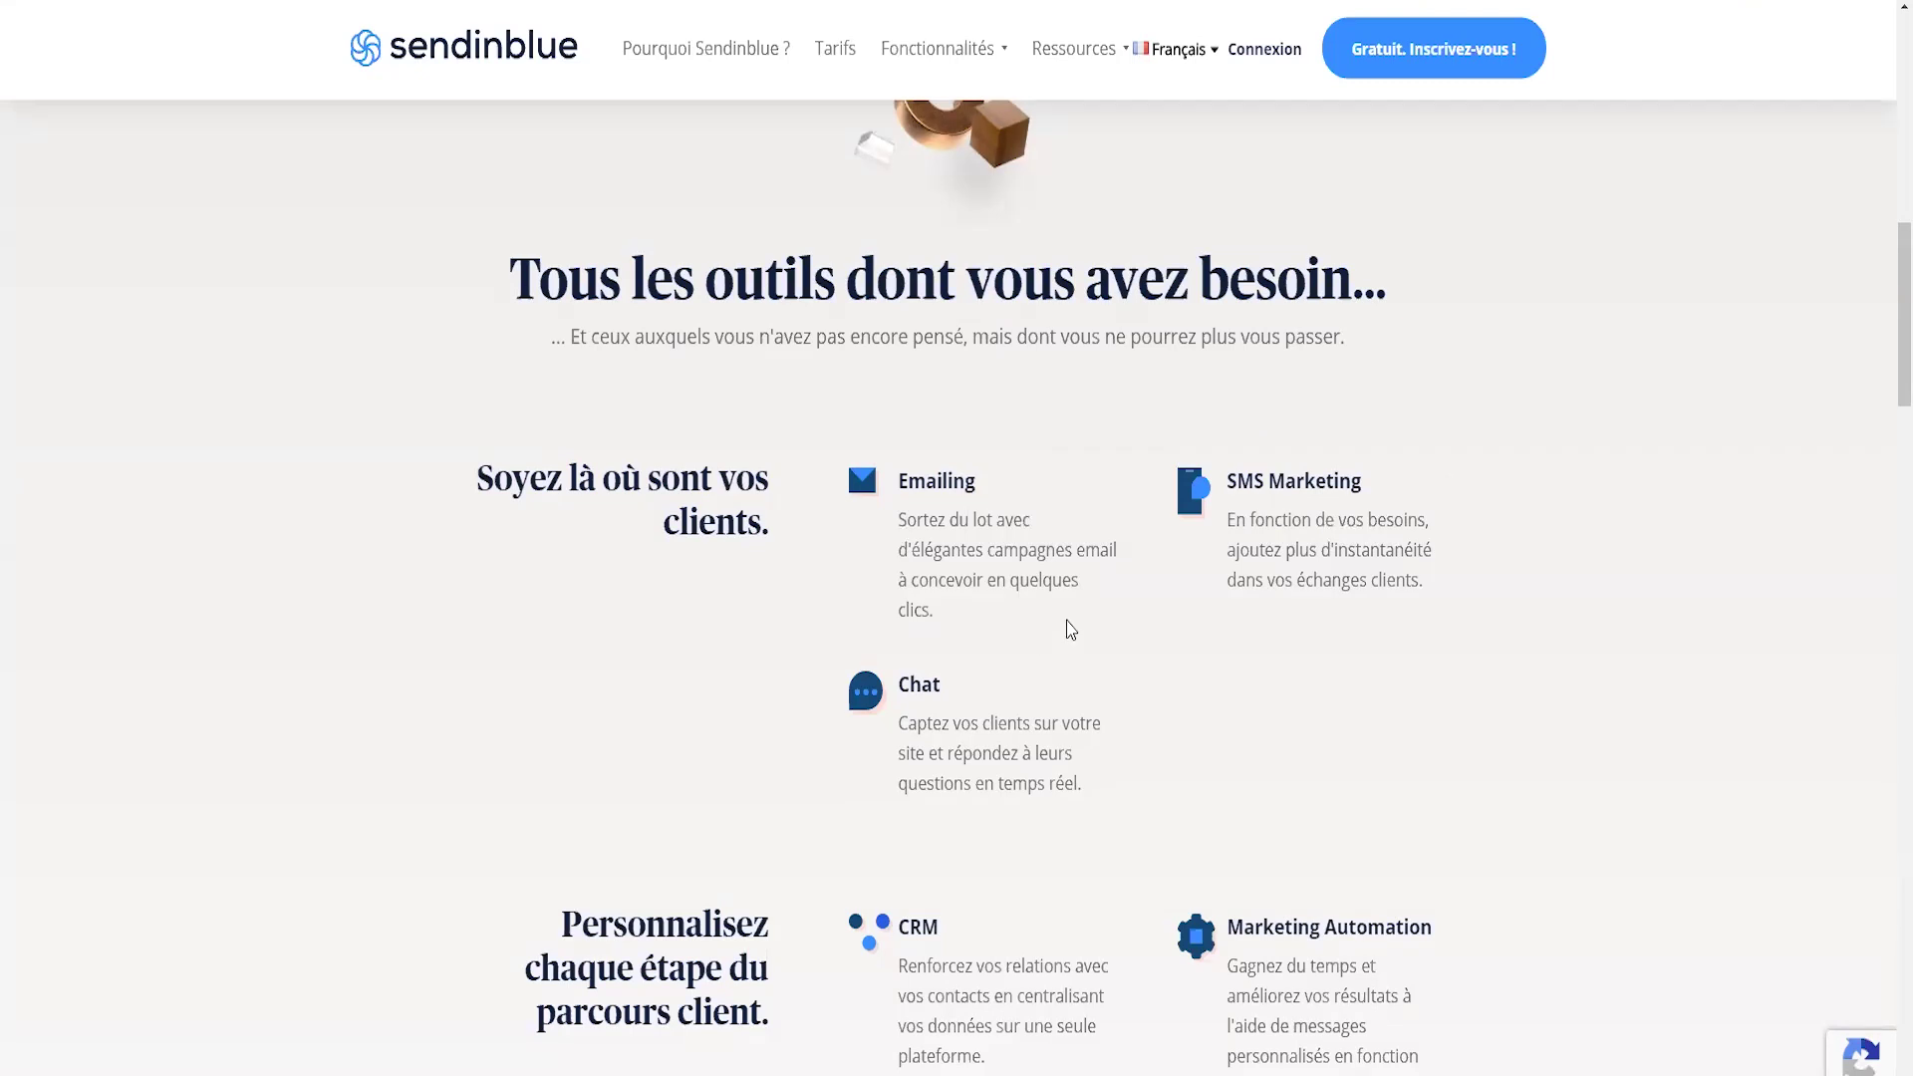
# - Scroll through the Sendinblue home page
pyautogui.scroll(-3, 1068, 628)
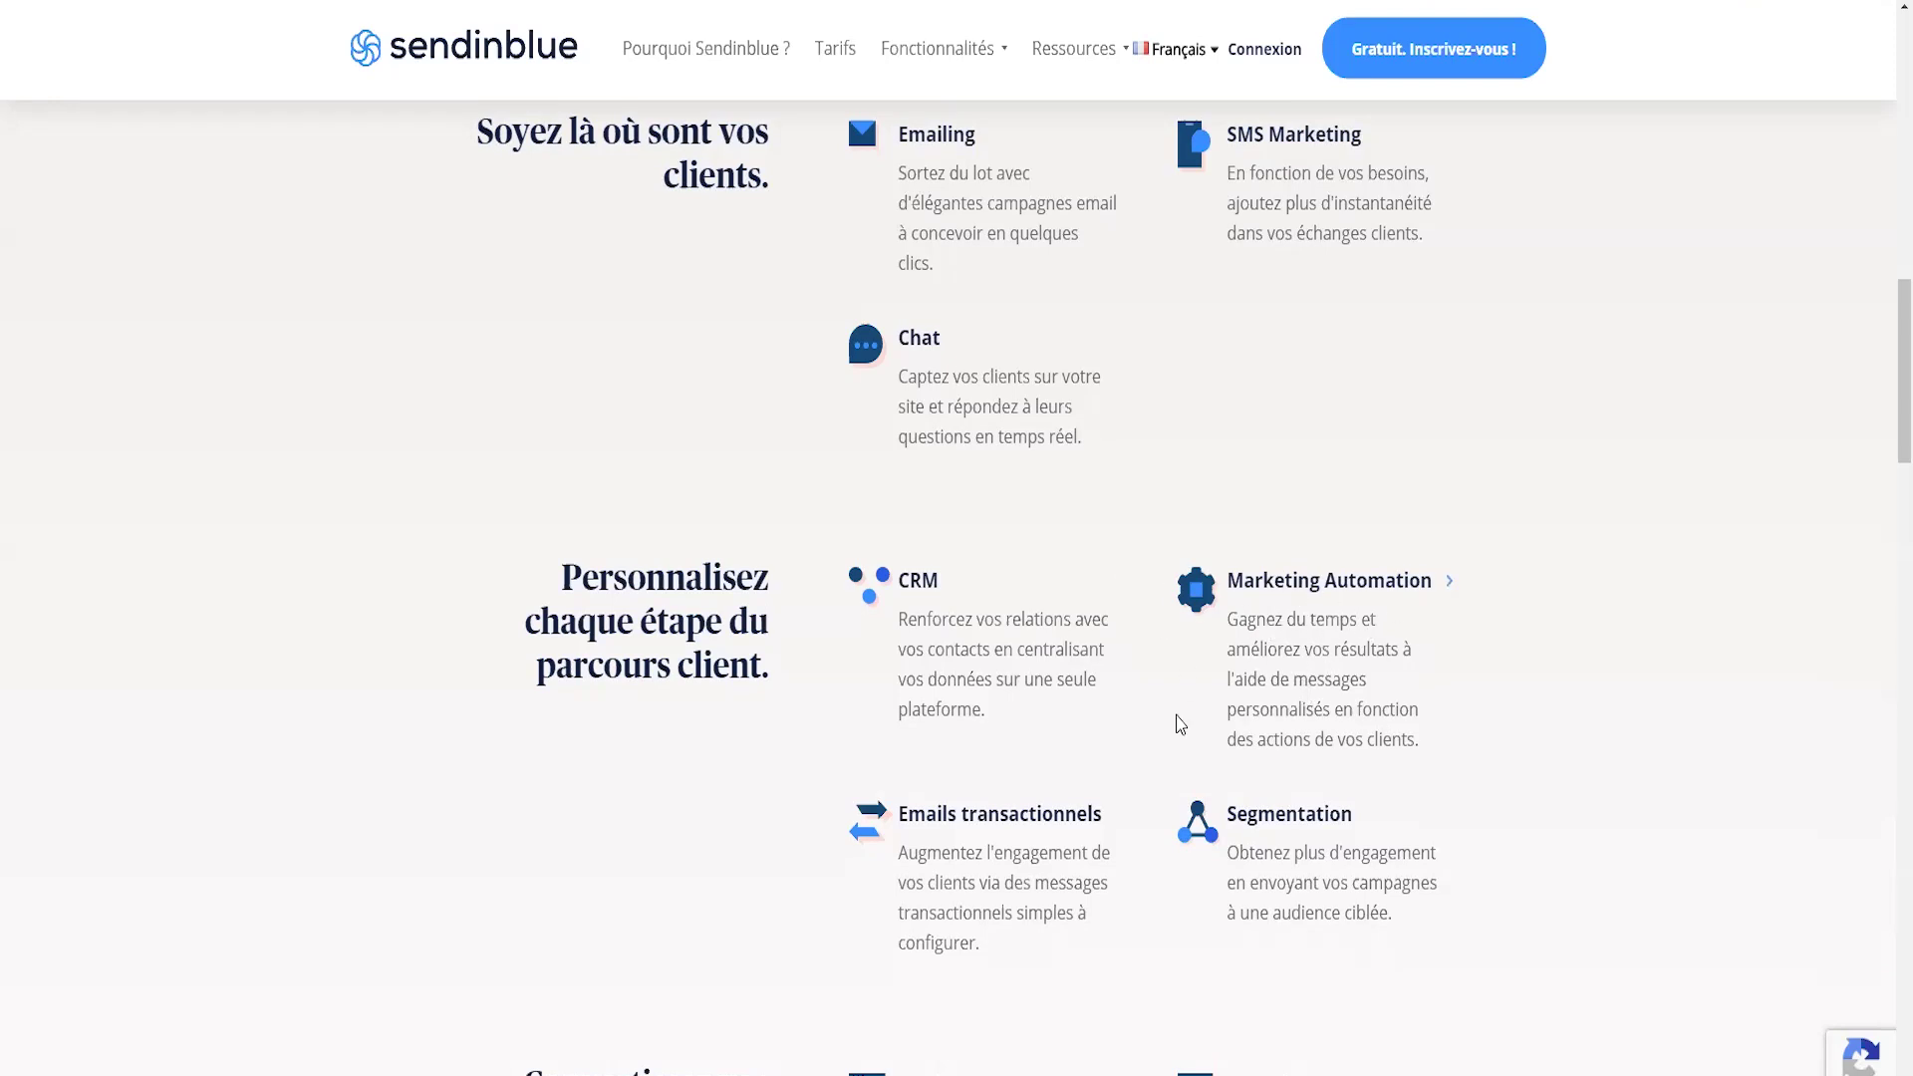
pyautogui.scroll(-2, 1179, 722)
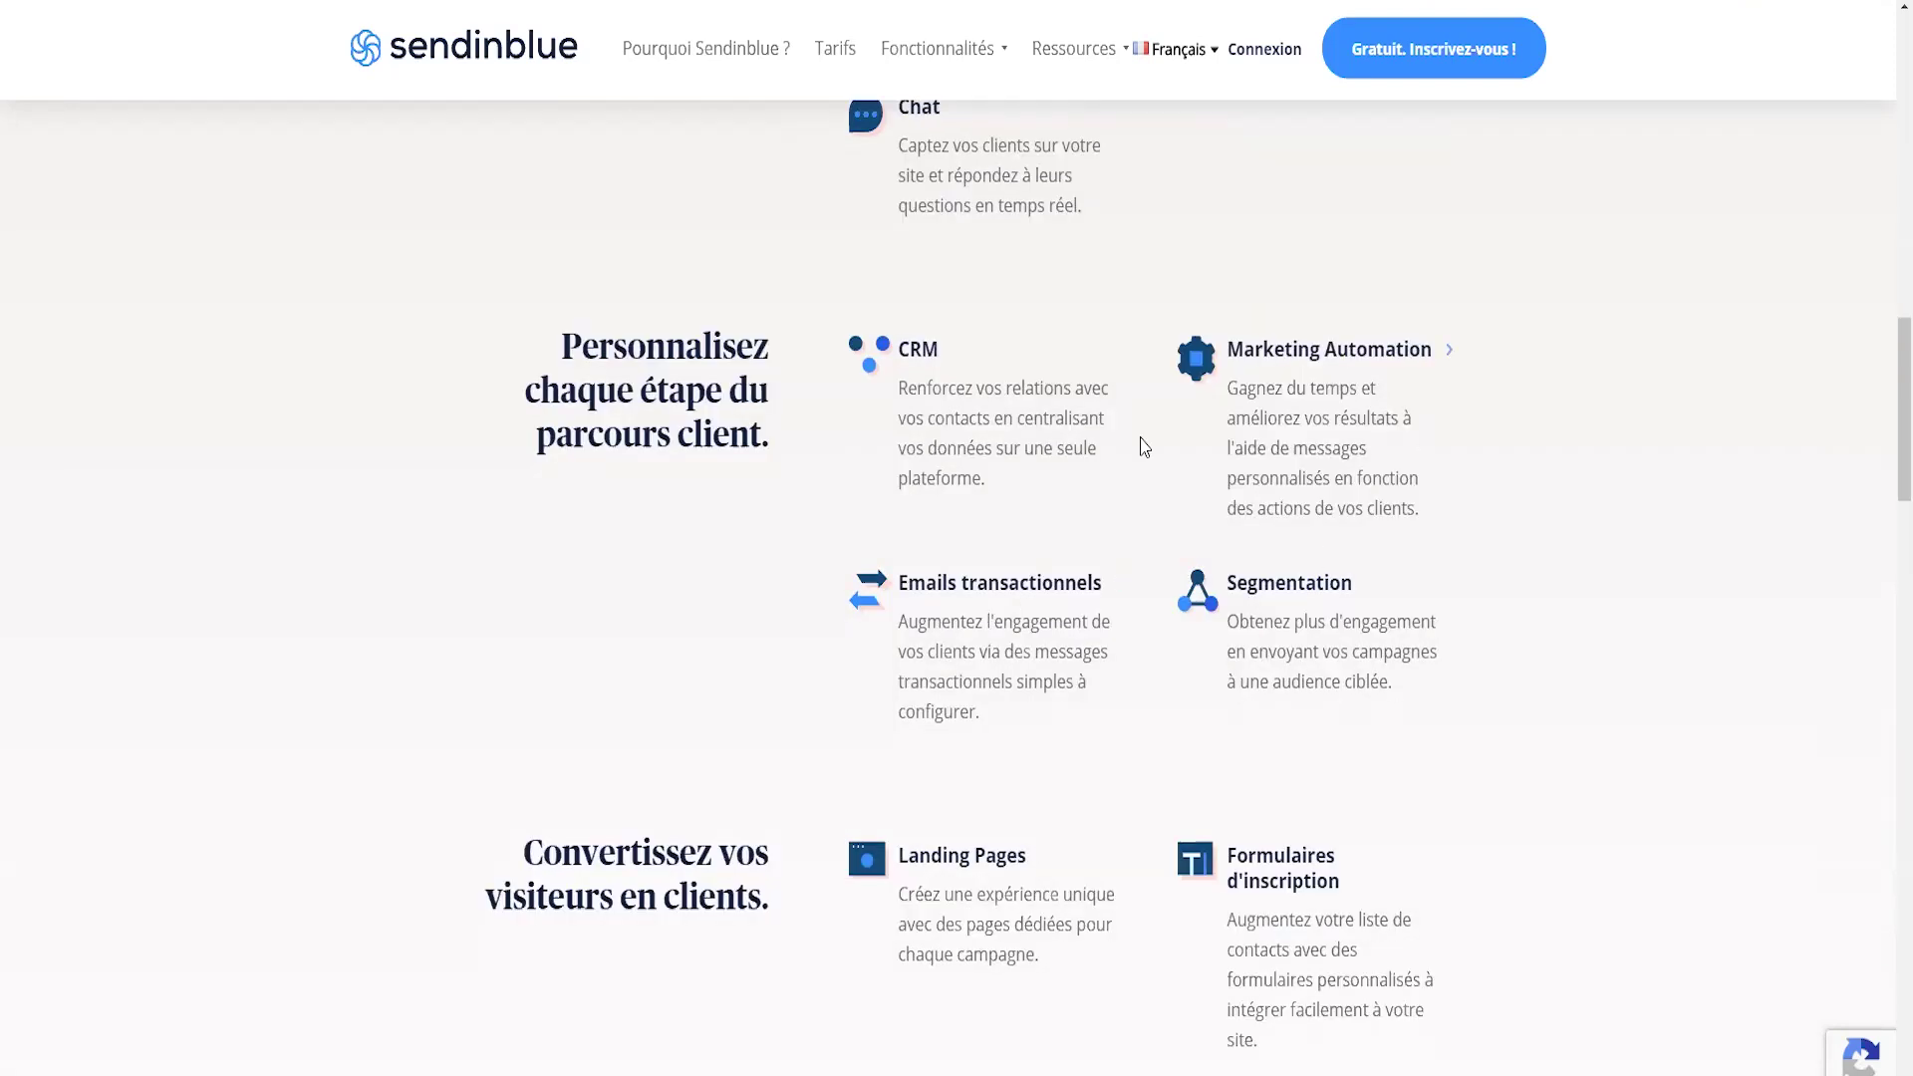
pyautogui.click(1232, 610)
pyautogui.scroll(-1, 1231, 610)
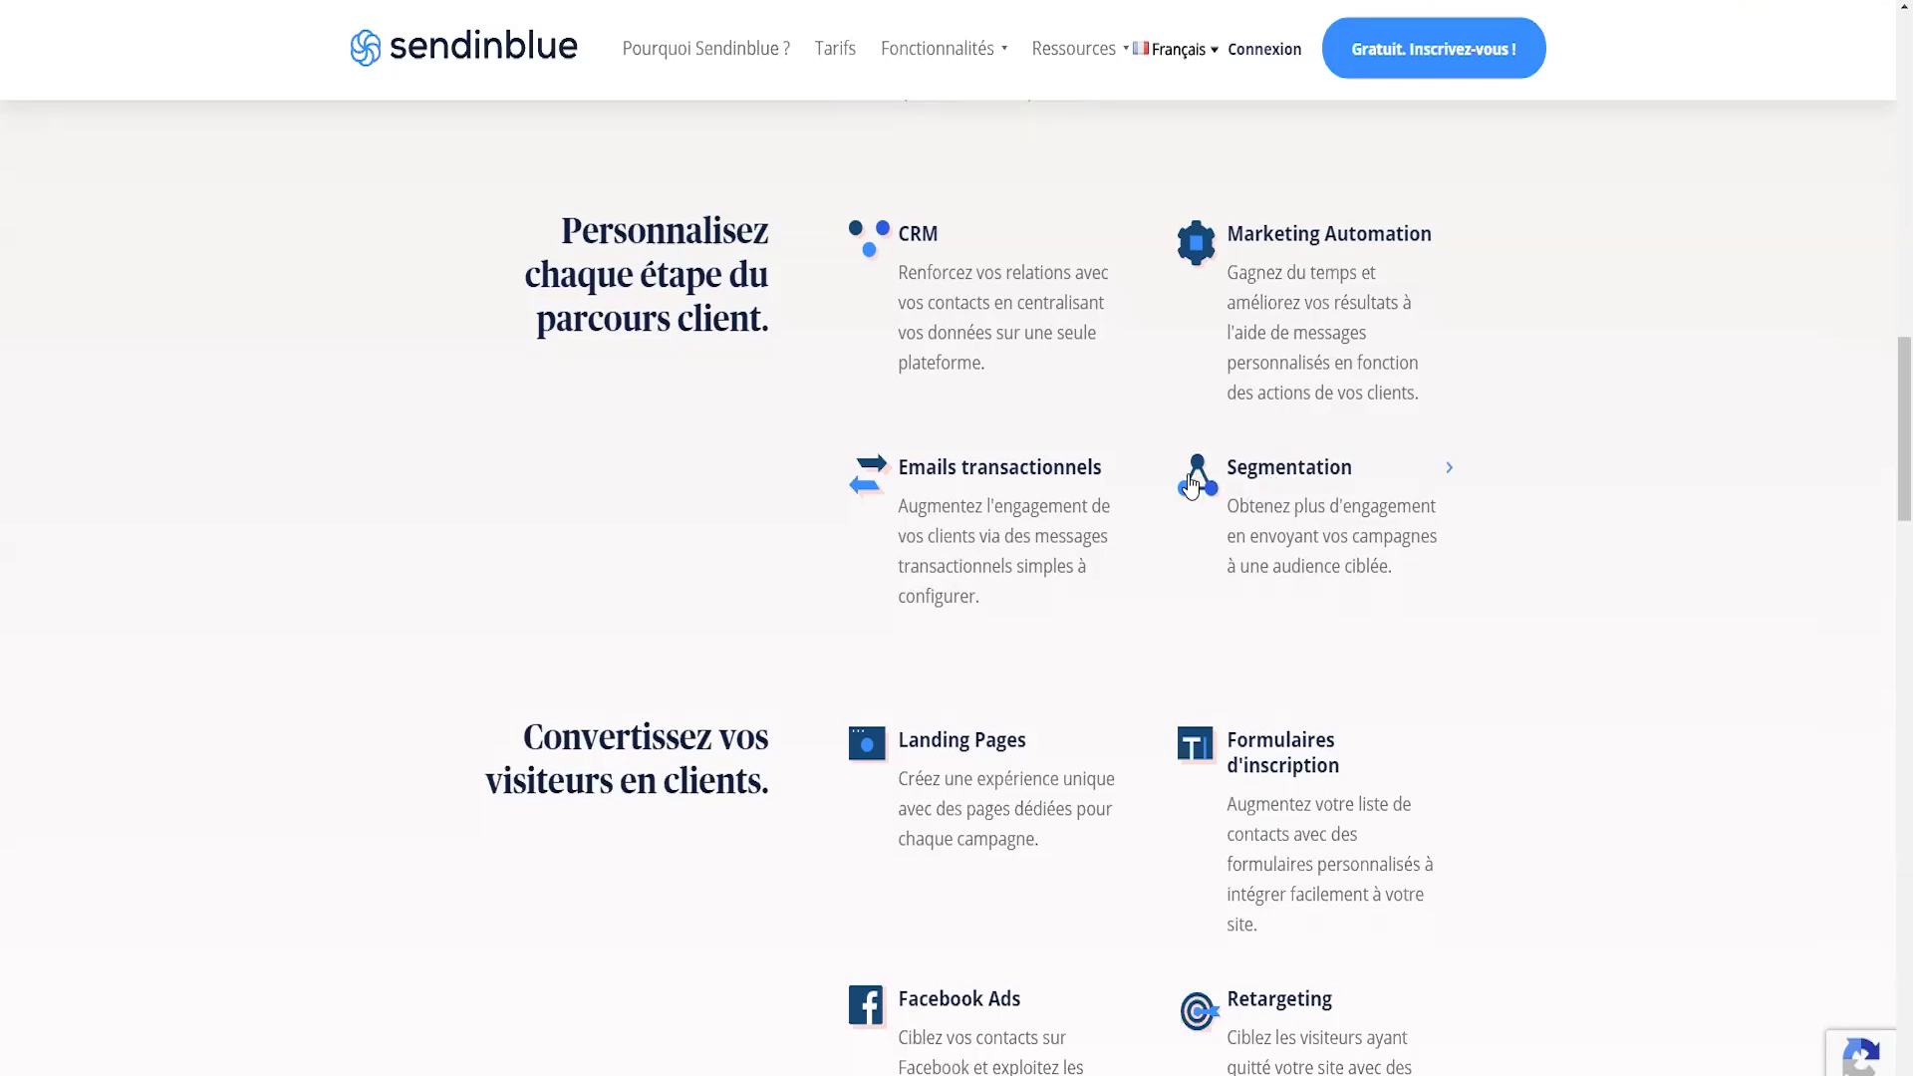
pyautogui.scroll(-1, 936, 518)
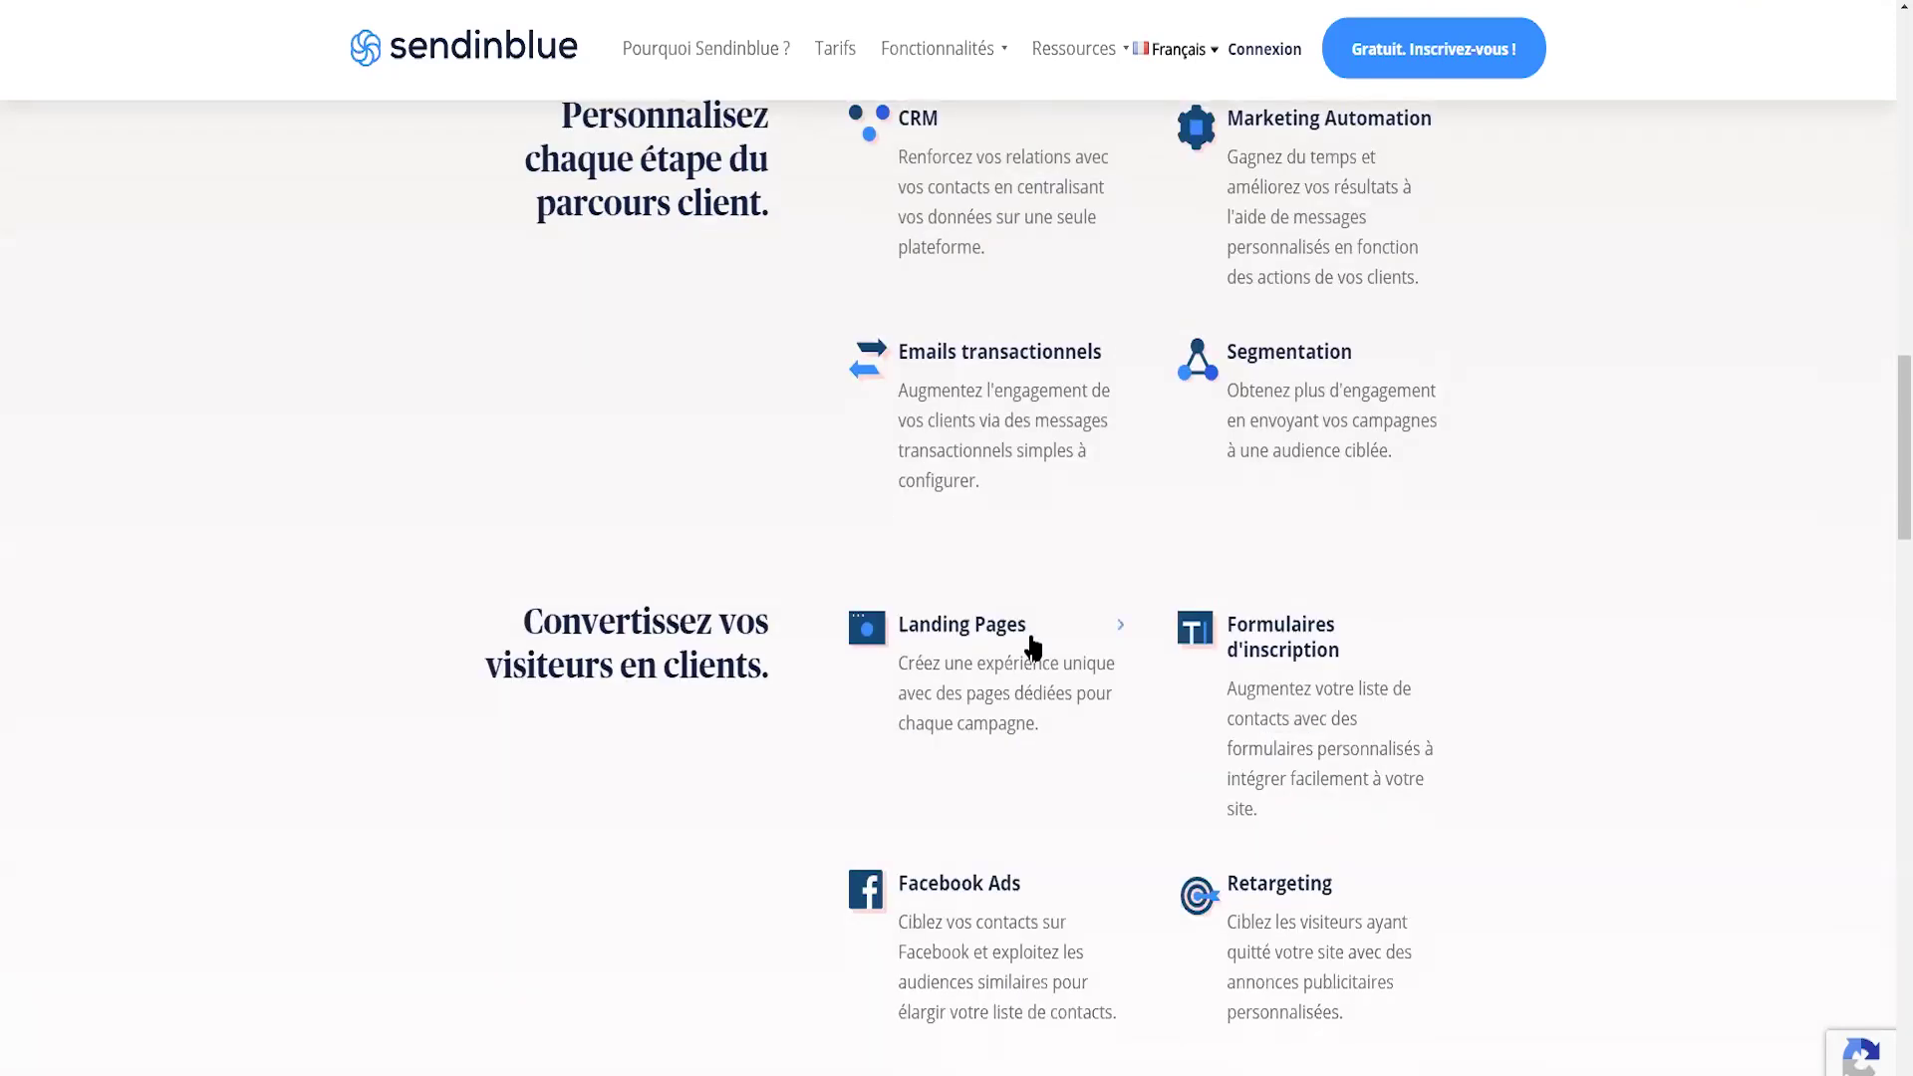
pyautogui.scroll(-1, 937, 548)
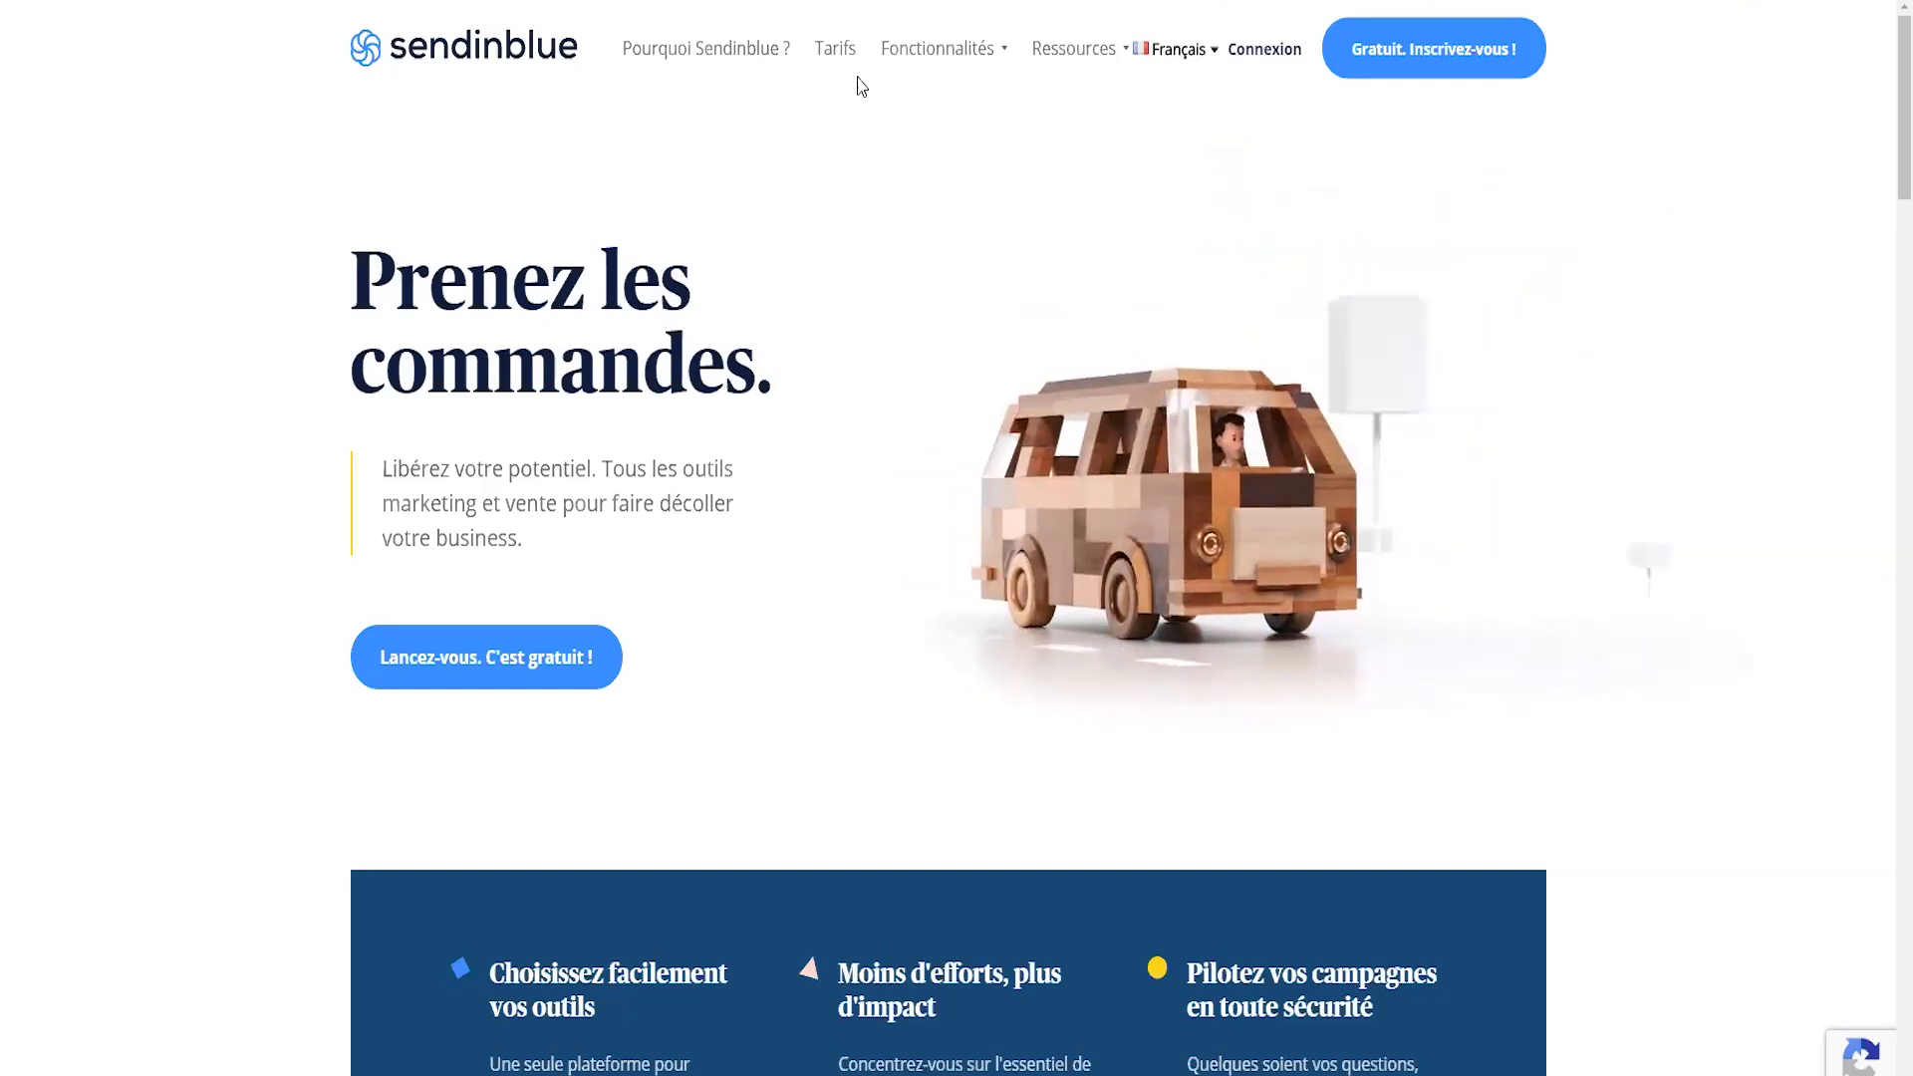
# - On the pricing page, review the free plan's Contacts illimités and the Marketing Automation section
pyautogui.click(835, 50)
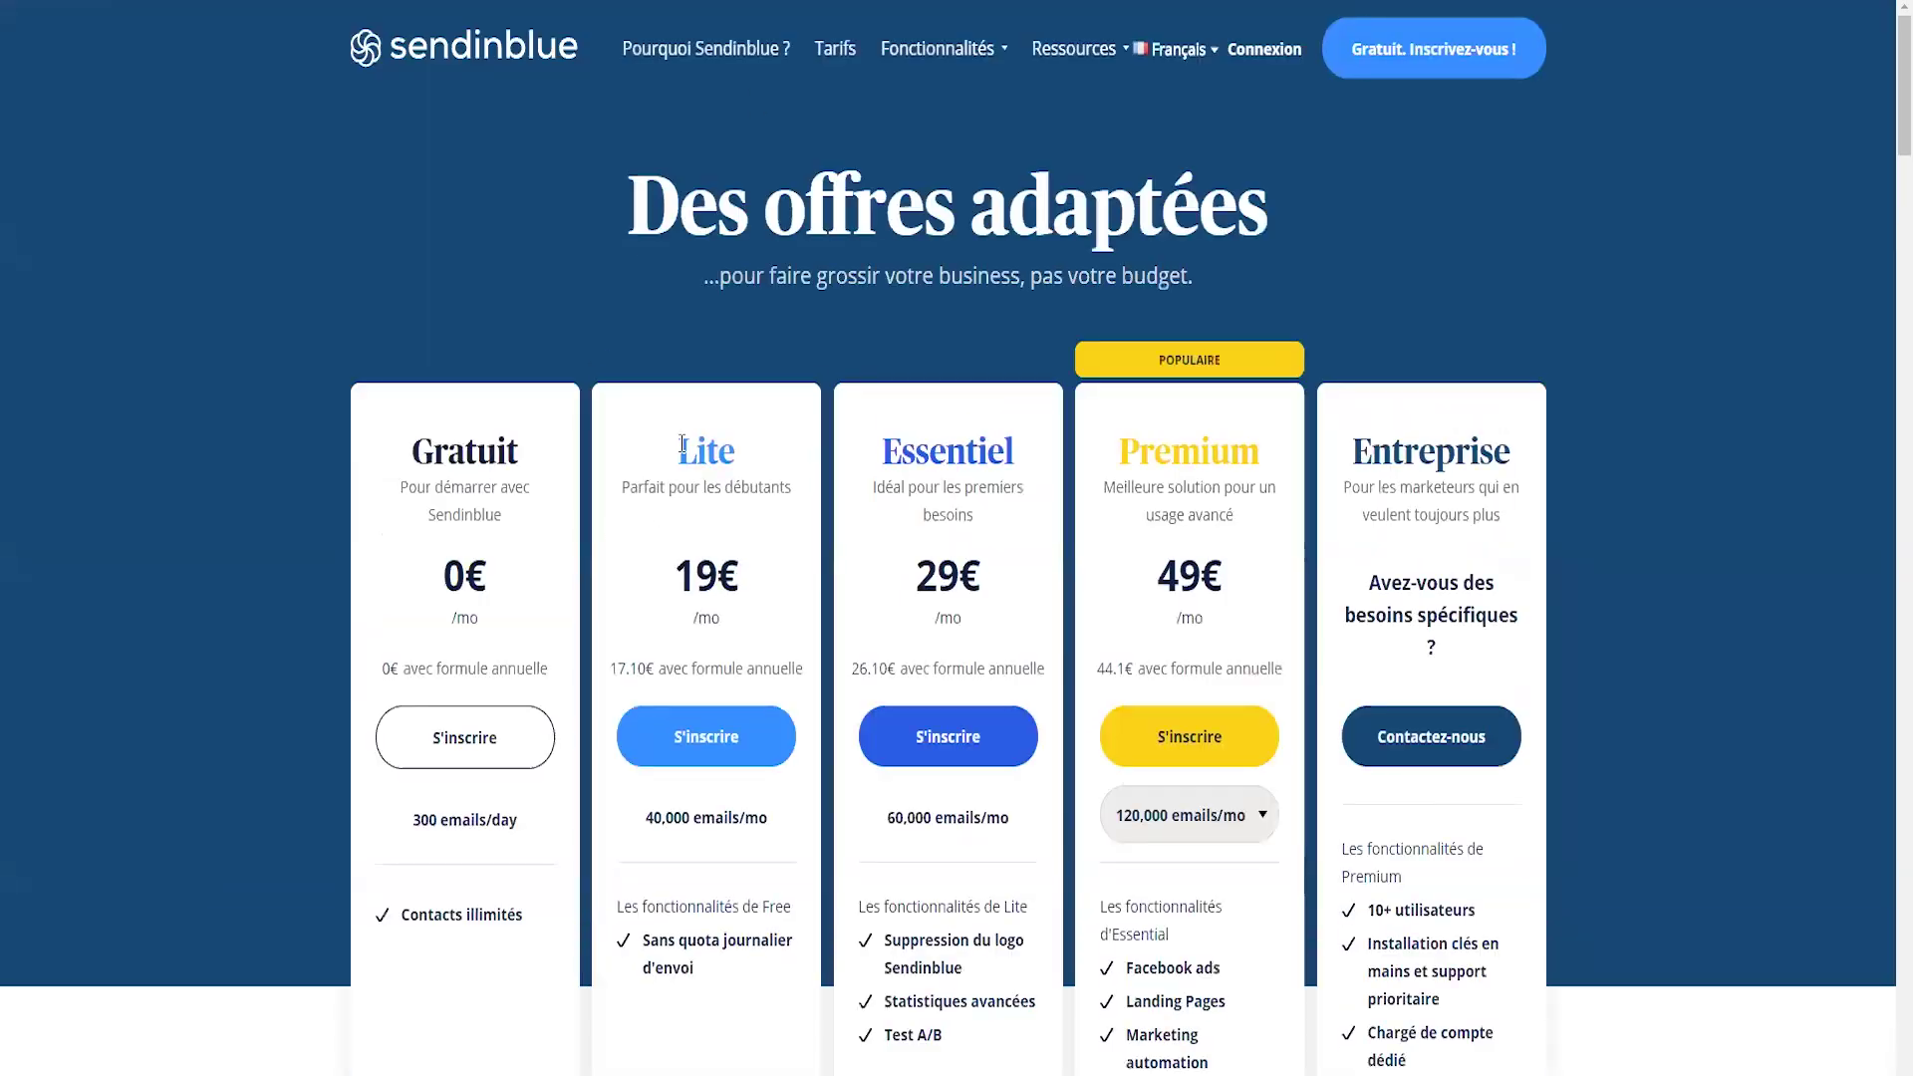
pyautogui.scroll(-1, 498, 558)
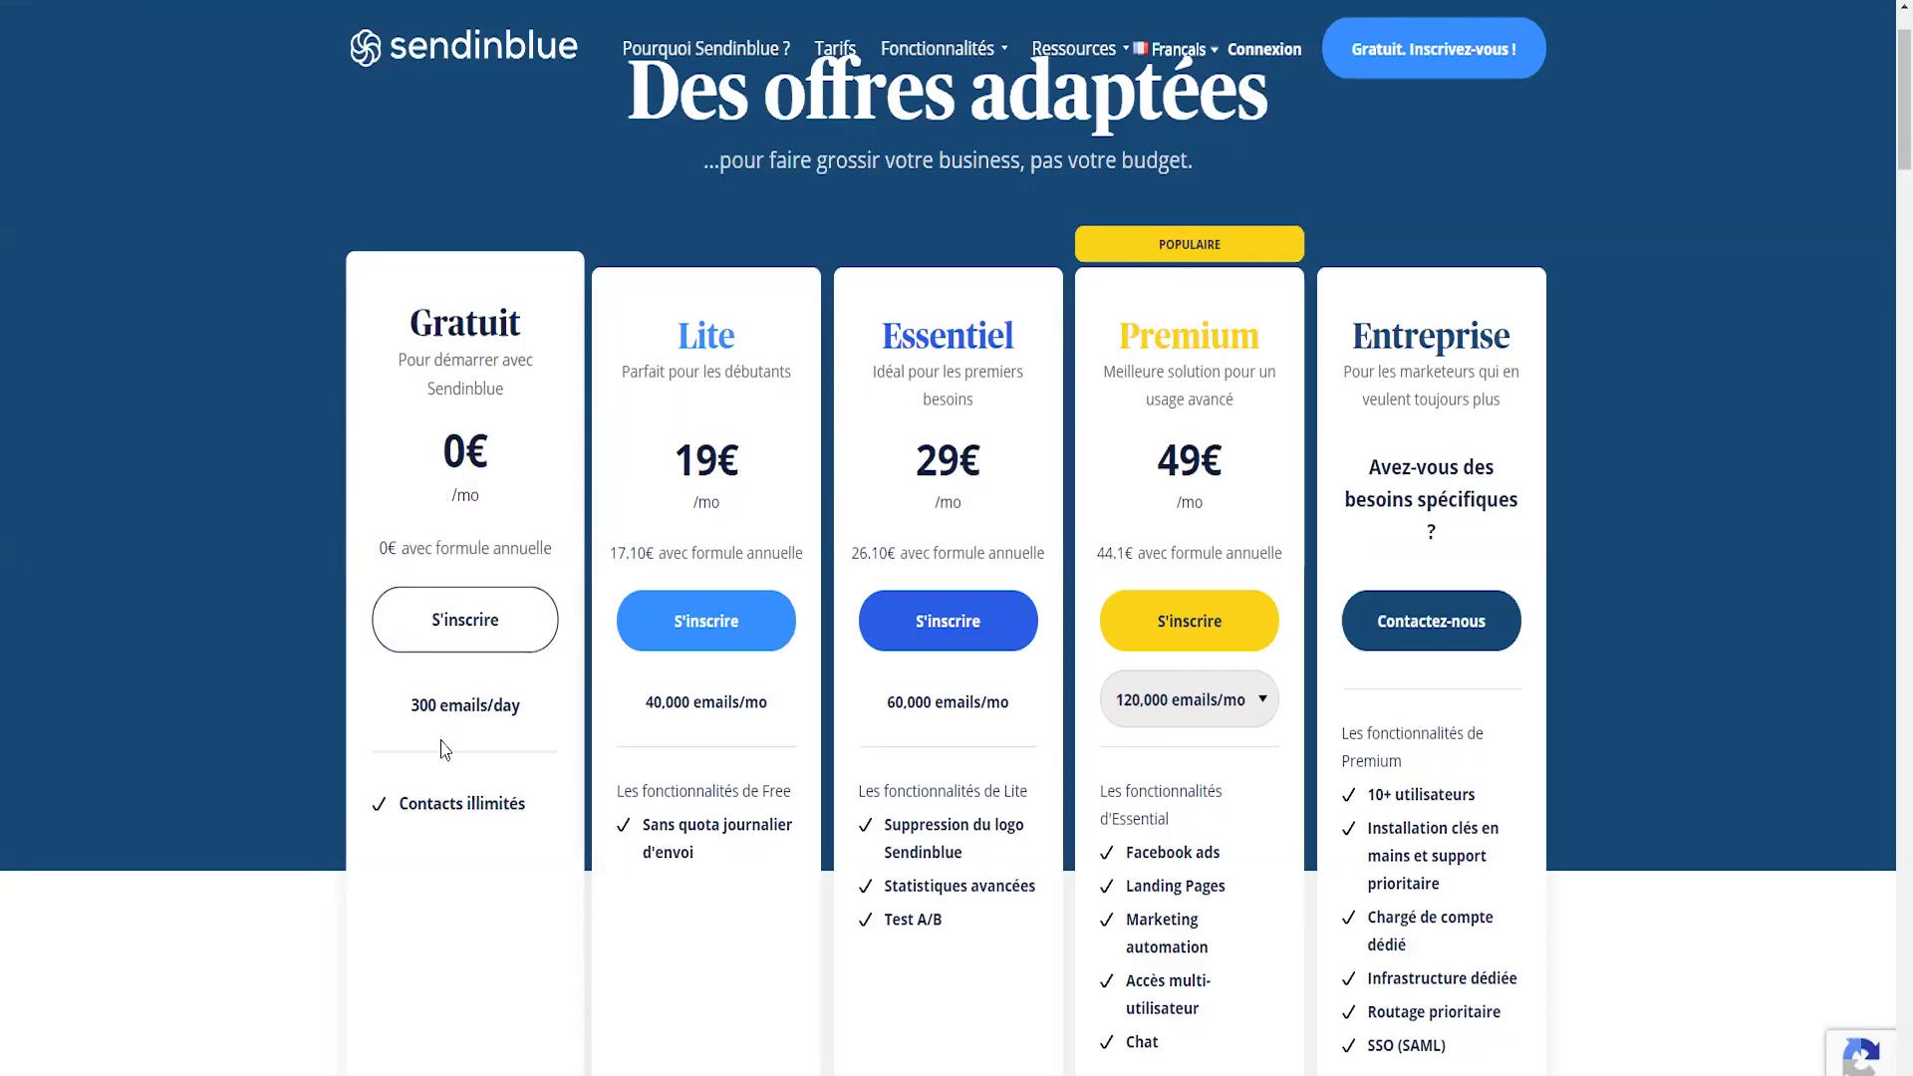
pyautogui.moveTo(399, 803); pyautogui.dragTo(537, 807)
pyautogui.click(536, 807)
pyautogui.scroll(-12, 768, 558)
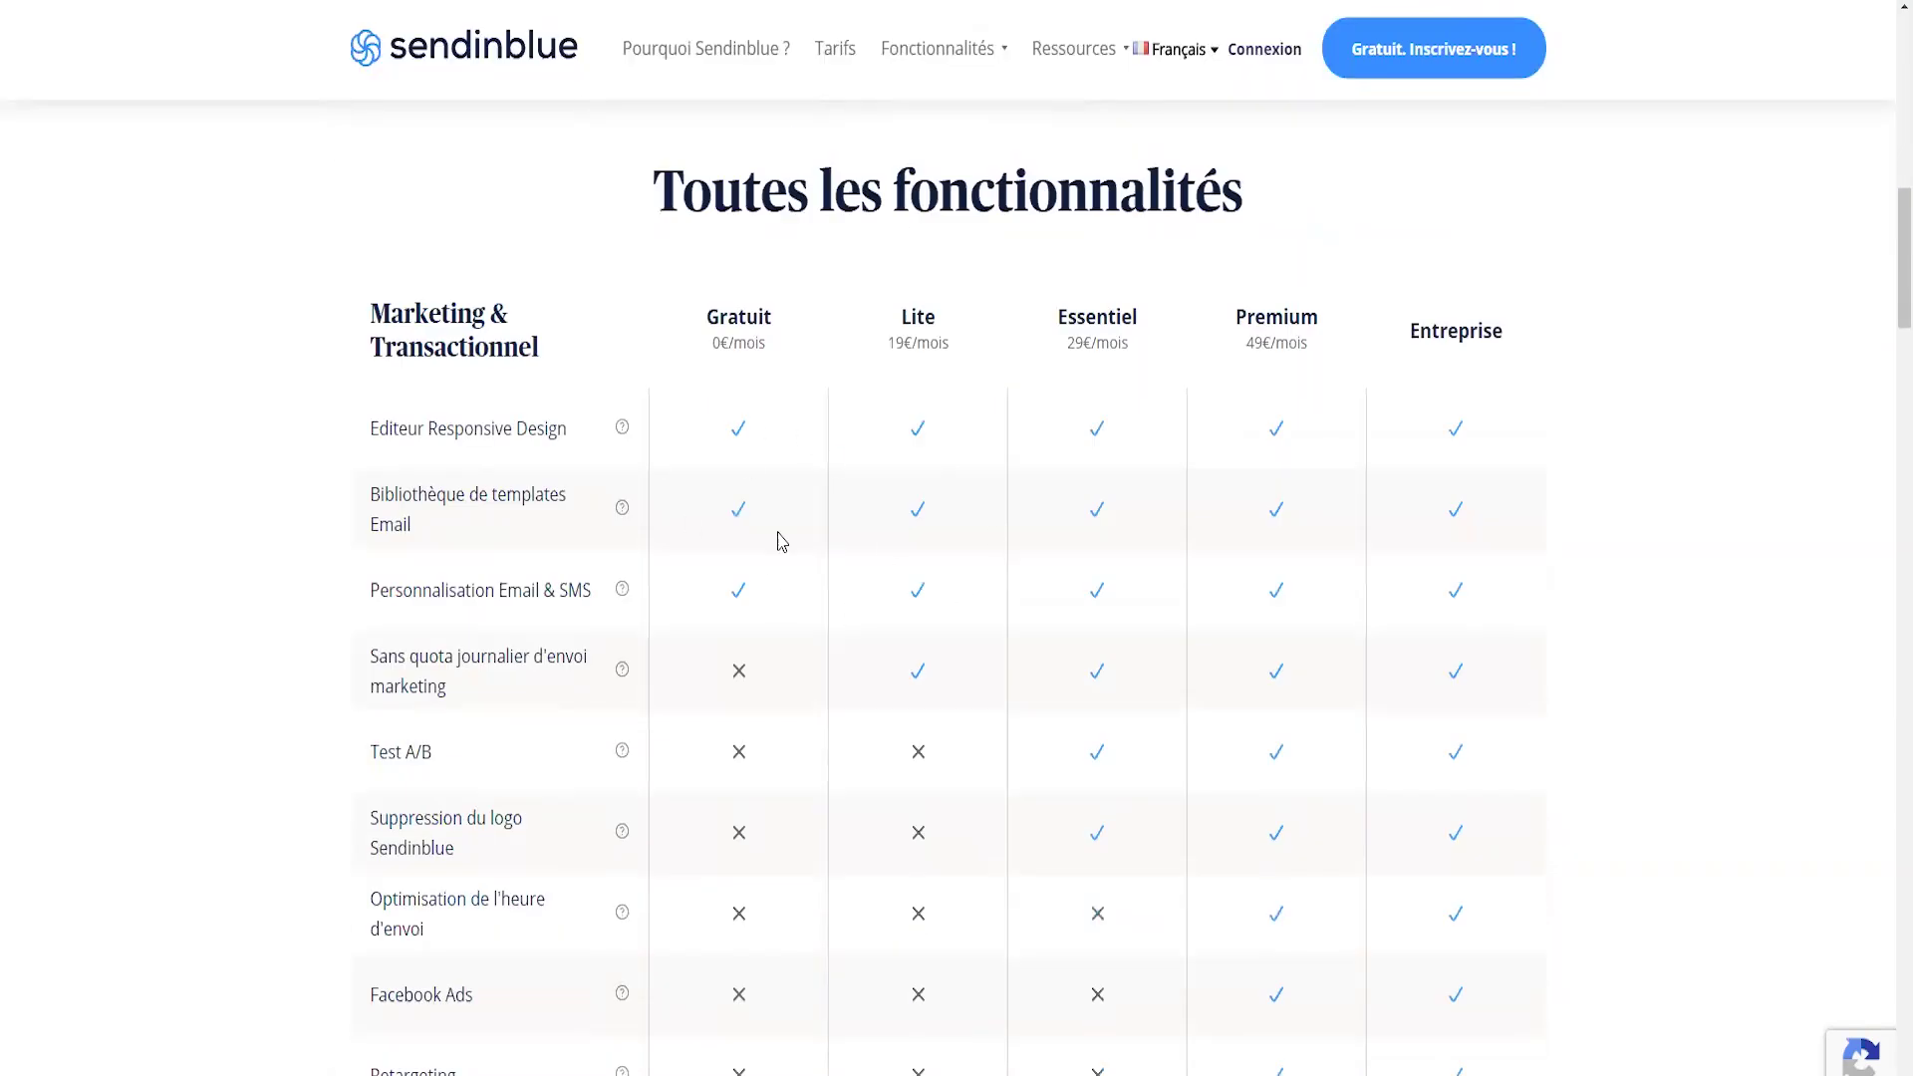
pyautogui.scroll(-3, 777, 538)
pyautogui.scroll(1, 757, 598)
pyautogui.scroll(-9, 801, 643)
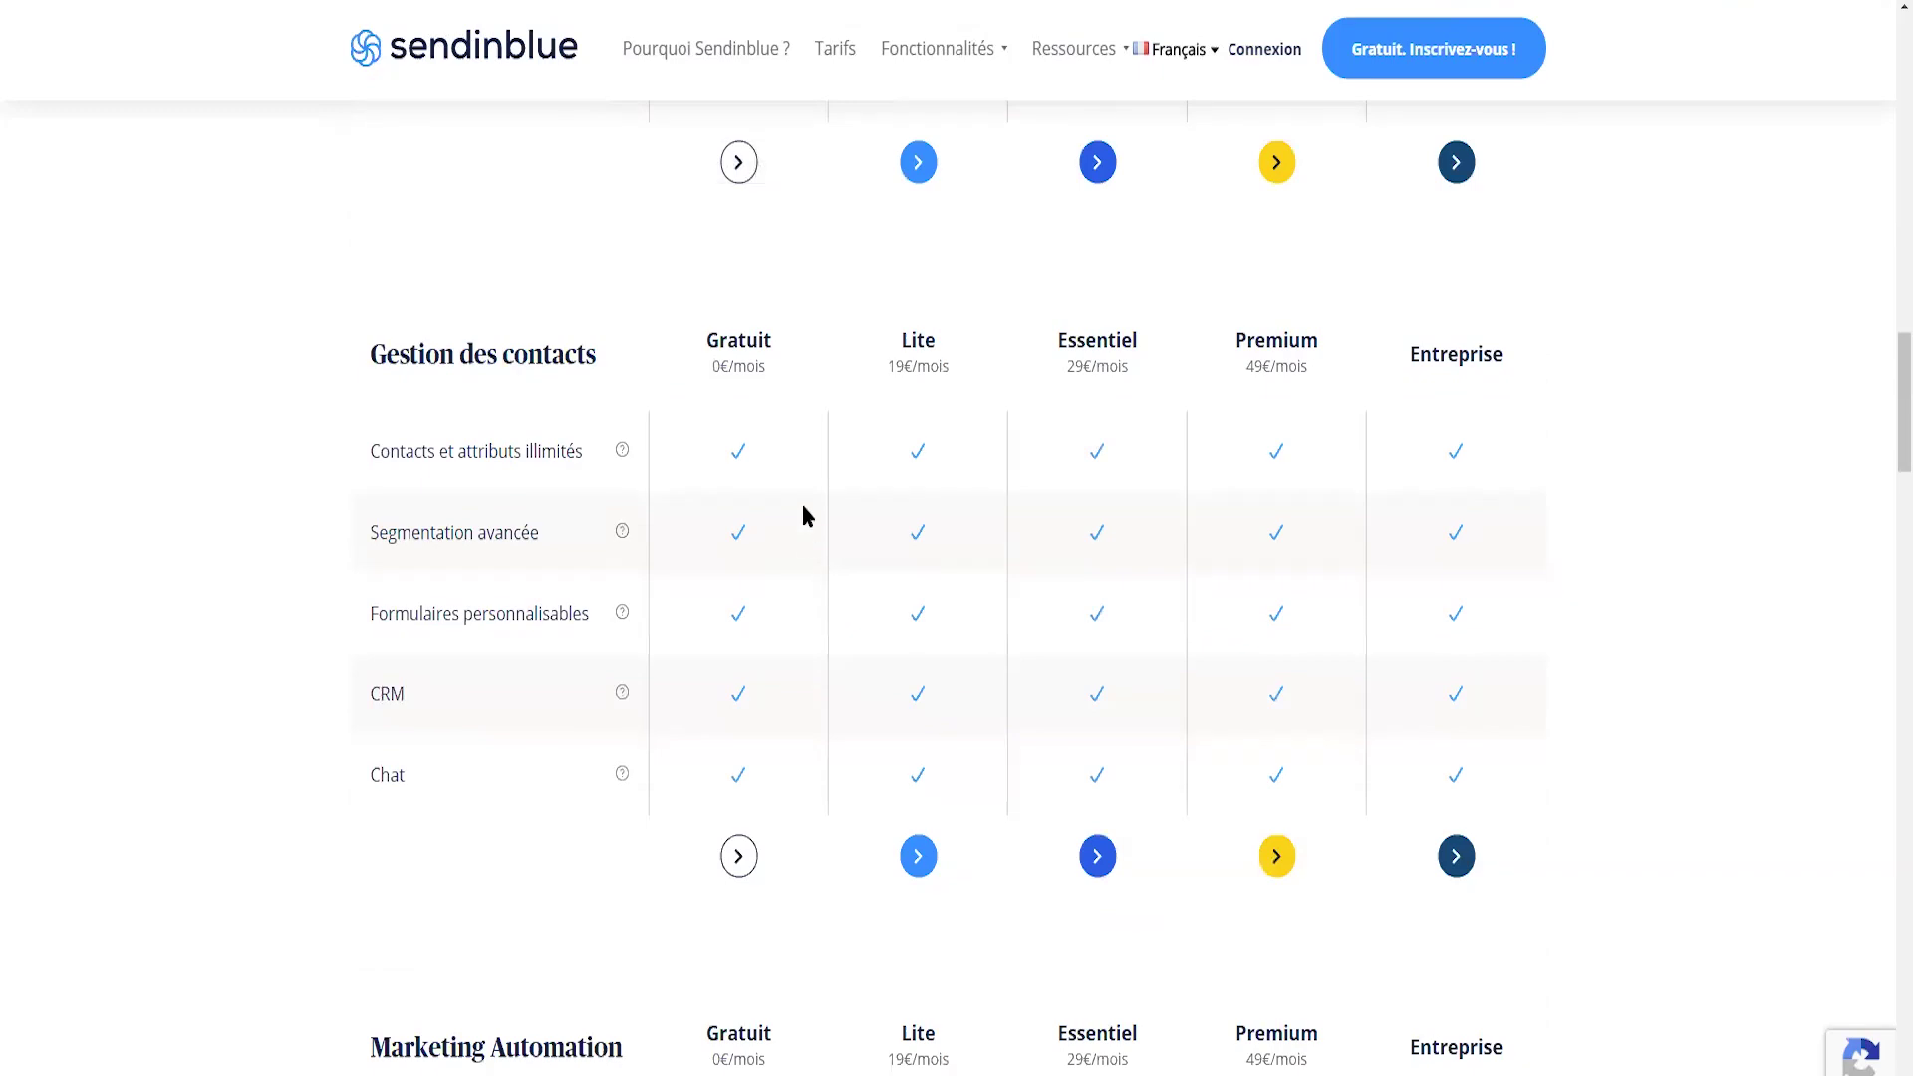
pyautogui.scroll(-5, 641, 555)
pyautogui.moveTo(371, 588); pyautogui.dragTo(624, 596)
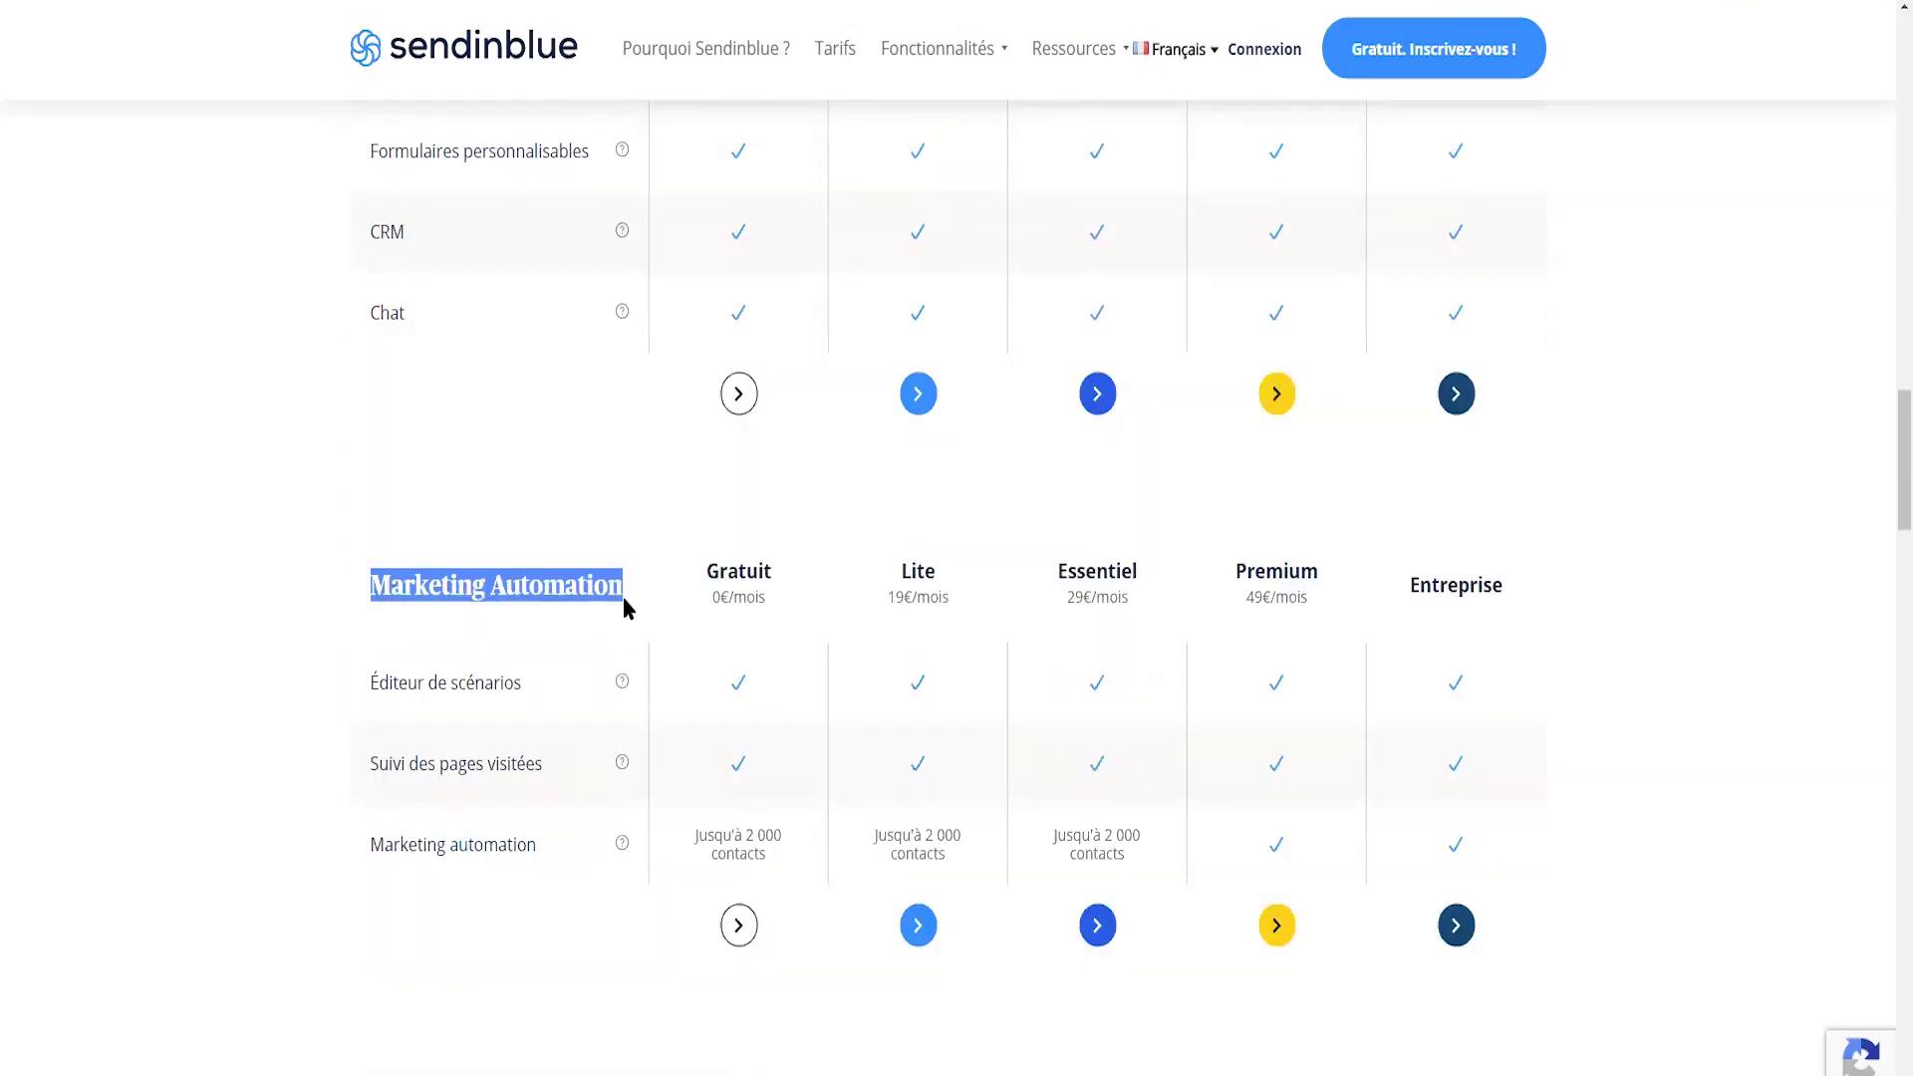
pyautogui.click(618, 504)
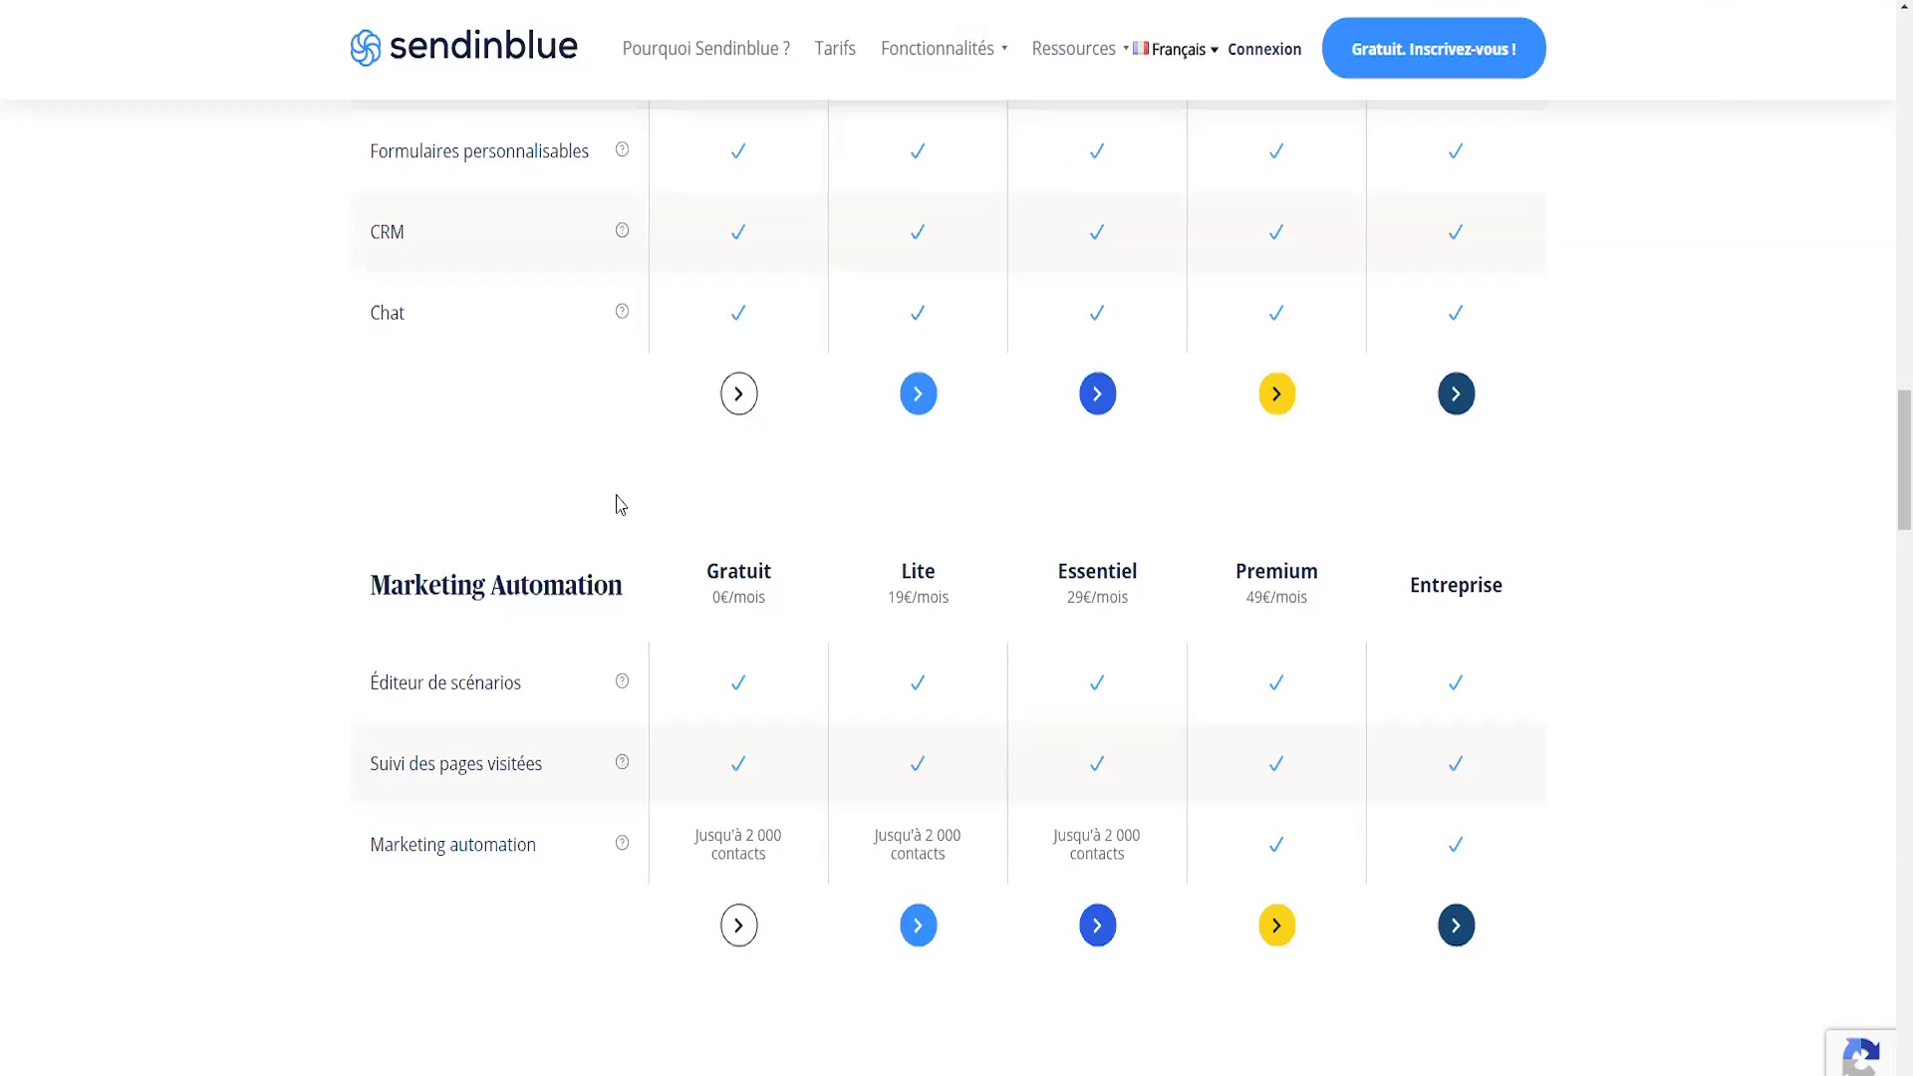
# - Compare automation limits: Gratuit up to 2 000 contacts, Lite at 19€/mois, Essentiel at 29€/mois
pyautogui.moveTo(707, 564); pyautogui.dragTo(756, 574)
pyautogui.moveTo(695, 835); pyautogui.dragTo(782, 858)
pyautogui.moveTo(547, 858); pyautogui.dragTo(370, 855)
pyautogui.moveTo(694, 833); pyautogui.dragTo(797, 855)
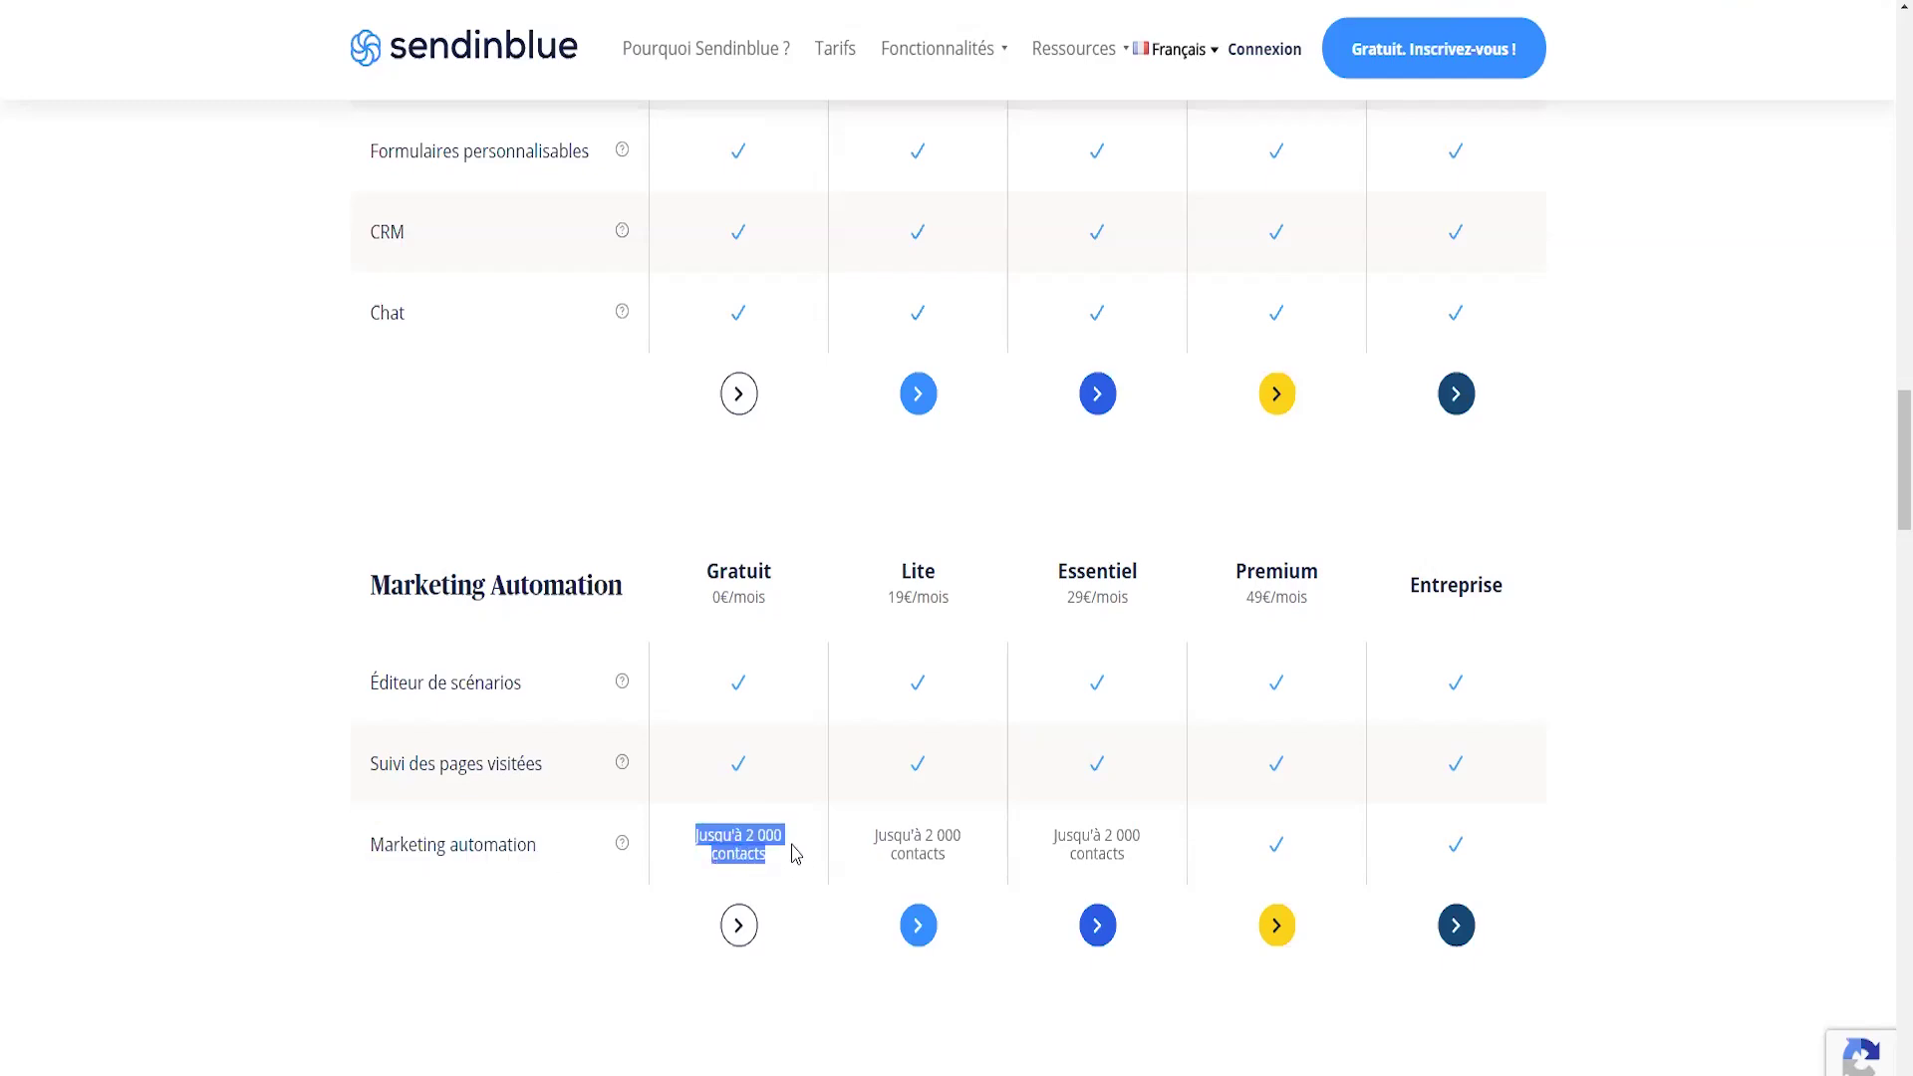
pyautogui.click(796, 854)
pyautogui.scroll(-1, 796, 854)
pyautogui.moveTo(893, 469); pyautogui.dragTo(948, 474)
pyautogui.click(911, 482)
pyautogui.tripleClick(911, 481)
pyautogui.tripleClick(939, 739)
pyautogui.moveTo(1056, 453); pyautogui.dragTo(1141, 485)
pyautogui.moveTo(1141, 743); pyautogui.dragTo(1046, 714)
pyautogui.click(1132, 727)
pyautogui.scroll(-2, 1132, 727)
pyautogui.scroll(2, 1072, 691)
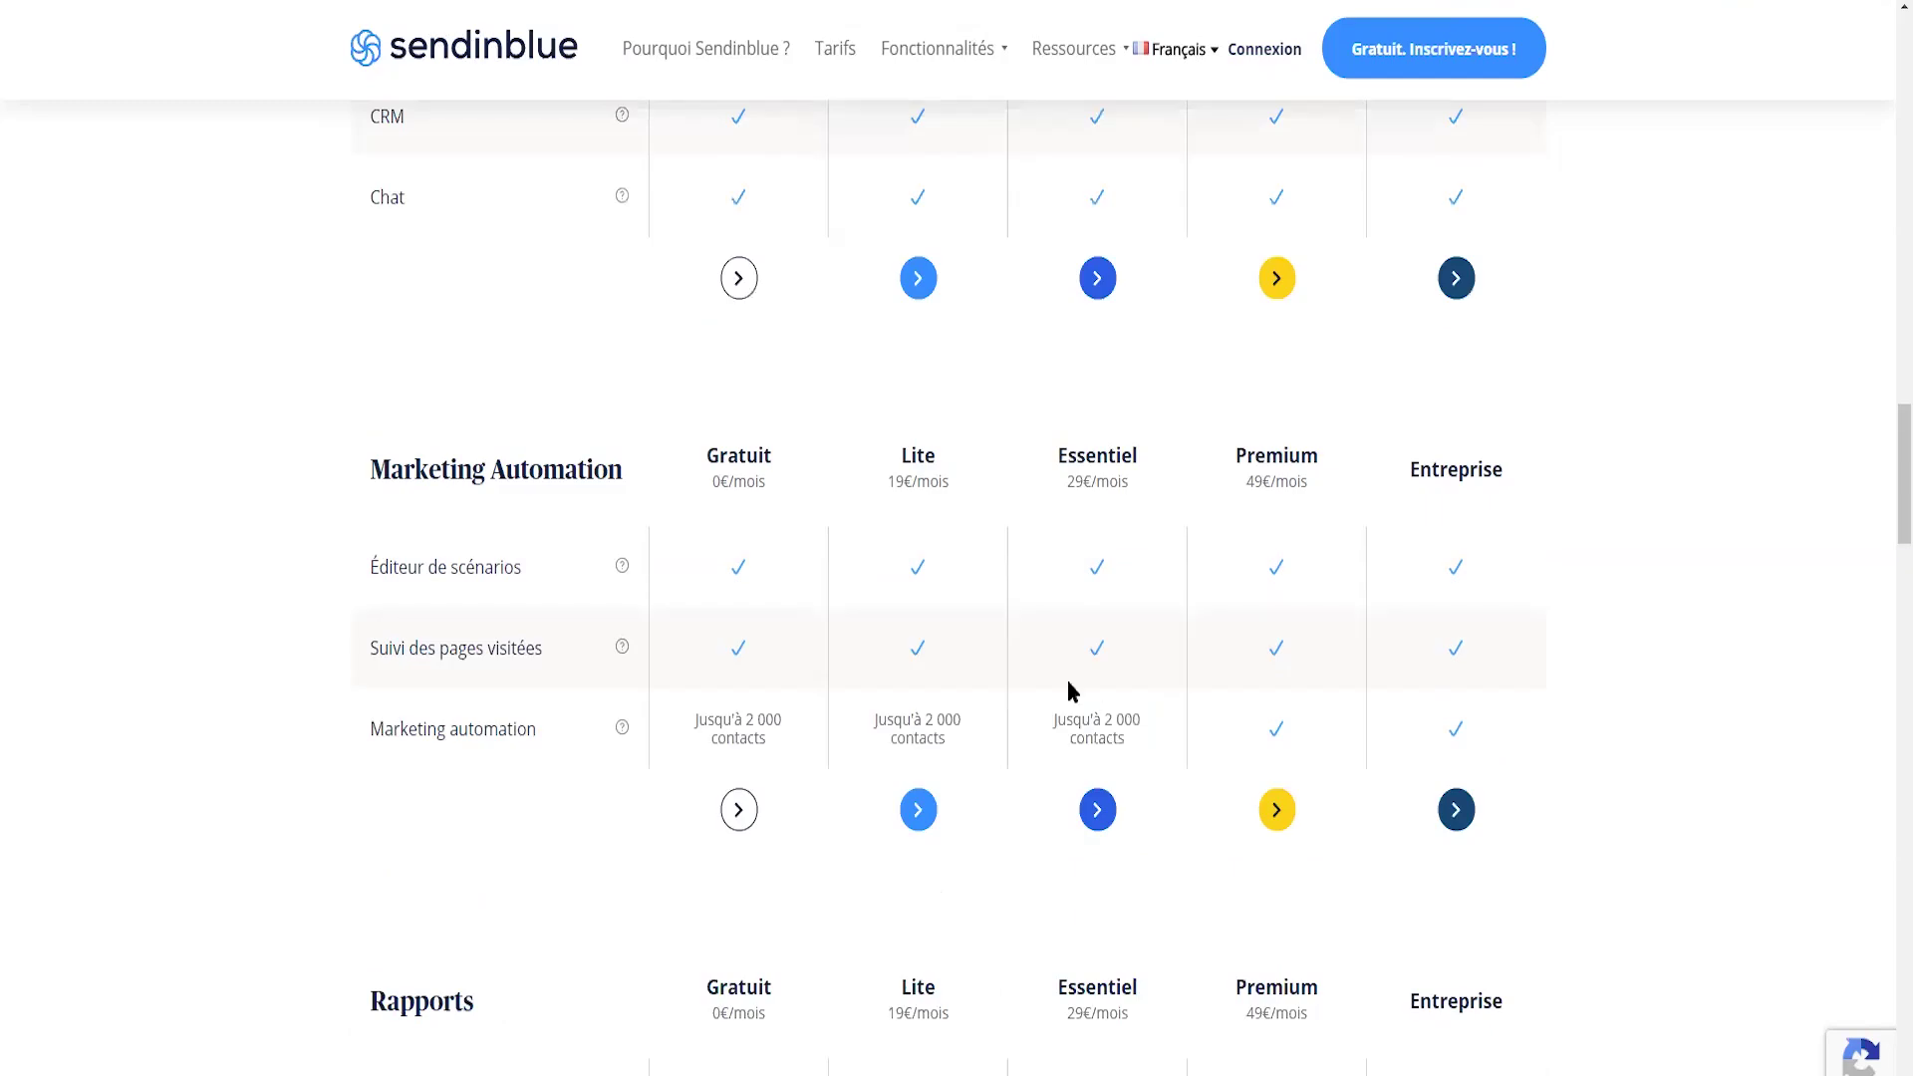
pyautogui.moveTo(695, 720); pyautogui.dragTo(787, 747)
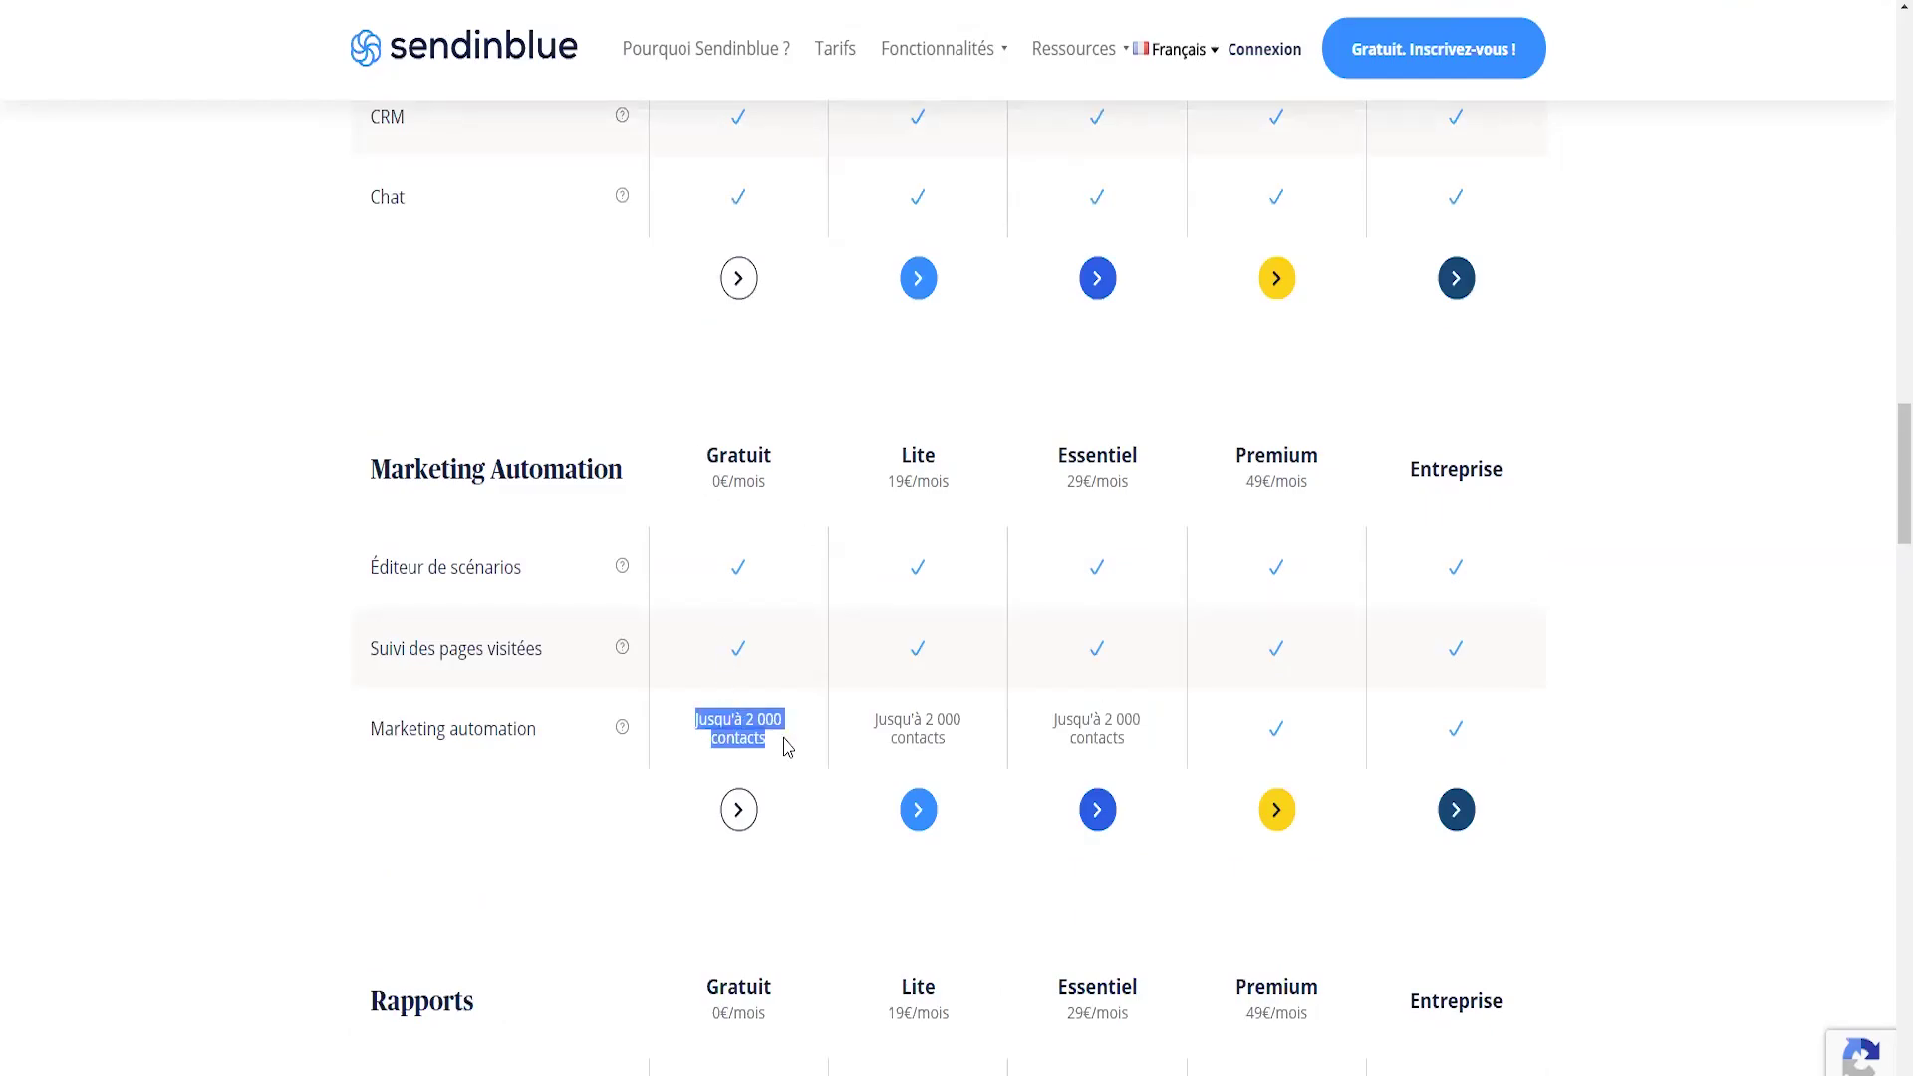
pyautogui.click(792, 745)
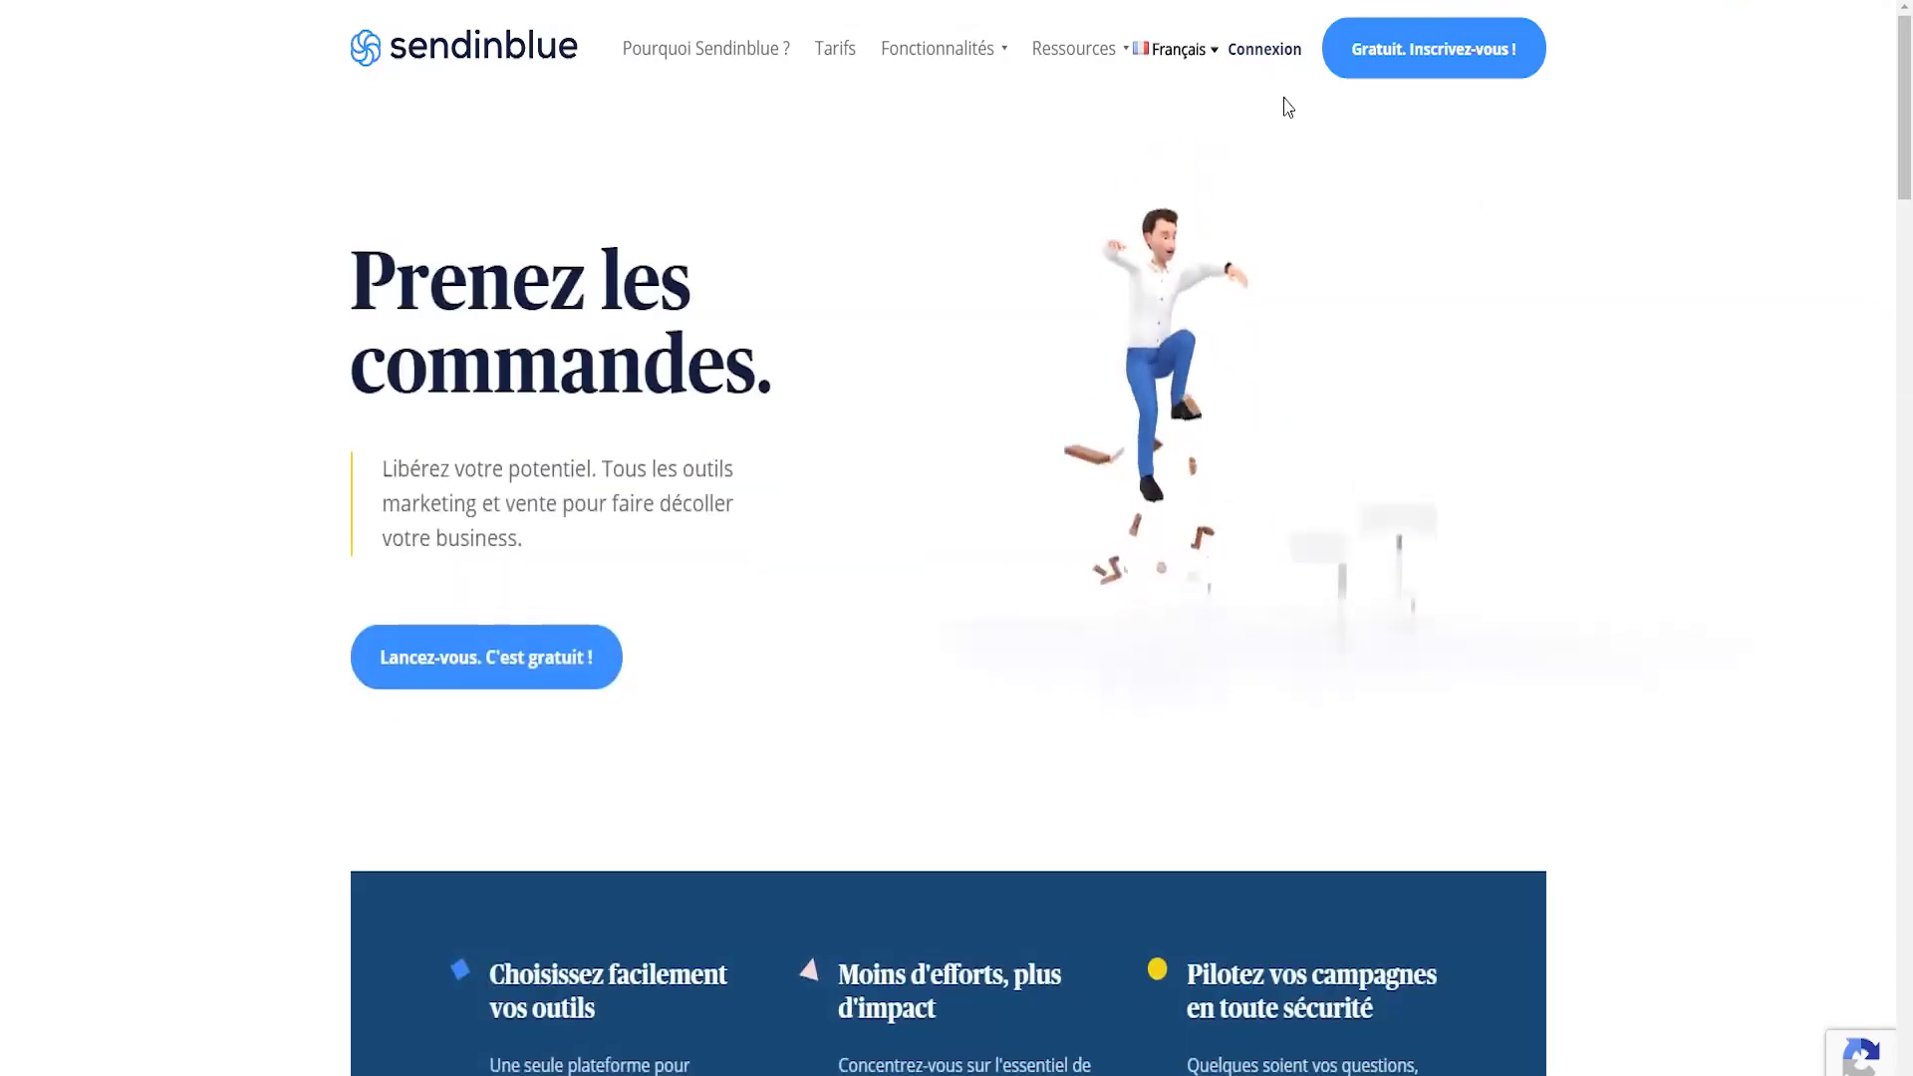
# - Sign up for a free account with company name, email and password
pyautogui.click(1416, 55)
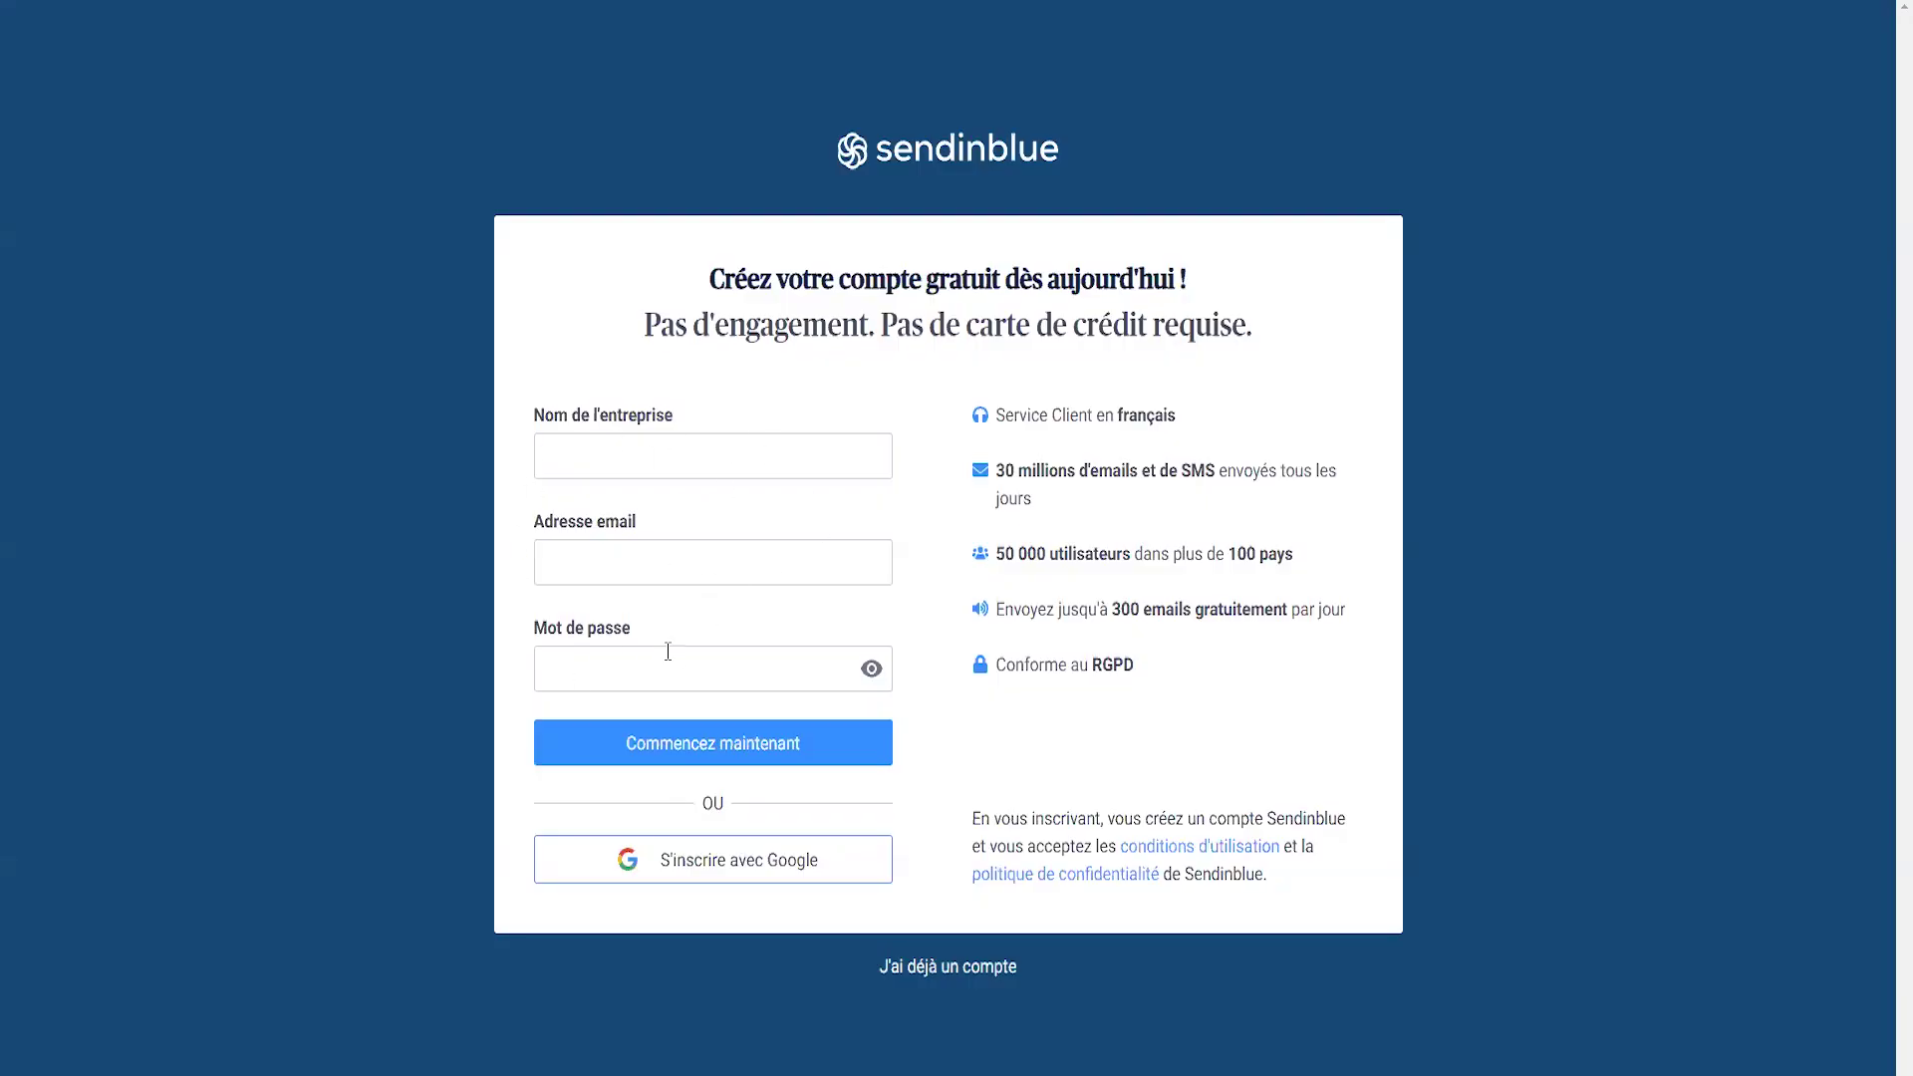
pyautogui.click(618, 458)
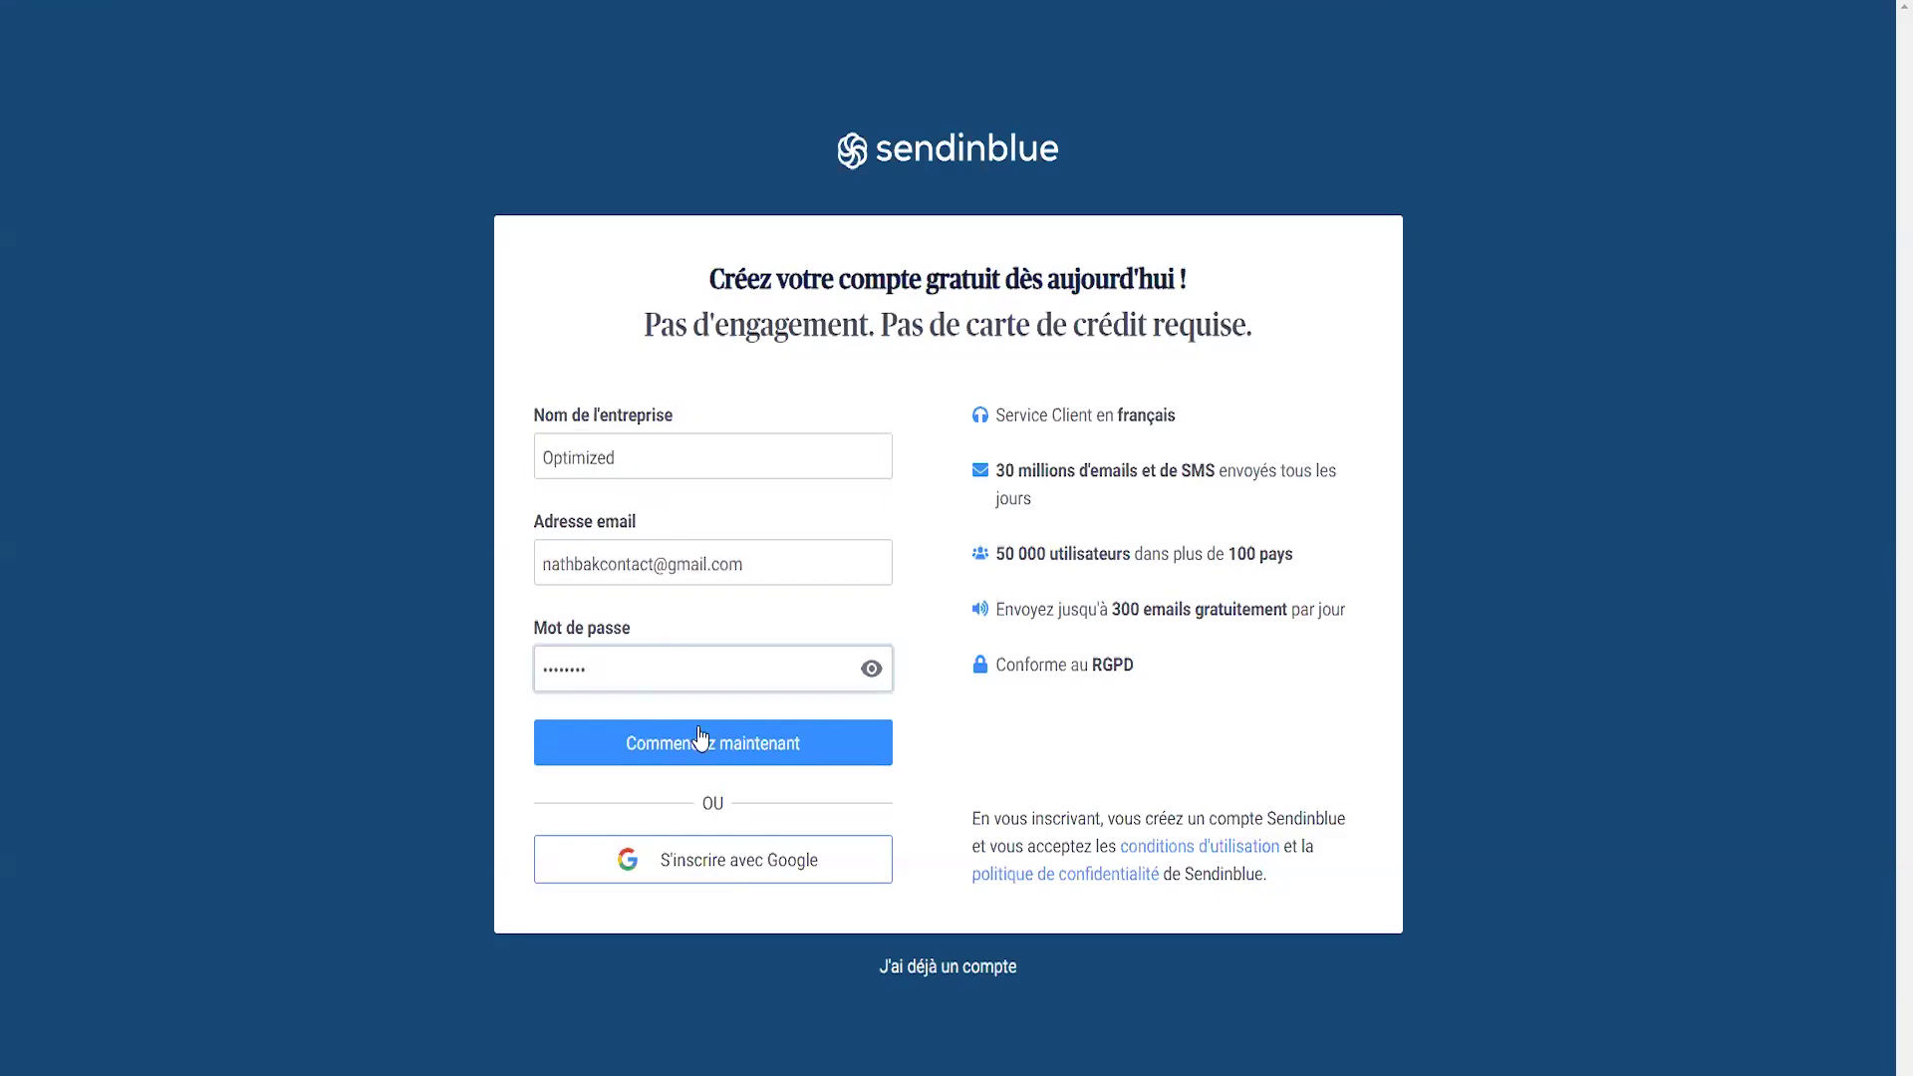
pyautogui.click(668, 745)
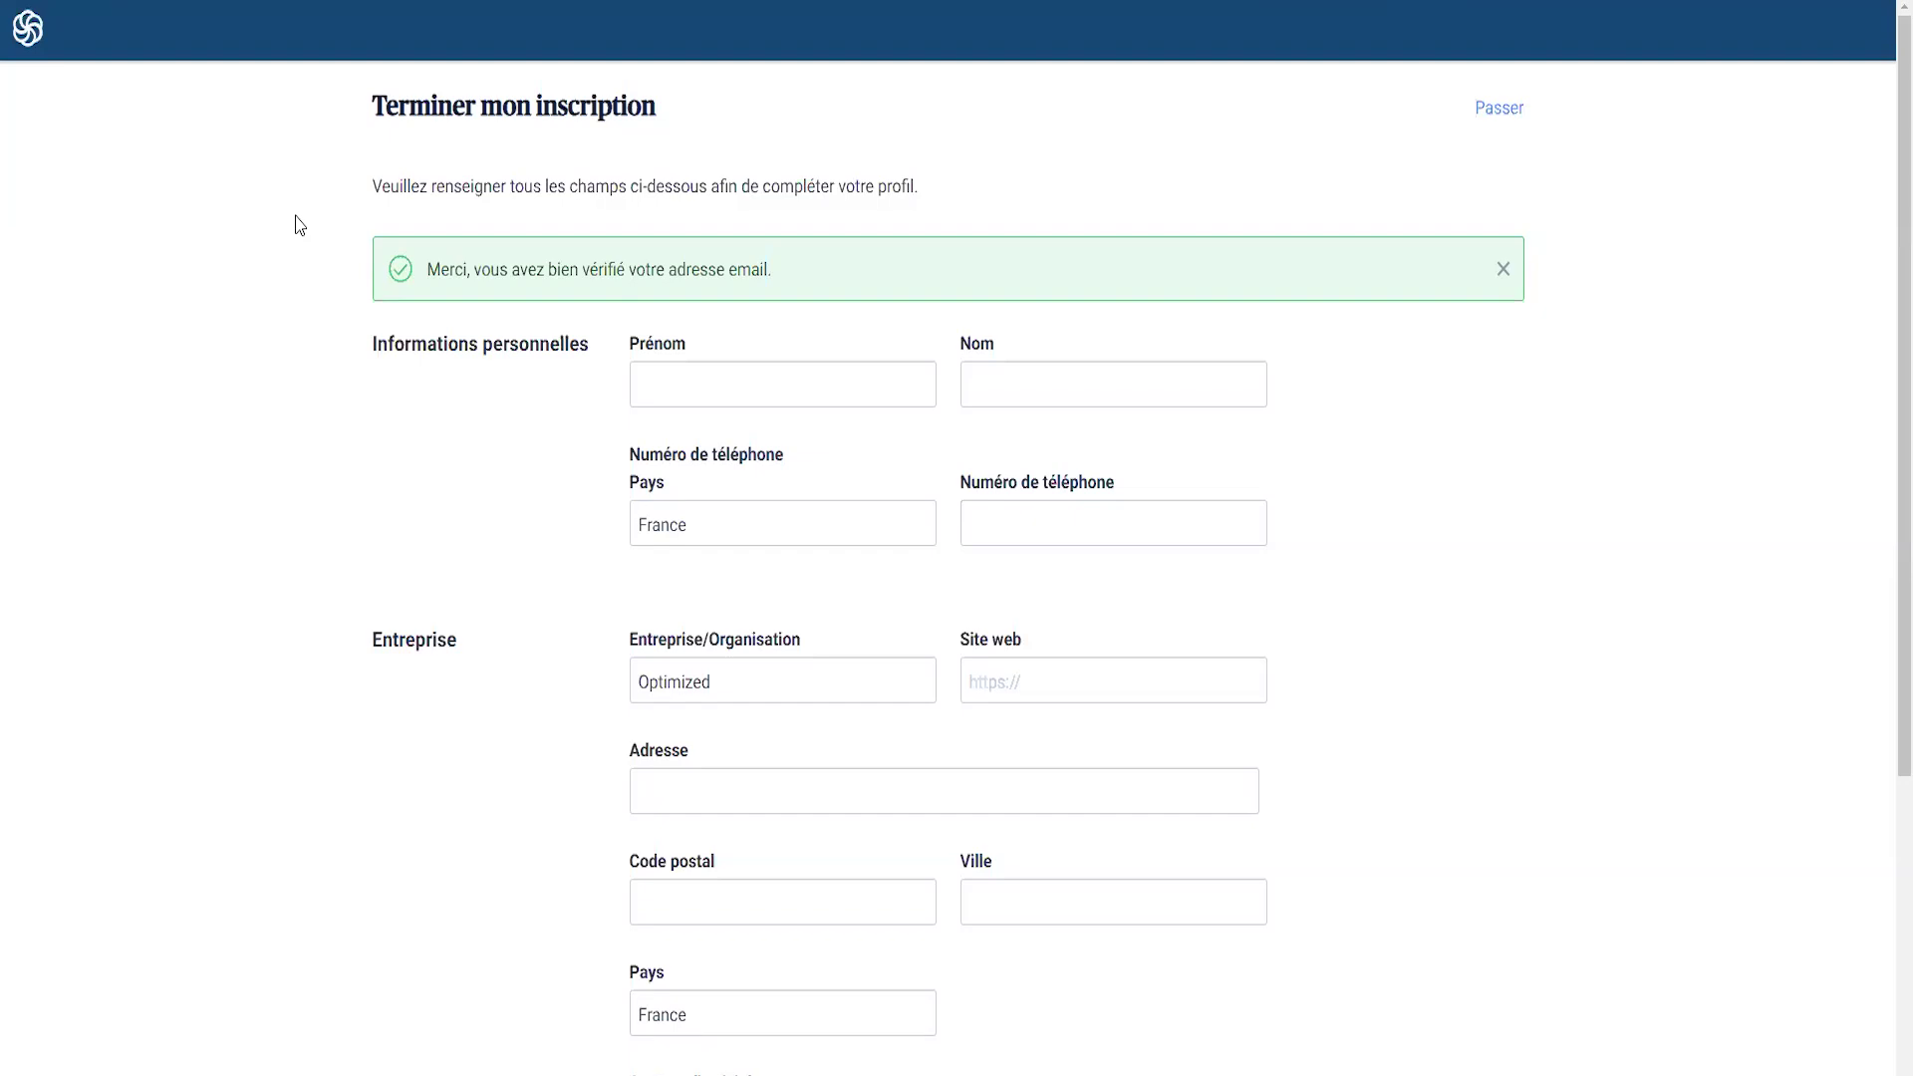
# - Enter the first name, choose E-commerce as sector and 0-1 employé as company size
pyautogui.click(684, 392)
pyautogui.write('Nat')
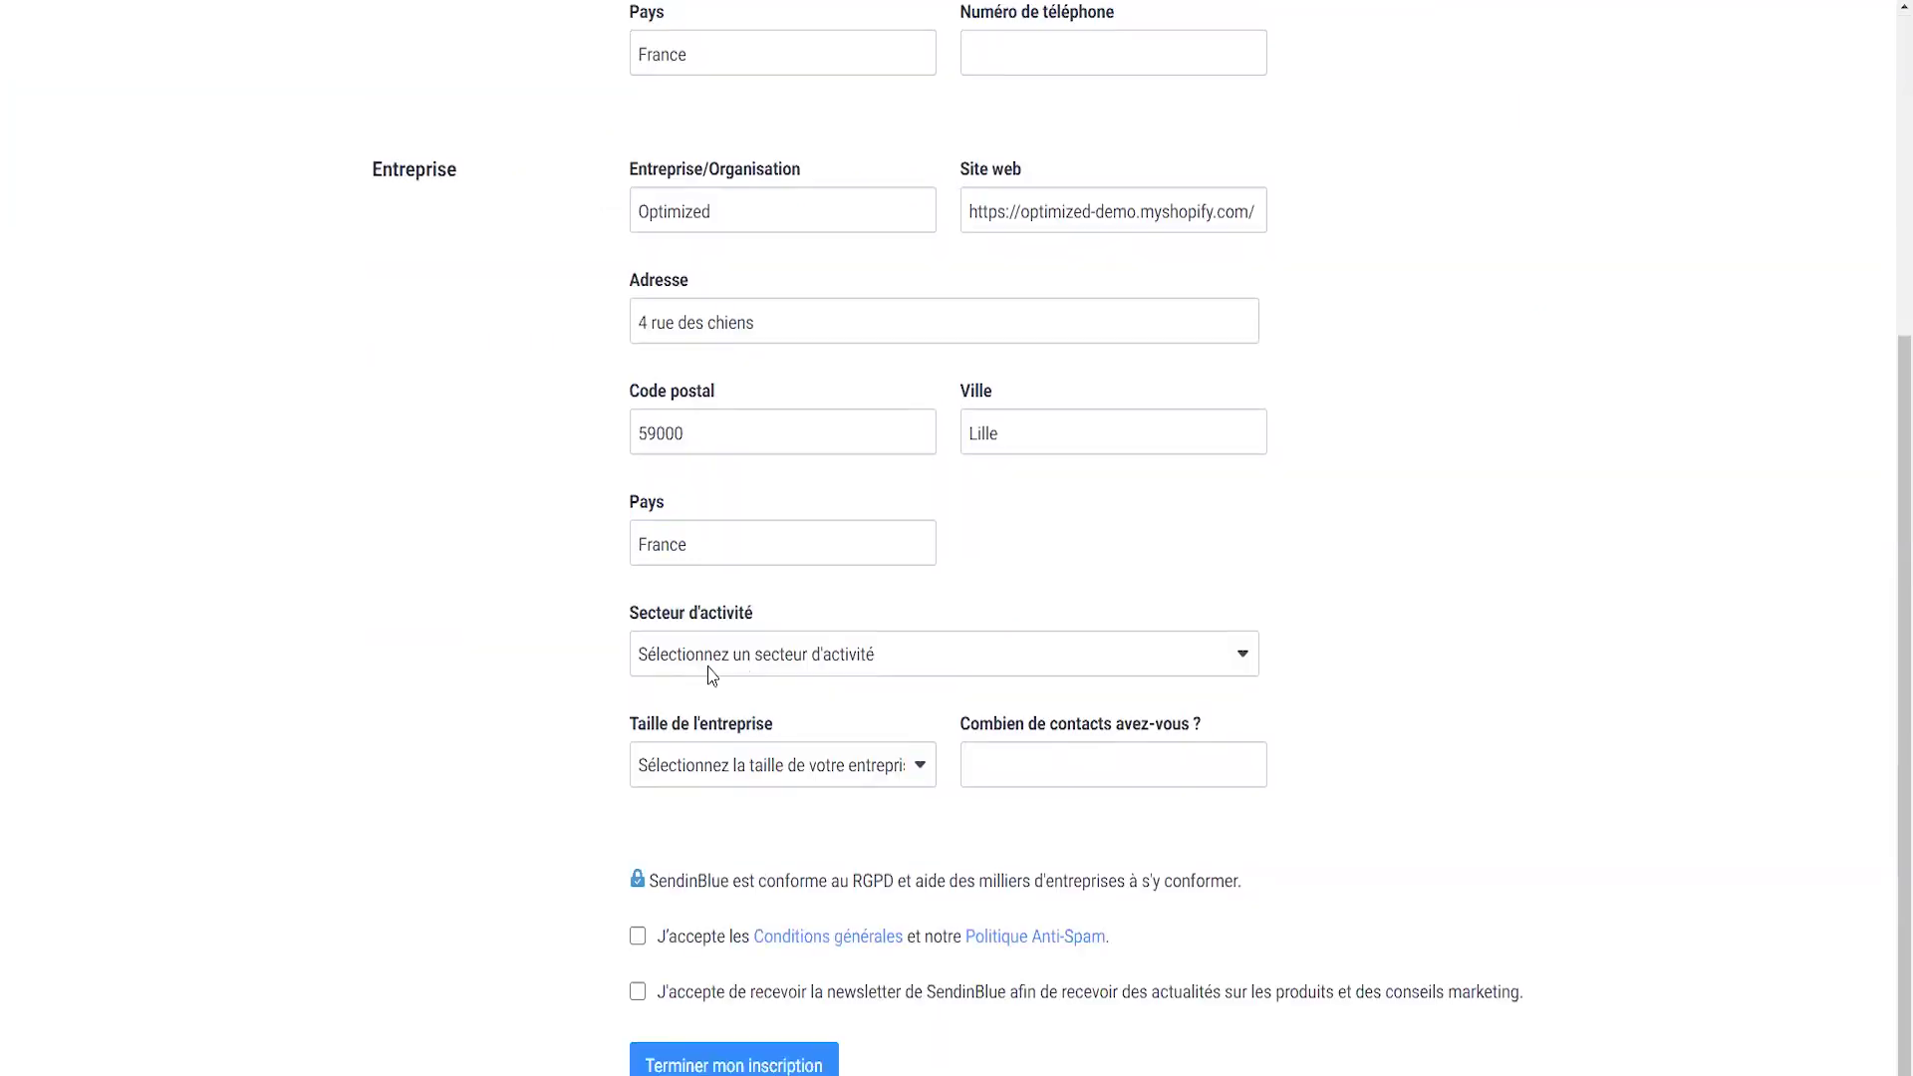
pyautogui.click(708, 667)
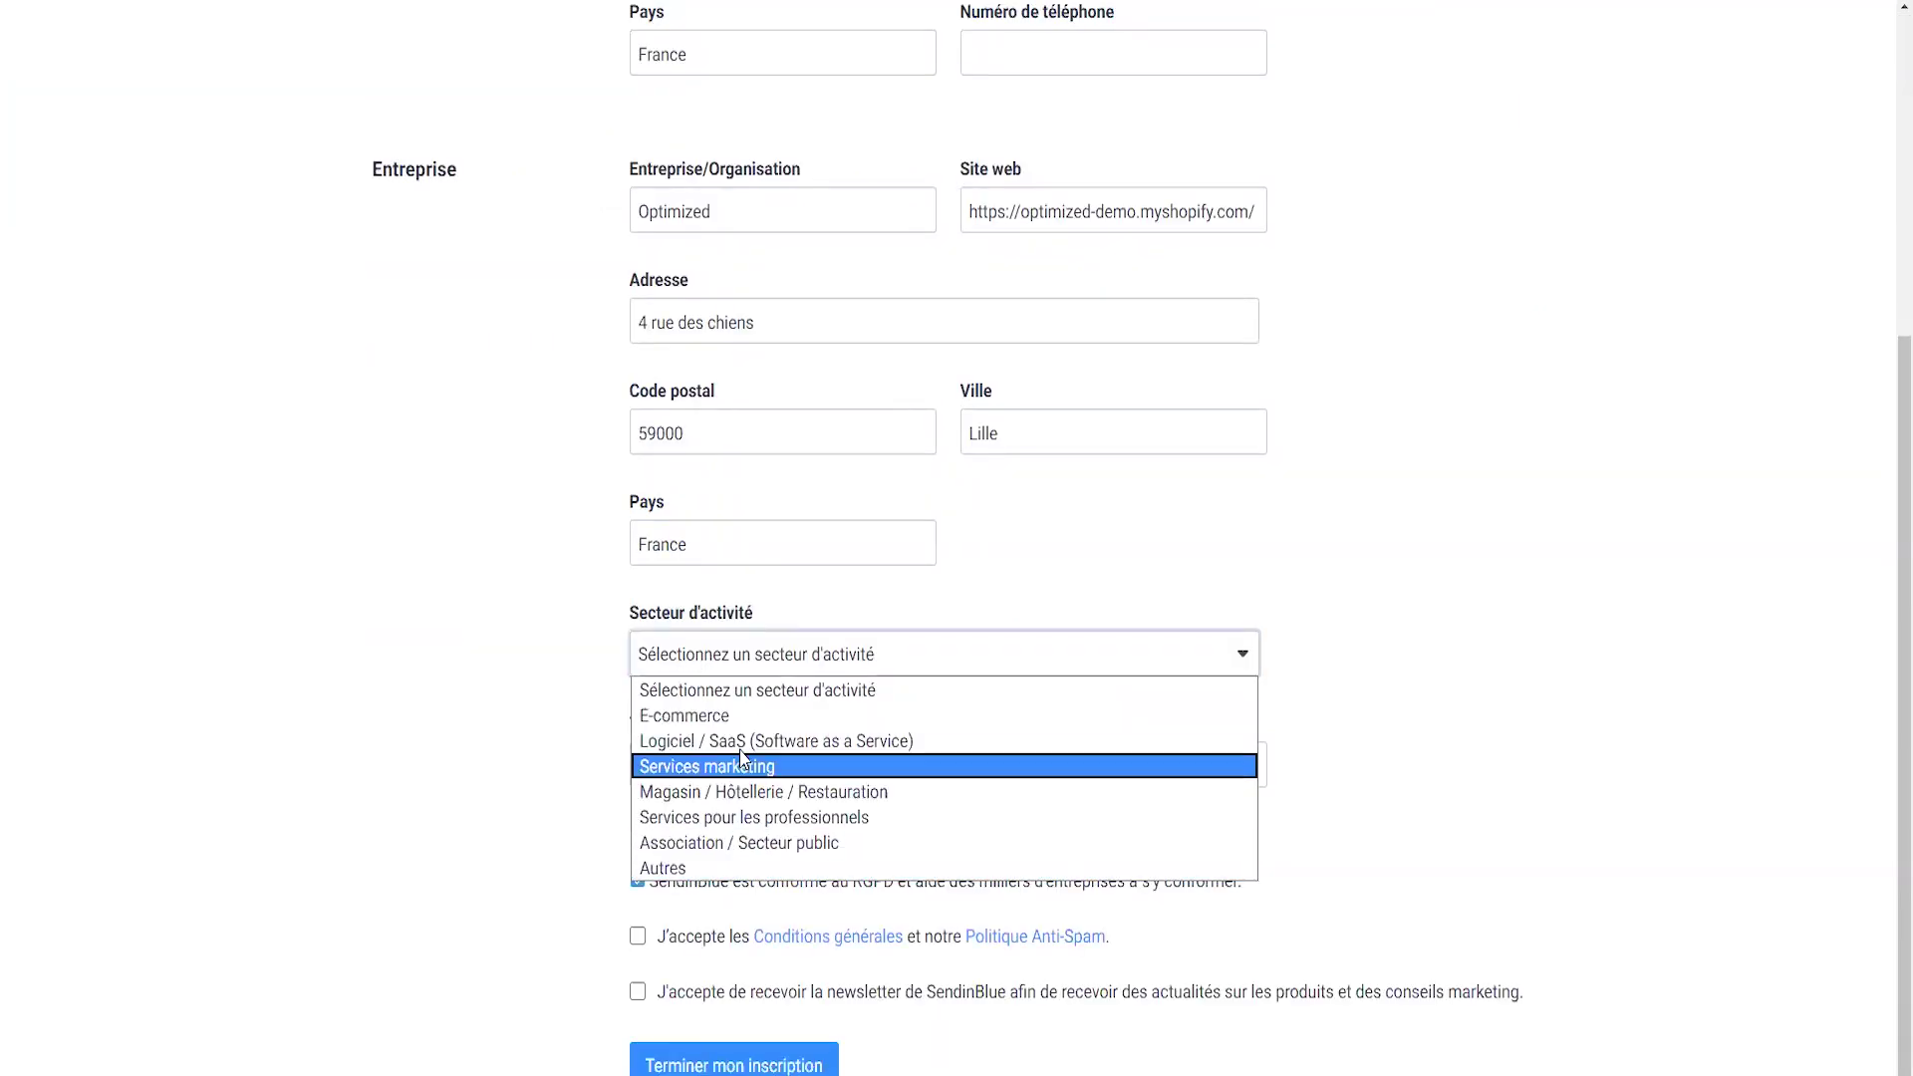
pyautogui.click(709, 715)
pyautogui.click(789, 767)
pyautogui.click(787, 767)
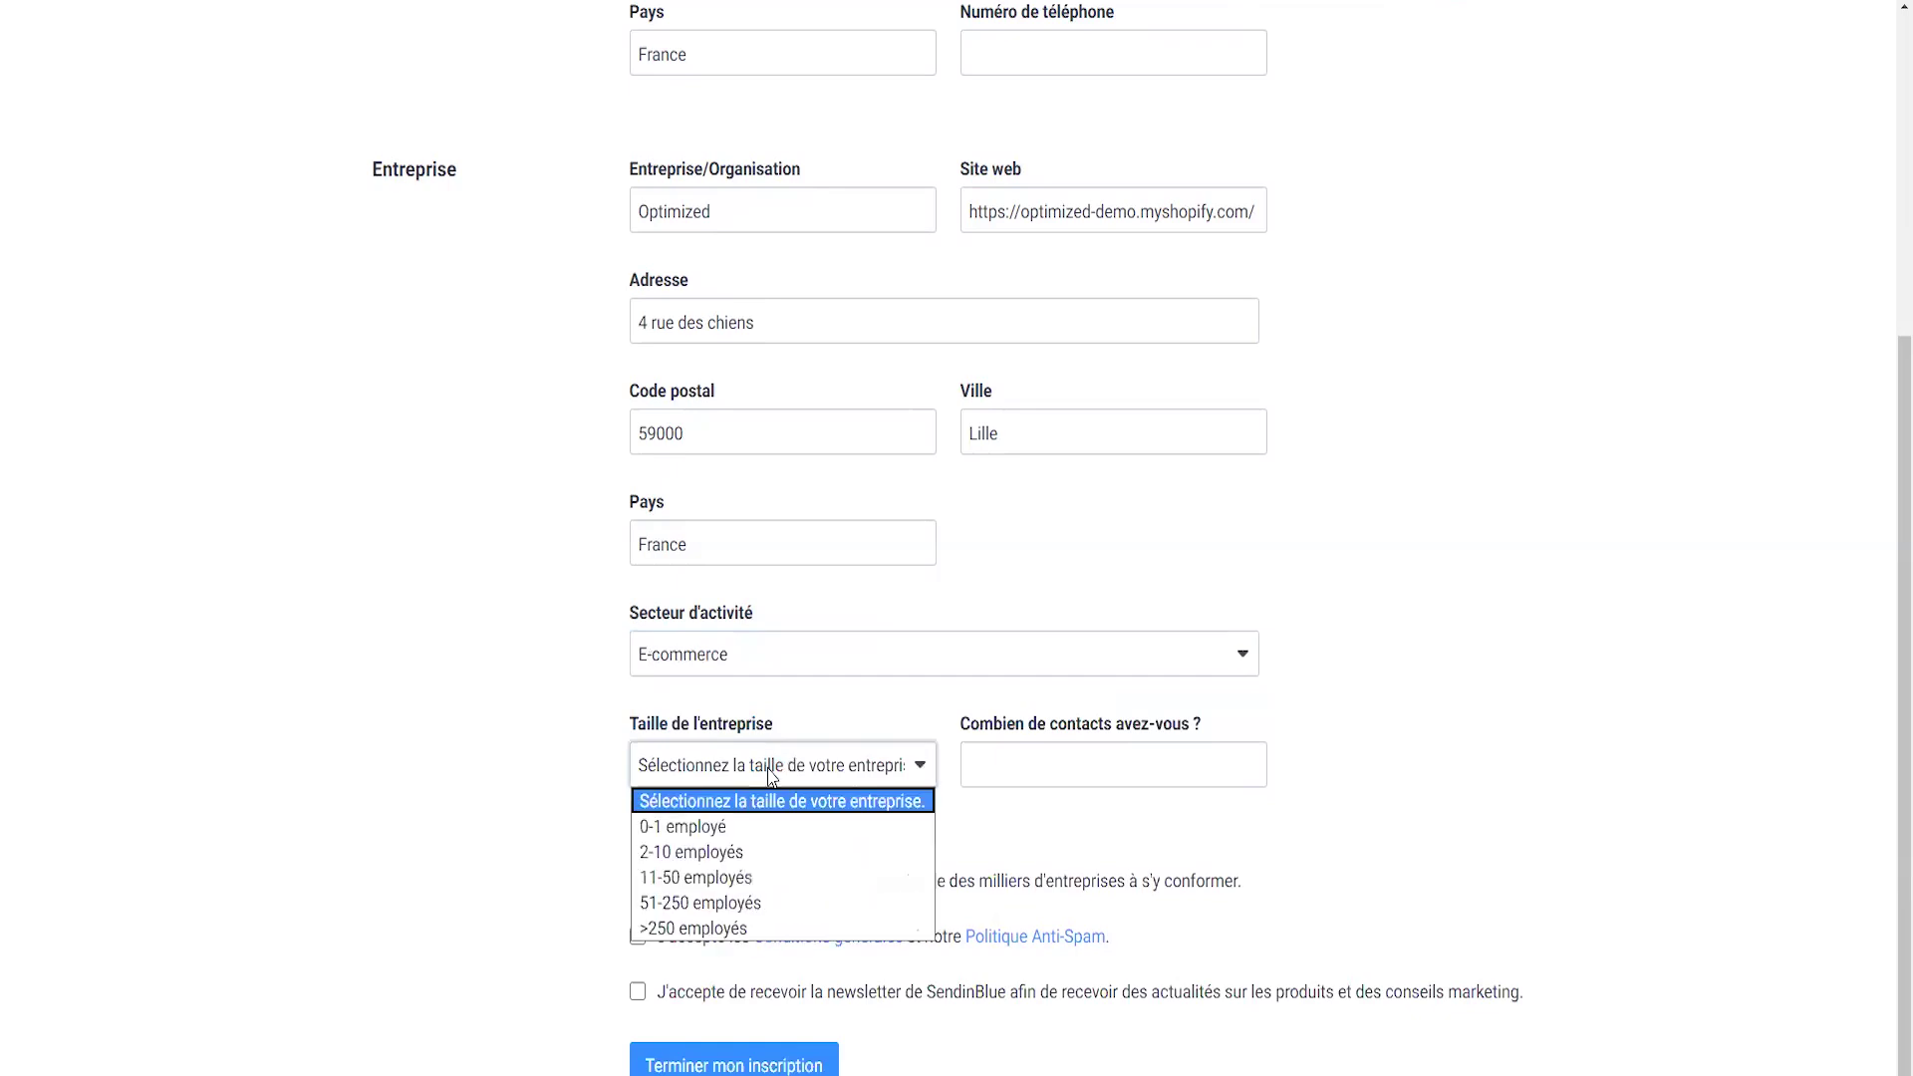
pyautogui.click(666, 831)
# - Give 0 contacts, accept the terms and newsletter boxes, and submit the profile
pyautogui.click(1104, 765)
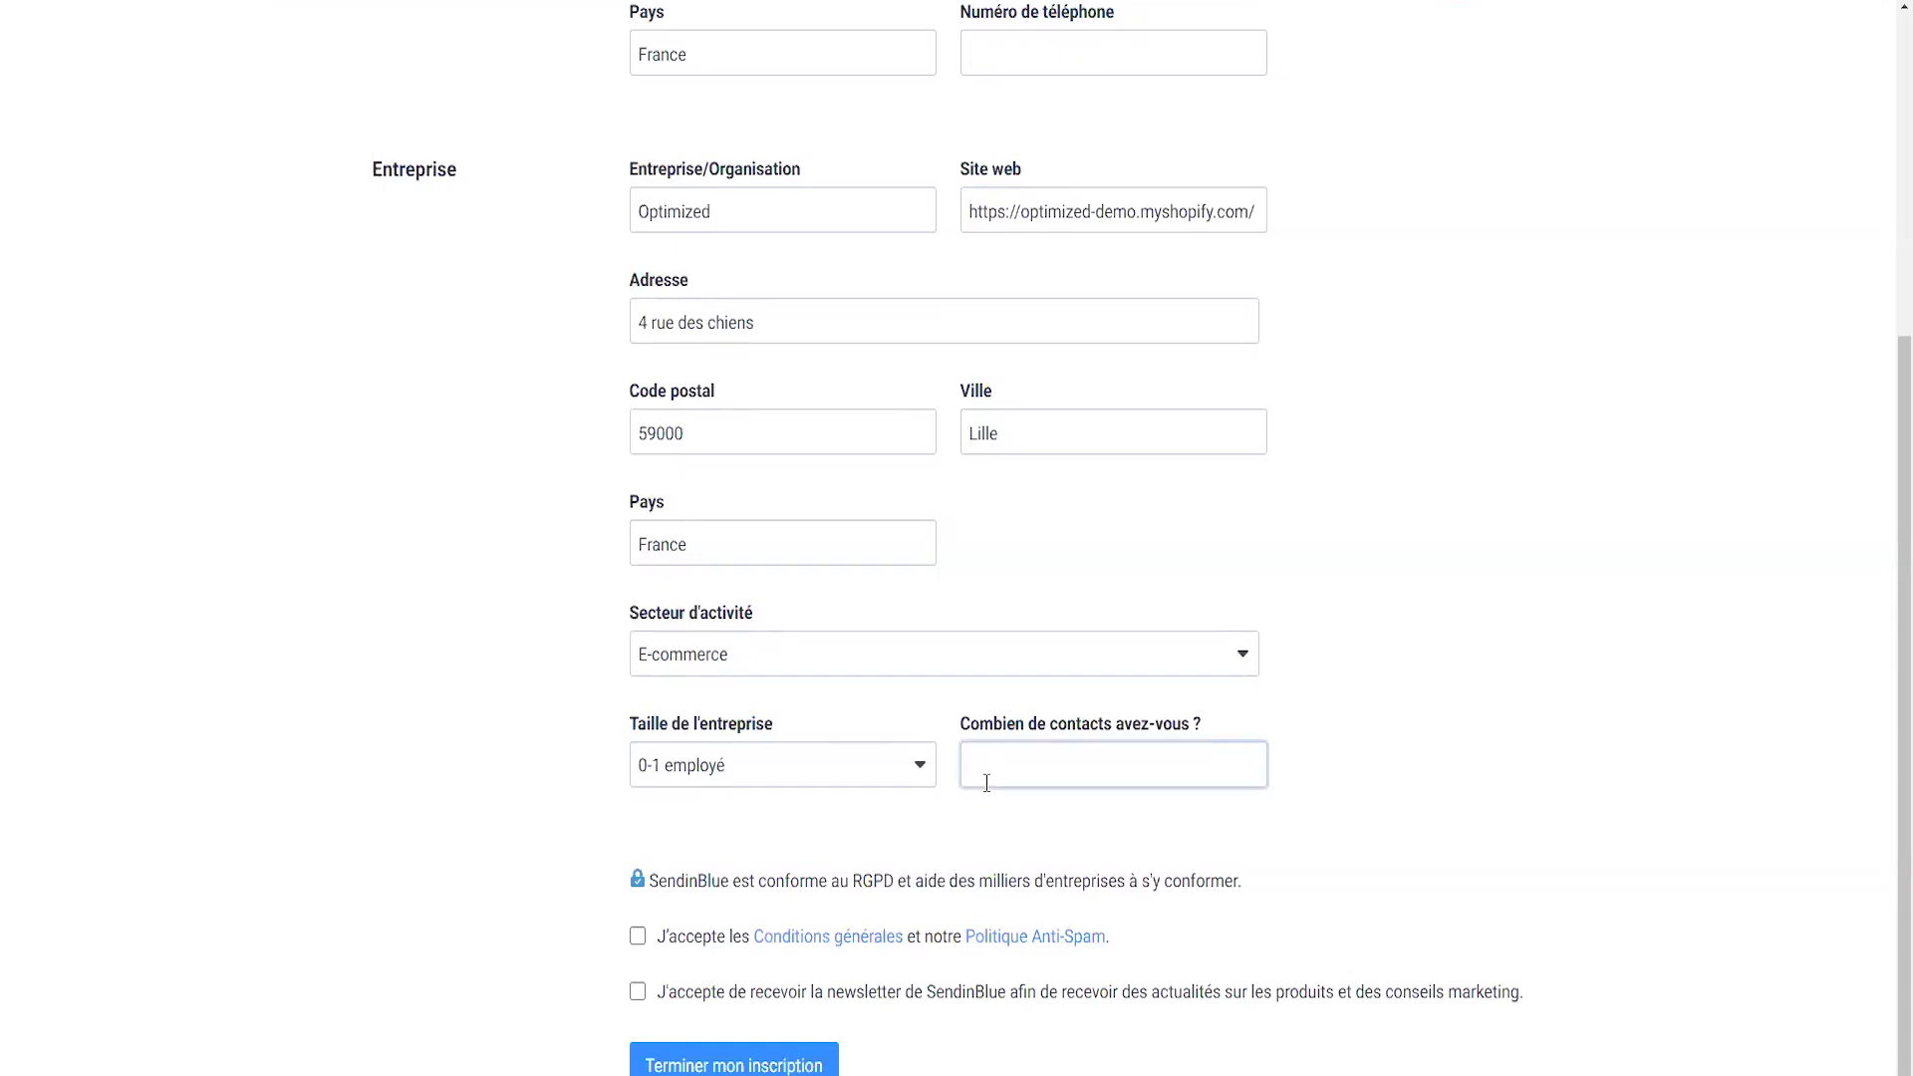
pyautogui.write('0')
pyautogui.click(1559, 772)
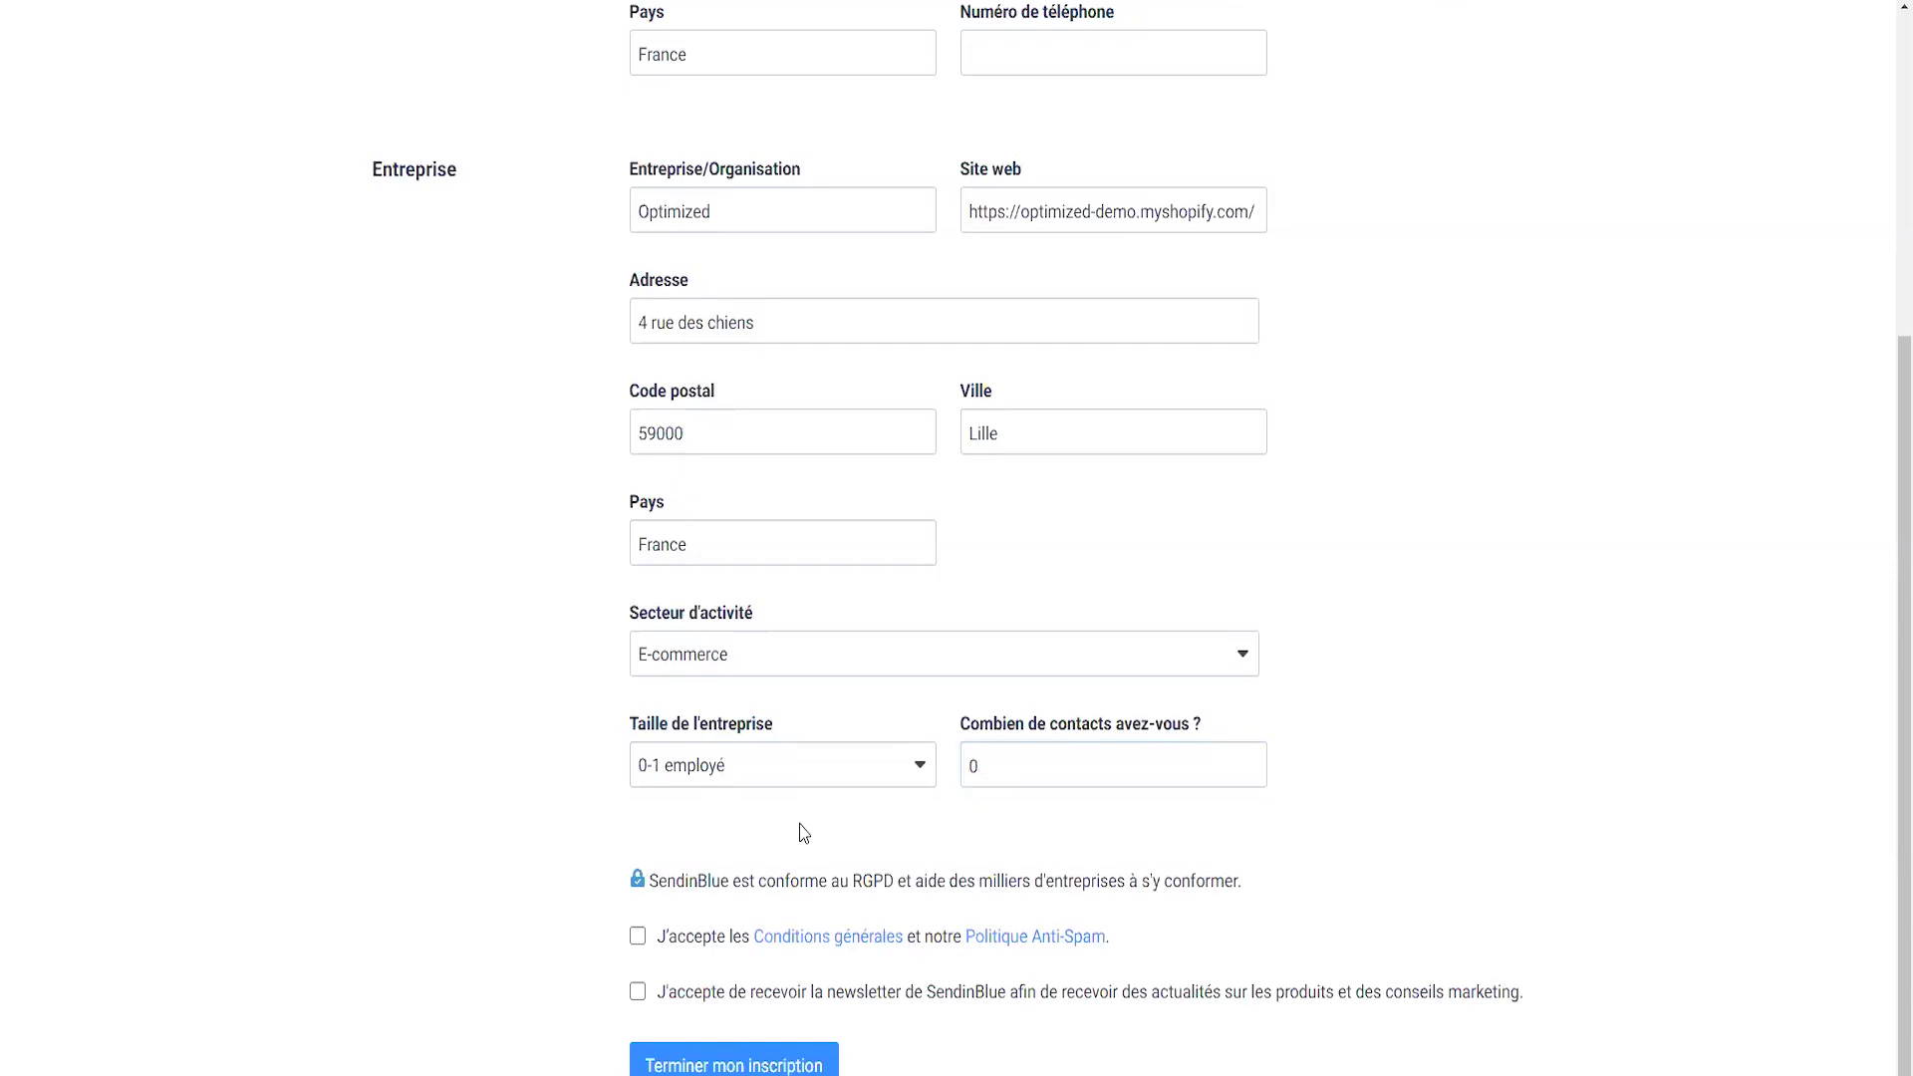
pyautogui.click(637, 936)
pyautogui.click(638, 993)
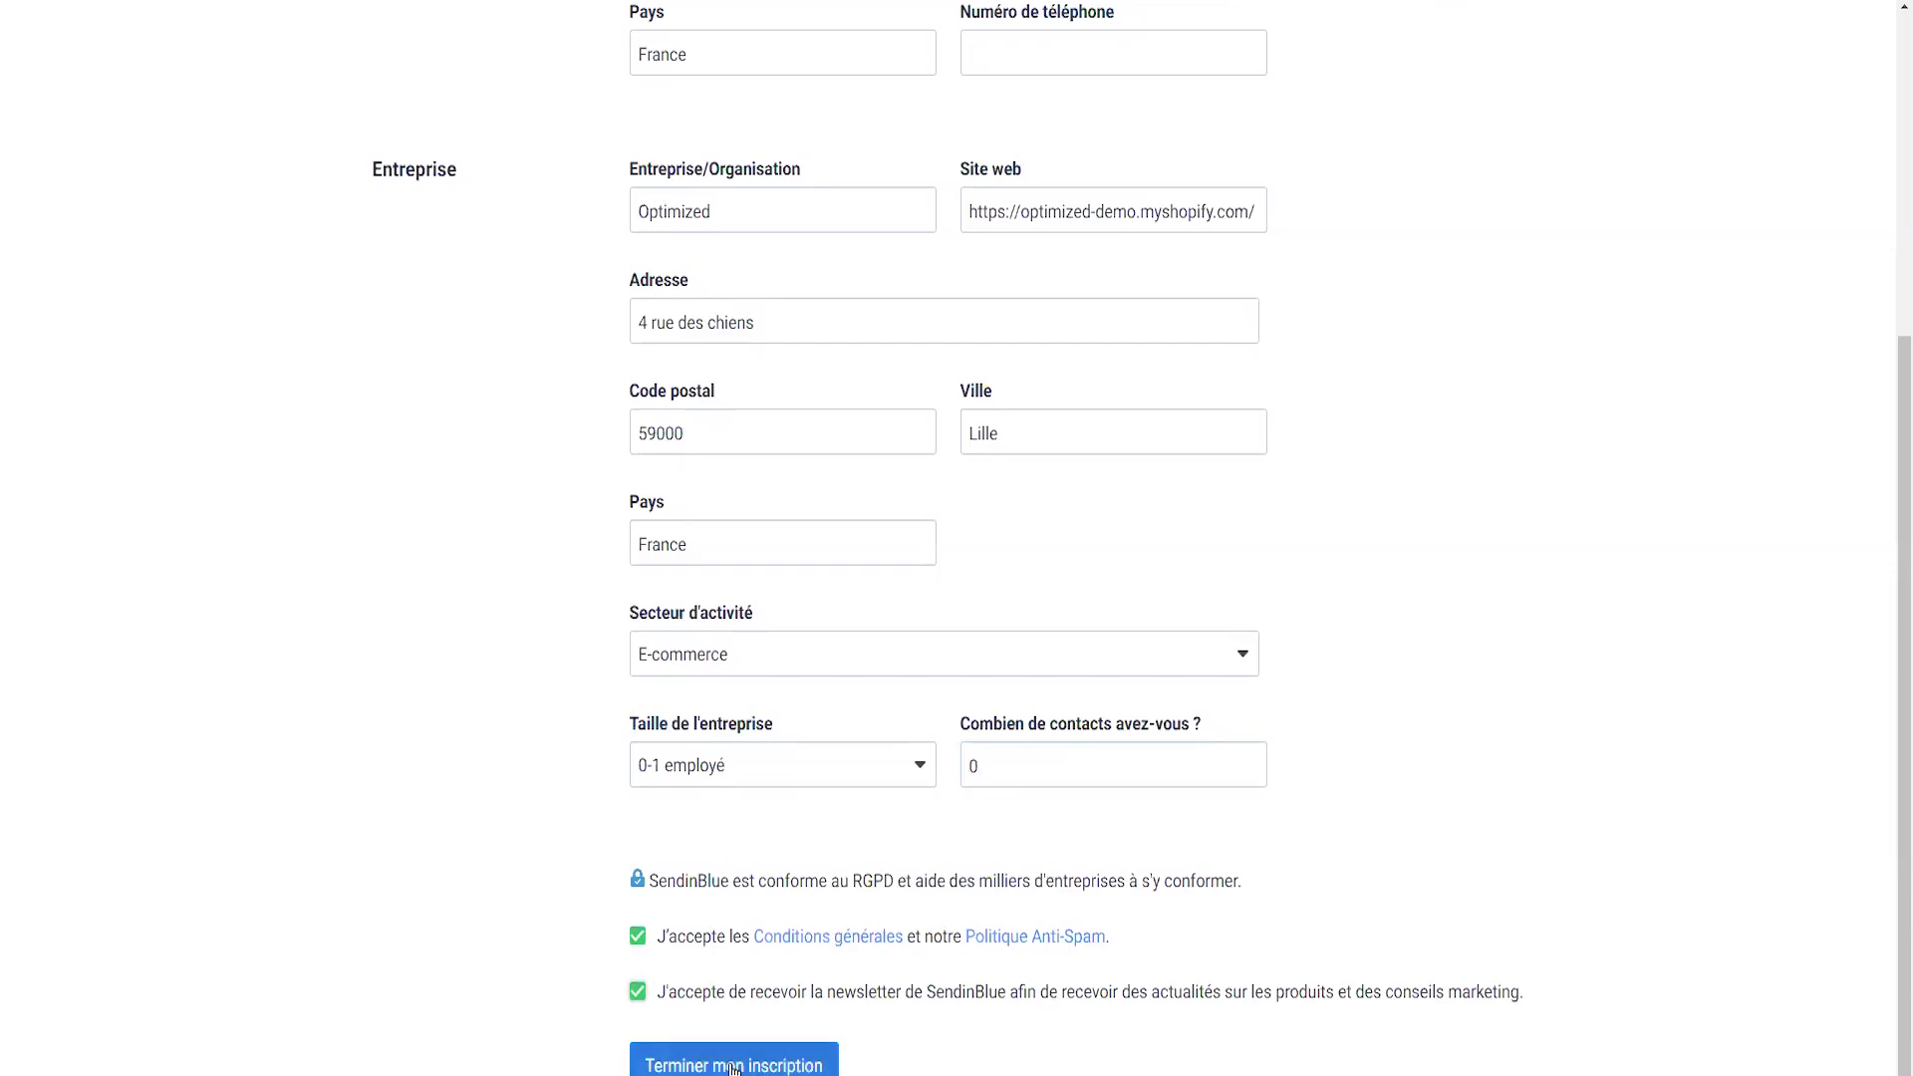
pyautogui.click(798, 1064)
pyautogui.scroll(2, 884, 376)
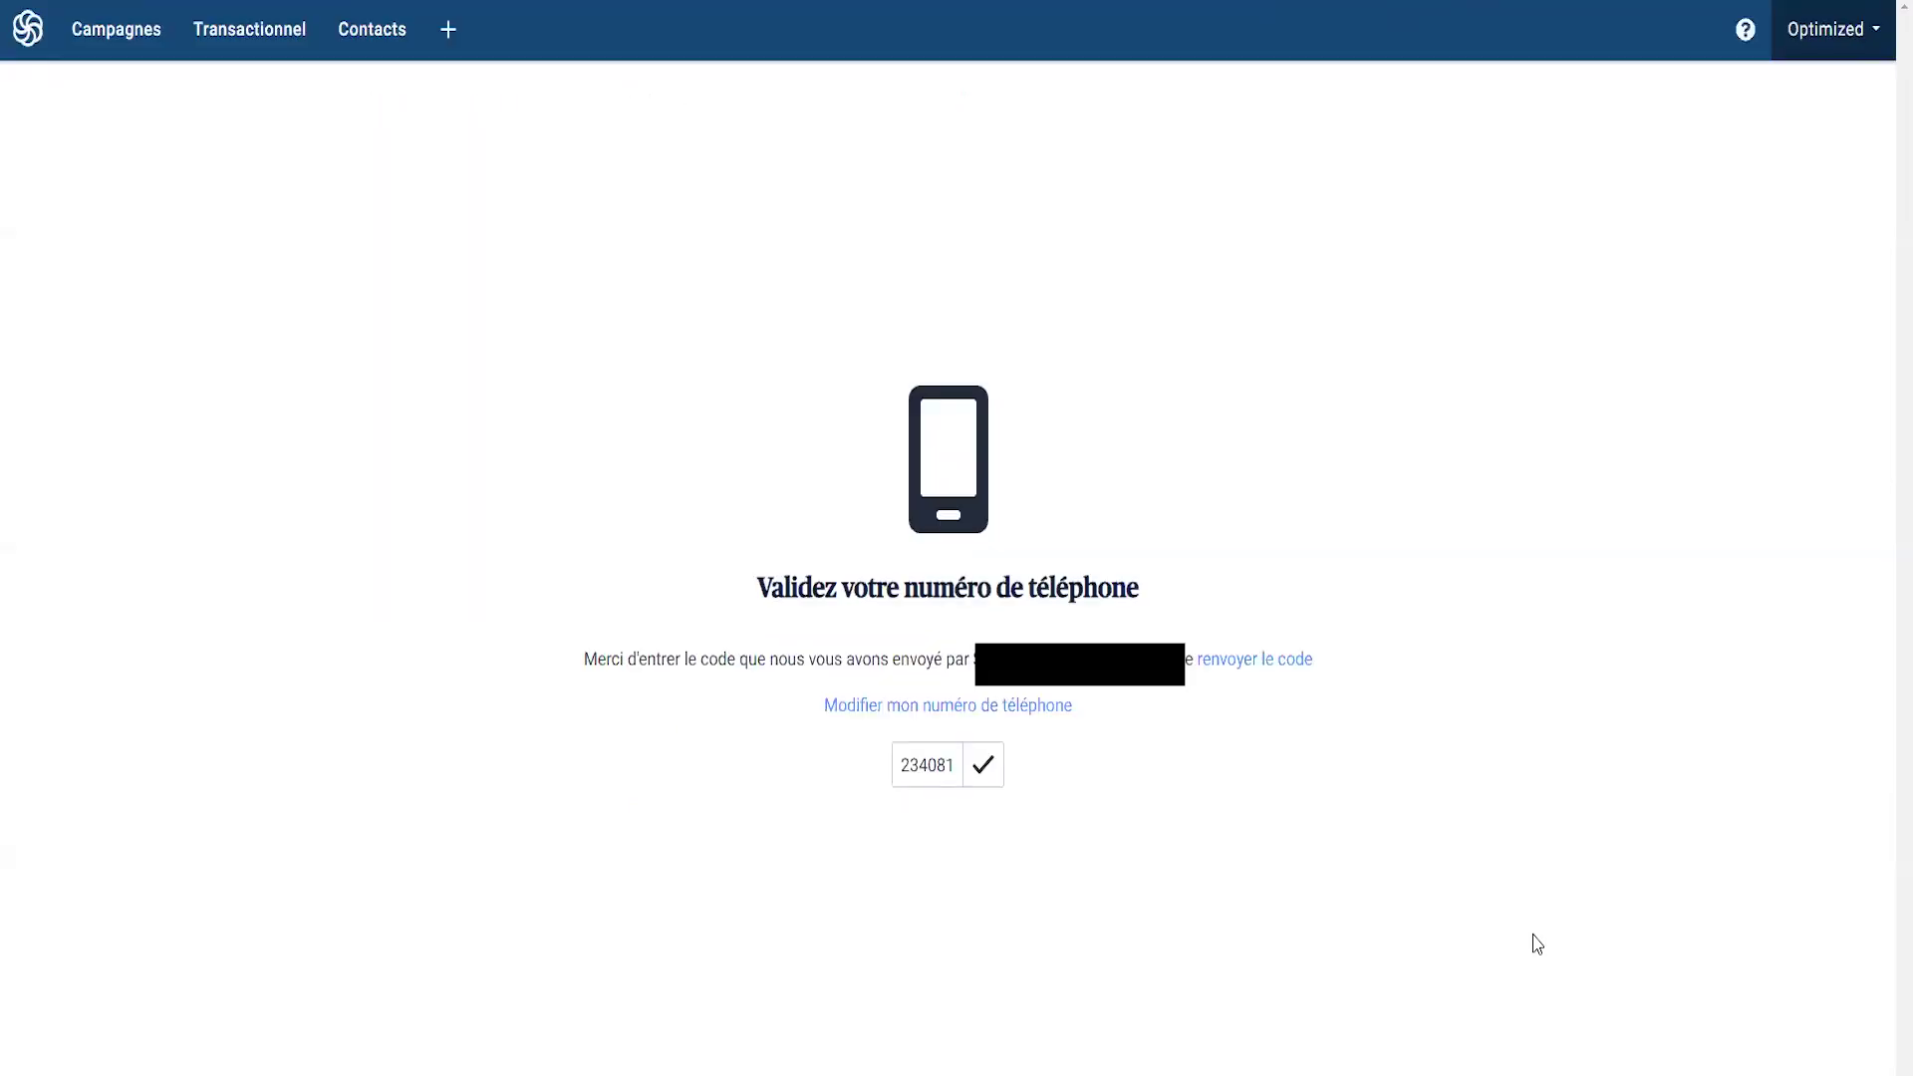
# - Confirm the phone verification code to activate the account
pyautogui.click(985, 775)
pyautogui.scroll(-1, 278, 577)
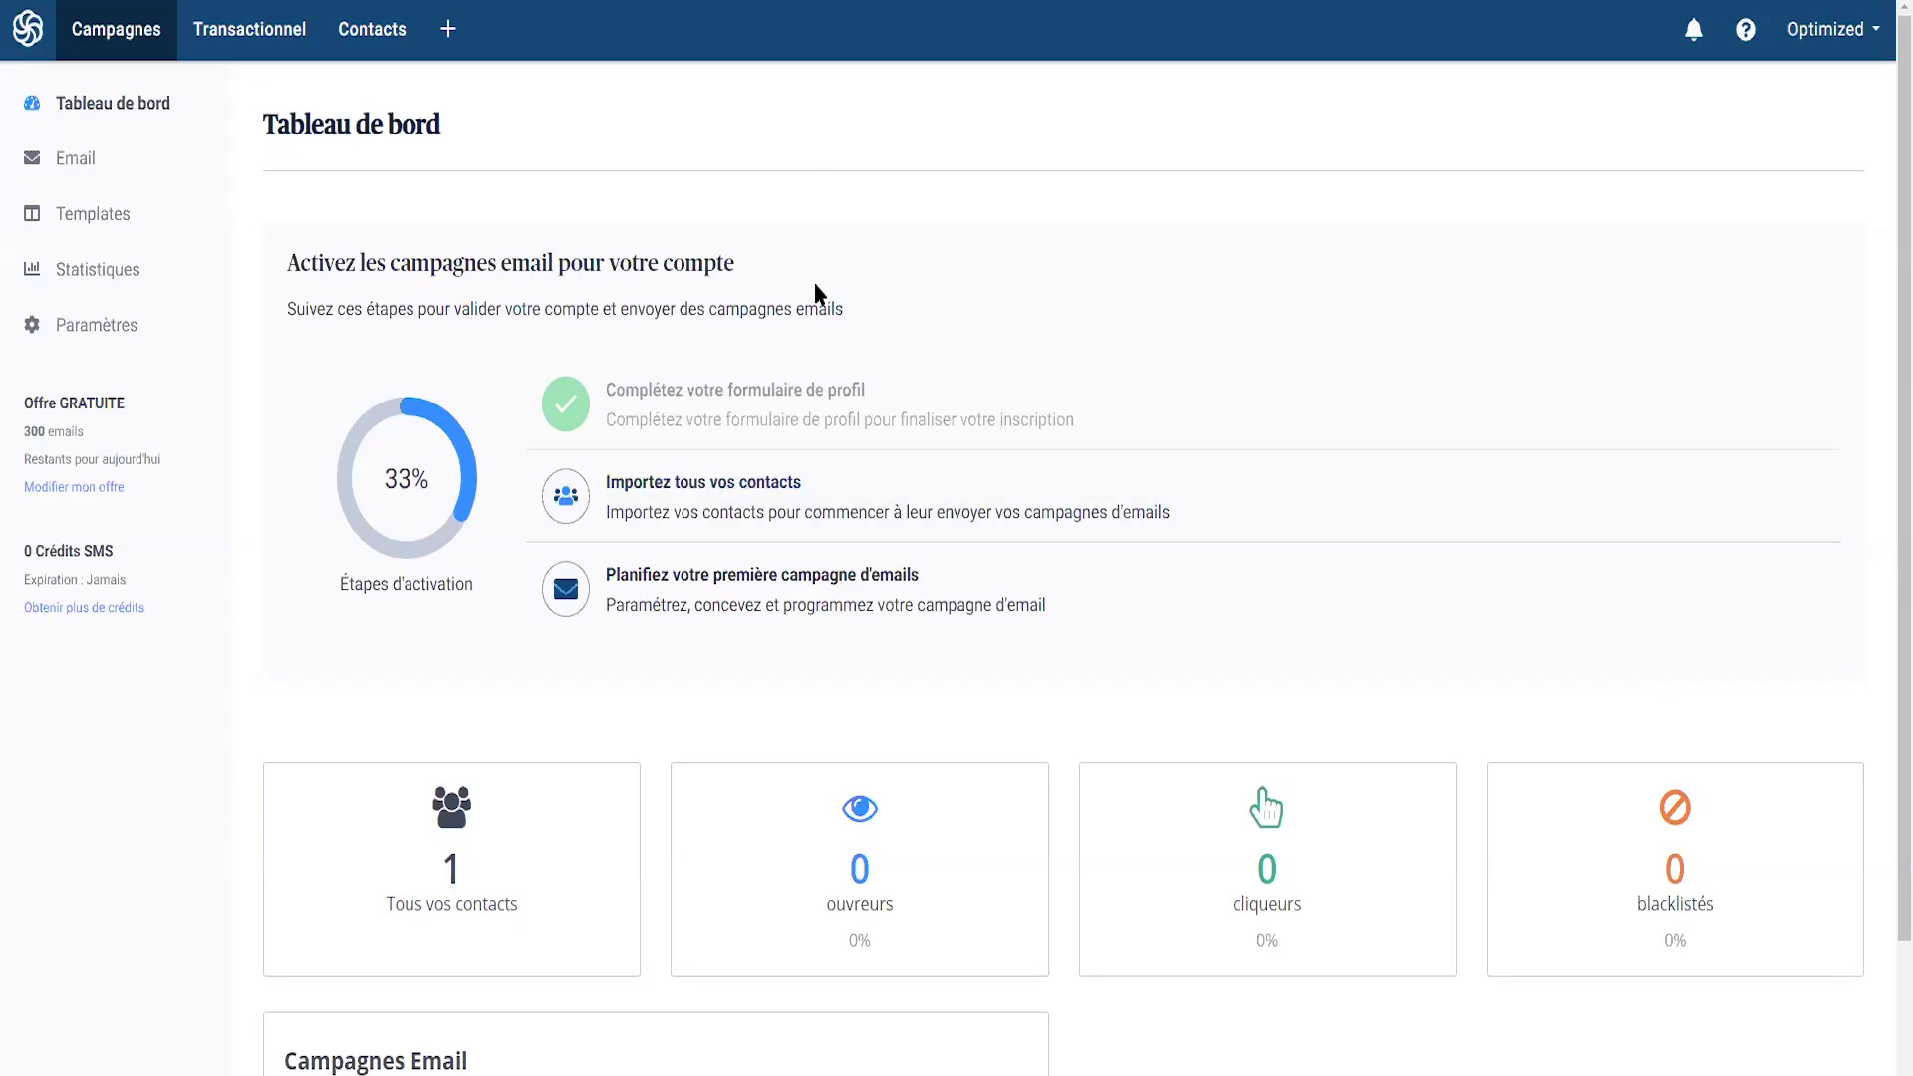
pyautogui.scroll(-2, 748, 290)
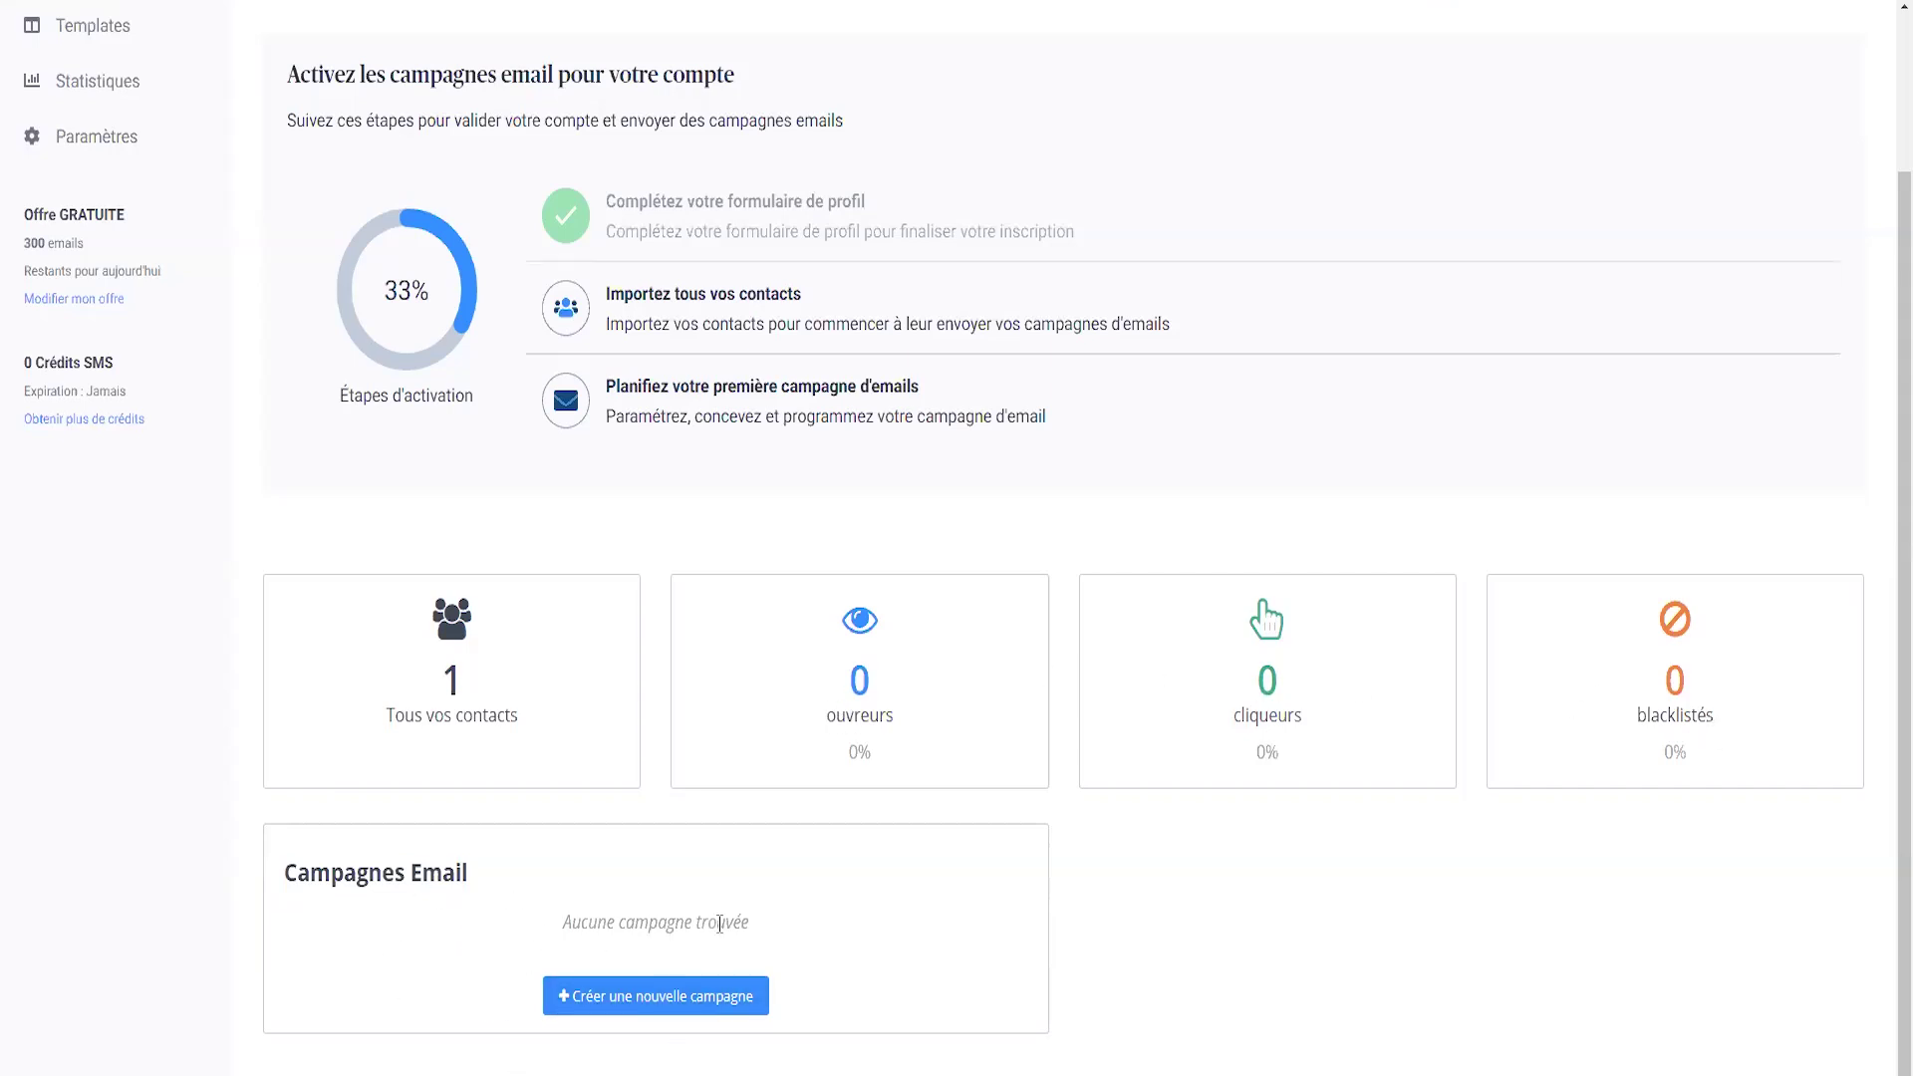
# - Note the empty campaign list and GRATUITE plan's 300 daily emails, then open Campagnes email
pyautogui.moveTo(558, 926); pyautogui.dragTo(854, 935)
pyautogui.click(863, 936)
pyautogui.scroll(2, 615, 814)
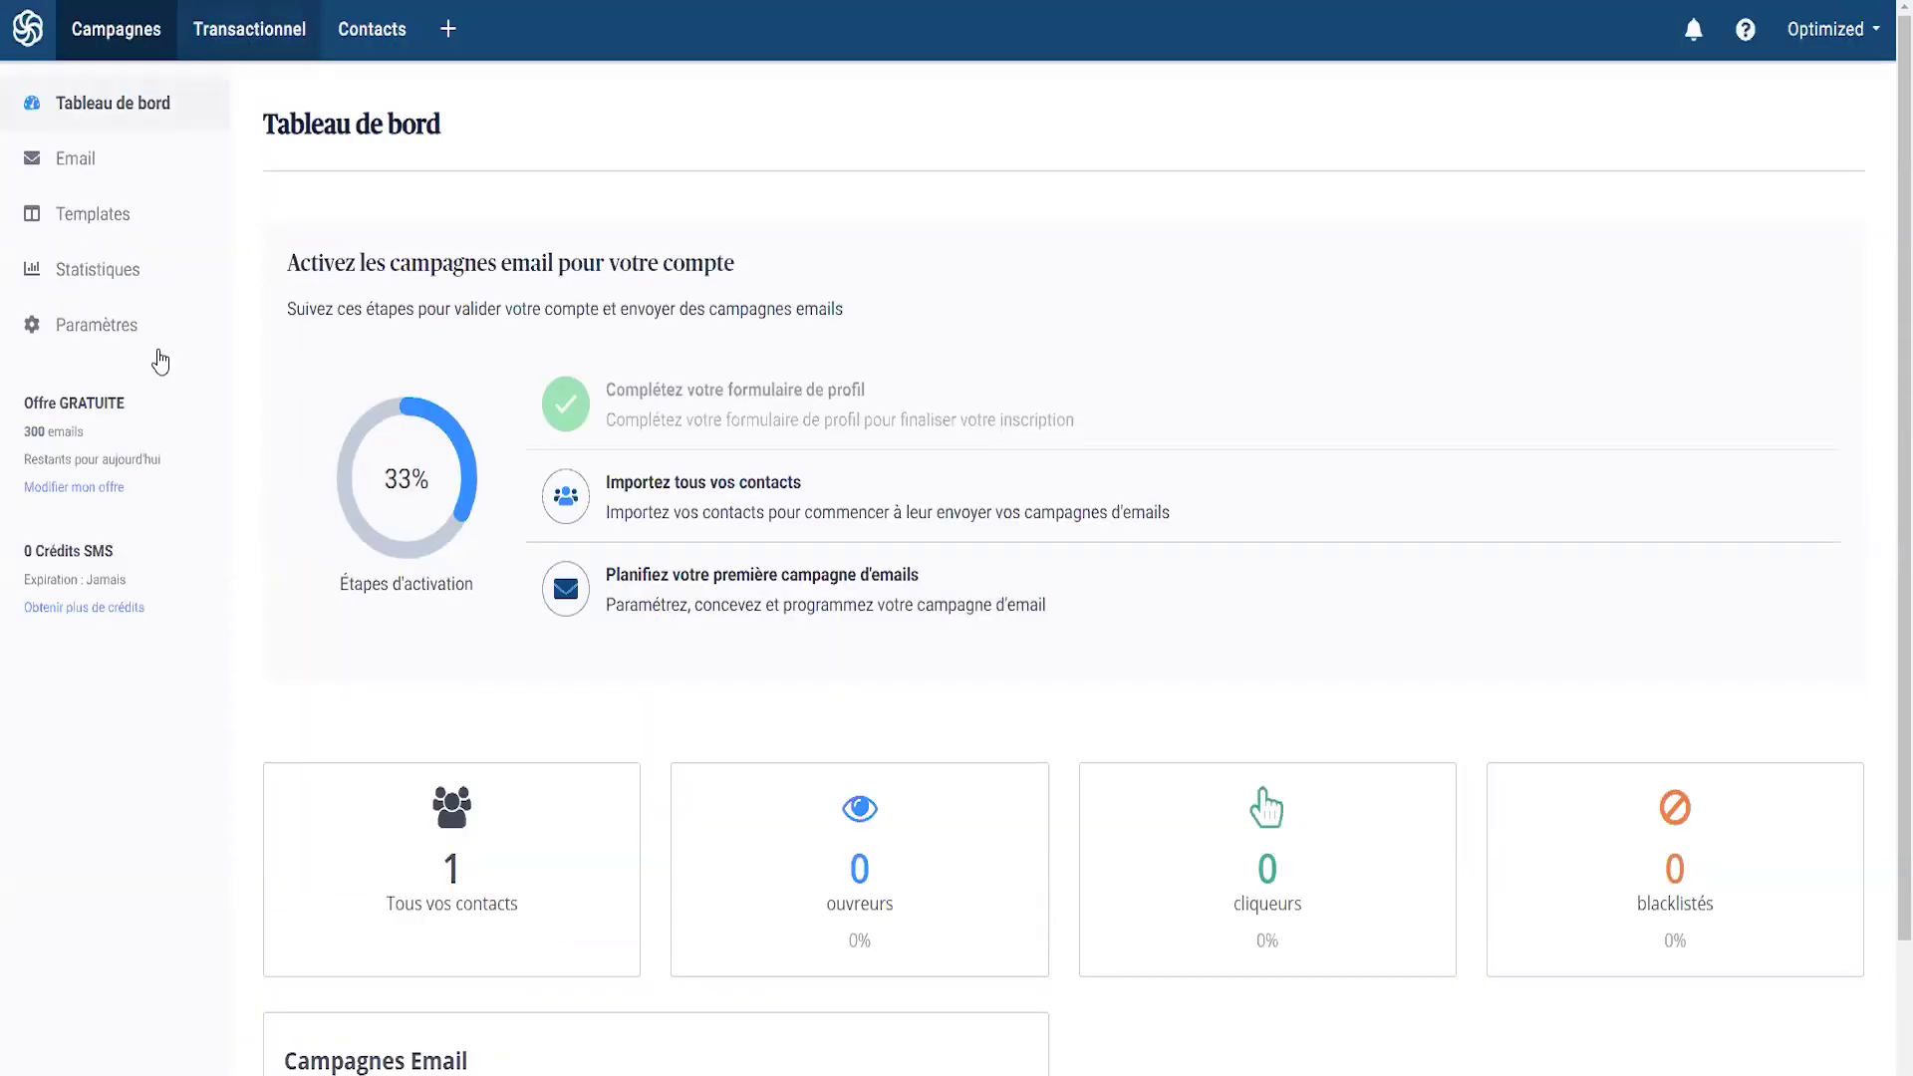
pyautogui.moveTo(23, 401); pyautogui.dragTo(171, 482)
pyautogui.click(177, 486)
pyautogui.moveTo(144, 410); pyautogui.dragTo(103, 445)
pyautogui.click(85, 454)
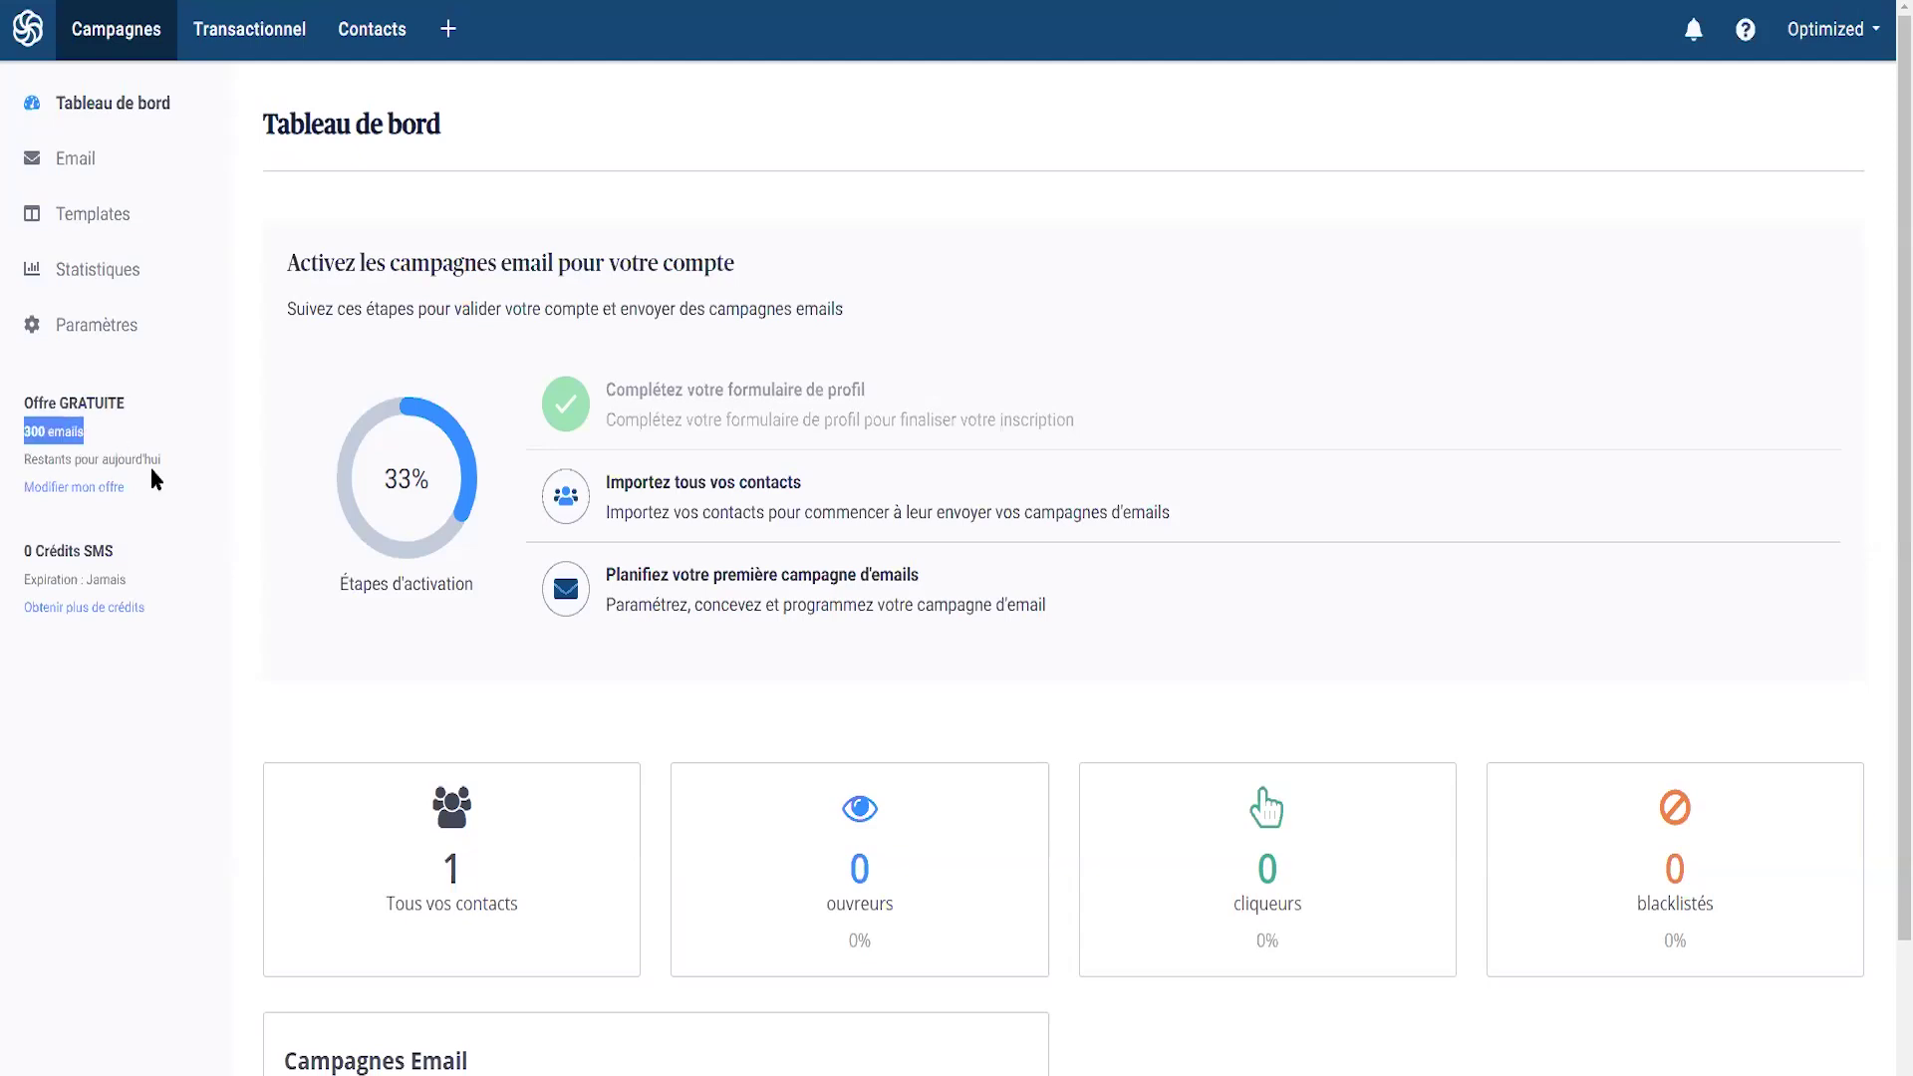
pyautogui.click(122, 441)
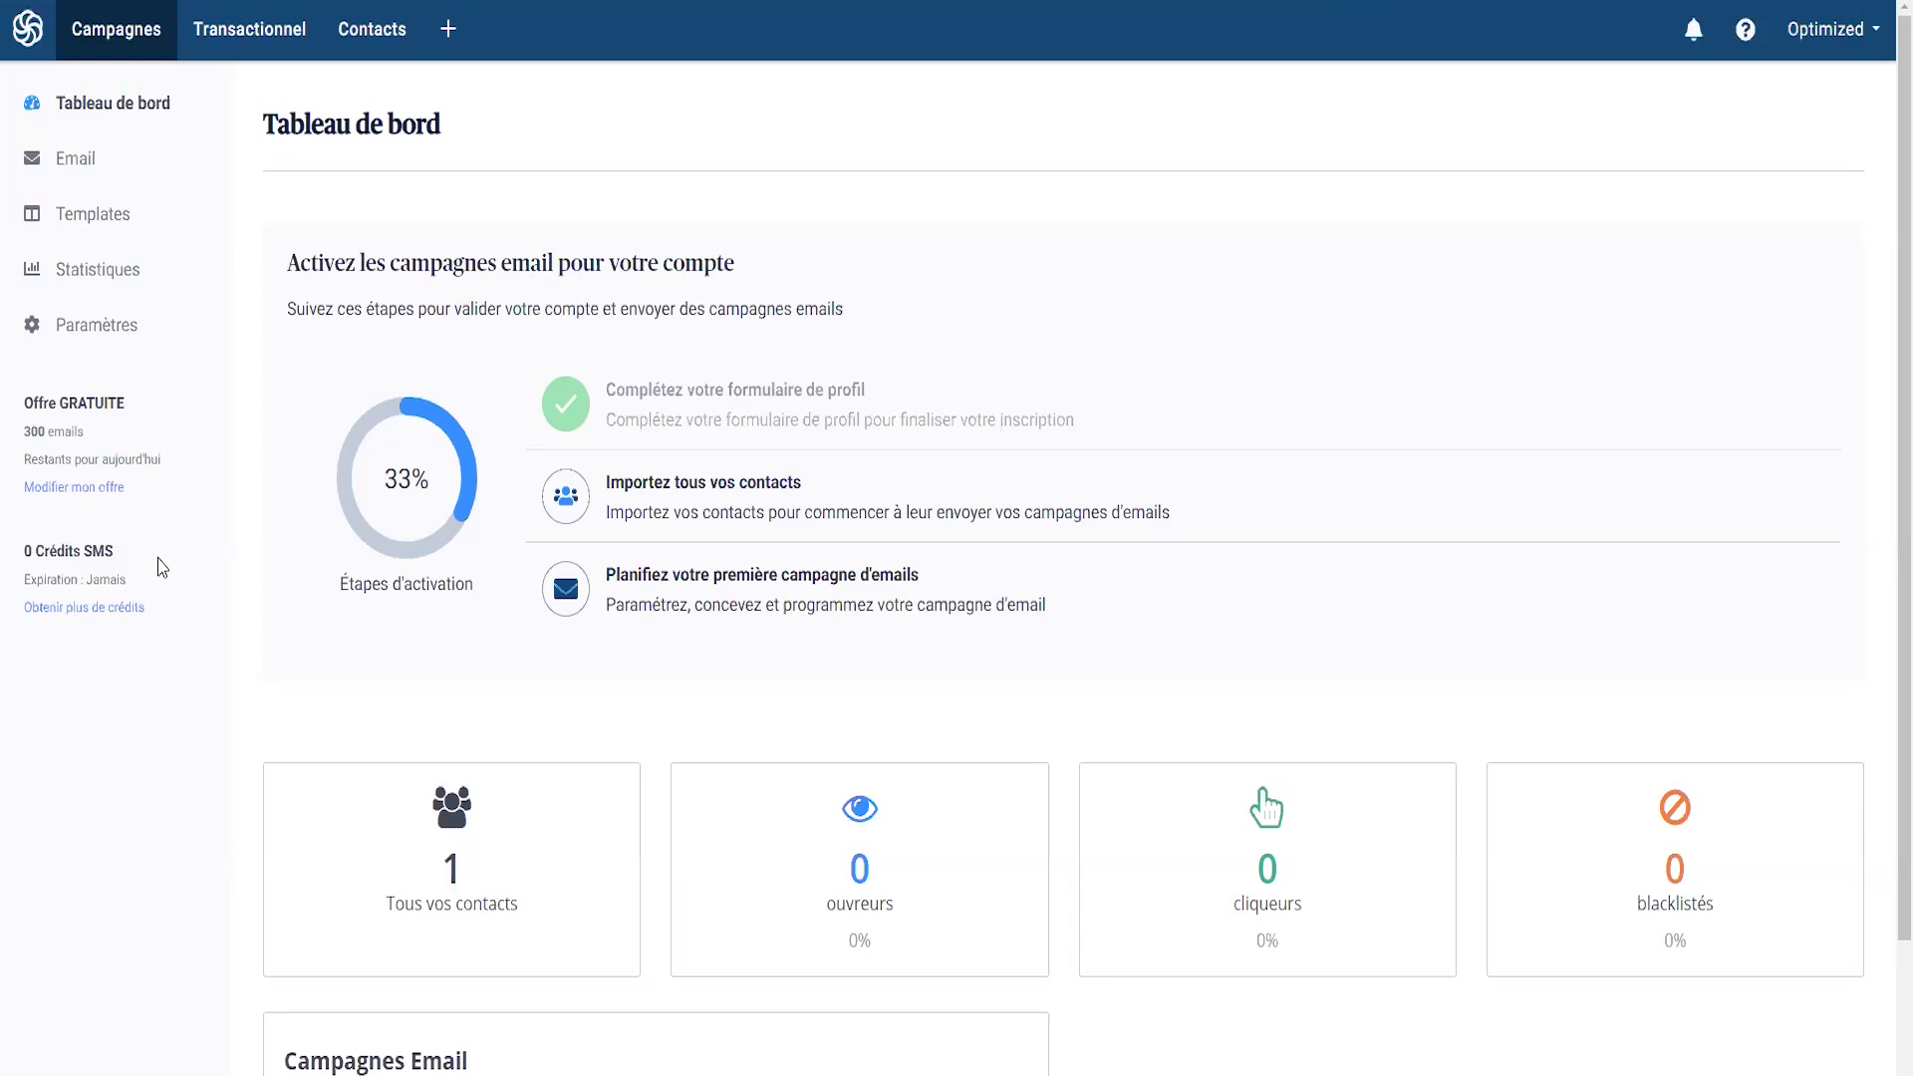
pyautogui.click(81, 169)
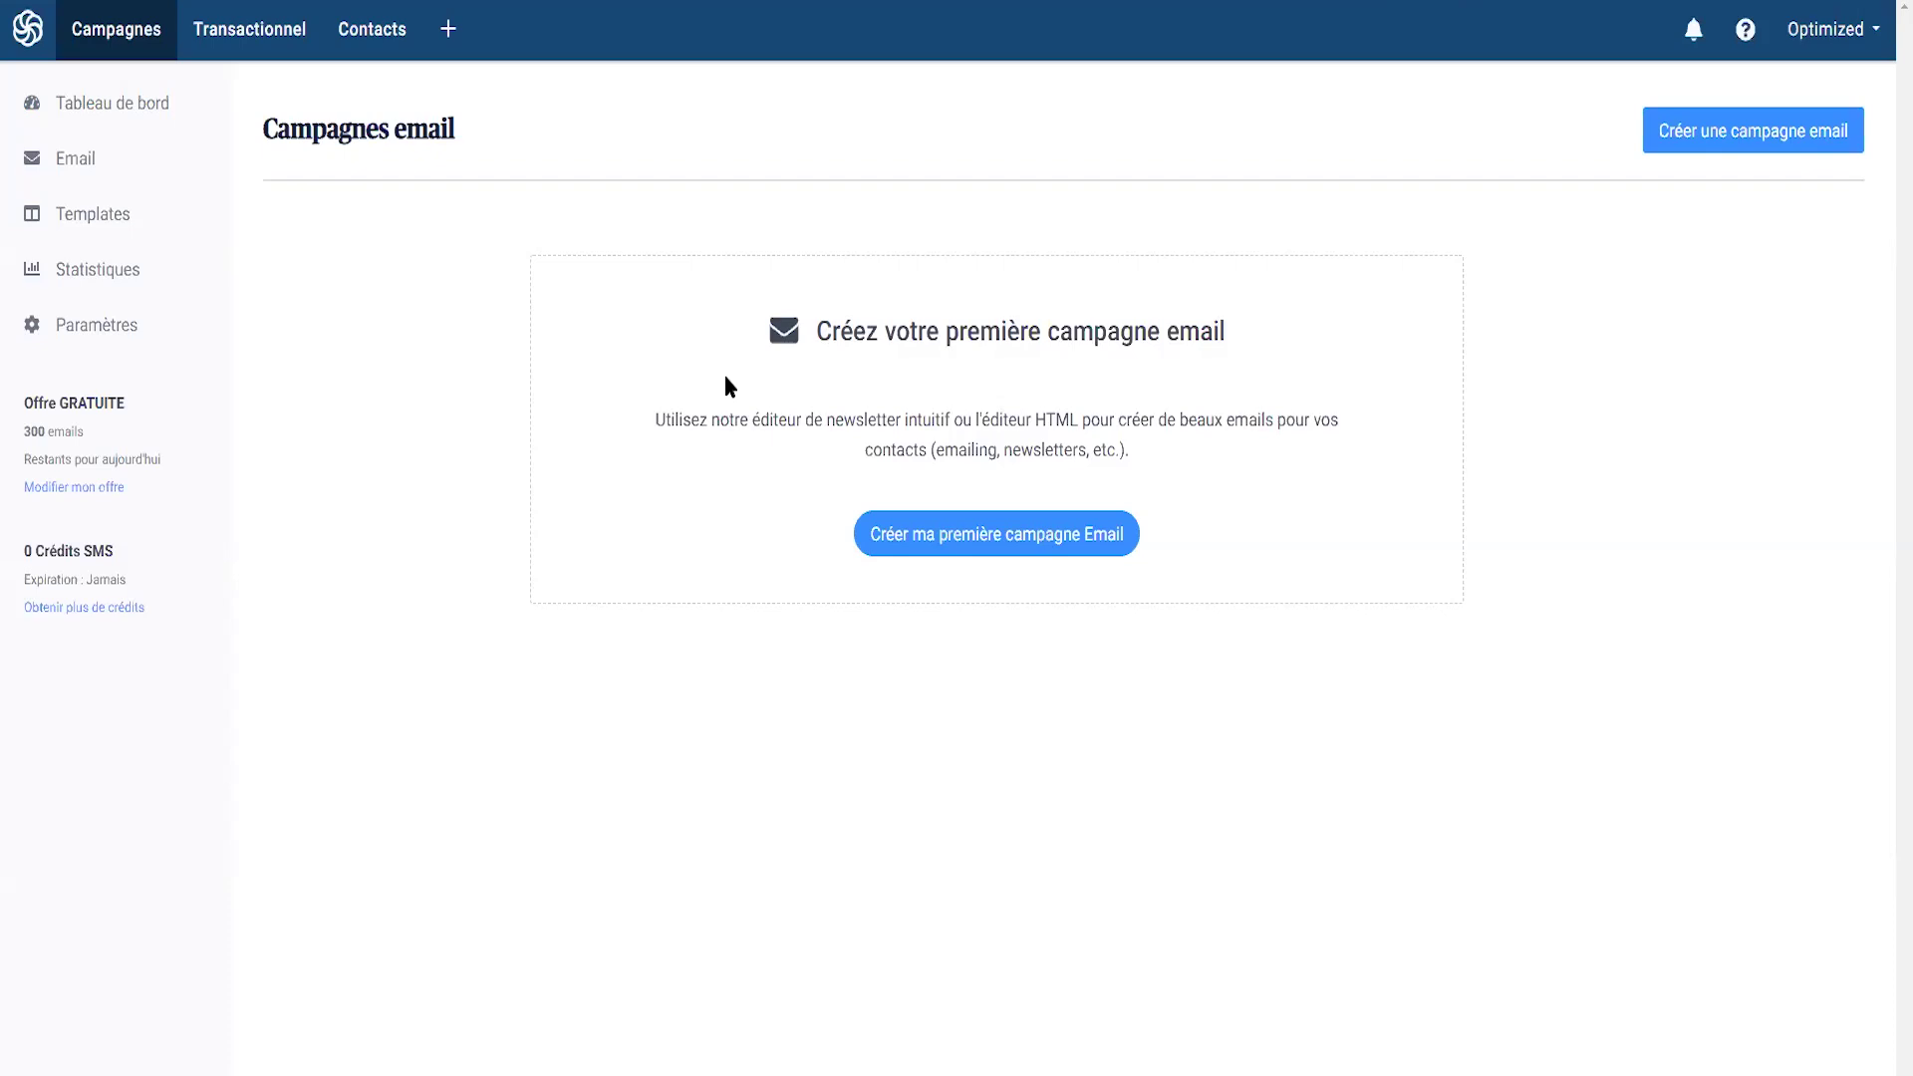
# - Create the first campaign named 'Offre Promotion 50% Nouveau produit' with subject 'Promo spécial'
pyautogui.click(950, 544)
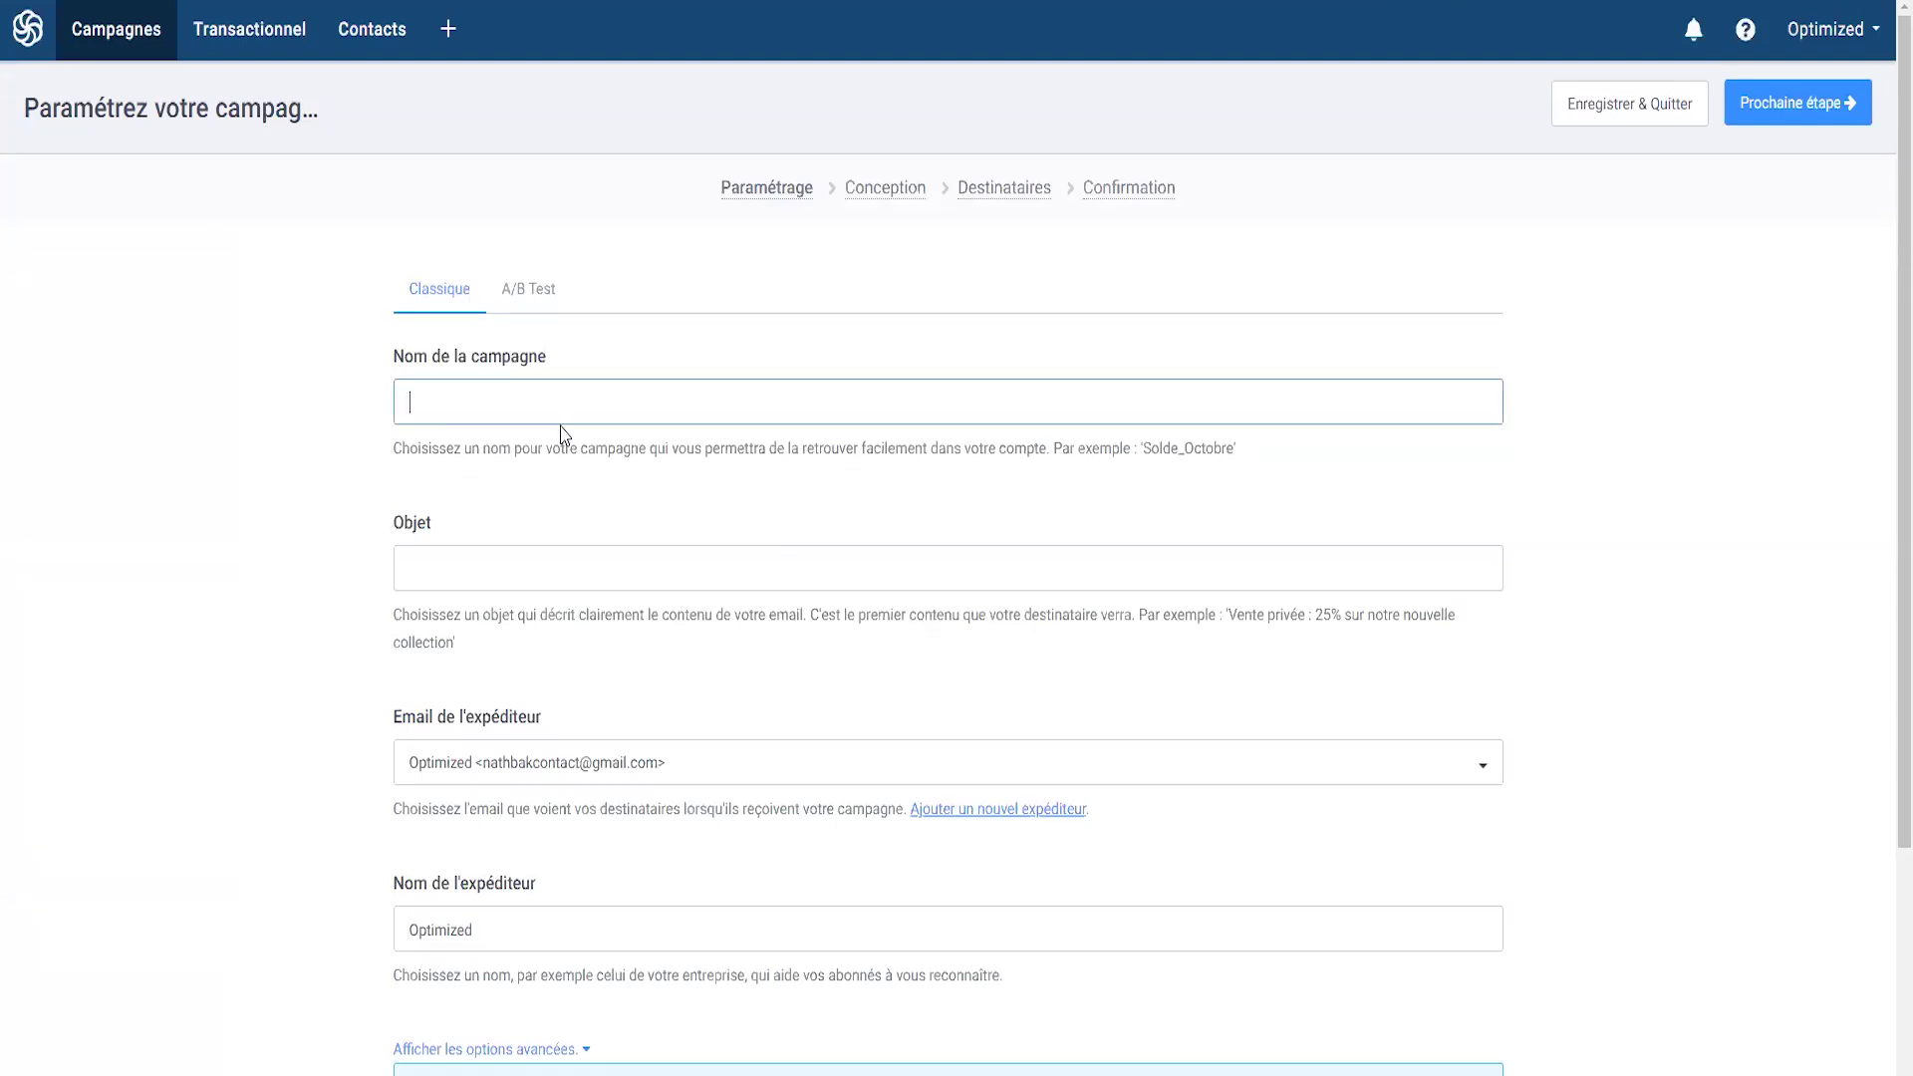
pyautogui.write('Offre Promo')
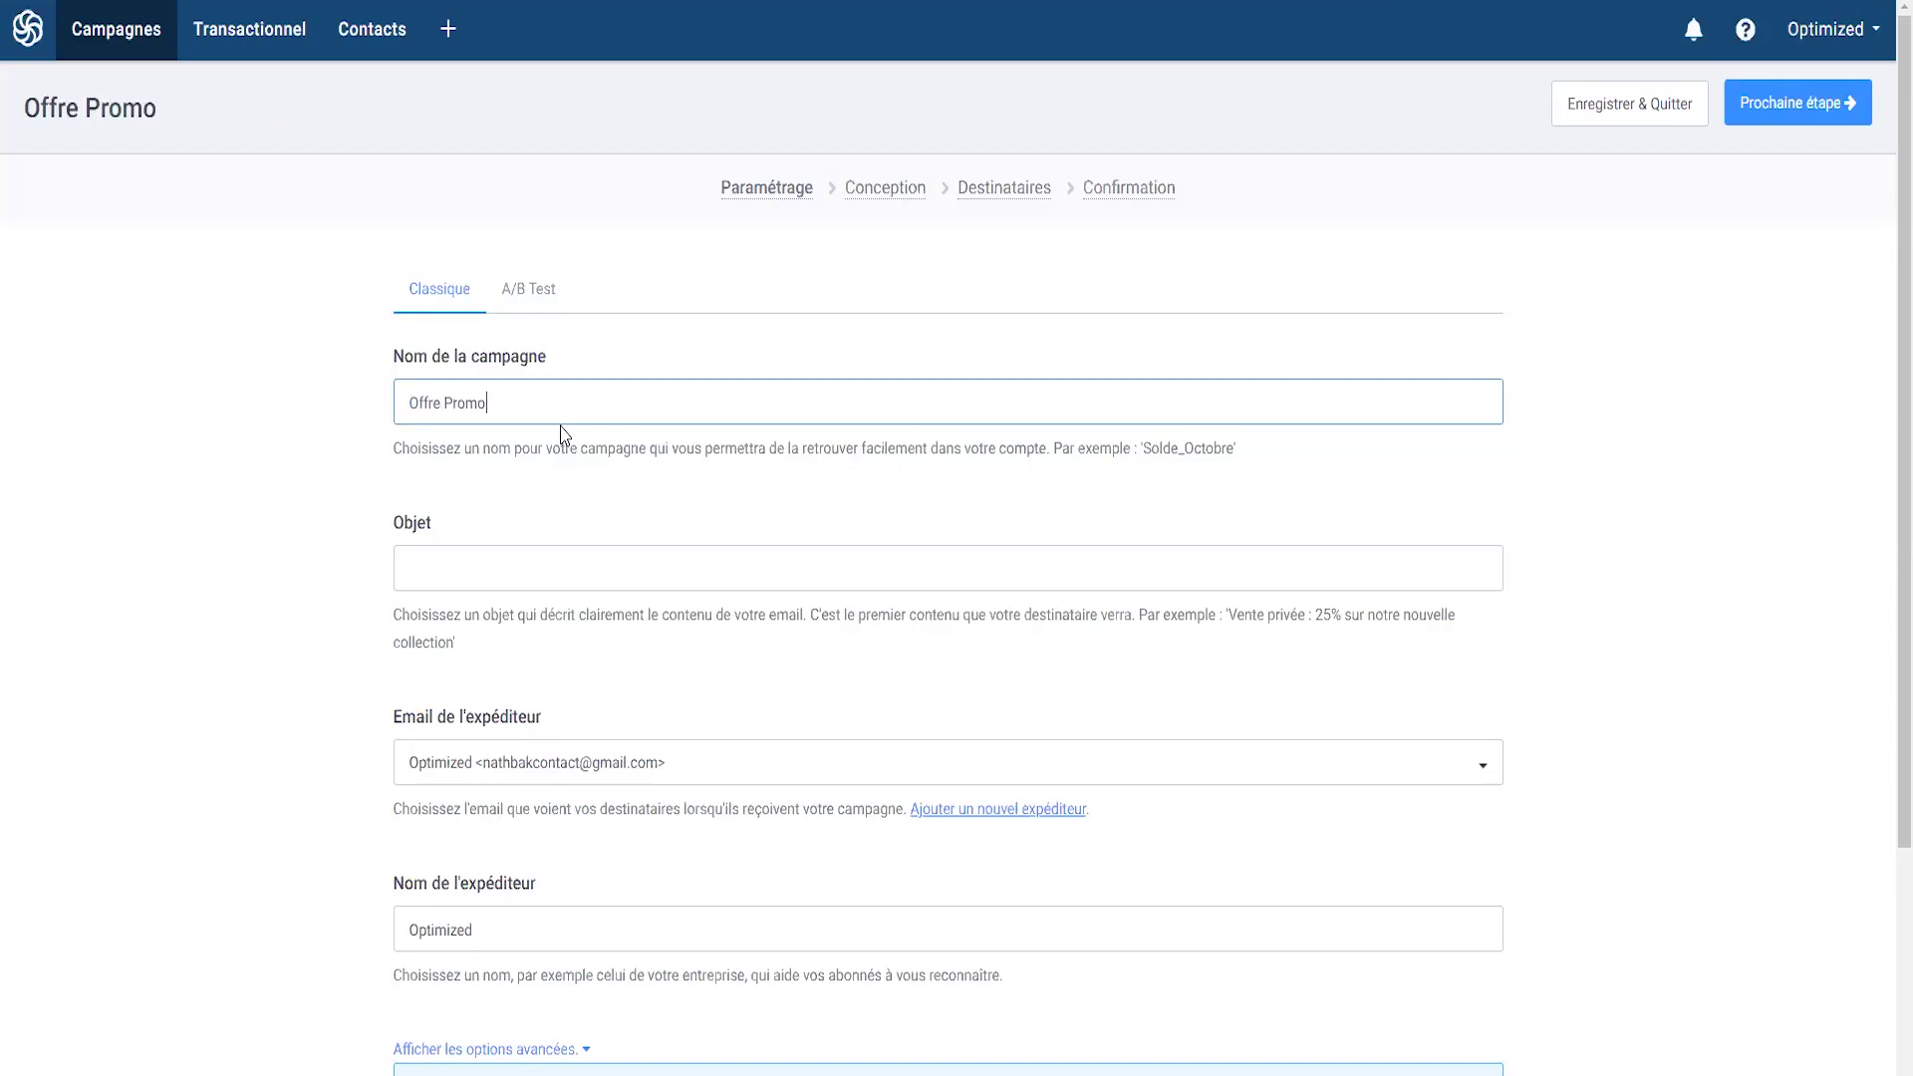
pyautogui.write('tion 50% Nou')
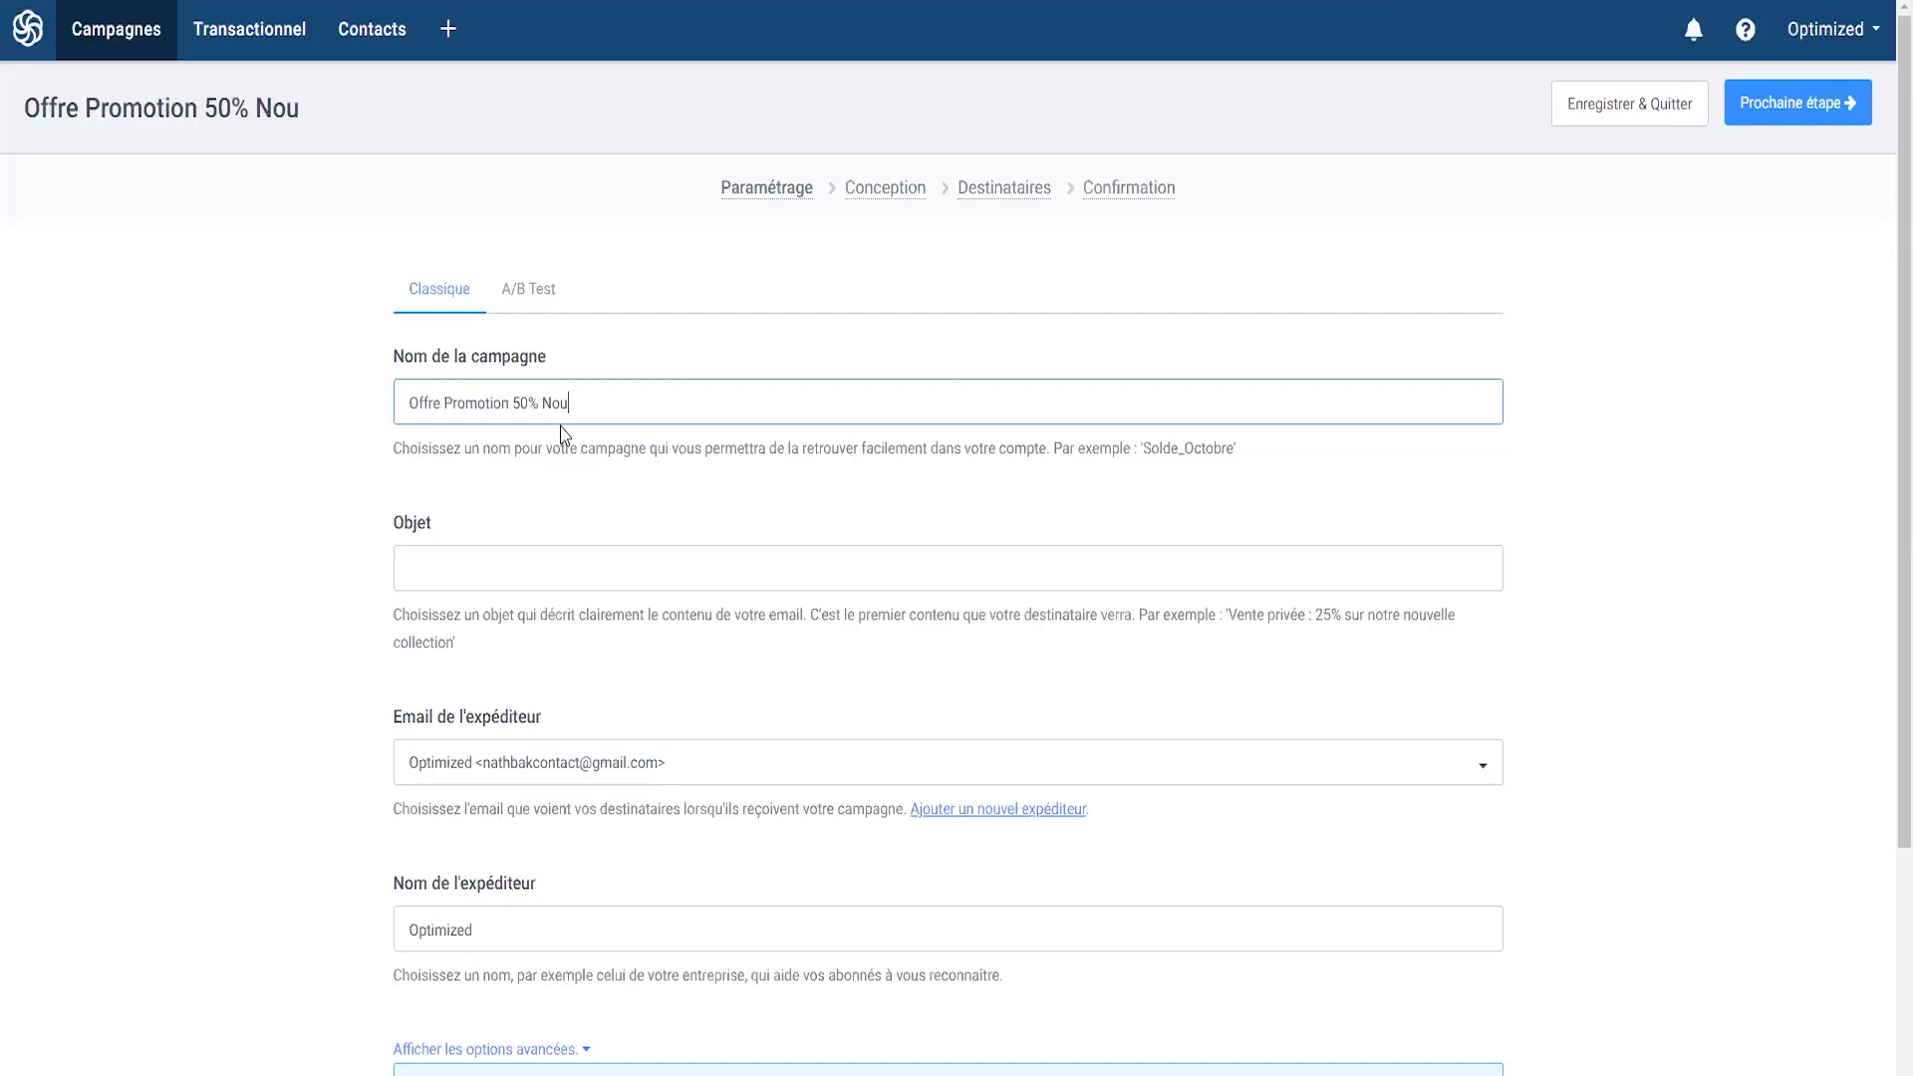
pyautogui.write('veau produit')
pyautogui.click(565, 568)
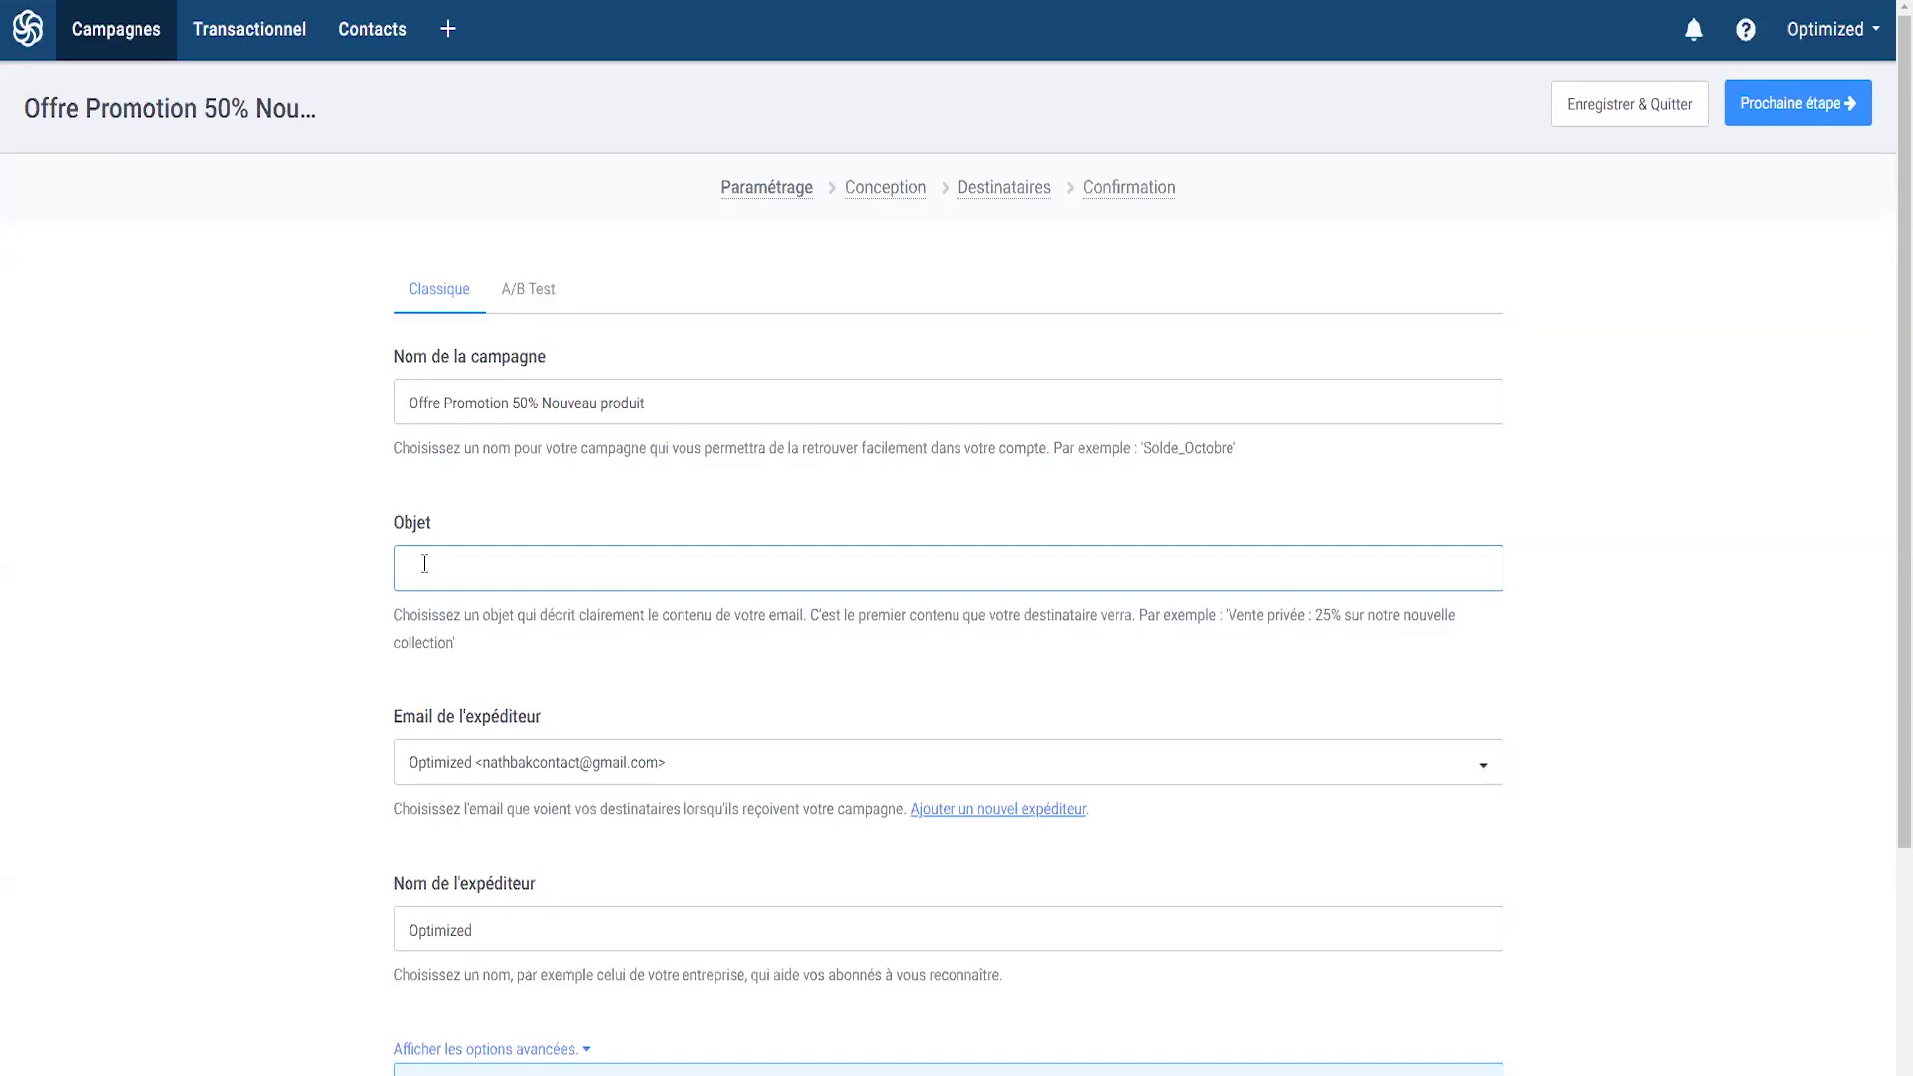
pyautogui.write('Promo spécial')
pyautogui.moveTo(542, 550); pyautogui.dragTo(350, 491)
pyautogui.click(512, 514)
pyautogui.click(339, 545)
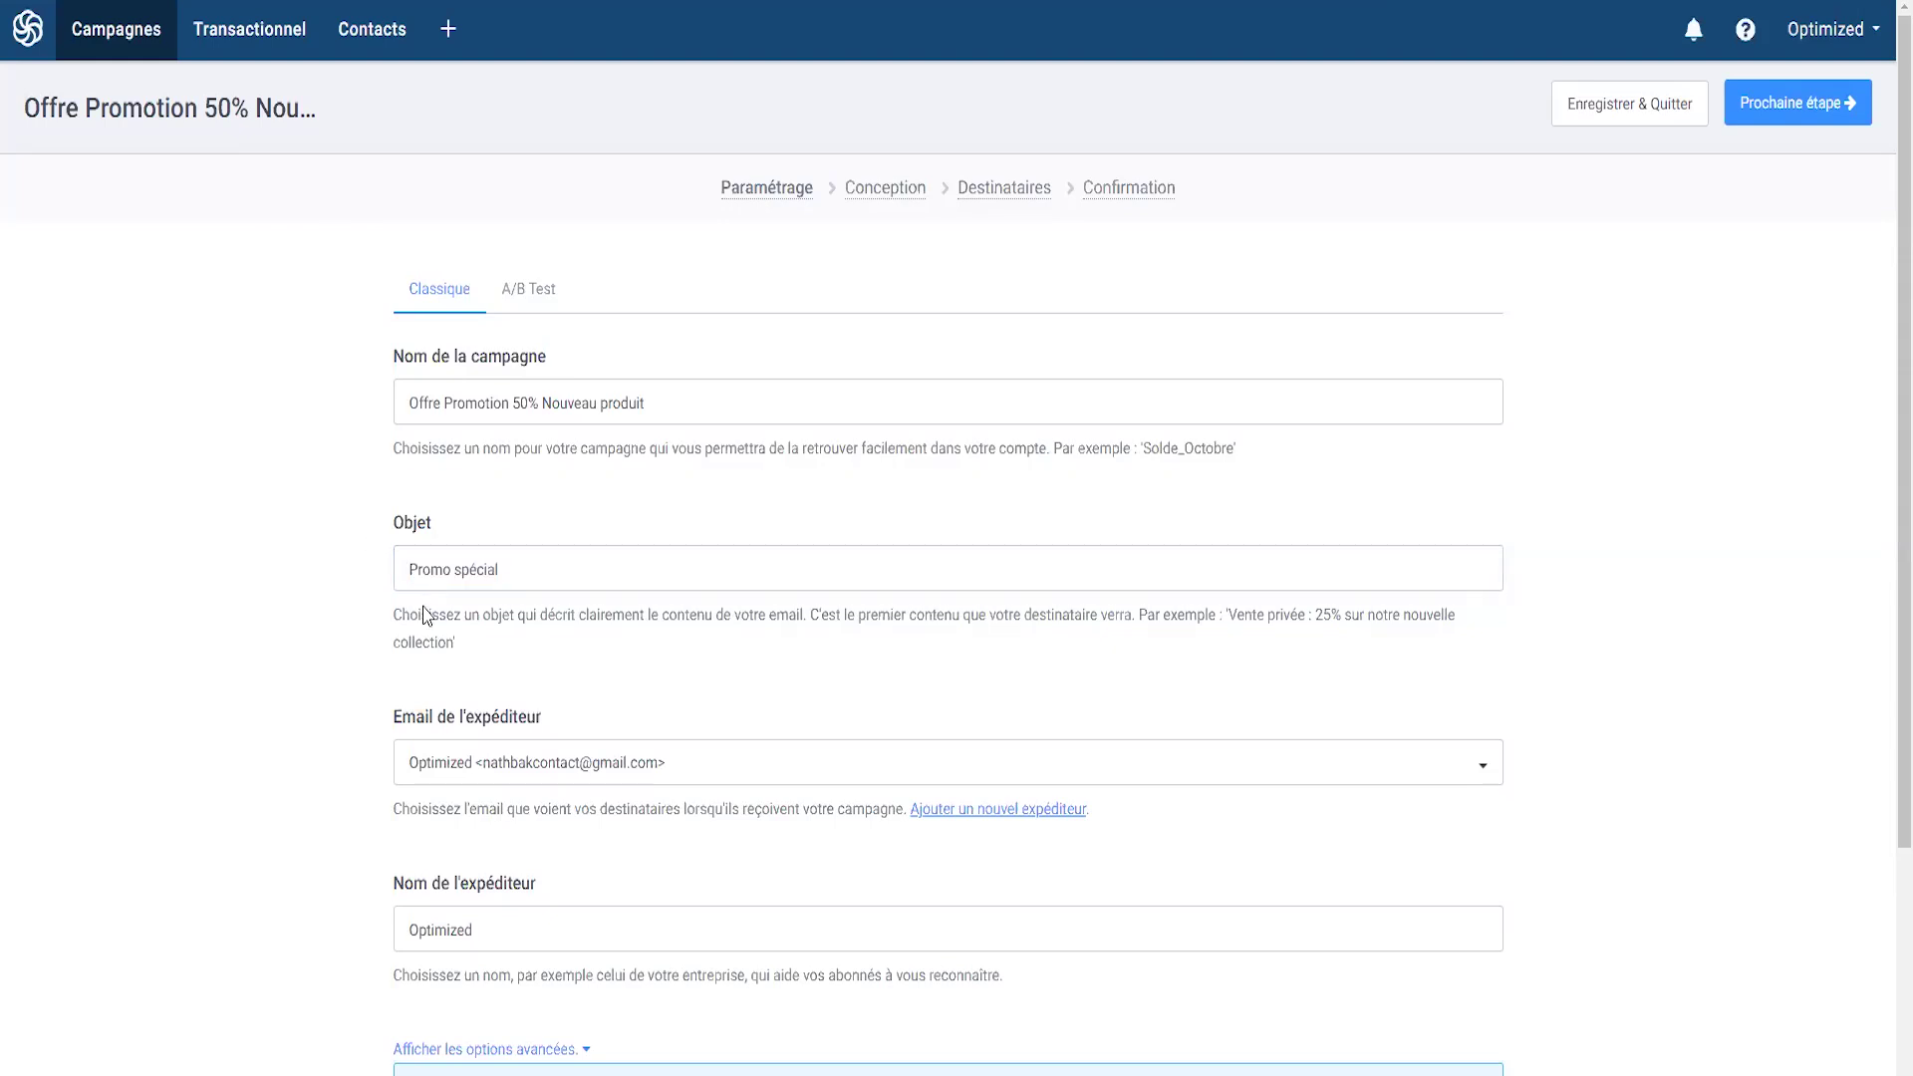
# - Keep the existing sender address and go to adding a new sender
pyautogui.scroll(-3, 424, 607)
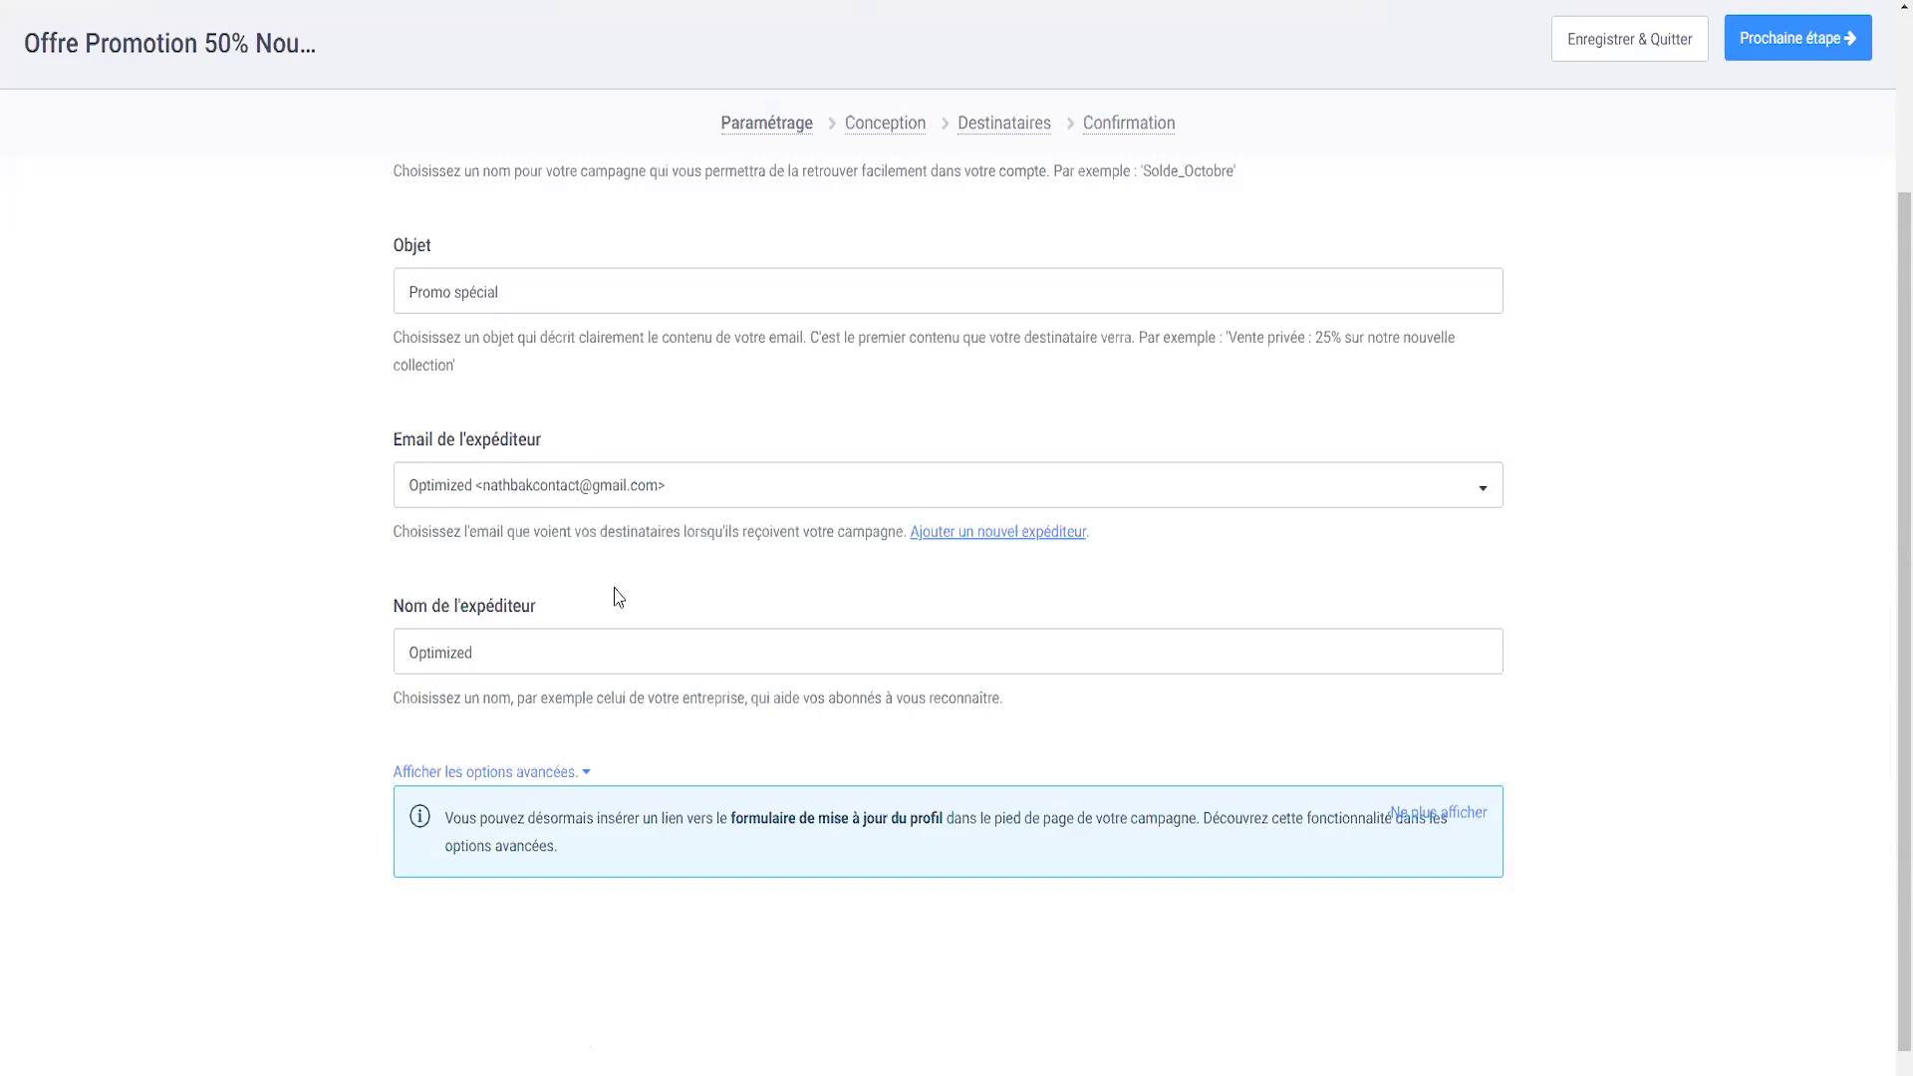
pyautogui.click(488, 490)
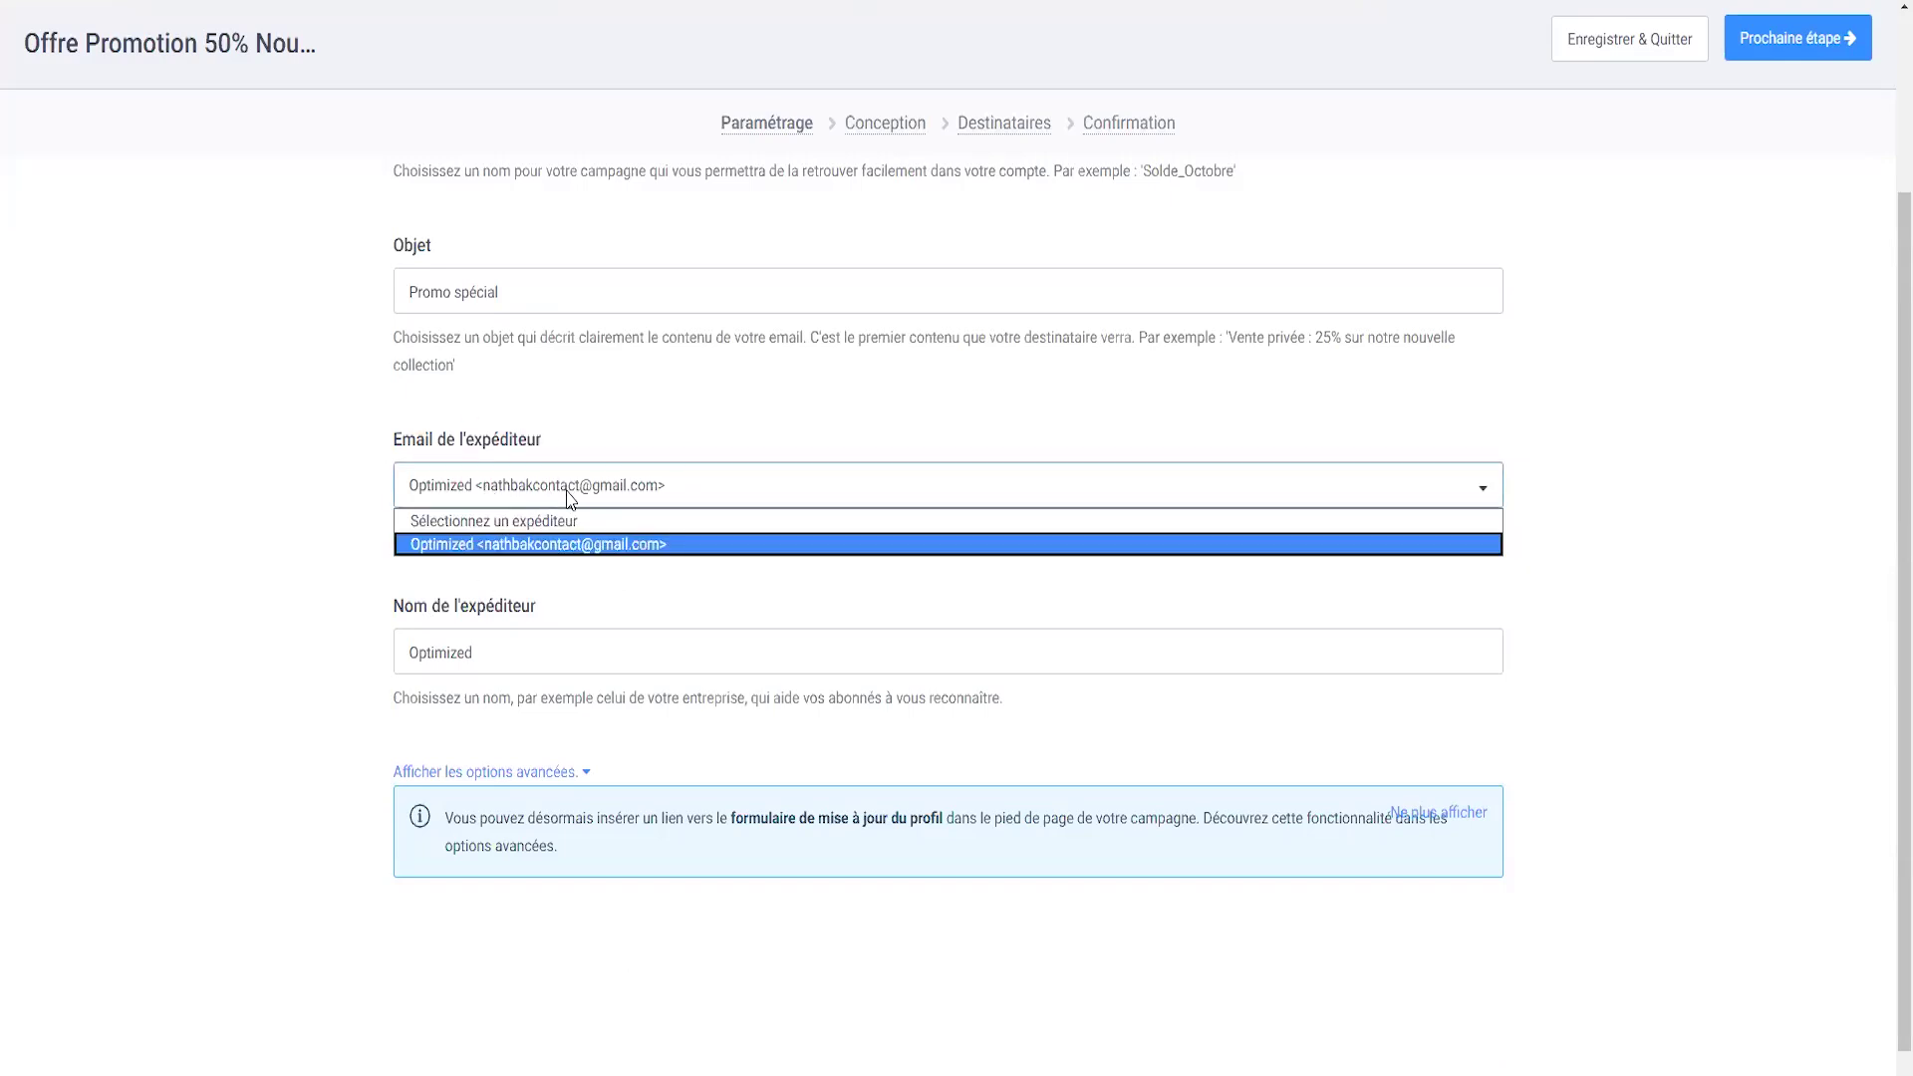
pyautogui.click(568, 498)
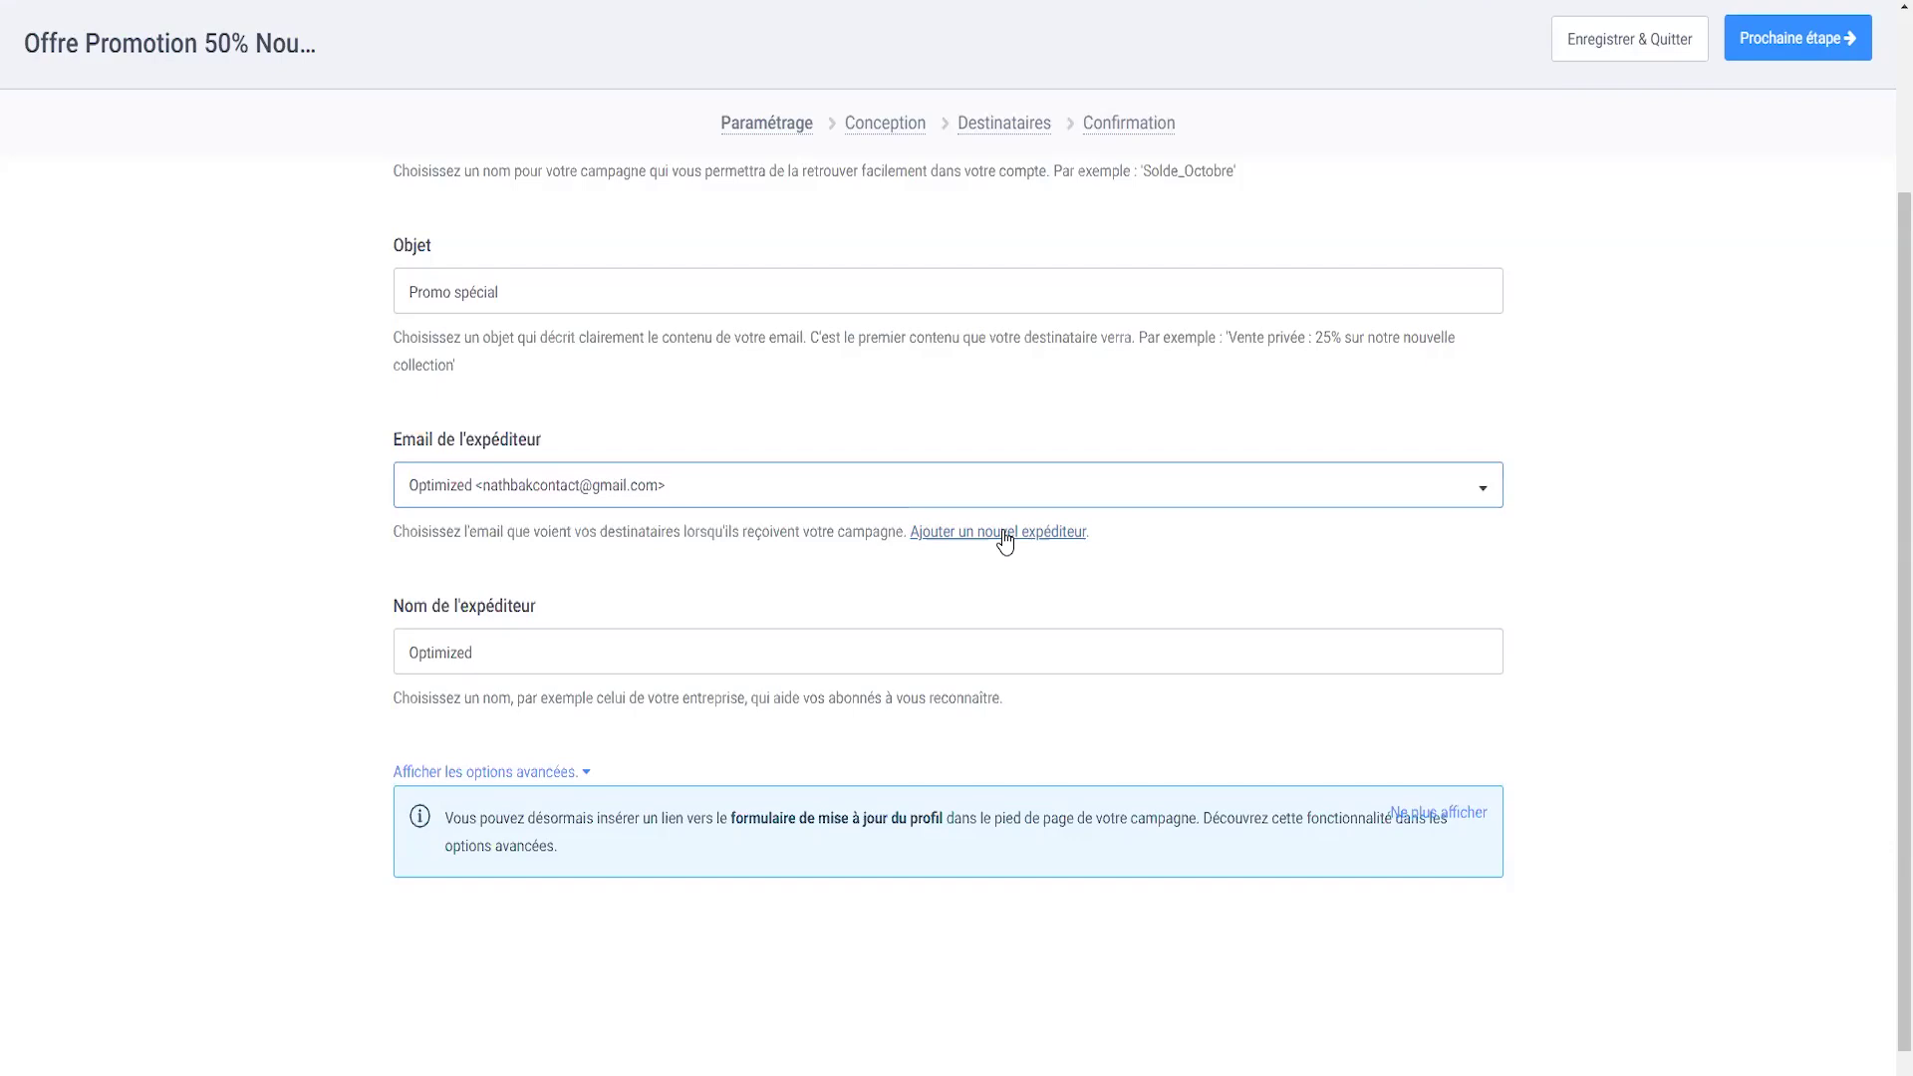
pyautogui.click(997, 538)
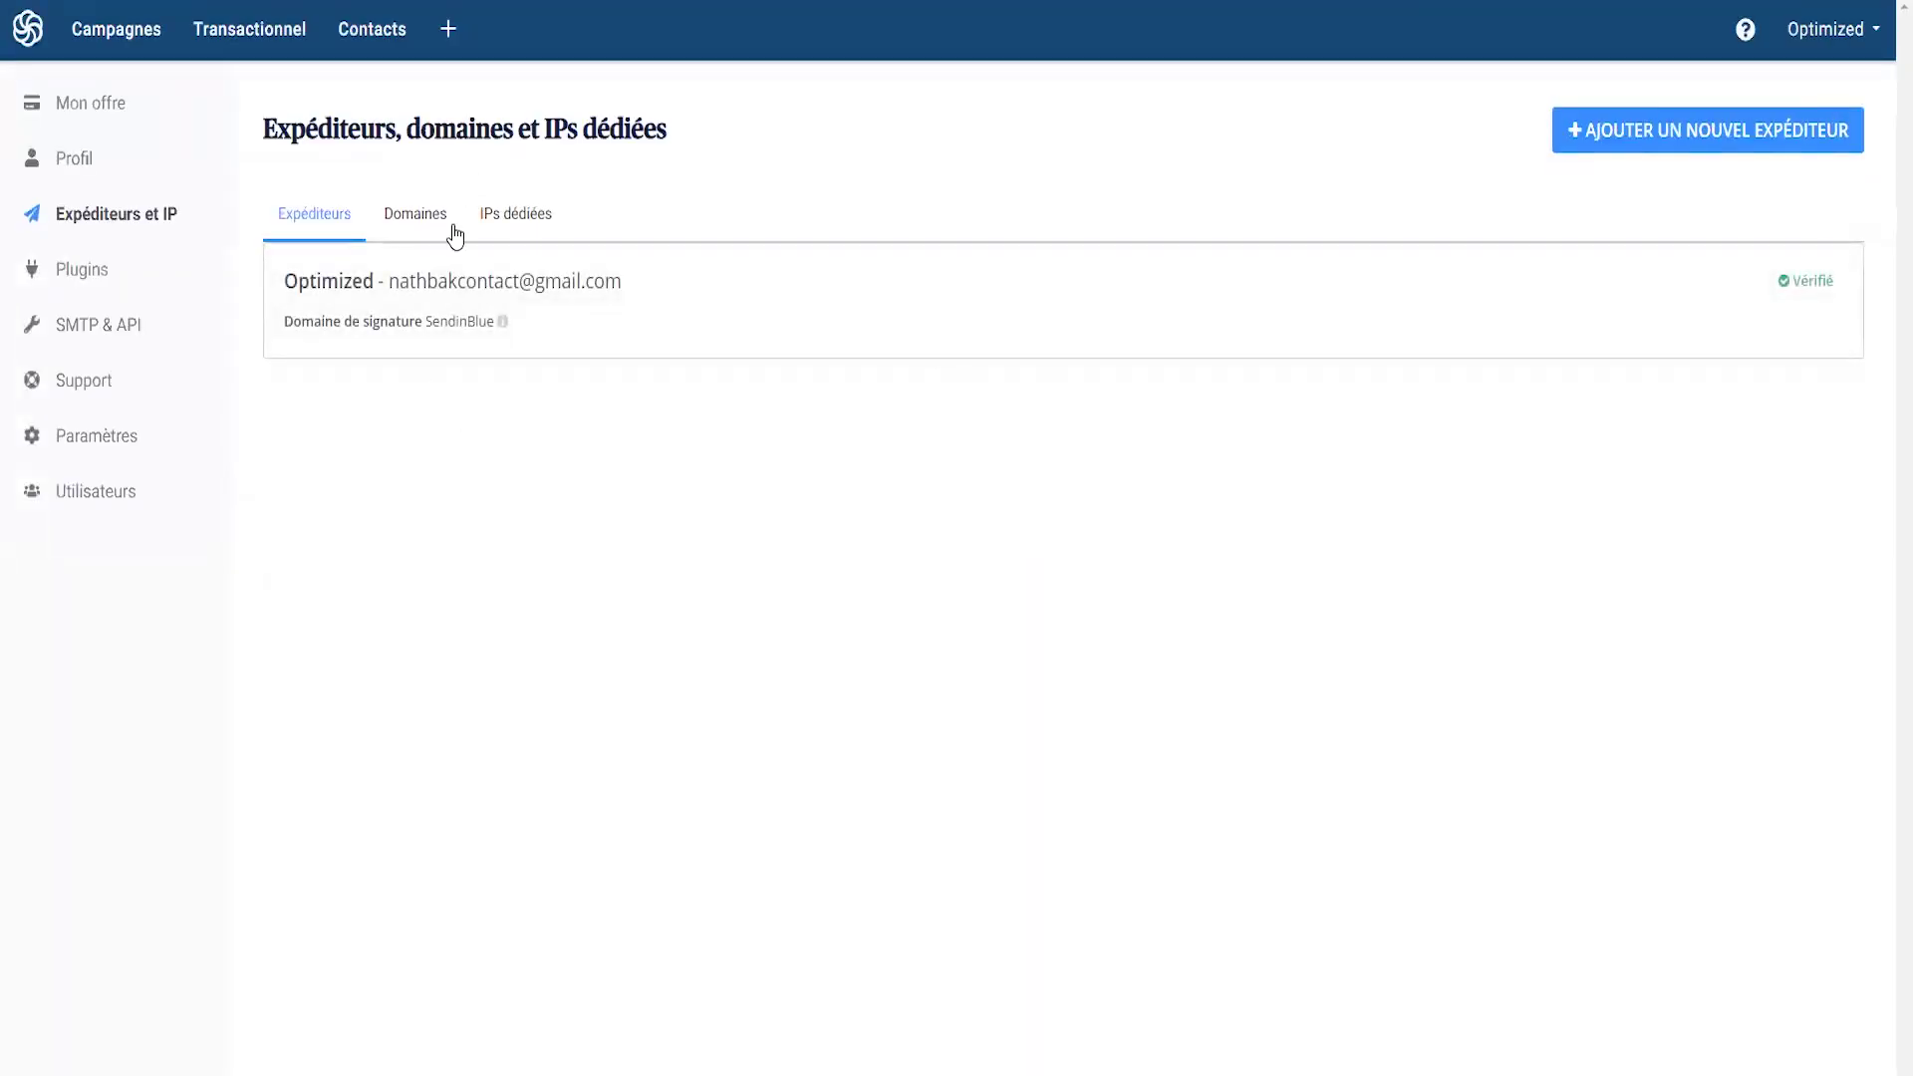
# - Open the new sender form and go through its Nom de l'expéditeur and Email Expéditeur fields
pyautogui.click(1644, 145)
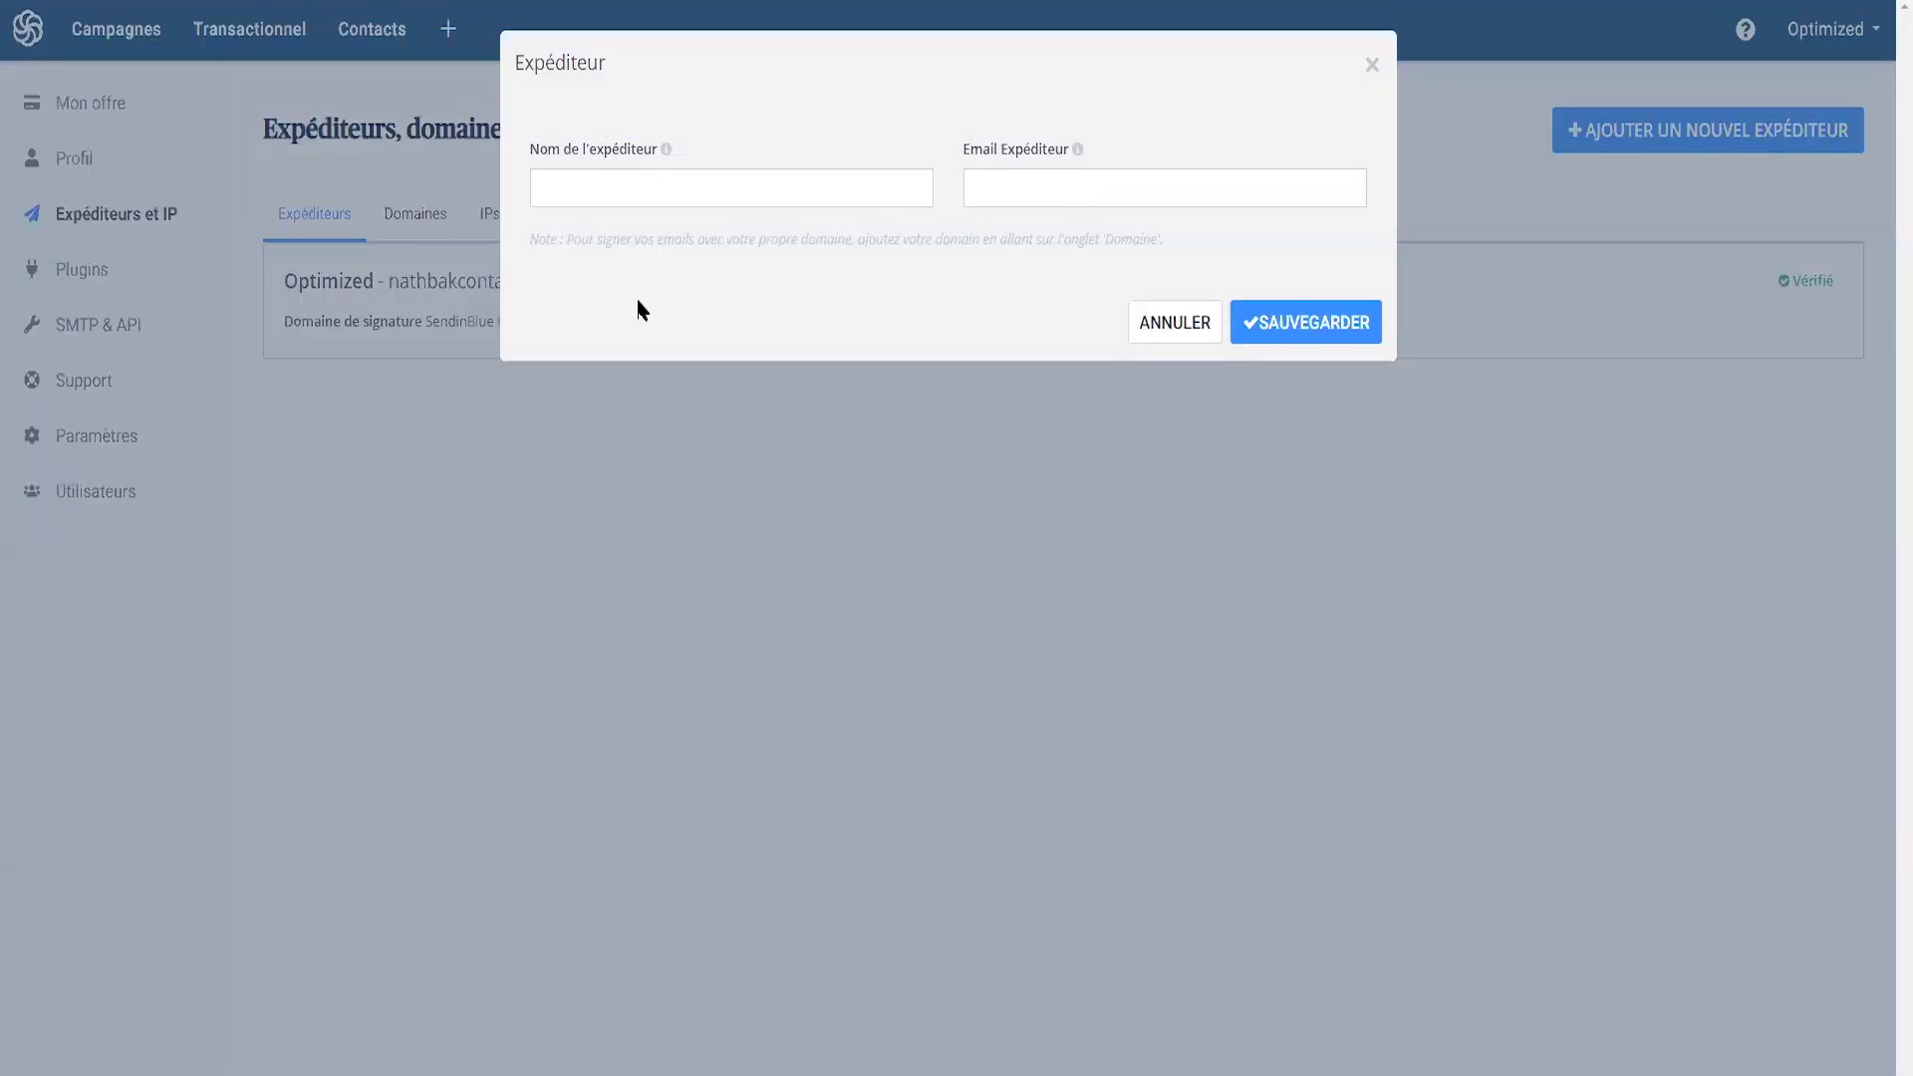
pyautogui.click(650, 202)
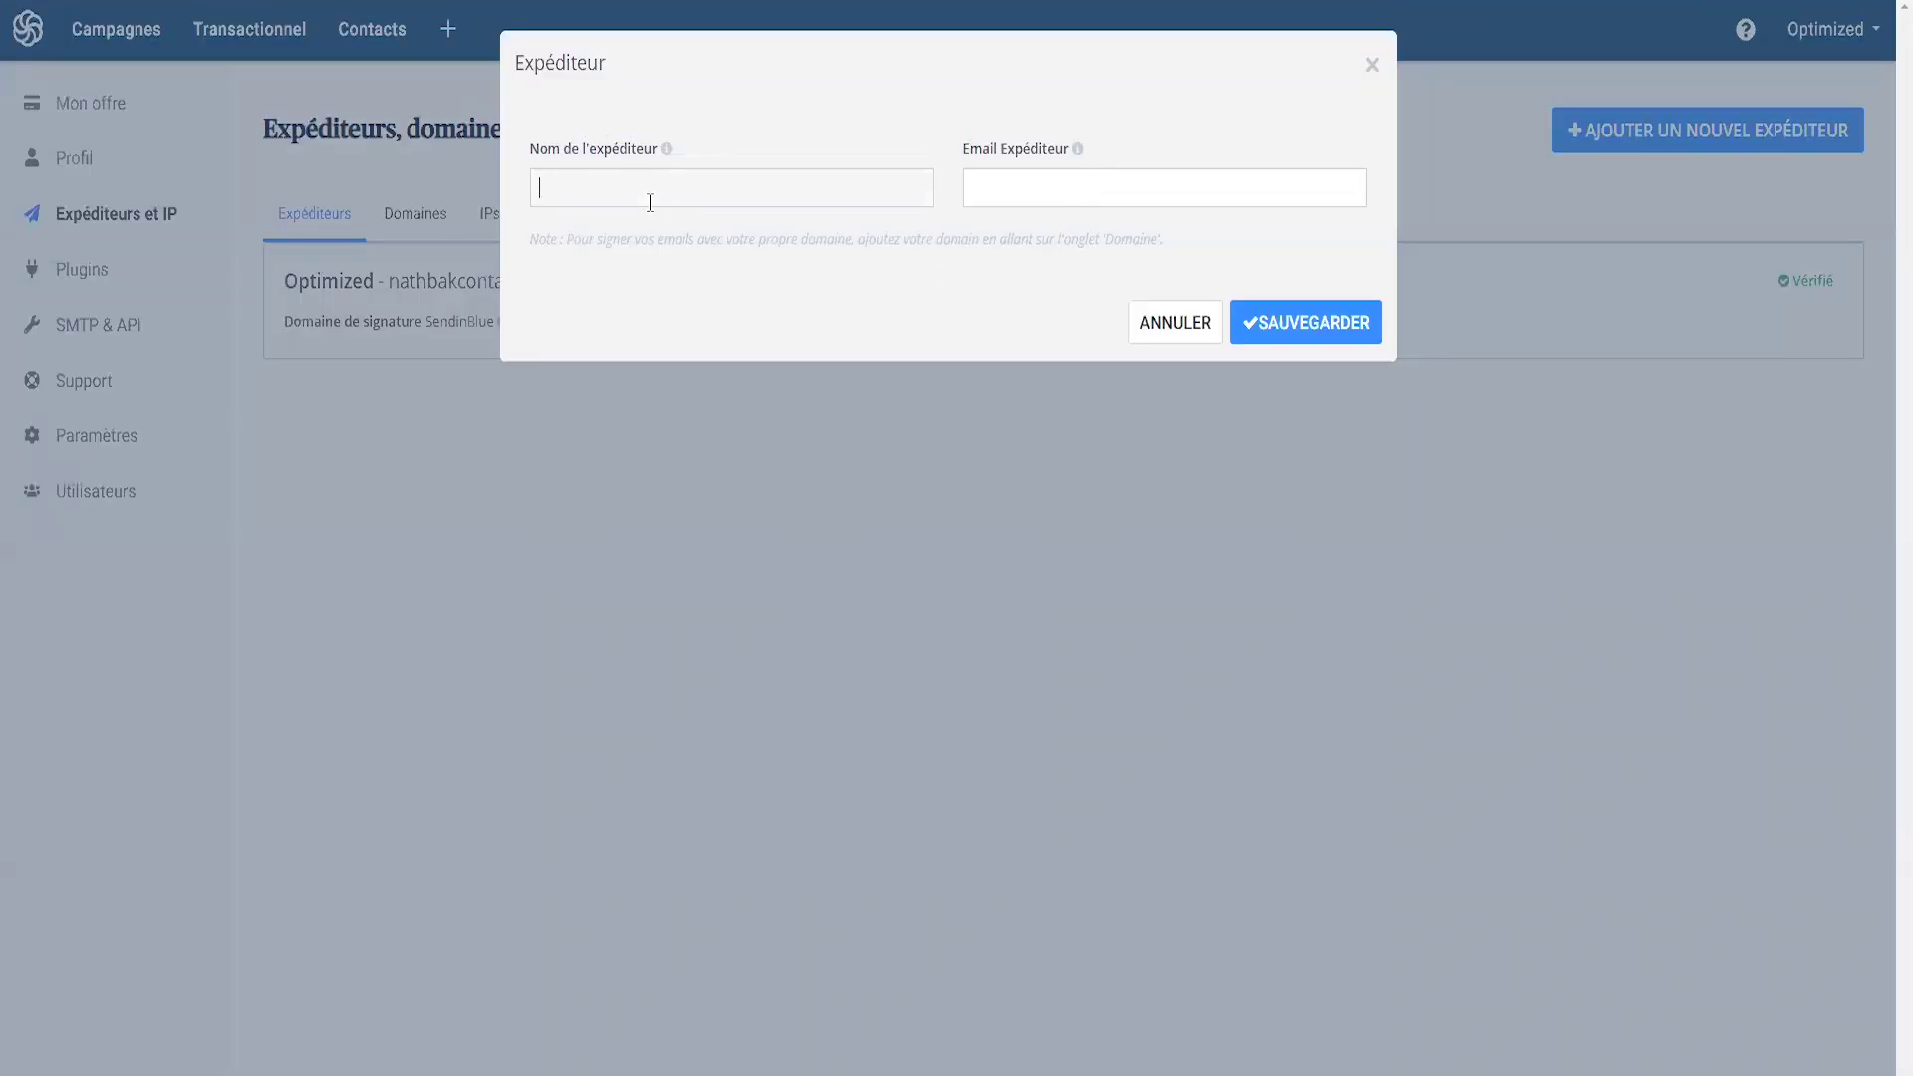
pyautogui.click(1088, 183)
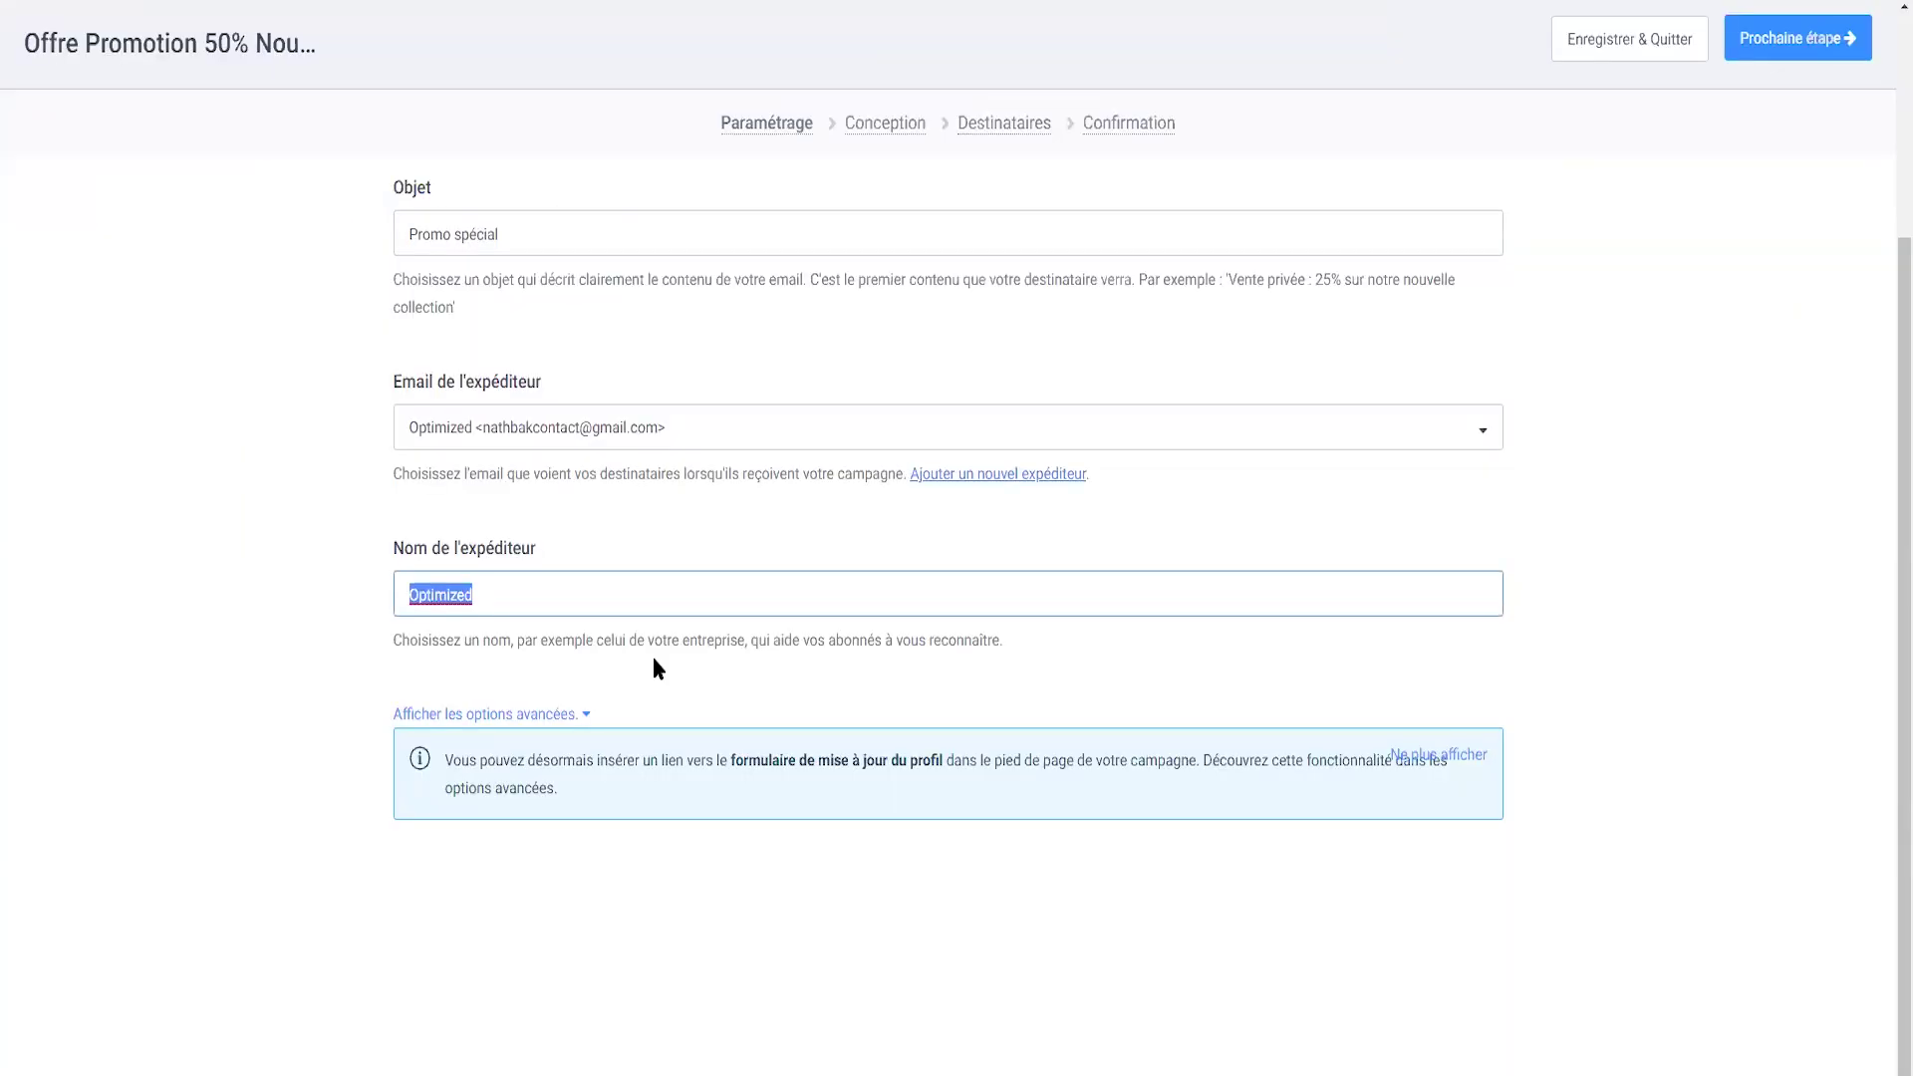
# - Set the sender name to a first name followed by 'de NOM BOUTIQUE' and proceed to Conception
pyautogui.write('Sophie de NOM BOUTIQUE')
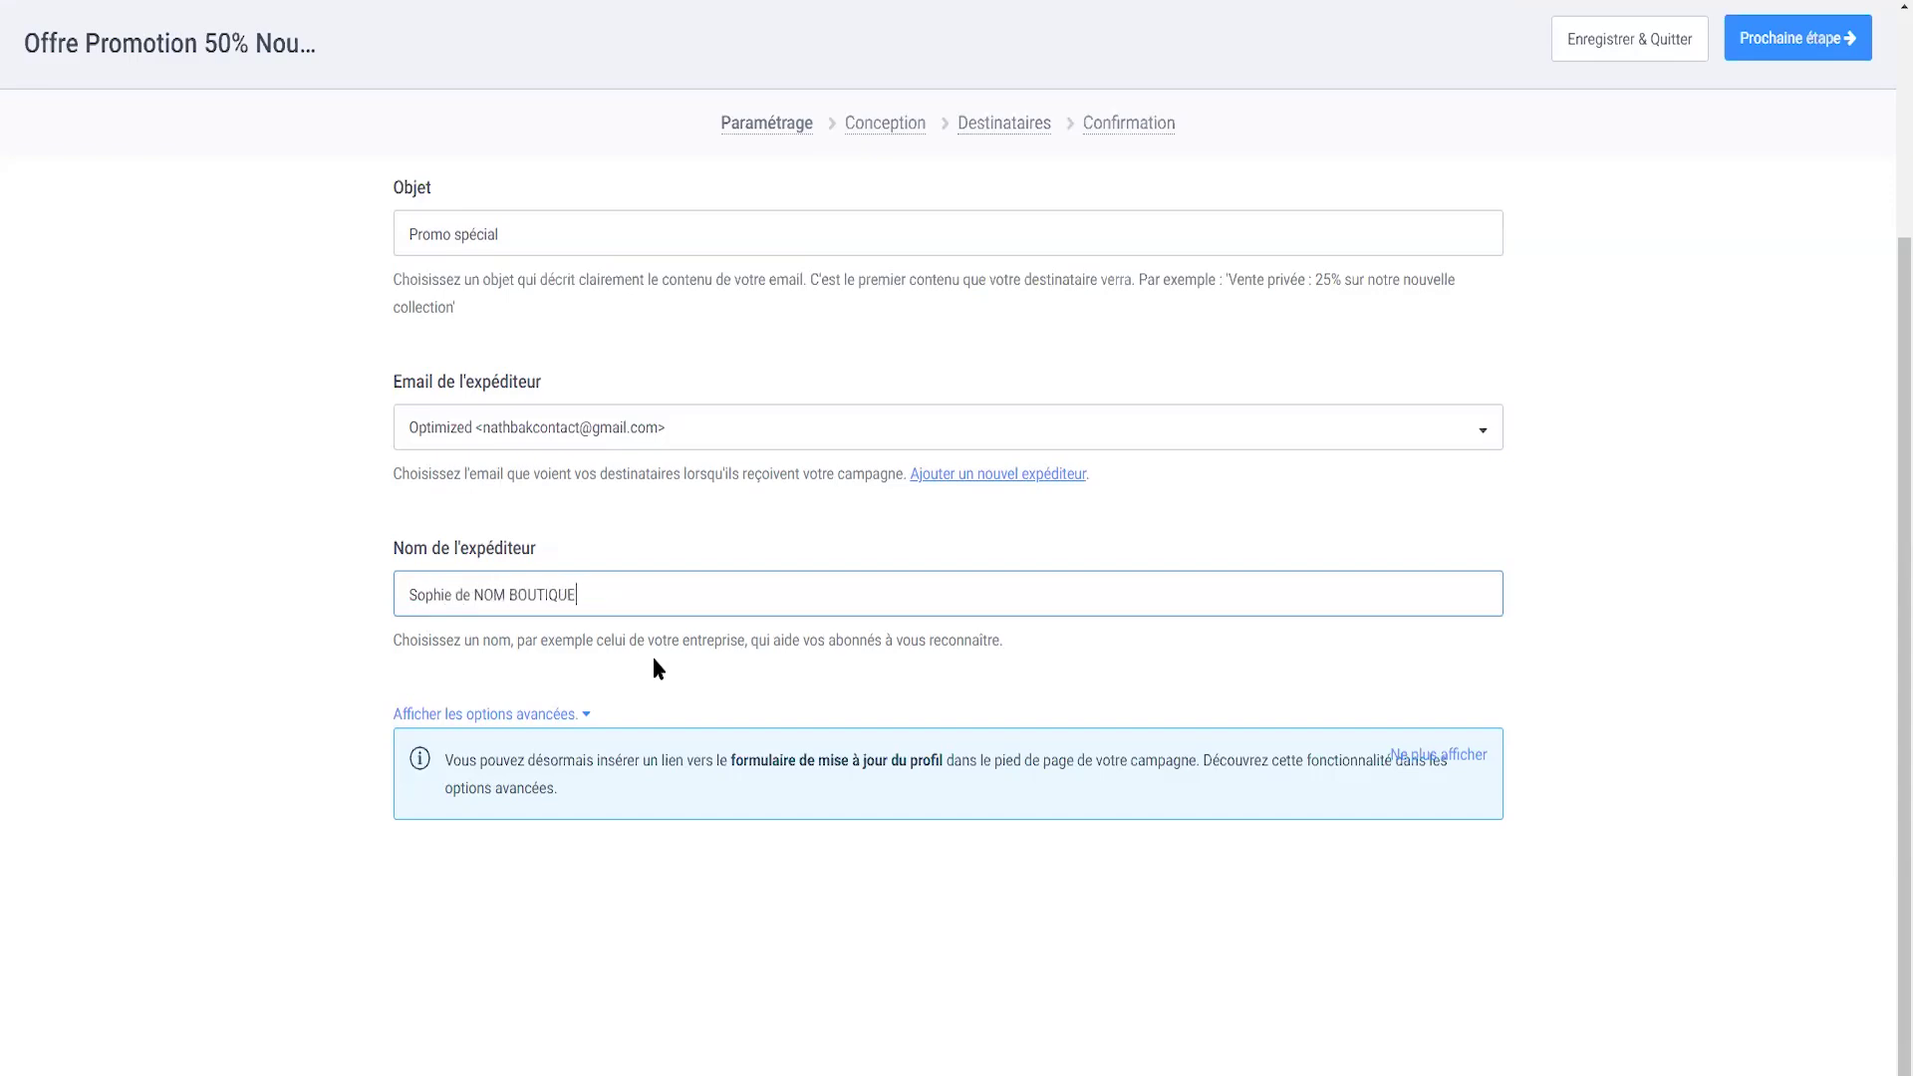
pyautogui.scroll(3, 528, 638)
pyautogui.click(1793, 47)
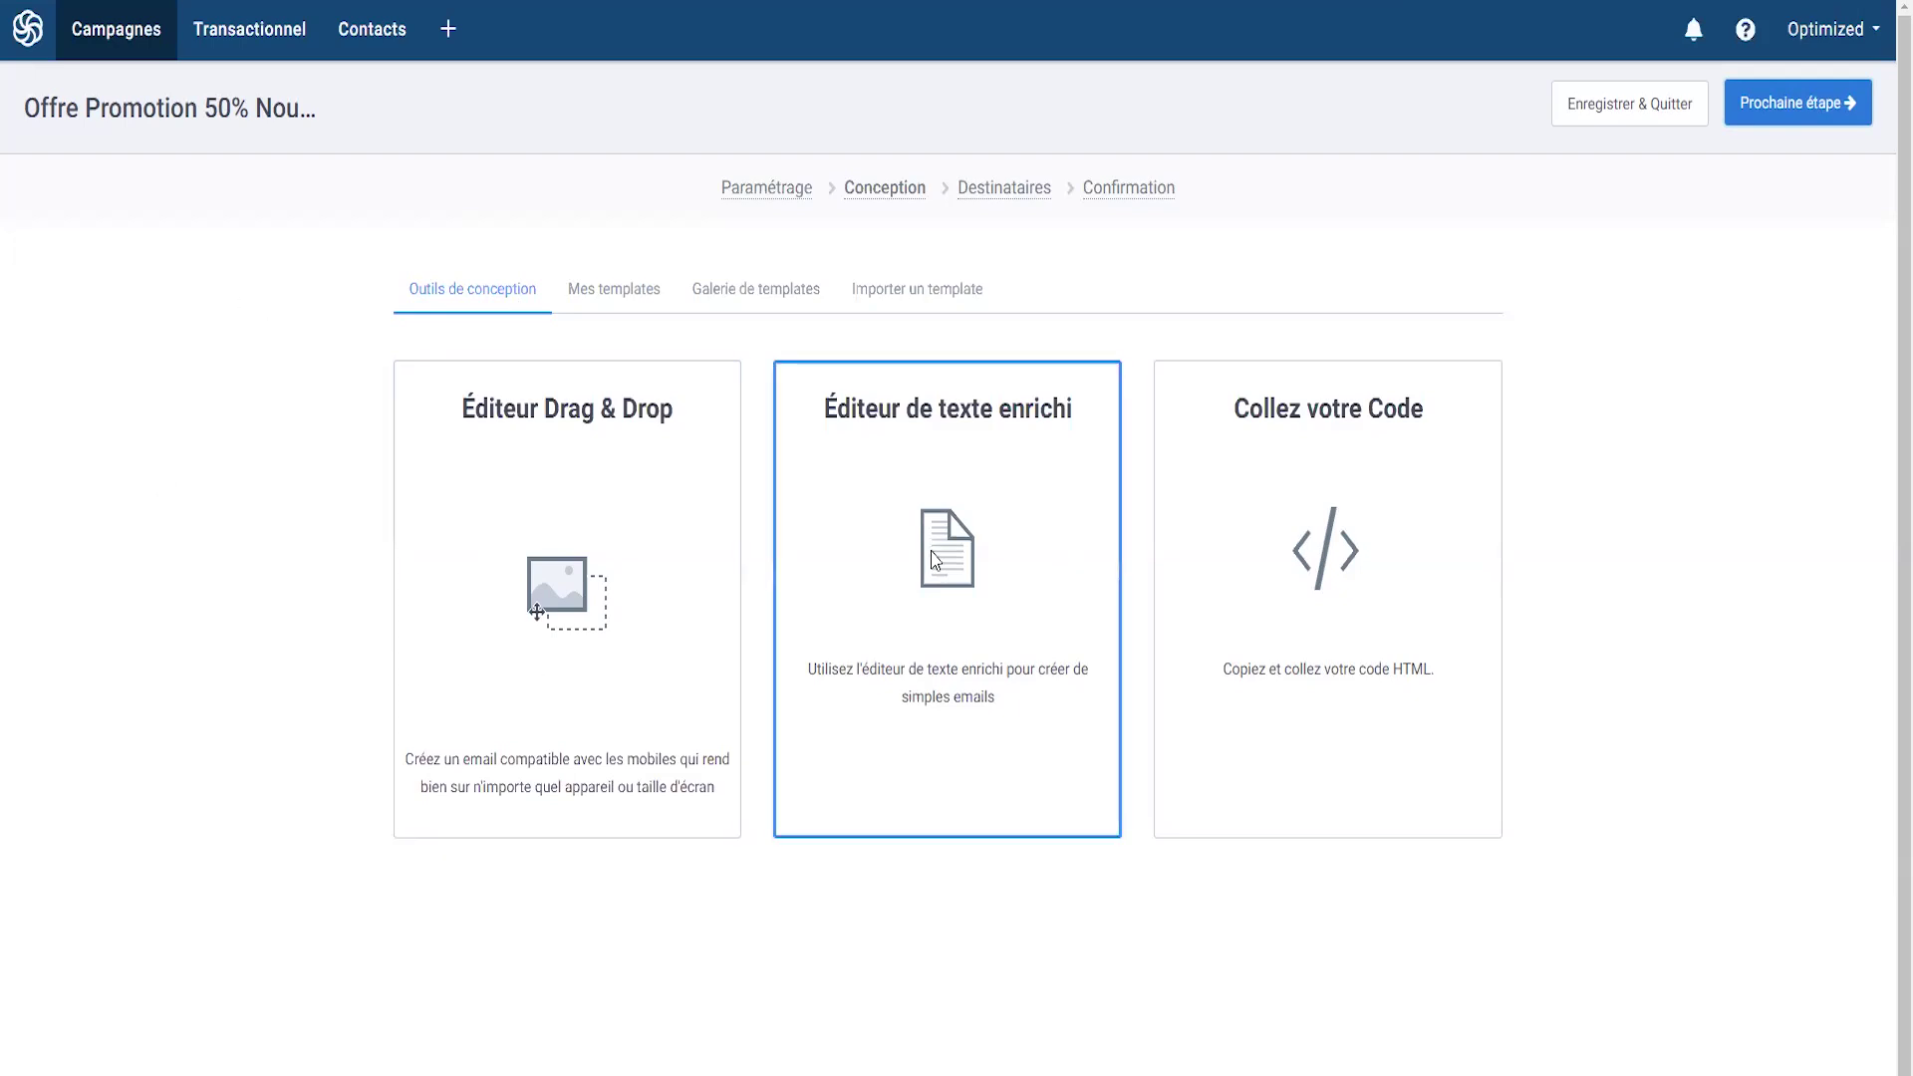
pyautogui.click(626, 297)
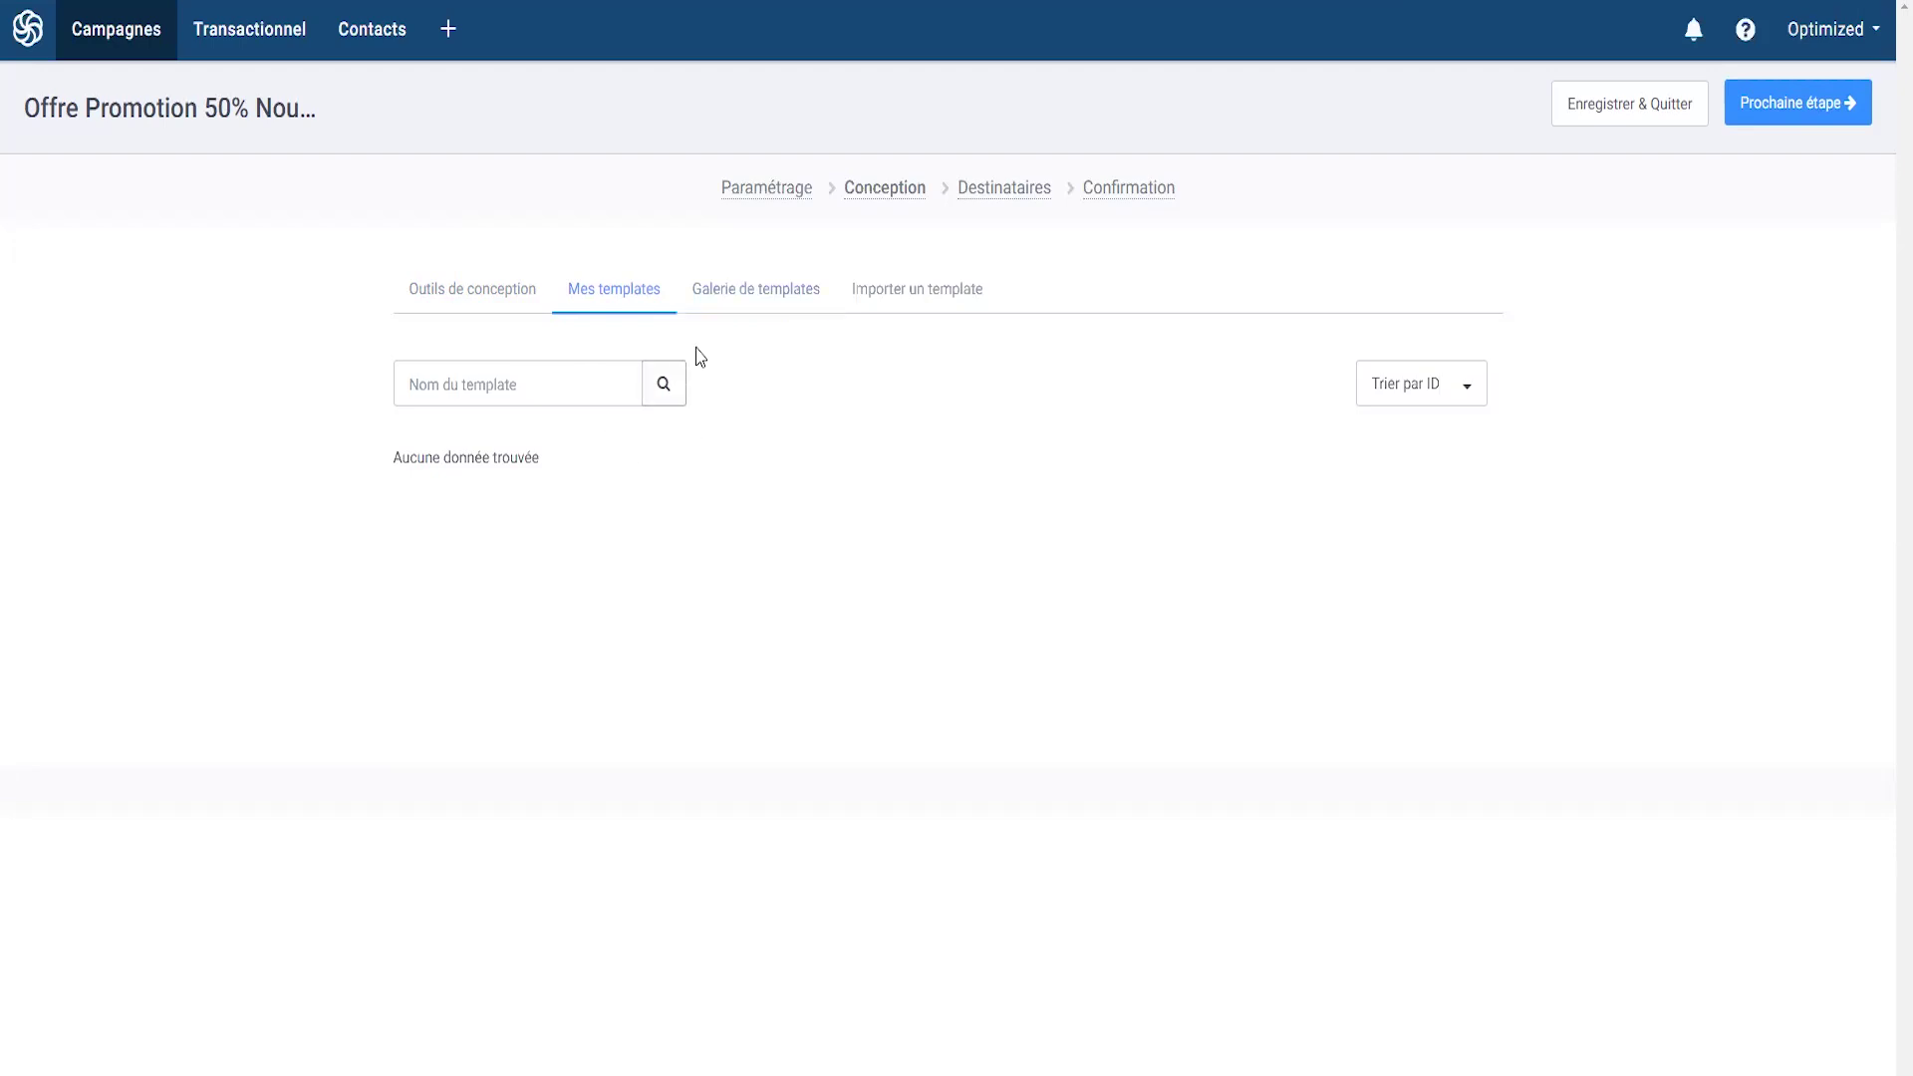
pyautogui.click(690, 304)
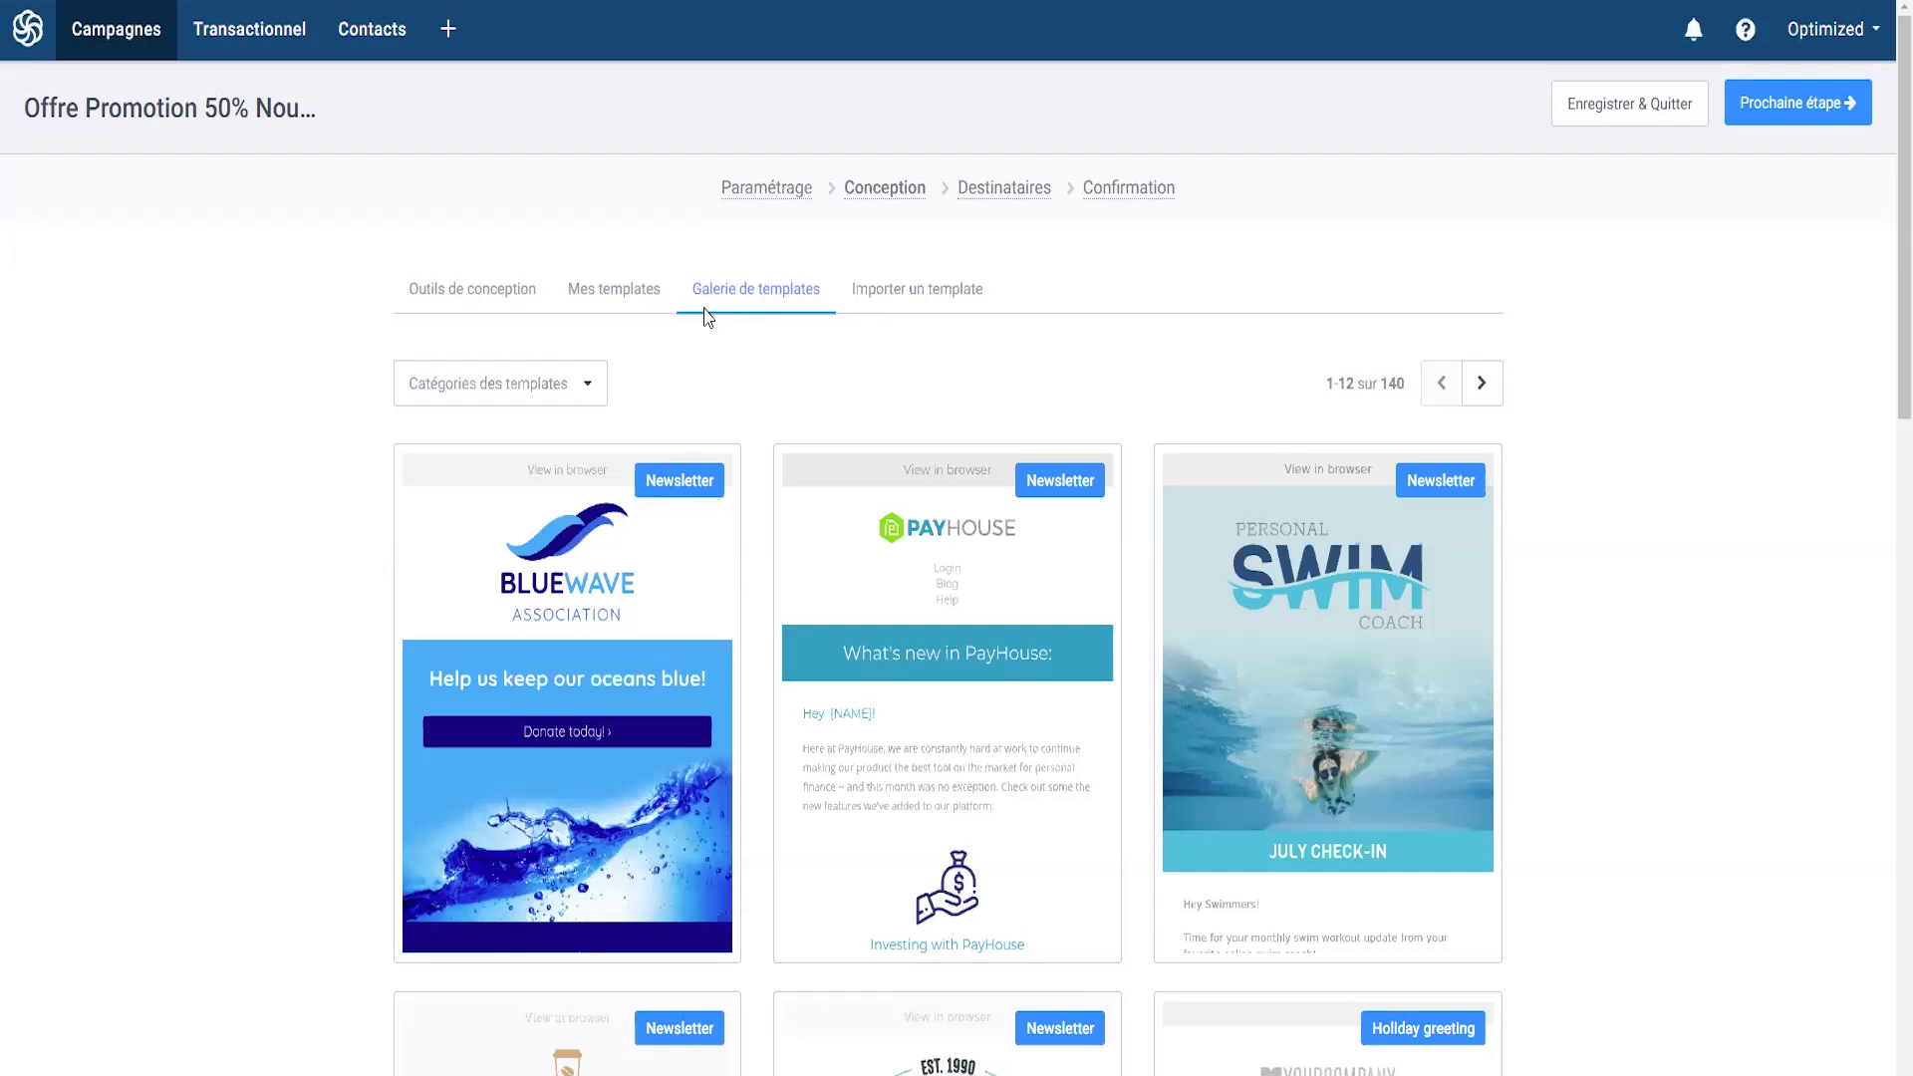
pyautogui.scroll(-3, 824, 483)
pyautogui.moveTo(737, 518)
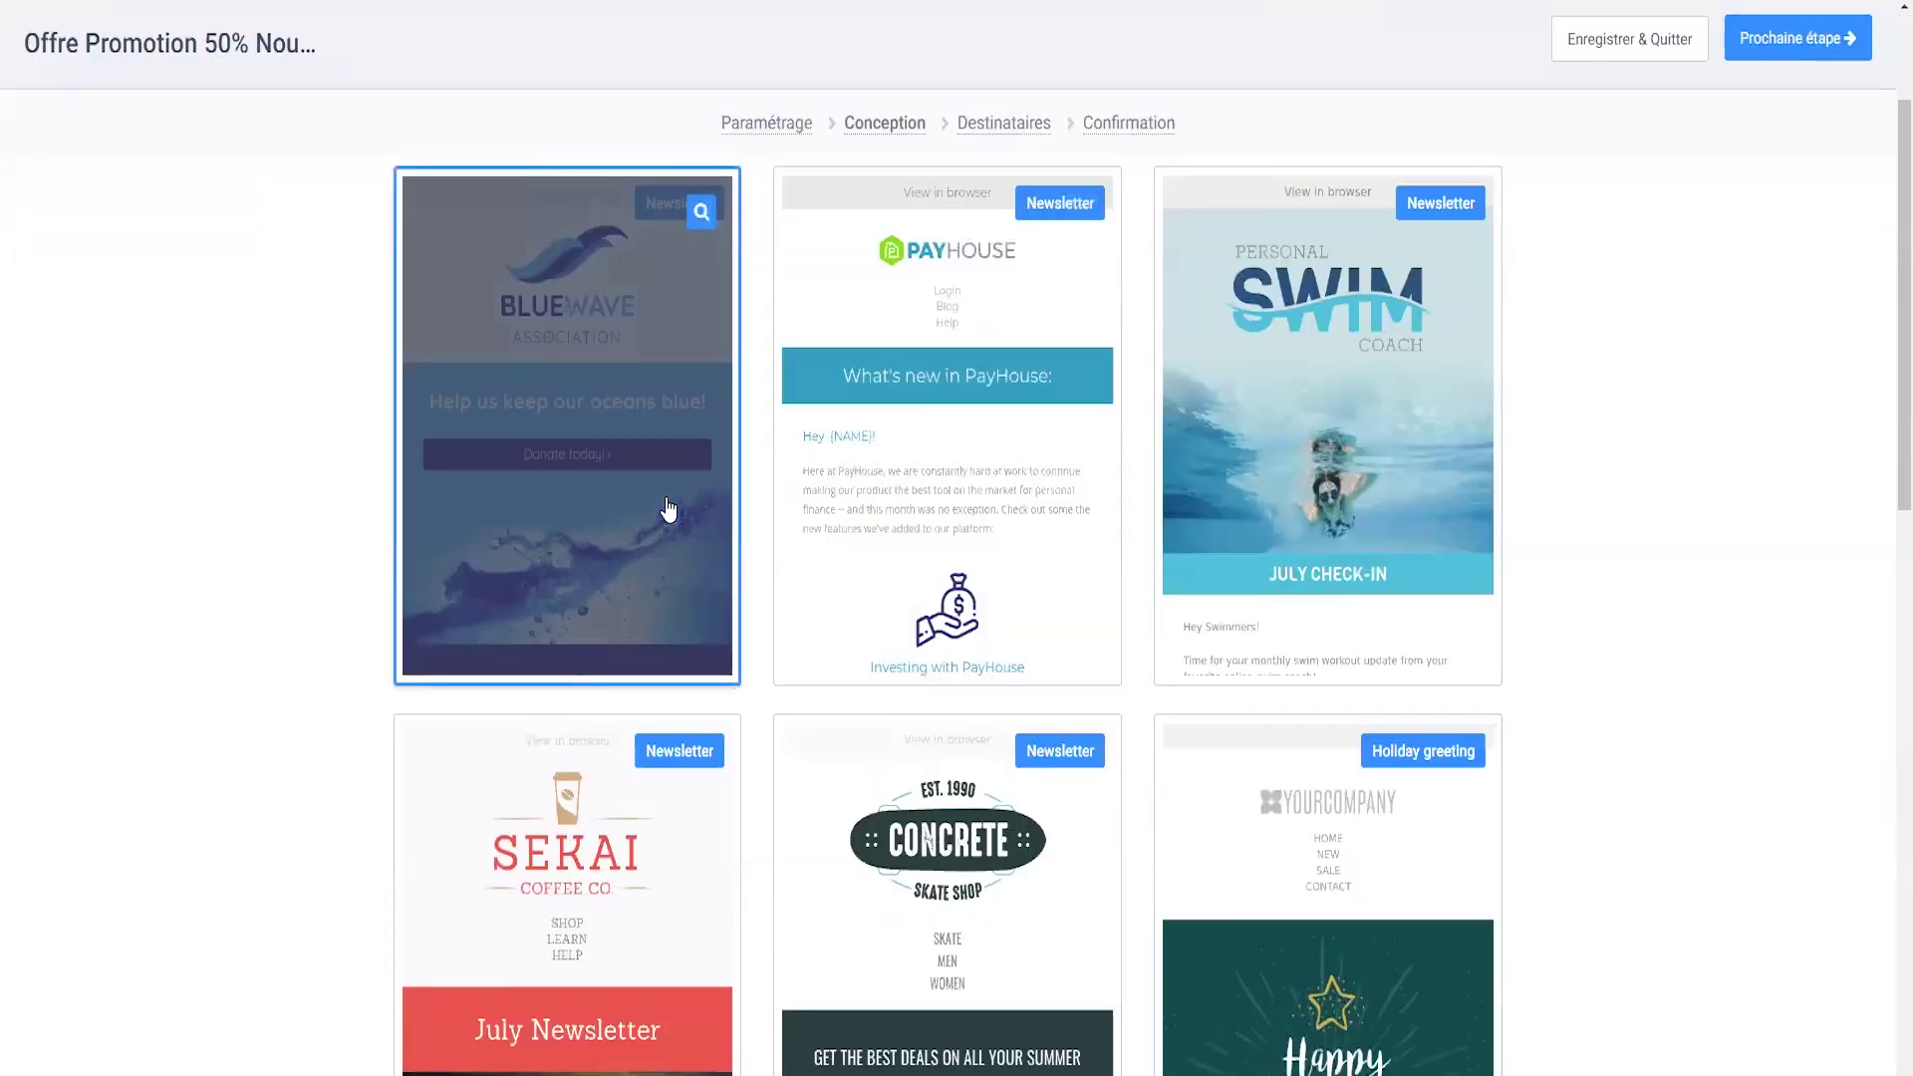
pyautogui.scroll(-4, 698, 455)
pyautogui.scroll(-5, 877, 638)
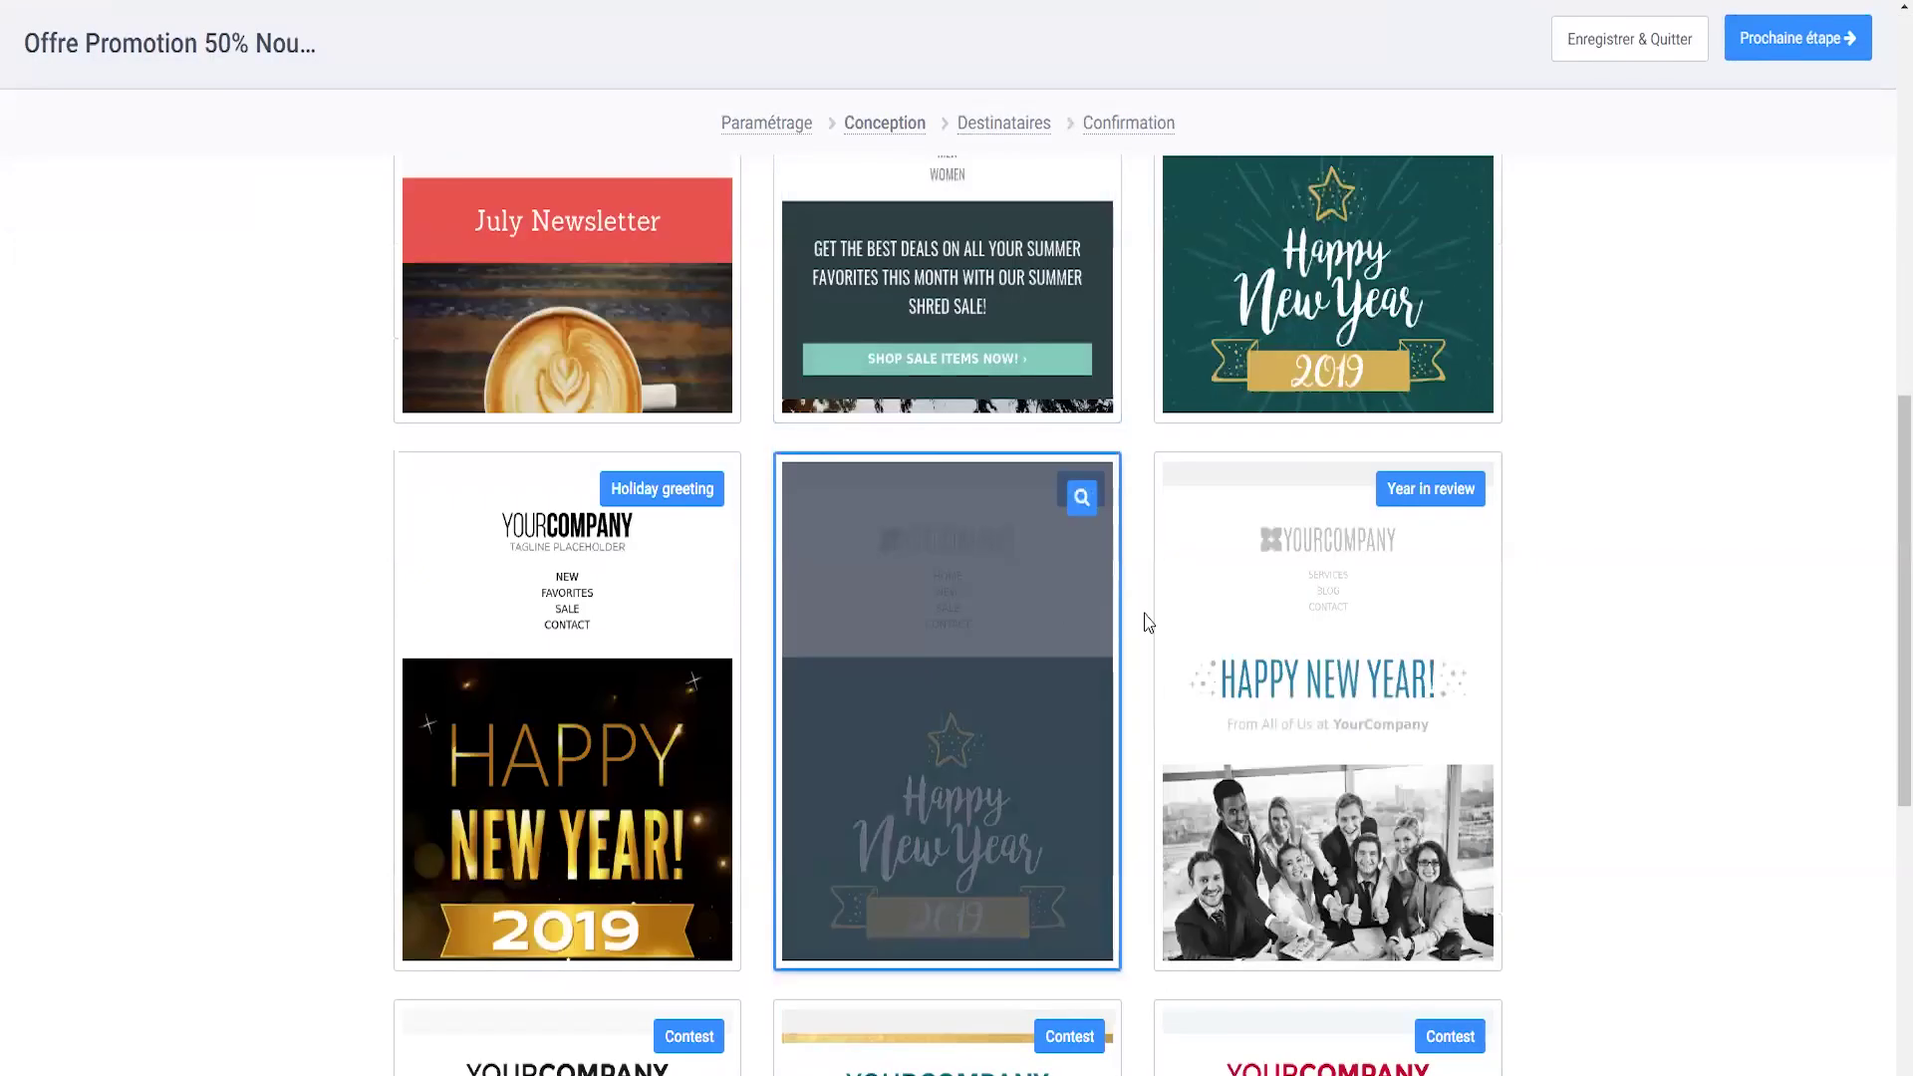
pyautogui.scroll(-4, 648, 648)
pyautogui.scroll(5, 423, 638)
pyautogui.scroll(5, 558, 645)
pyautogui.scroll(5, 448, 649)
pyautogui.click(476, 289)
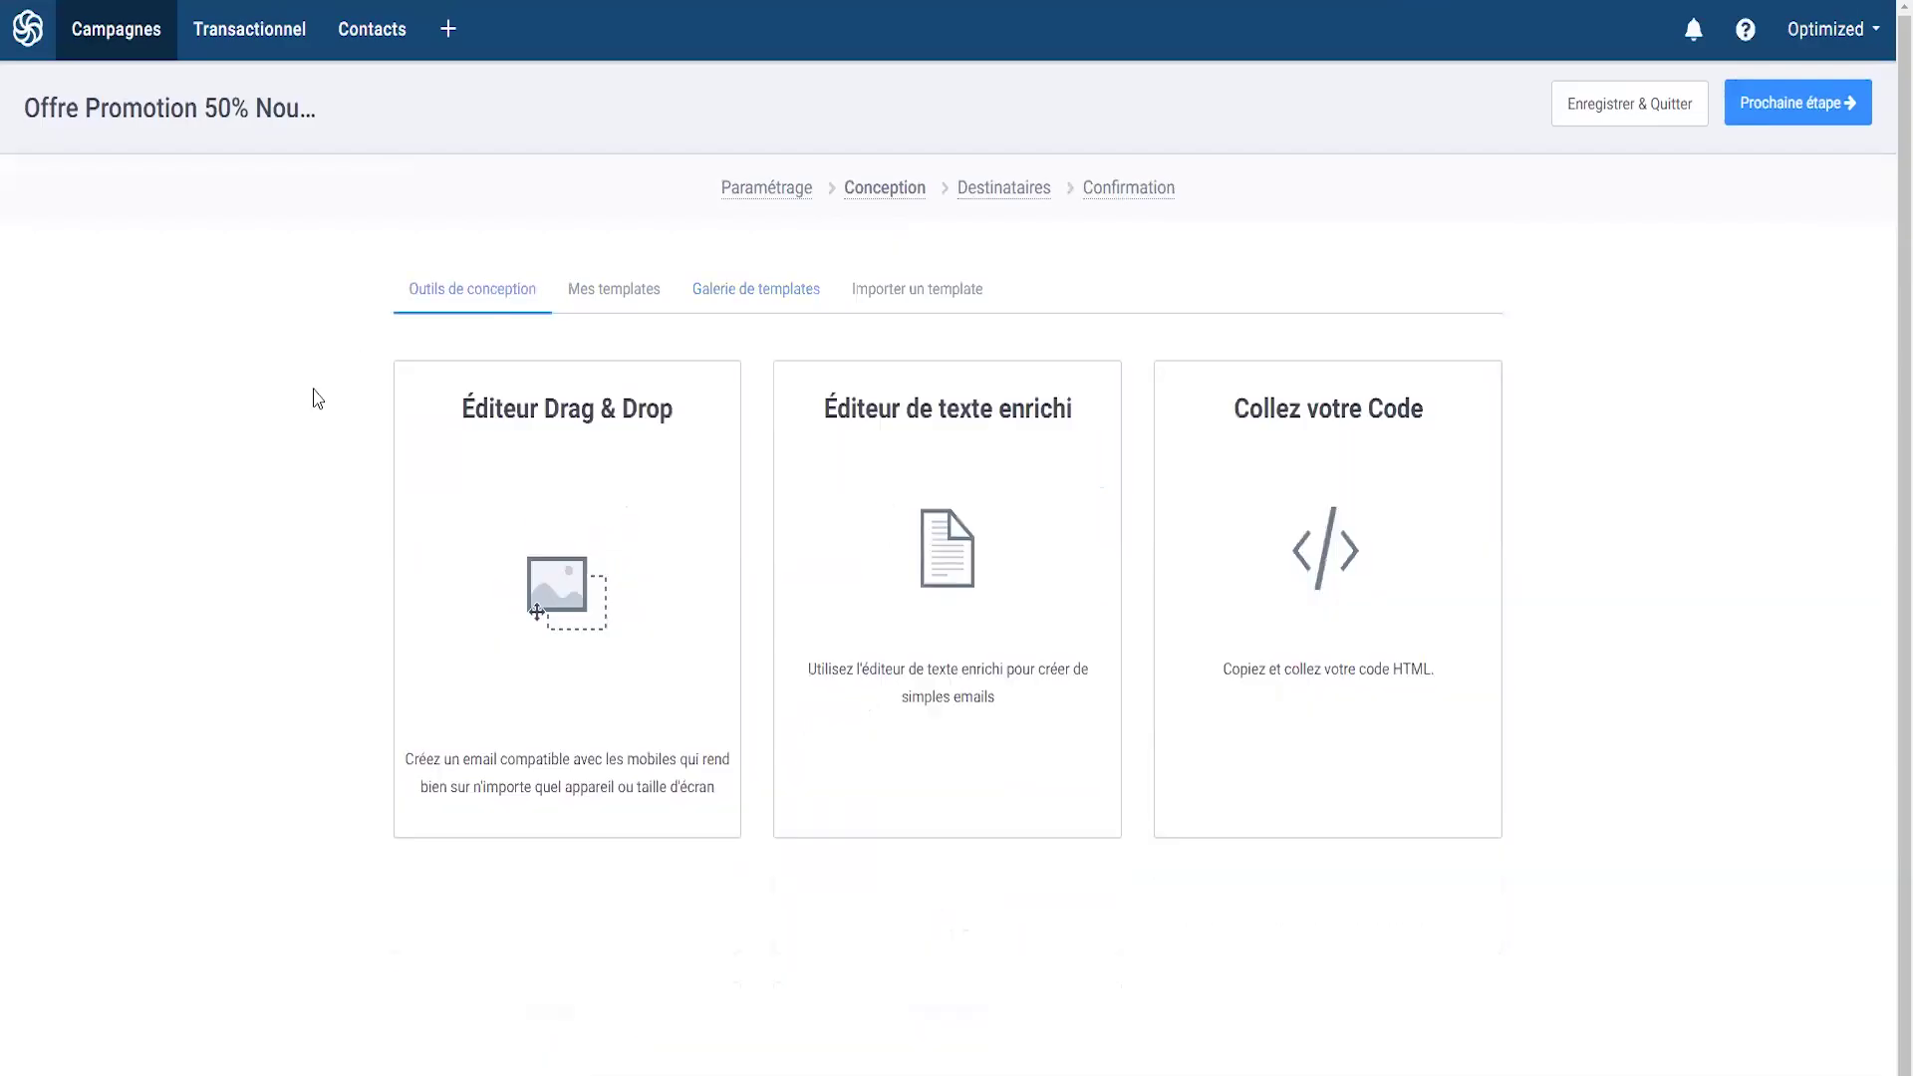
# - Write 'Bonjour, Voici votre offre promo. Merci !' in the rich-text editor, save it, and continue to recipients
pyautogui.click(887, 611)
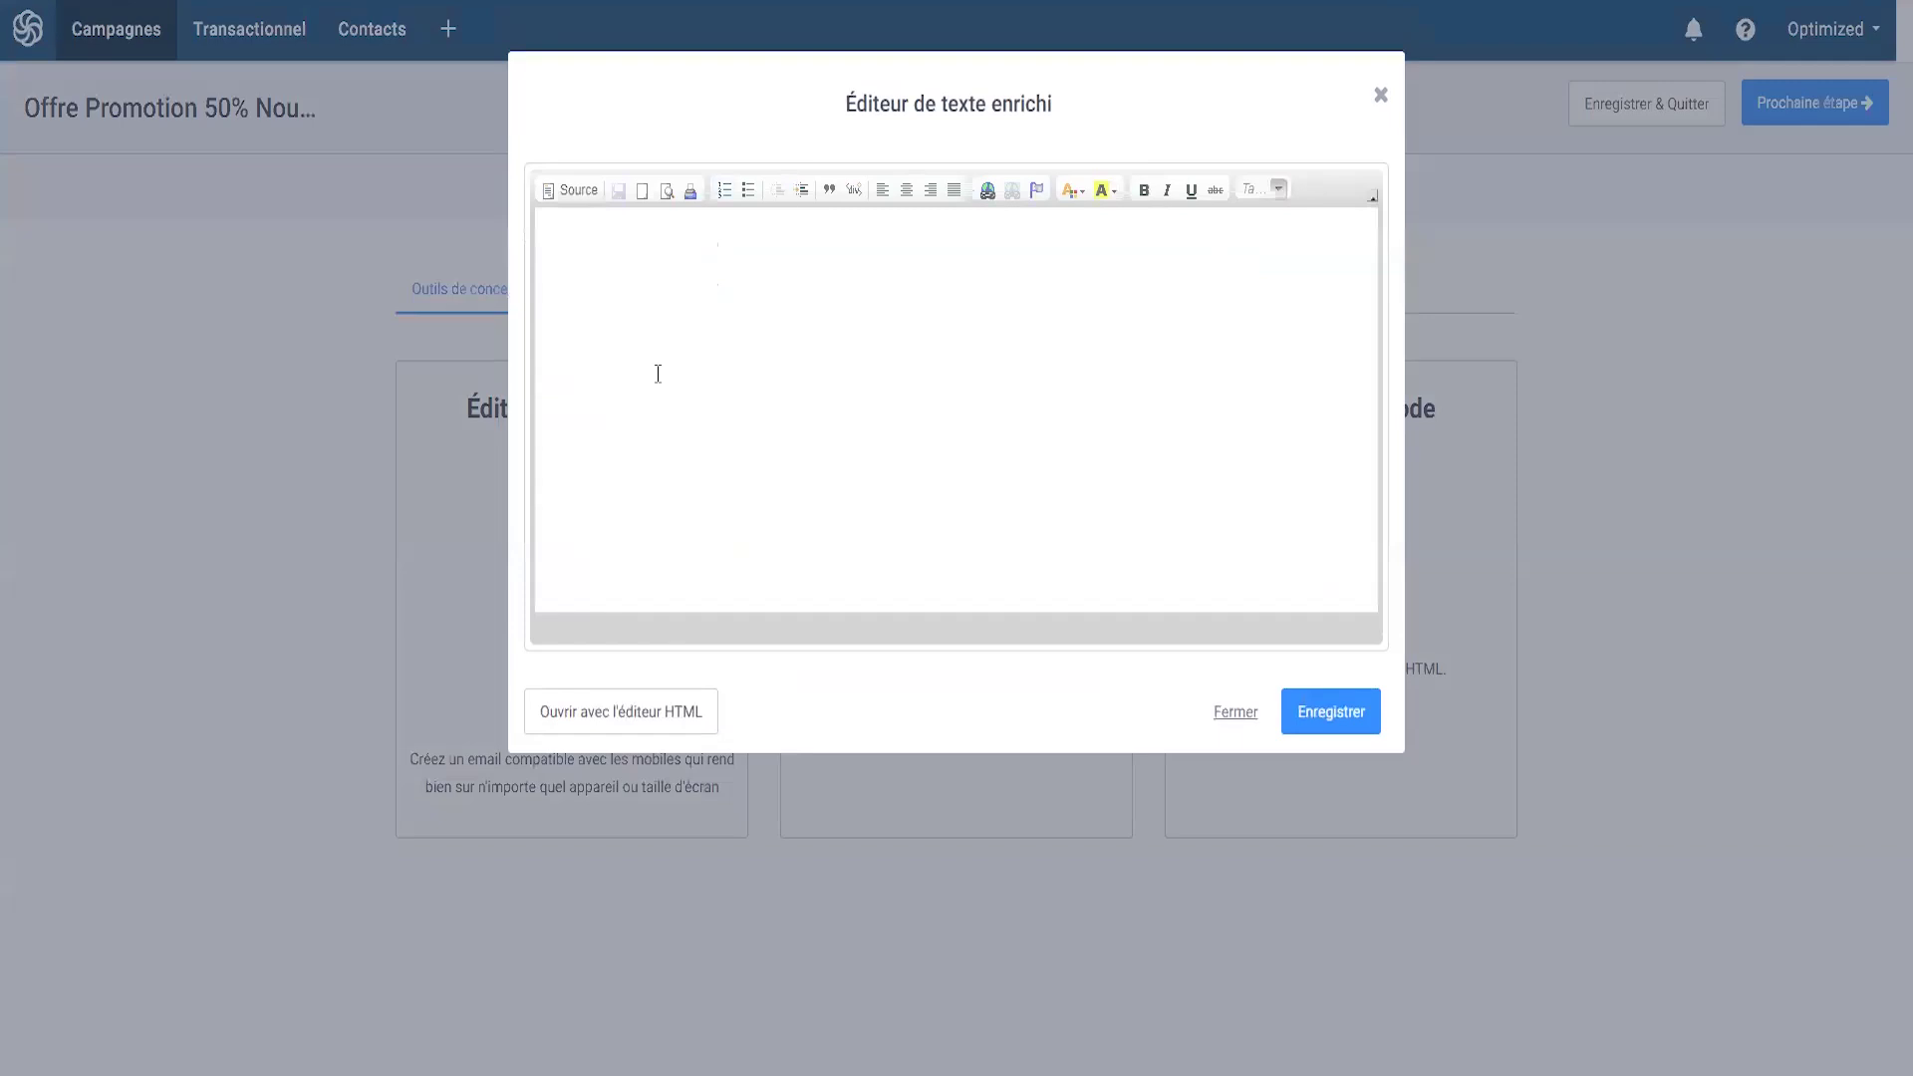
pyautogui.write('Bonjour, ')
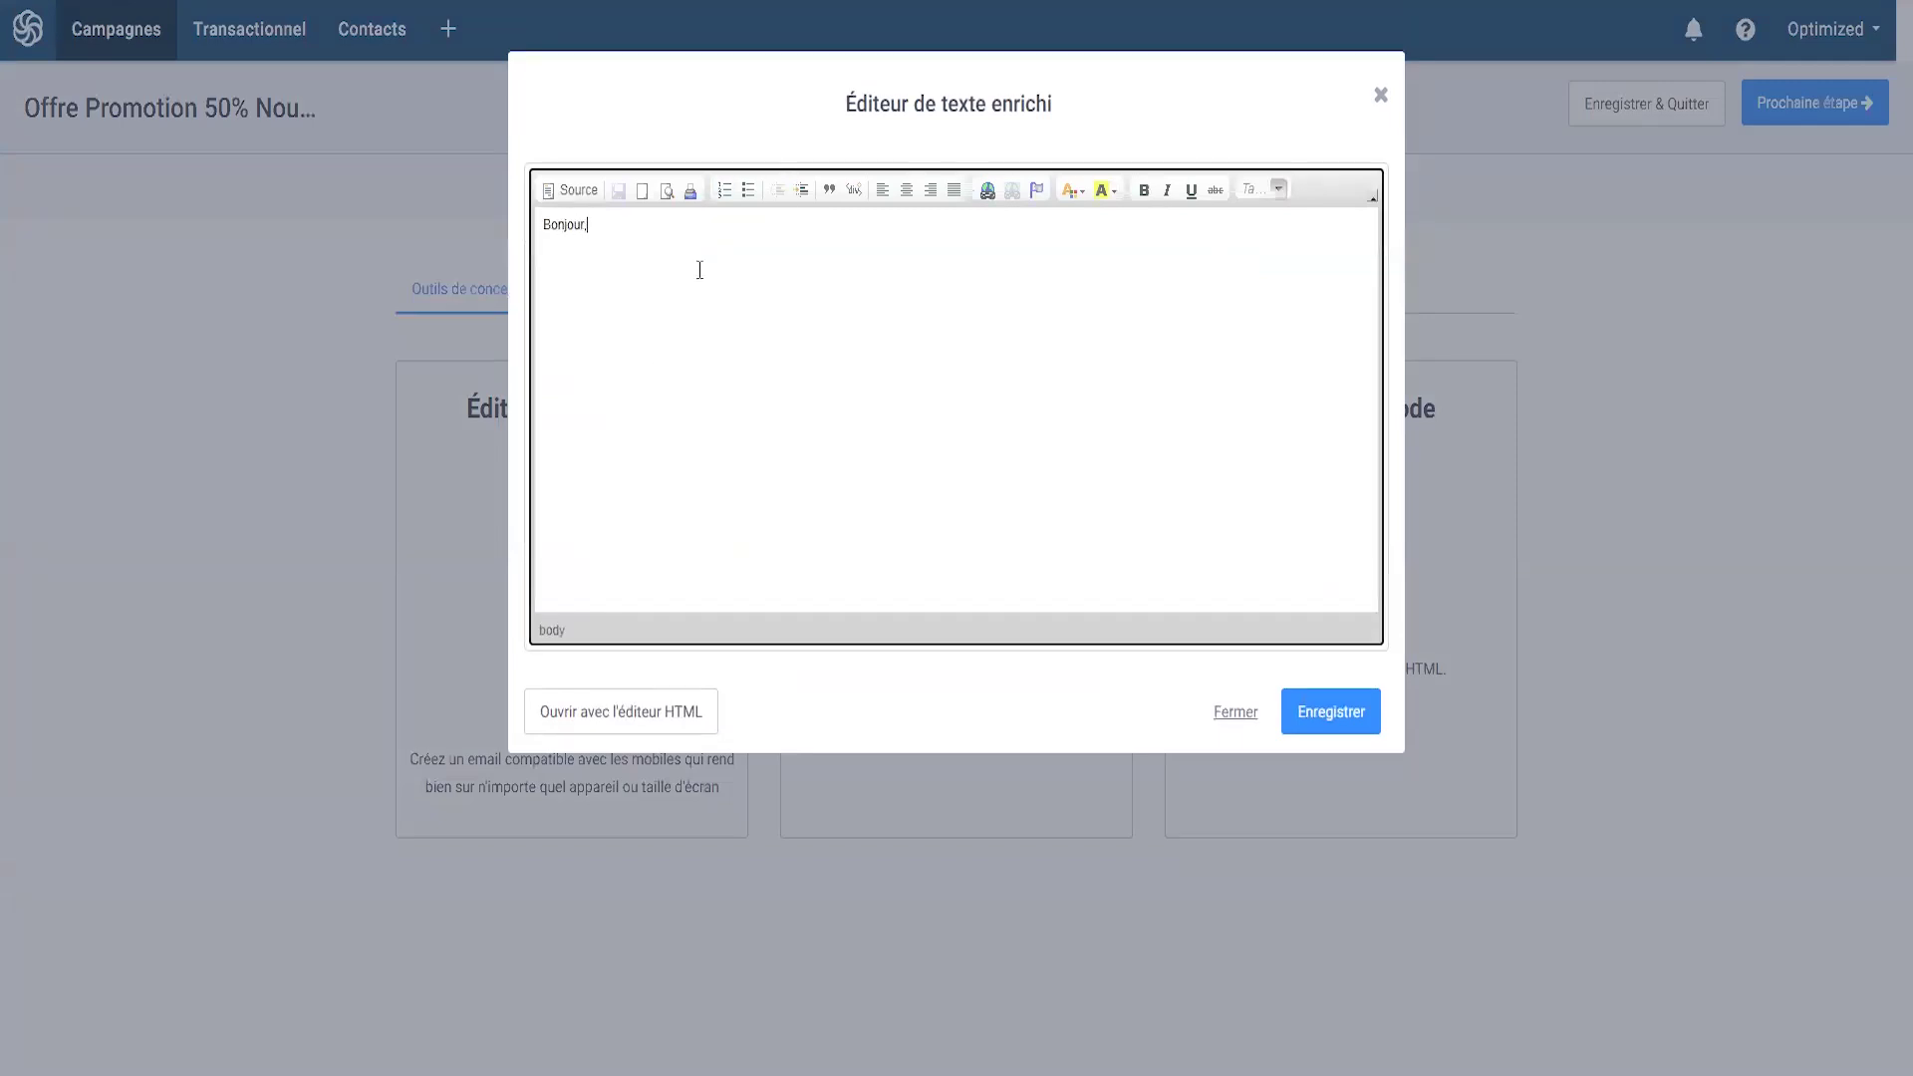
pyautogui.write('Voici votre offer pr')
pyautogui.press('BackSpace')
pyautogui.press('BackSpace')
pyautogui.press('BackSpace')
pyautogui.press('BackSpace')
pyautogui.press('BackSpace')
pyautogui.write('re promo.')
pyautogui.press('Return')
pyautogui.write('Merci !')
pyautogui.moveTo(581, 289); pyautogui.dragTo(546, 221)
pyautogui.moveTo(623, 282); pyautogui.dragTo(550, 212)
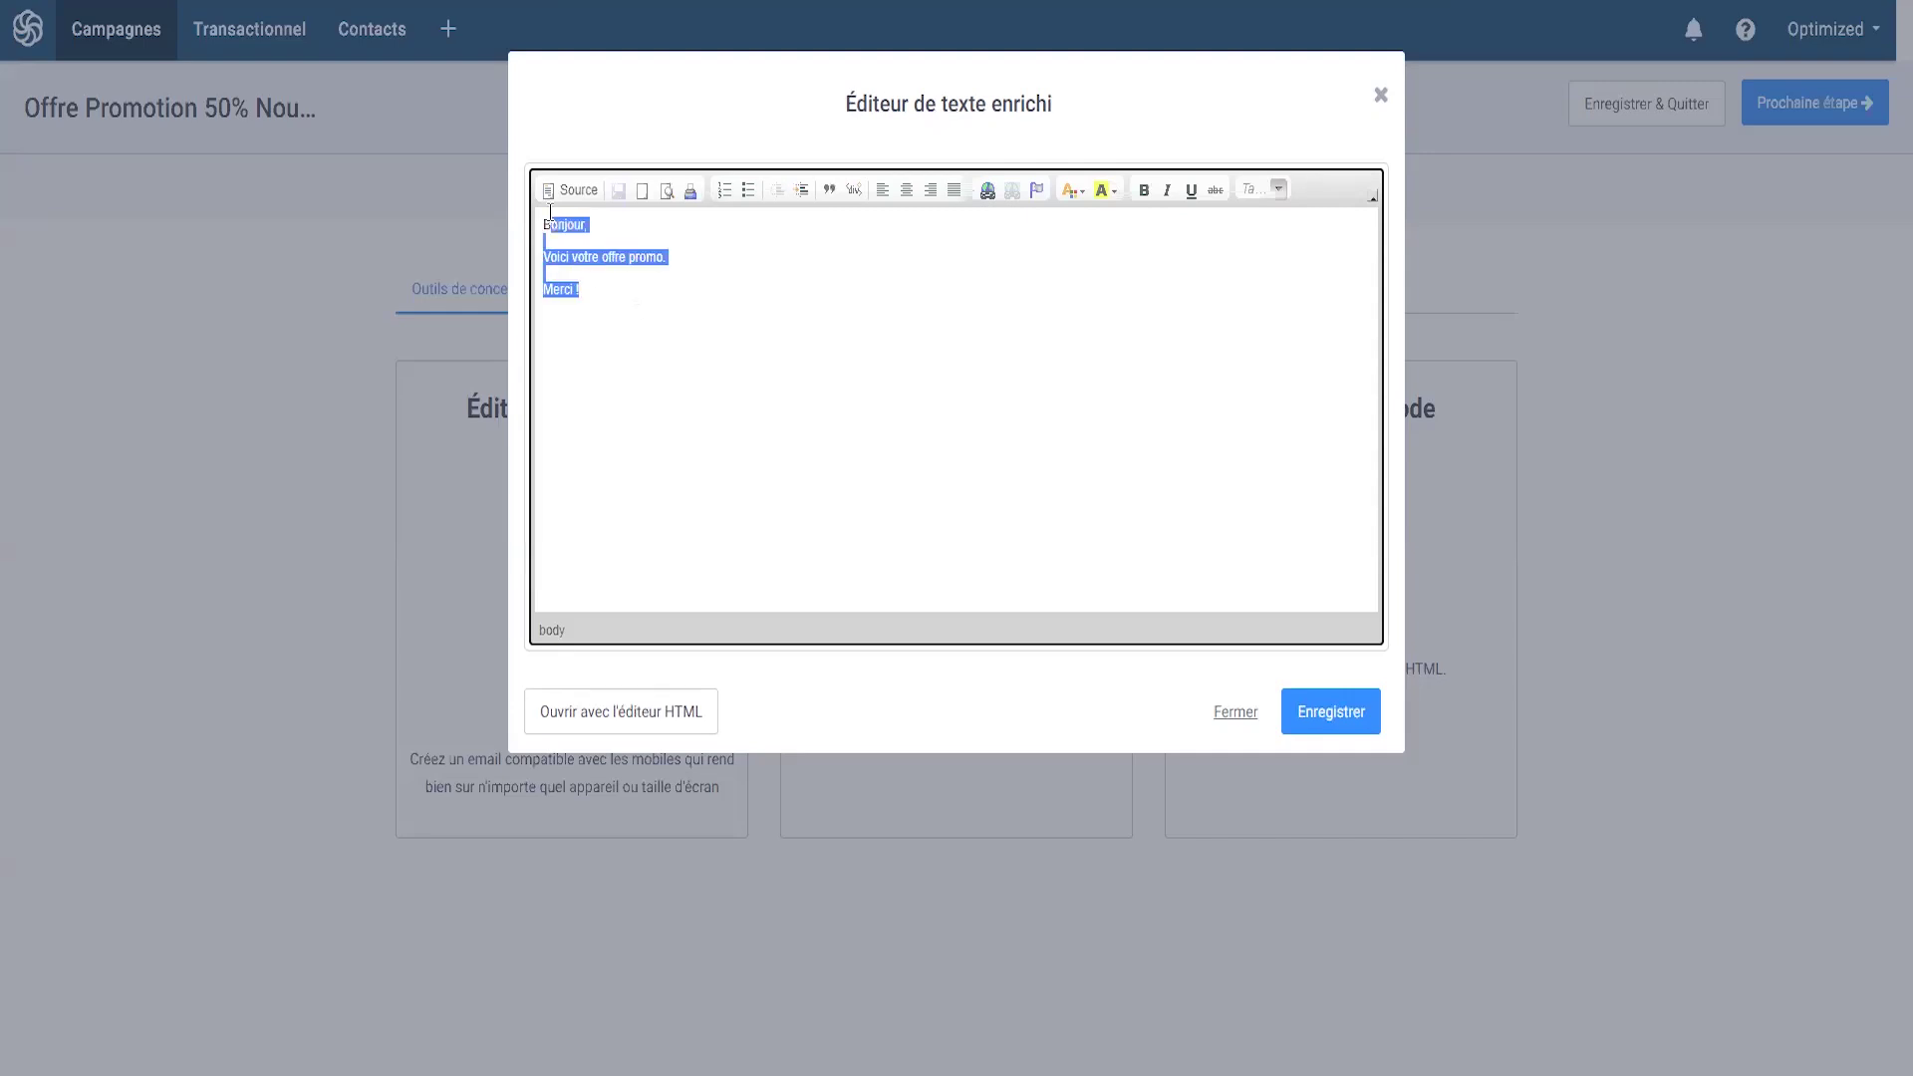
pyautogui.click(676, 297)
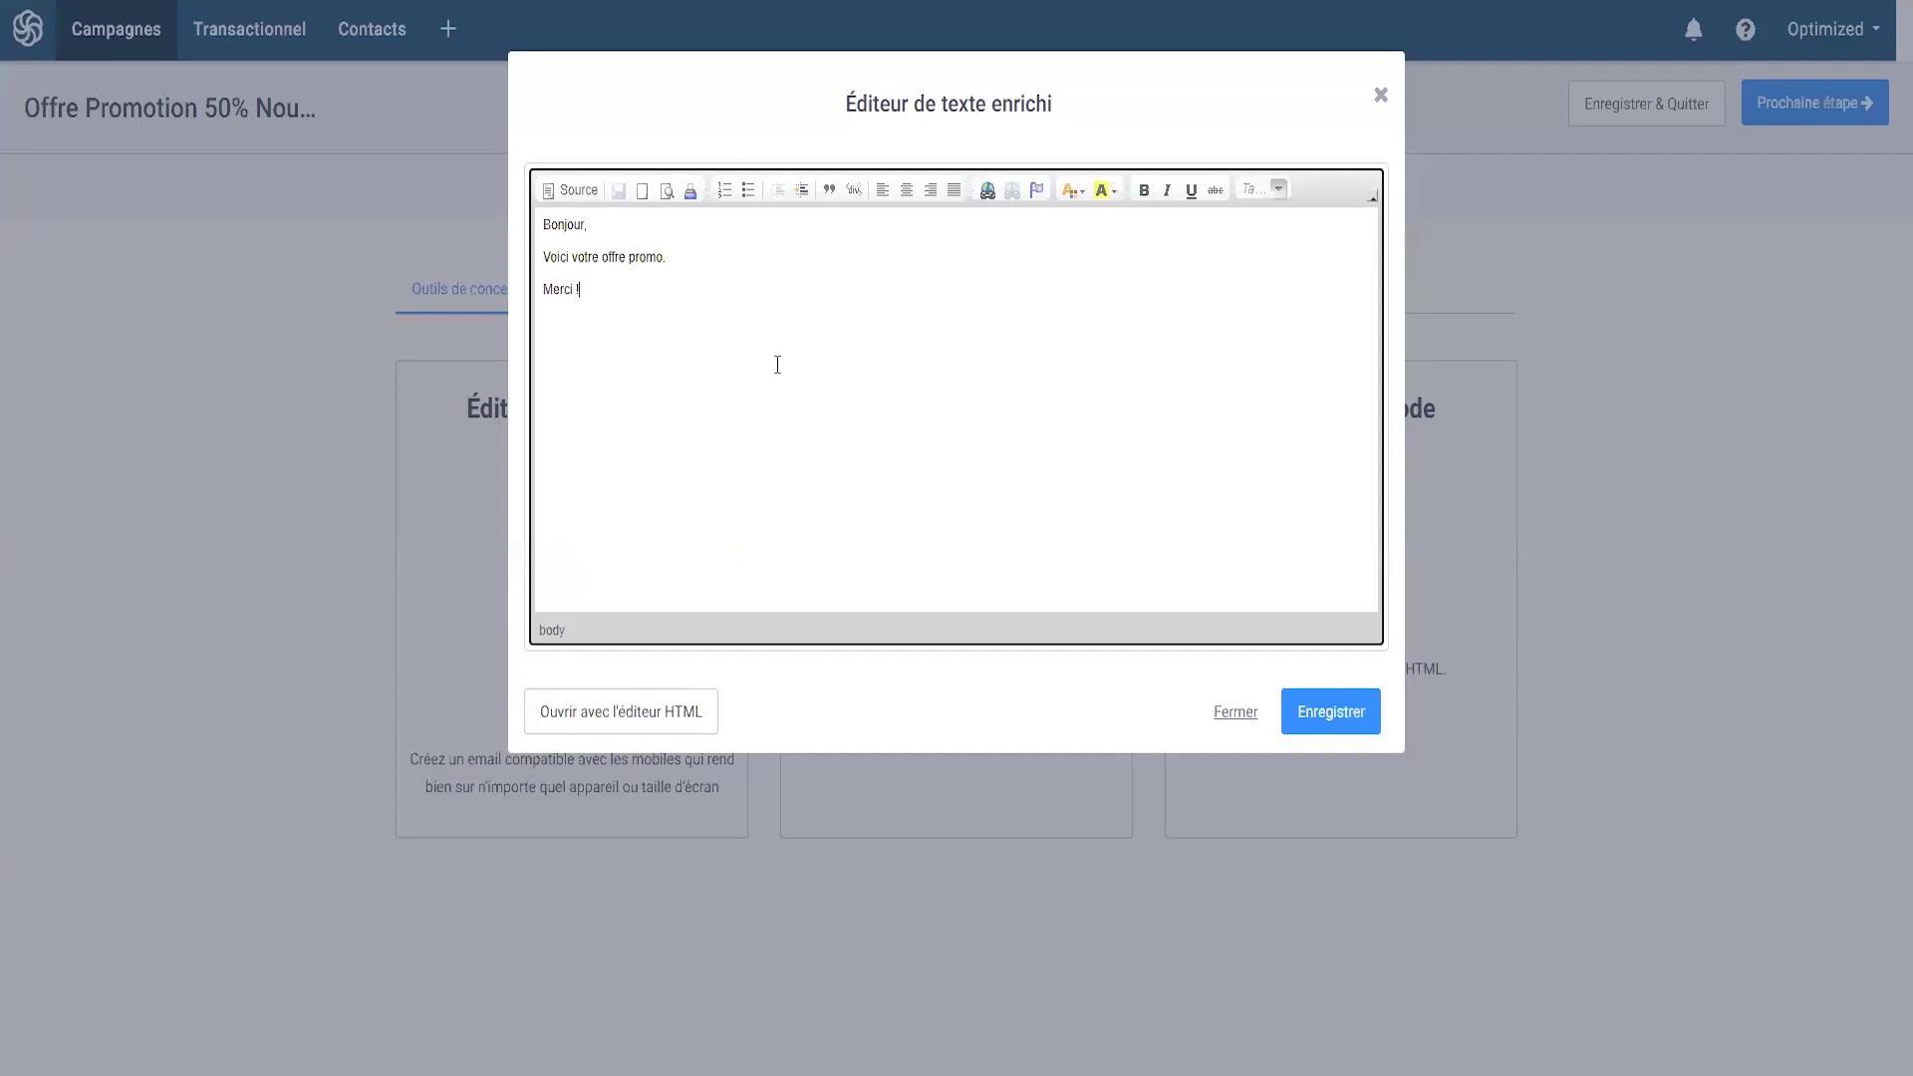
pyautogui.click(1326, 710)
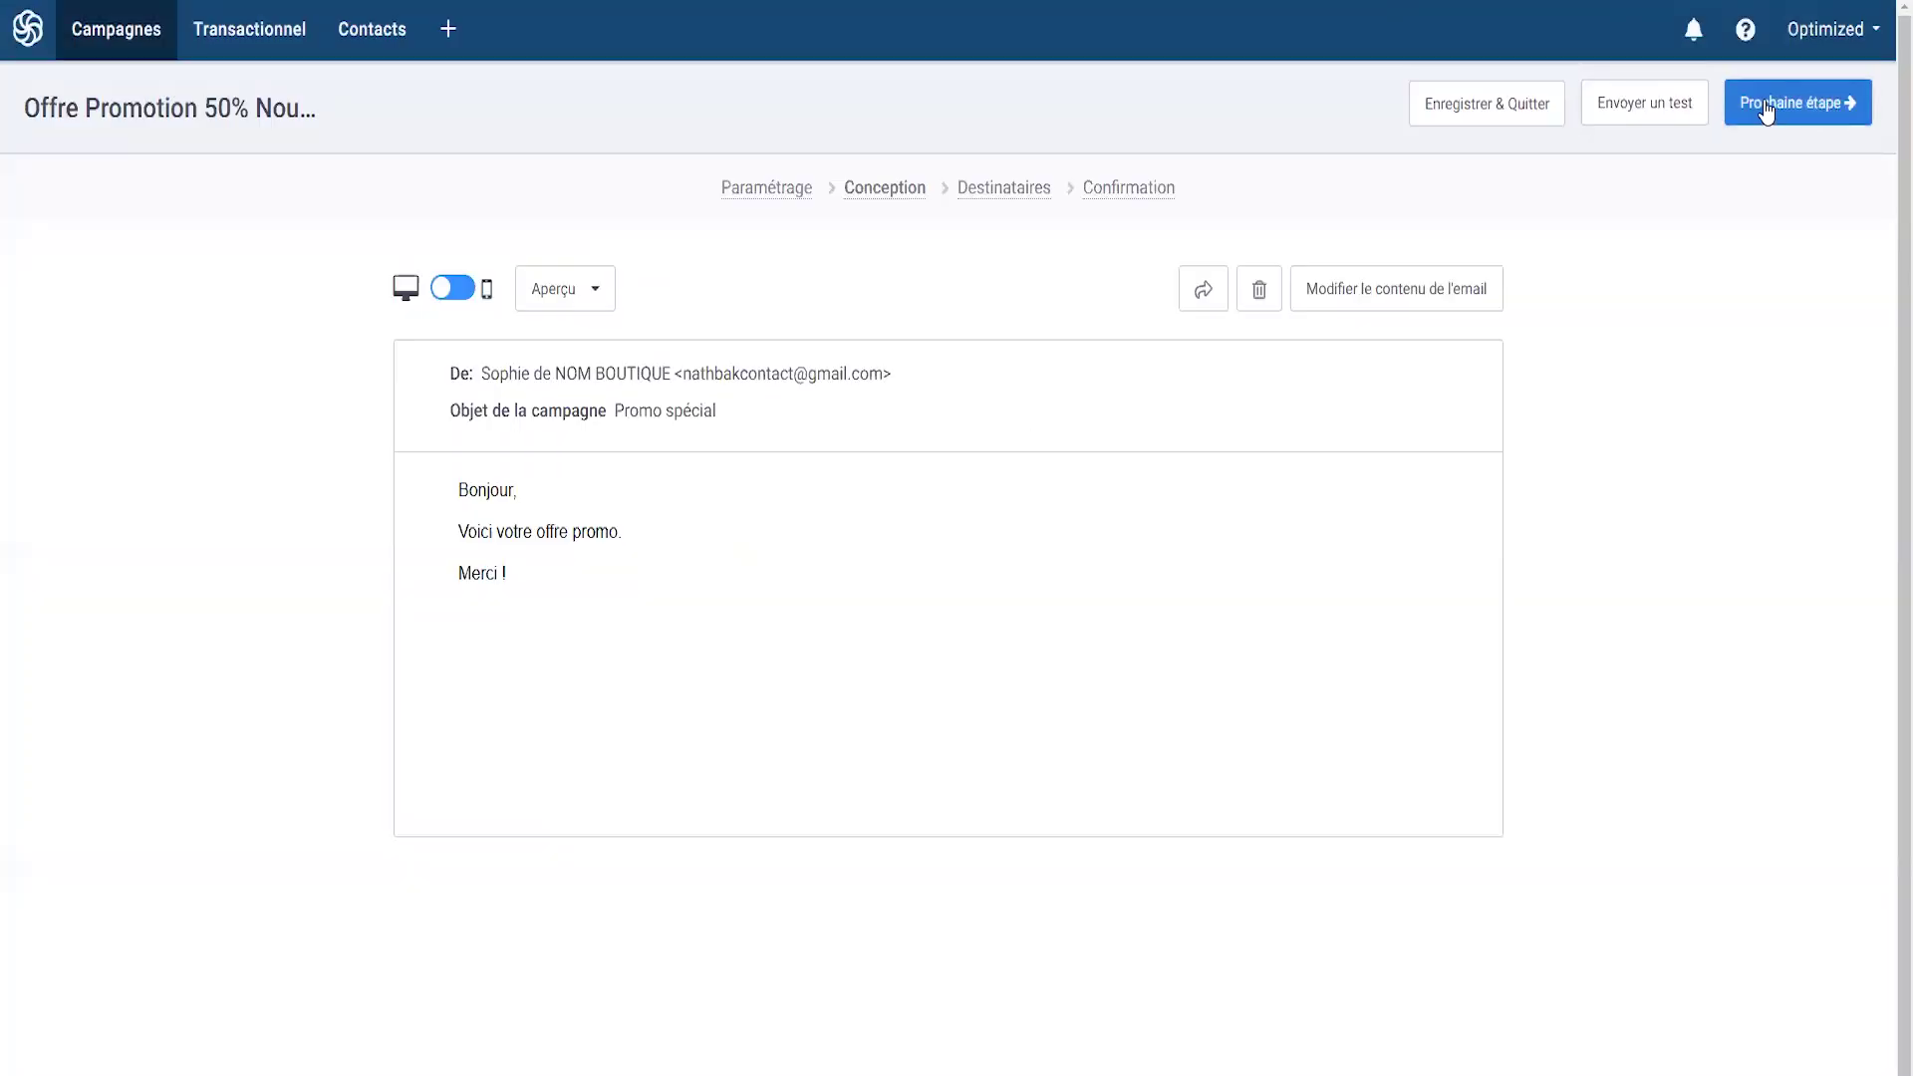
pyautogui.click(1804, 103)
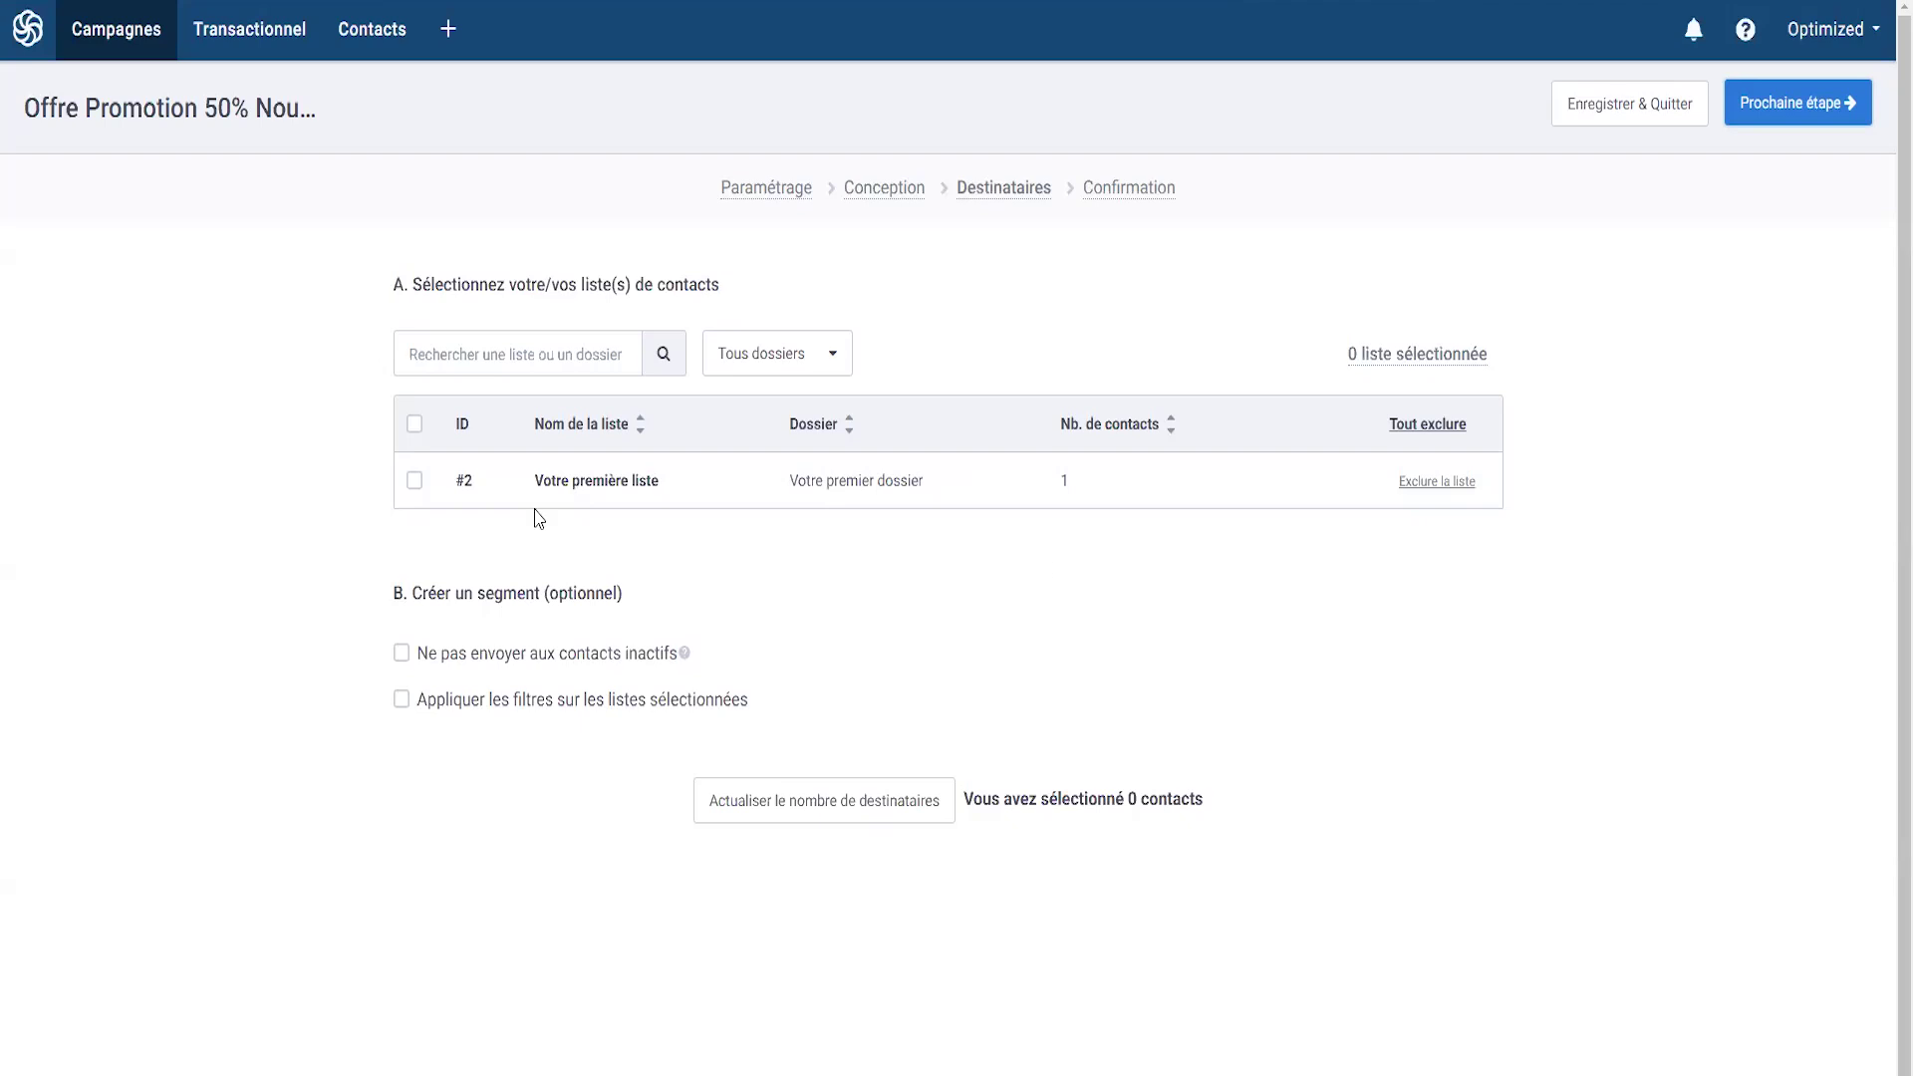
# - Select Votre première liste, check the inactive-contacts exclusion settings, then leave it off
pyautogui.click(414, 480)
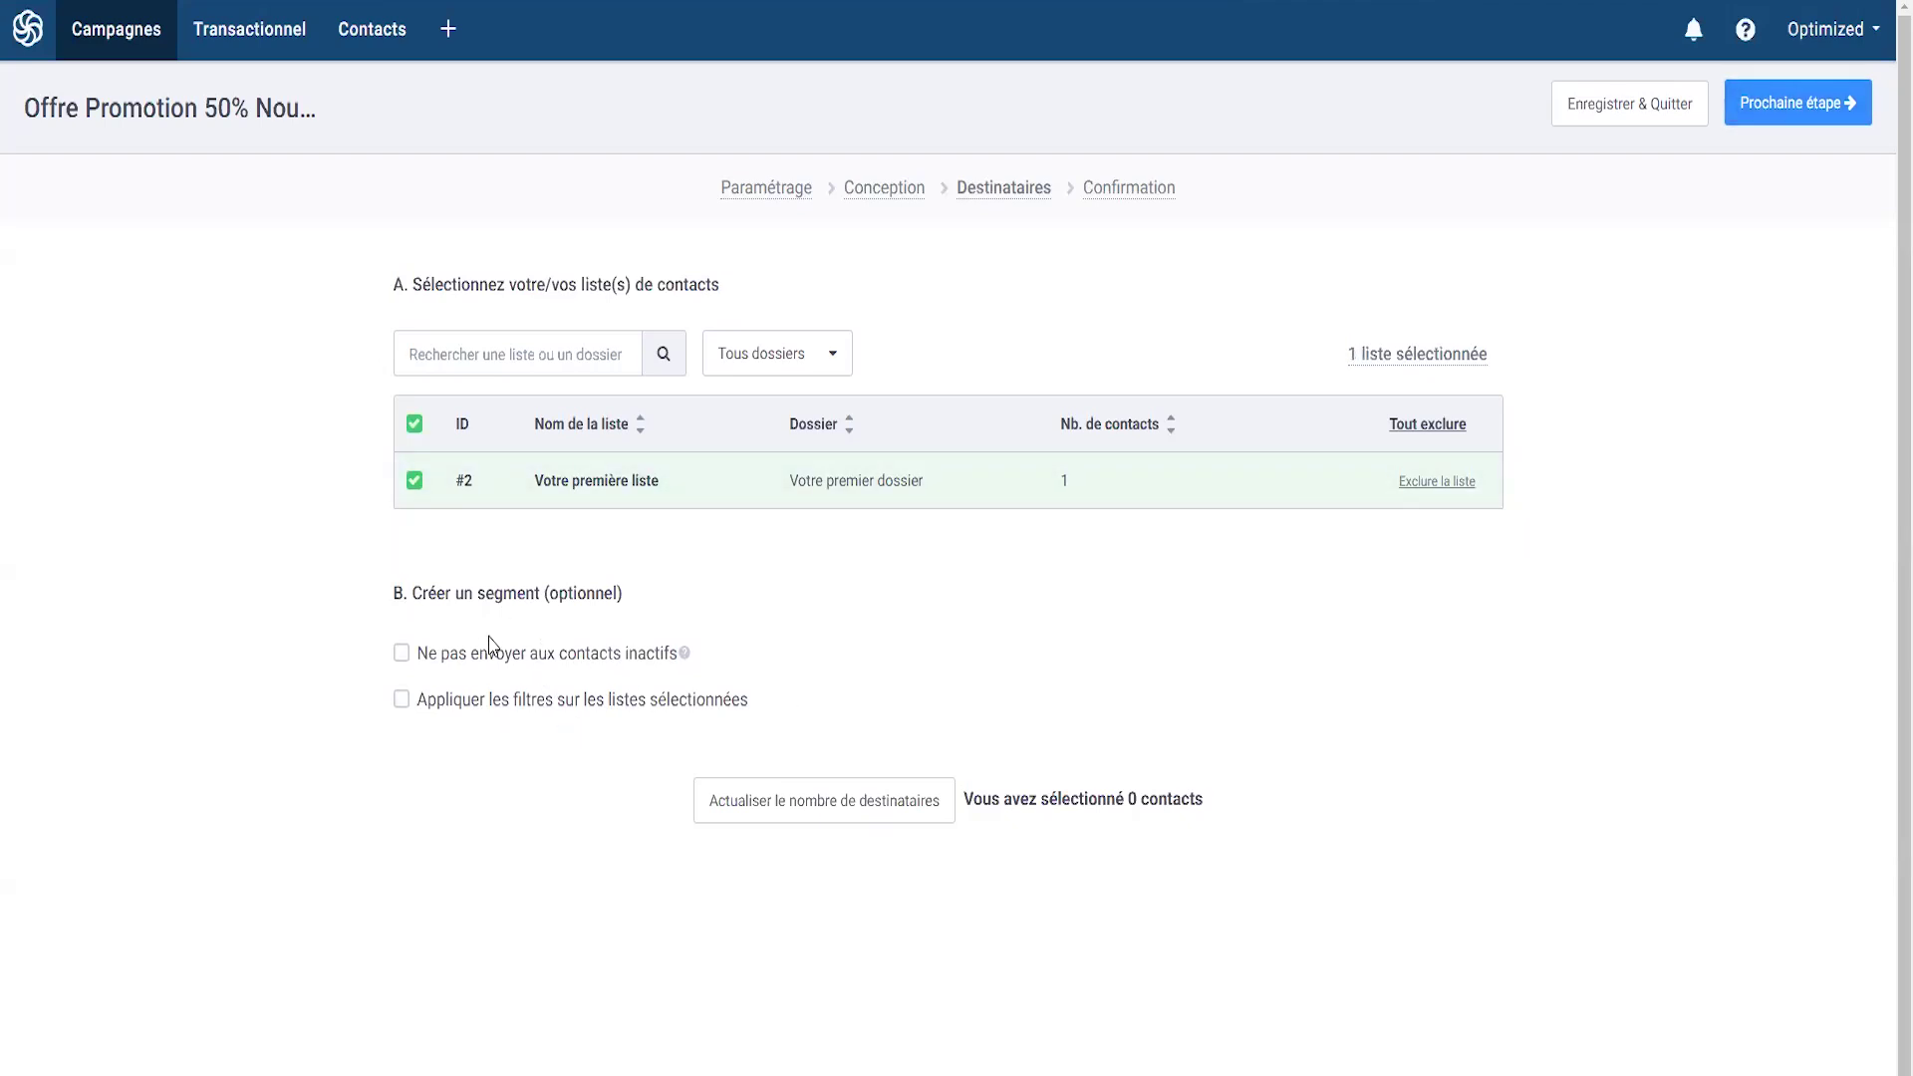
pyautogui.click(424, 658)
pyautogui.moveTo(687, 658)
pyautogui.click(950, 679)
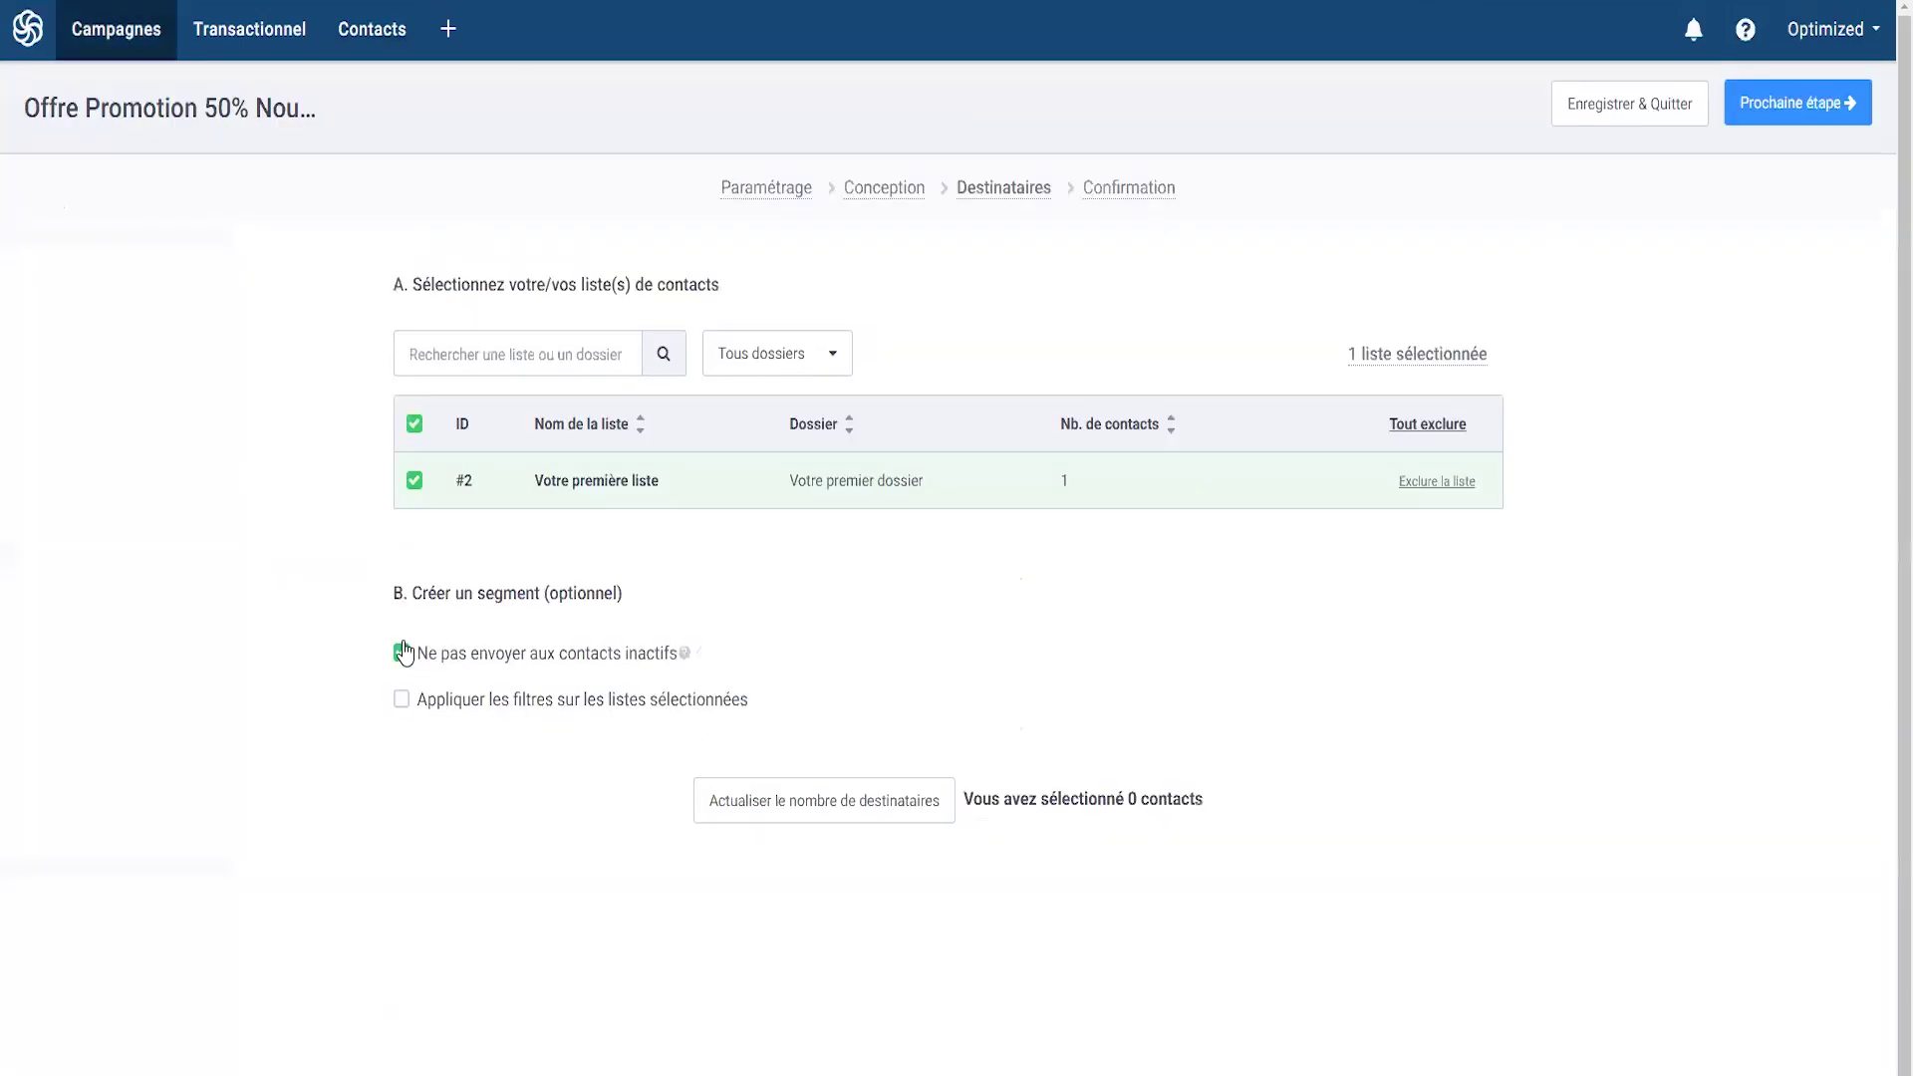
pyautogui.click(403, 652)
# - Try an 'EMAILS cliqués' filter on the list, then turn list filtering off
pyautogui.click(401, 700)
pyautogui.scroll(-3, 446, 714)
pyautogui.click(646, 597)
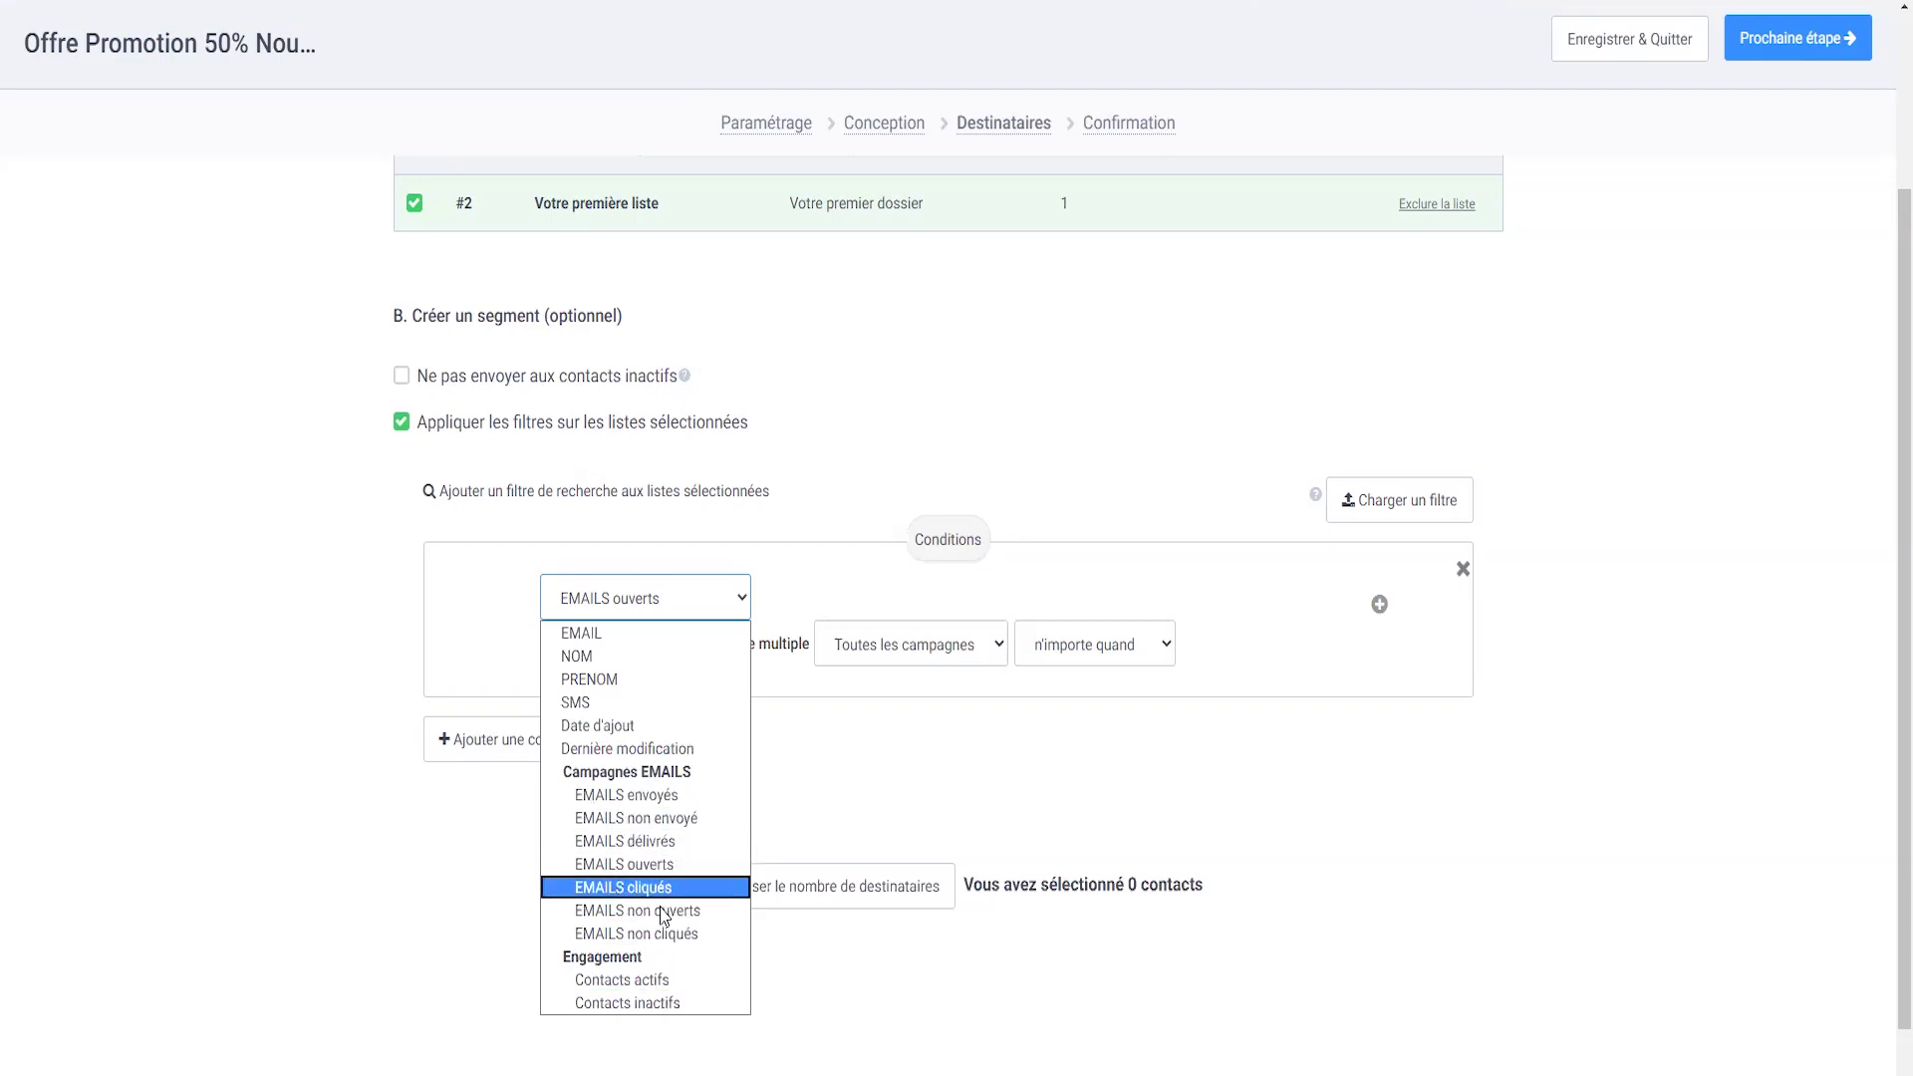
pyautogui.click(646, 889)
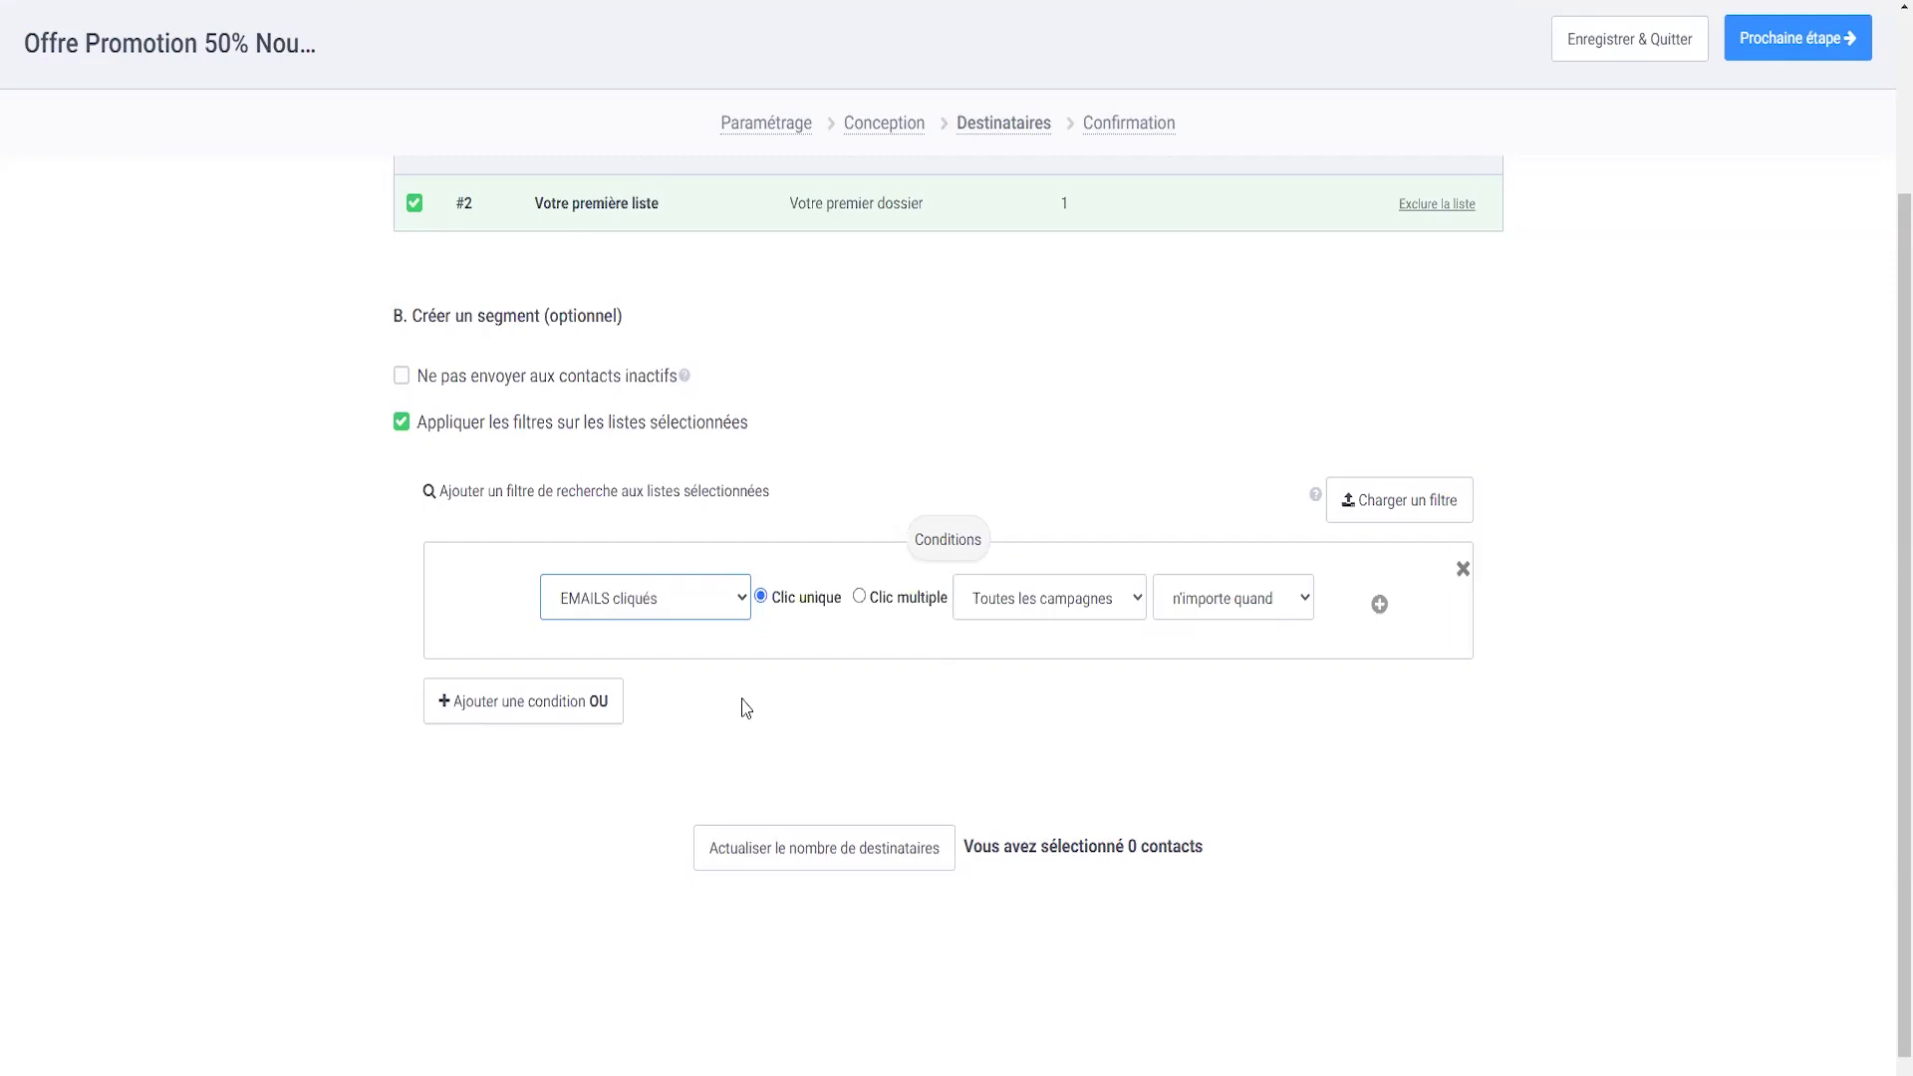
pyautogui.scroll(-1, 737, 695)
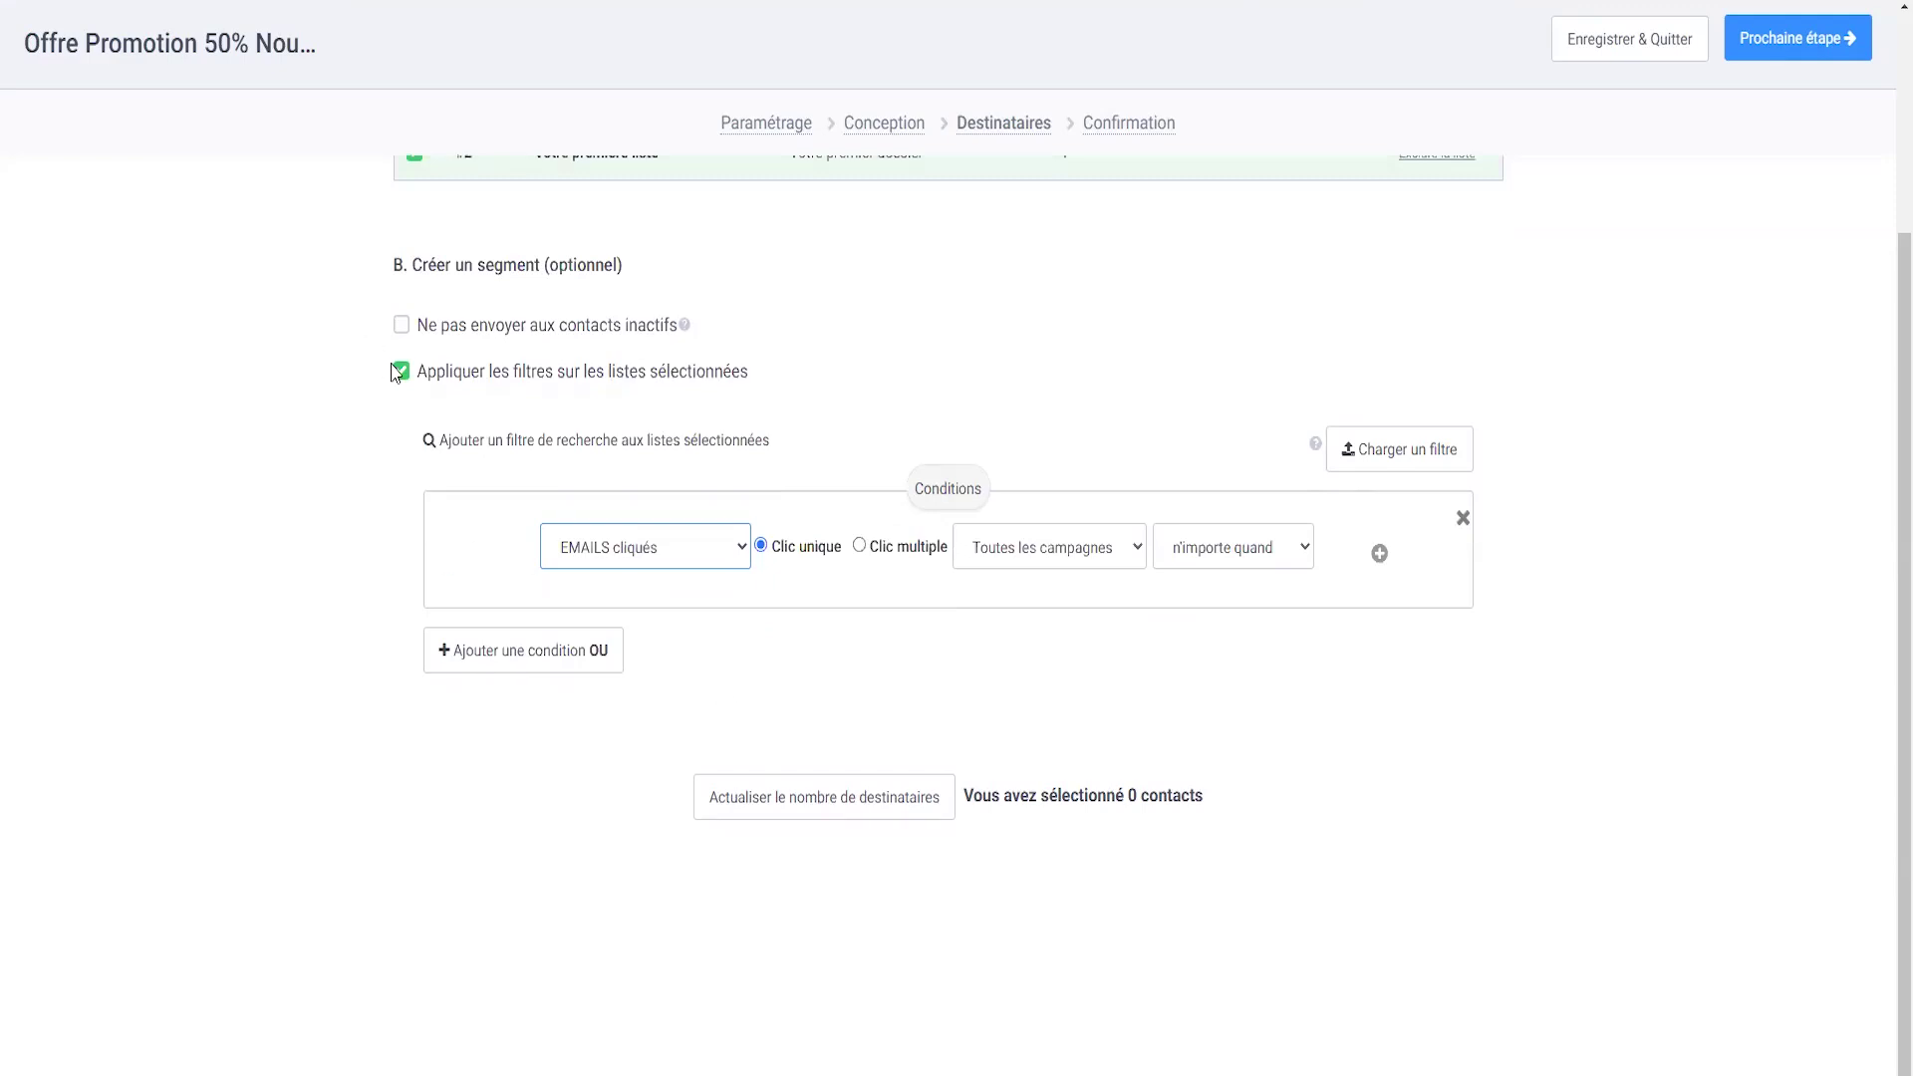
pyautogui.click(399, 371)
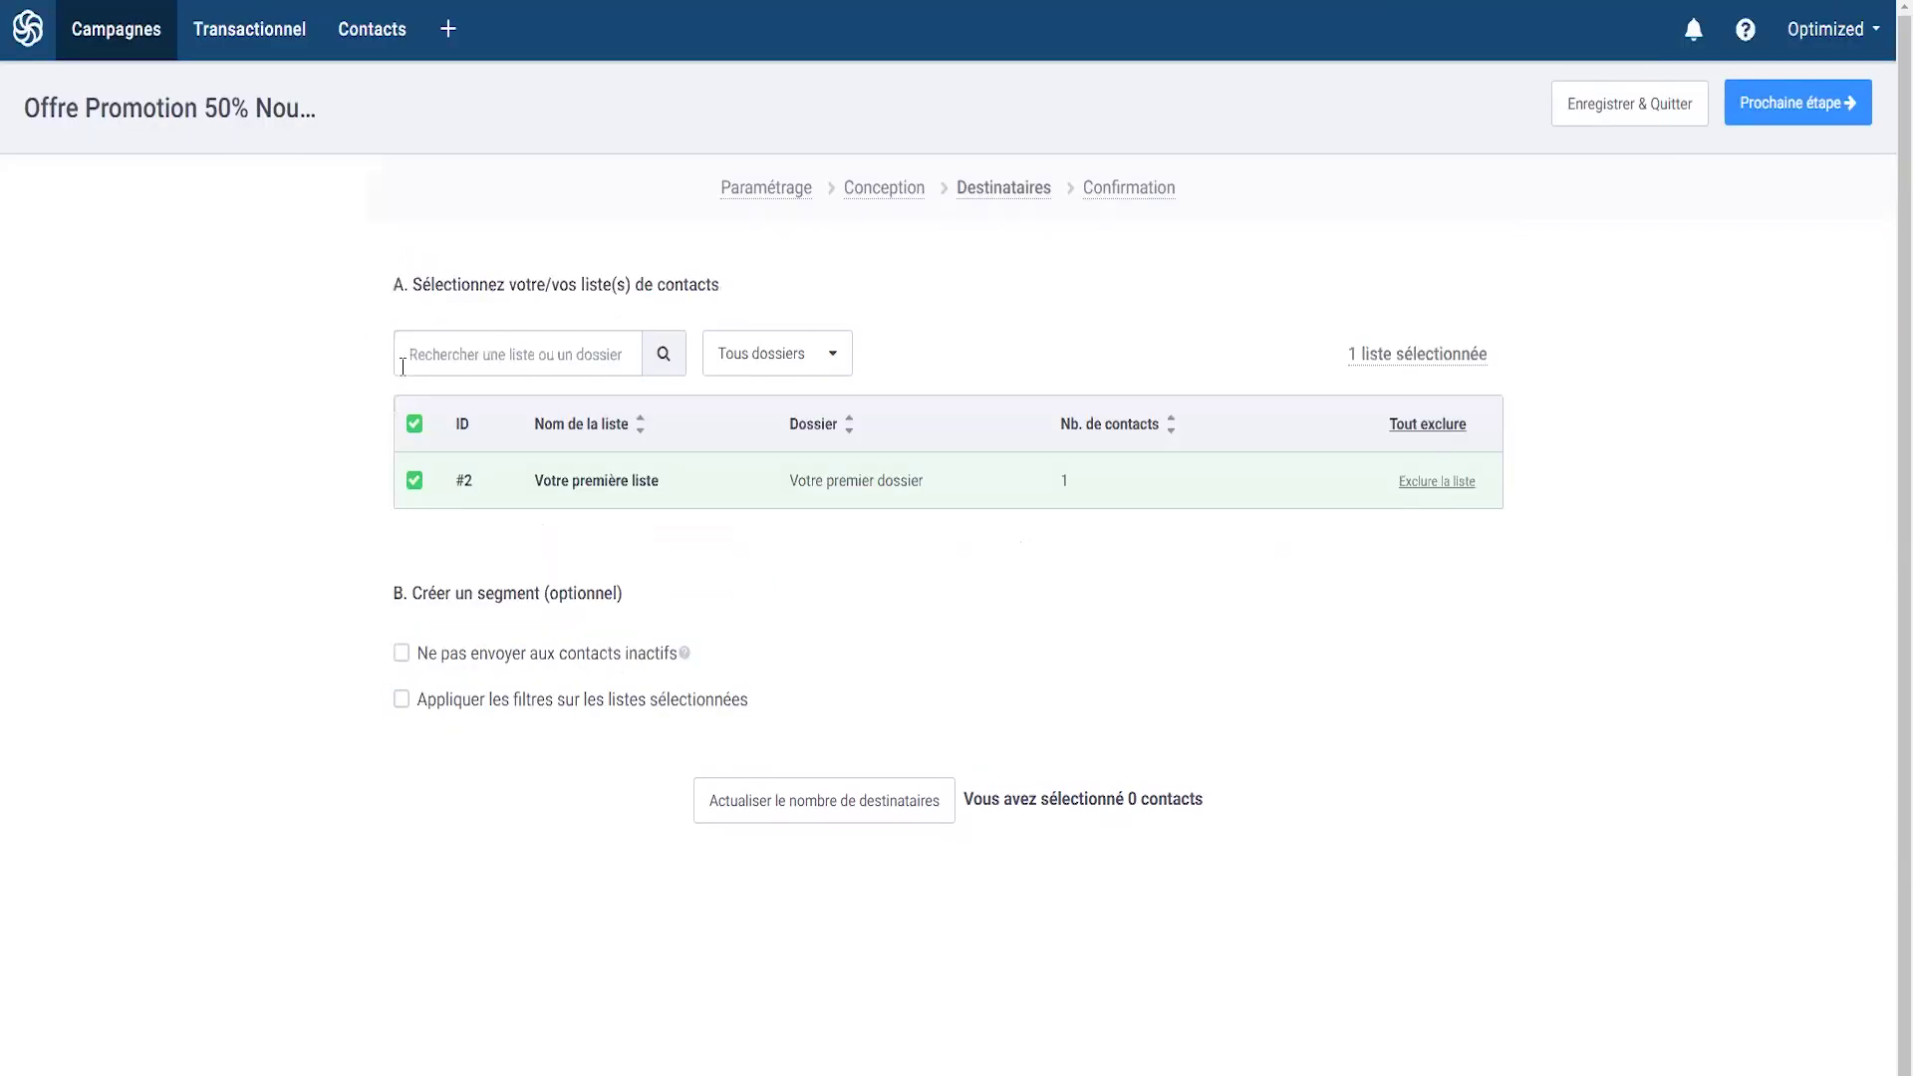
# - Review the confirmation summary and weigh Envoyer maintenant against a scheduled send under Programmer
pyautogui.click(1800, 105)
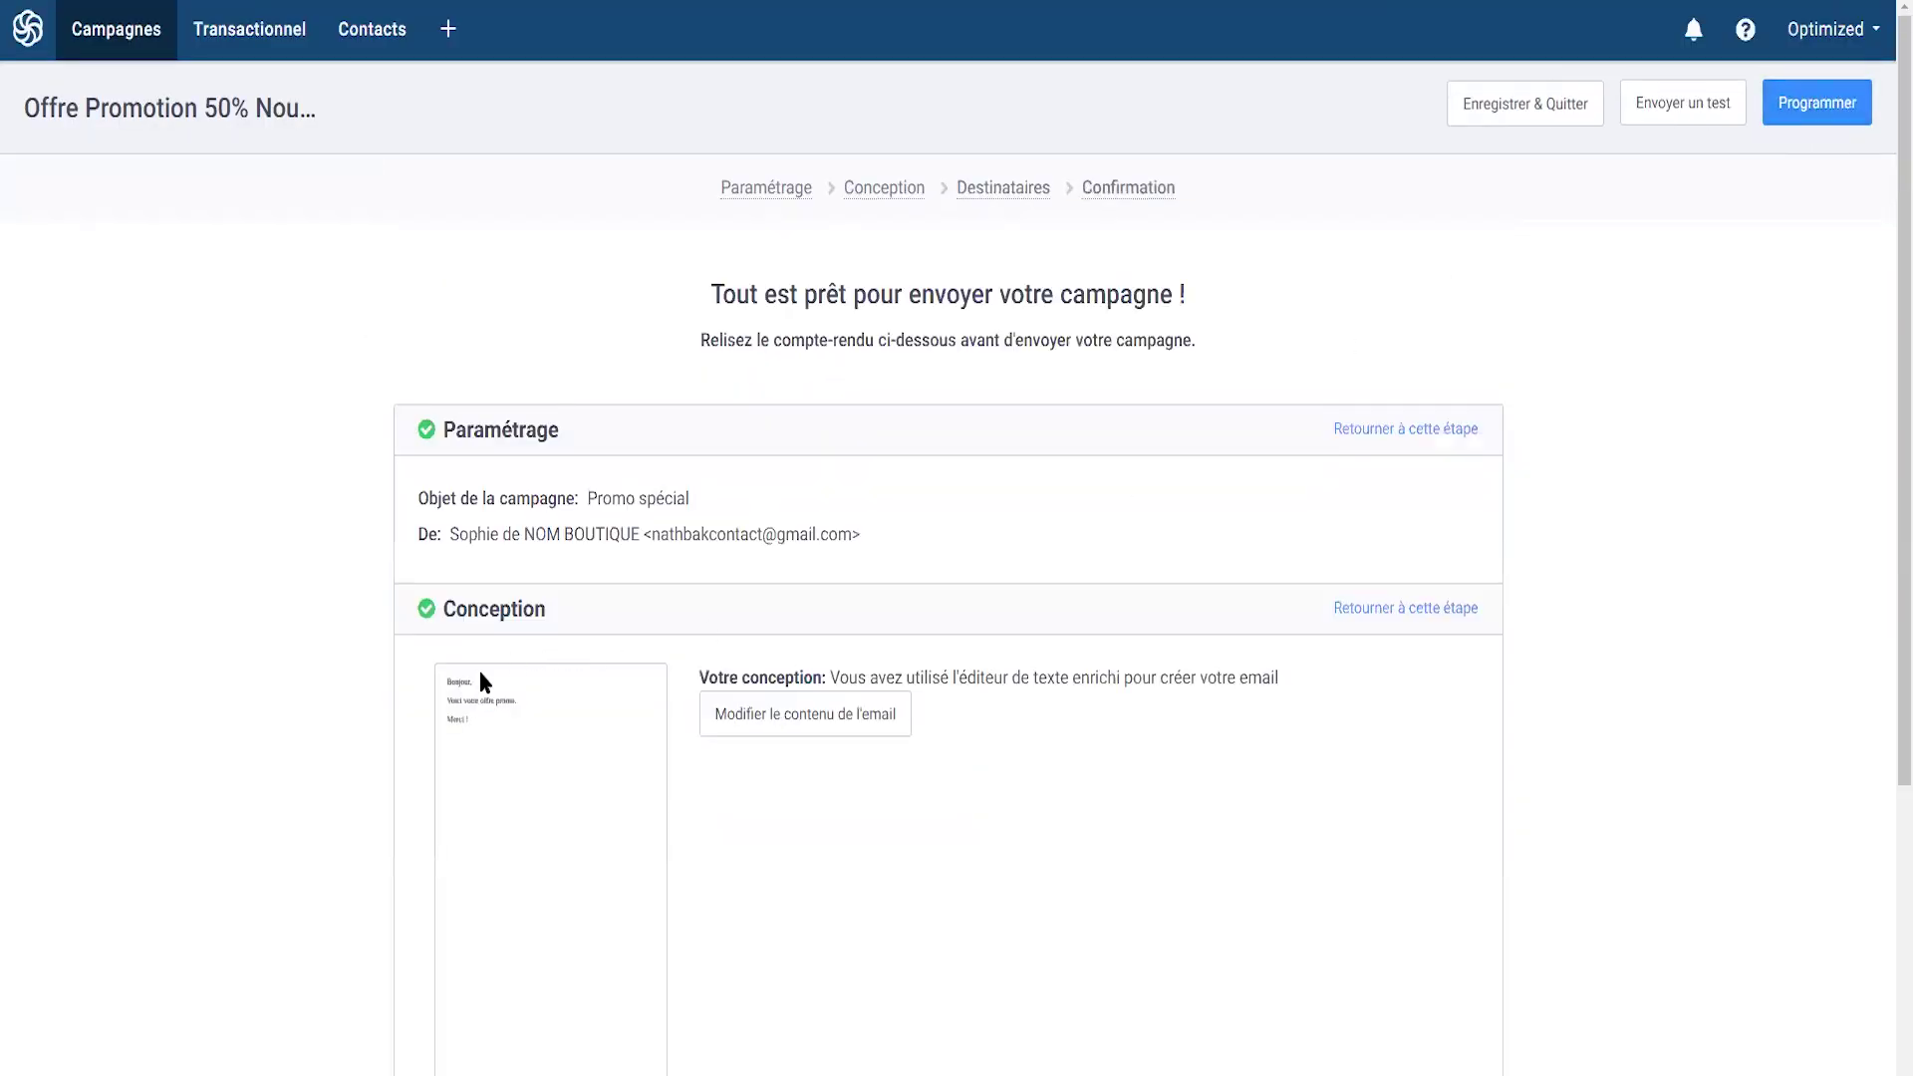
pyautogui.scroll(-3, 819, 697)
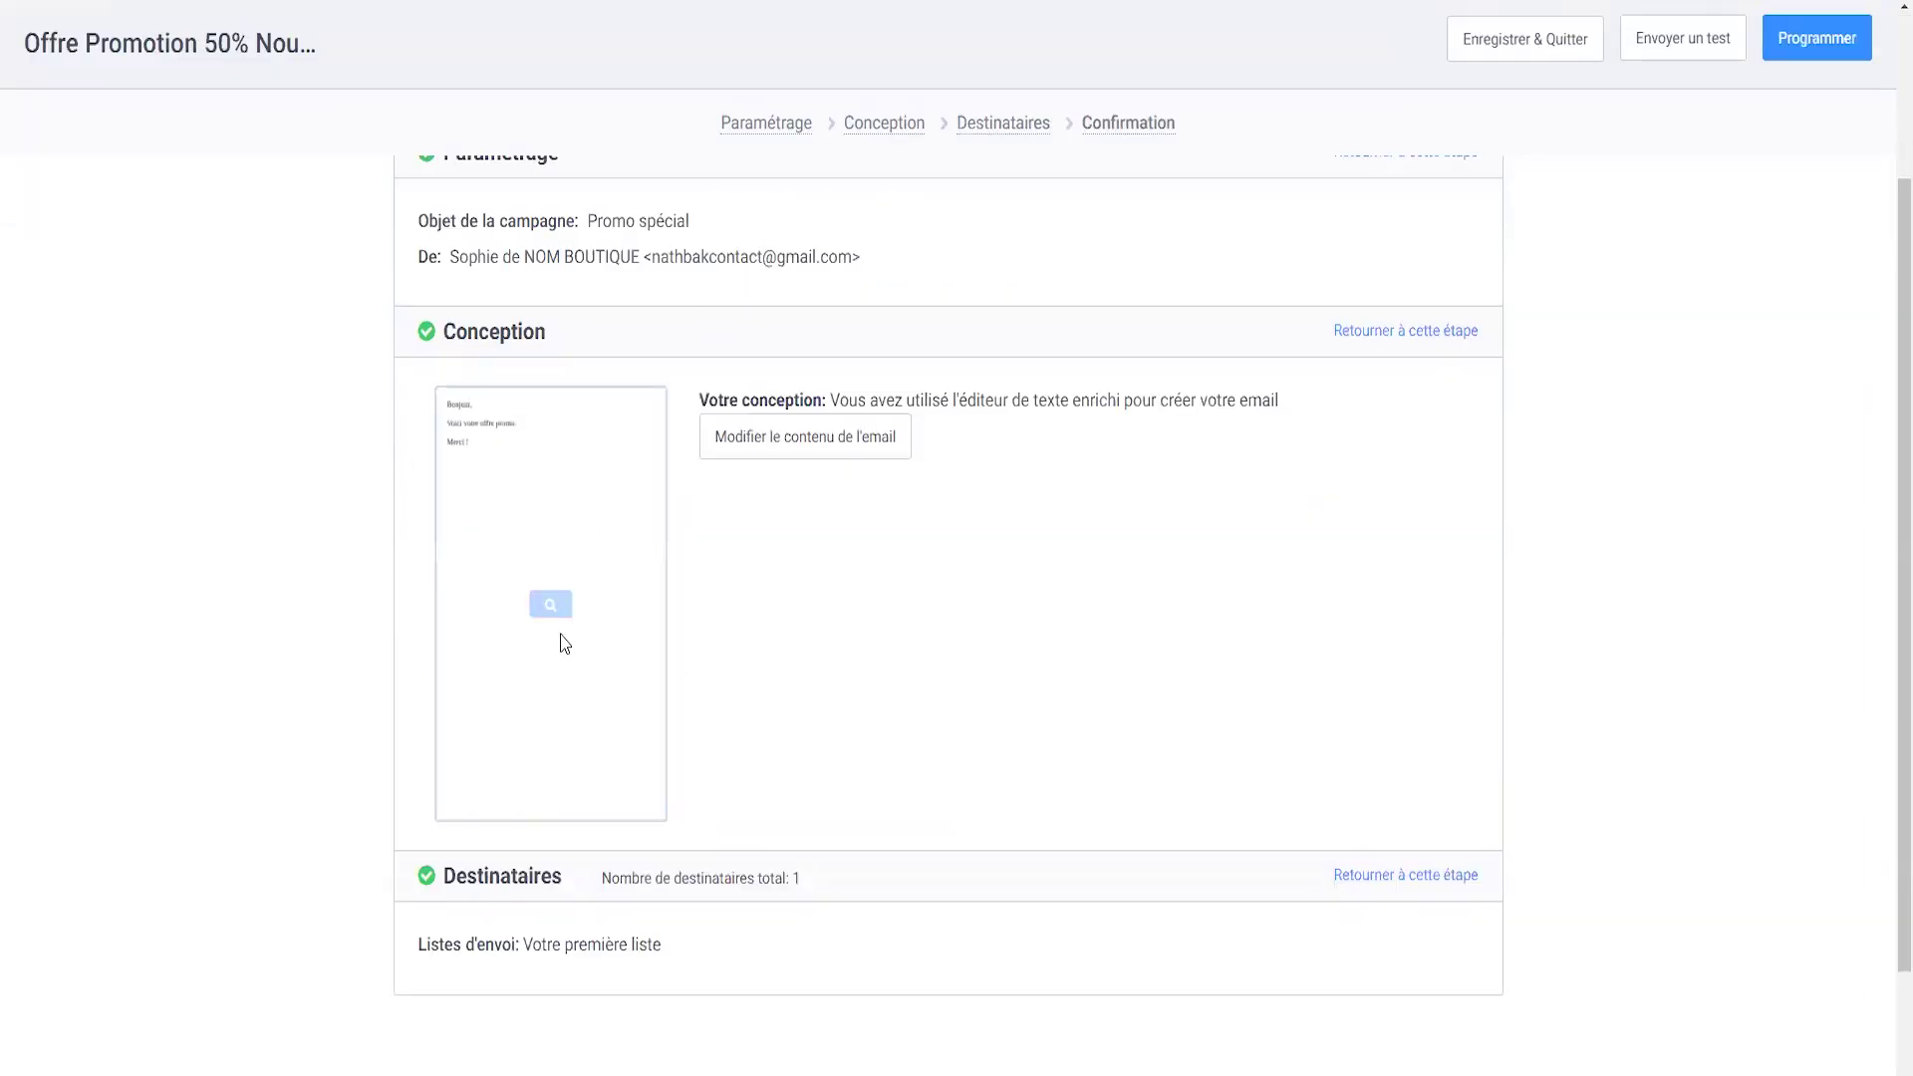
pyautogui.scroll(-2, 684, 641)
pyautogui.scroll(5, 669, 725)
pyautogui.click(1831, 99)
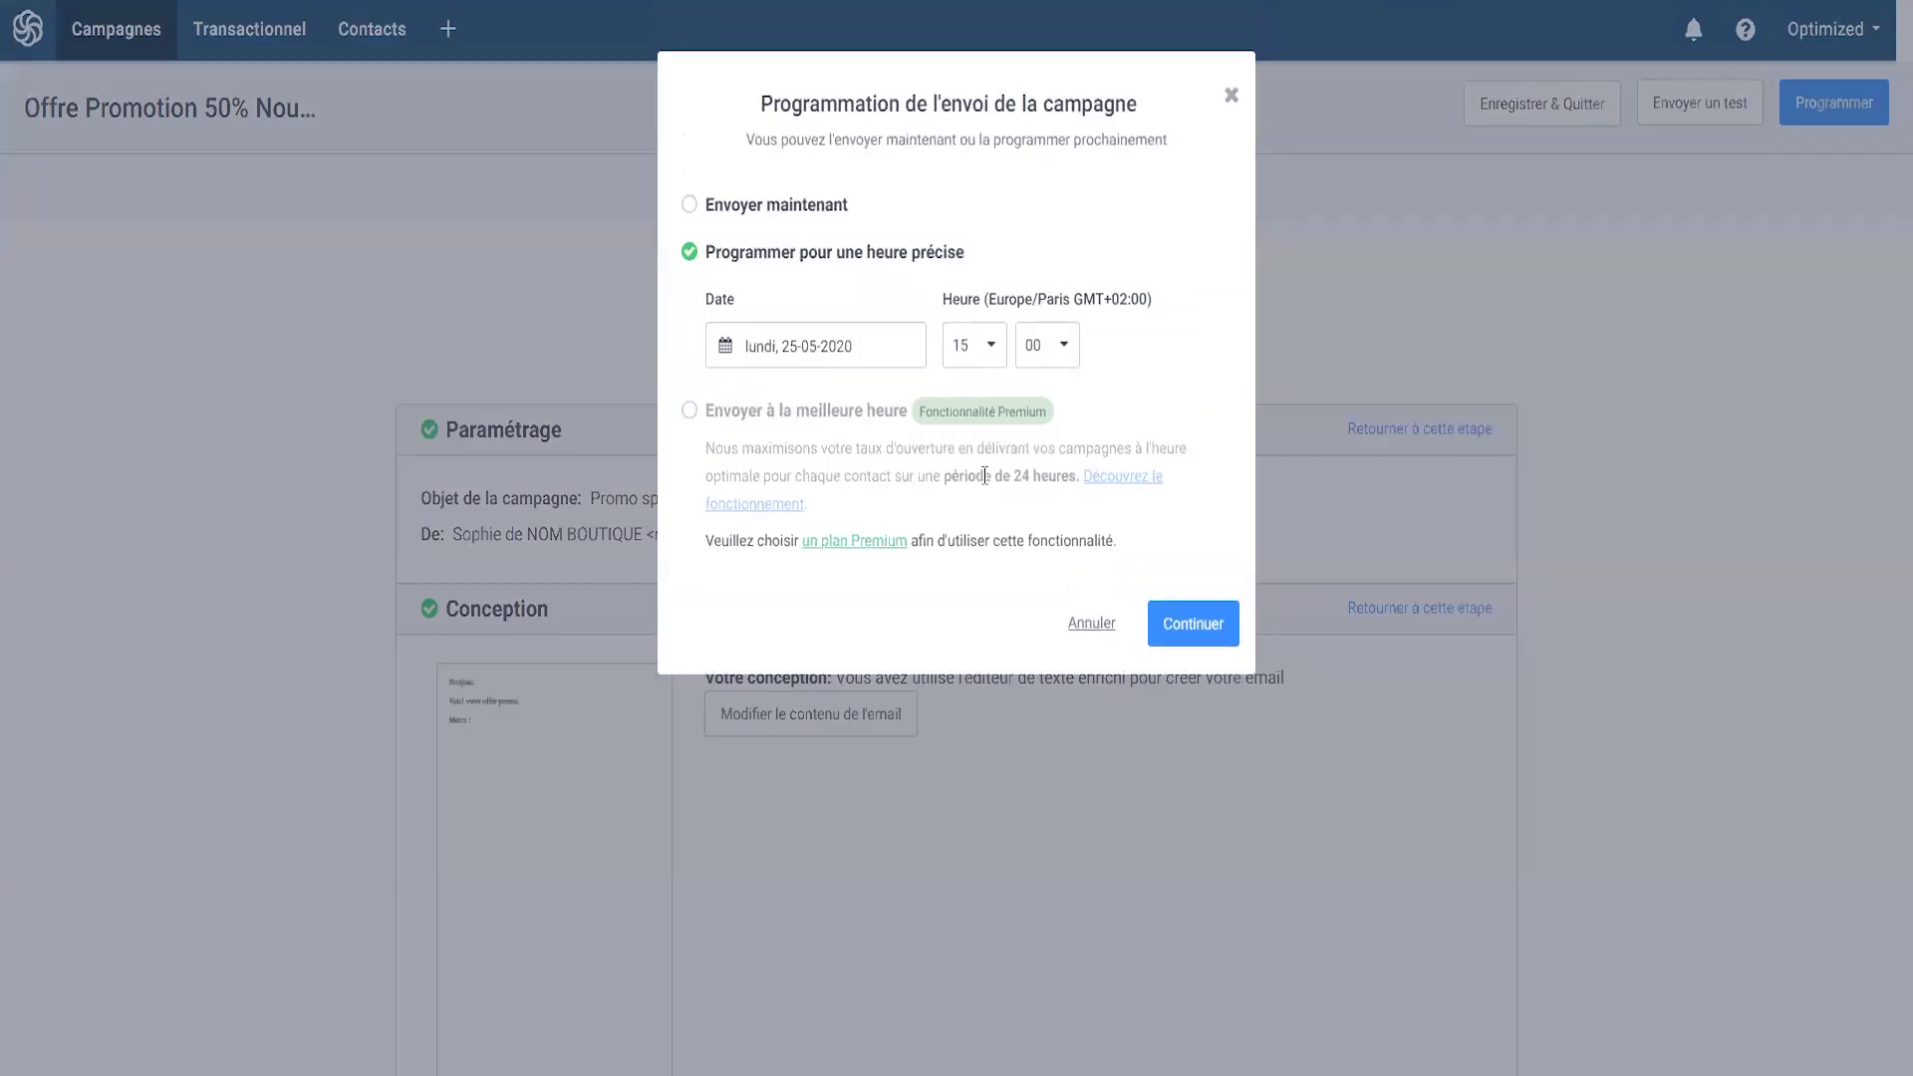
pyautogui.click(718, 209)
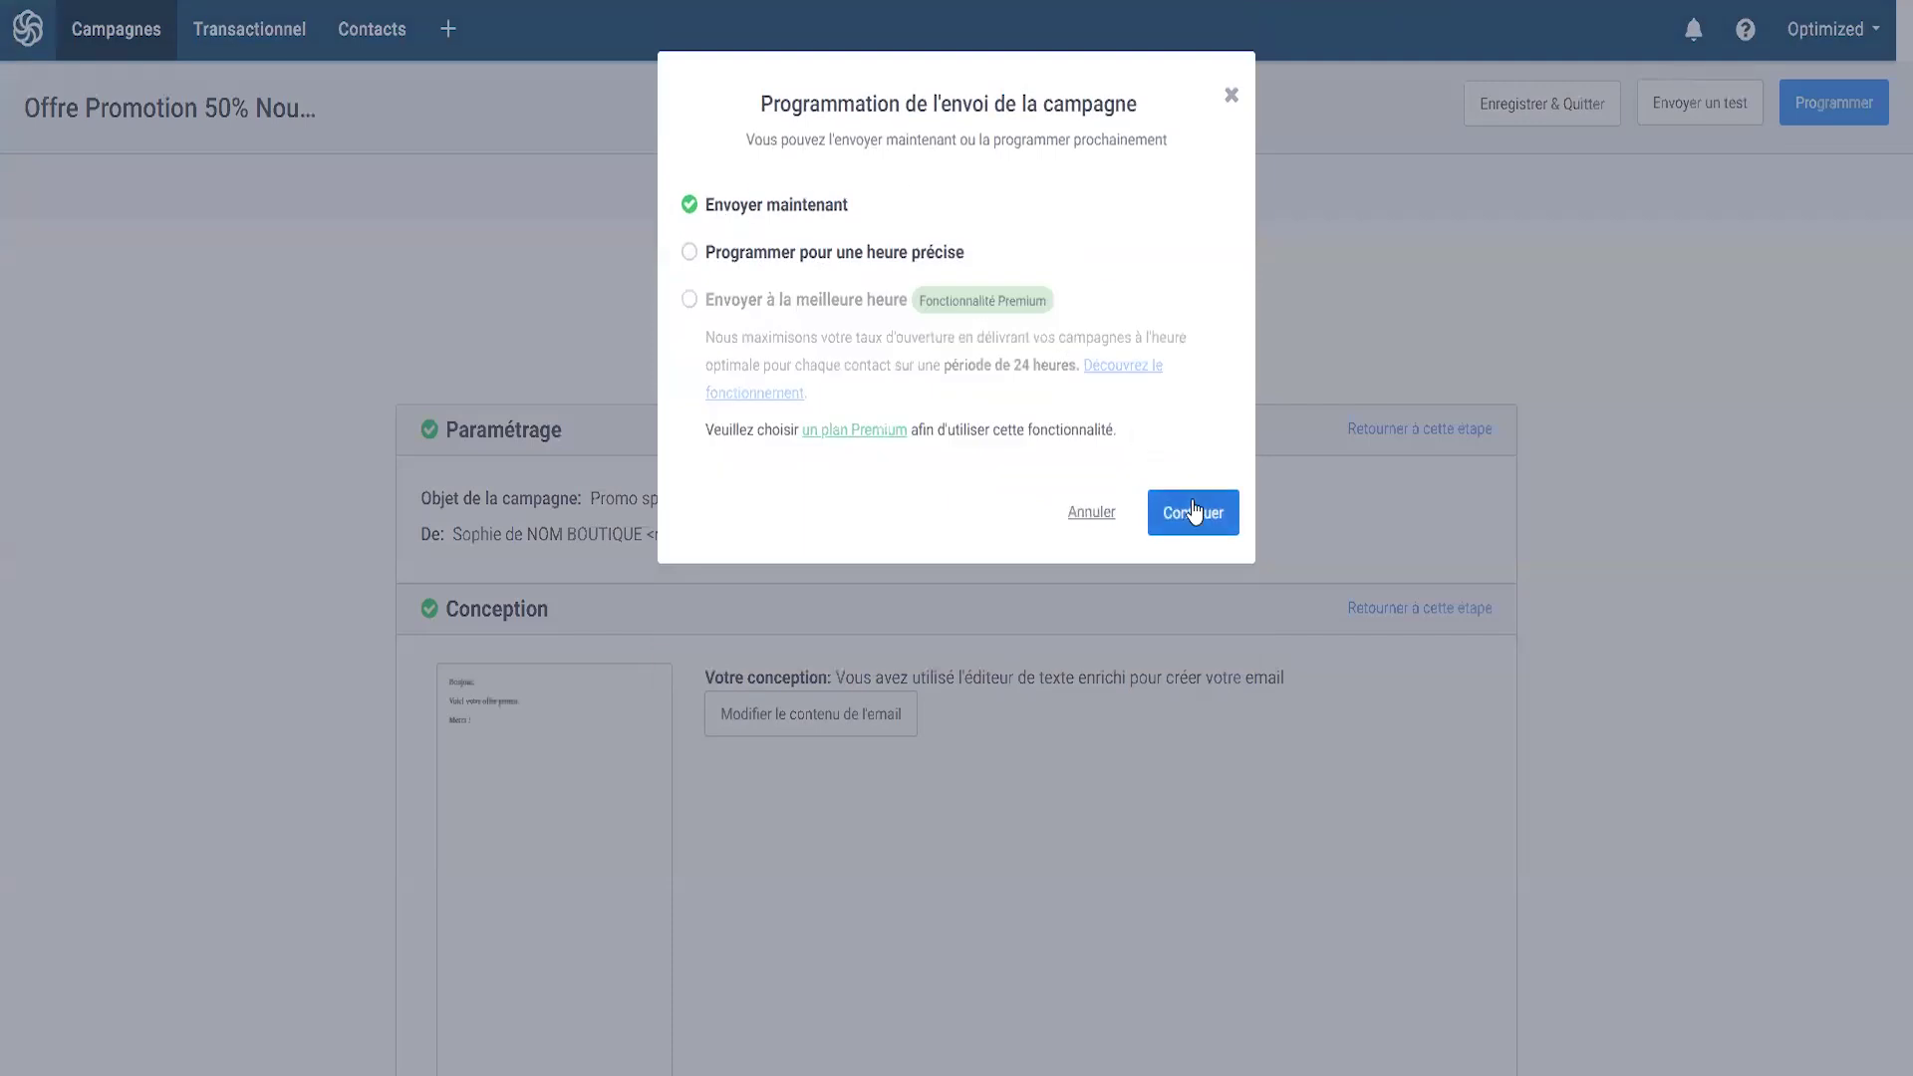
pyautogui.click(703, 252)
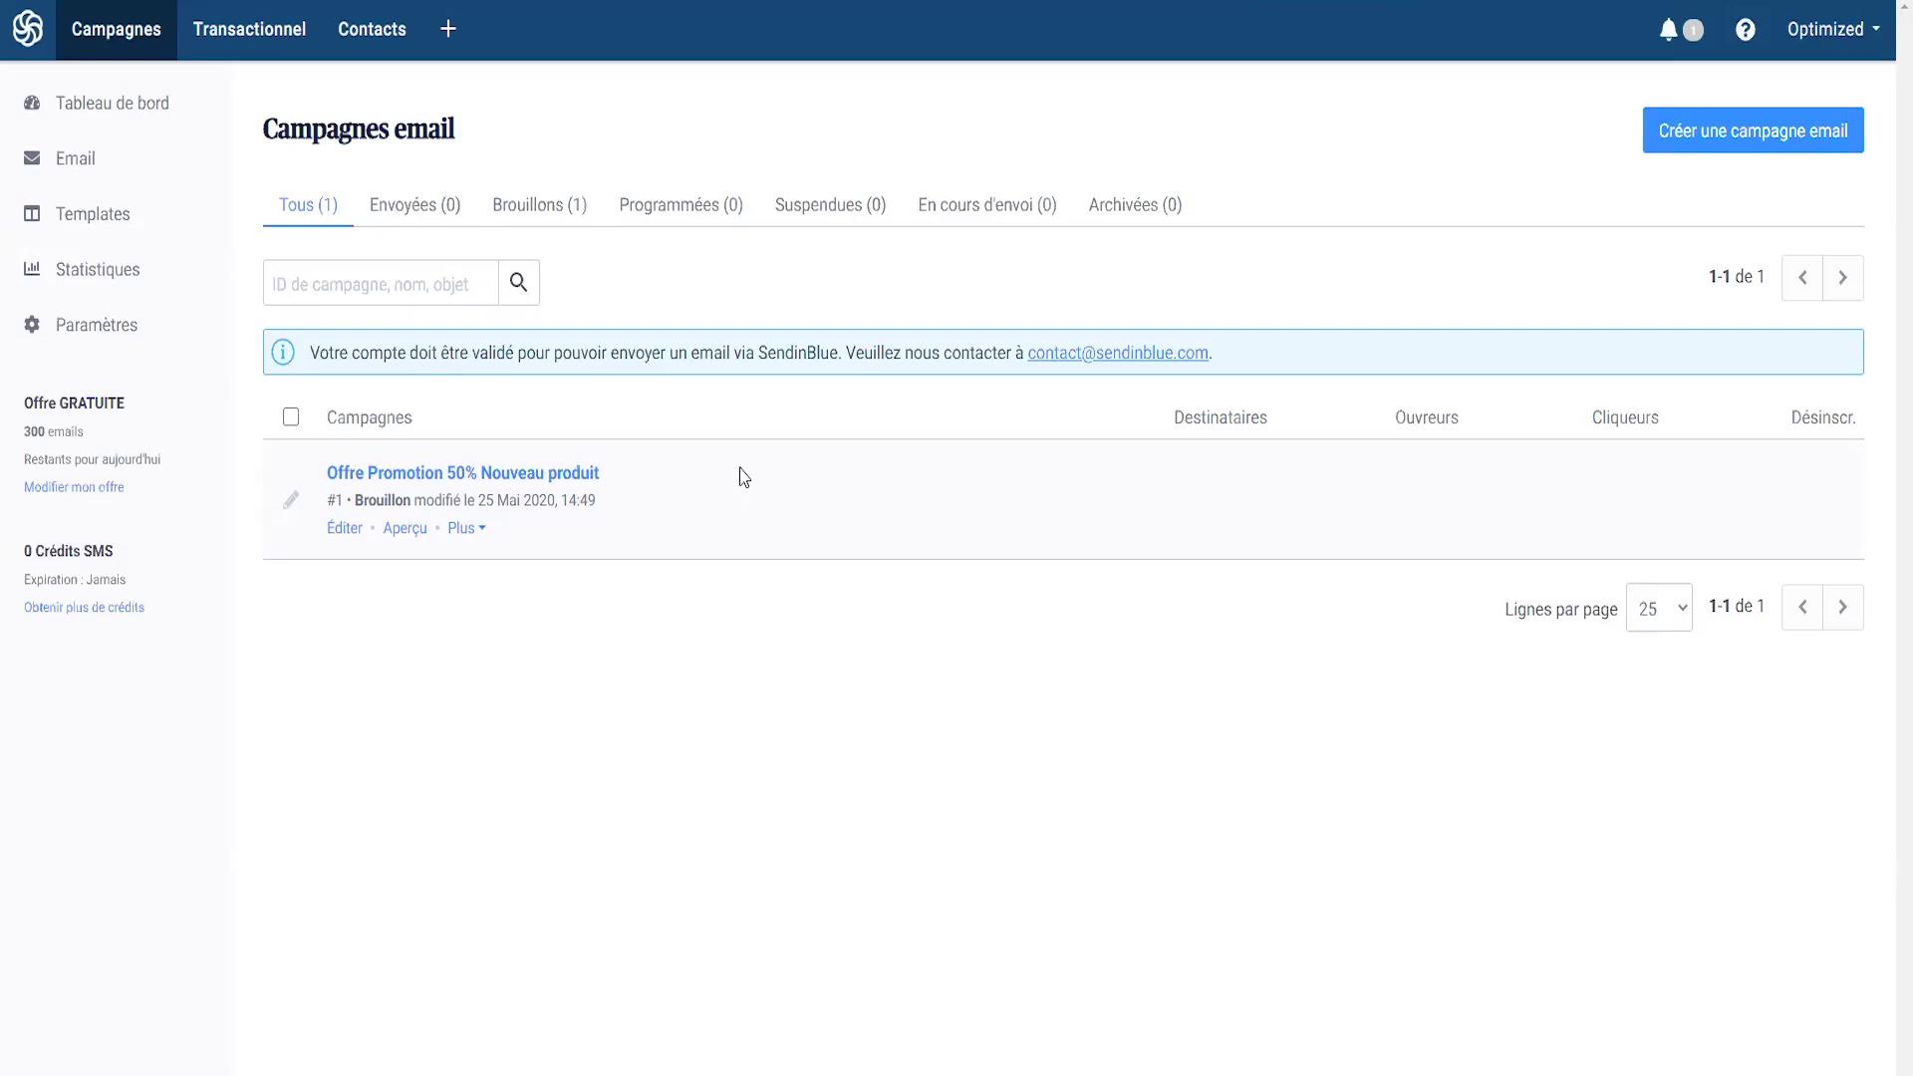
# - Read the account validation notice, then start Importez tous vos contacts from the dashboard
pyautogui.moveTo(308, 353); pyautogui.dragTo(618, 356)
pyautogui.click(671, 358)
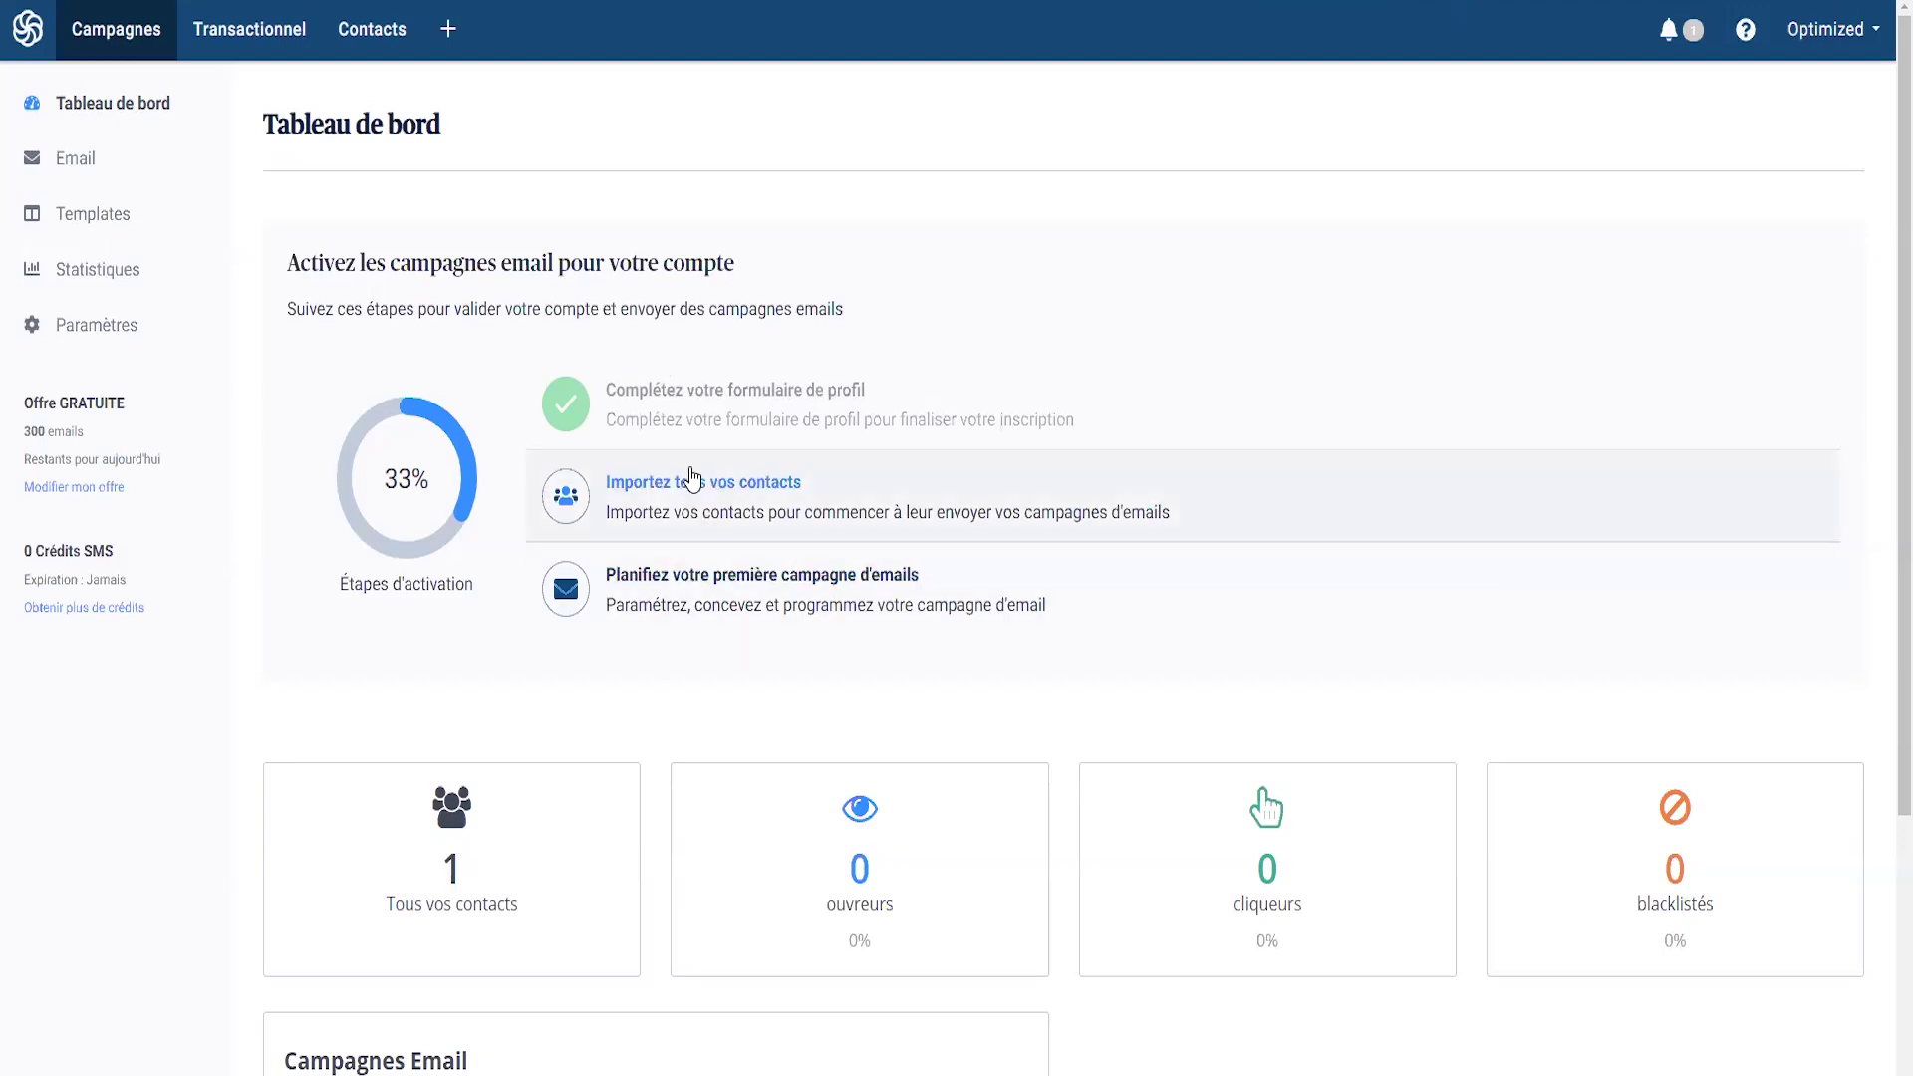
pyautogui.click(605, 483)
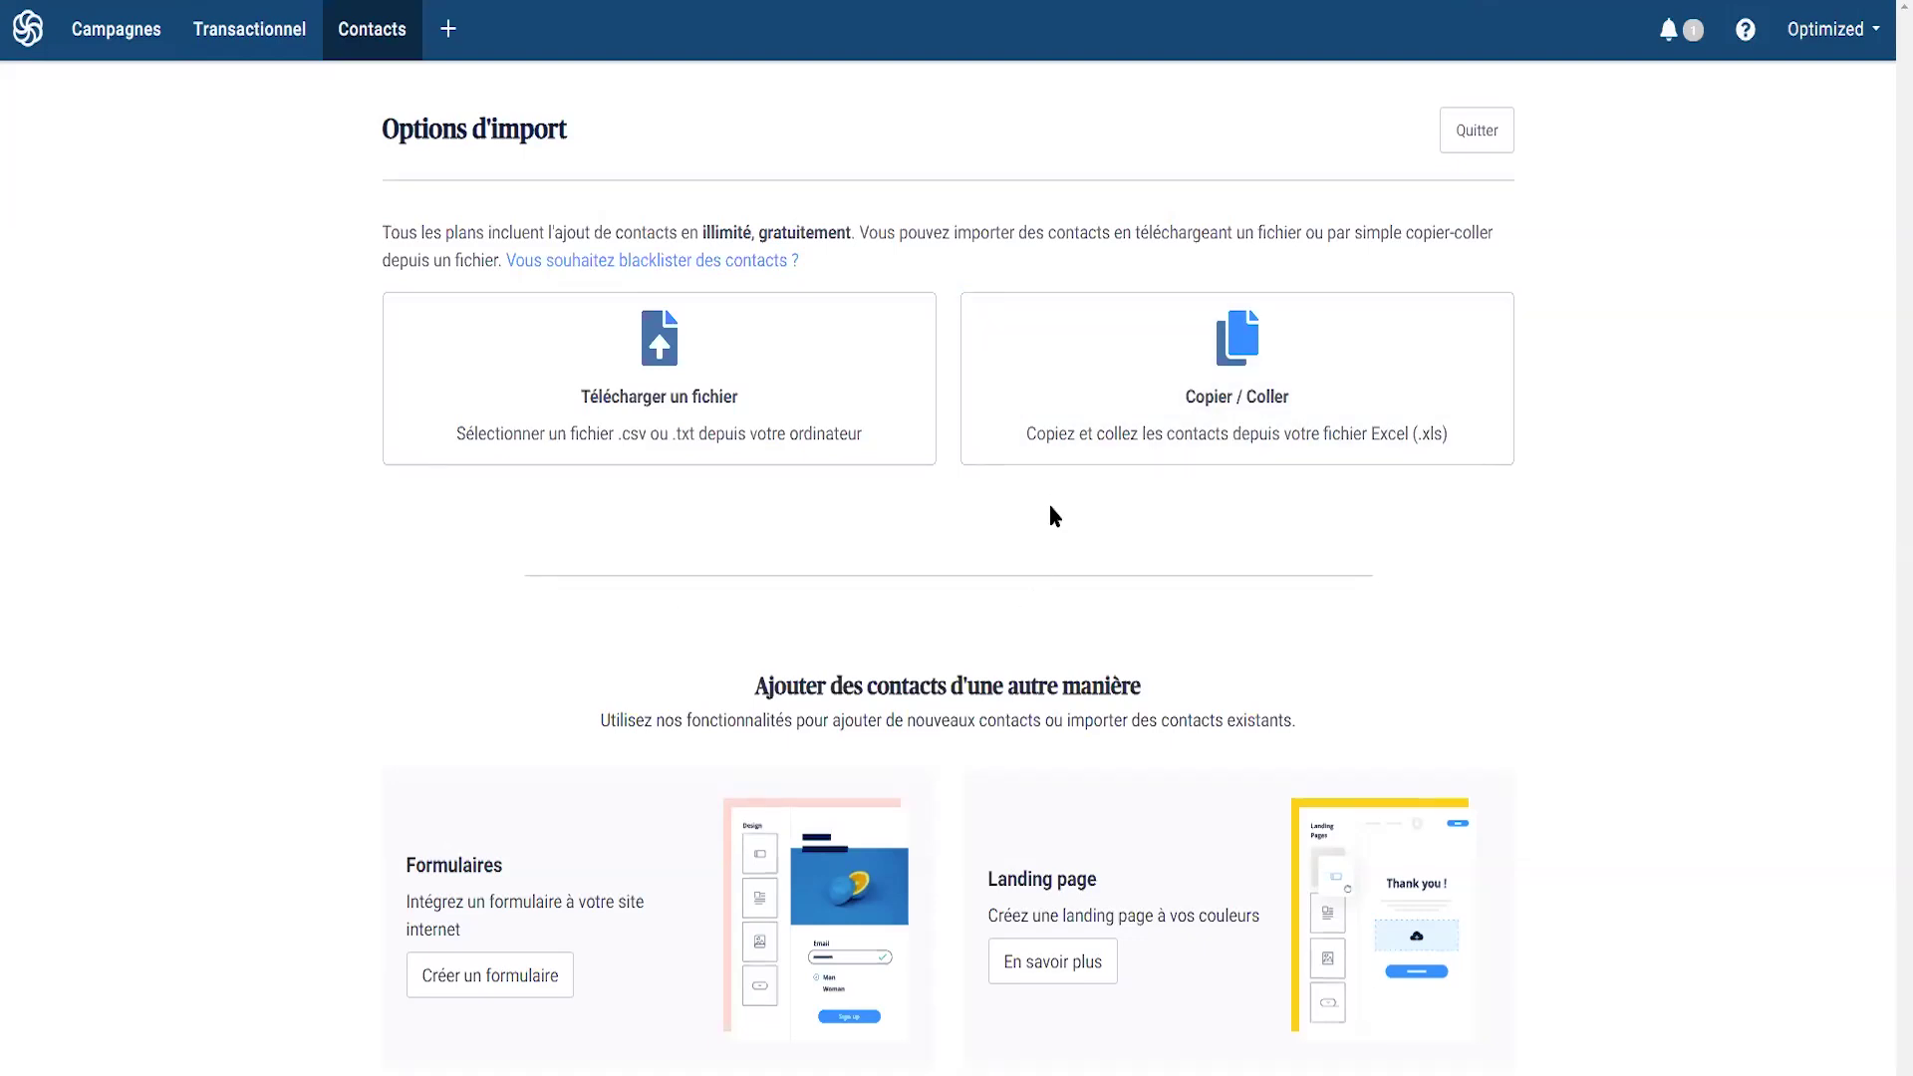
# - Paste a contact's e-mail and name via Copier / Coller and verify the data
pyautogui.click(1182, 384)
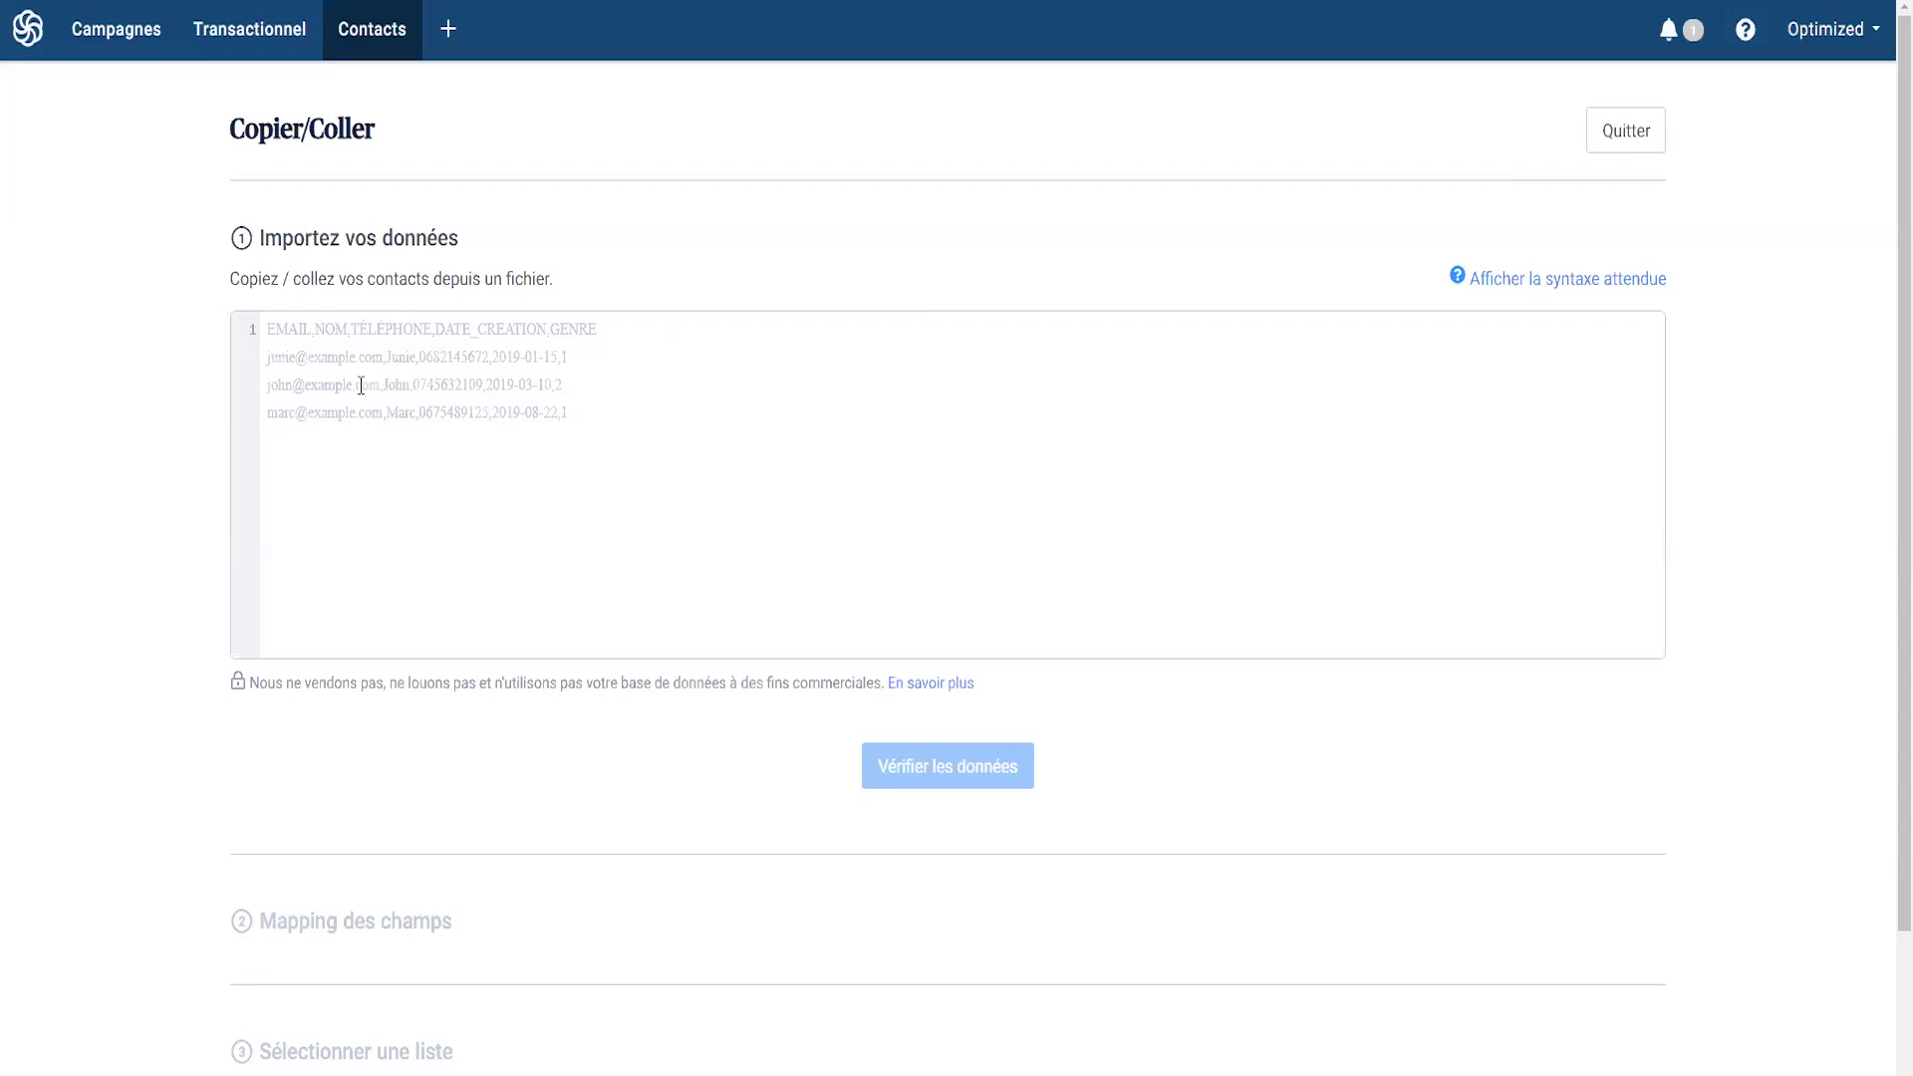
pyautogui.hotkey('ctrl', 'v')
pyautogui.write(',Nath')
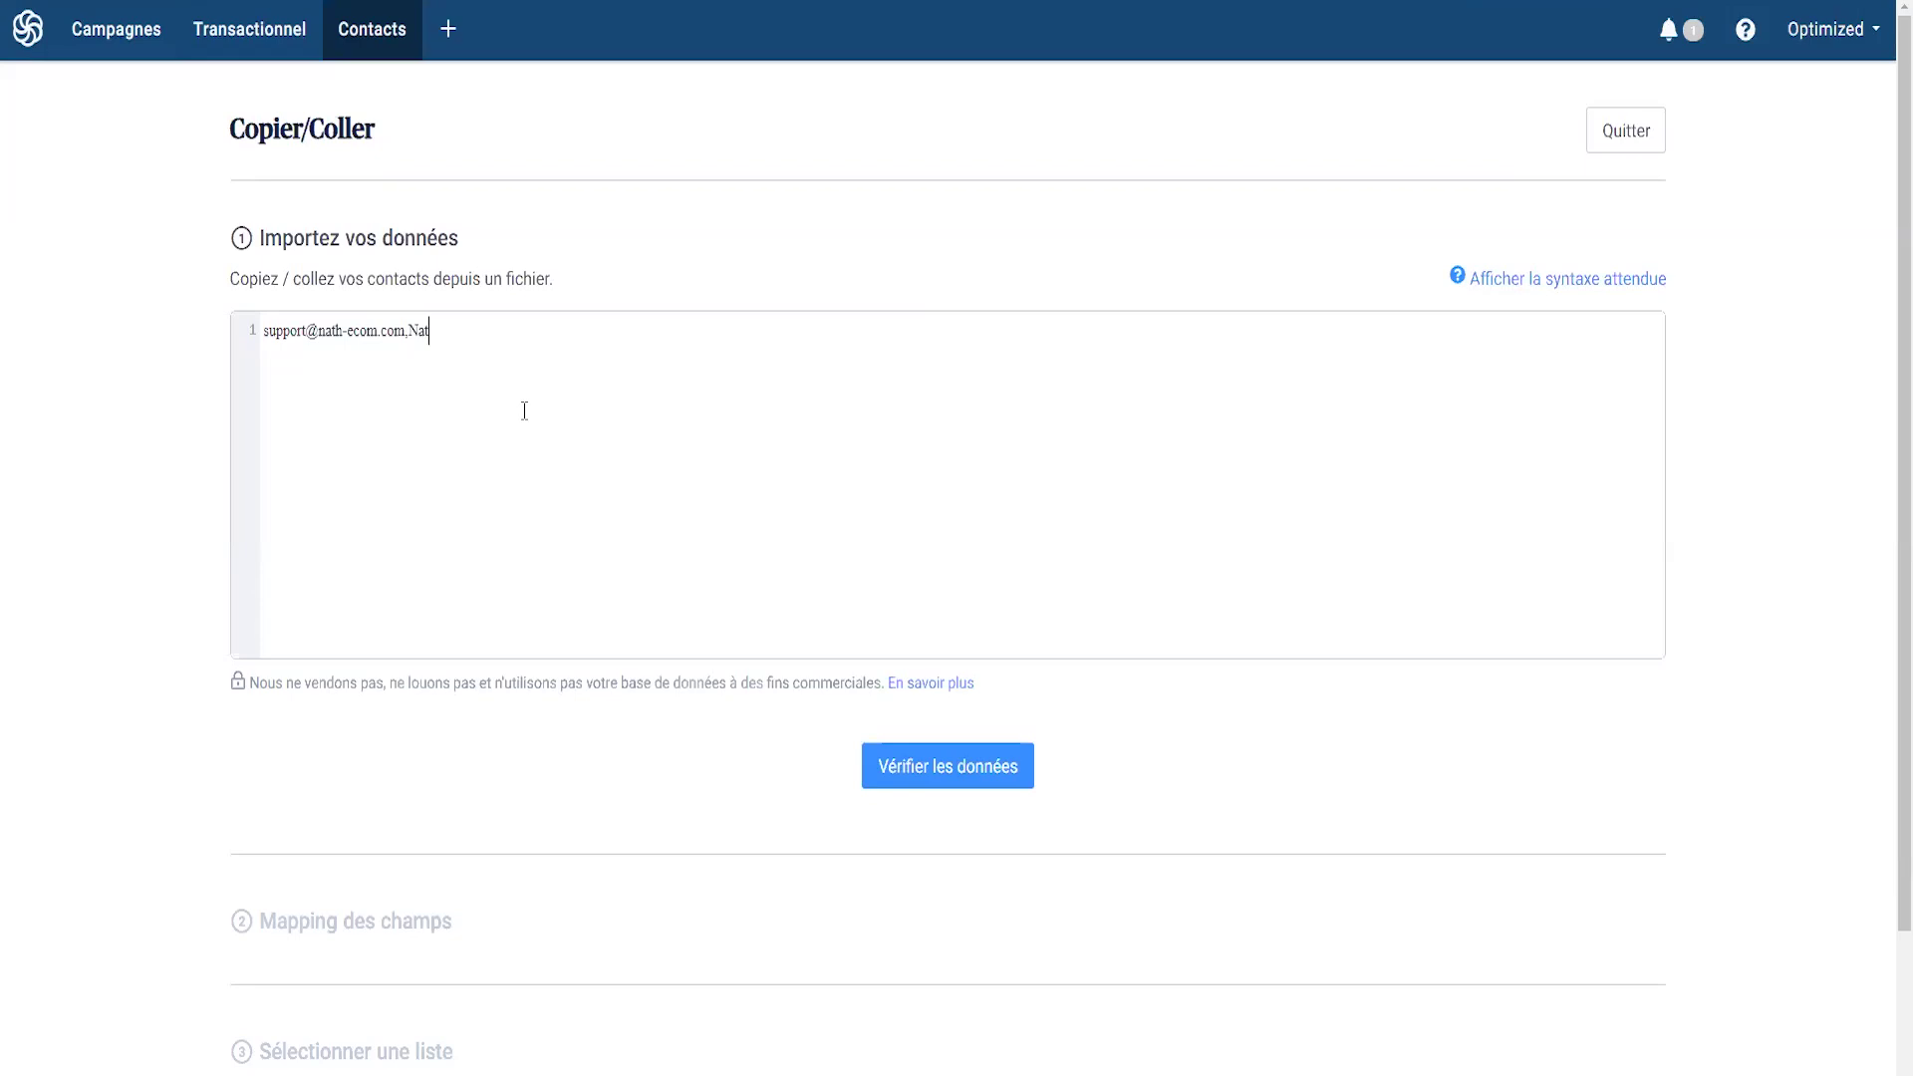
pyautogui.click(937, 776)
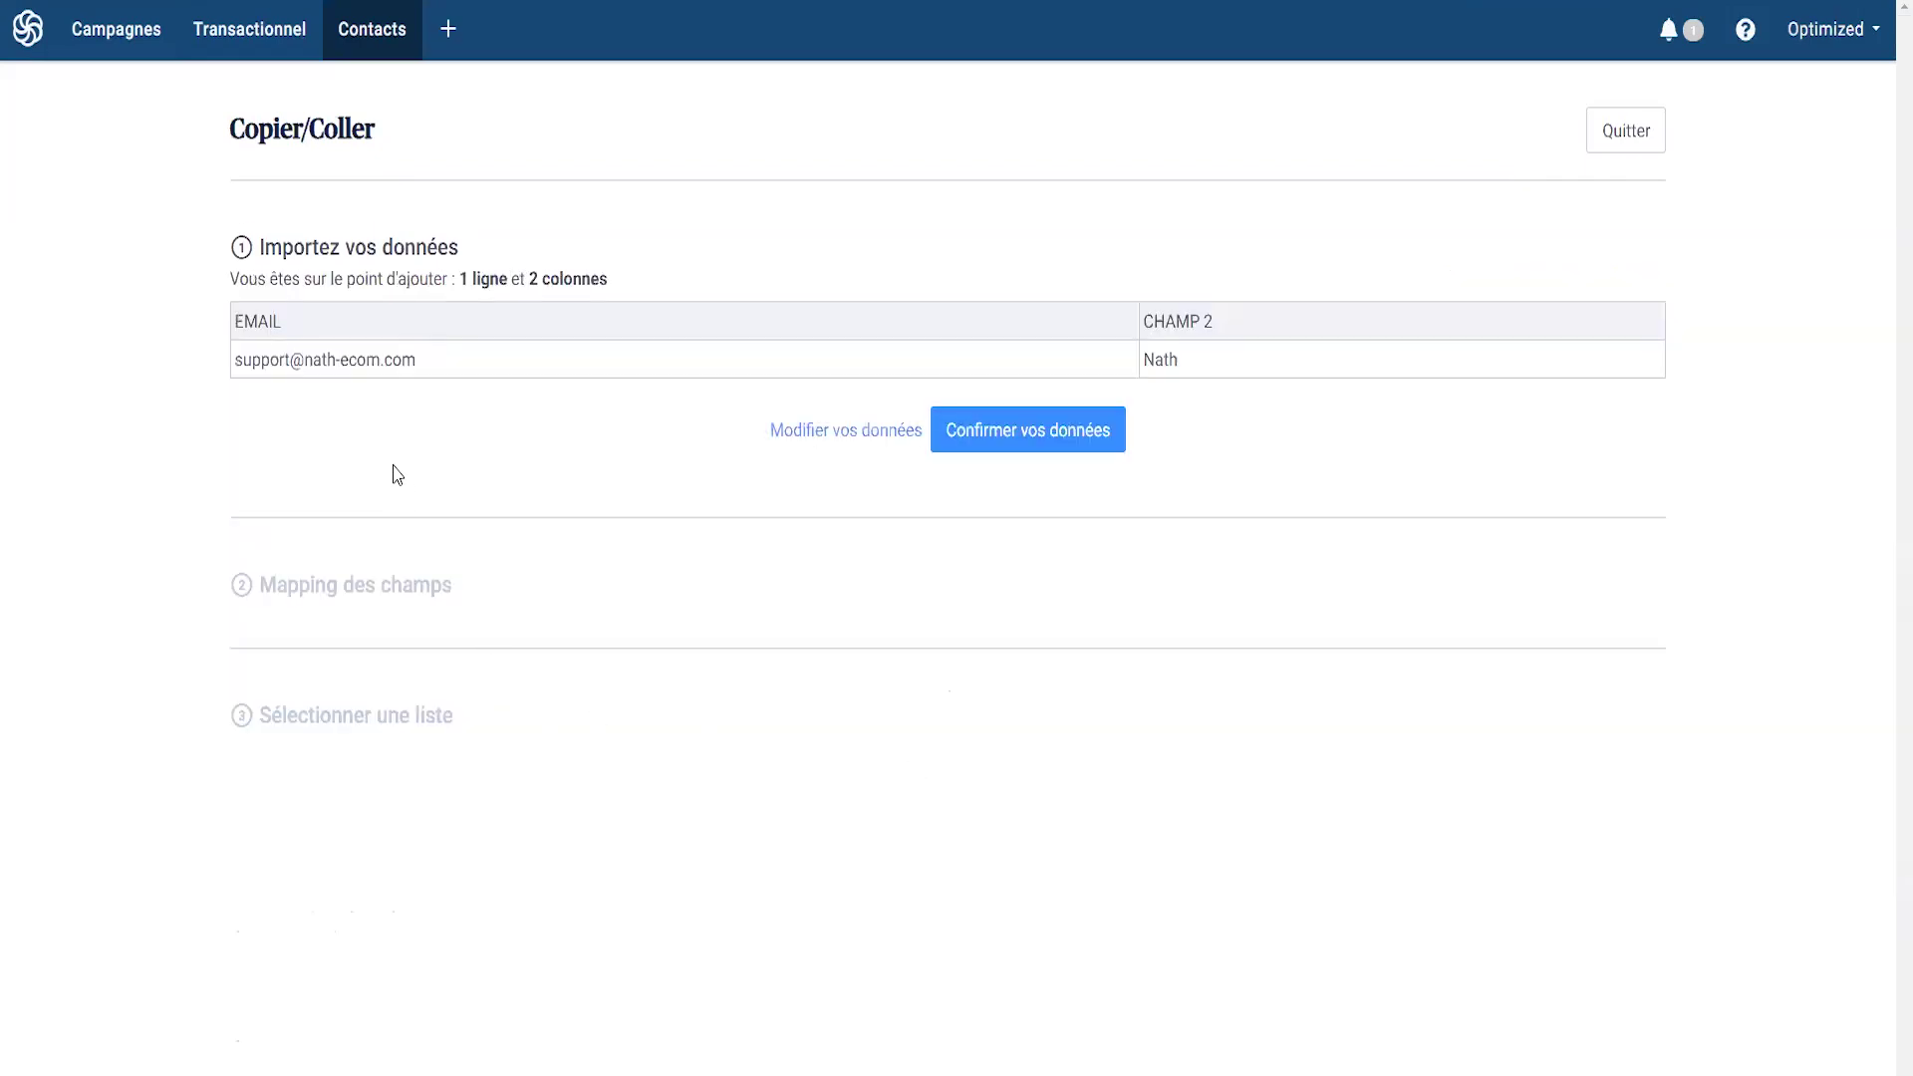
pyautogui.moveTo(245, 365); pyautogui.dragTo(777, 366)
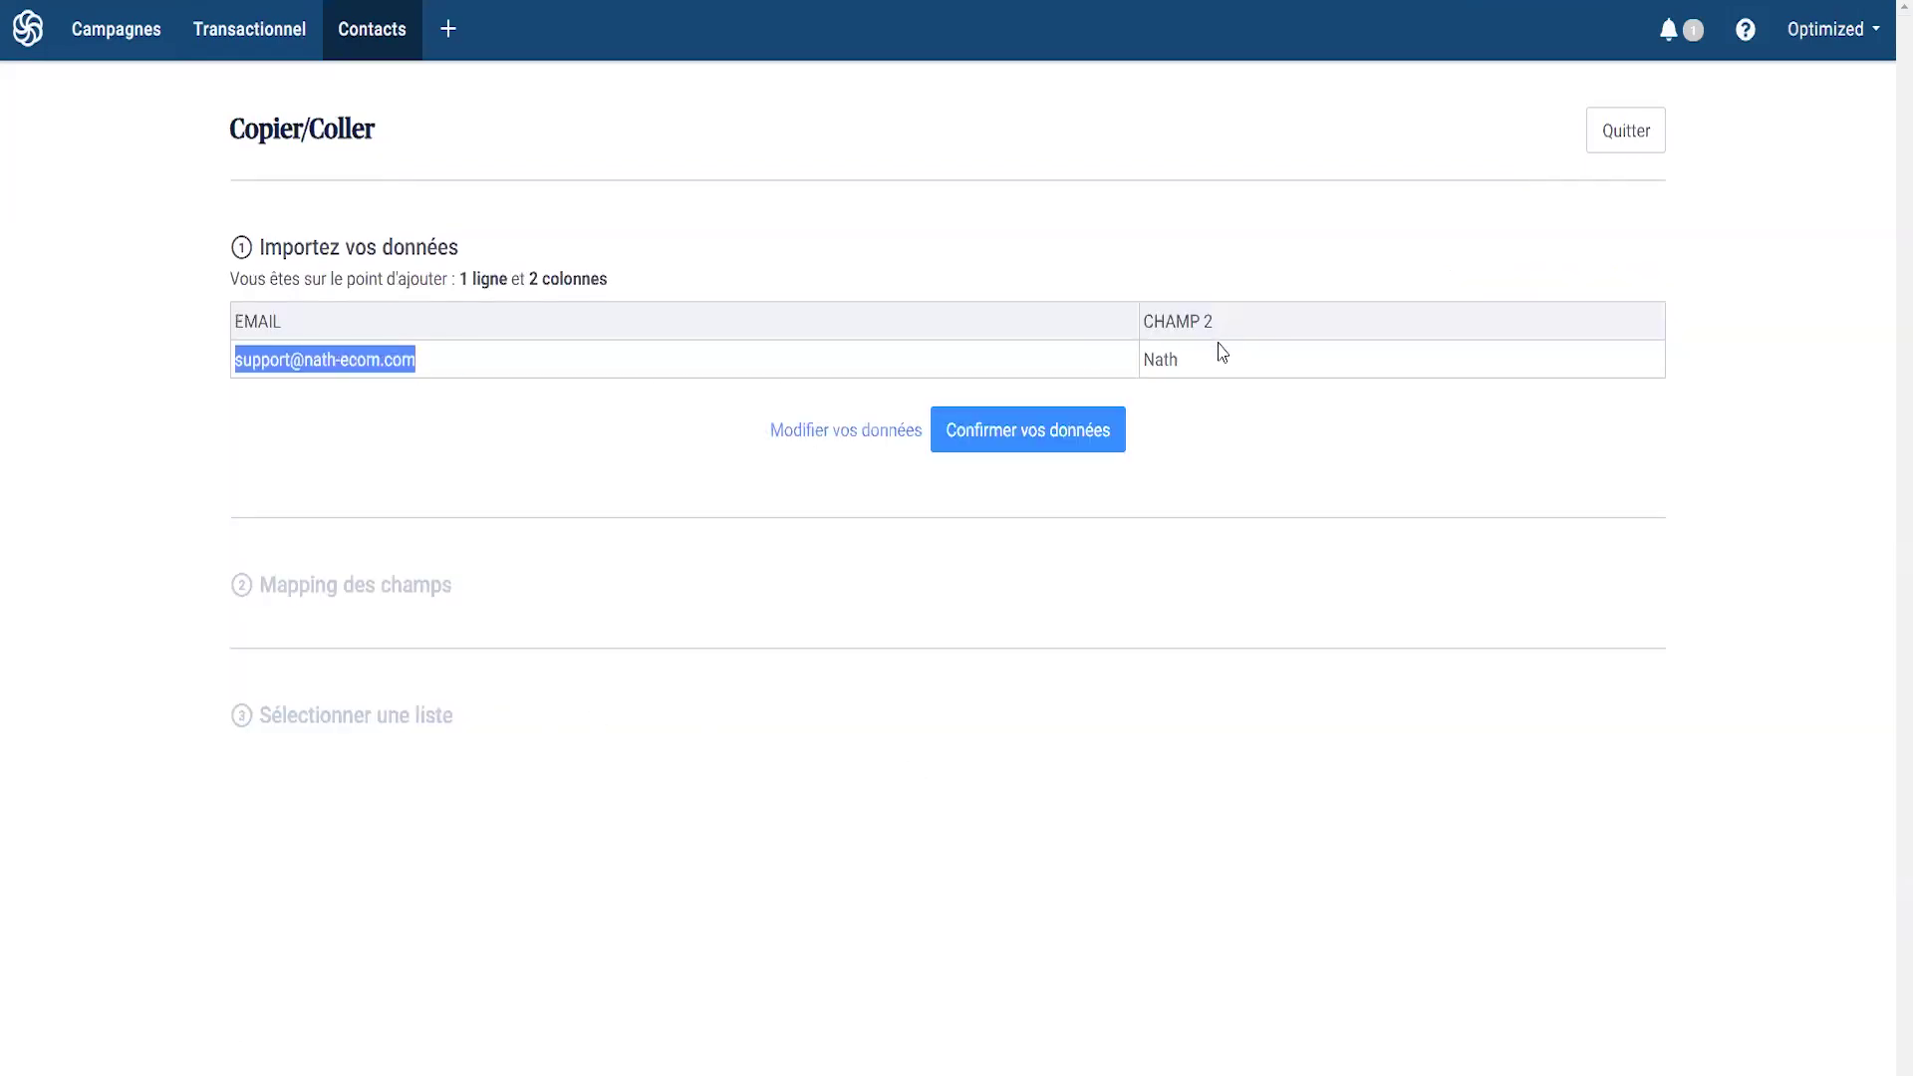
pyautogui.click(1031, 441)
# - Map column 2 to NOM and import into Votre première liste with opt-in certified
pyautogui.click(1316, 743)
pyautogui.click(1260, 777)
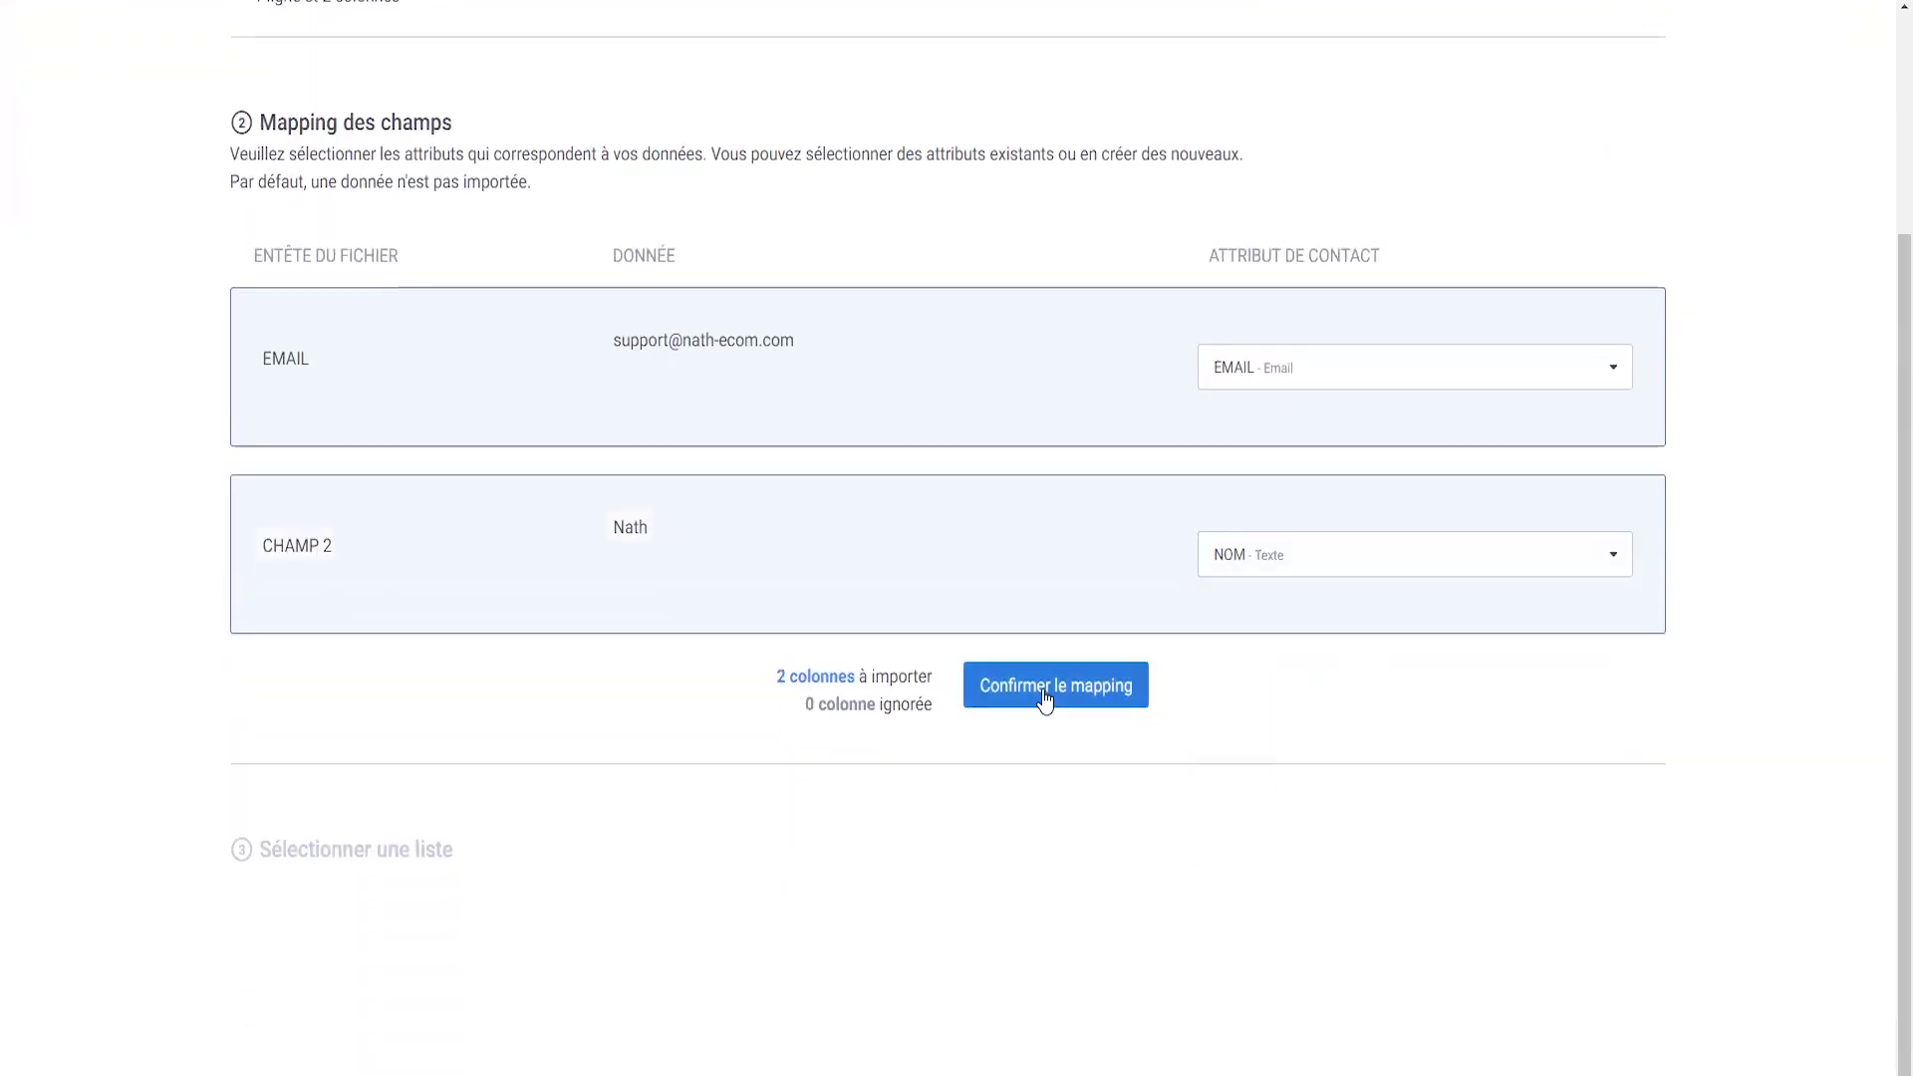
pyautogui.click(1047, 694)
pyautogui.click(251, 800)
pyautogui.click(1016, 905)
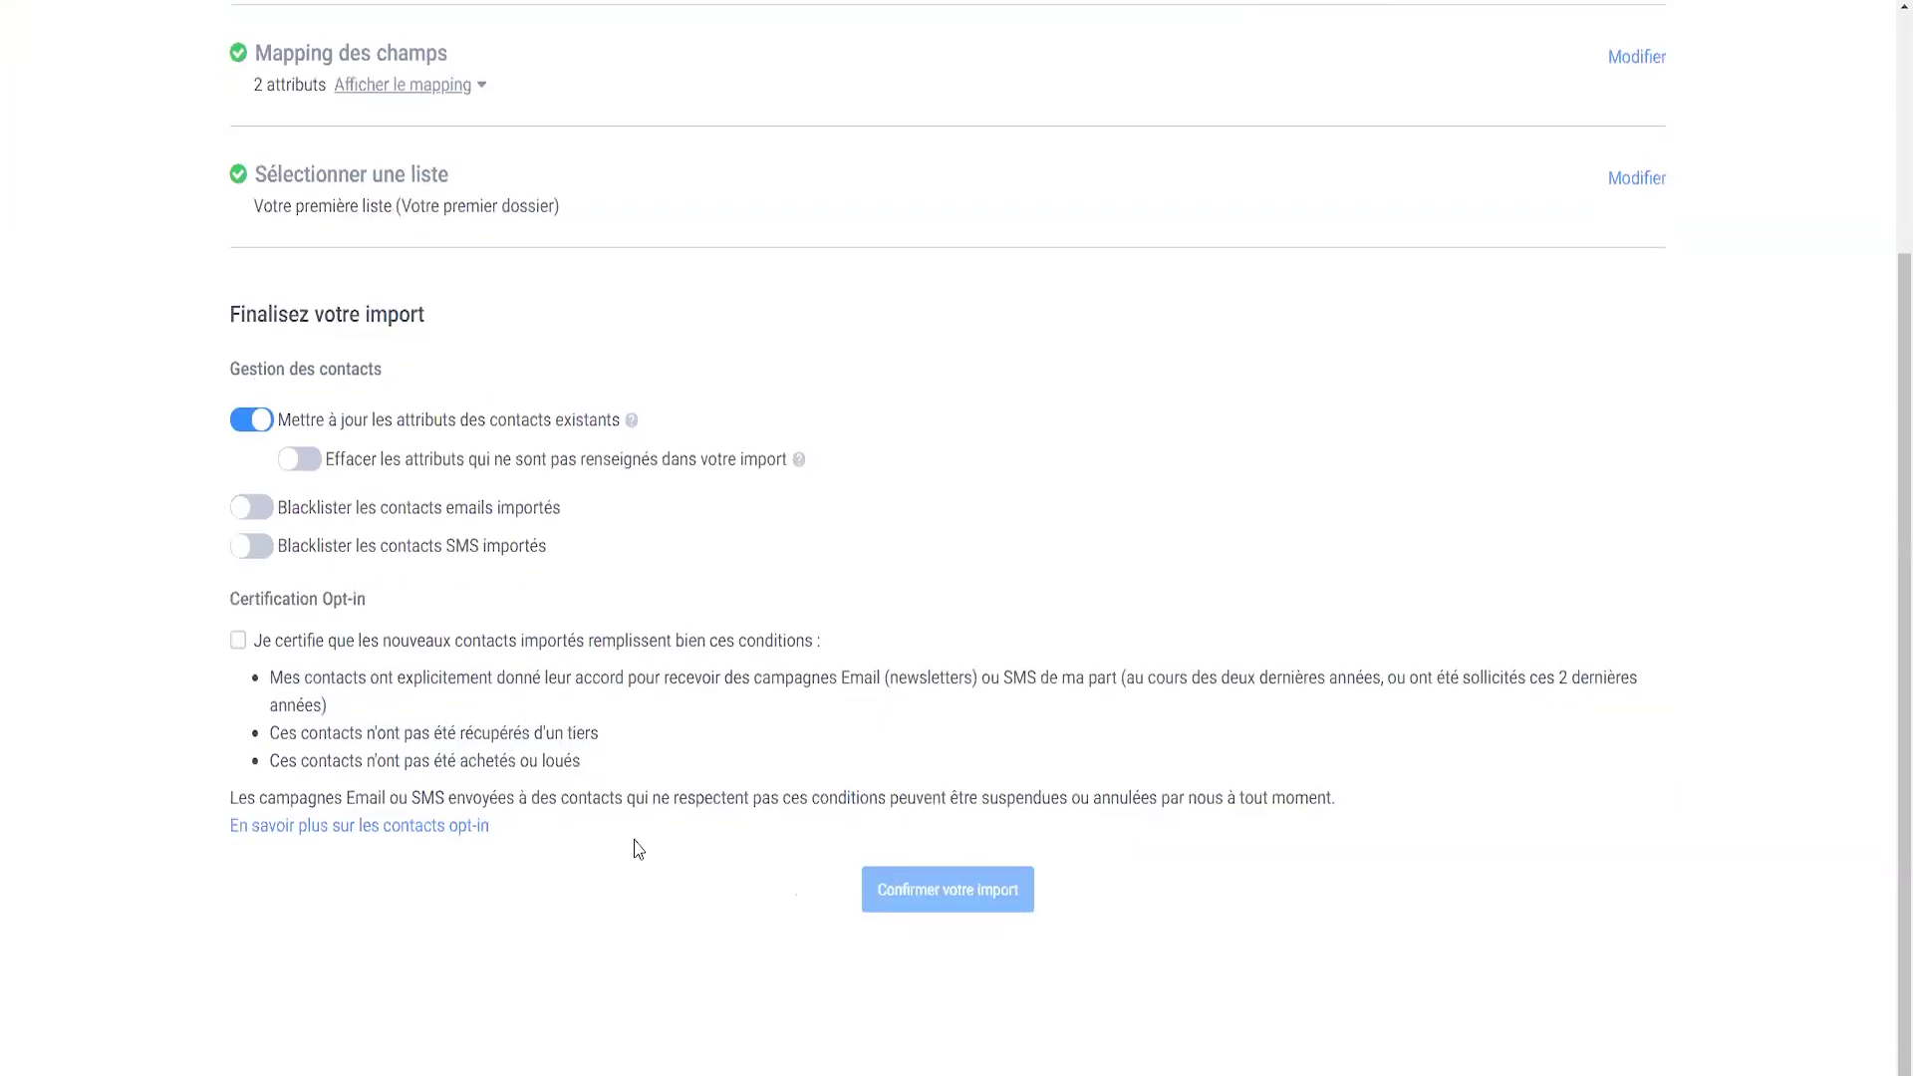
pyautogui.click(238, 641)
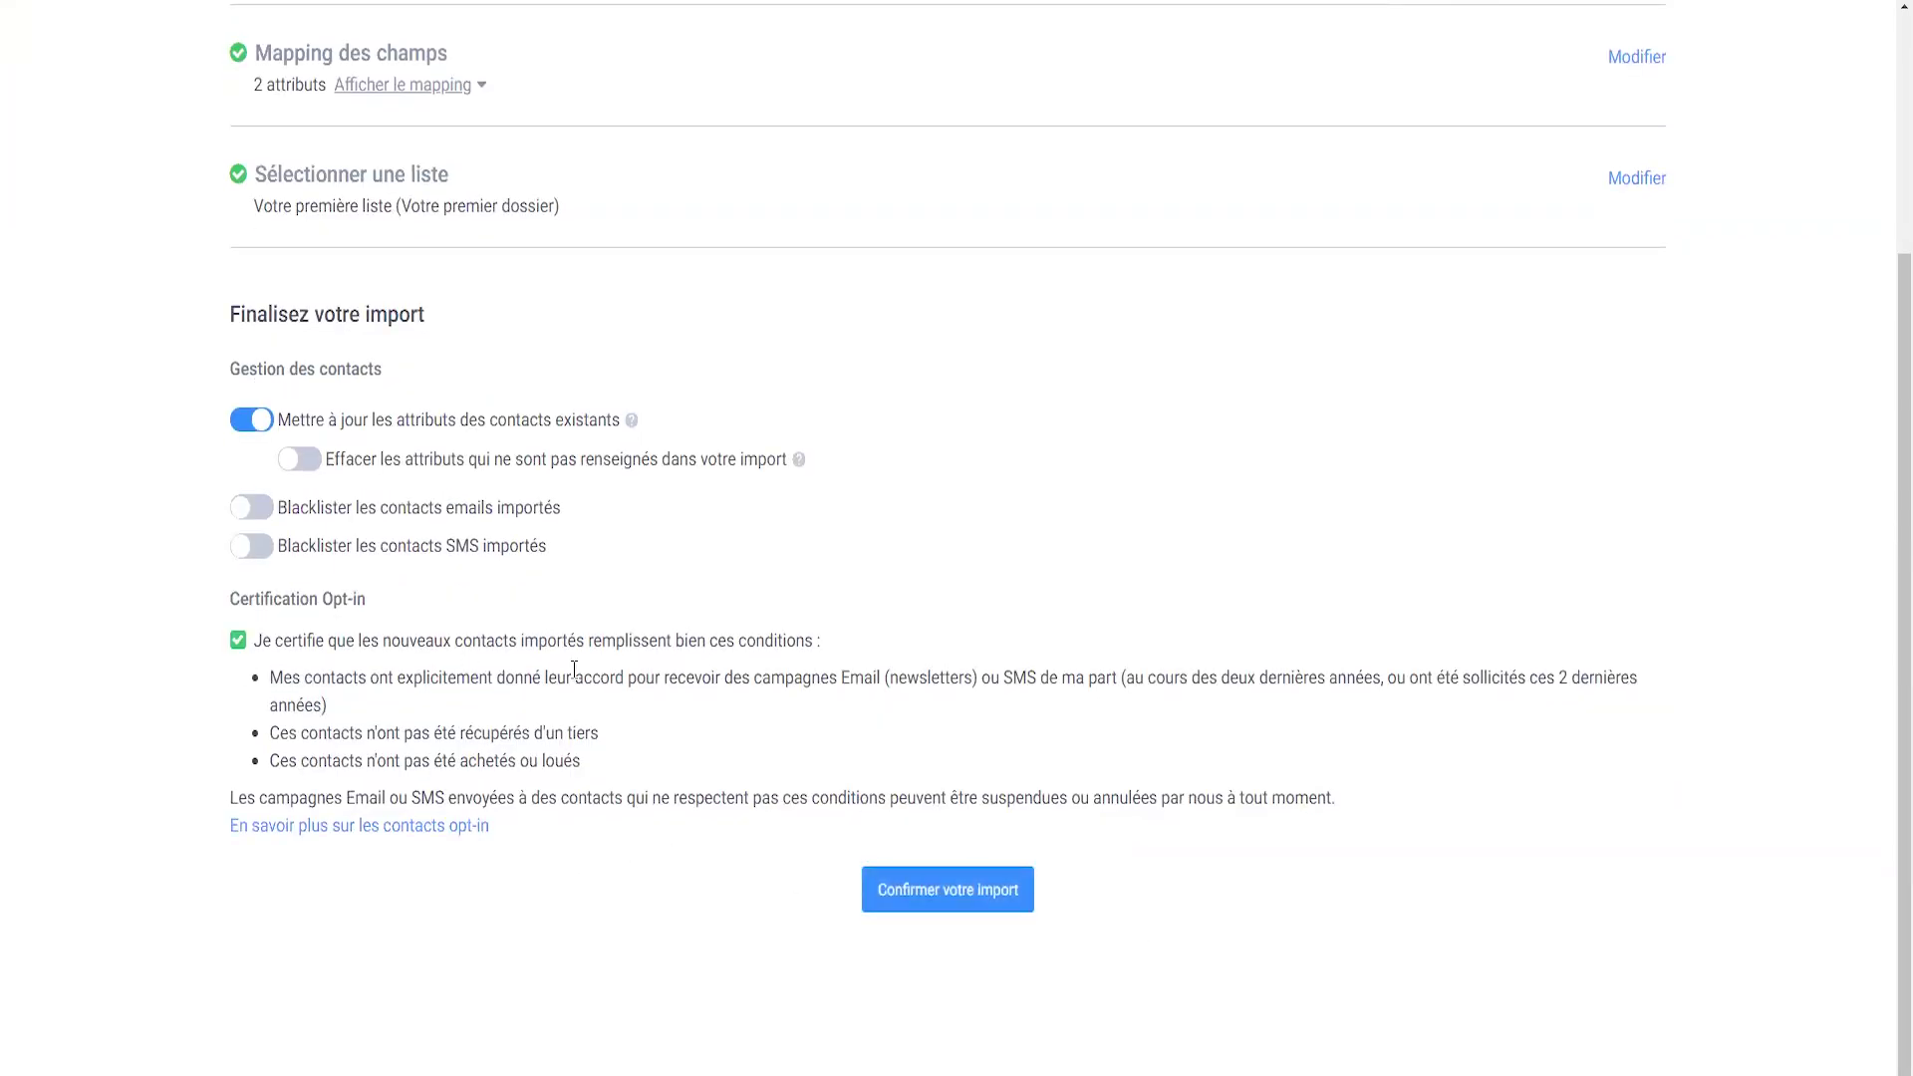
pyautogui.click(961, 897)
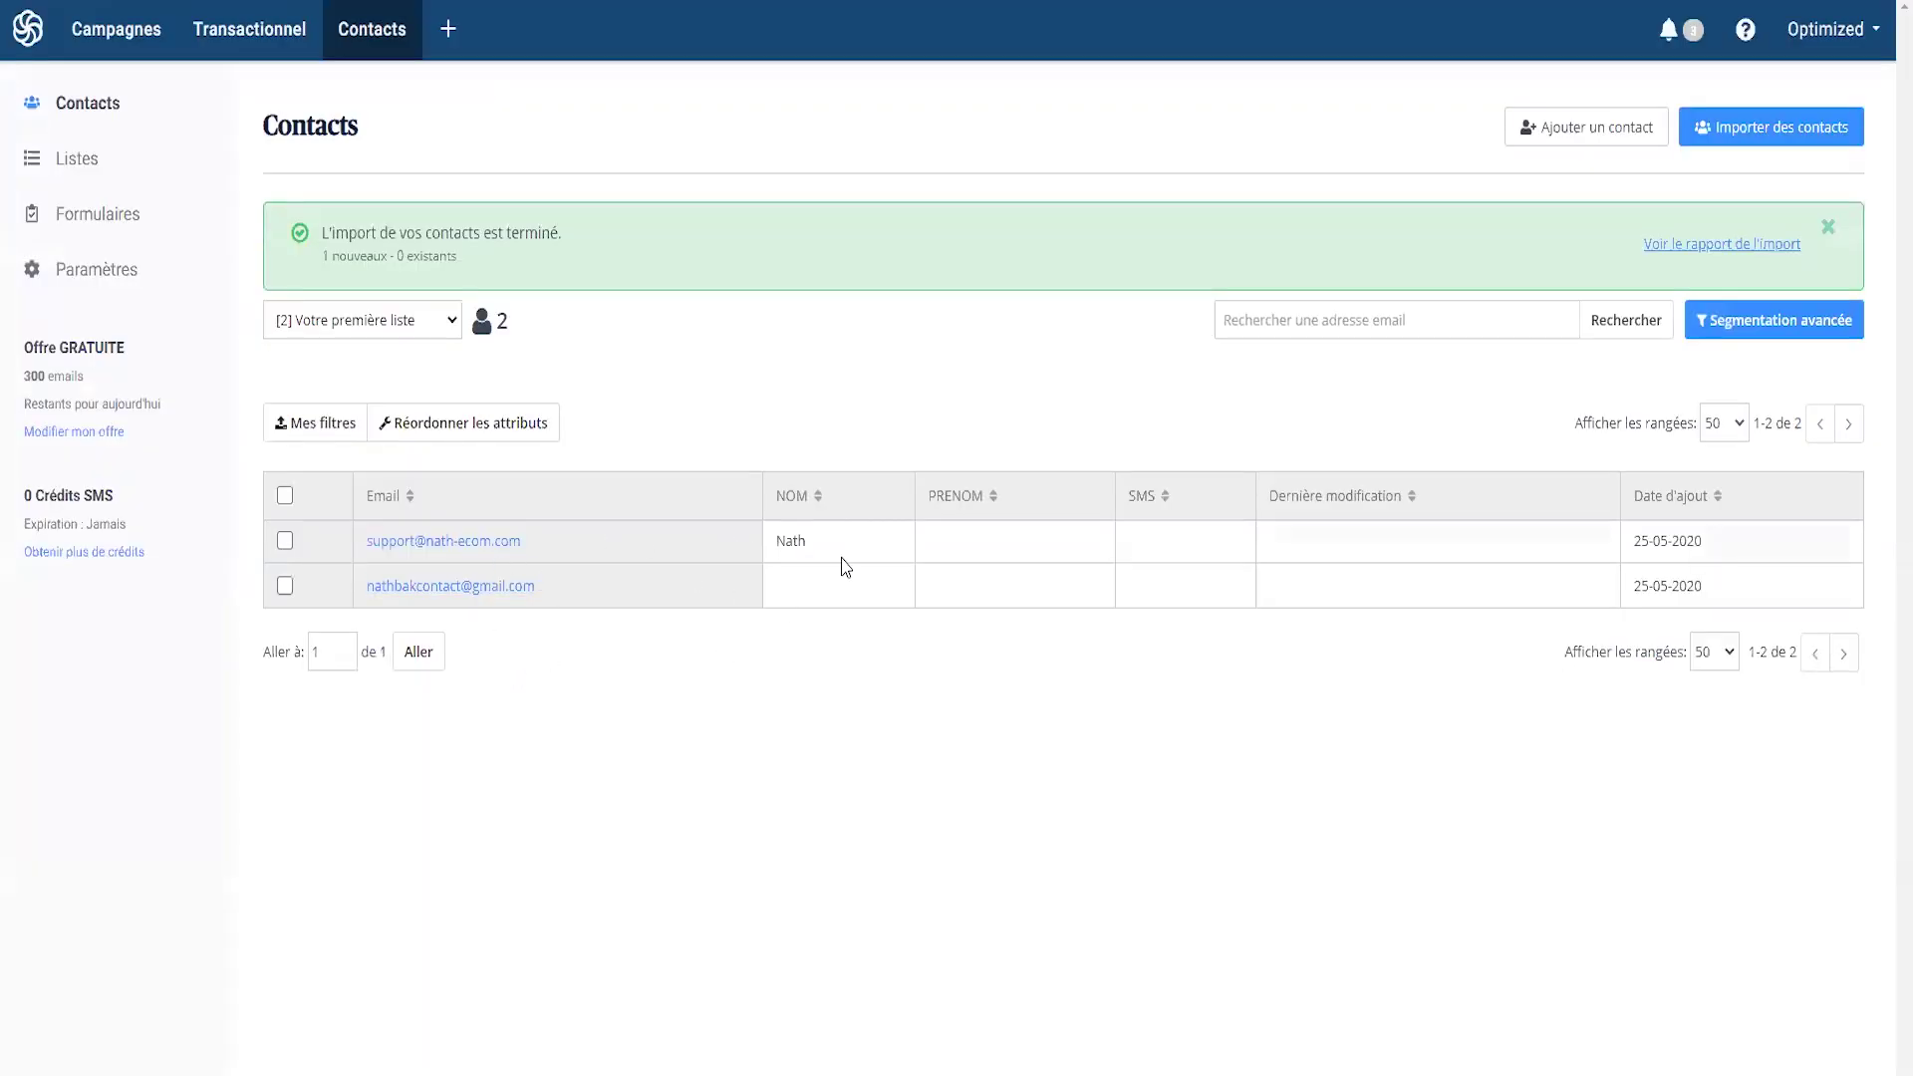
pyautogui.click(28, 45)
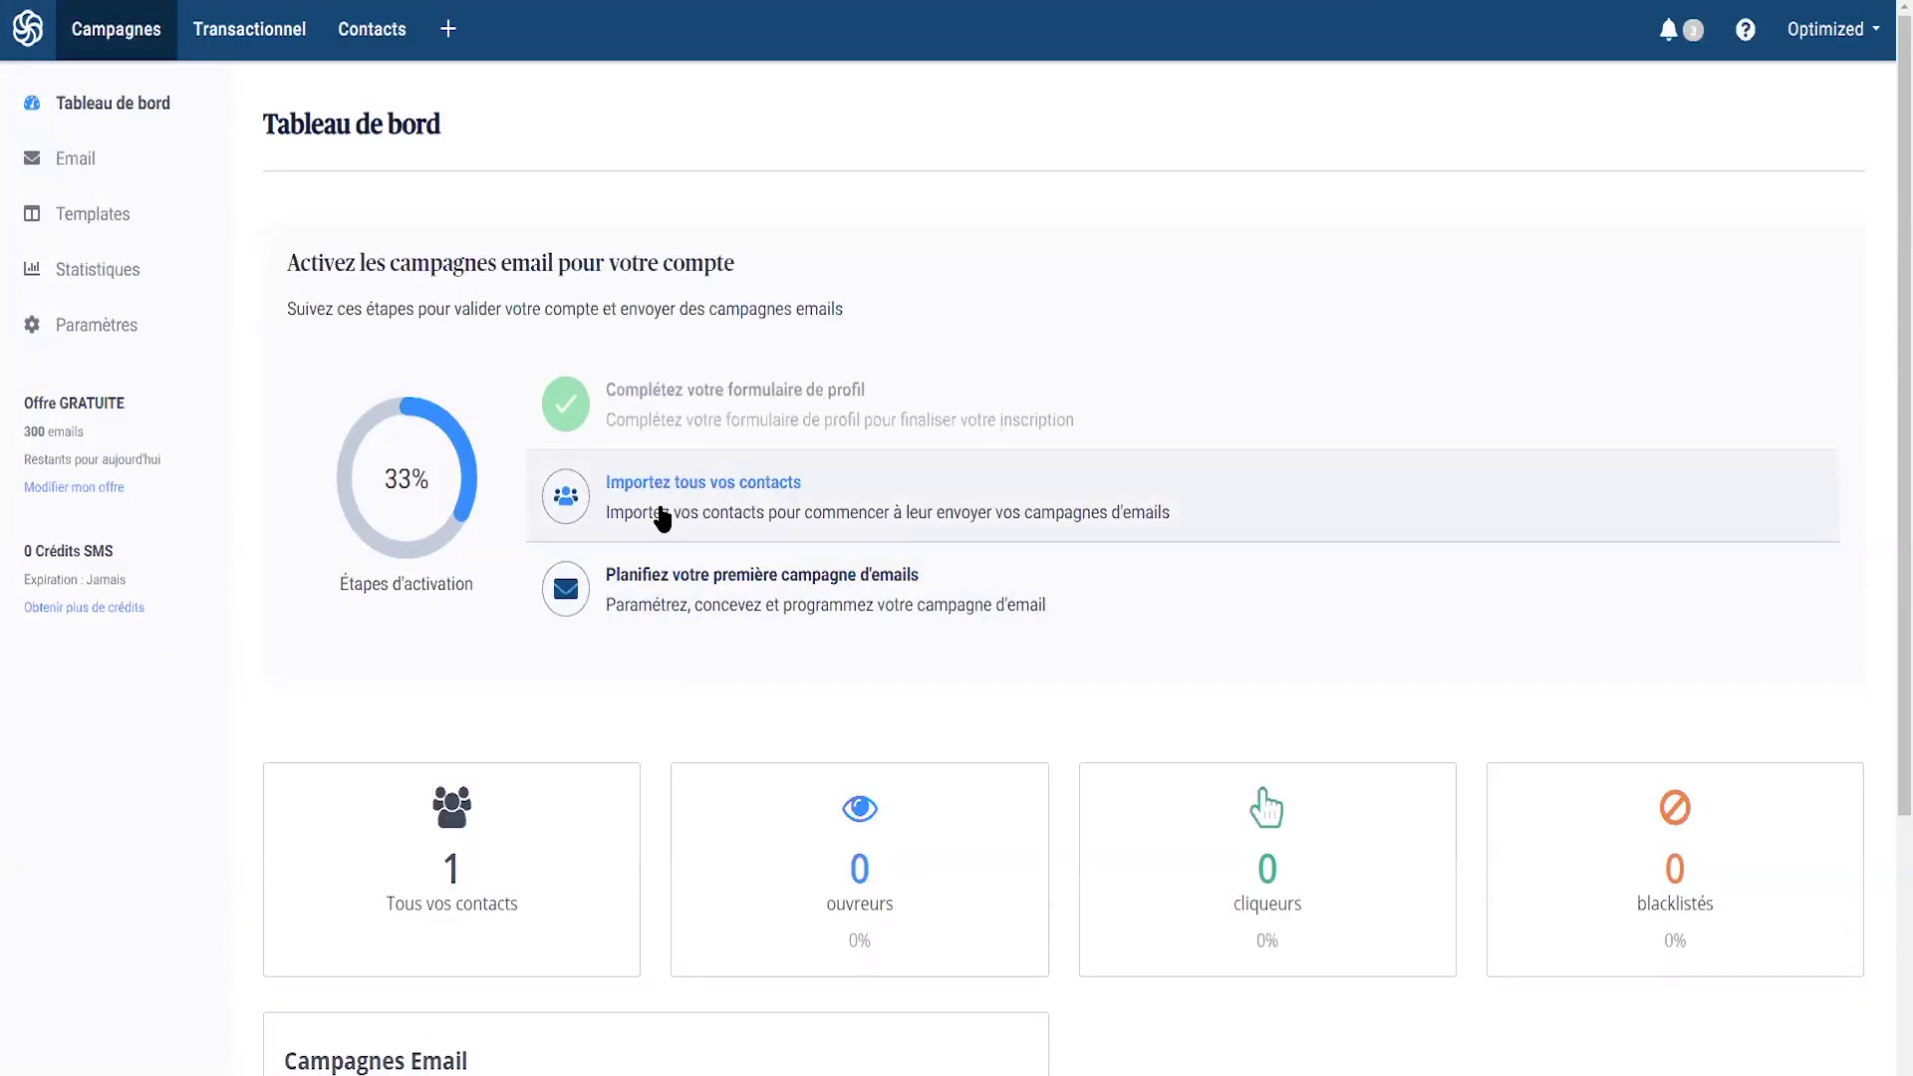
pyautogui.click(787, 589)
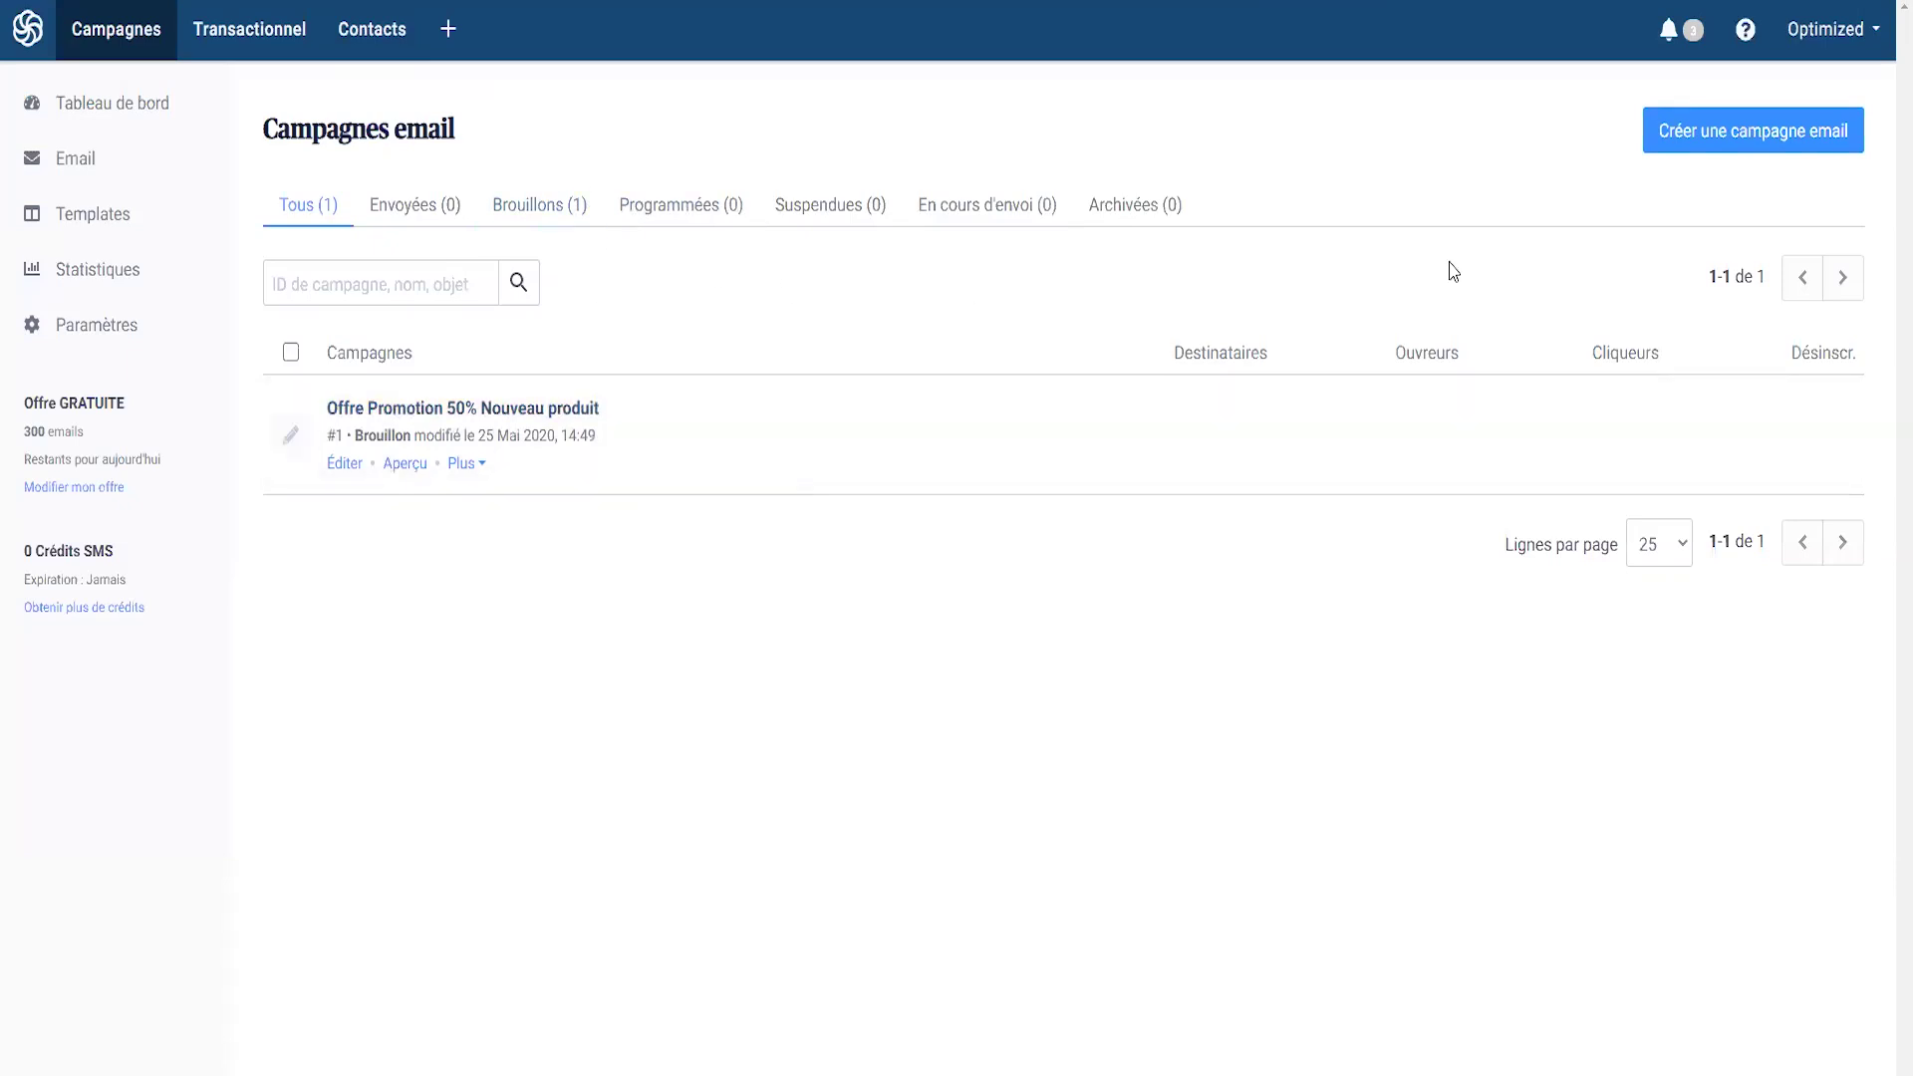
pyautogui.click(428, 410)
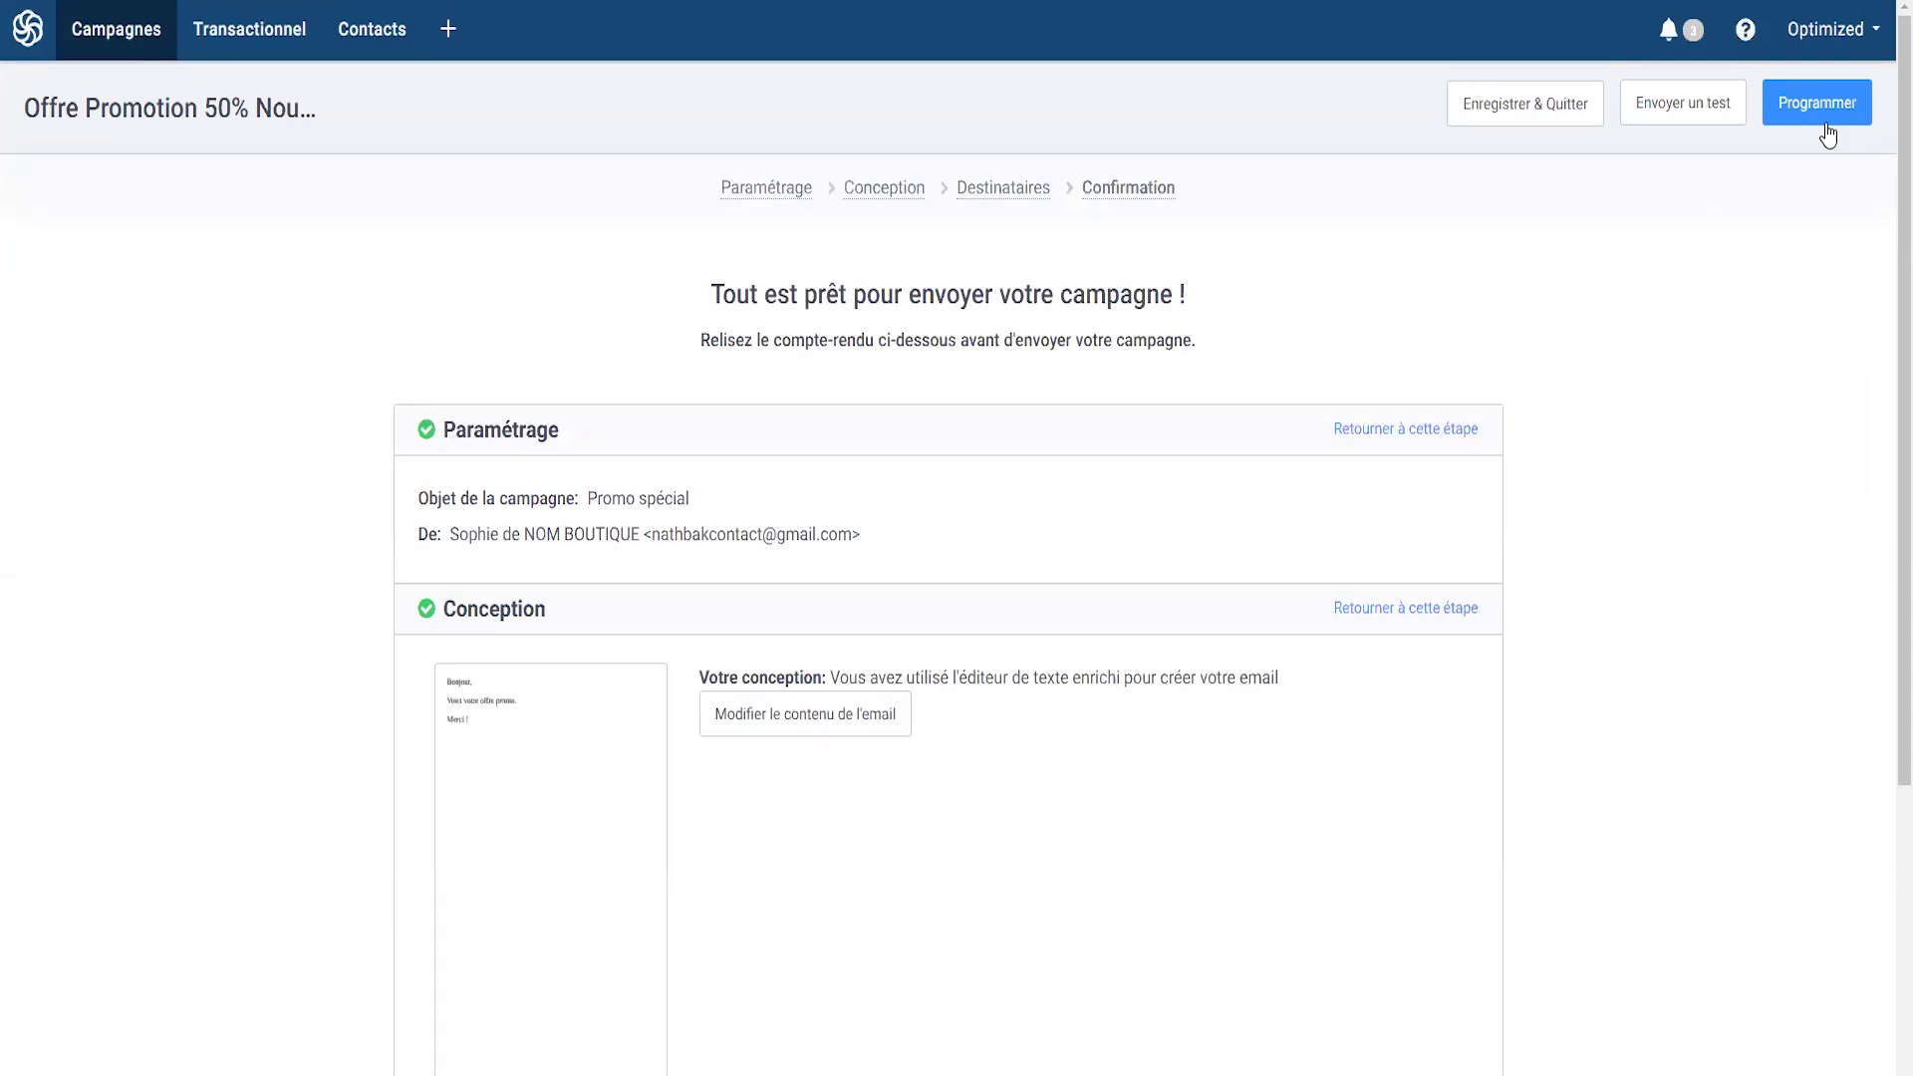
pyautogui.click(1822, 103)
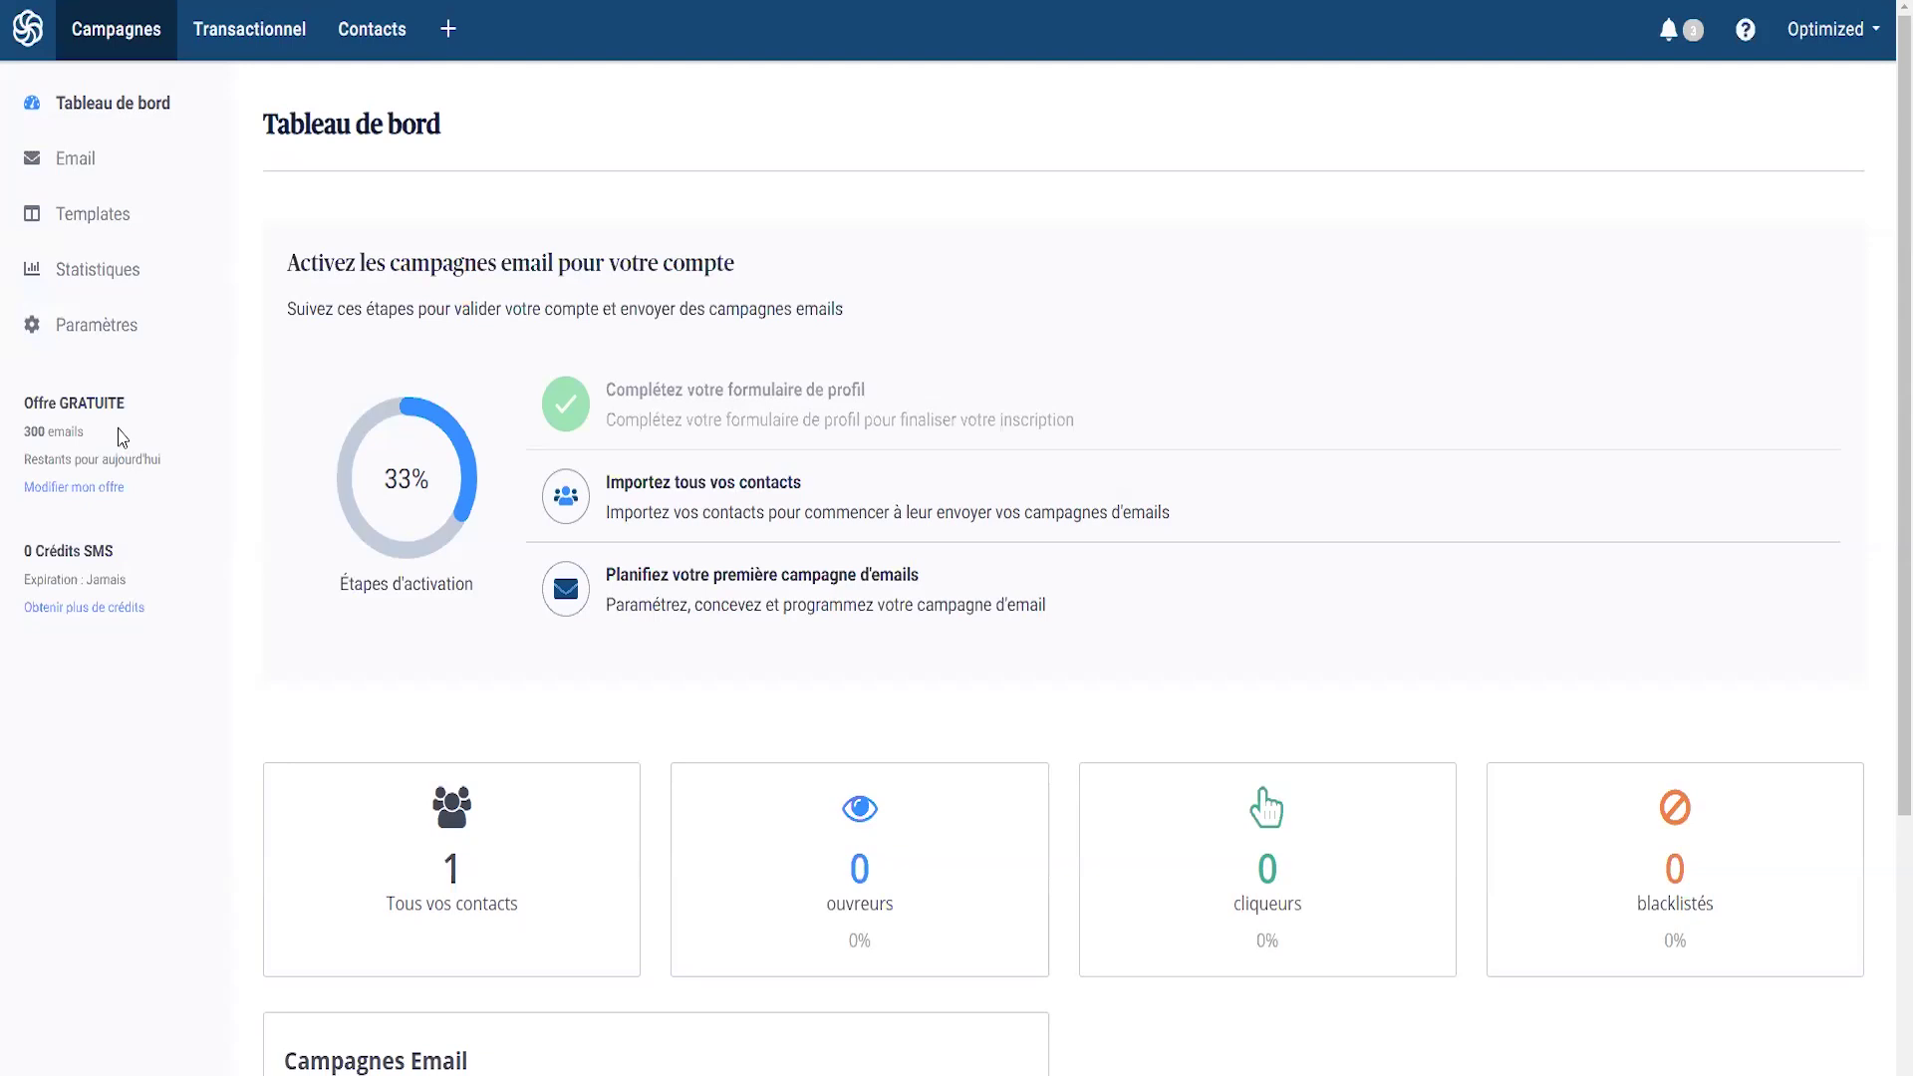
# - Browse the Templates, Statistiques and Paramètres pages, then go to Contacts
pyautogui.click(99, 217)
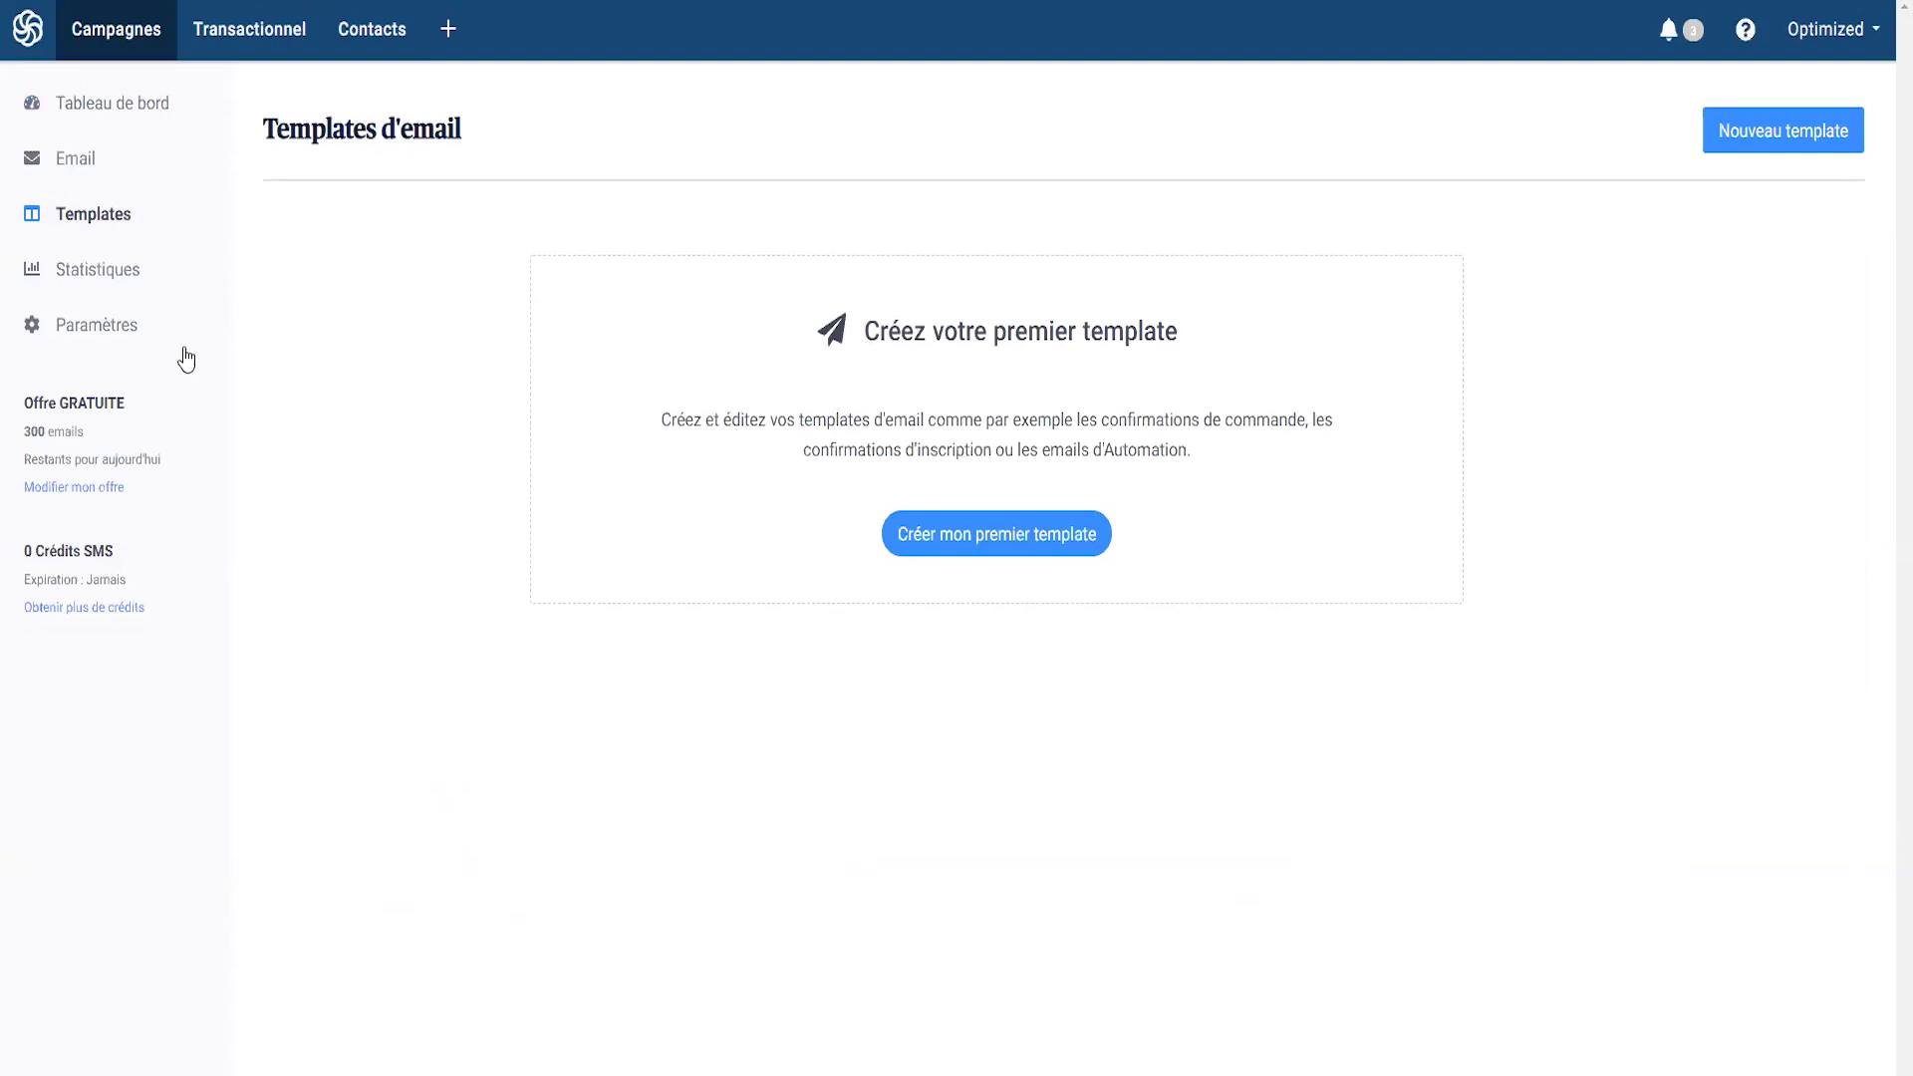
pyautogui.click(100, 287)
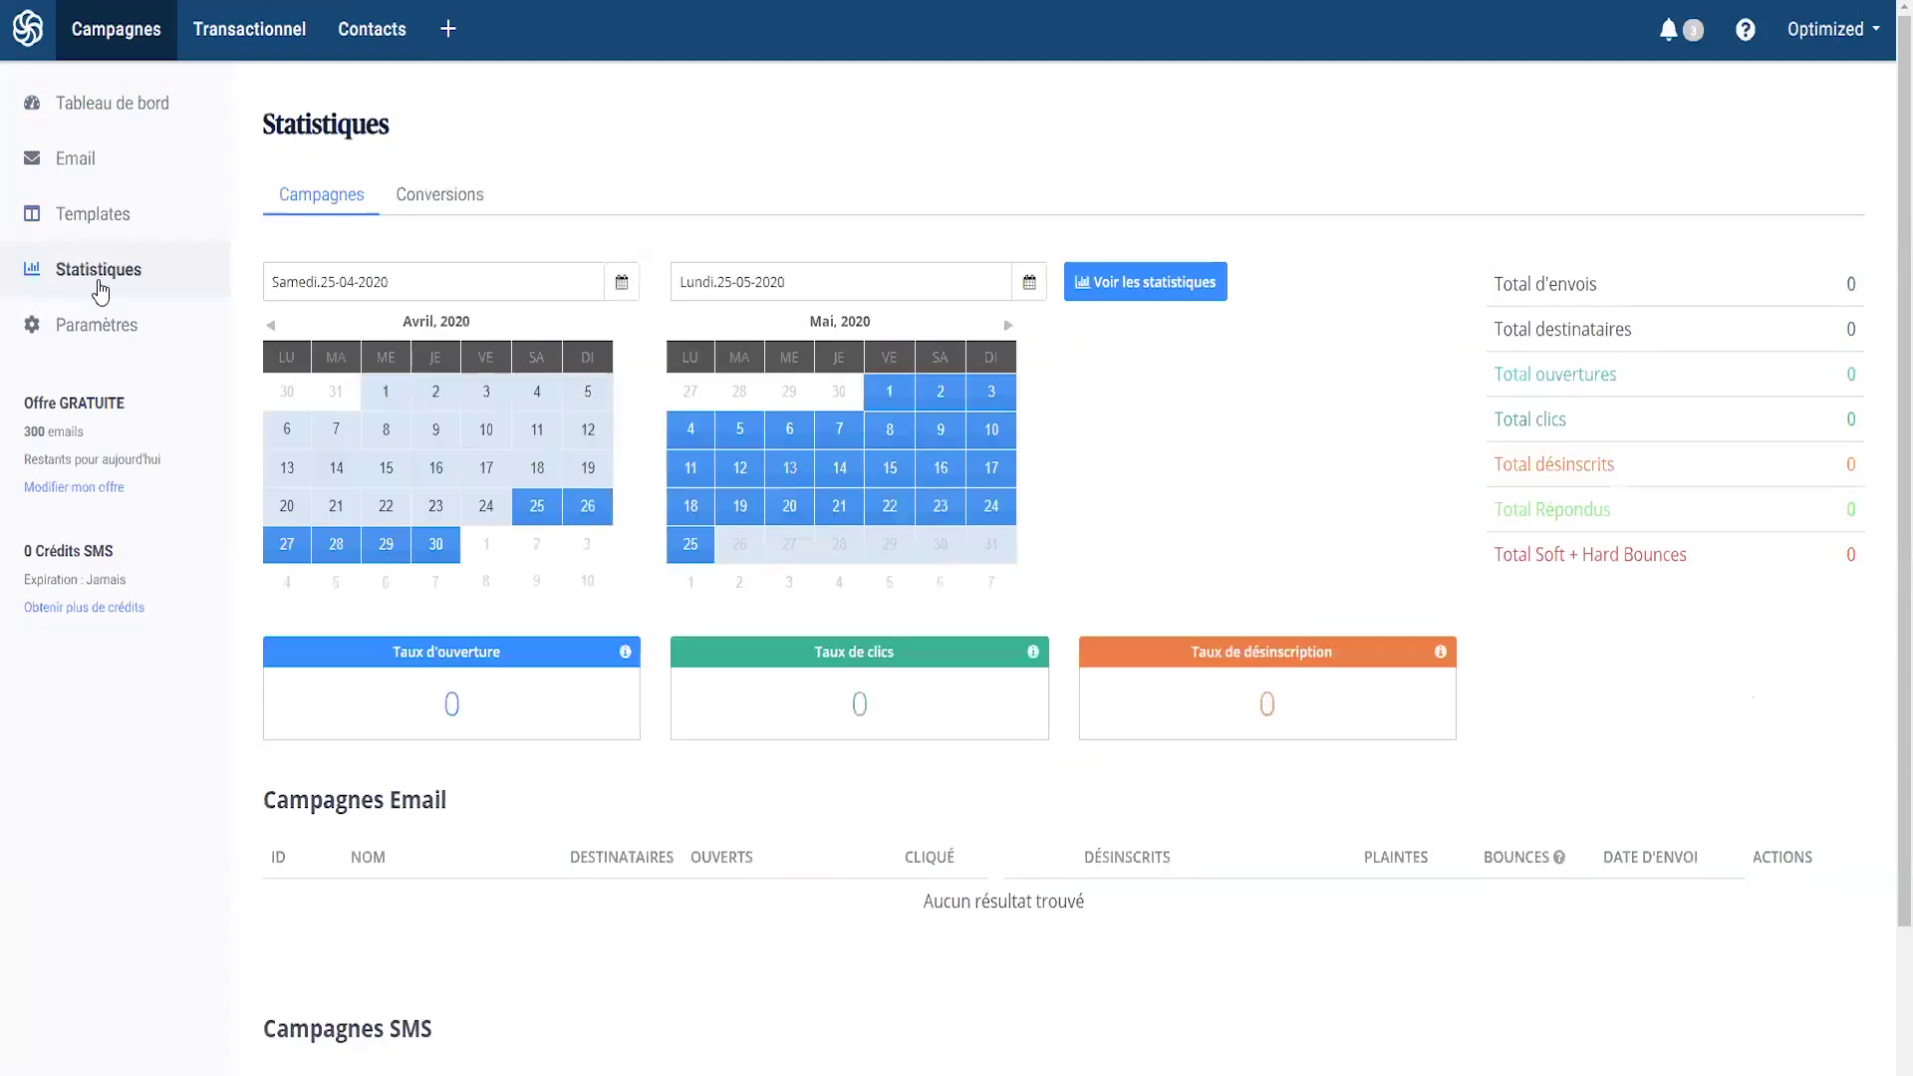
pyautogui.scroll(-2, 1054, 625)
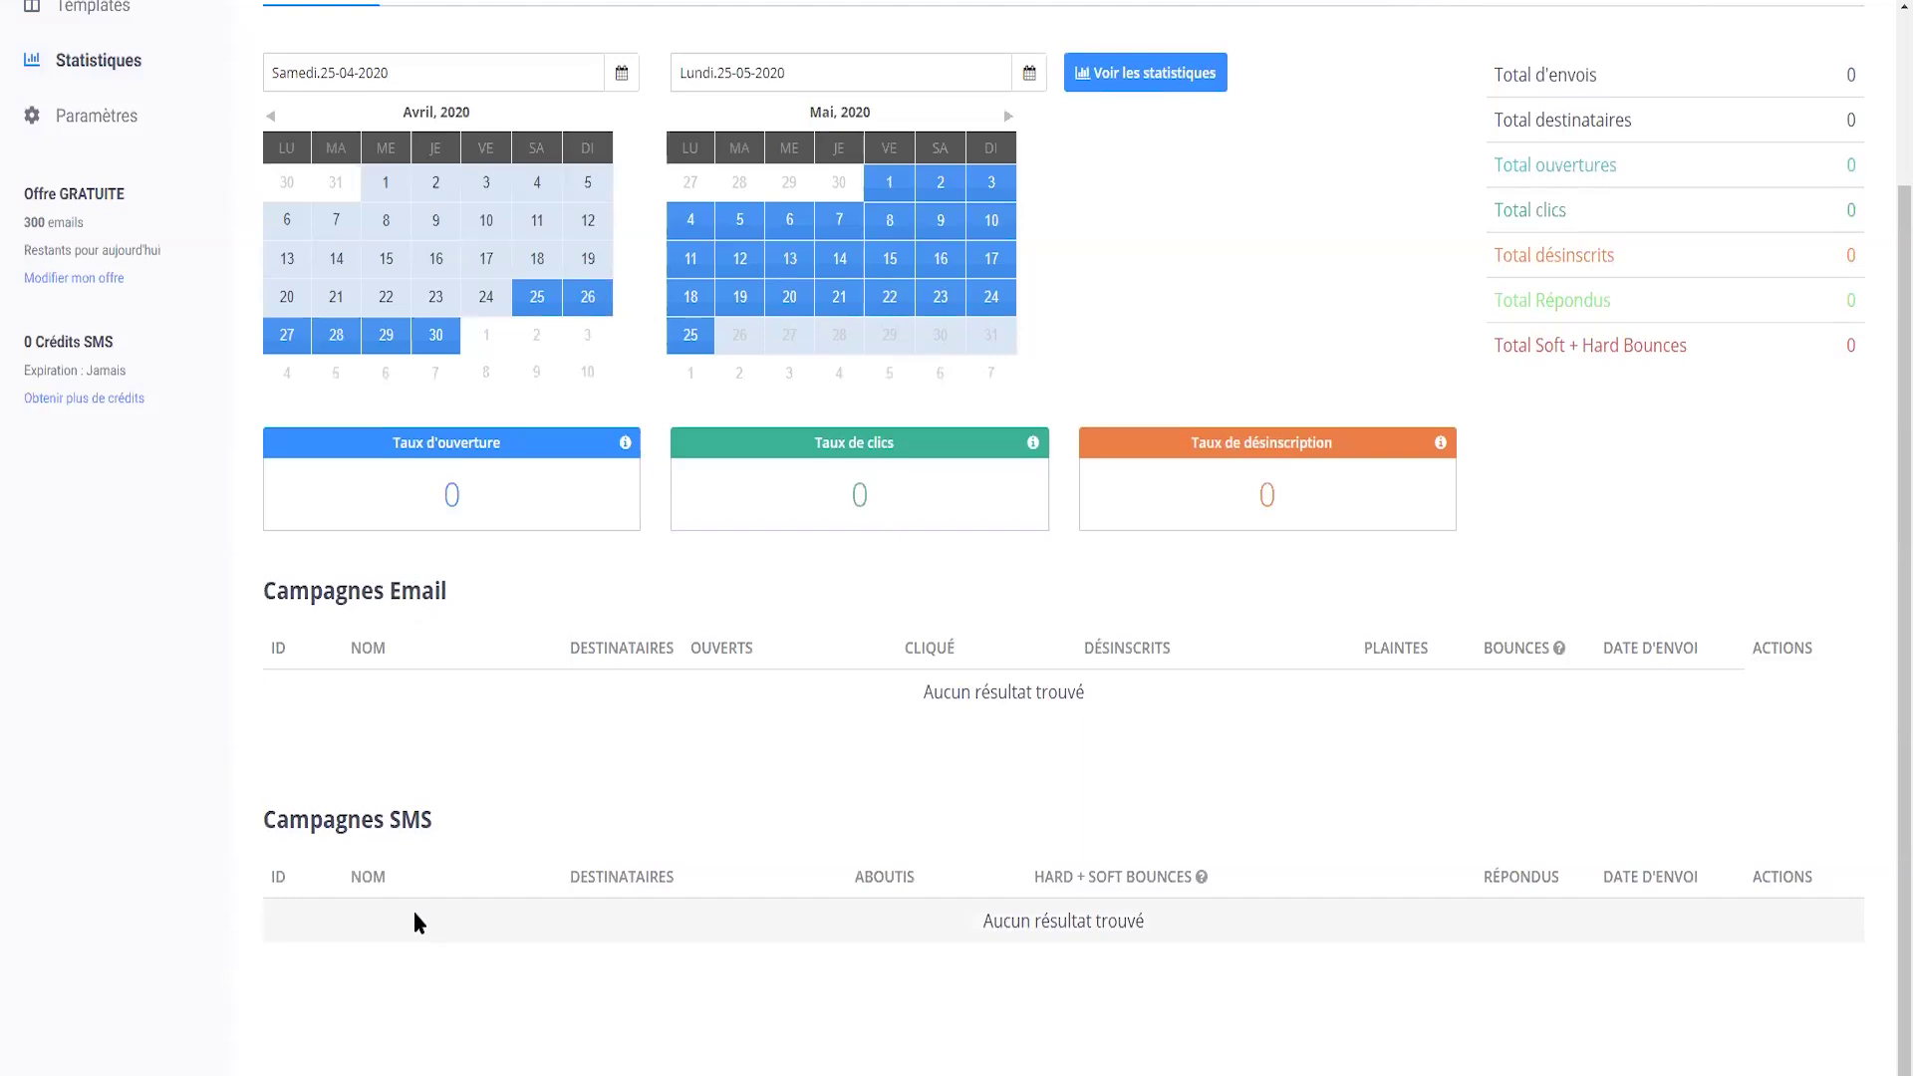
pyautogui.click(97, 115)
pyautogui.scroll(-1, 740, 638)
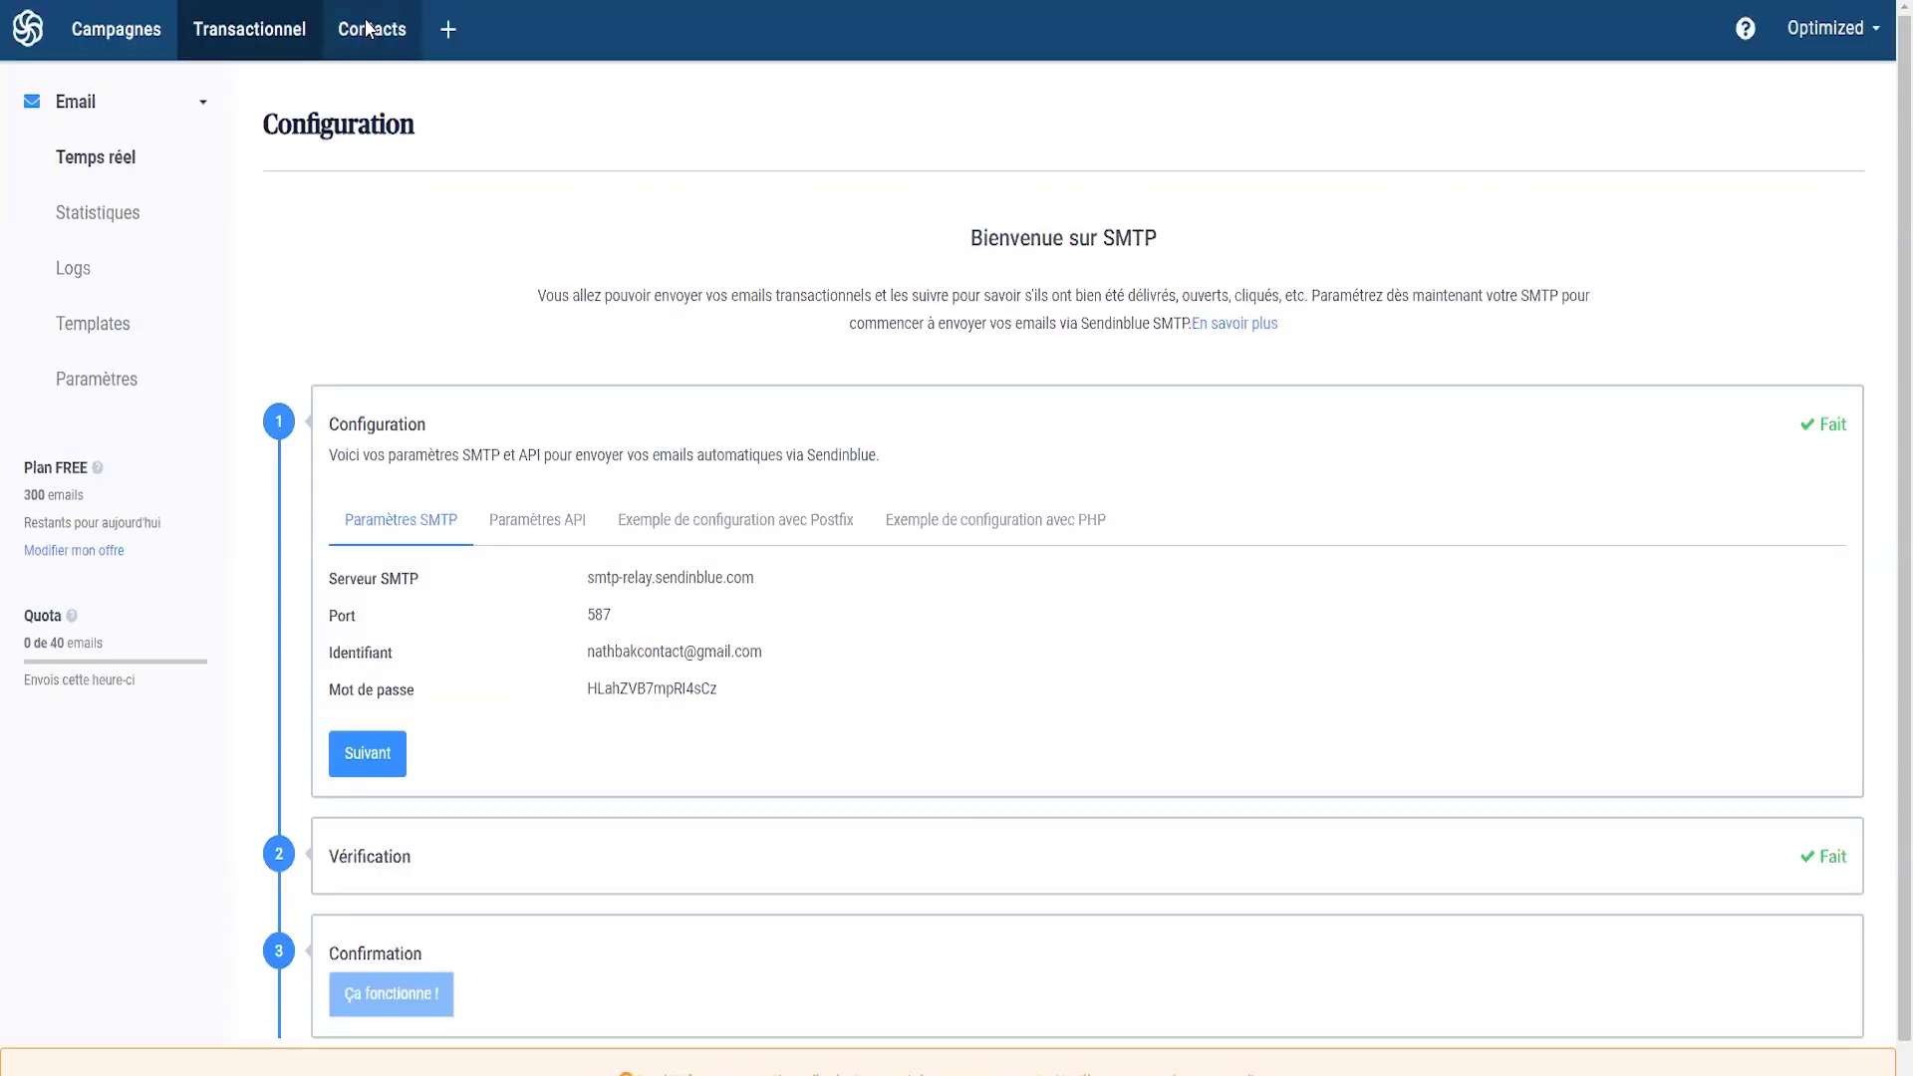
pyautogui.click(367, 28)
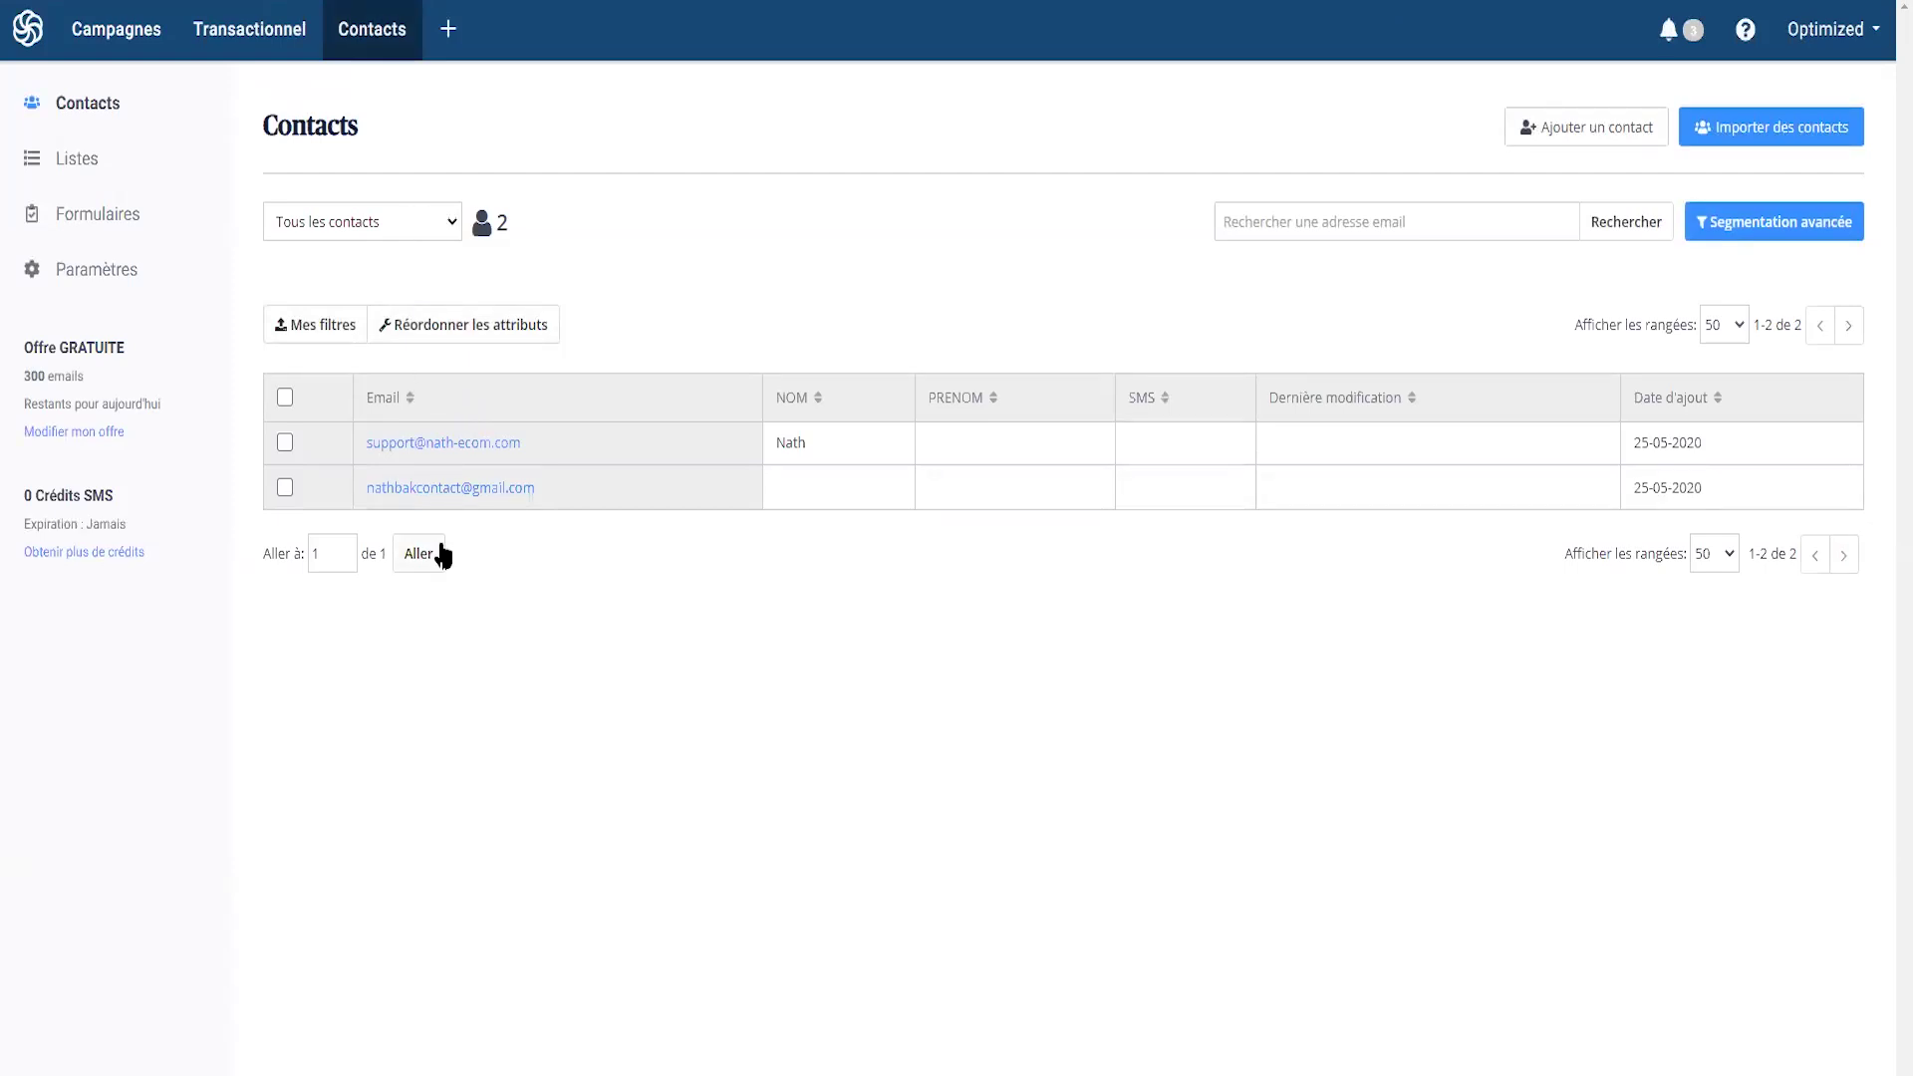
# - Create an empty contact list named 'Newsletter'
pyautogui.click(97, 176)
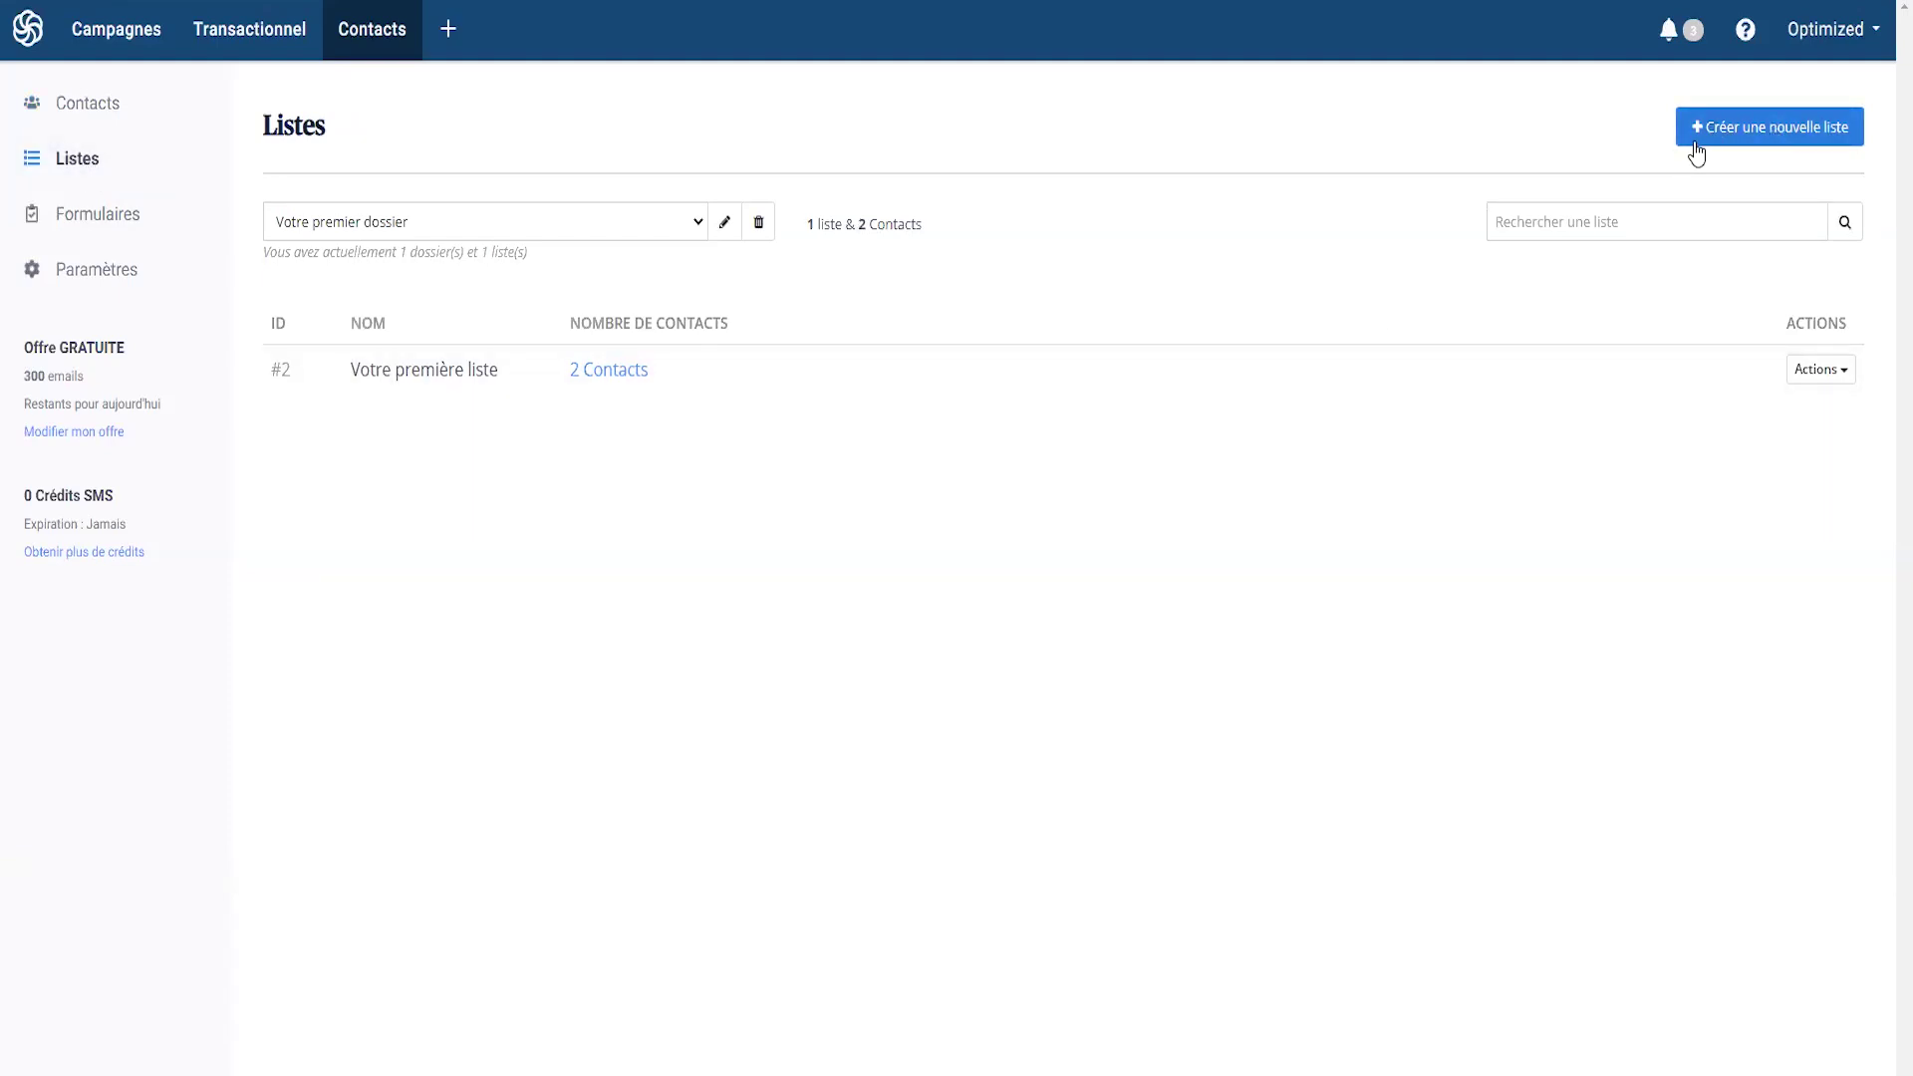
pyautogui.click(1744, 127)
pyautogui.click(353, 309)
pyautogui.write('Newsletter')
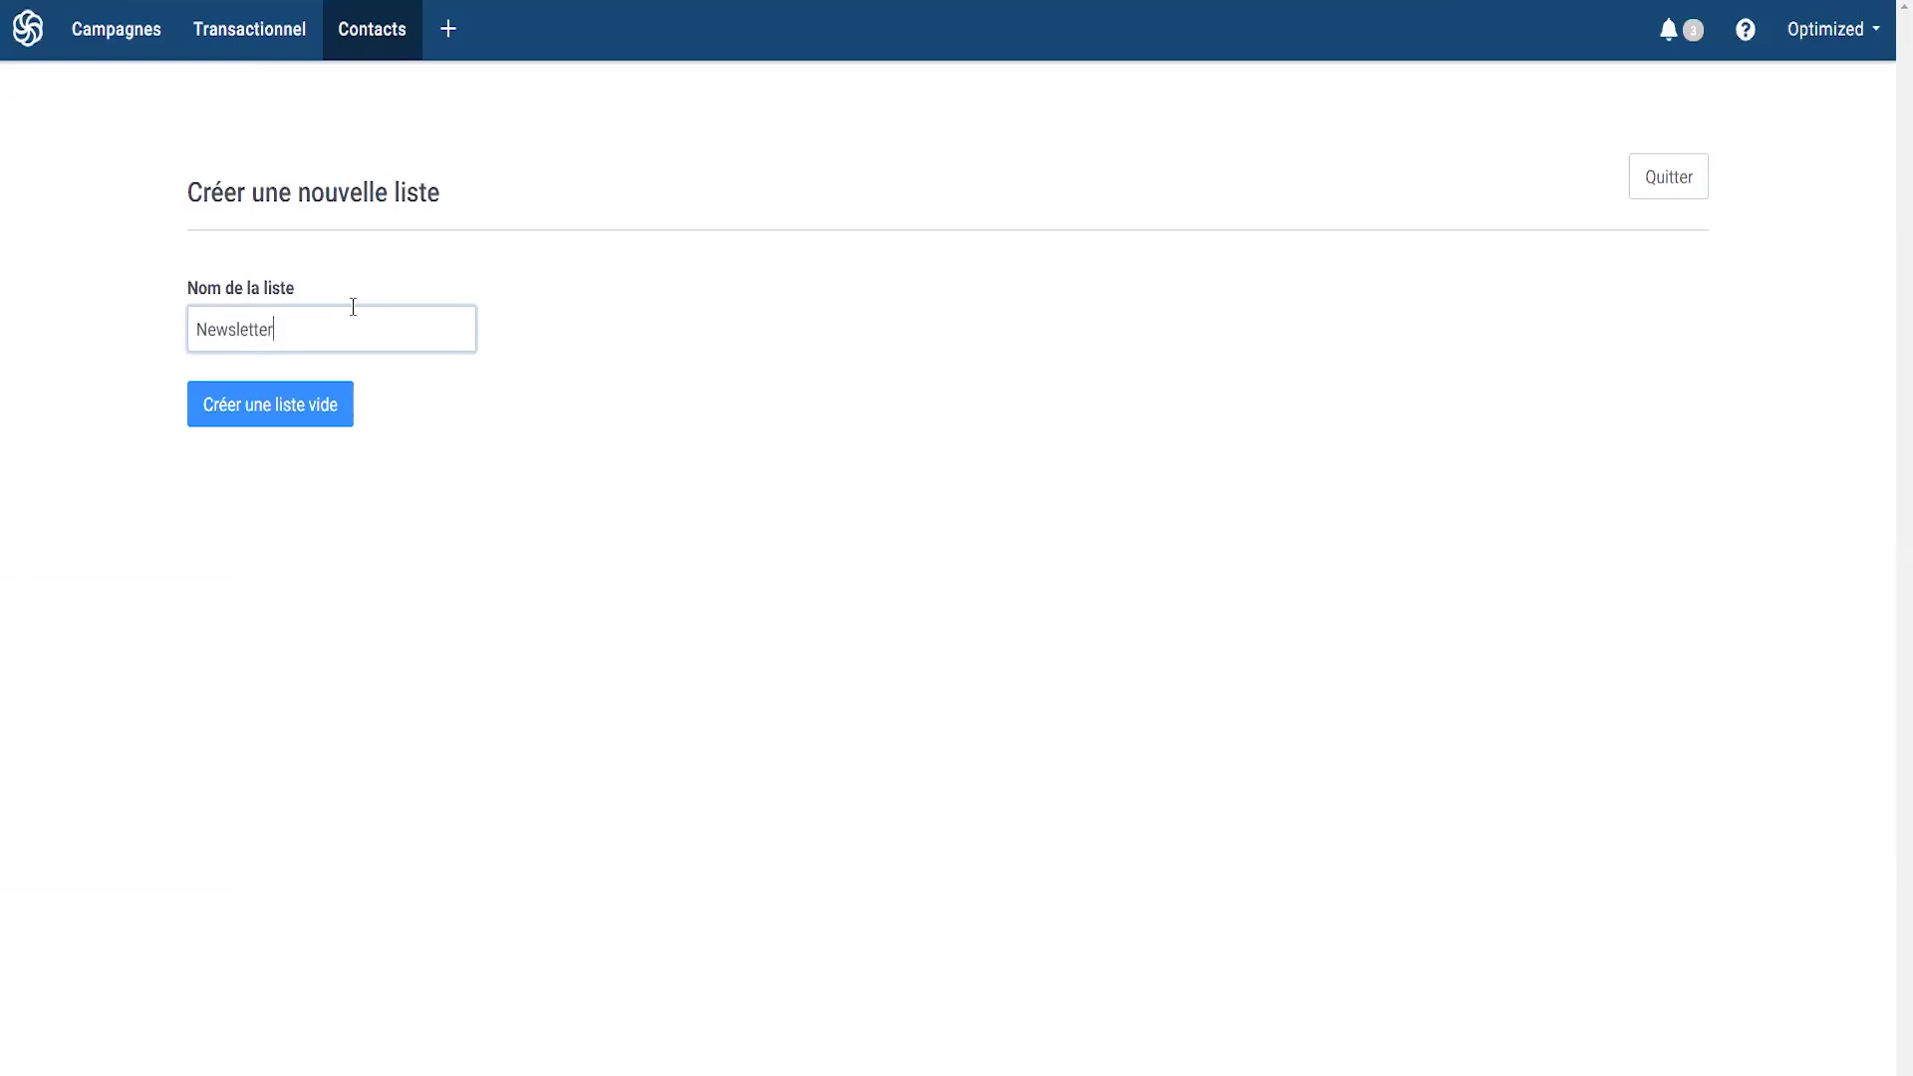
pyautogui.click(255, 418)
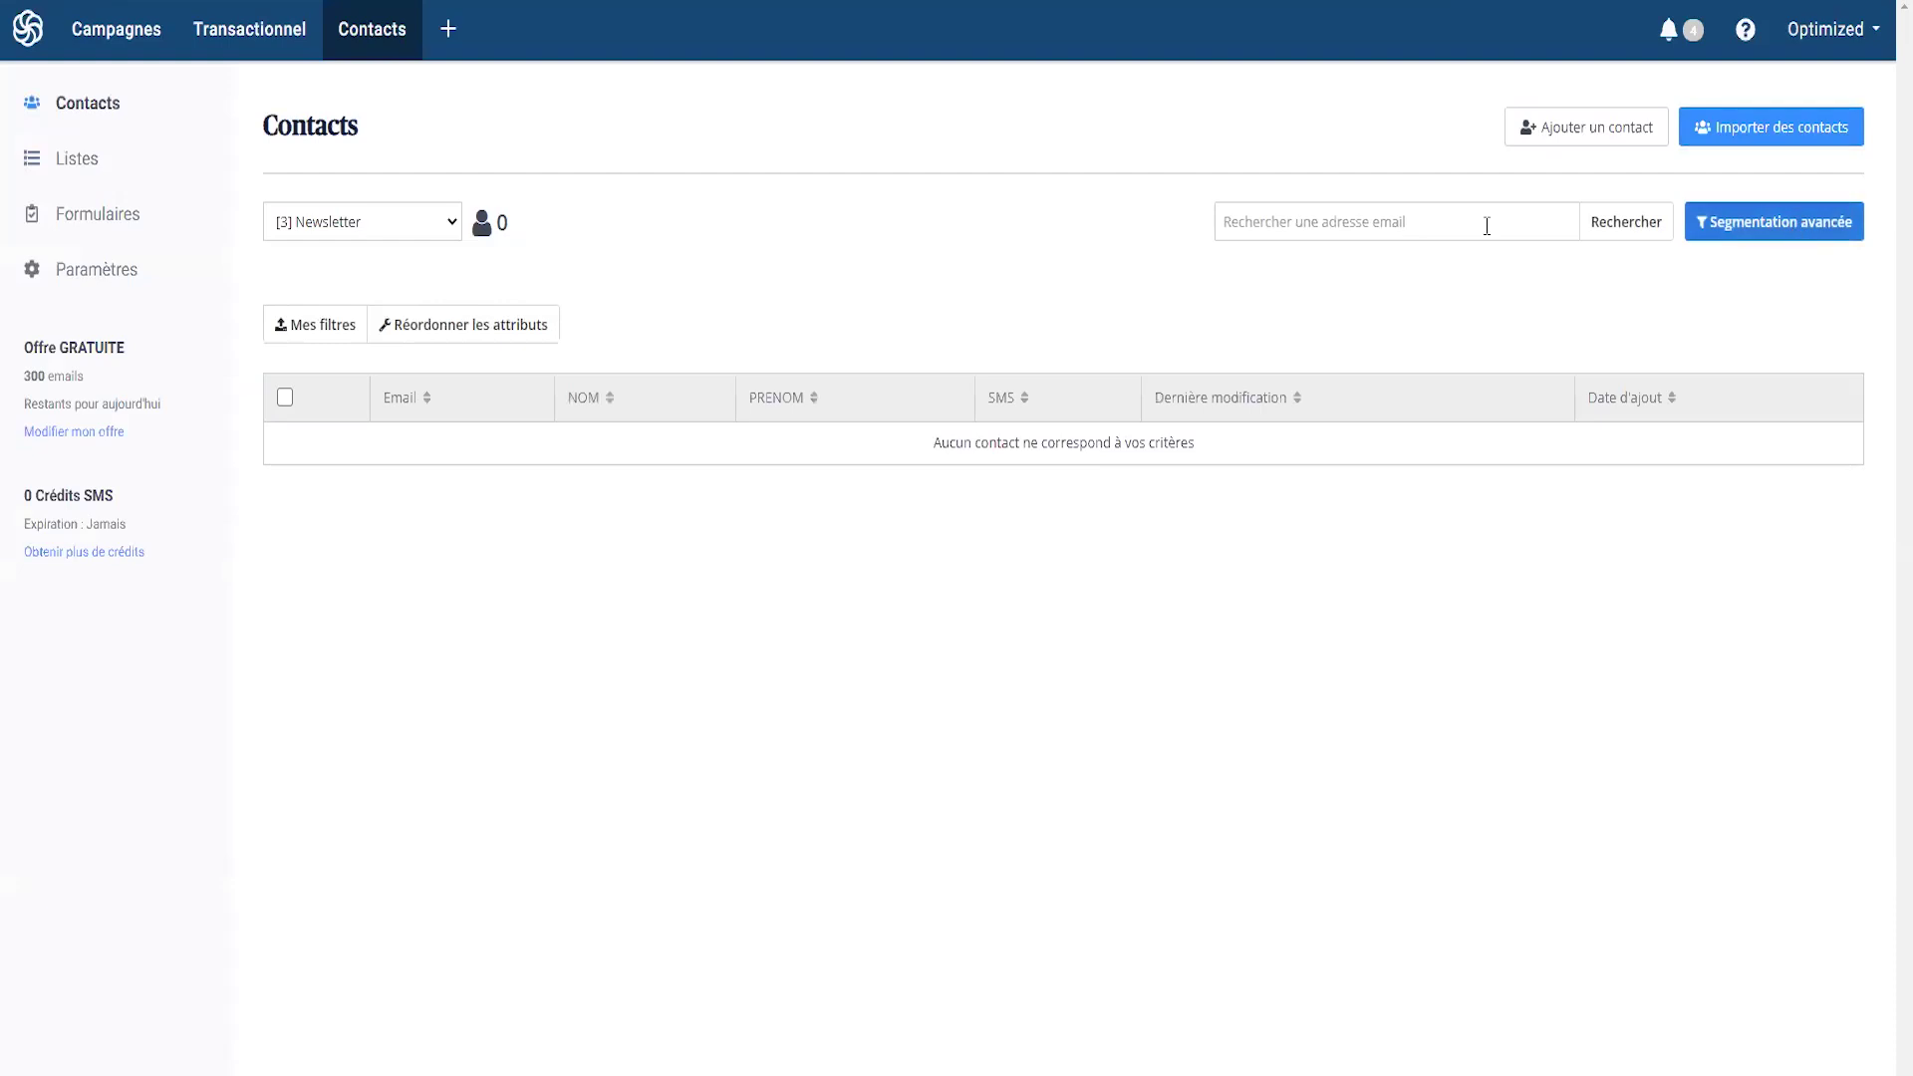
# - Create a second empty contact list named 'Clients'
pyautogui.click(89, 165)
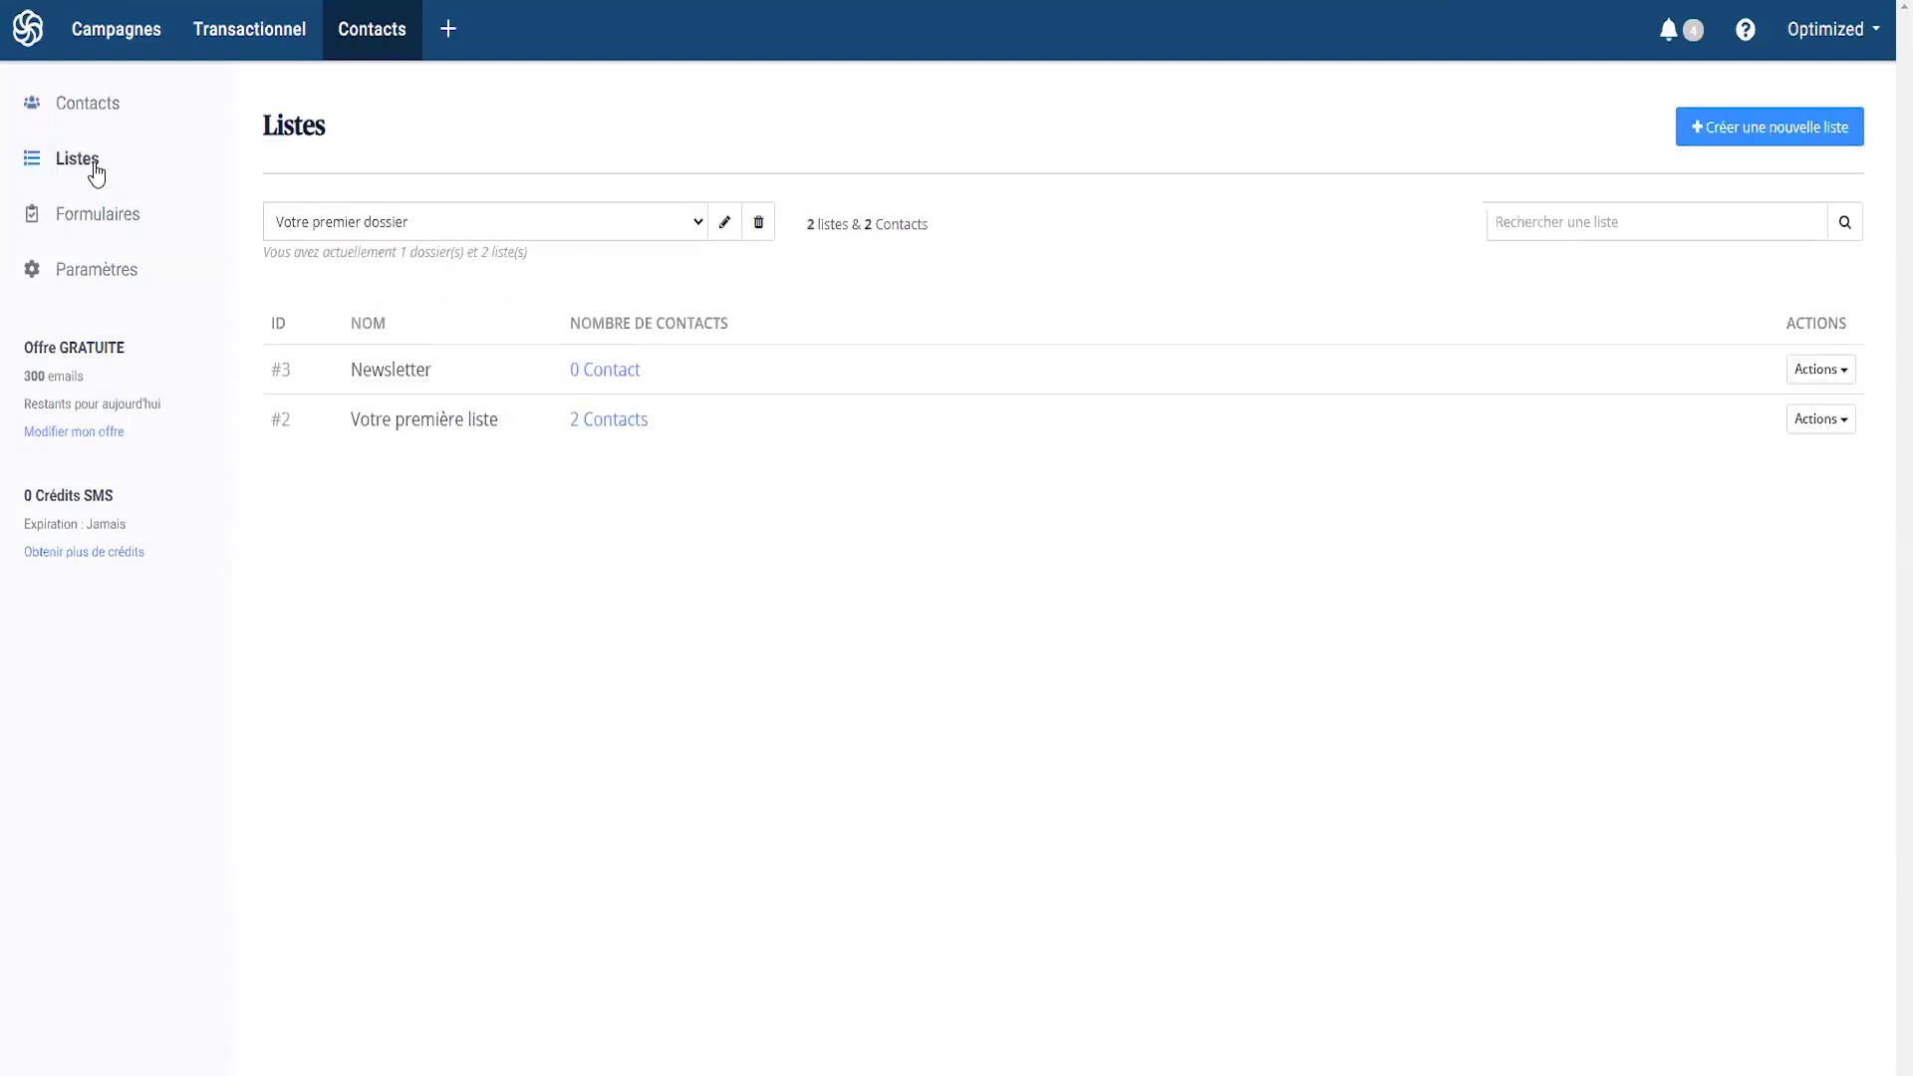
pyautogui.click(1761, 149)
pyautogui.click(308, 330)
pyautogui.write('Clm')
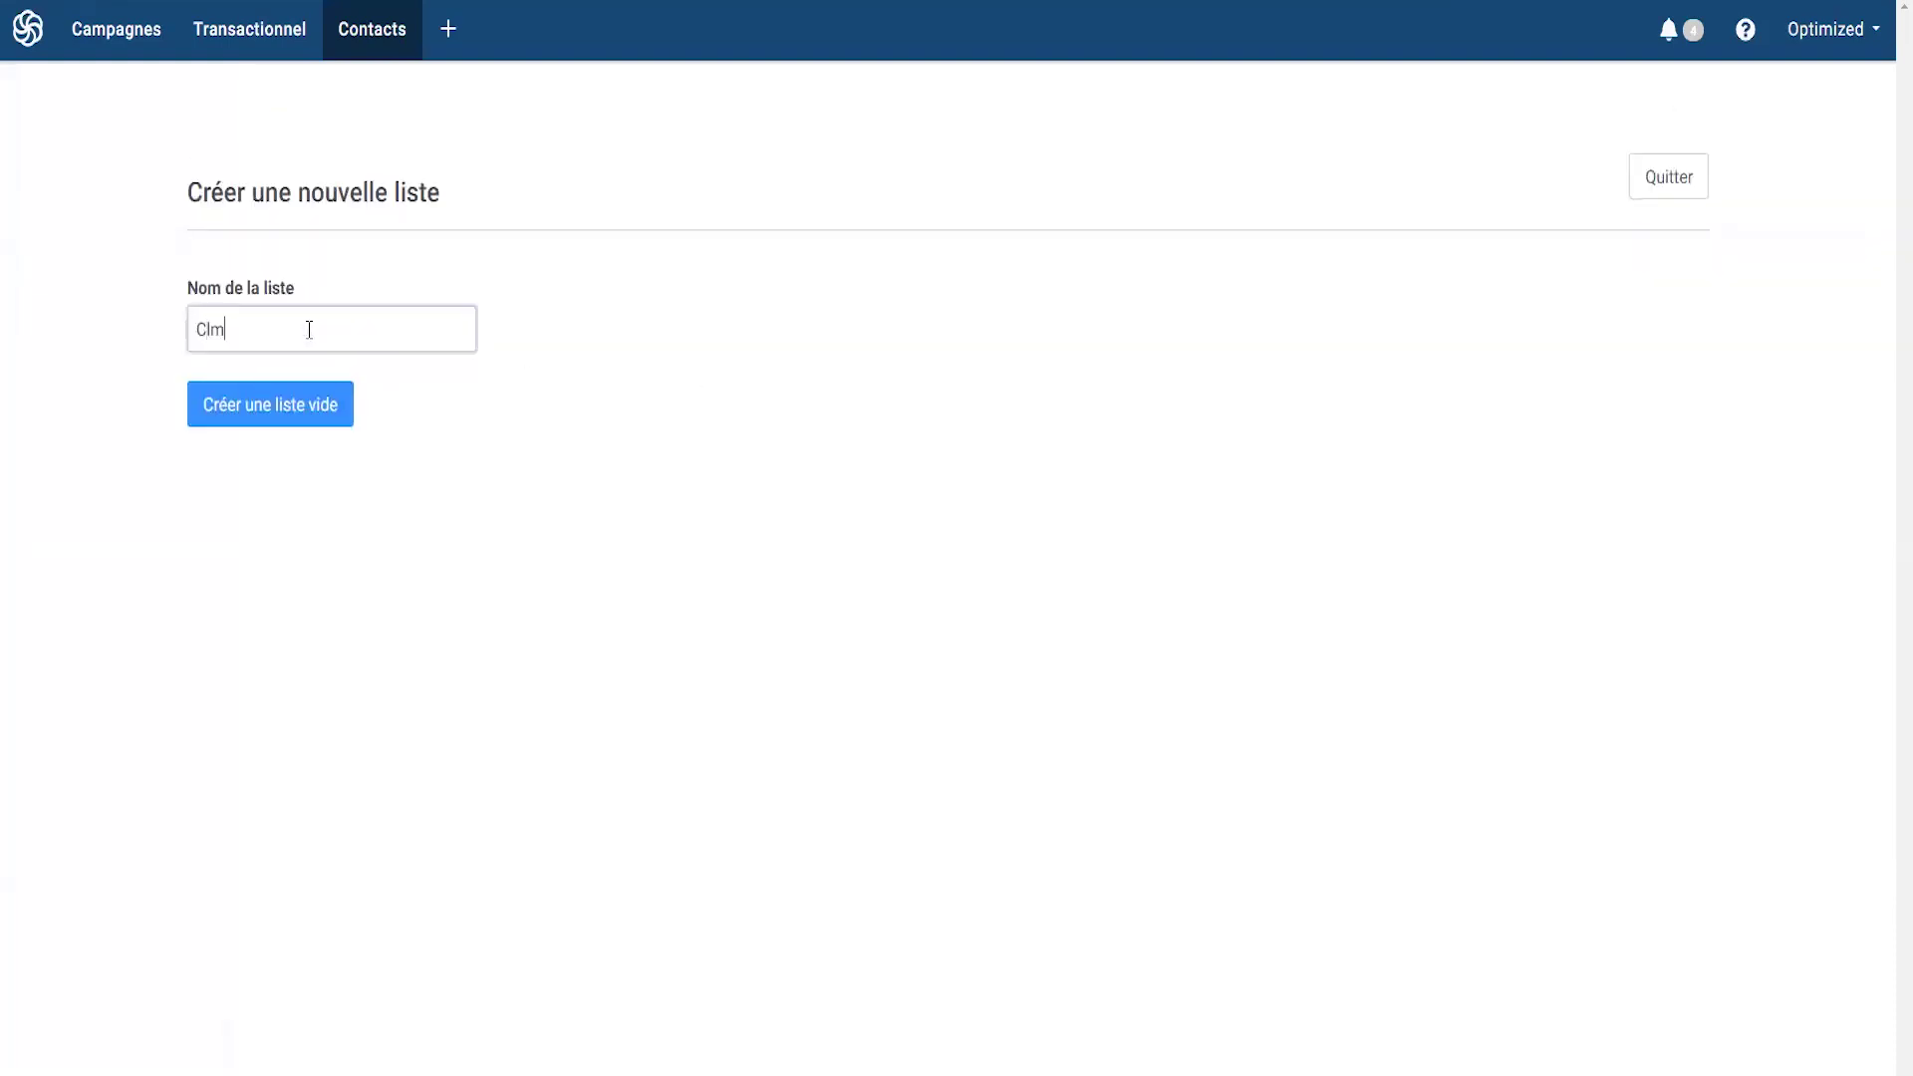
pyautogui.press('BackSpace')
pyautogui.write('ients')
pyautogui.click(250, 408)
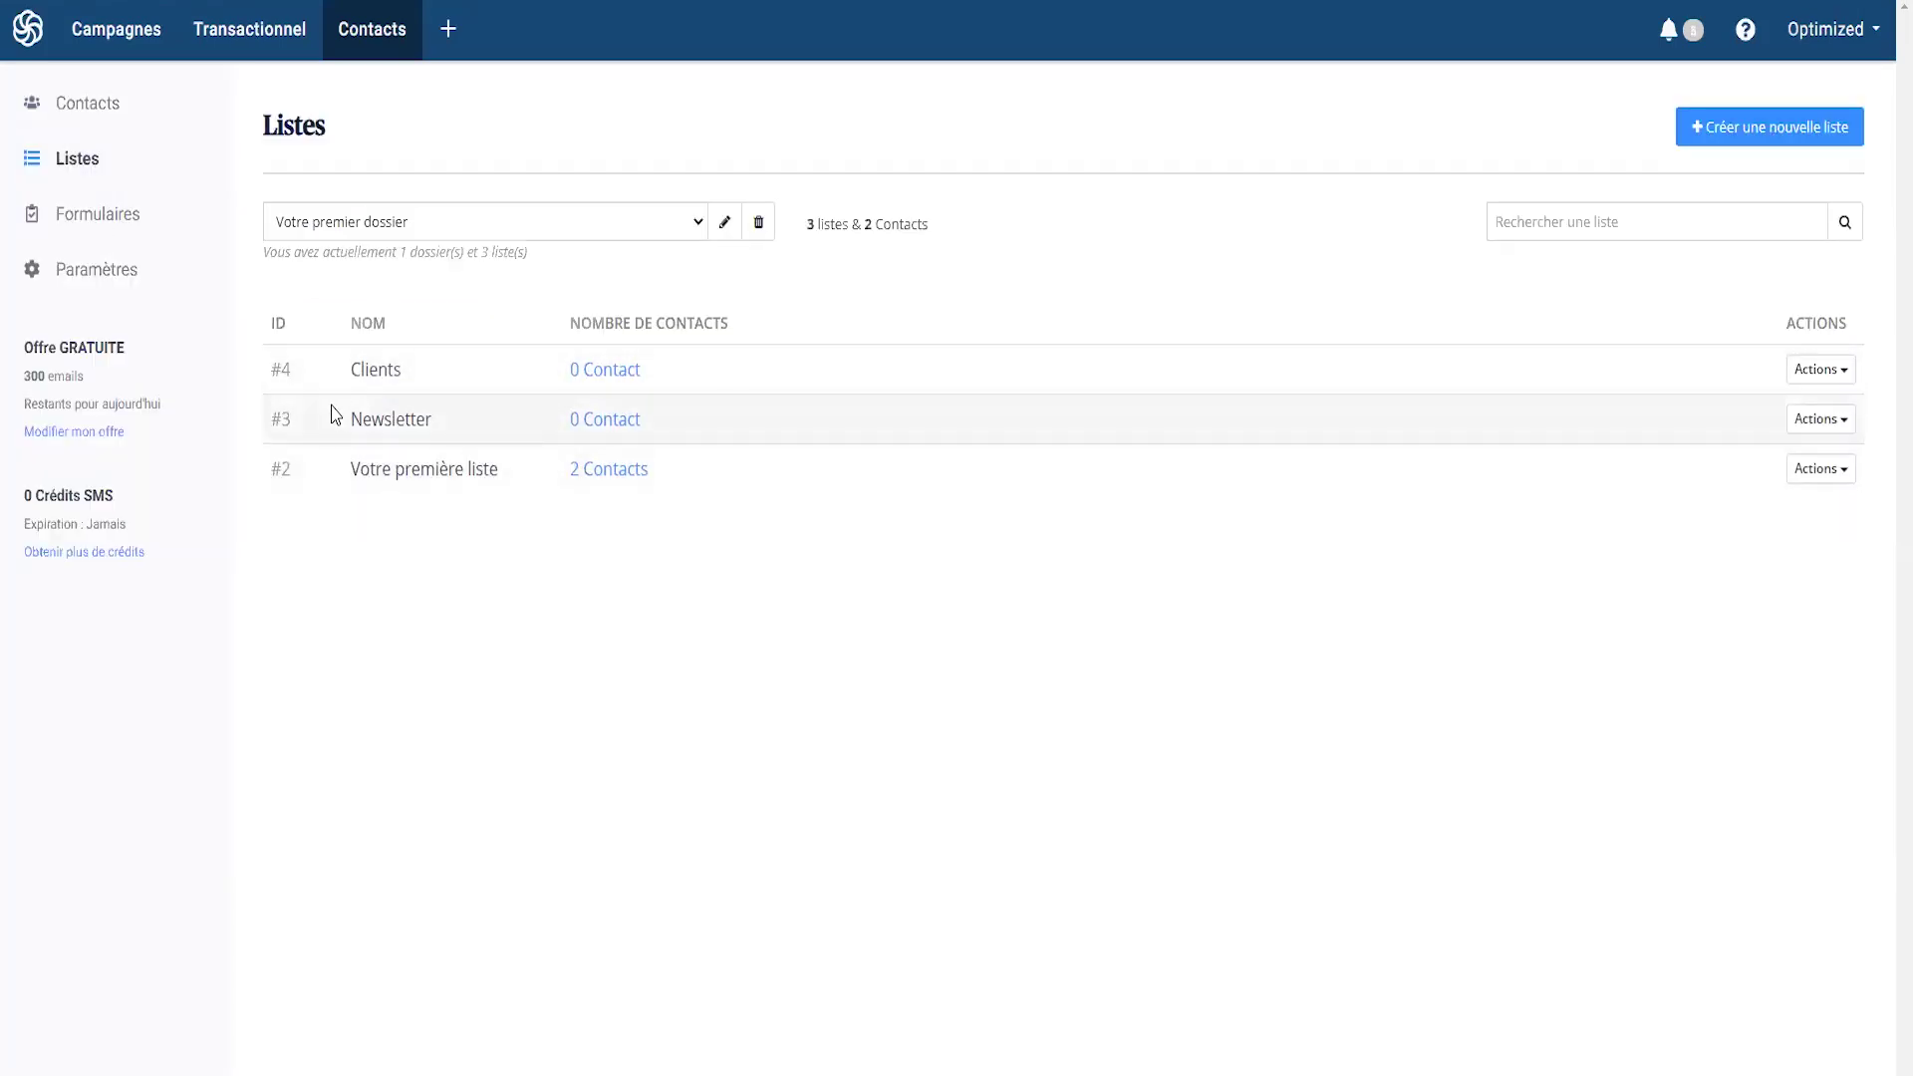
# - Create a subscription form named 'Jeu concours' with RGPD fields enabled and proceed to its design
pyautogui.click(97, 229)
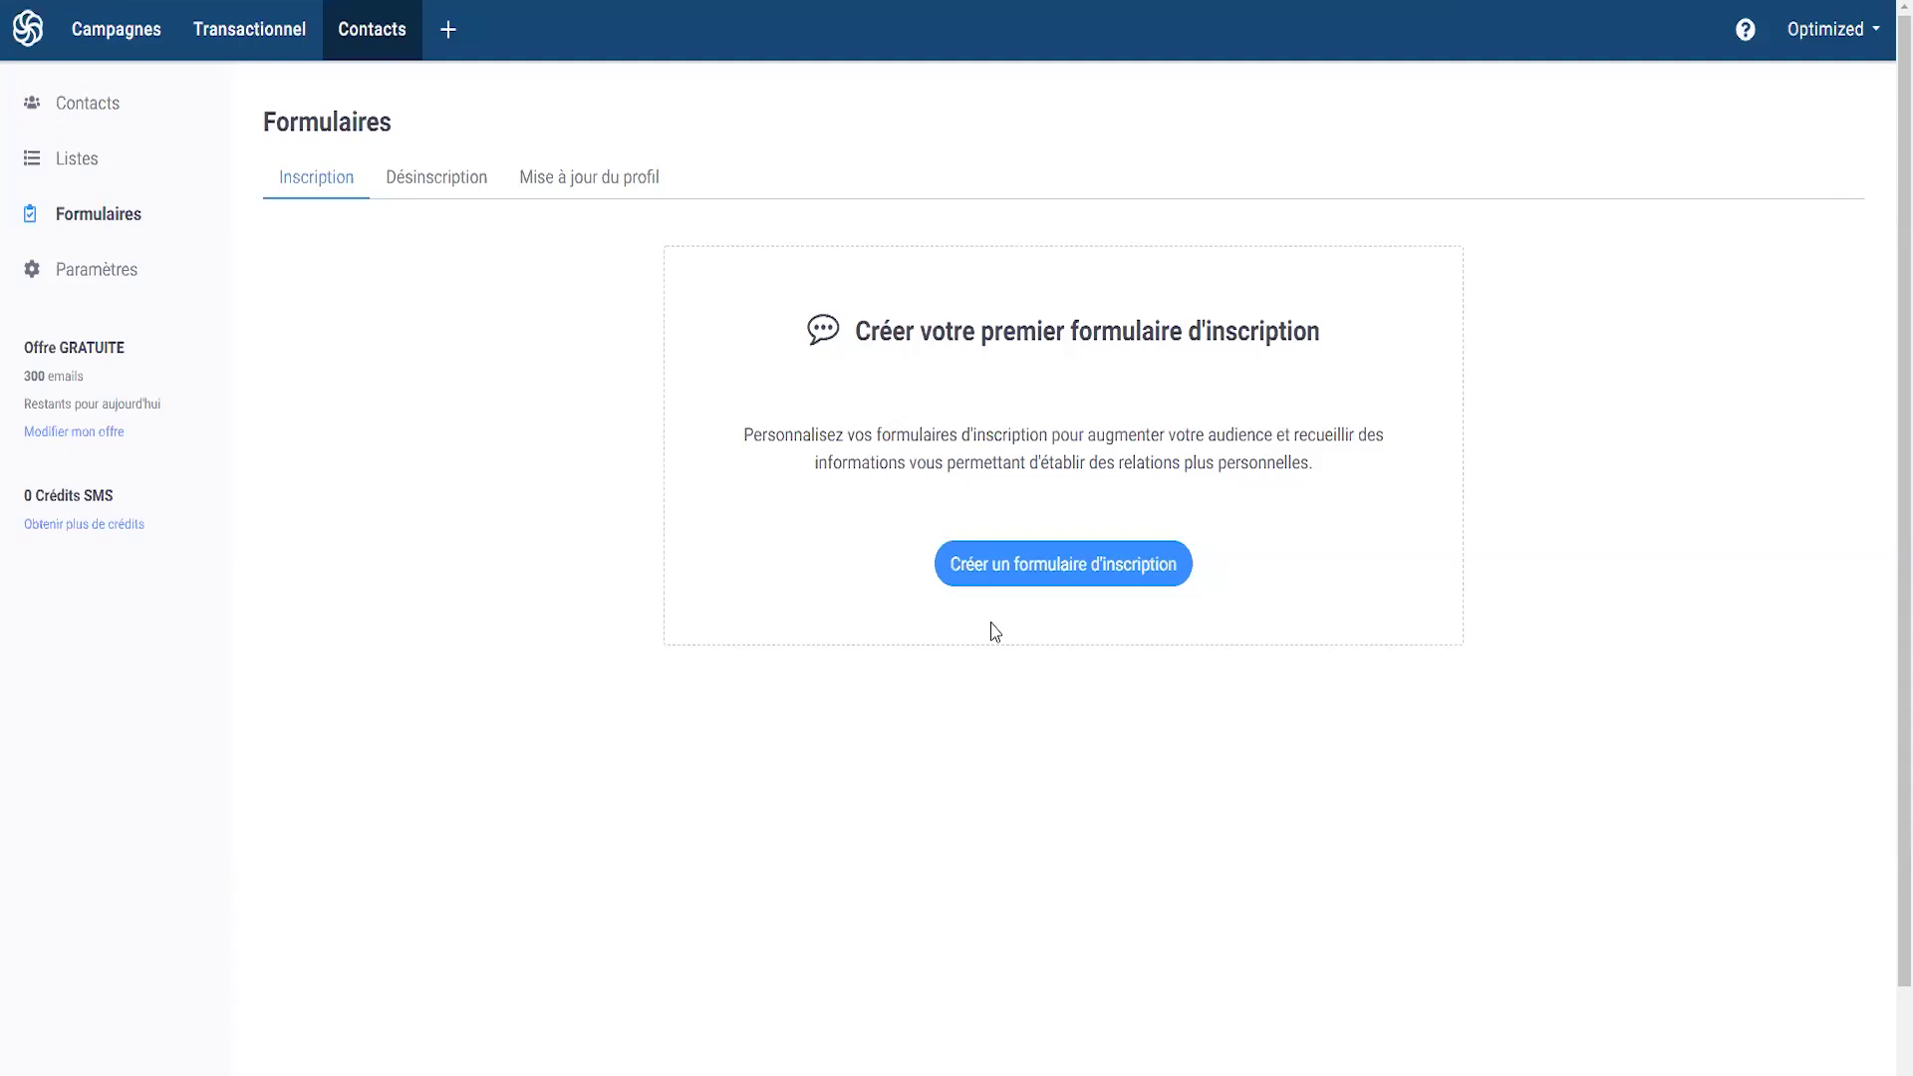
pyautogui.click(1031, 566)
pyautogui.click(367, 313)
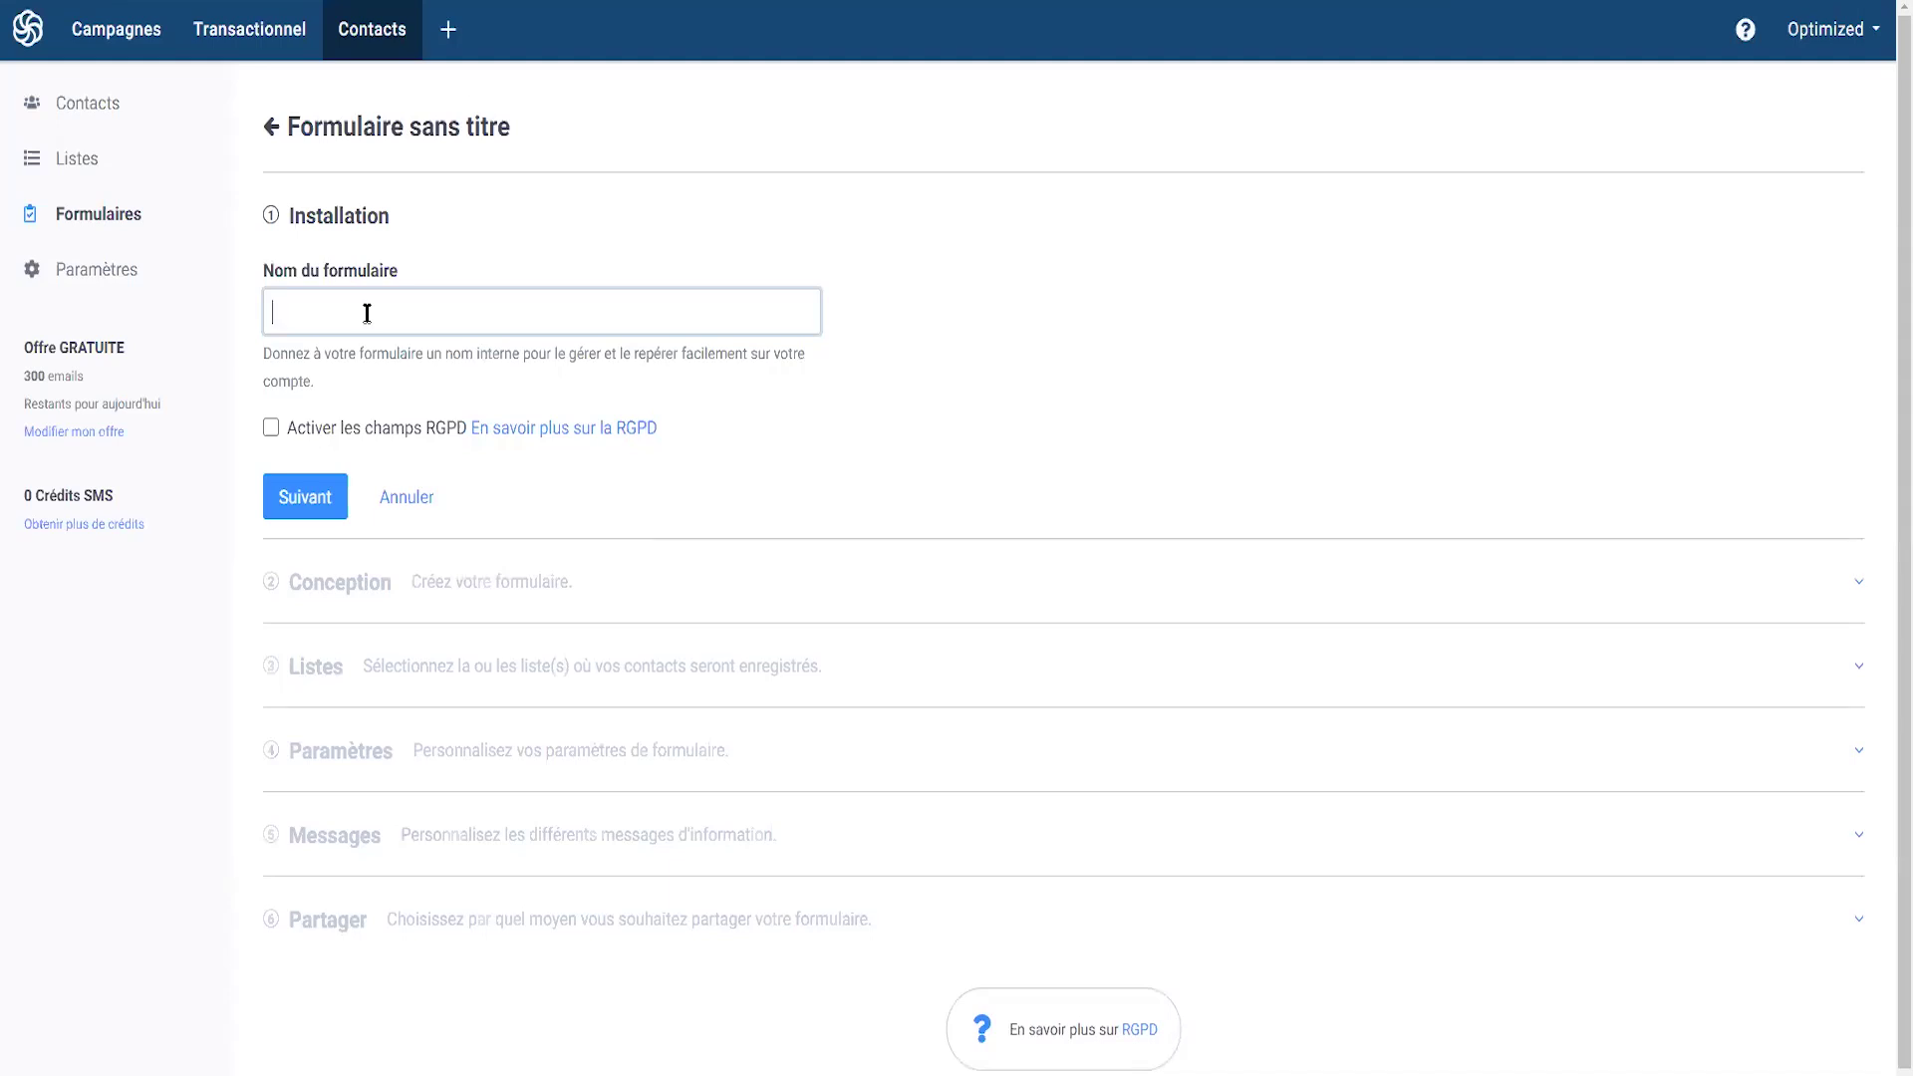
pyautogui.write('Jeu concours')
pyautogui.click(272, 428)
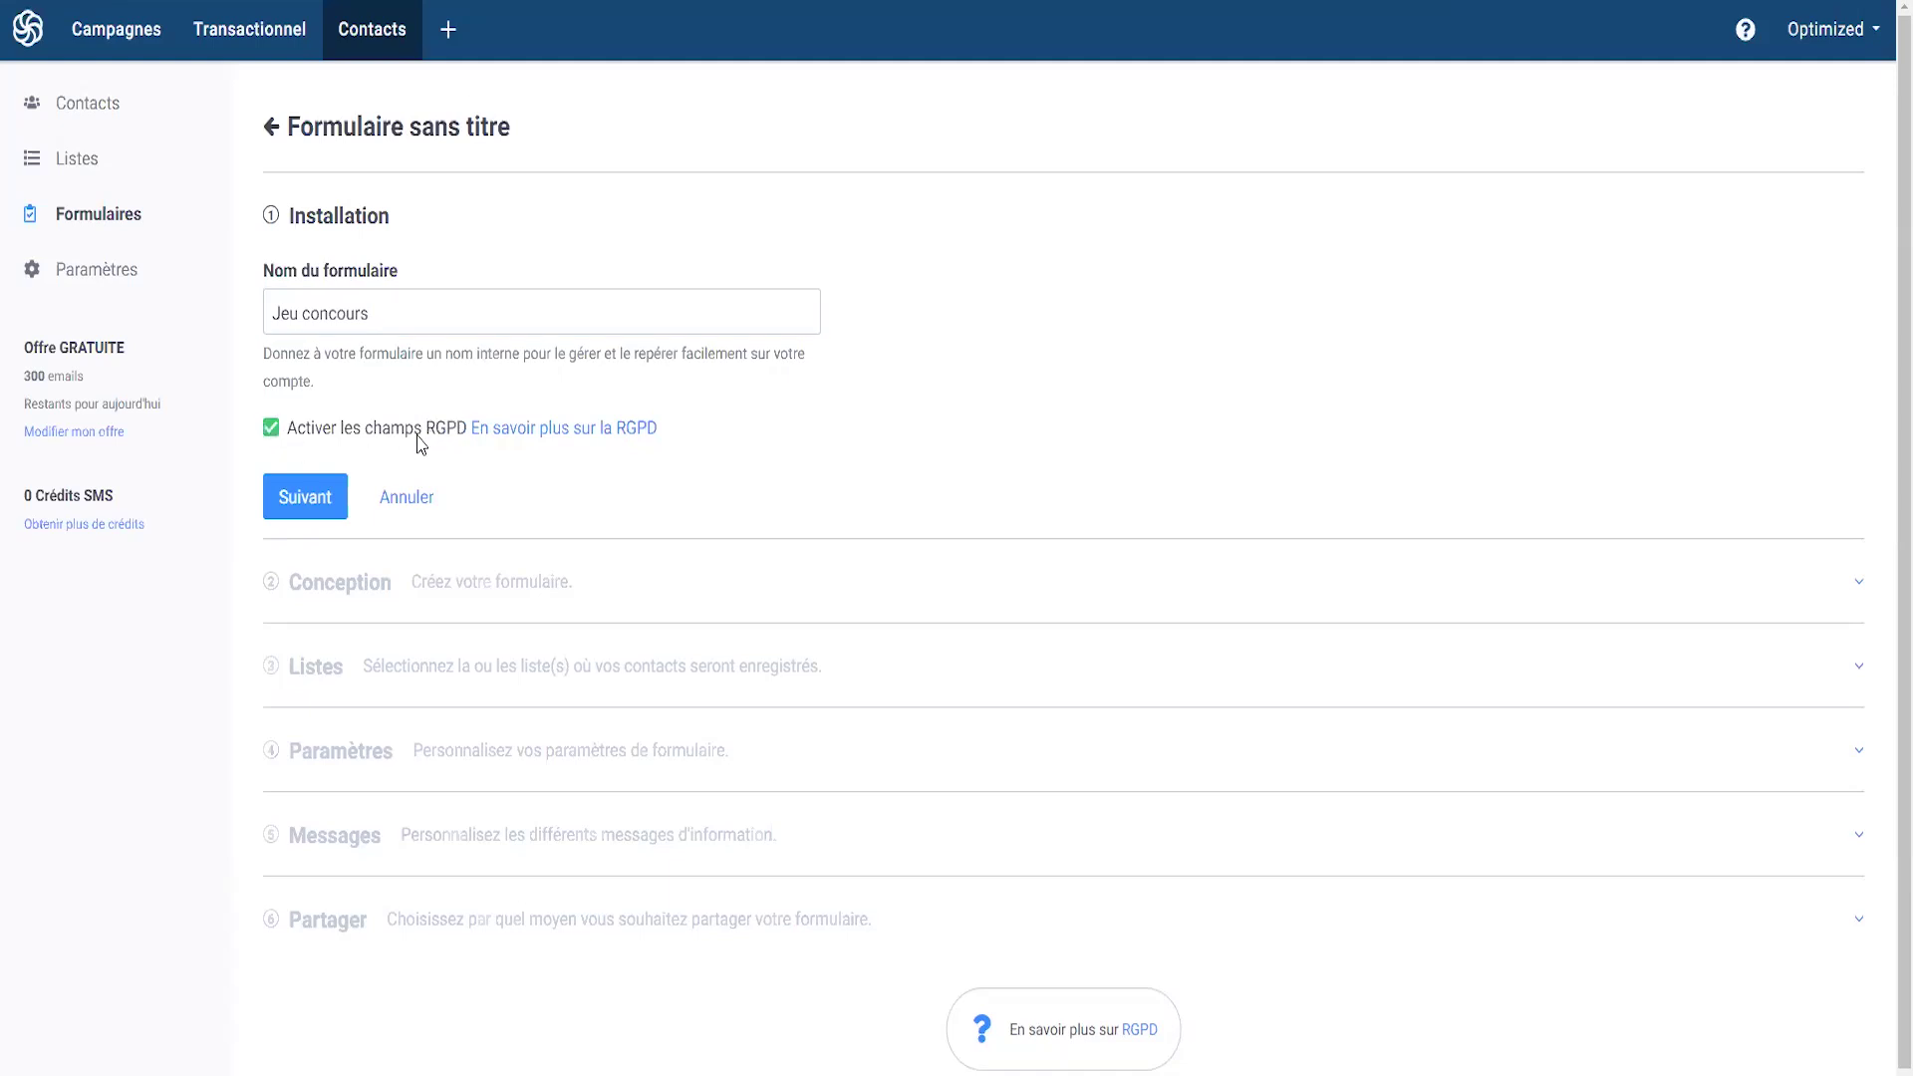
pyautogui.click(304, 510)
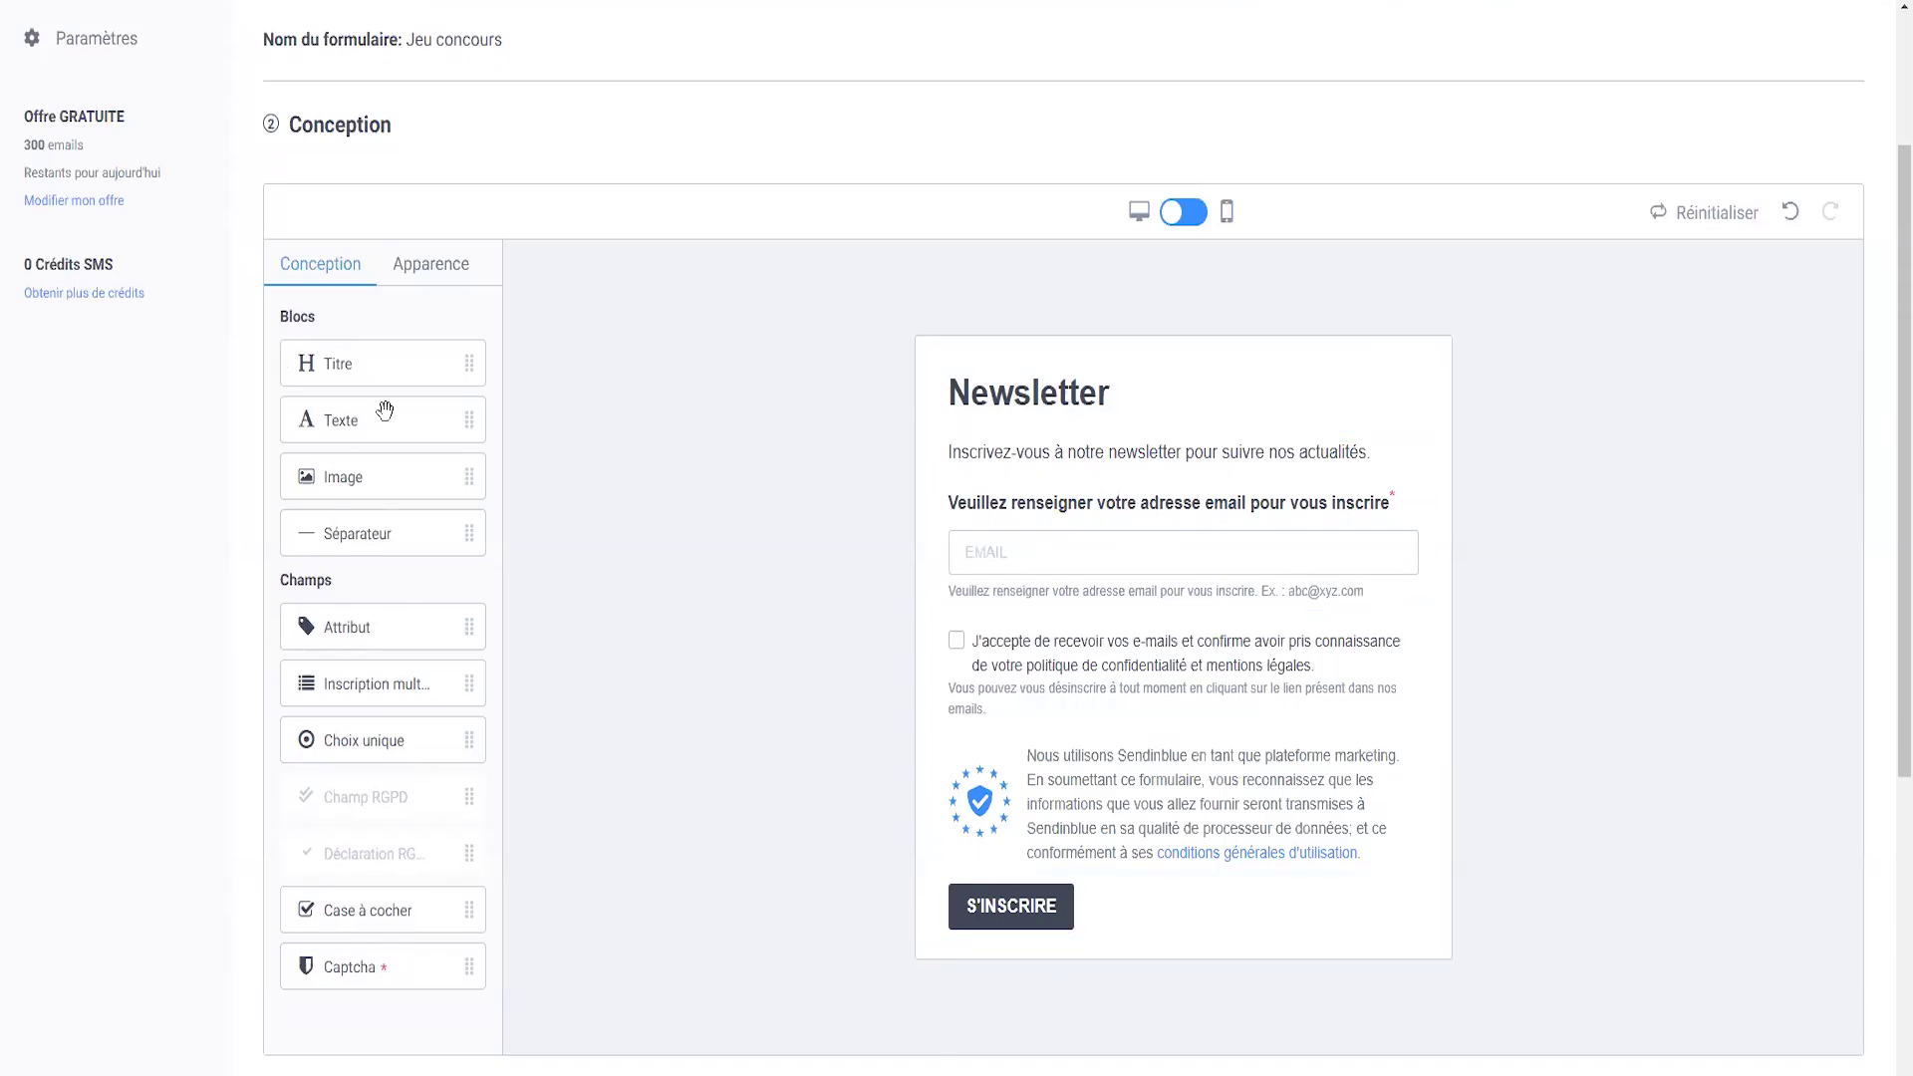
# - Retitle the form 'JEU CONCOURS' and rewrite the intro to offer up to 50€ of gifts
pyautogui.click(1075, 398)
pyautogui.moveTo(1136, 396); pyautogui.dragTo(894, 391)
pyautogui.click(894, 390)
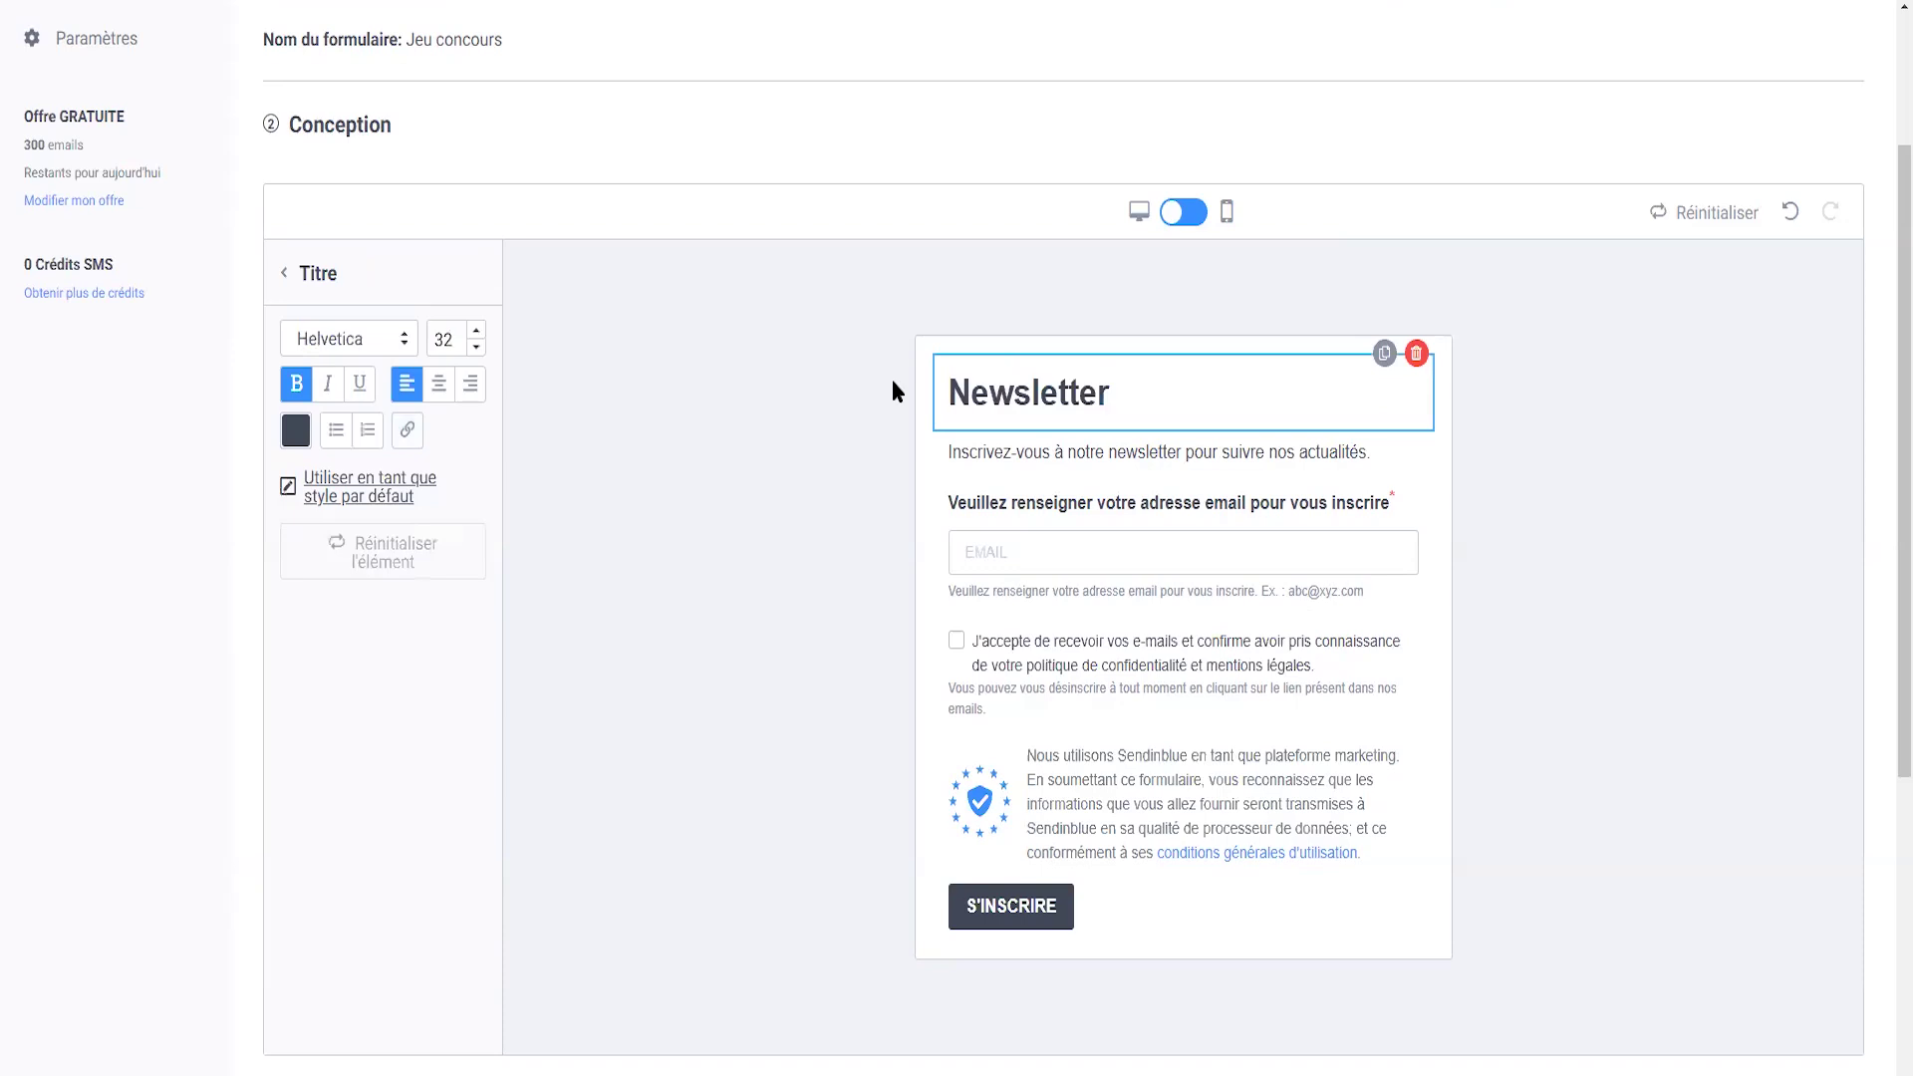
pyautogui.hotkey('ctrl', 'a')
pyautogui.write('JEU CONCOURS')
pyautogui.moveTo(1371, 454); pyautogui.dragTo(1054, 453)
pyautogui.write("gratuitement pour remporter jusqu'à 50€ de cadeaux sur notreboutique")
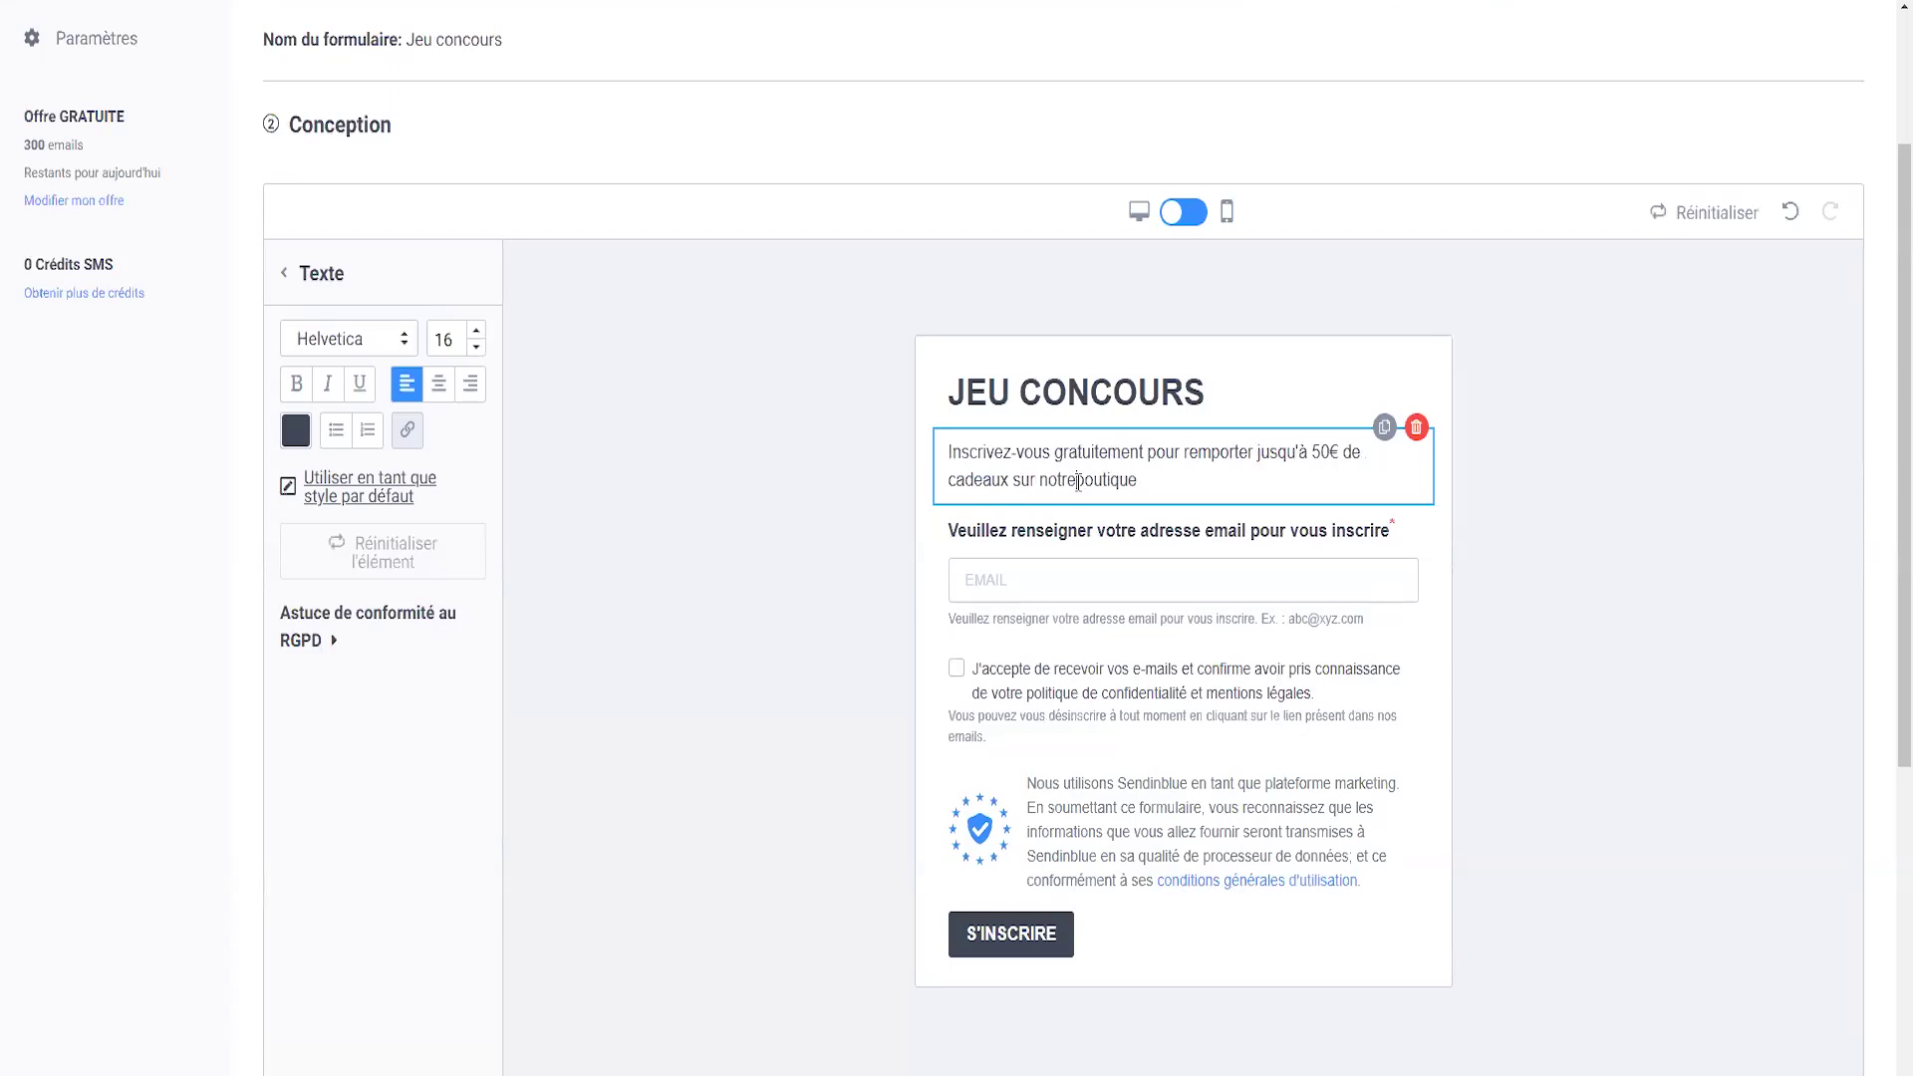
# - Add the missing space before 'boutique' in the intro text
pyautogui.click(1040, 584)
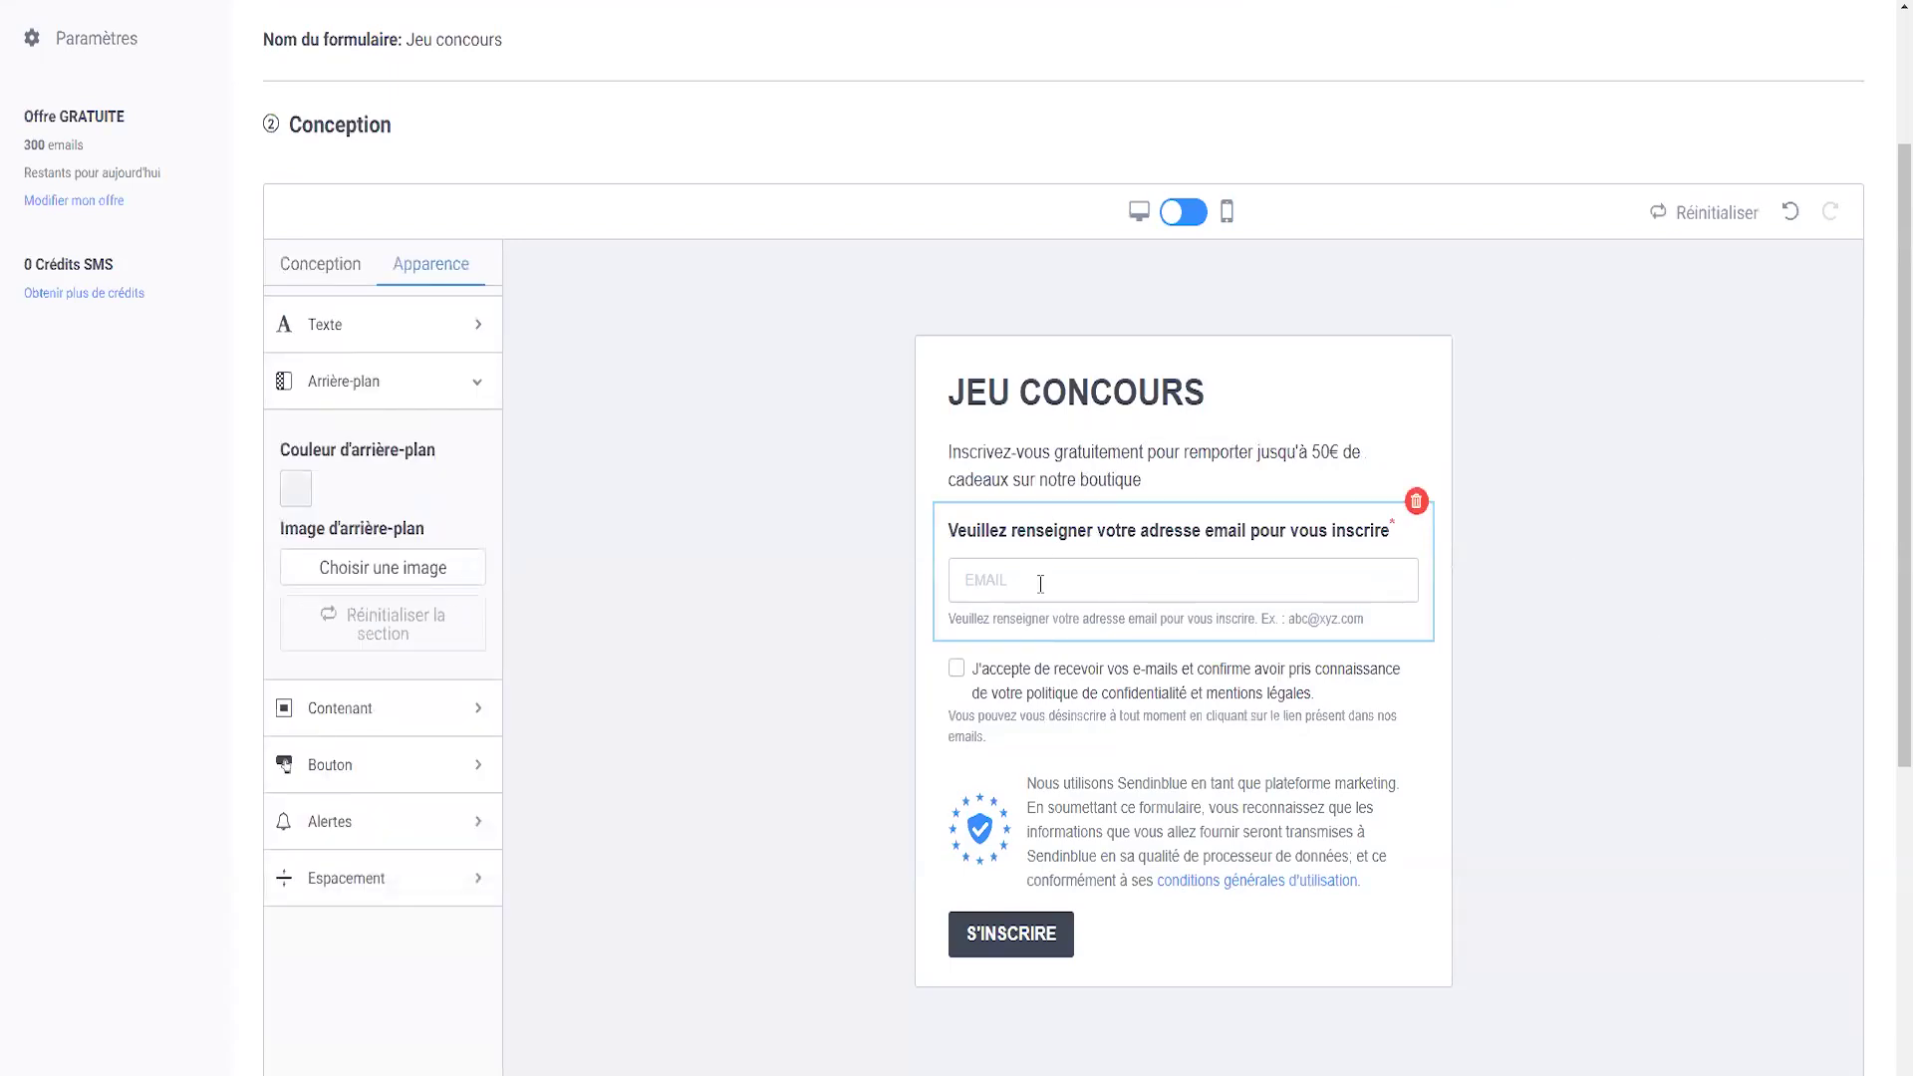
pyautogui.click(1104, 538)
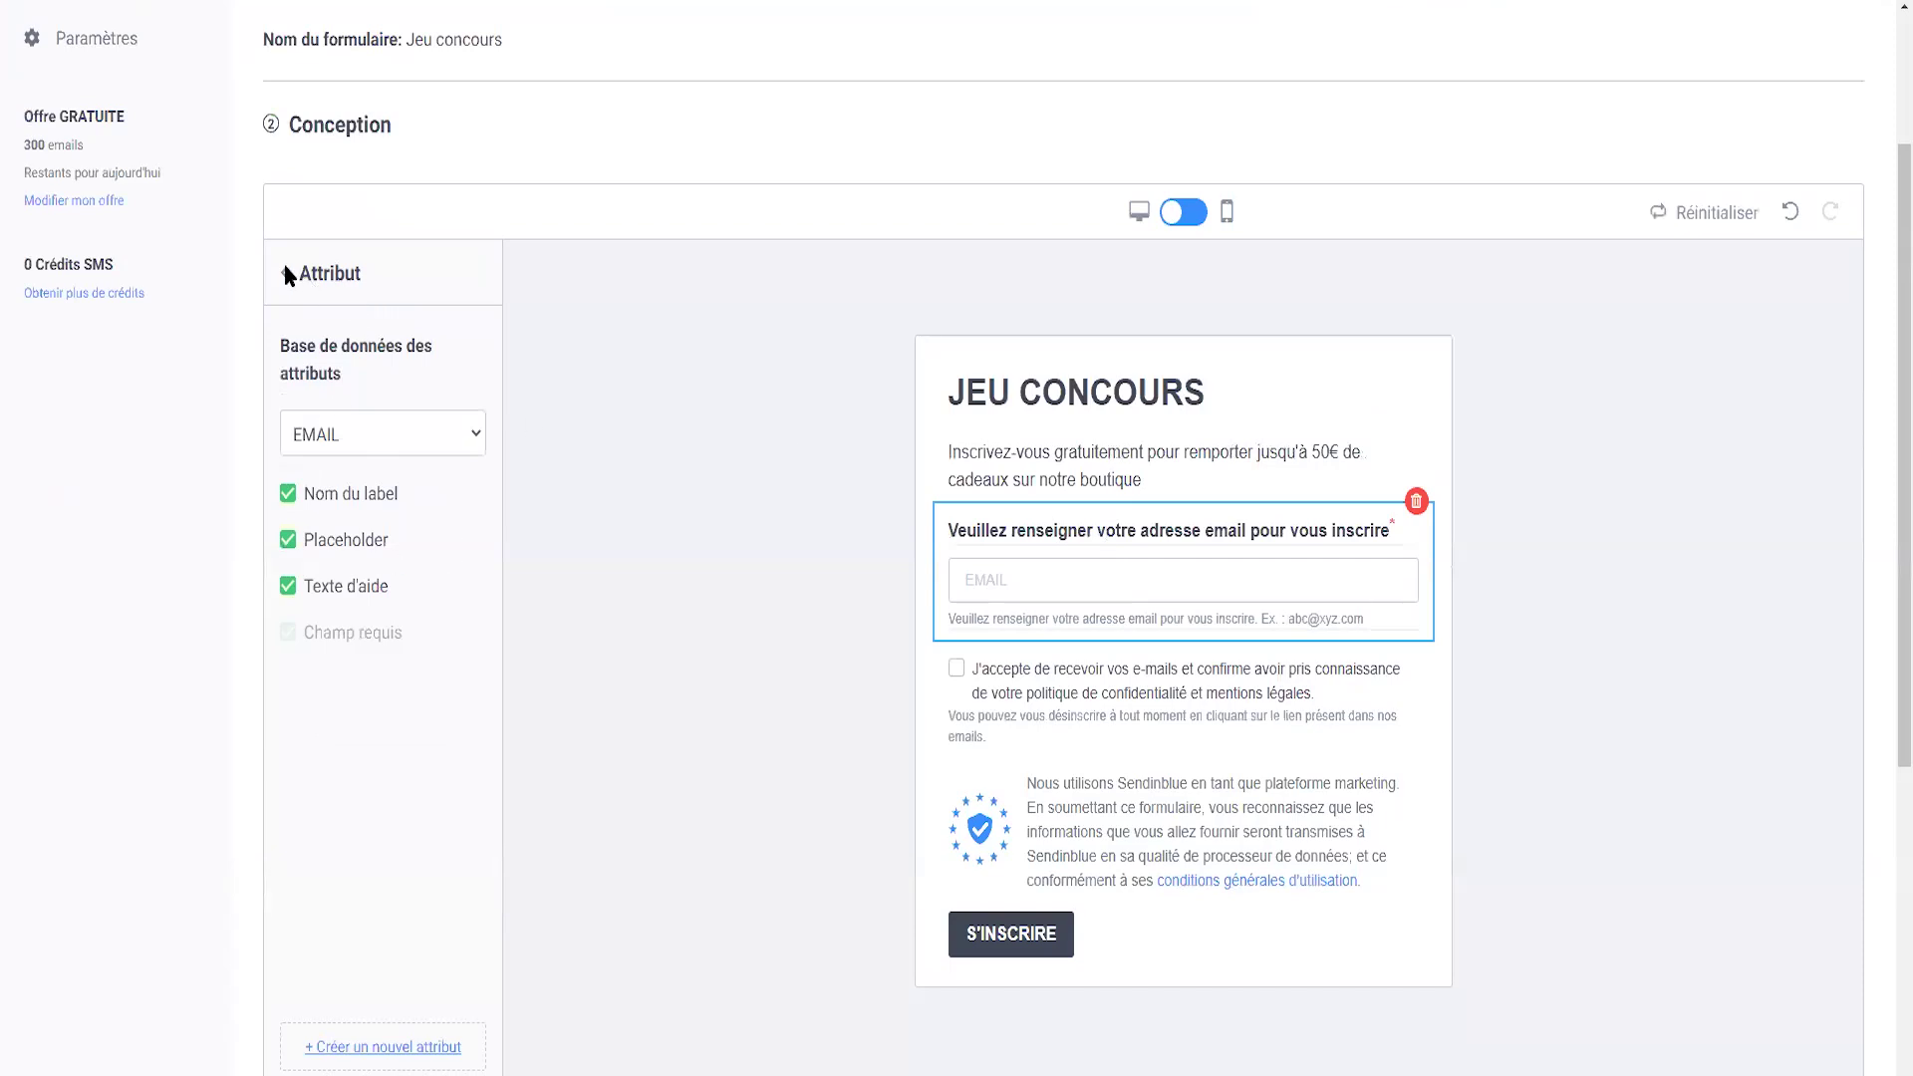
pyautogui.click(1610, 665)
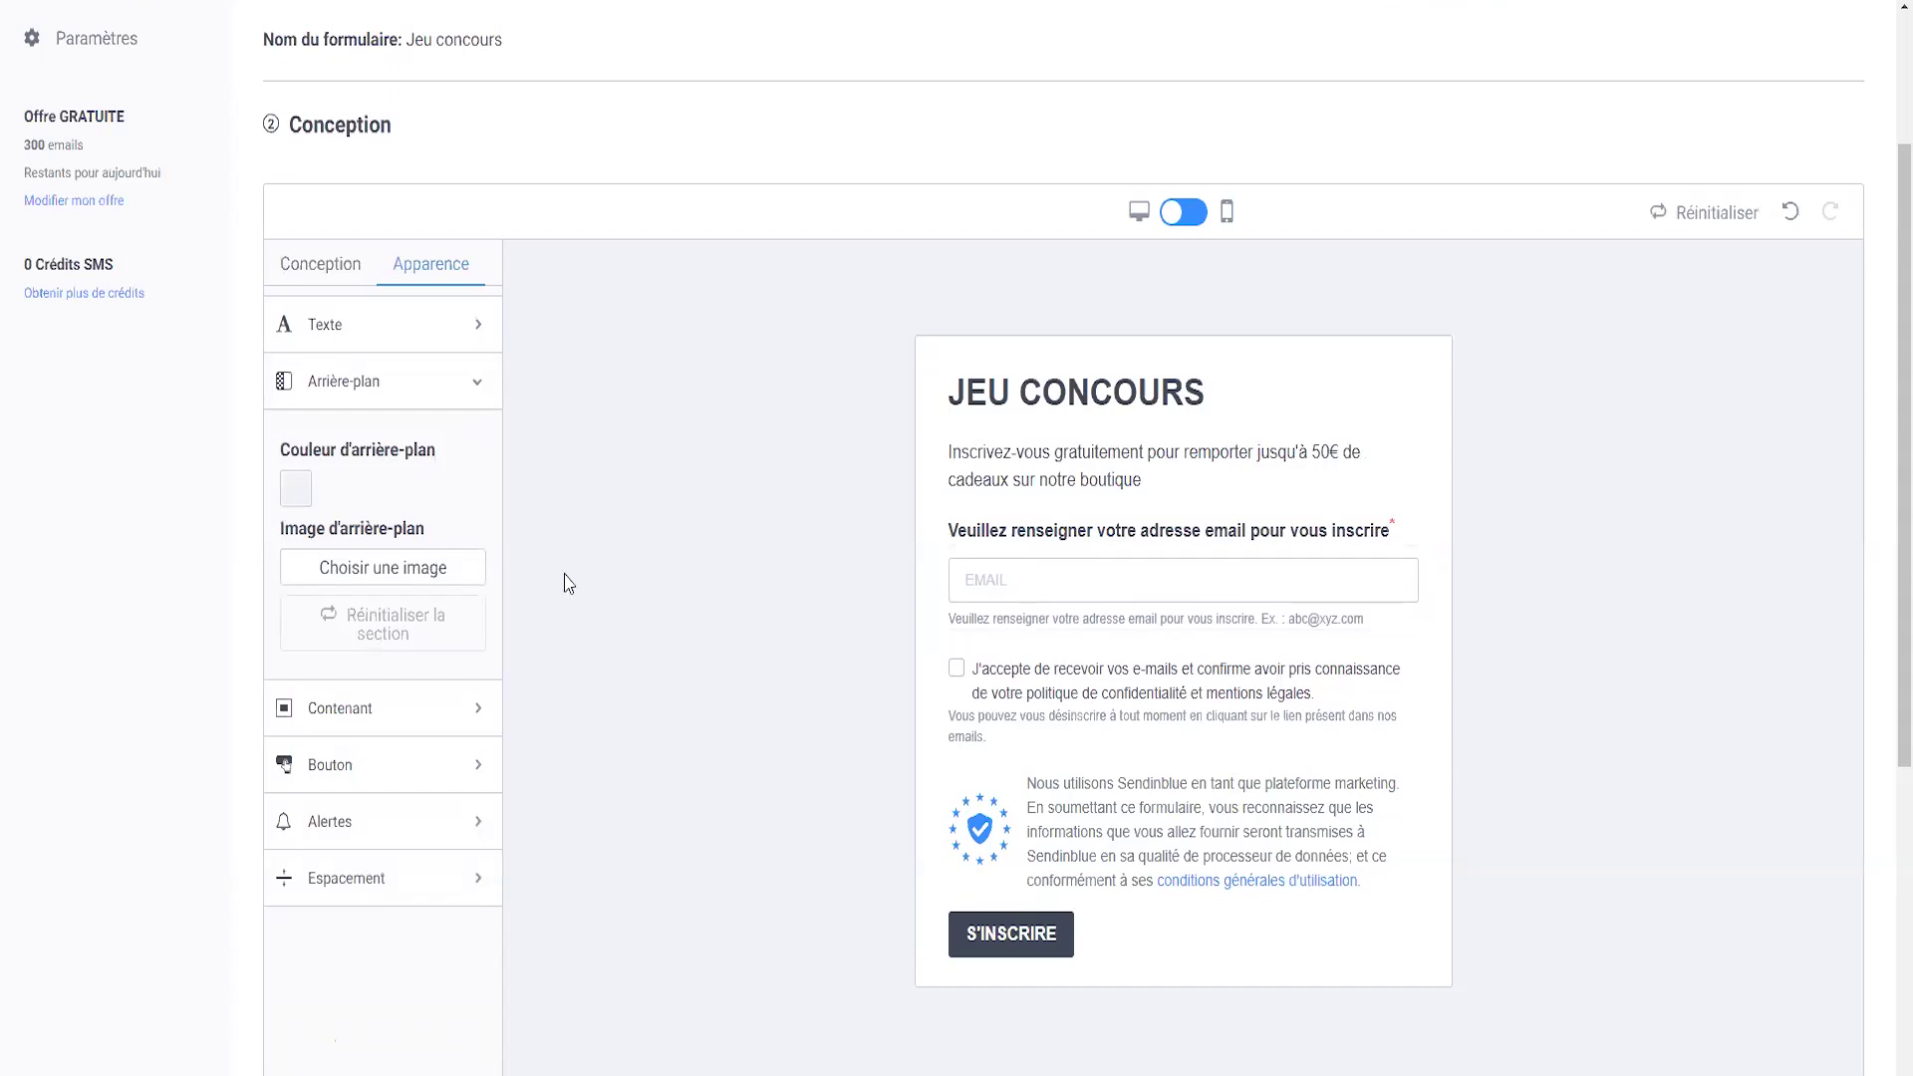
# - Add a PRENOM attribute field above the email field, without help text
pyautogui.click(289, 270)
pyautogui.moveTo(350, 628); pyautogui.dragTo(1061, 578)
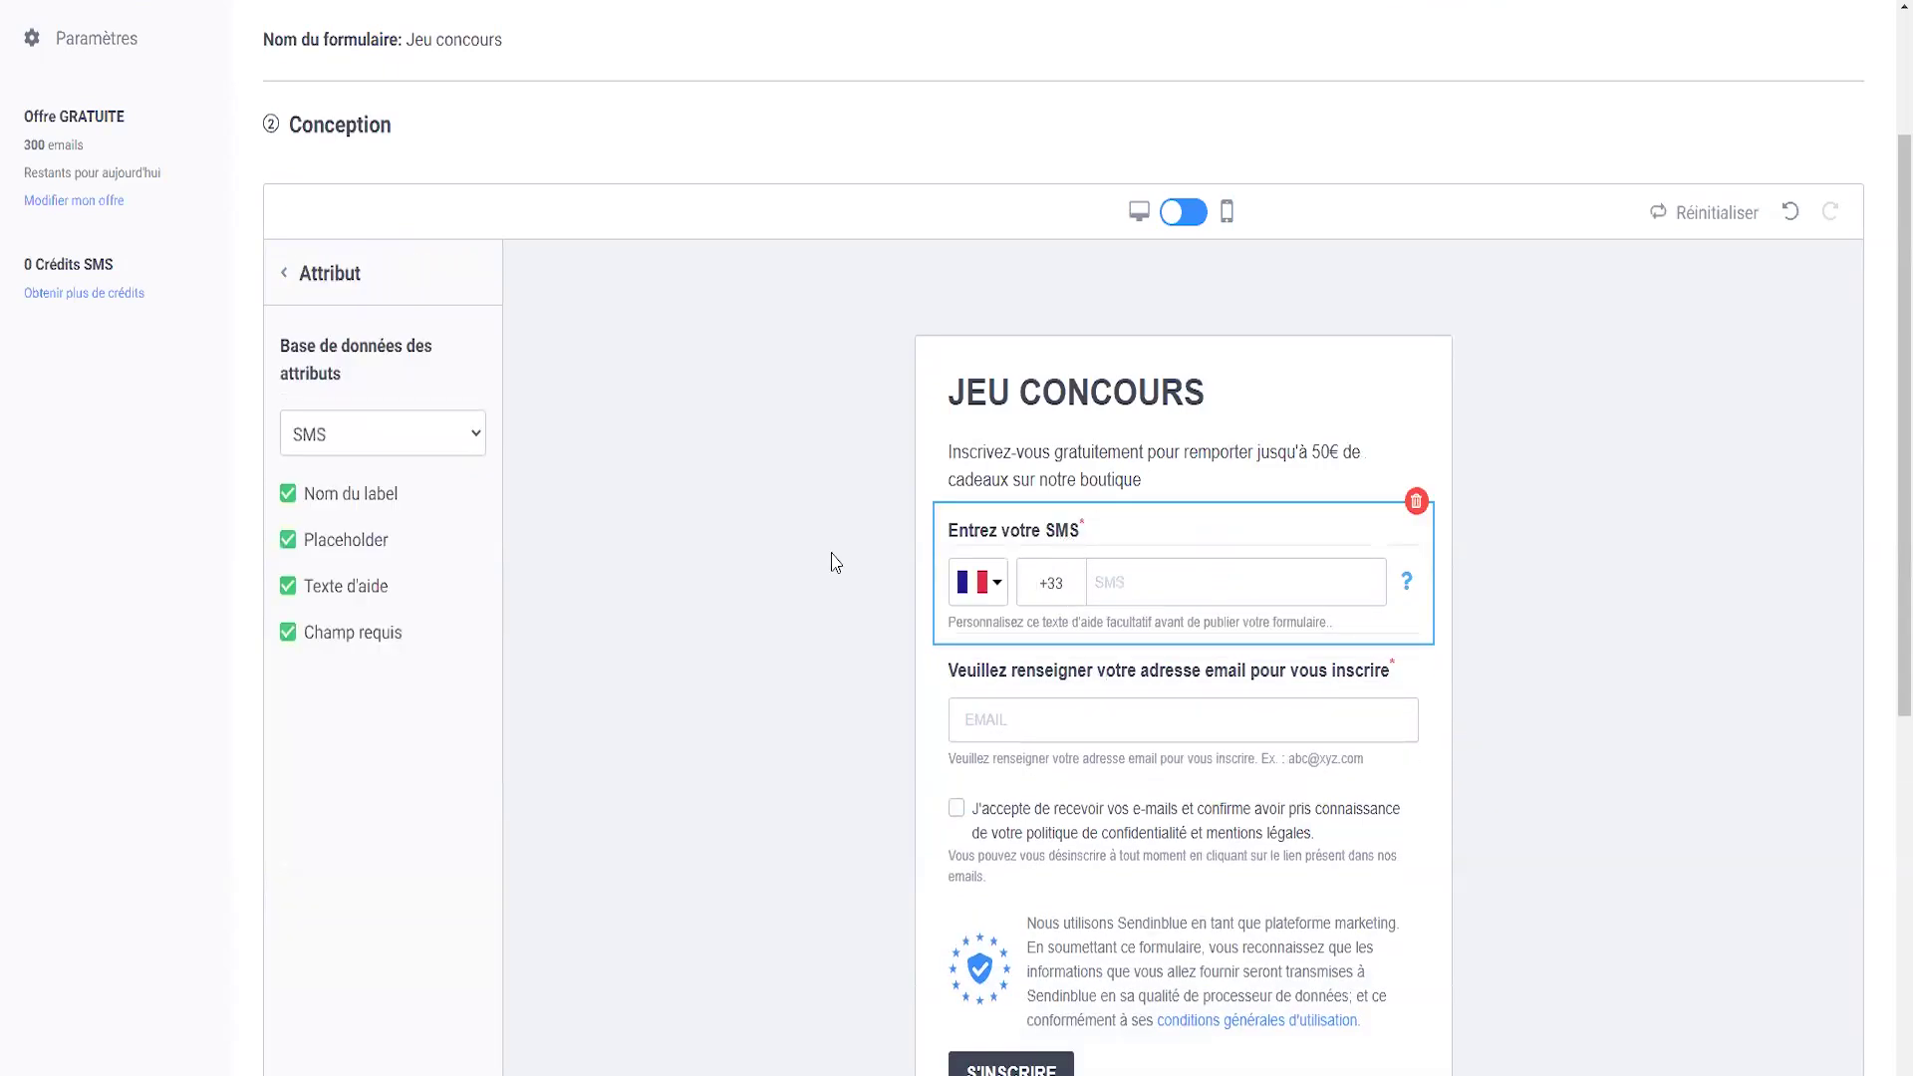
pyautogui.click(309, 434)
pyautogui.click(332, 520)
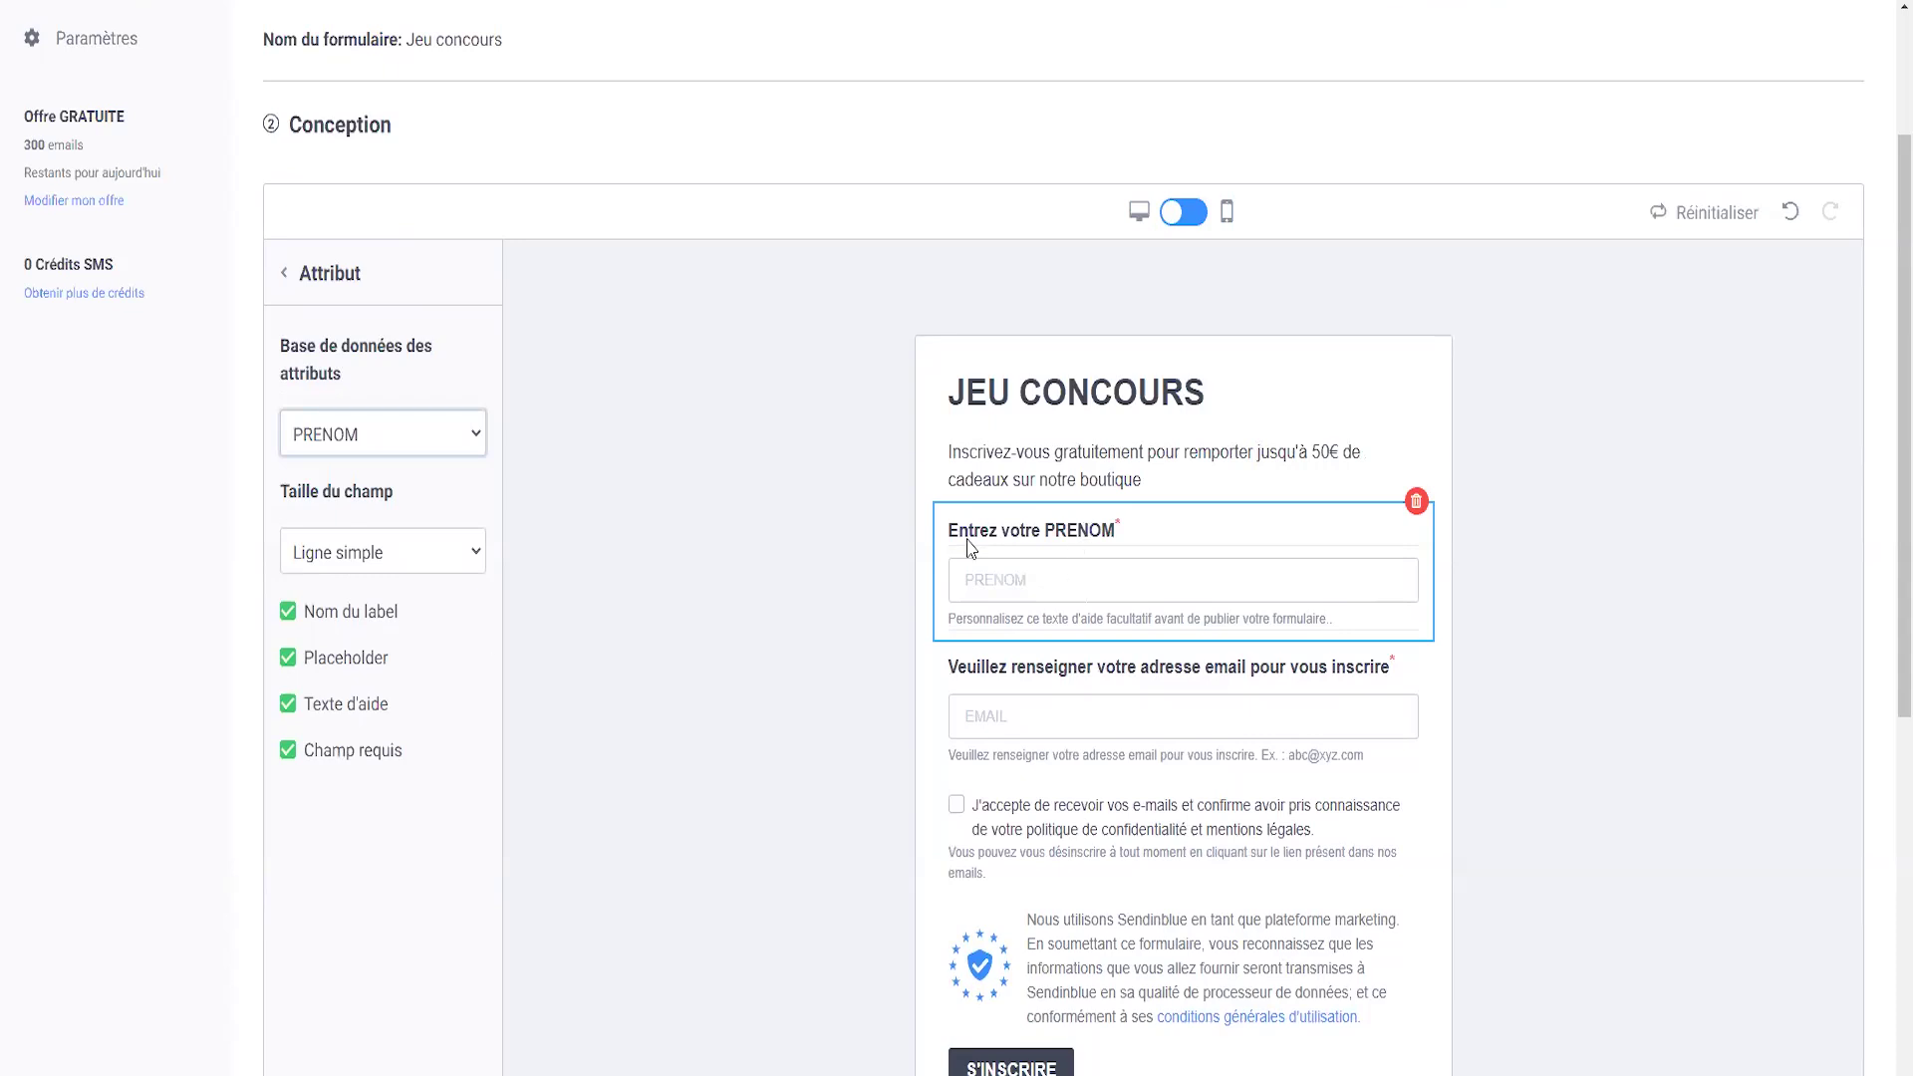
pyautogui.doubleClick(306, 710)
pyautogui.click(309, 713)
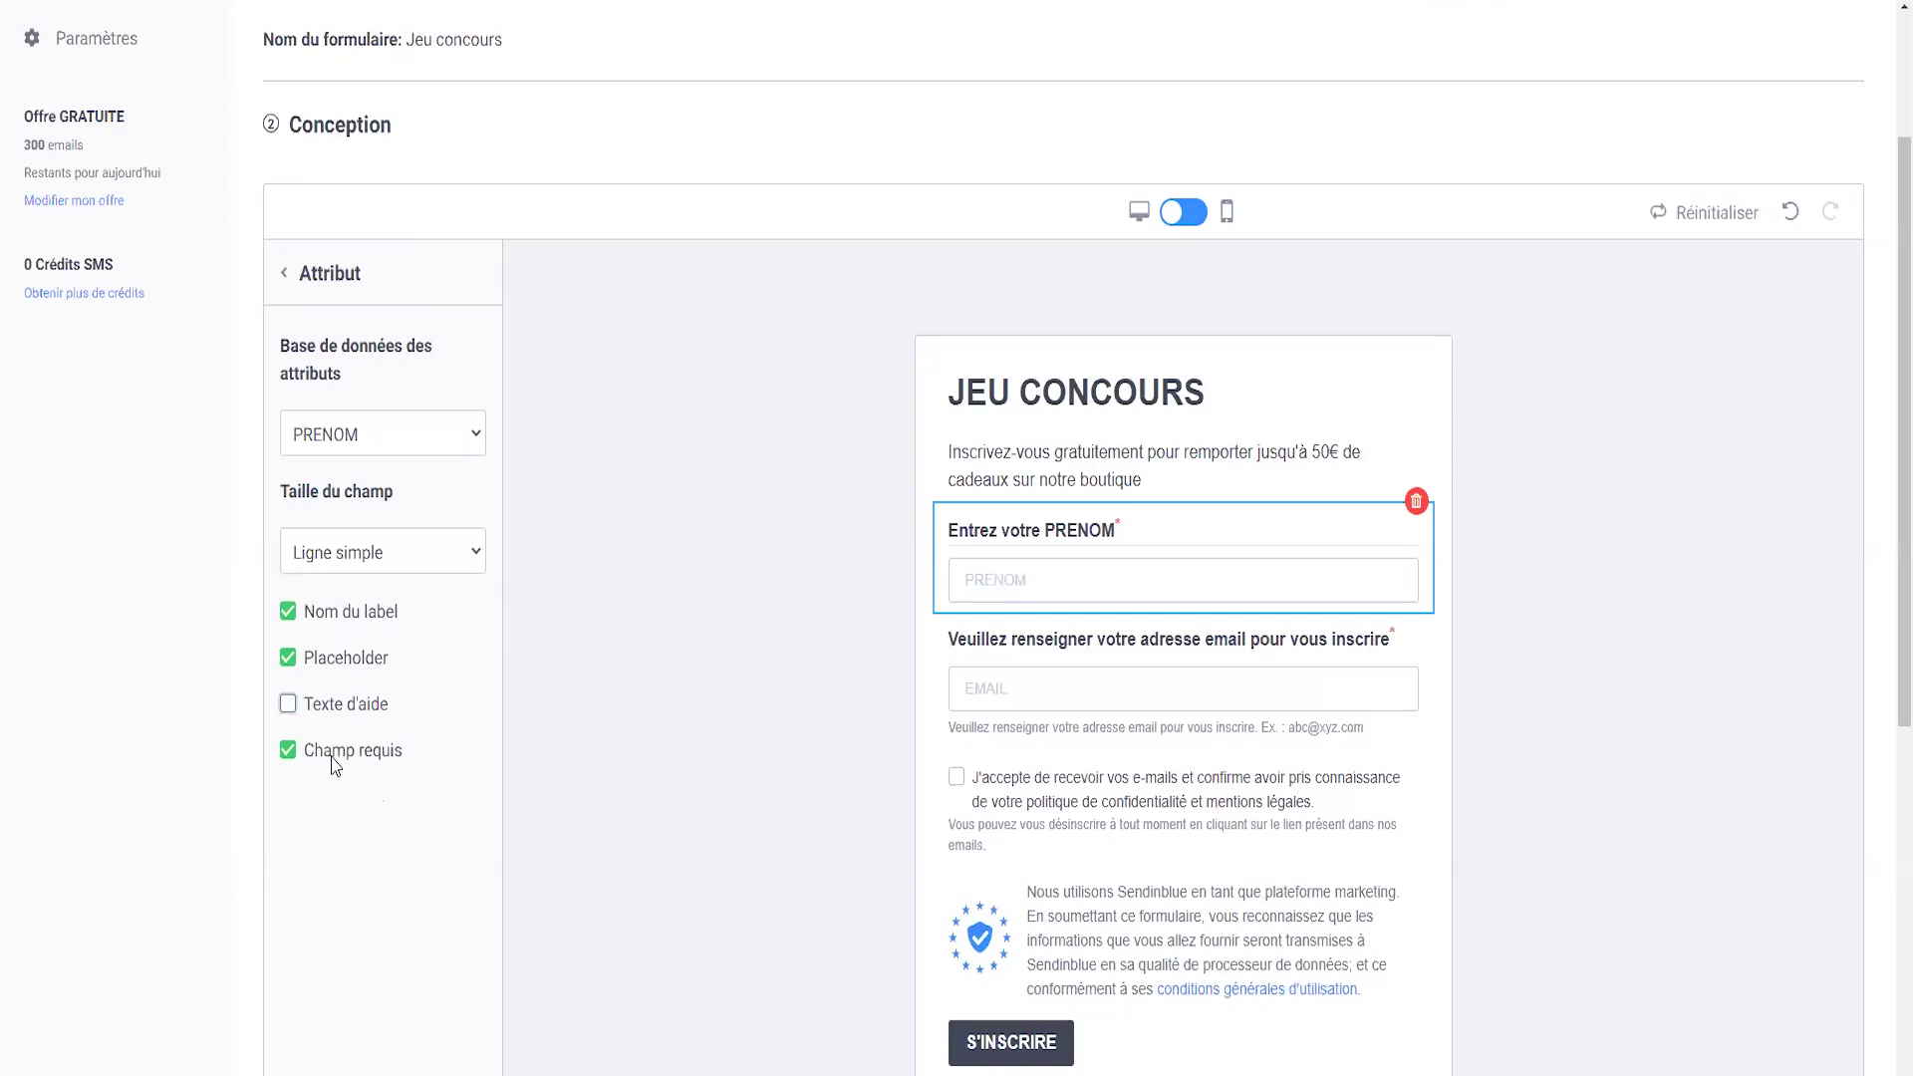
# - Remove the email field's help text and review the GDPR consent and declaration blocks
pyautogui.moveTo(1064, 696); pyautogui.dragTo(963, 733)
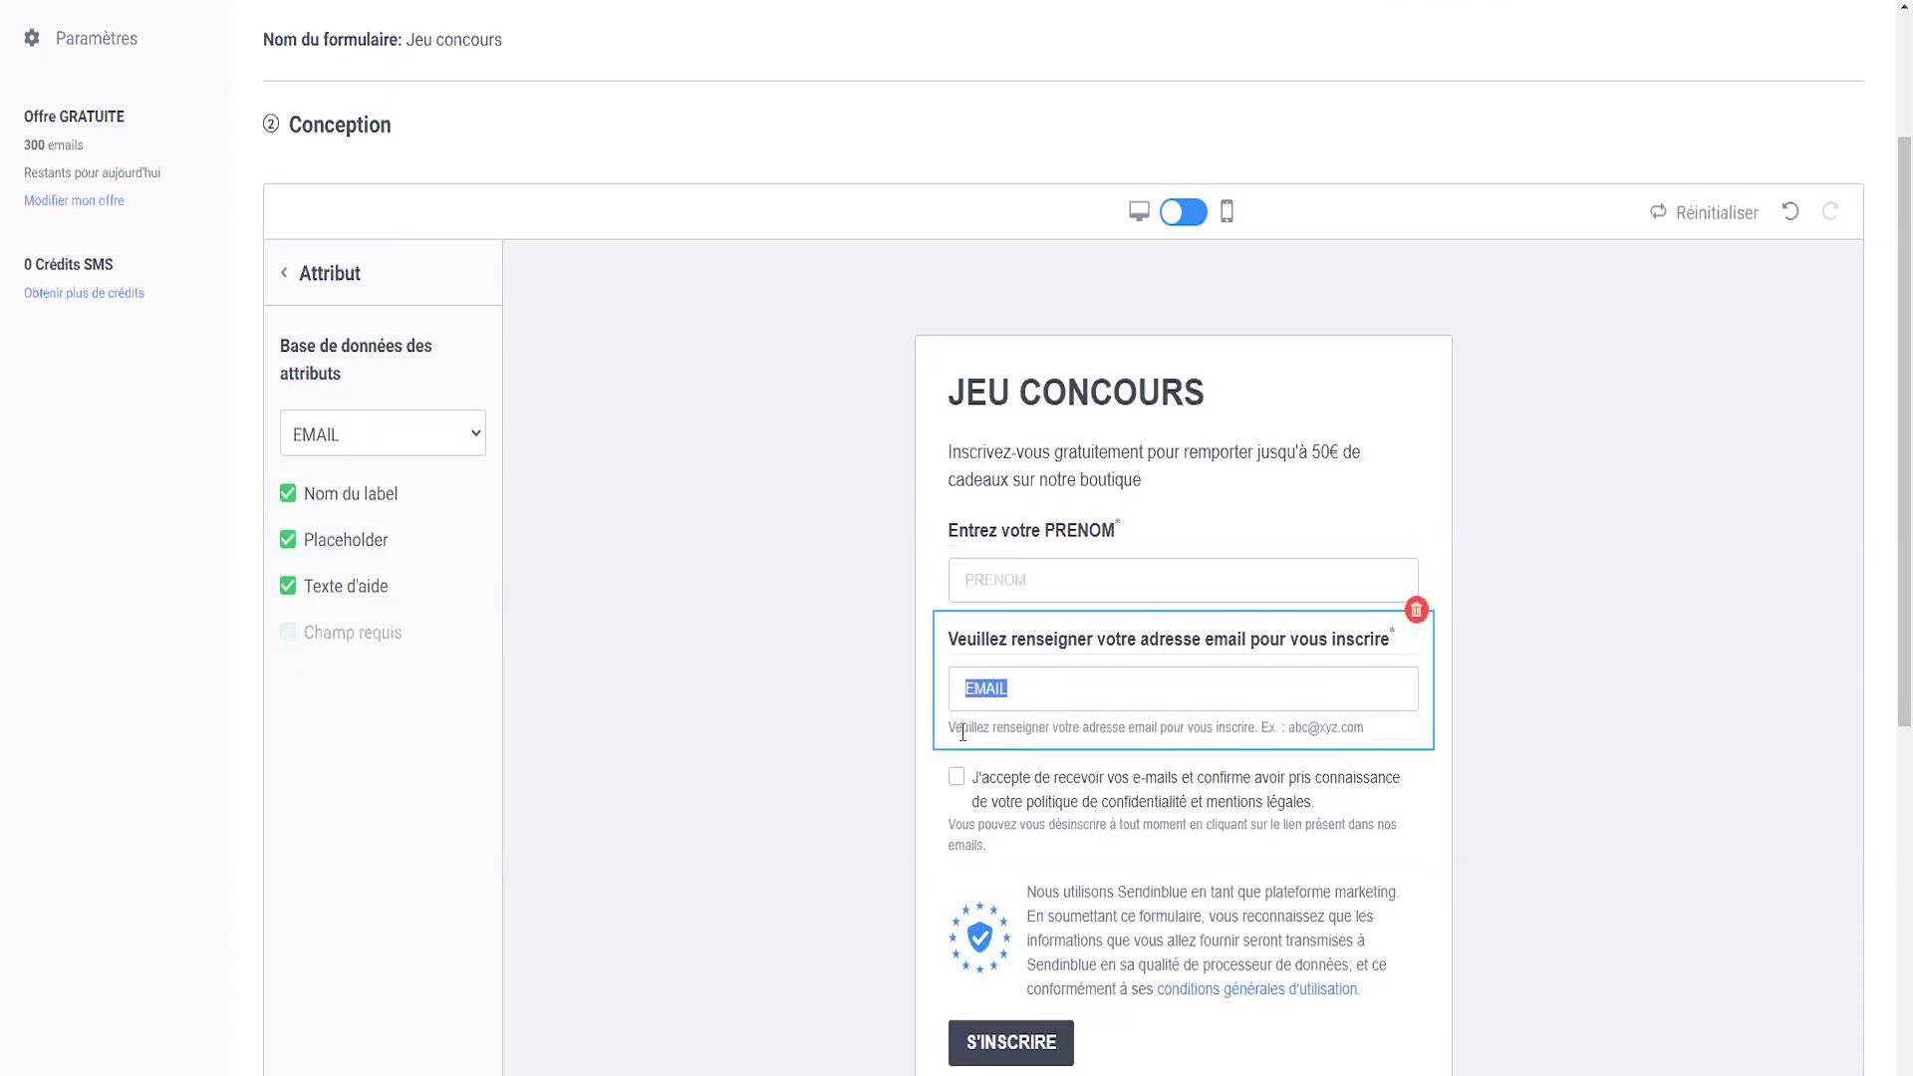
pyautogui.click(288, 587)
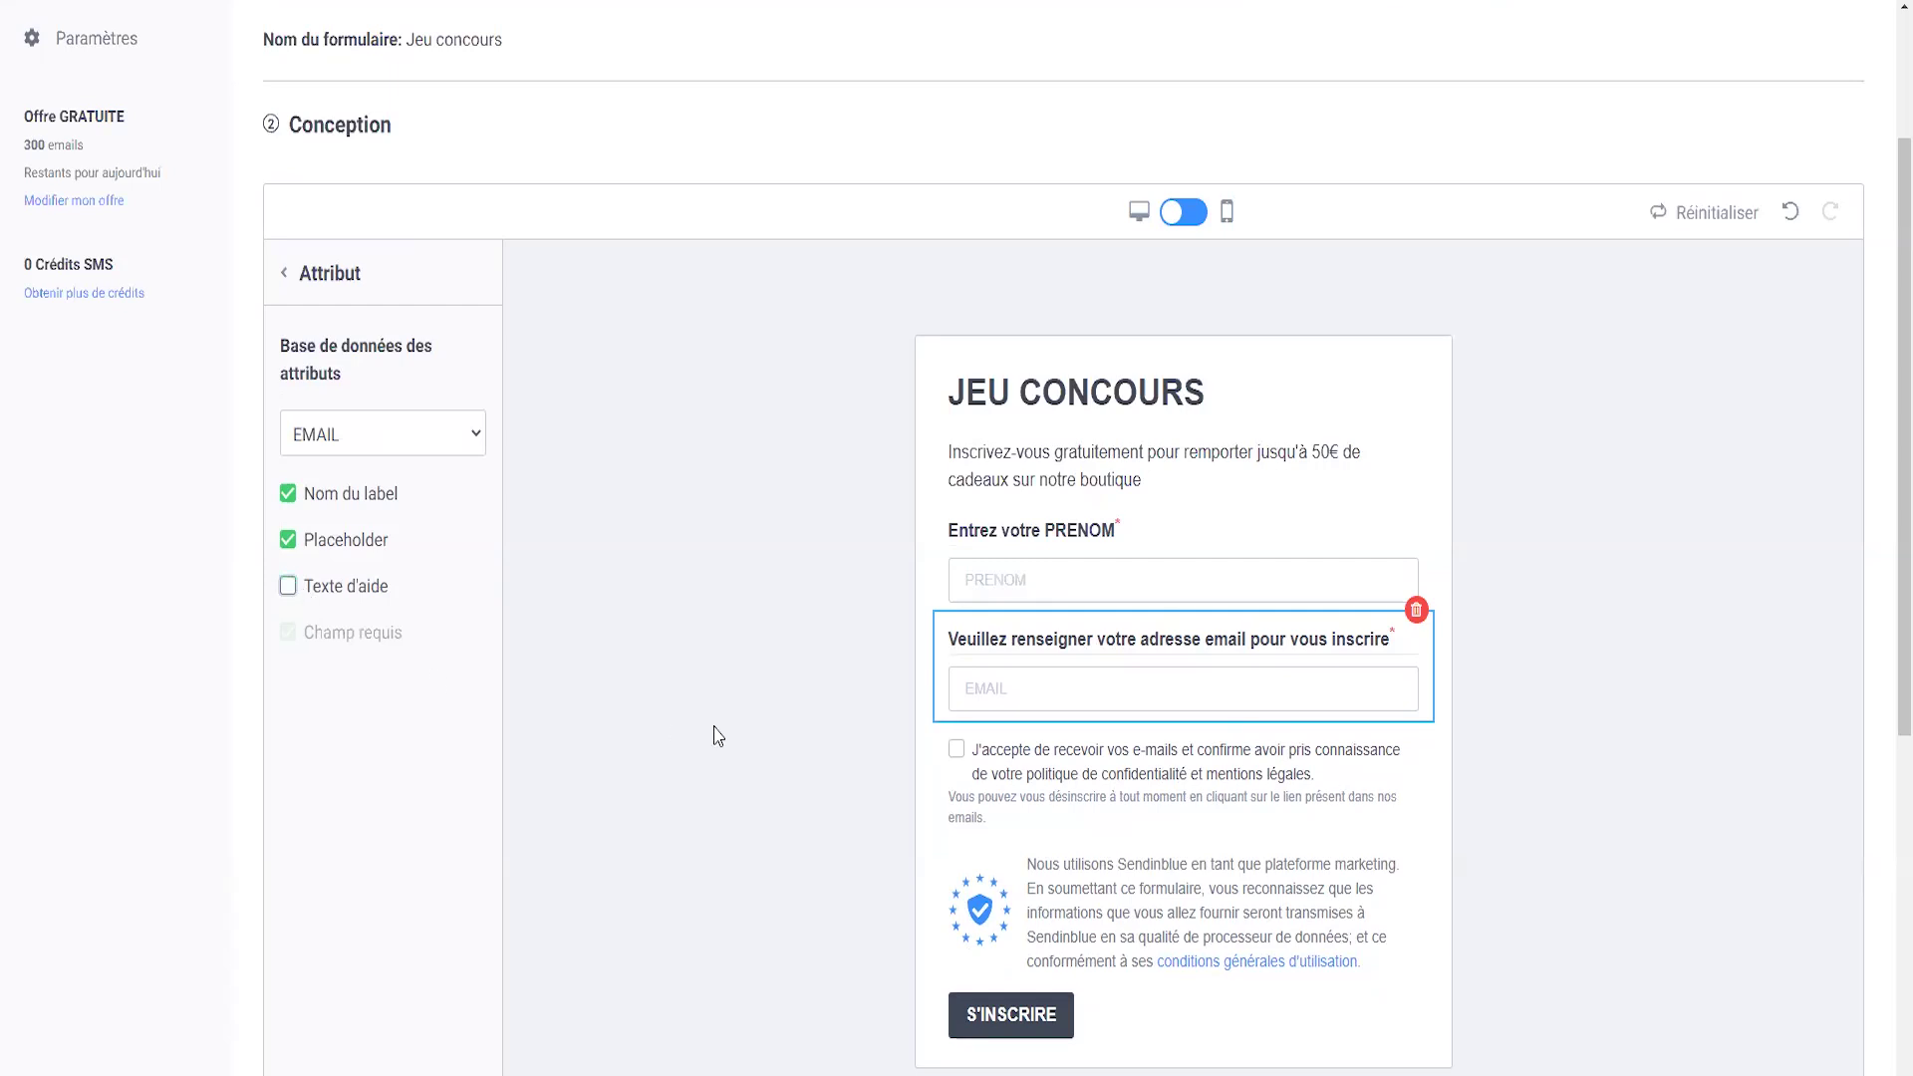
pyautogui.click(1081, 786)
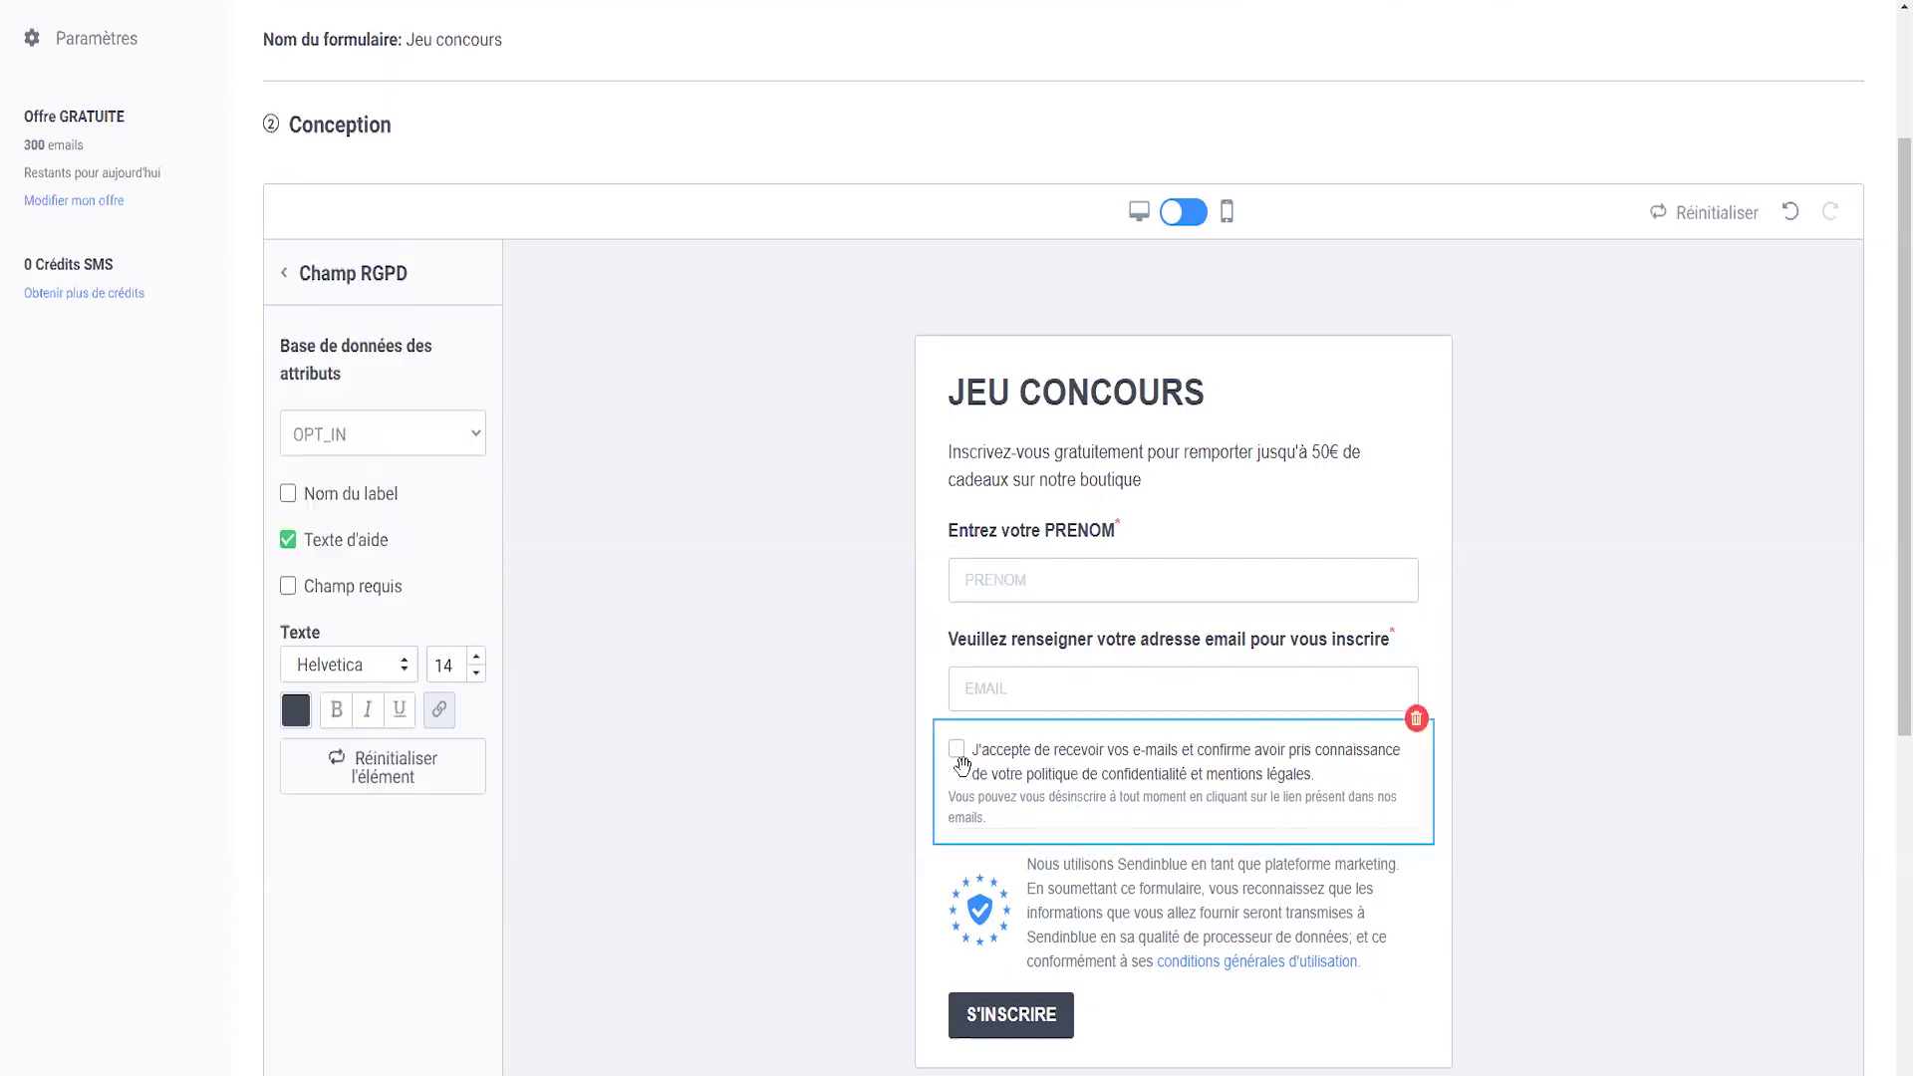
pyautogui.click(1127, 779)
pyautogui.moveTo(1208, 765); pyautogui.dragTo(1036, 760)
pyautogui.click(1096, 778)
pyautogui.click(1632, 797)
pyautogui.scroll(-1, 1337, 790)
pyautogui.click(1124, 780)
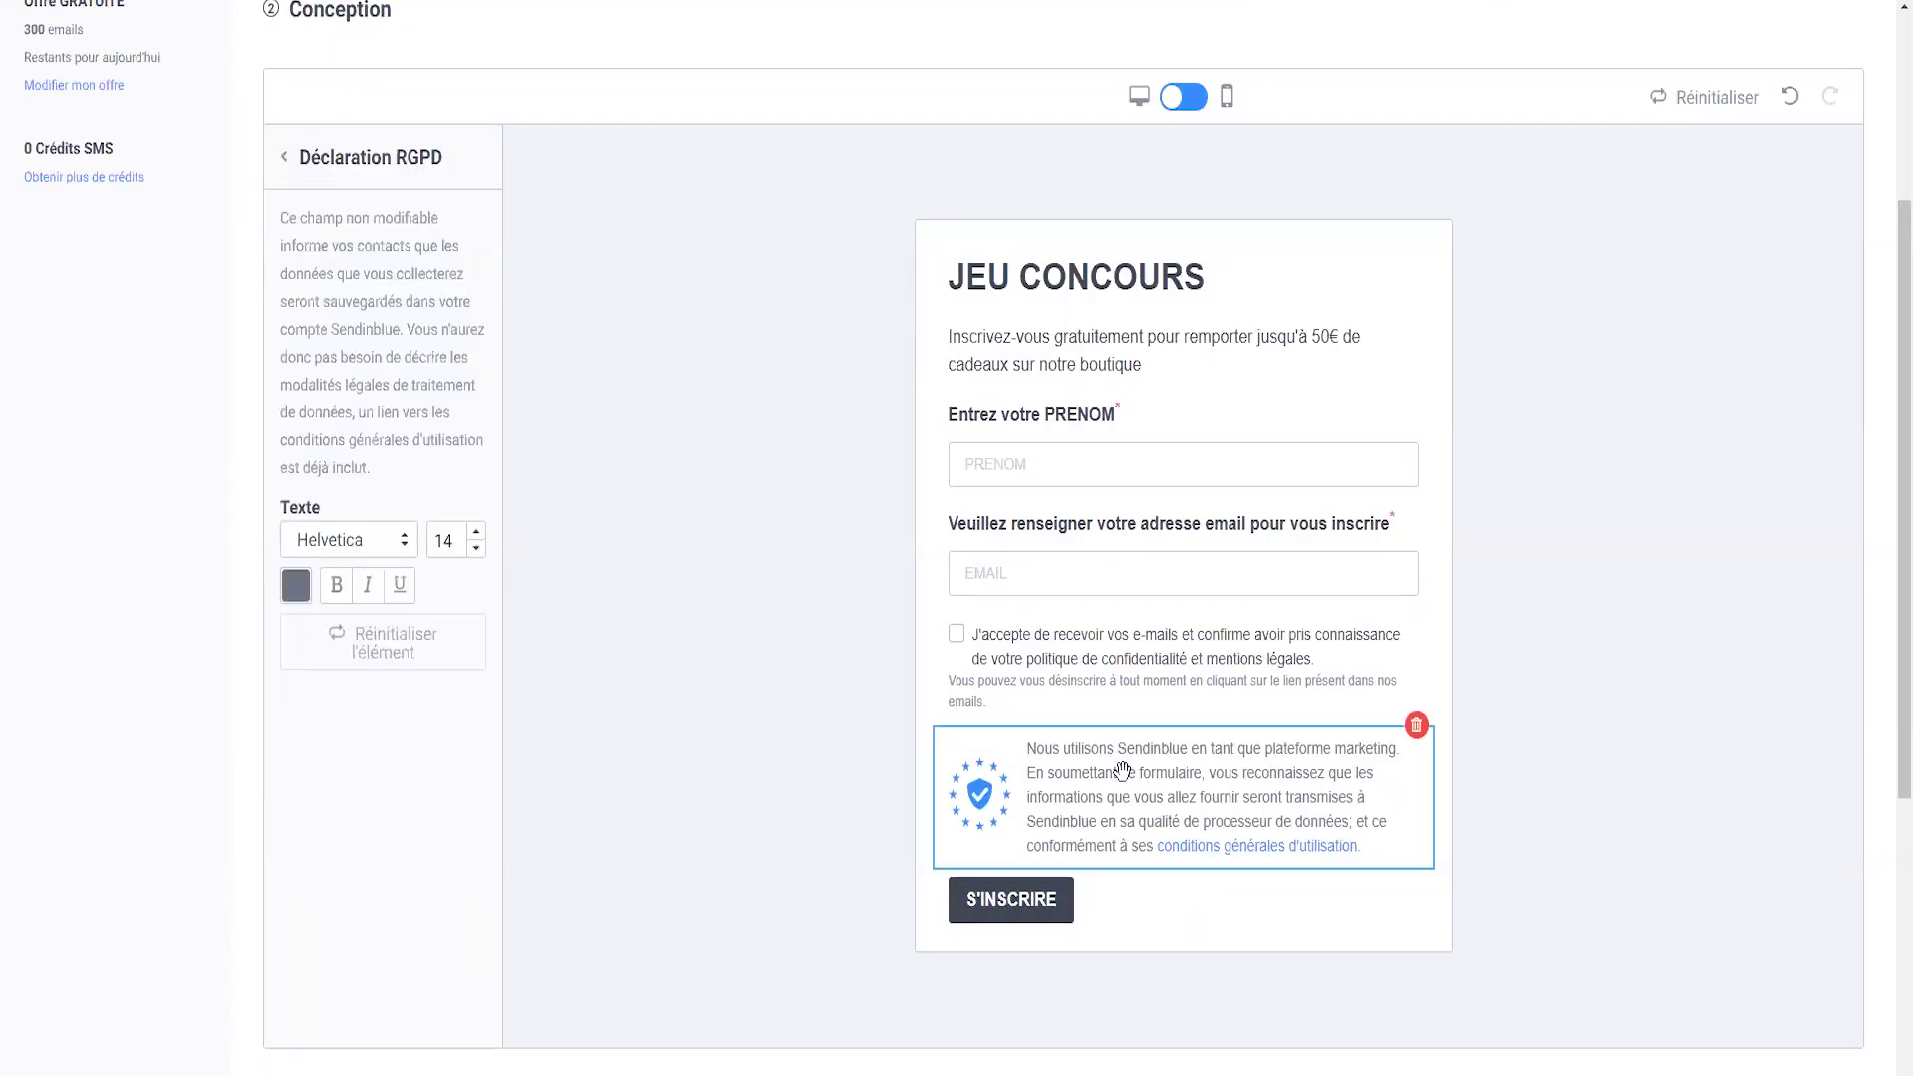
pyautogui.click(1636, 777)
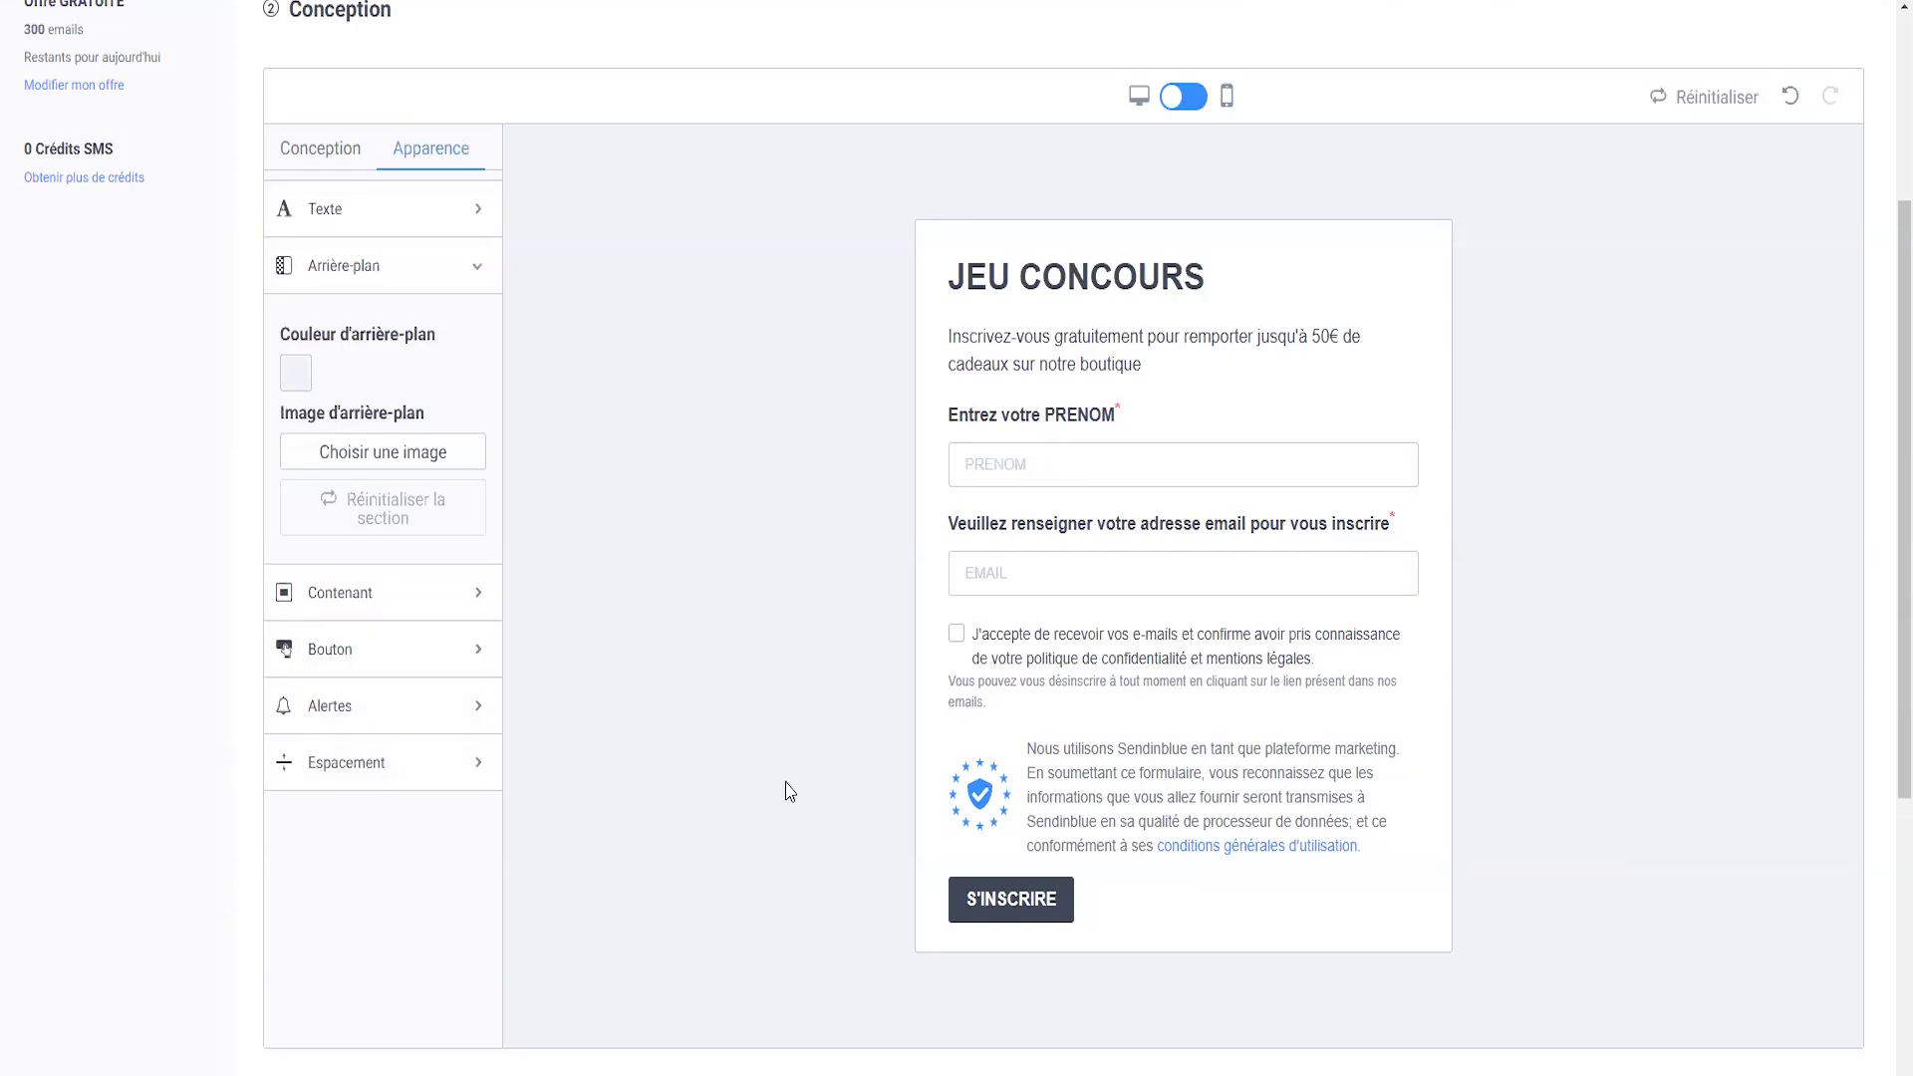
# - Set the S'INSCRIRE button background to light blue #00B8E0
pyautogui.click(1031, 909)
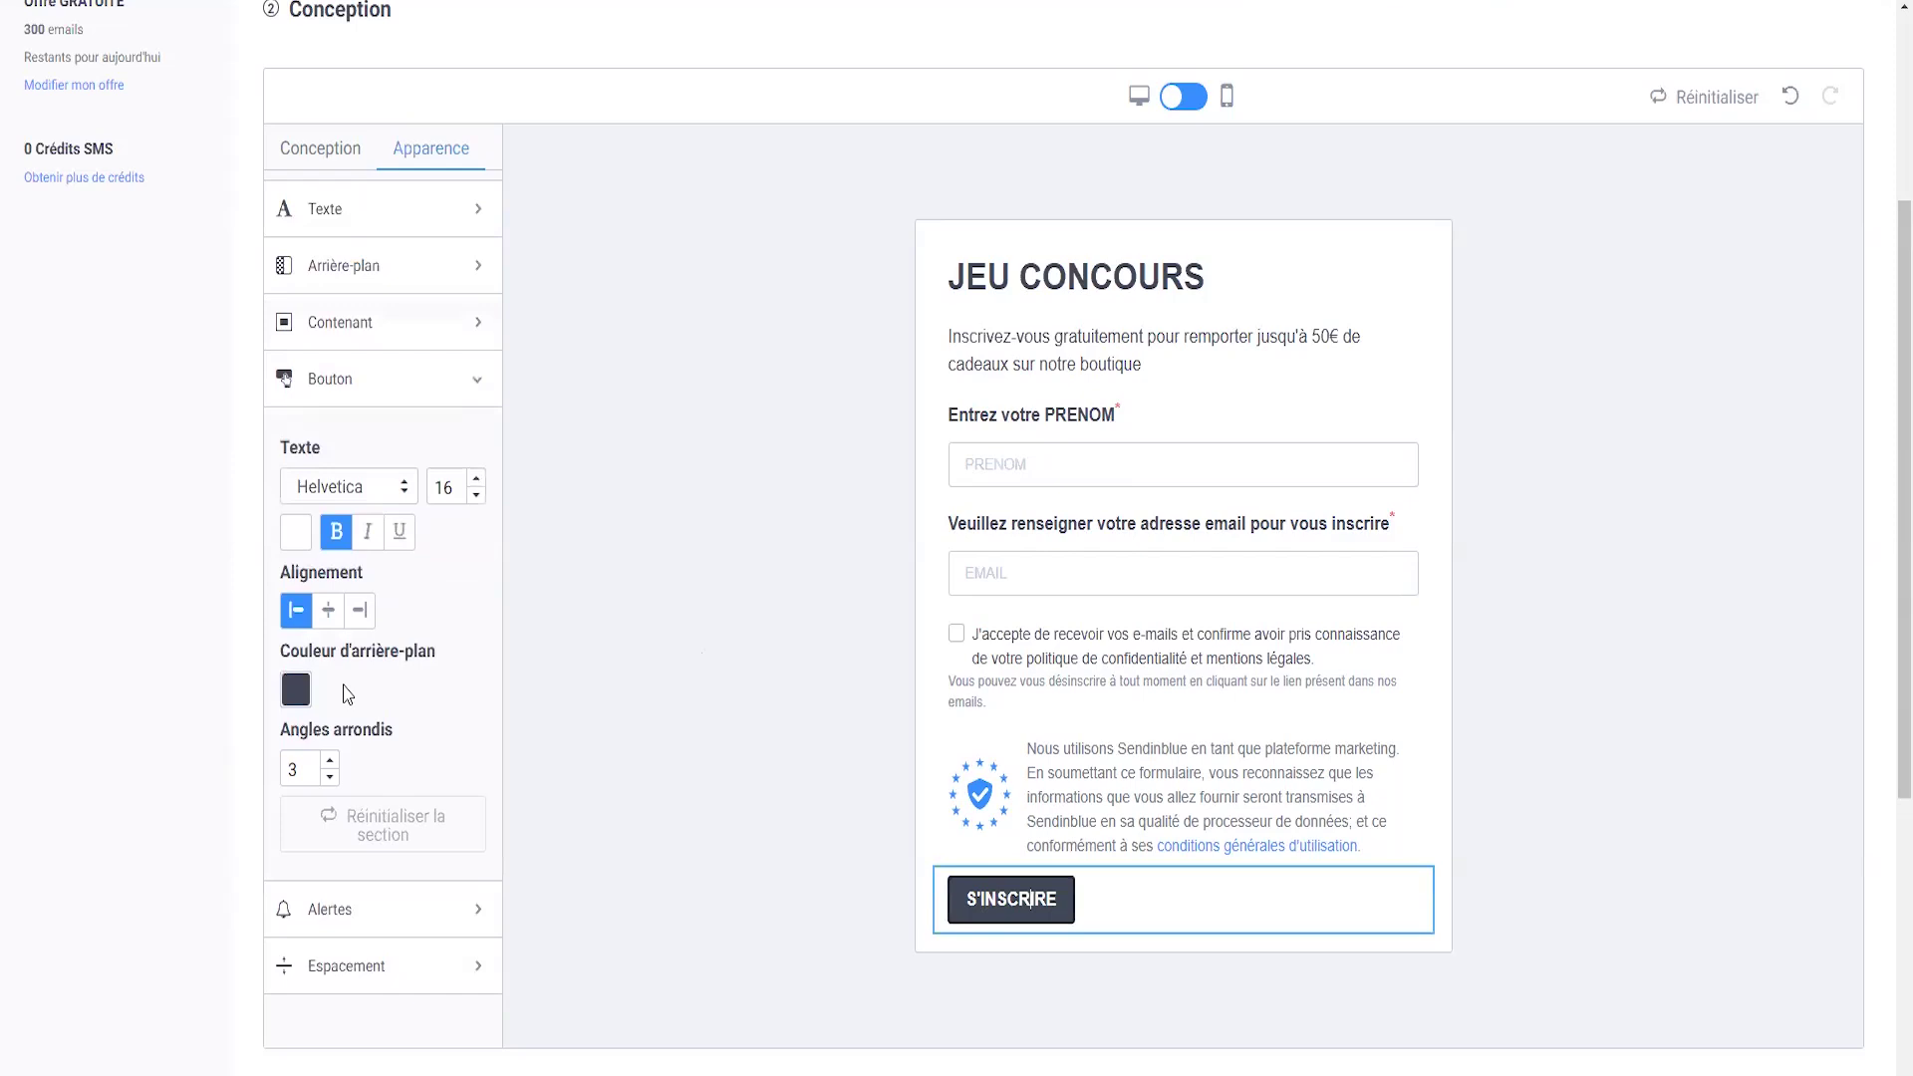
pyautogui.click(296, 690)
pyautogui.click(530, 810)
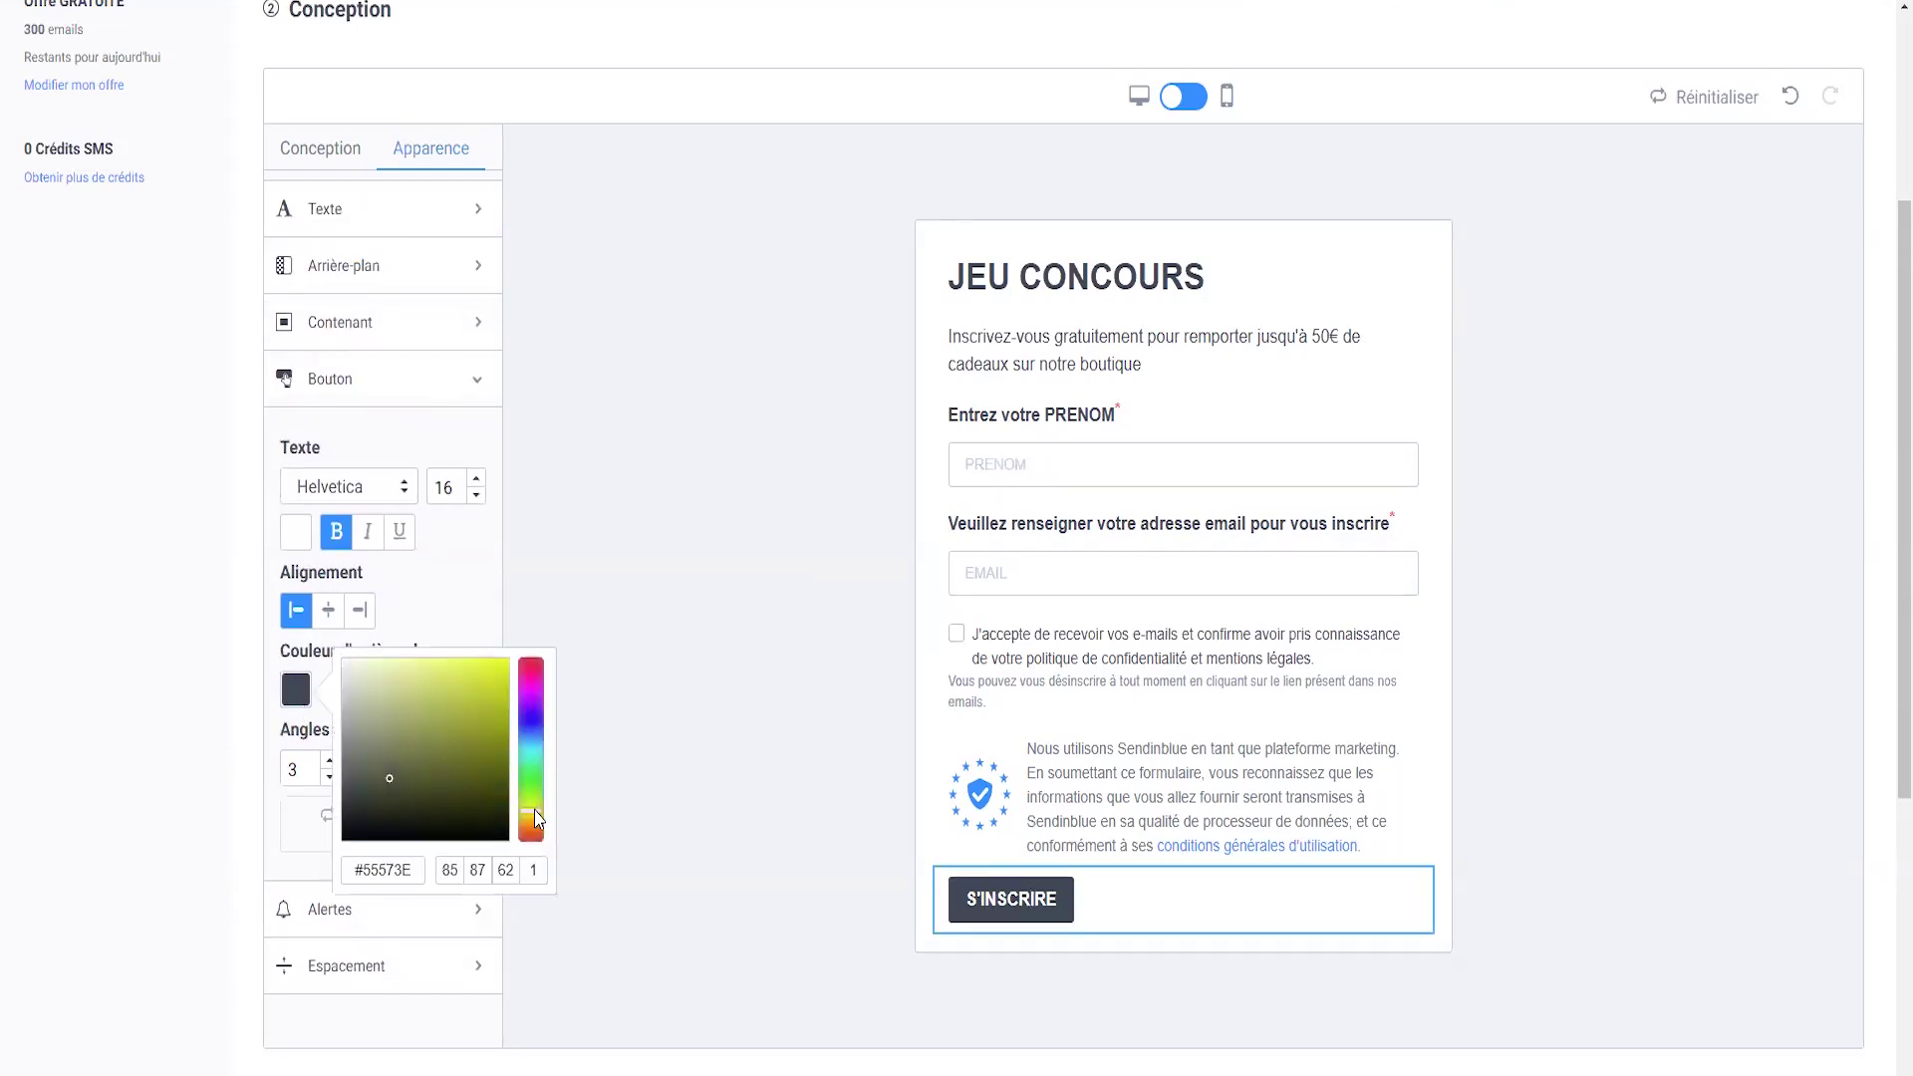
pyautogui.click(530, 785)
pyautogui.click(510, 701)
pyautogui.click(513, 711)
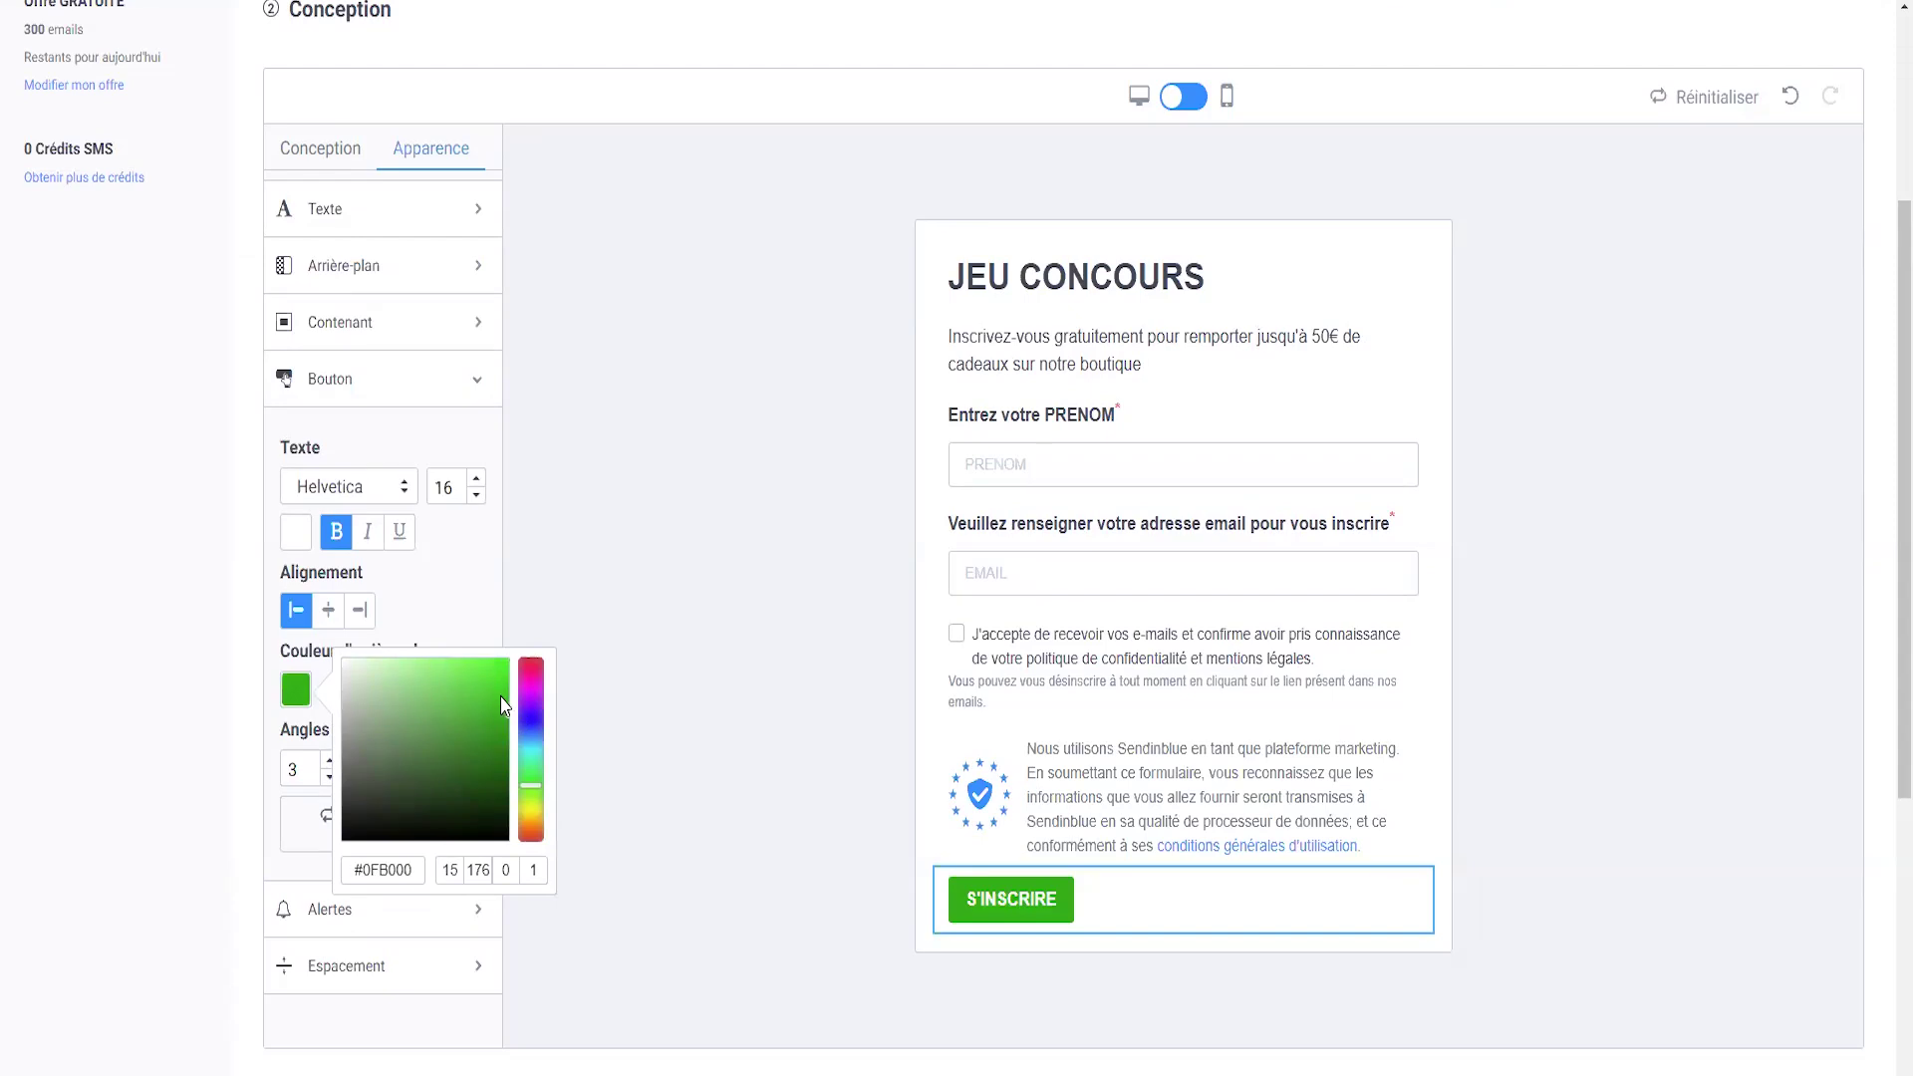
pyautogui.click(530, 756)
pyautogui.click(530, 745)
pyautogui.click(496, 687)
pyautogui.click(508, 681)
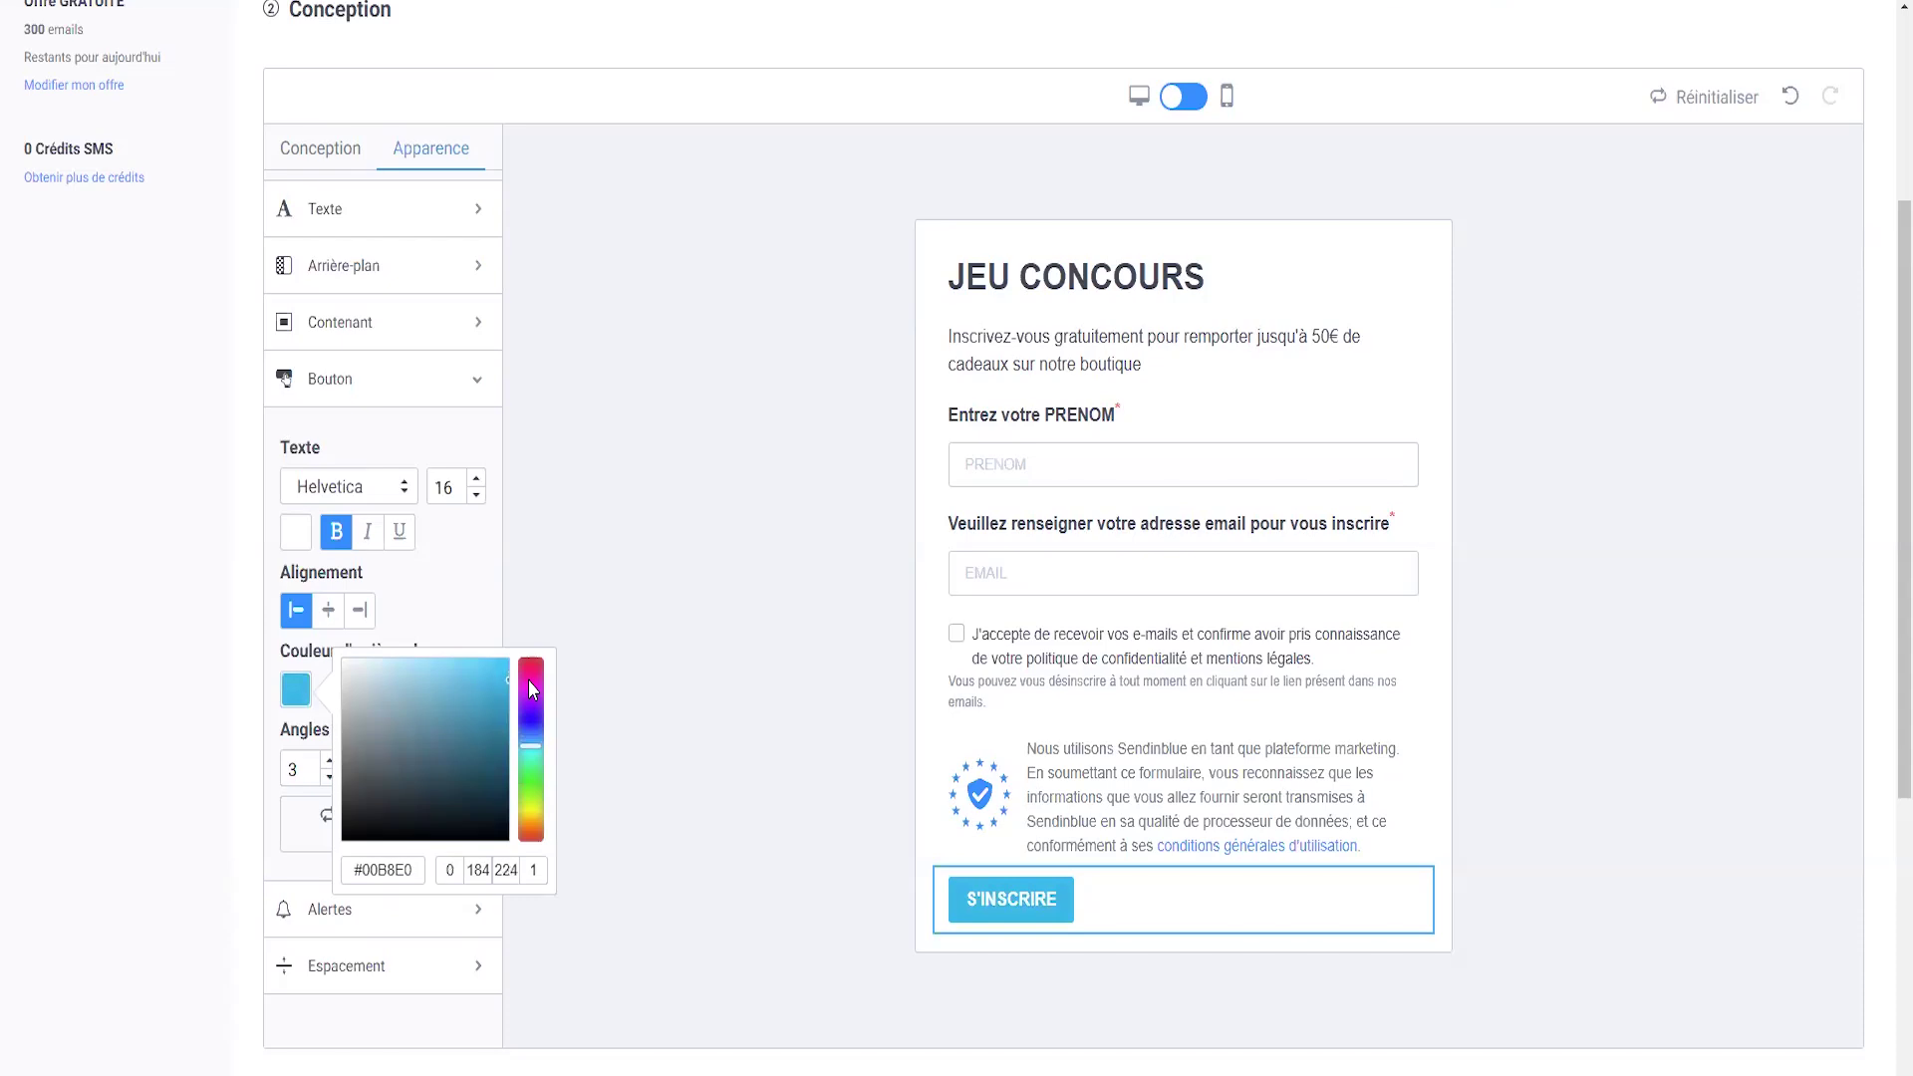
pyautogui.click(628, 653)
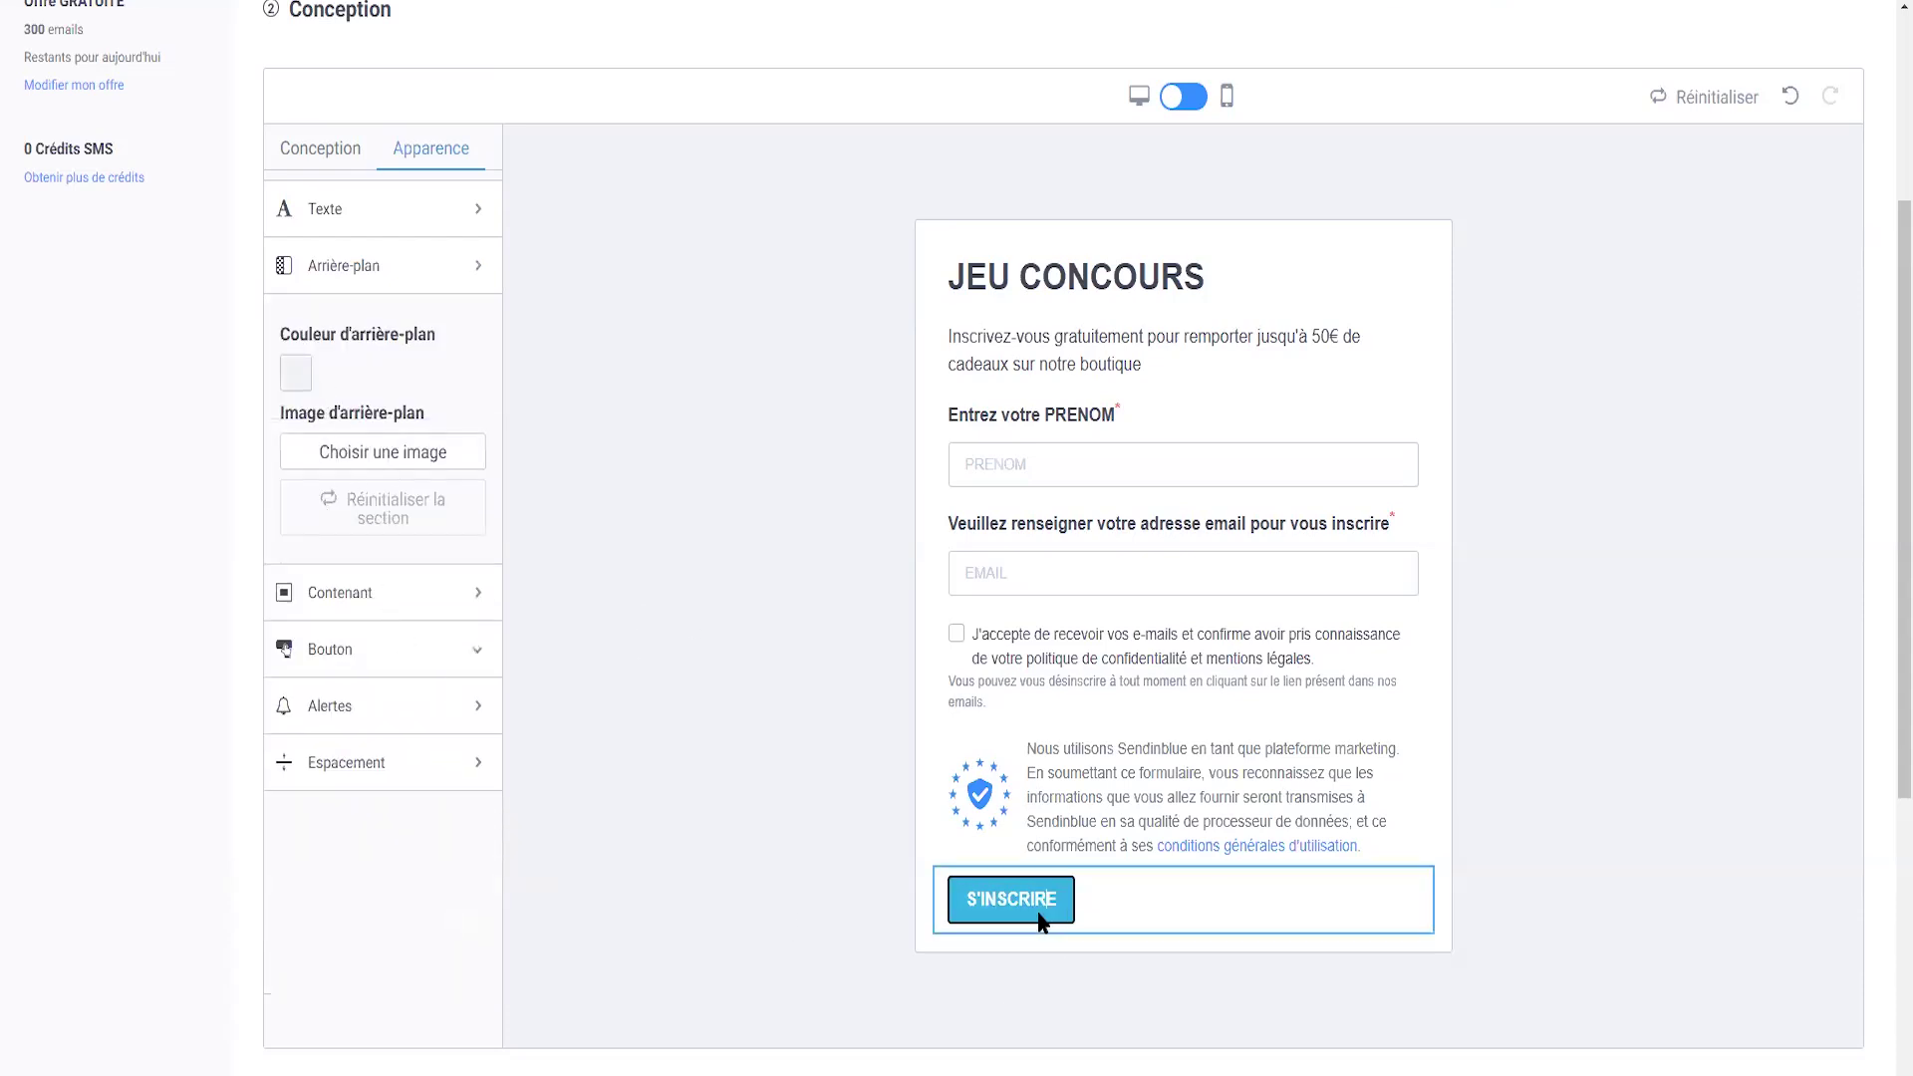
# - Centre the button and set its text size to 25
pyautogui.click(1036, 901)
pyautogui.click(328, 610)
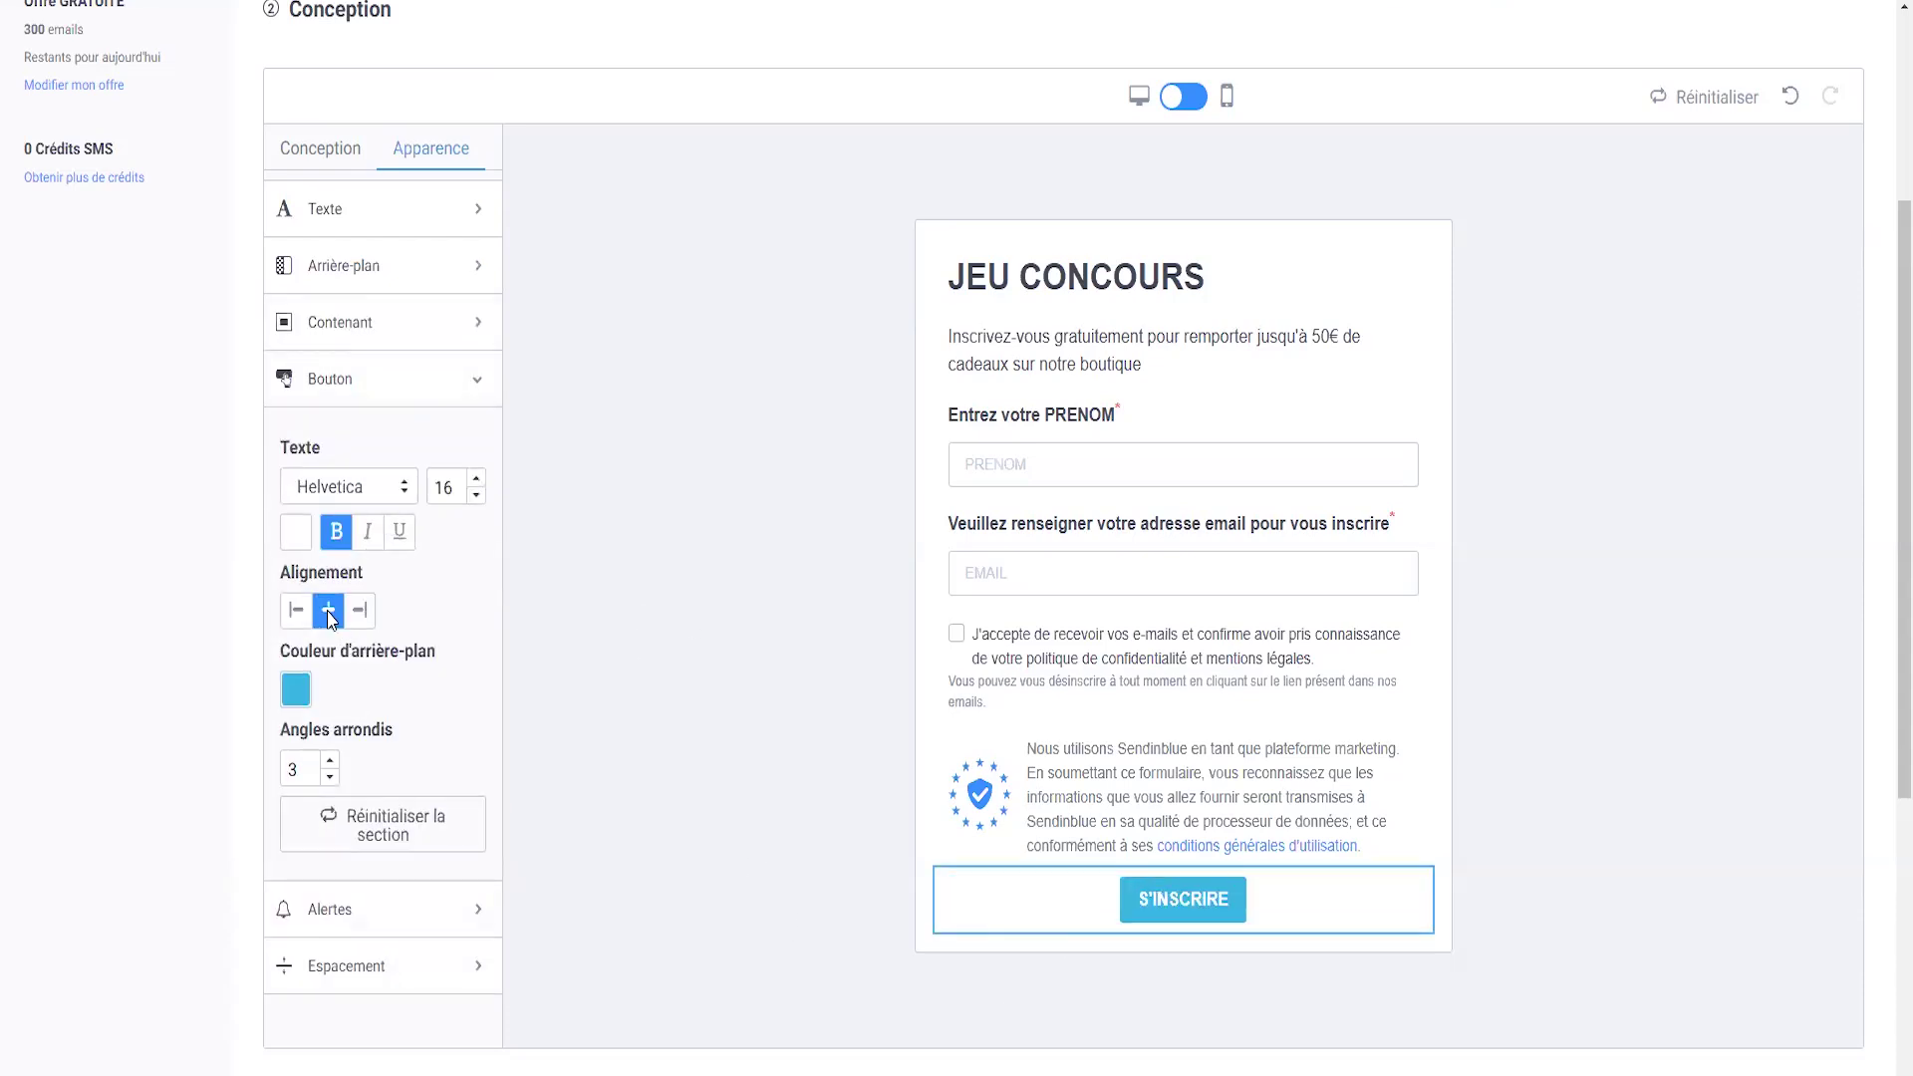
pyautogui.click(478, 479)
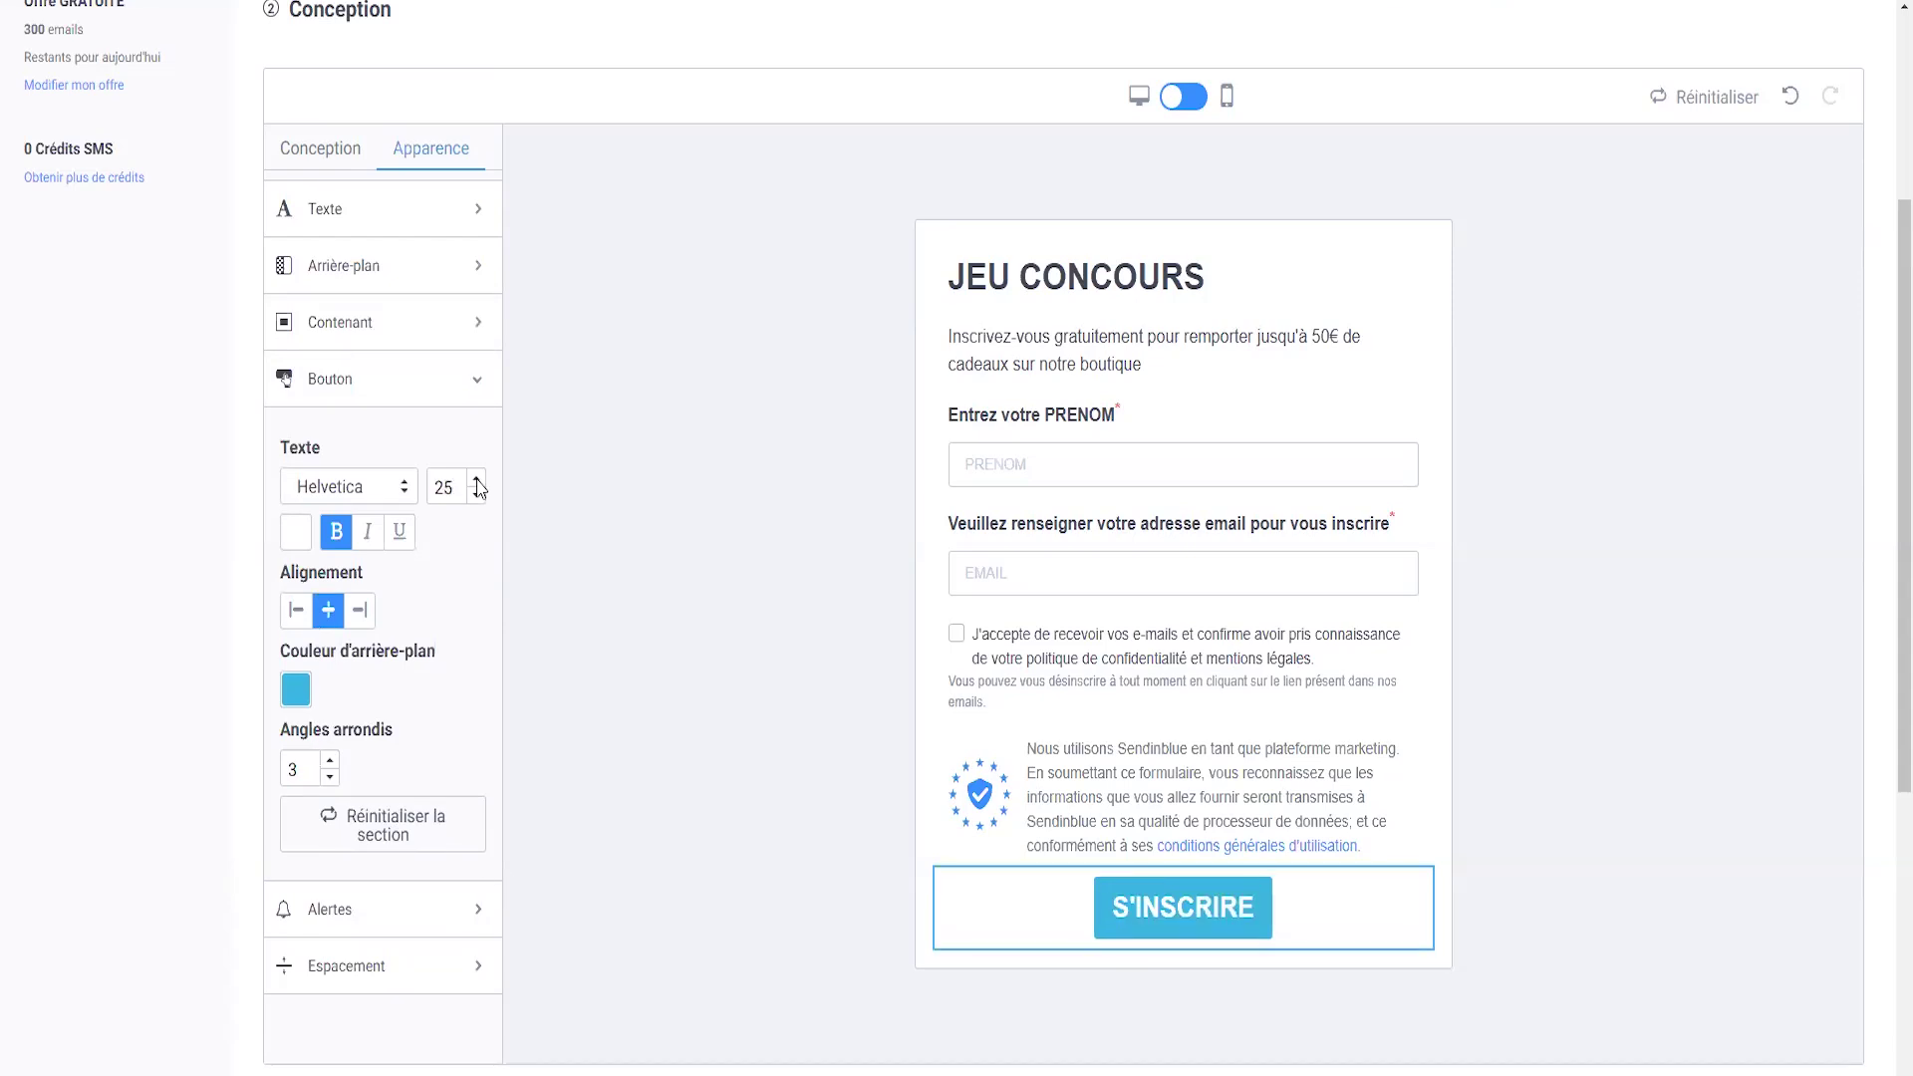
pyautogui.write('3')
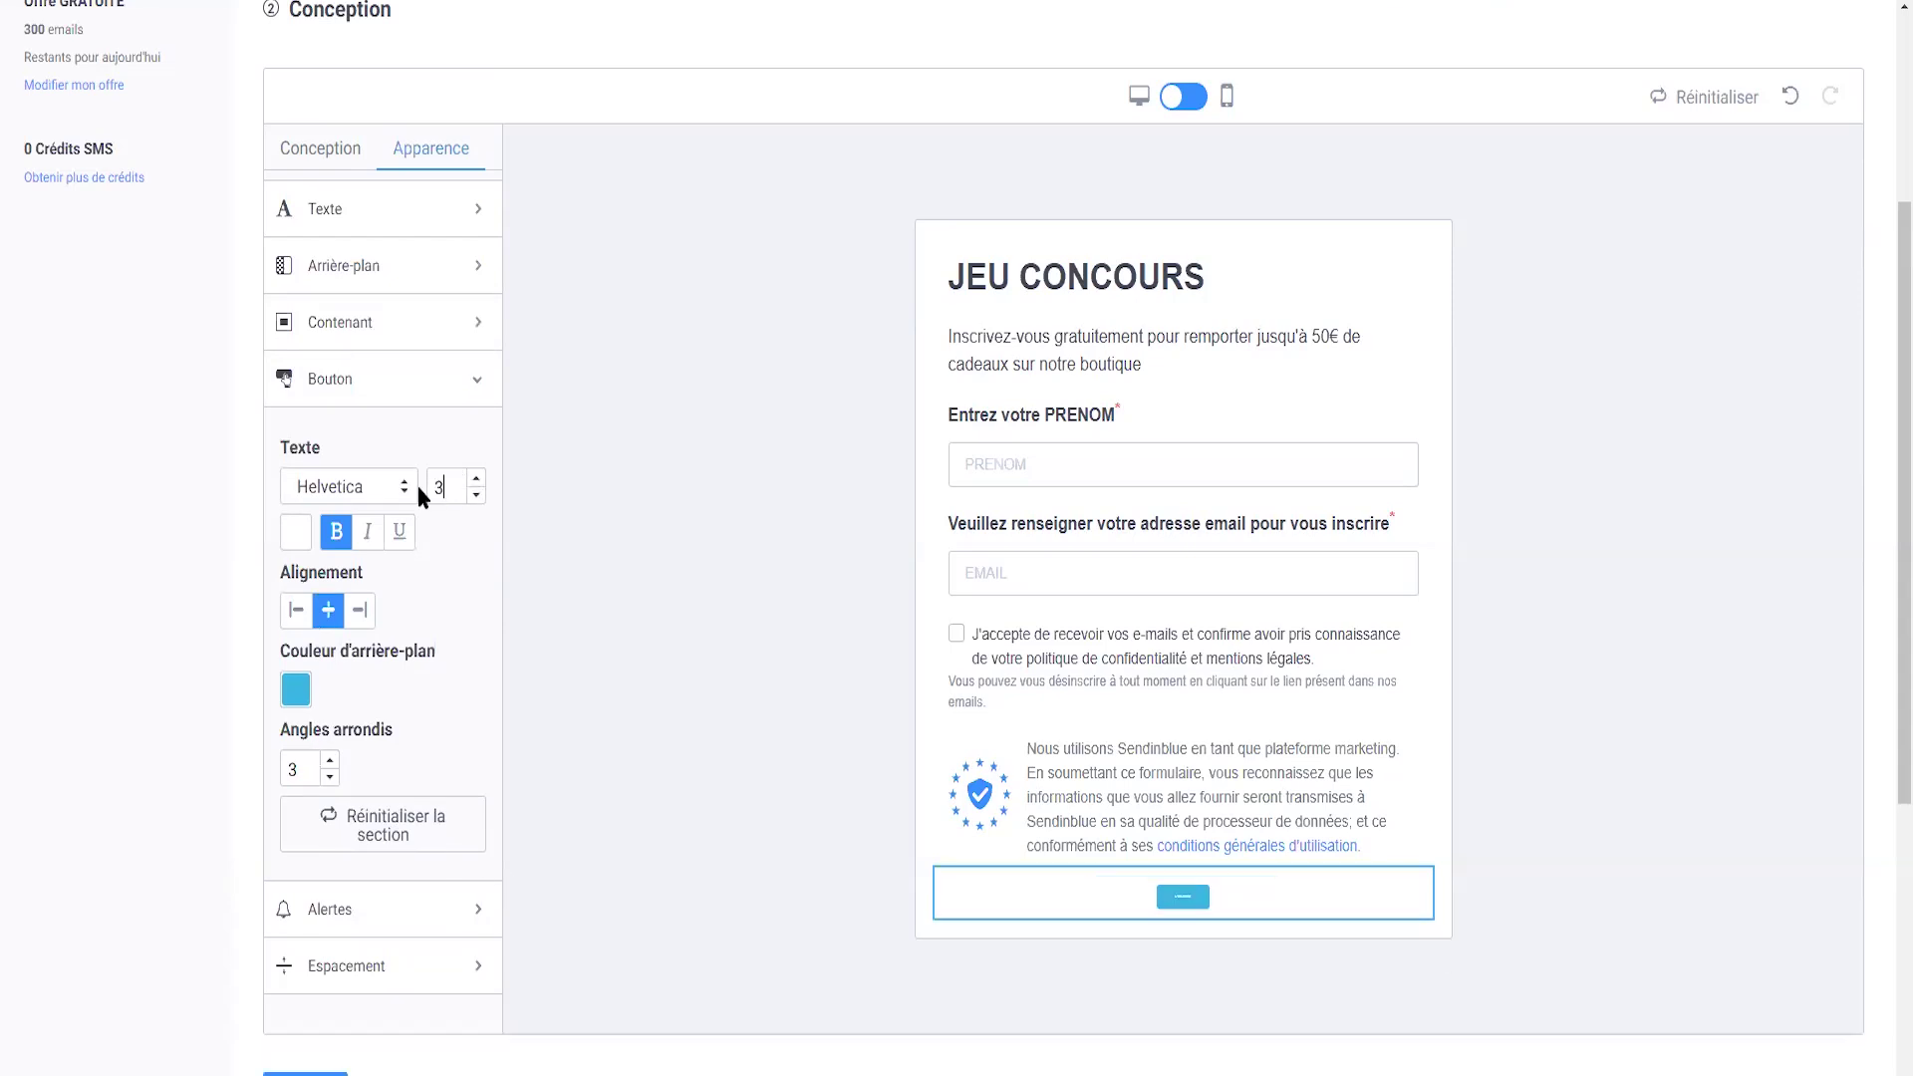
pyautogui.press('BackSpace')
pyautogui.write('25')
pyautogui.click(577, 482)
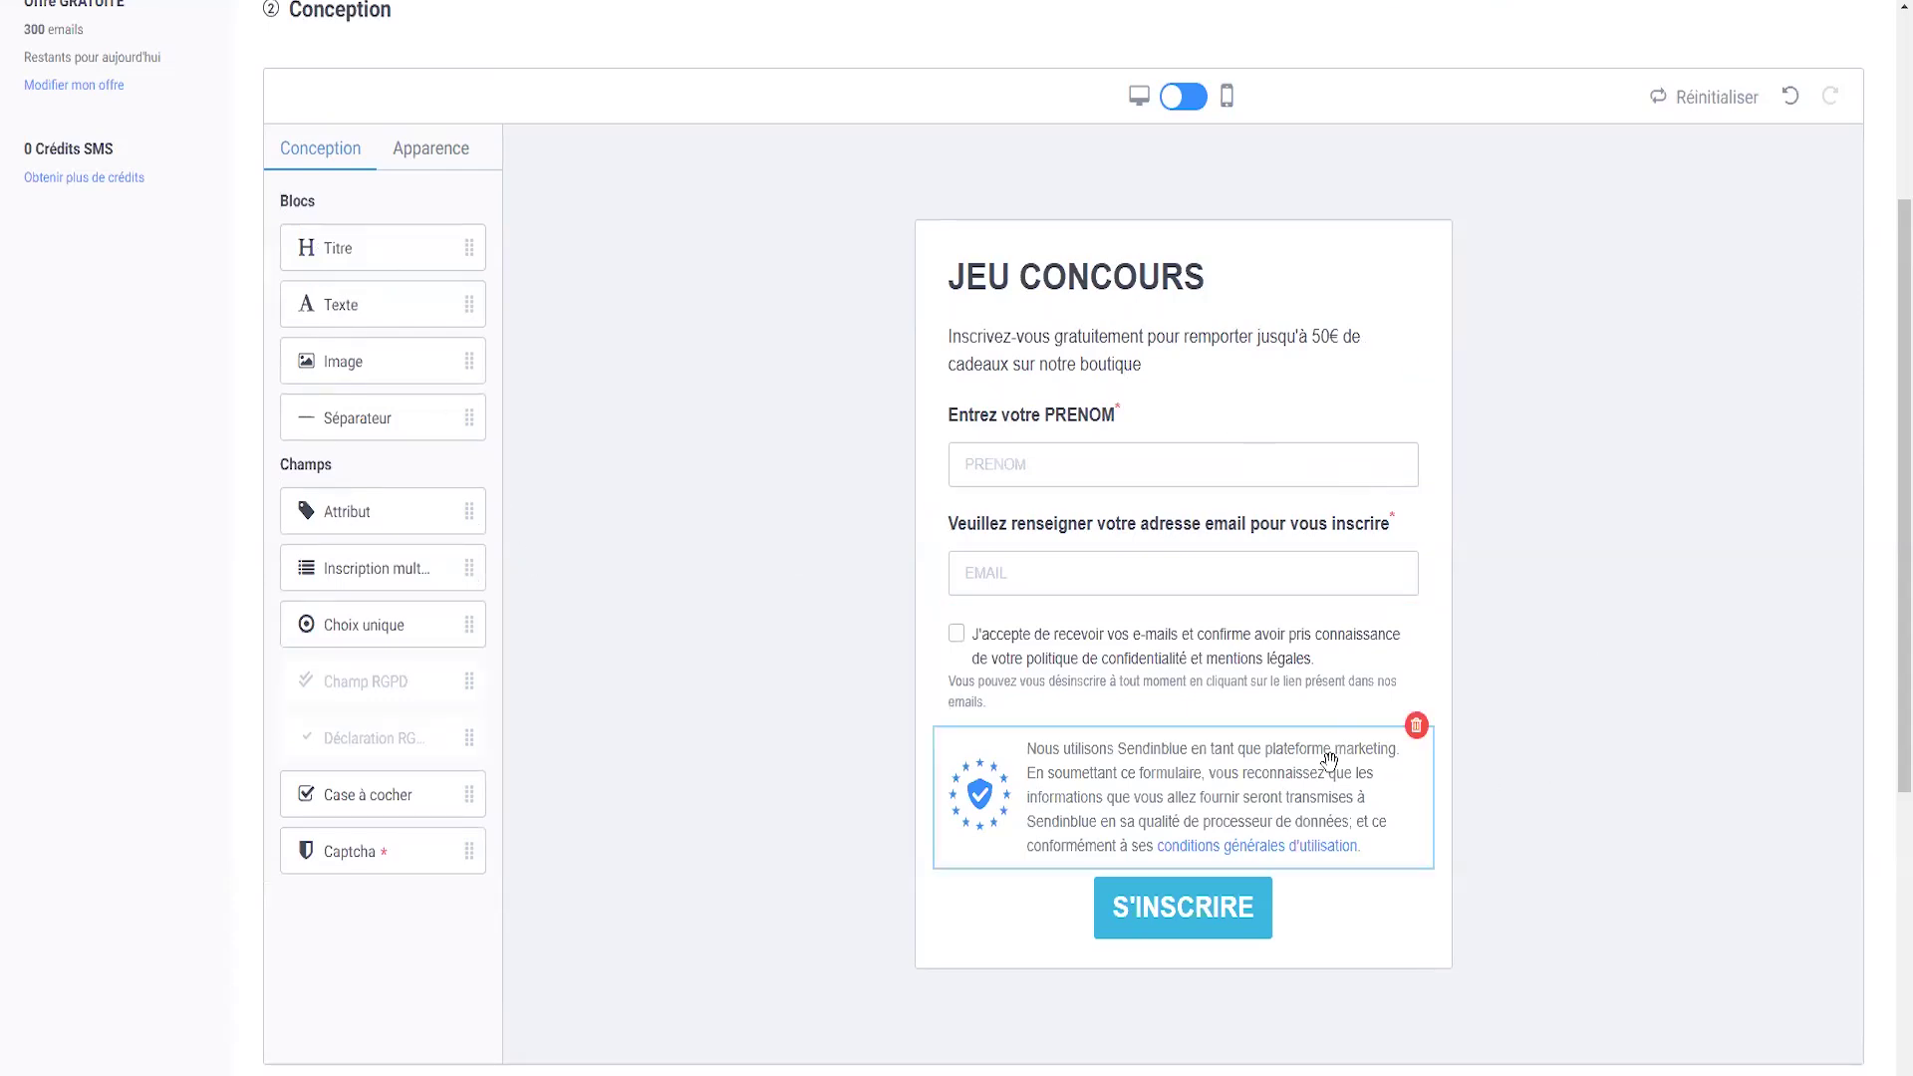
# - Move on to the form's list selection step
pyautogui.scroll(-1, 1306, 747)
pyautogui.scroll(3, 1196, 698)
pyautogui.scroll(-2, 1086, 643)
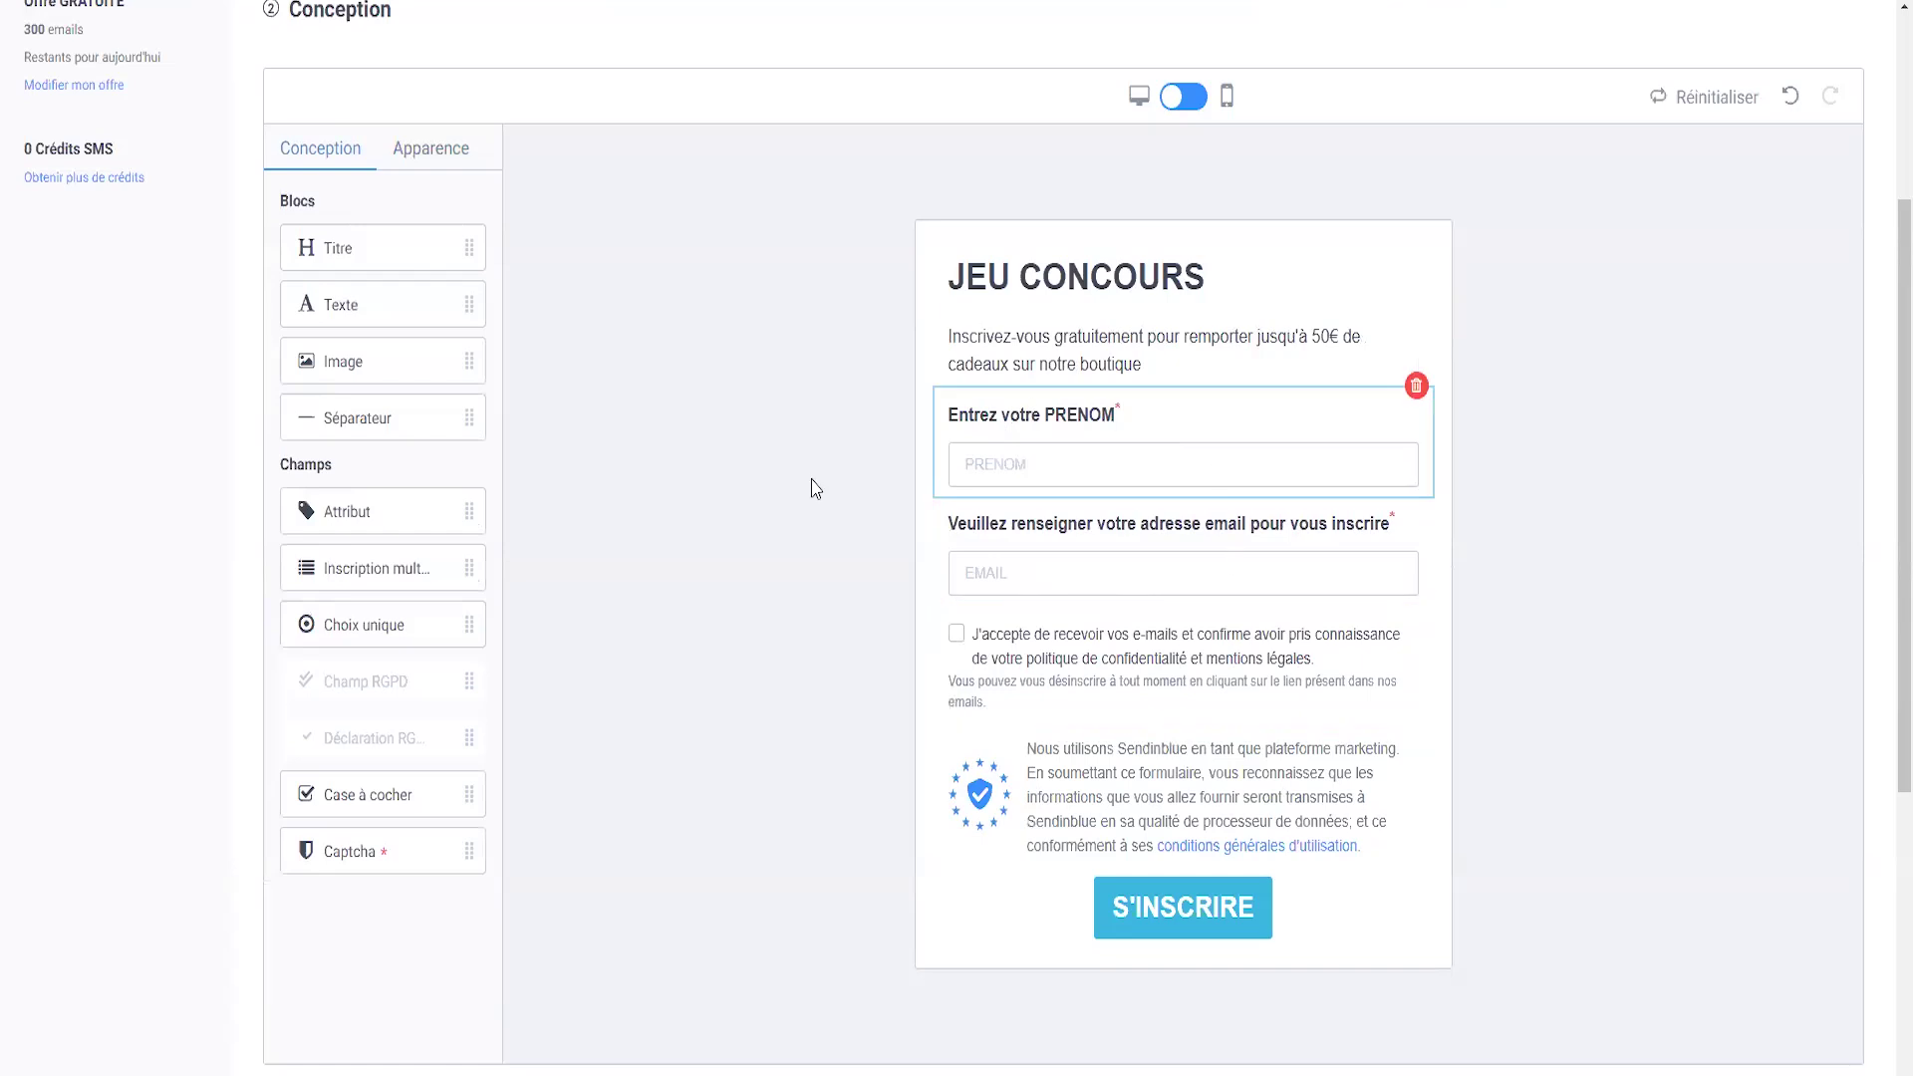
pyautogui.scroll(-3, 687, 627)
pyautogui.click(301, 780)
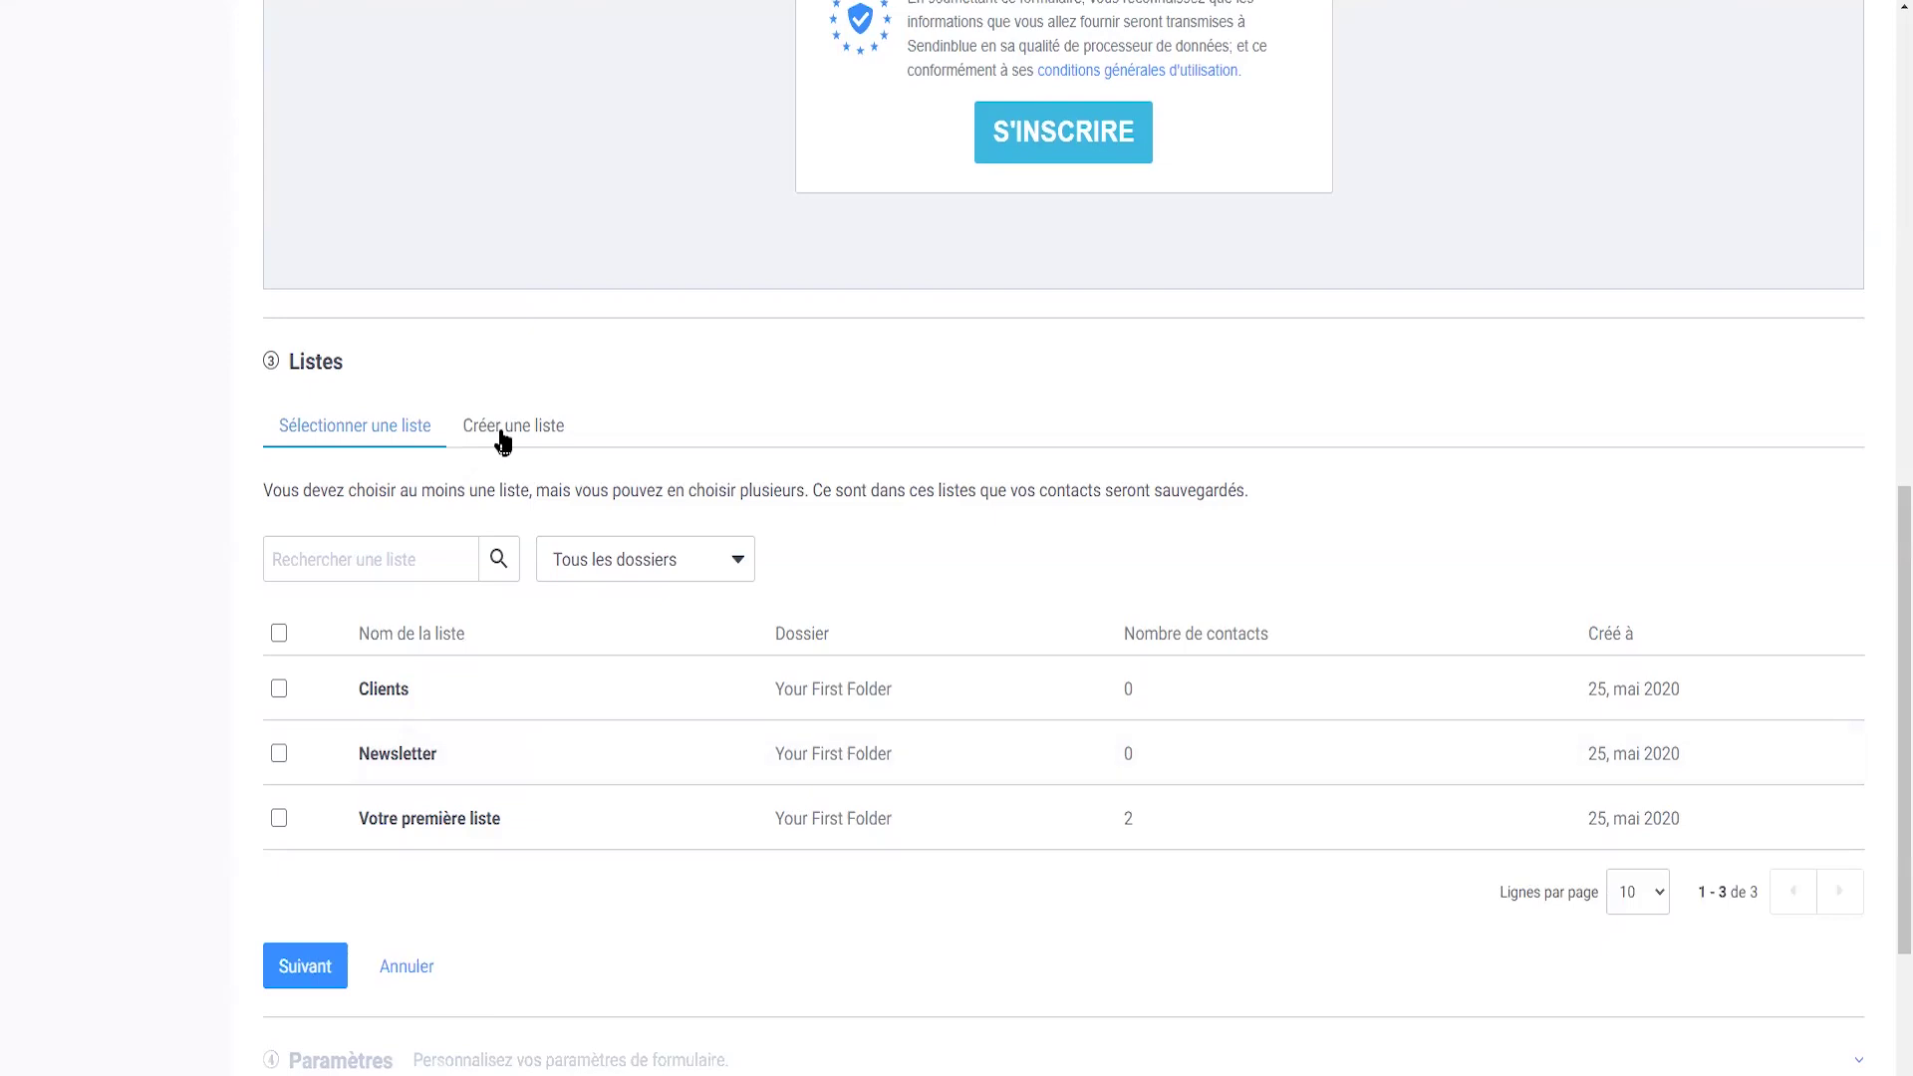
# - Create a 'Jeu concours' list in Your First Folder, keep it selected, and continue
pyautogui.click(499, 429)
pyautogui.click(373, 531)
pyautogui.write('Jeu concours')
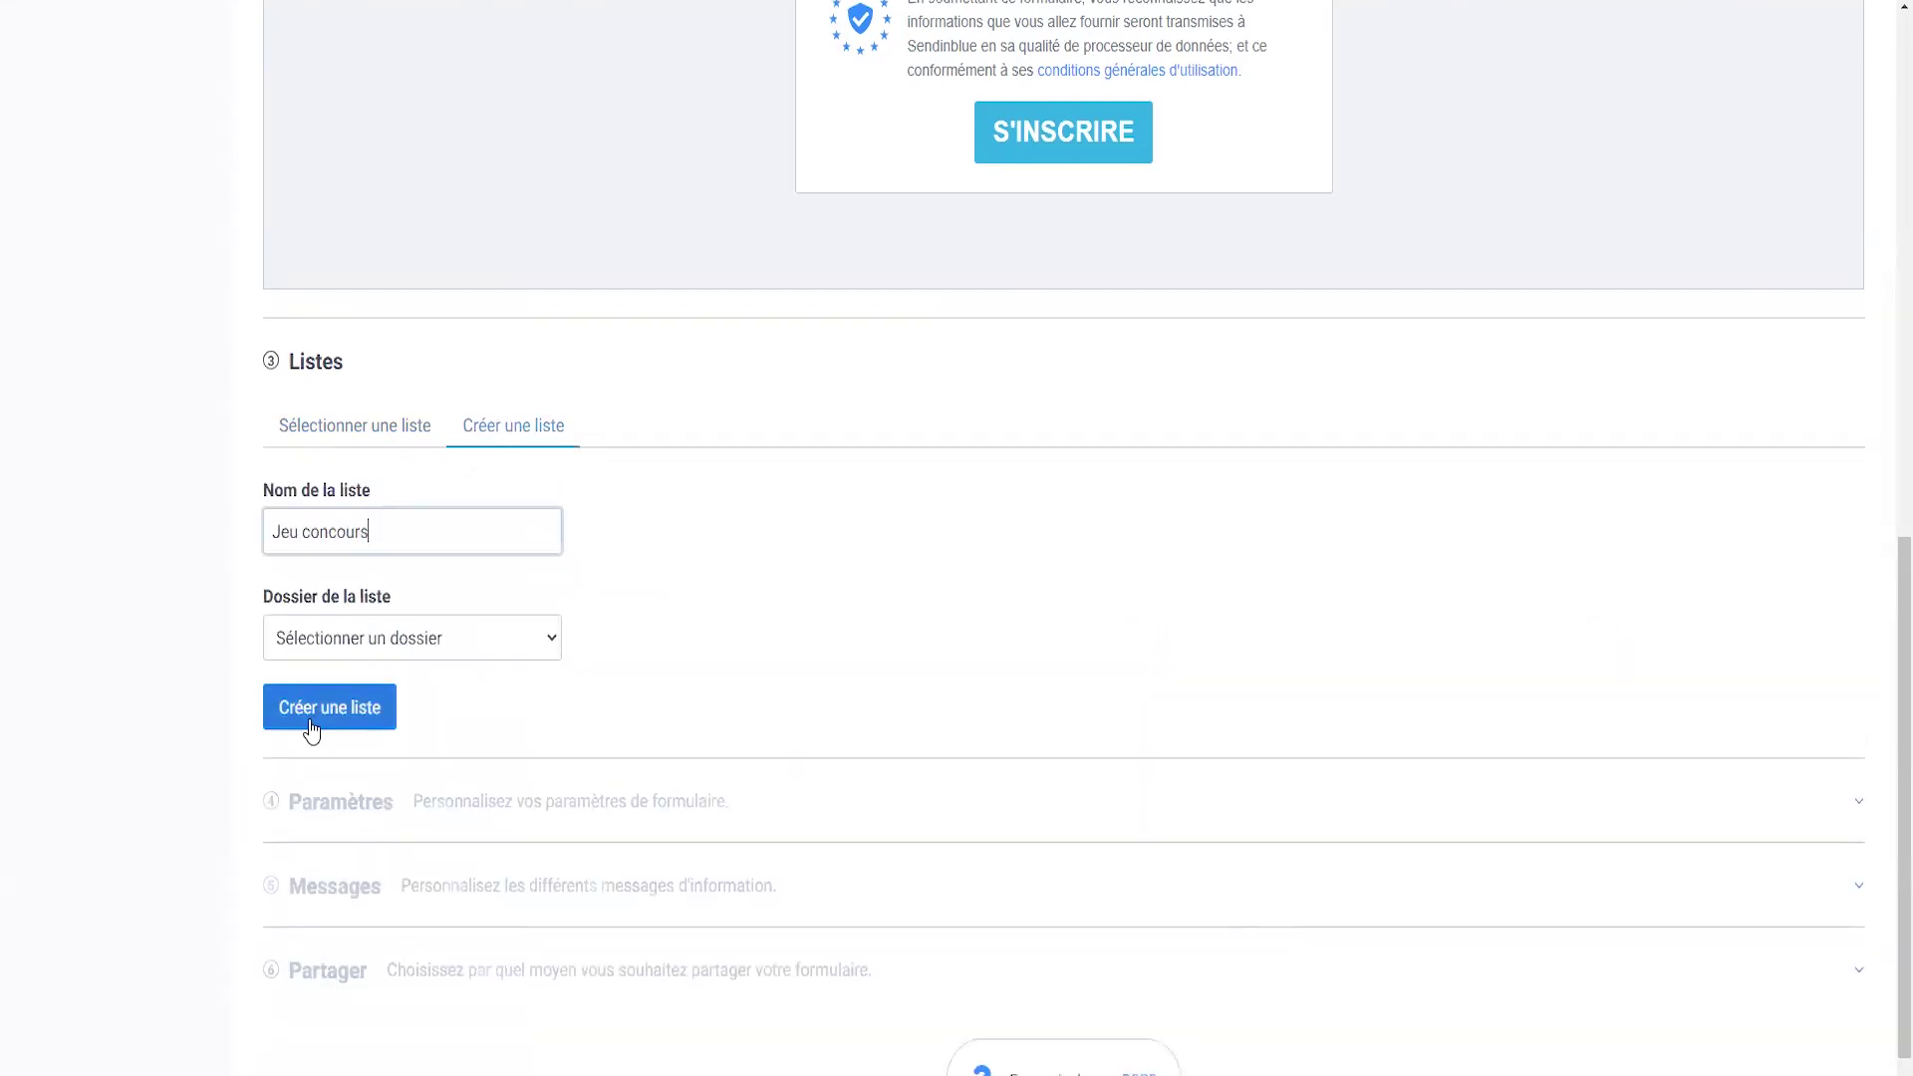
pyautogui.click(311, 730)
pyautogui.click(453, 650)
pyautogui.click(375, 676)
pyautogui.click(342, 638)
pyautogui.click(344, 674)
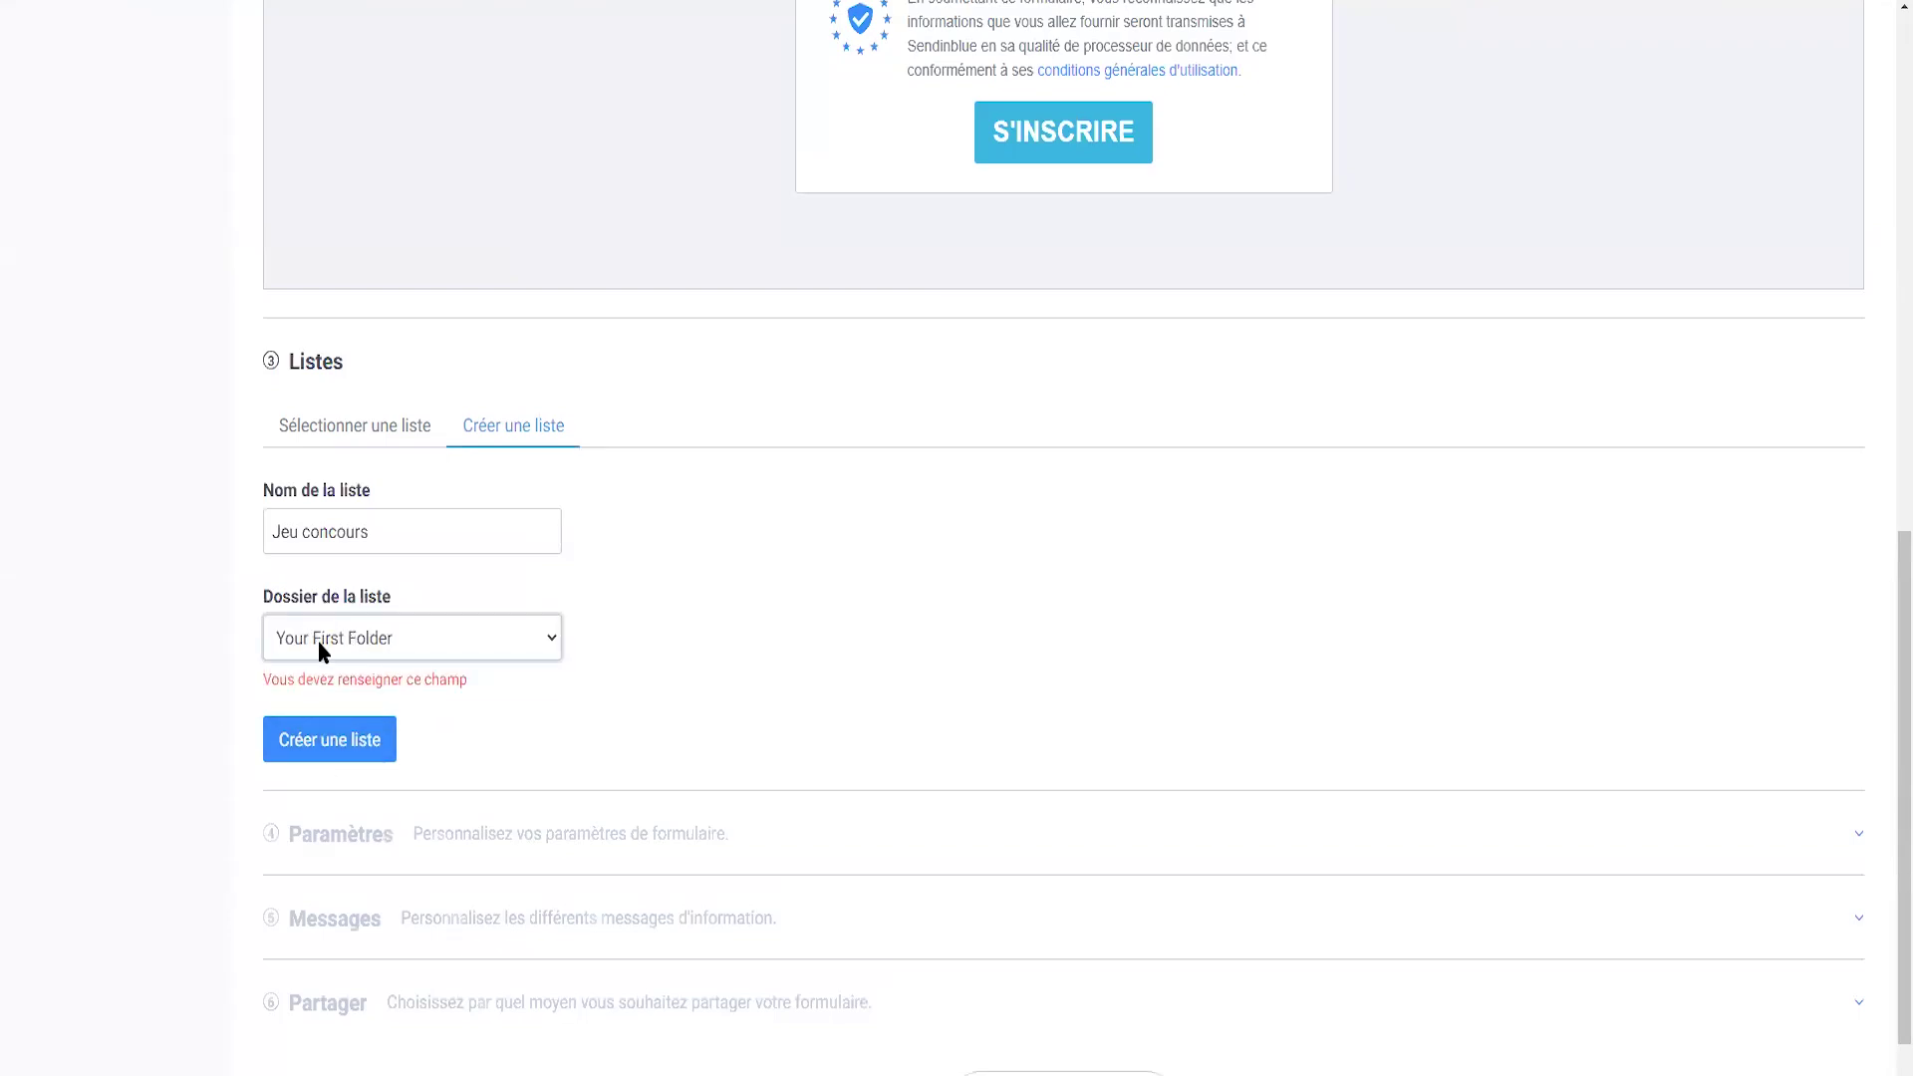
pyautogui.click(312, 742)
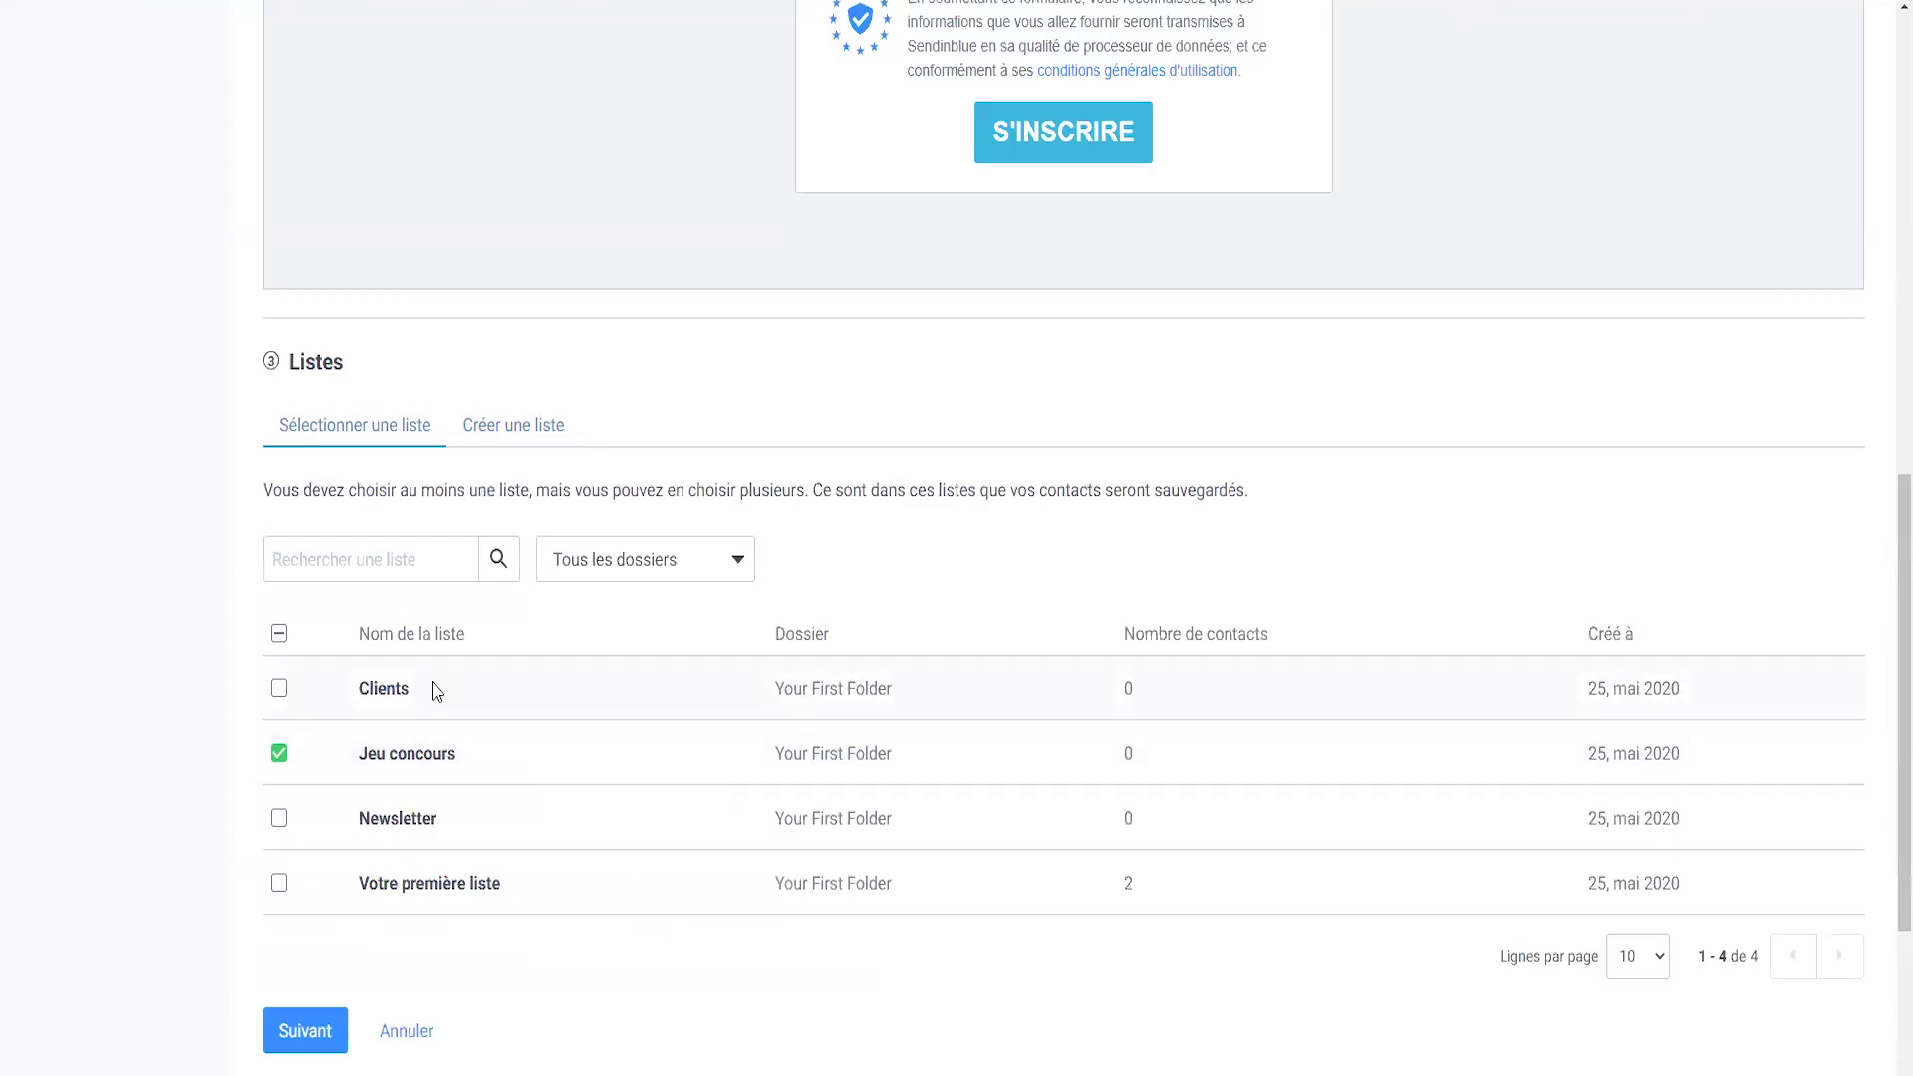
pyautogui.scroll(-1, 408, 787)
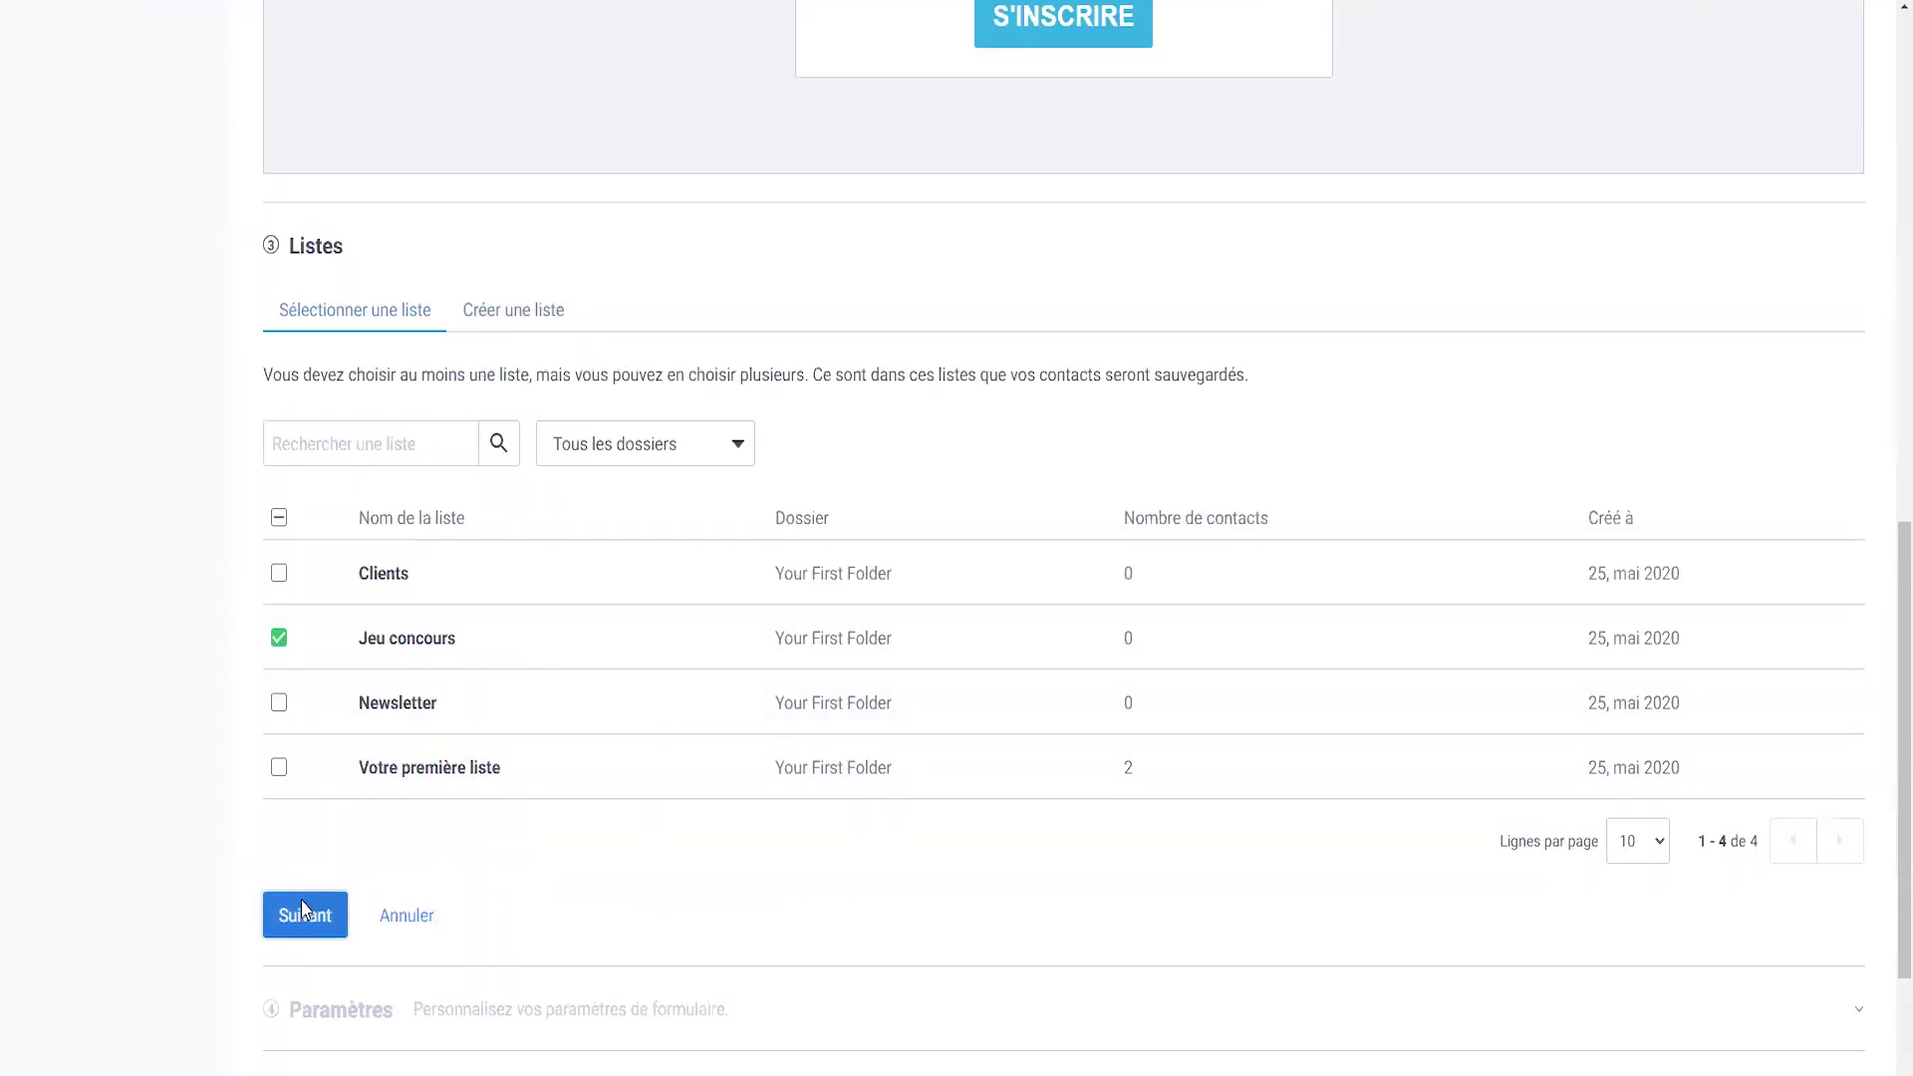
pyautogui.click(303, 911)
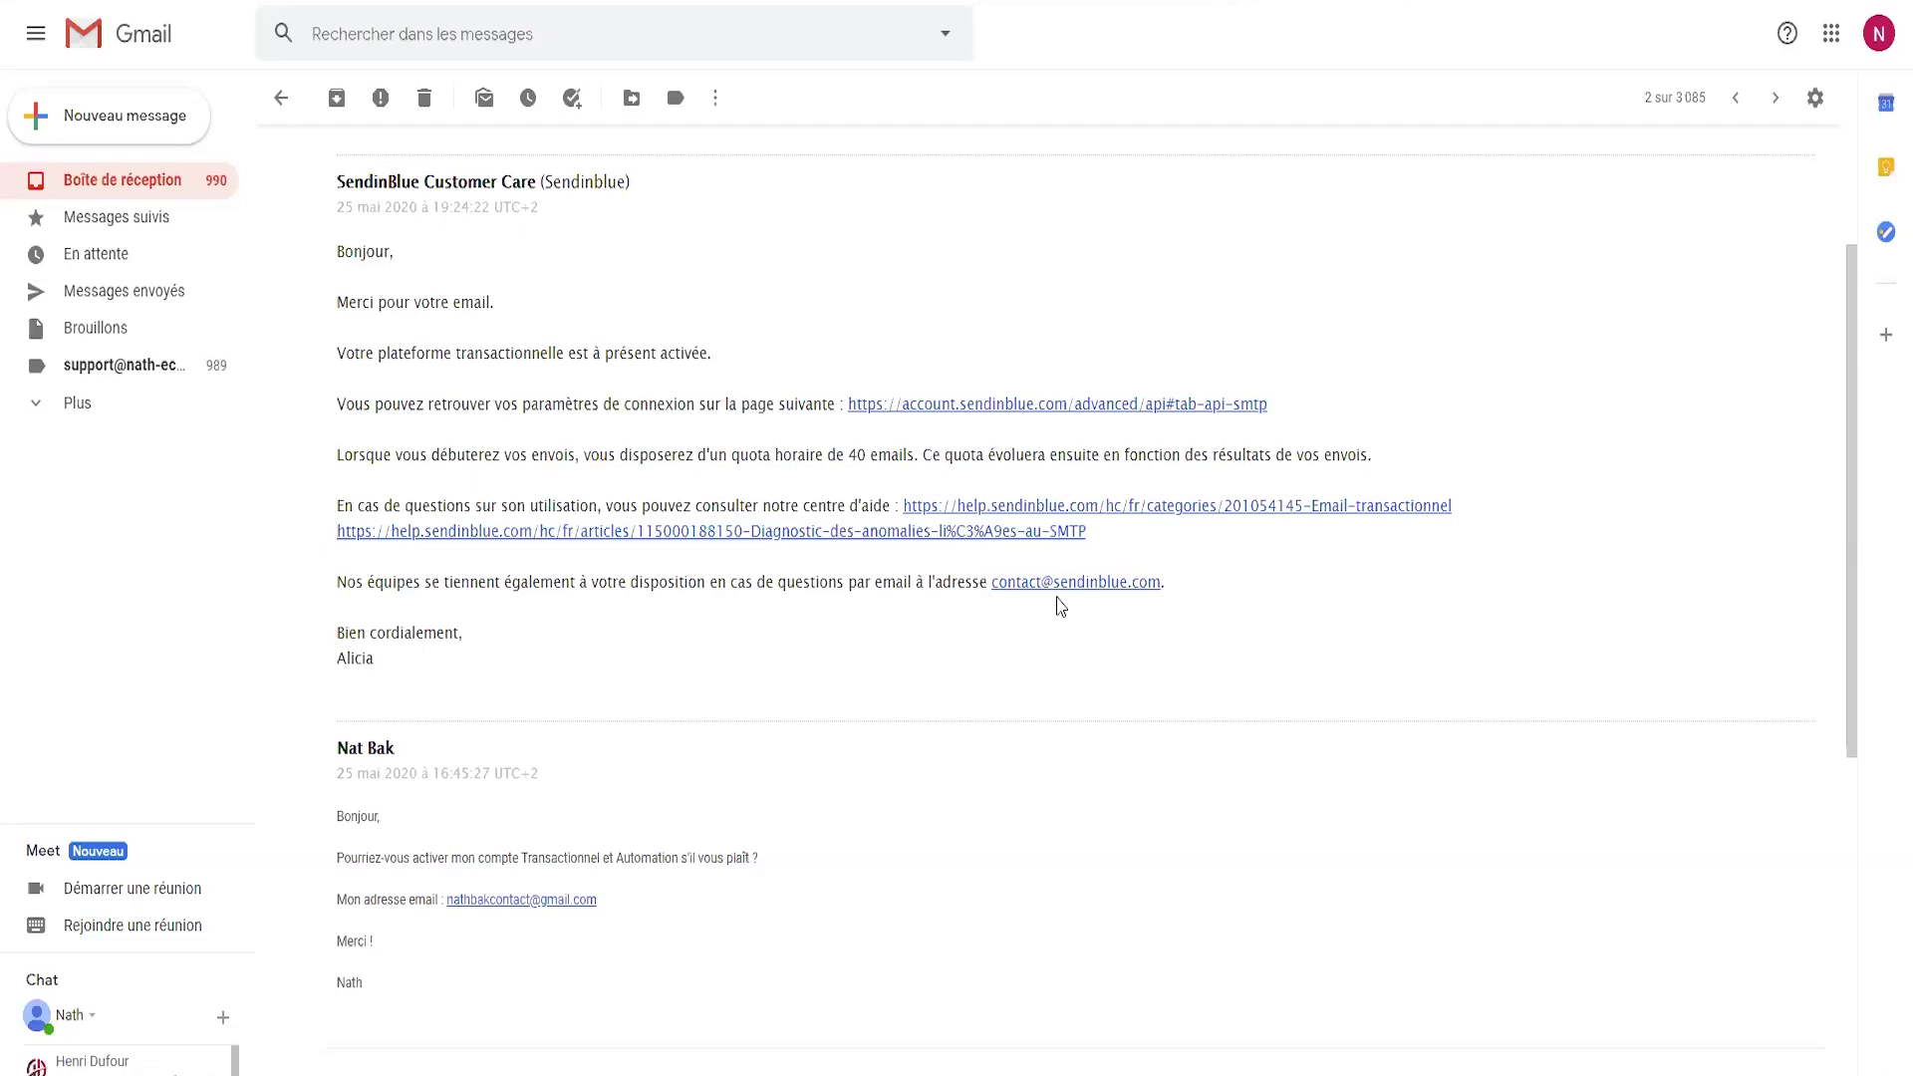
# - Read the reply, highlighting the support contact line and the earlier Automation activation request
pyautogui.moveTo(1168, 588); pyautogui.dragTo(992, 588)
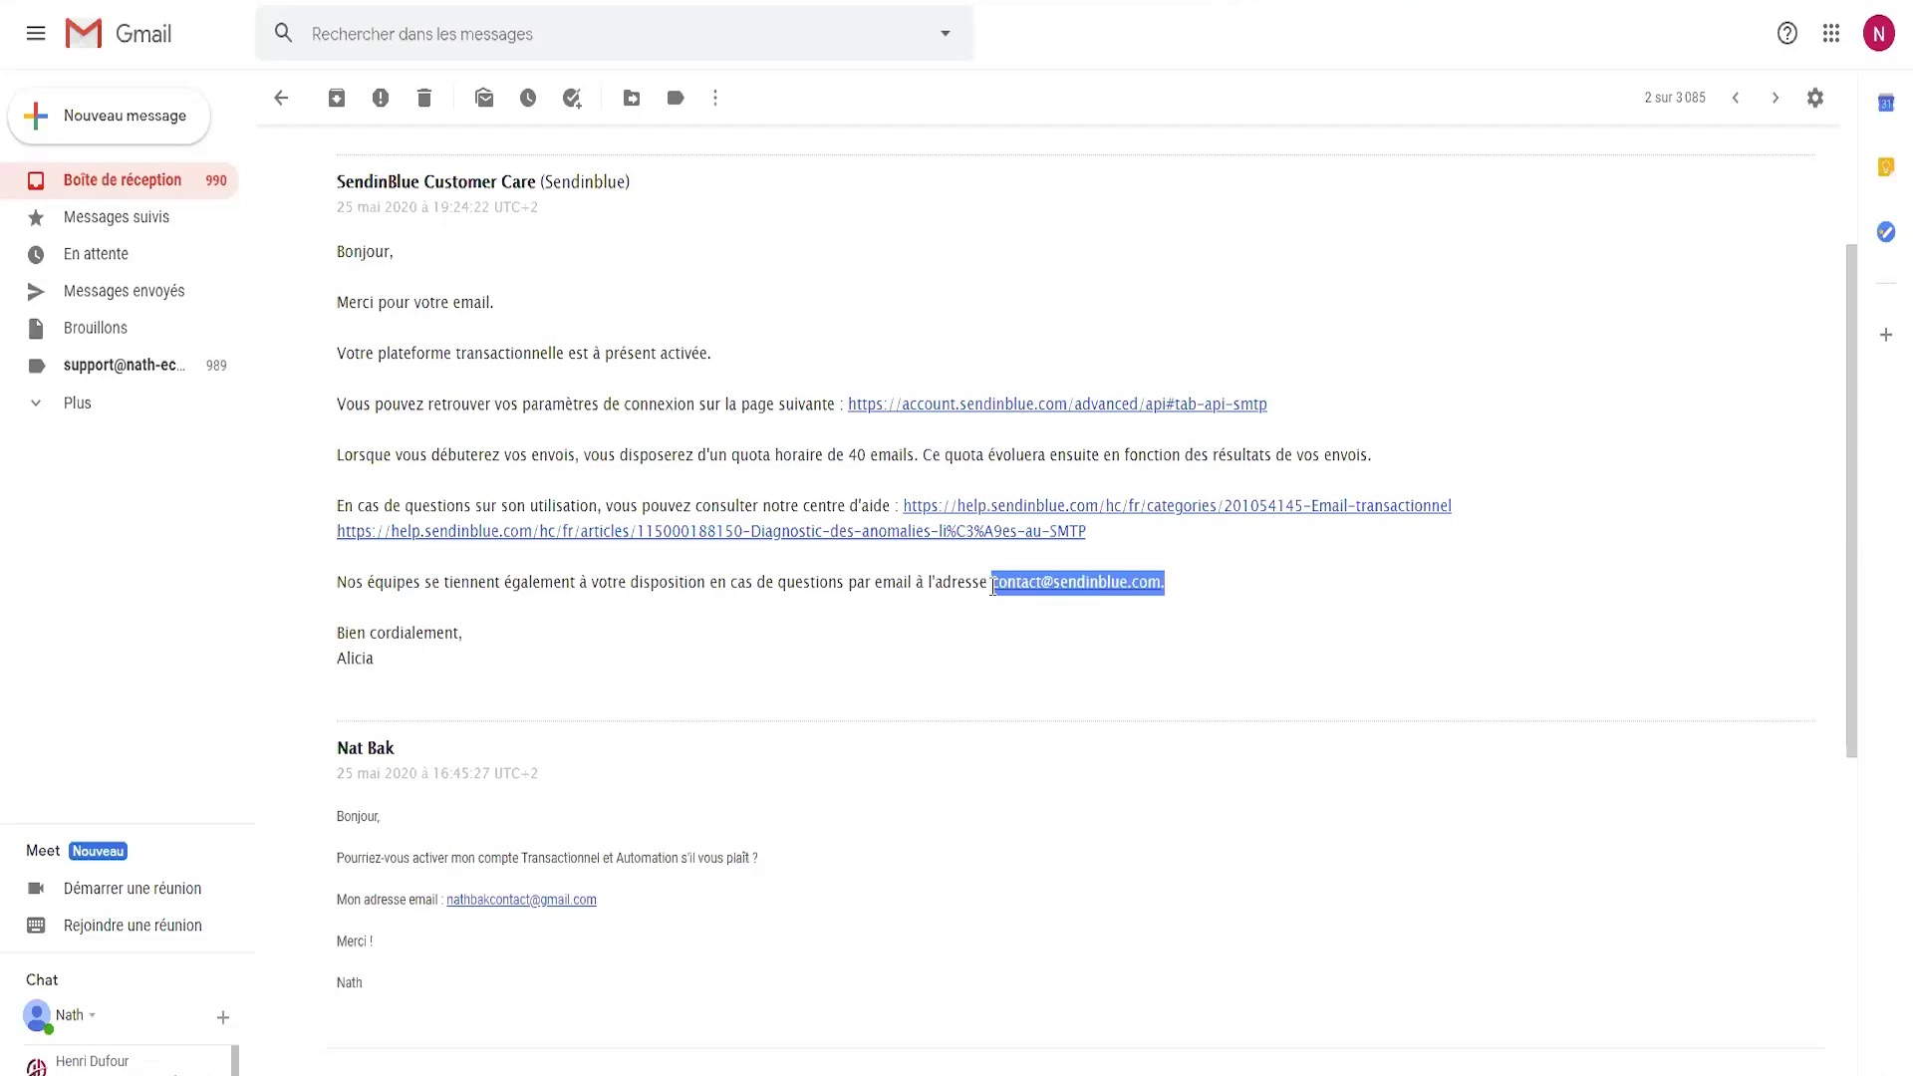
pyautogui.click(1293, 632)
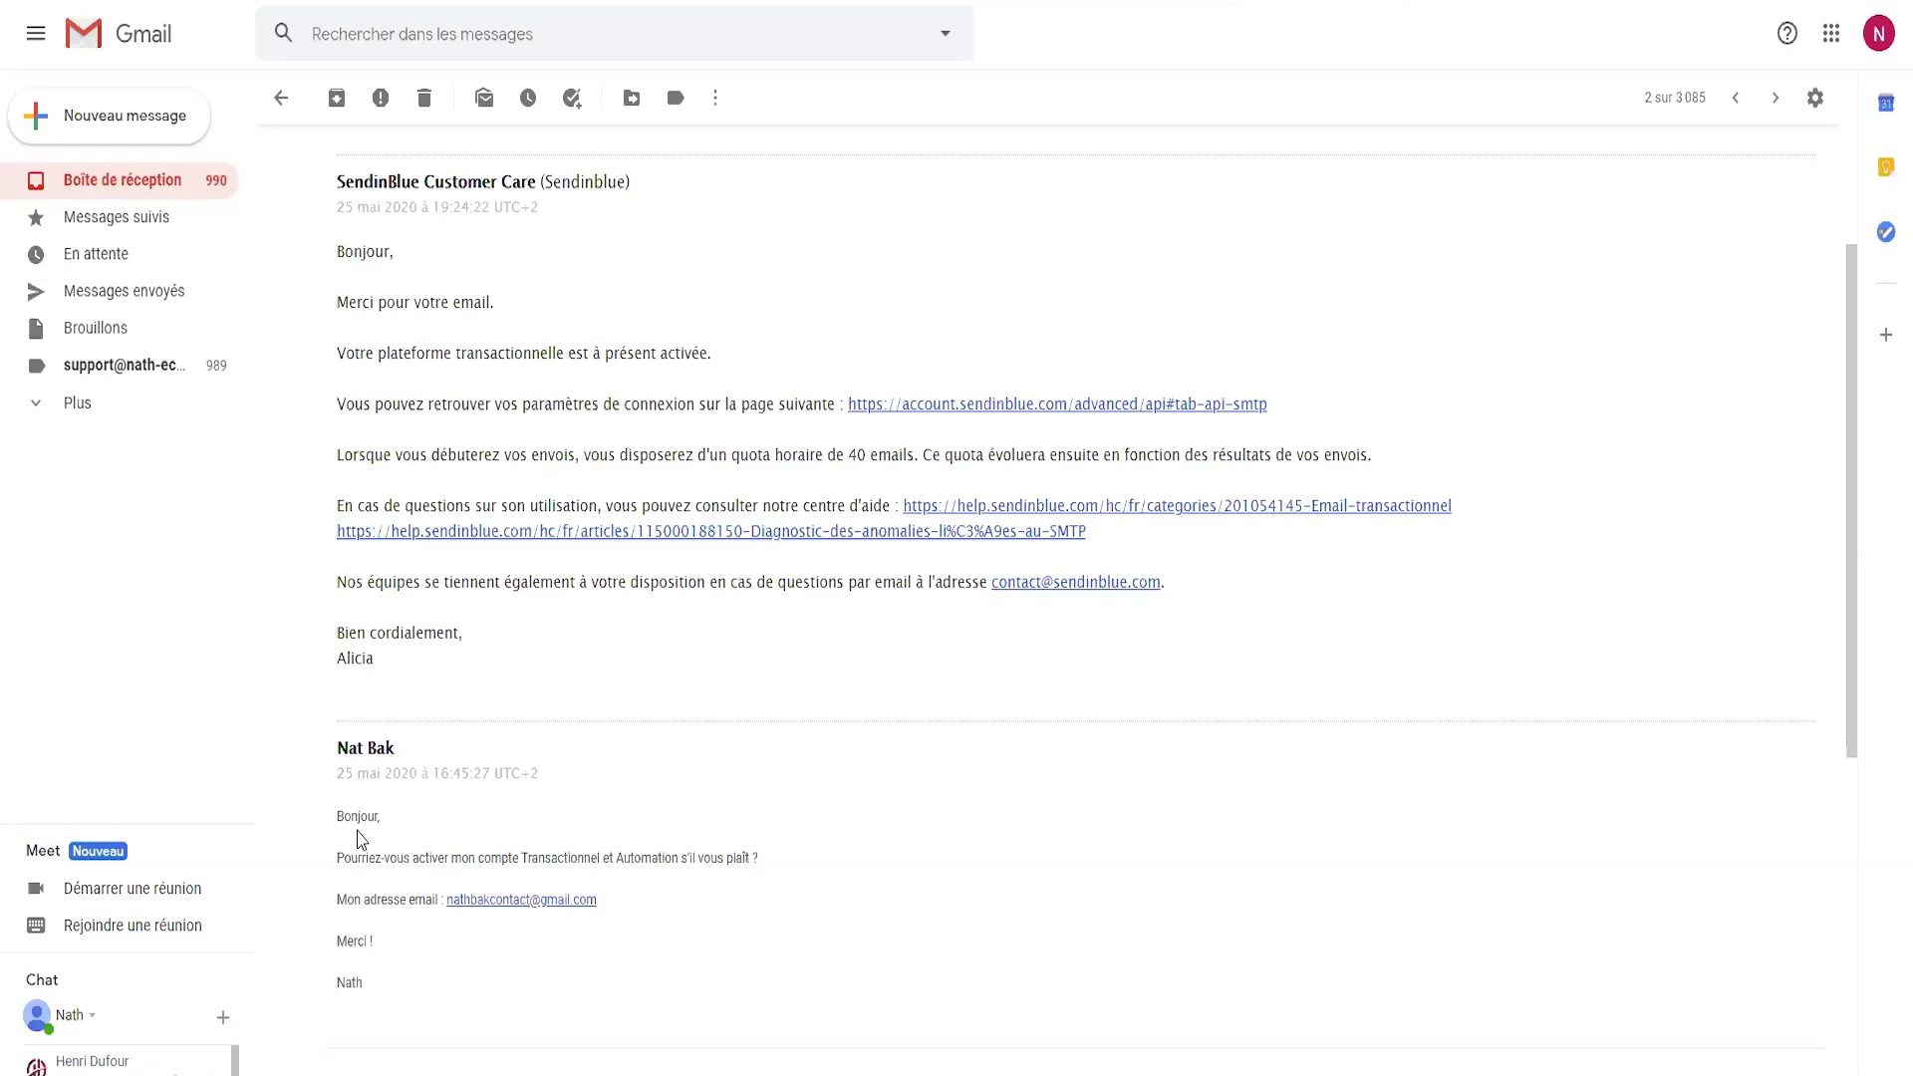
pyautogui.moveTo(345, 829); pyautogui.dragTo(413, 939)
pyautogui.click(435, 914)
pyautogui.moveTo(618, 859); pyautogui.dragTo(697, 856)
pyautogui.click(799, 855)
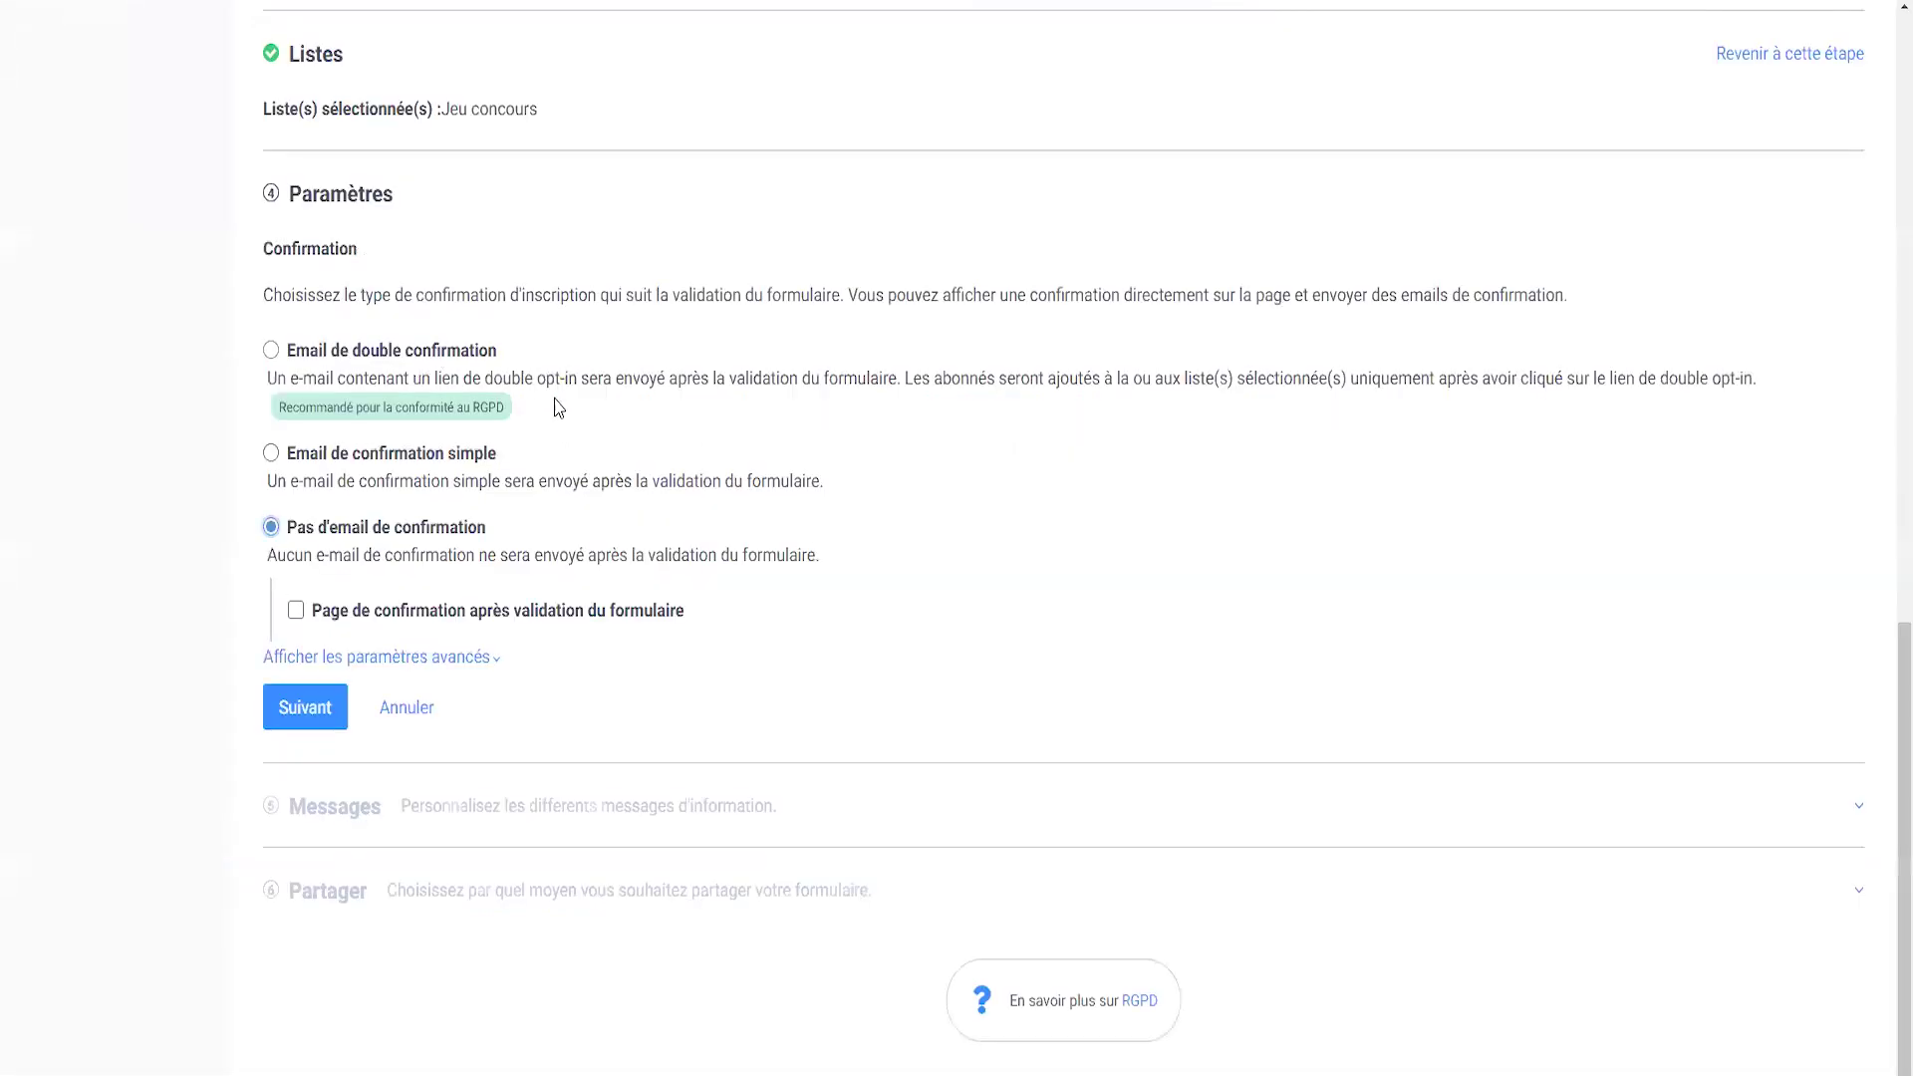
# - Scroll up in Paramètres and choose 'Email de double confirmation' as the confirmation type
pyautogui.scroll(1, 551, 428)
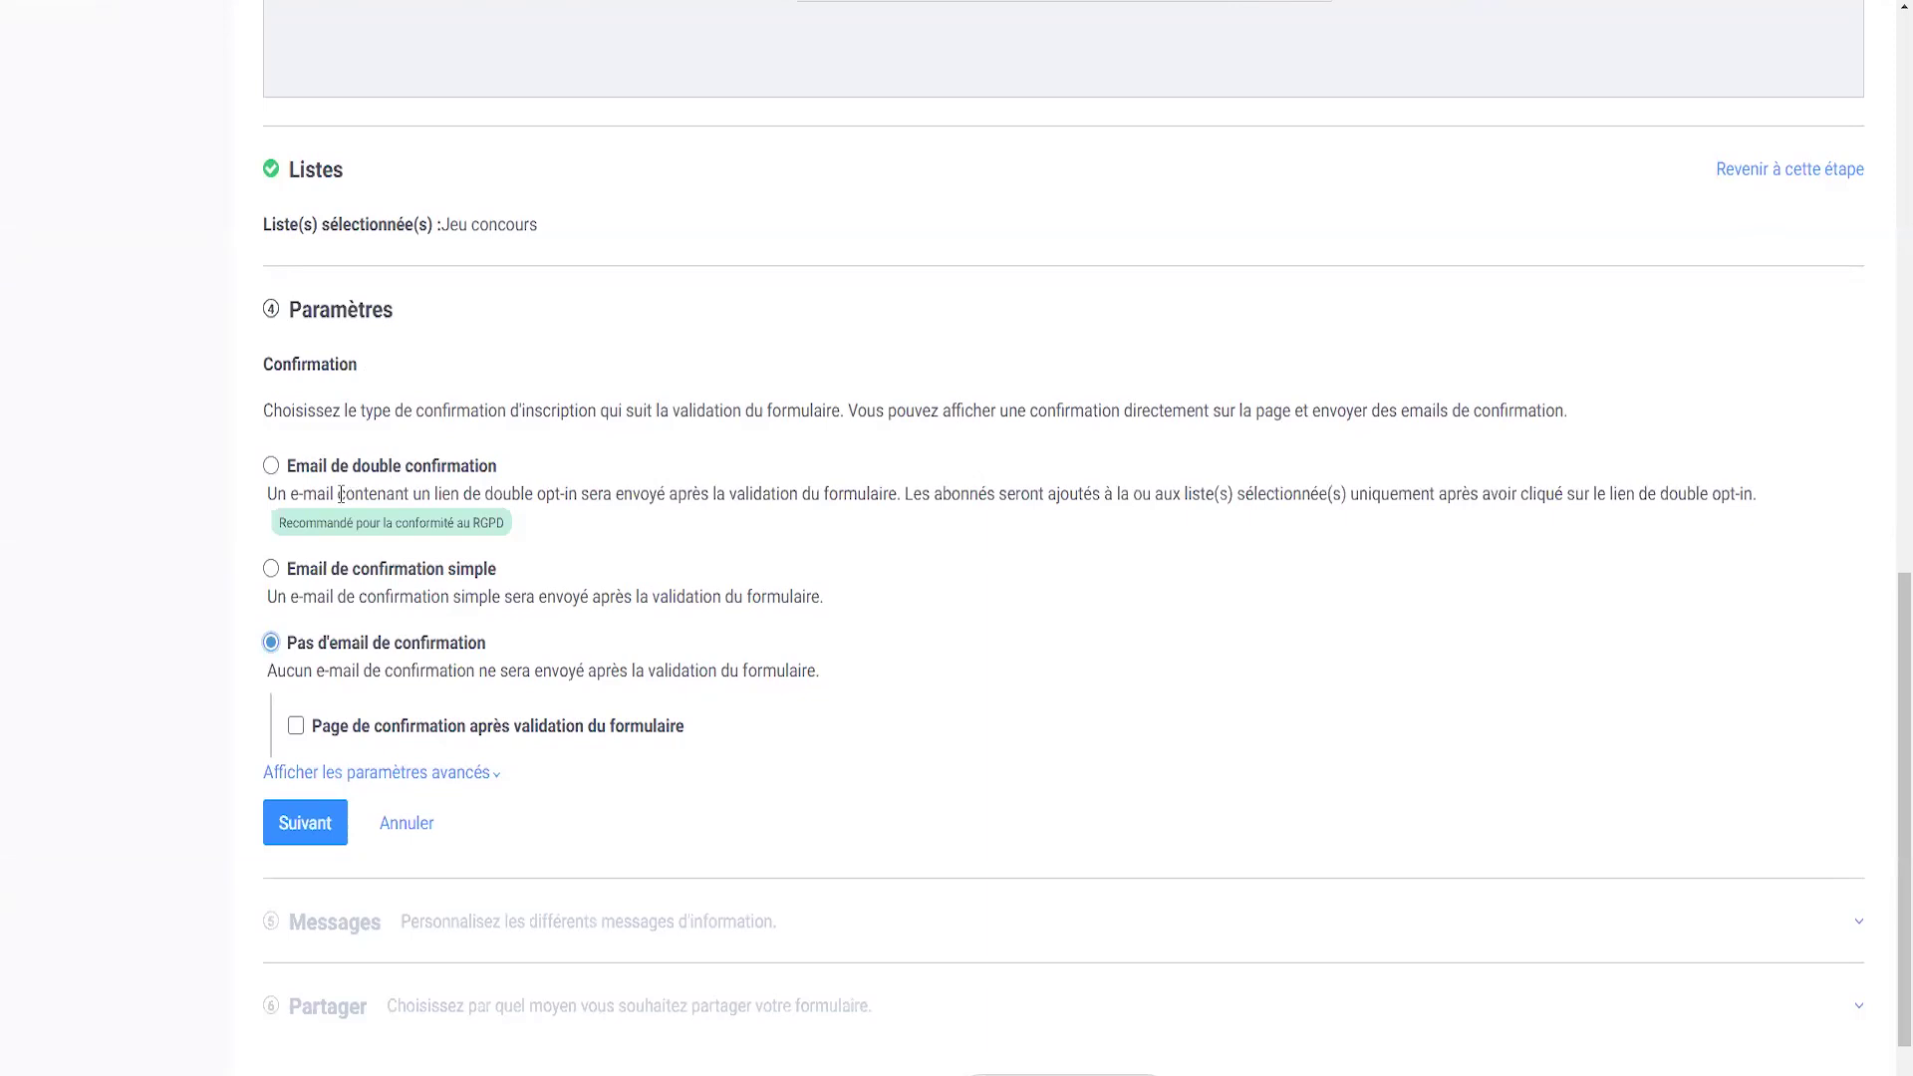
pyautogui.click(271, 466)
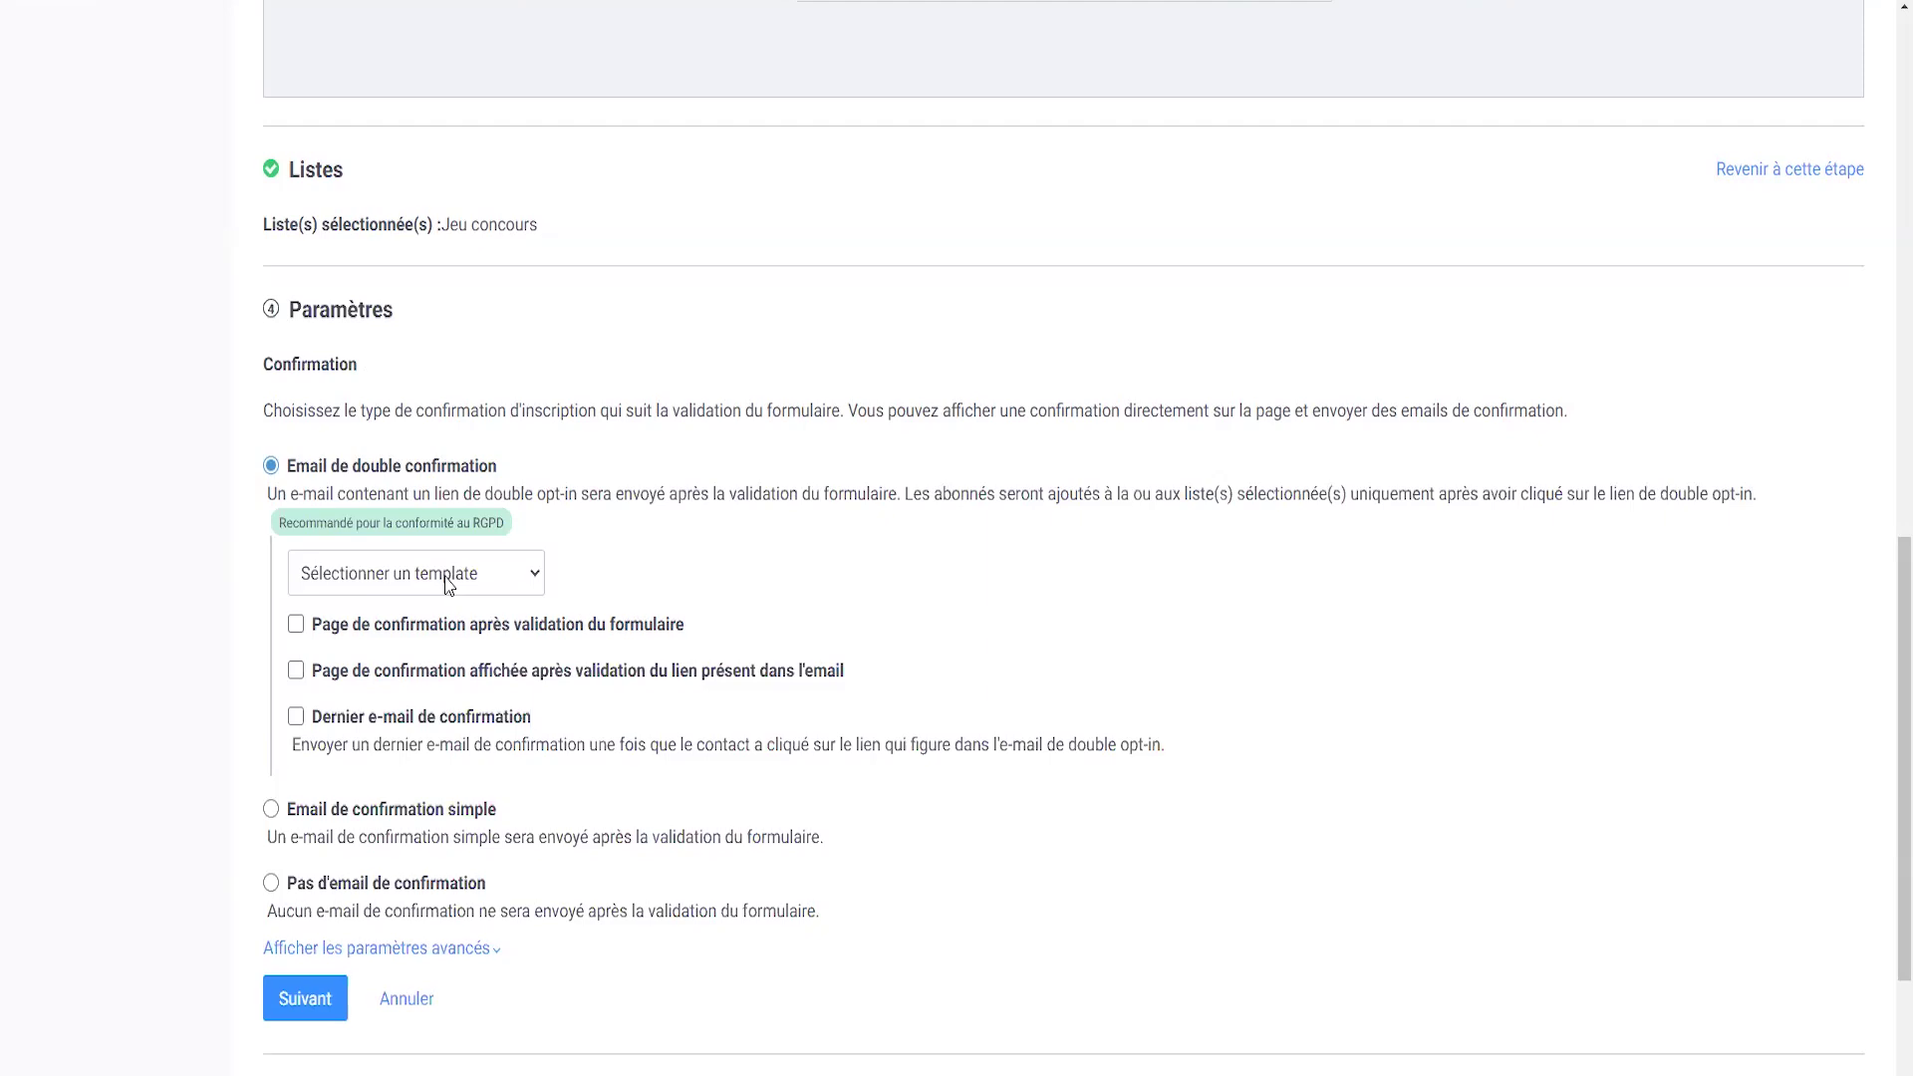
# - Choose the default double opt-in template and the default thank-you page after the link
pyautogui.click(434, 584)
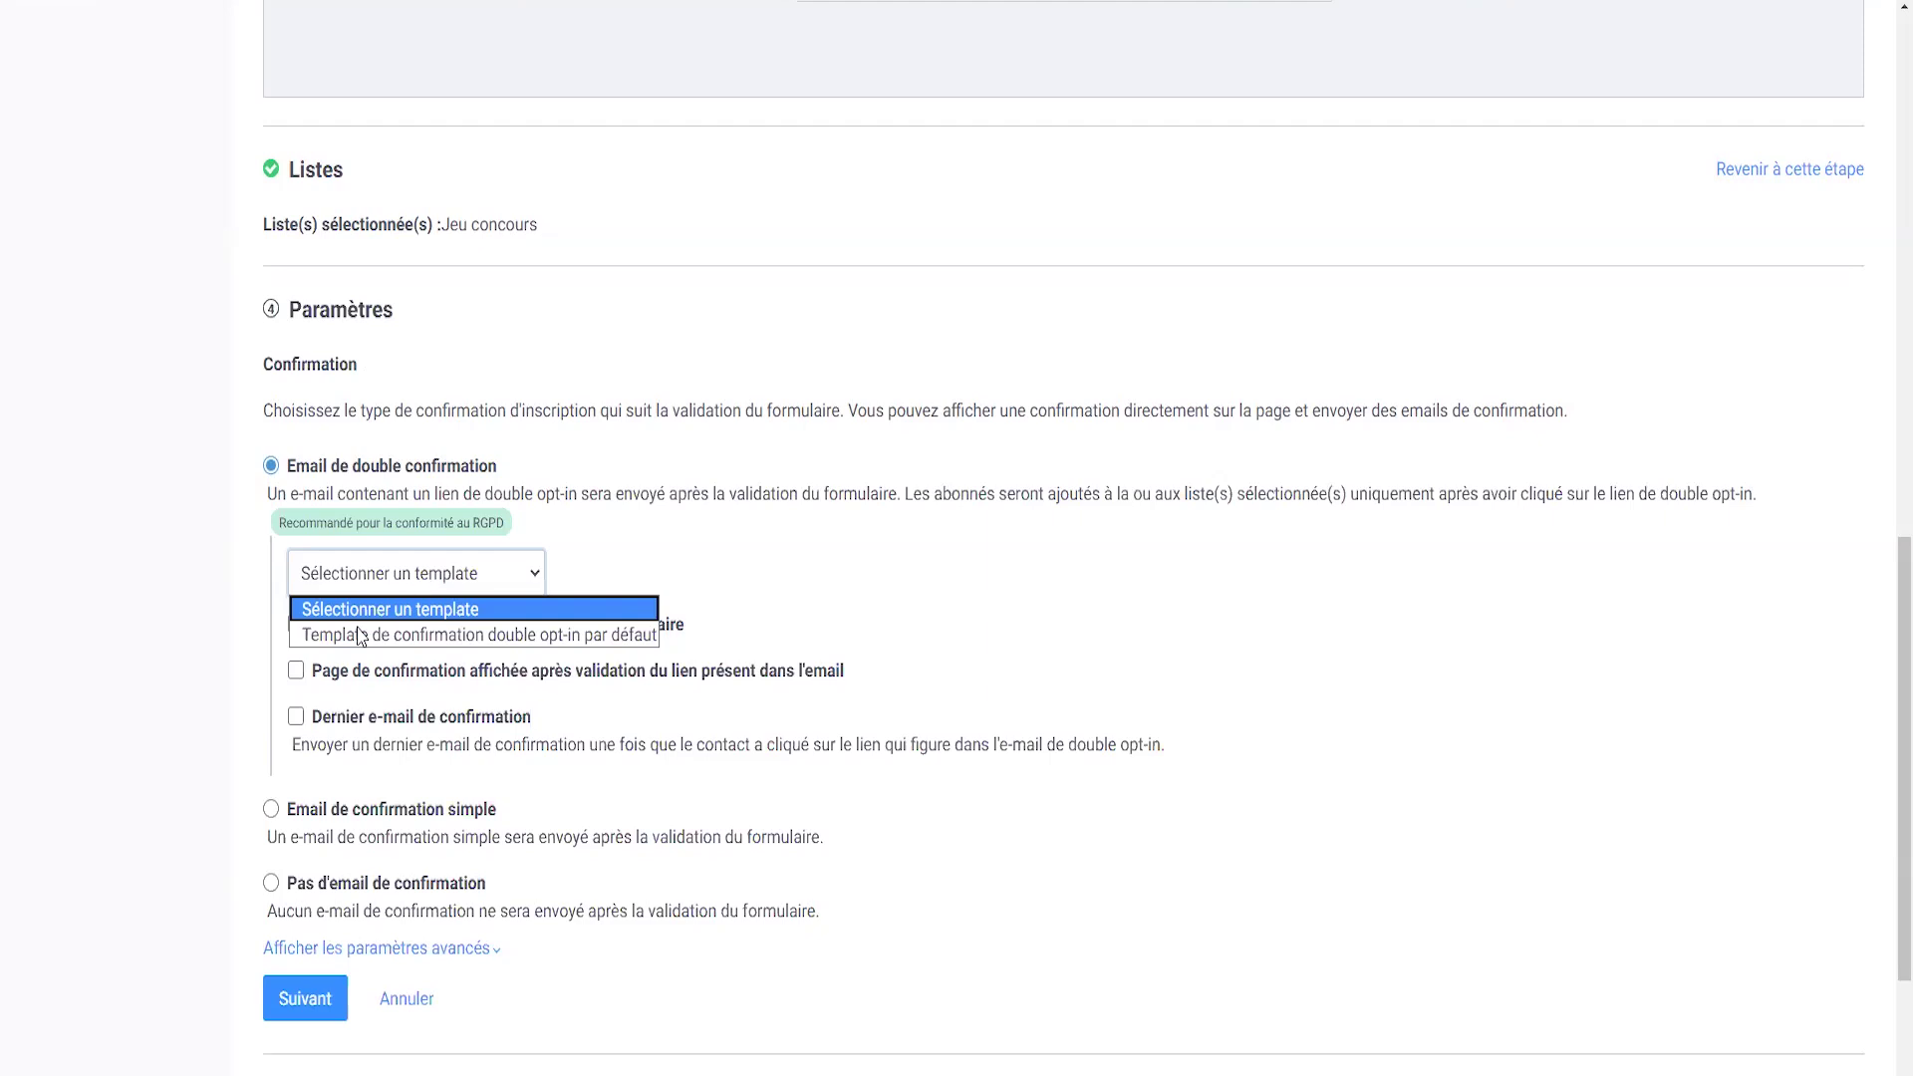
pyautogui.click(409, 636)
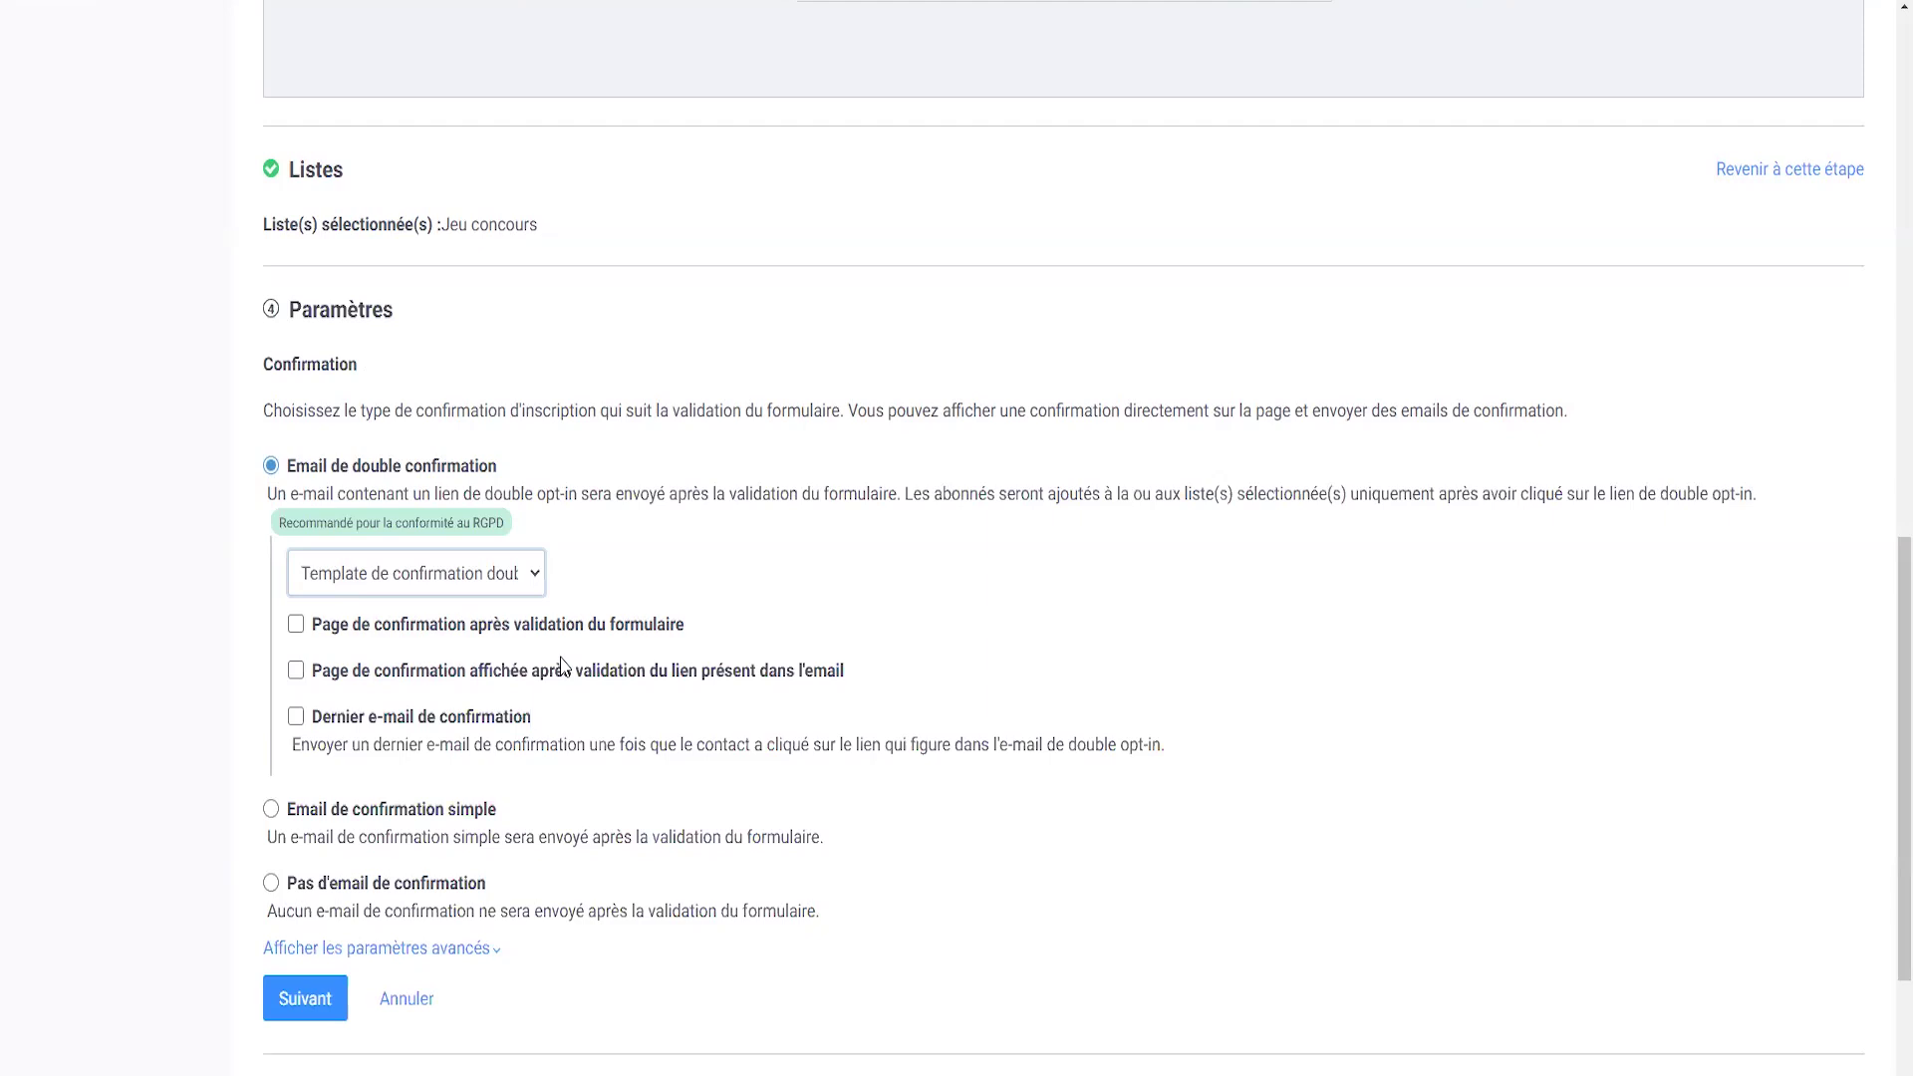
pyautogui.click(294, 671)
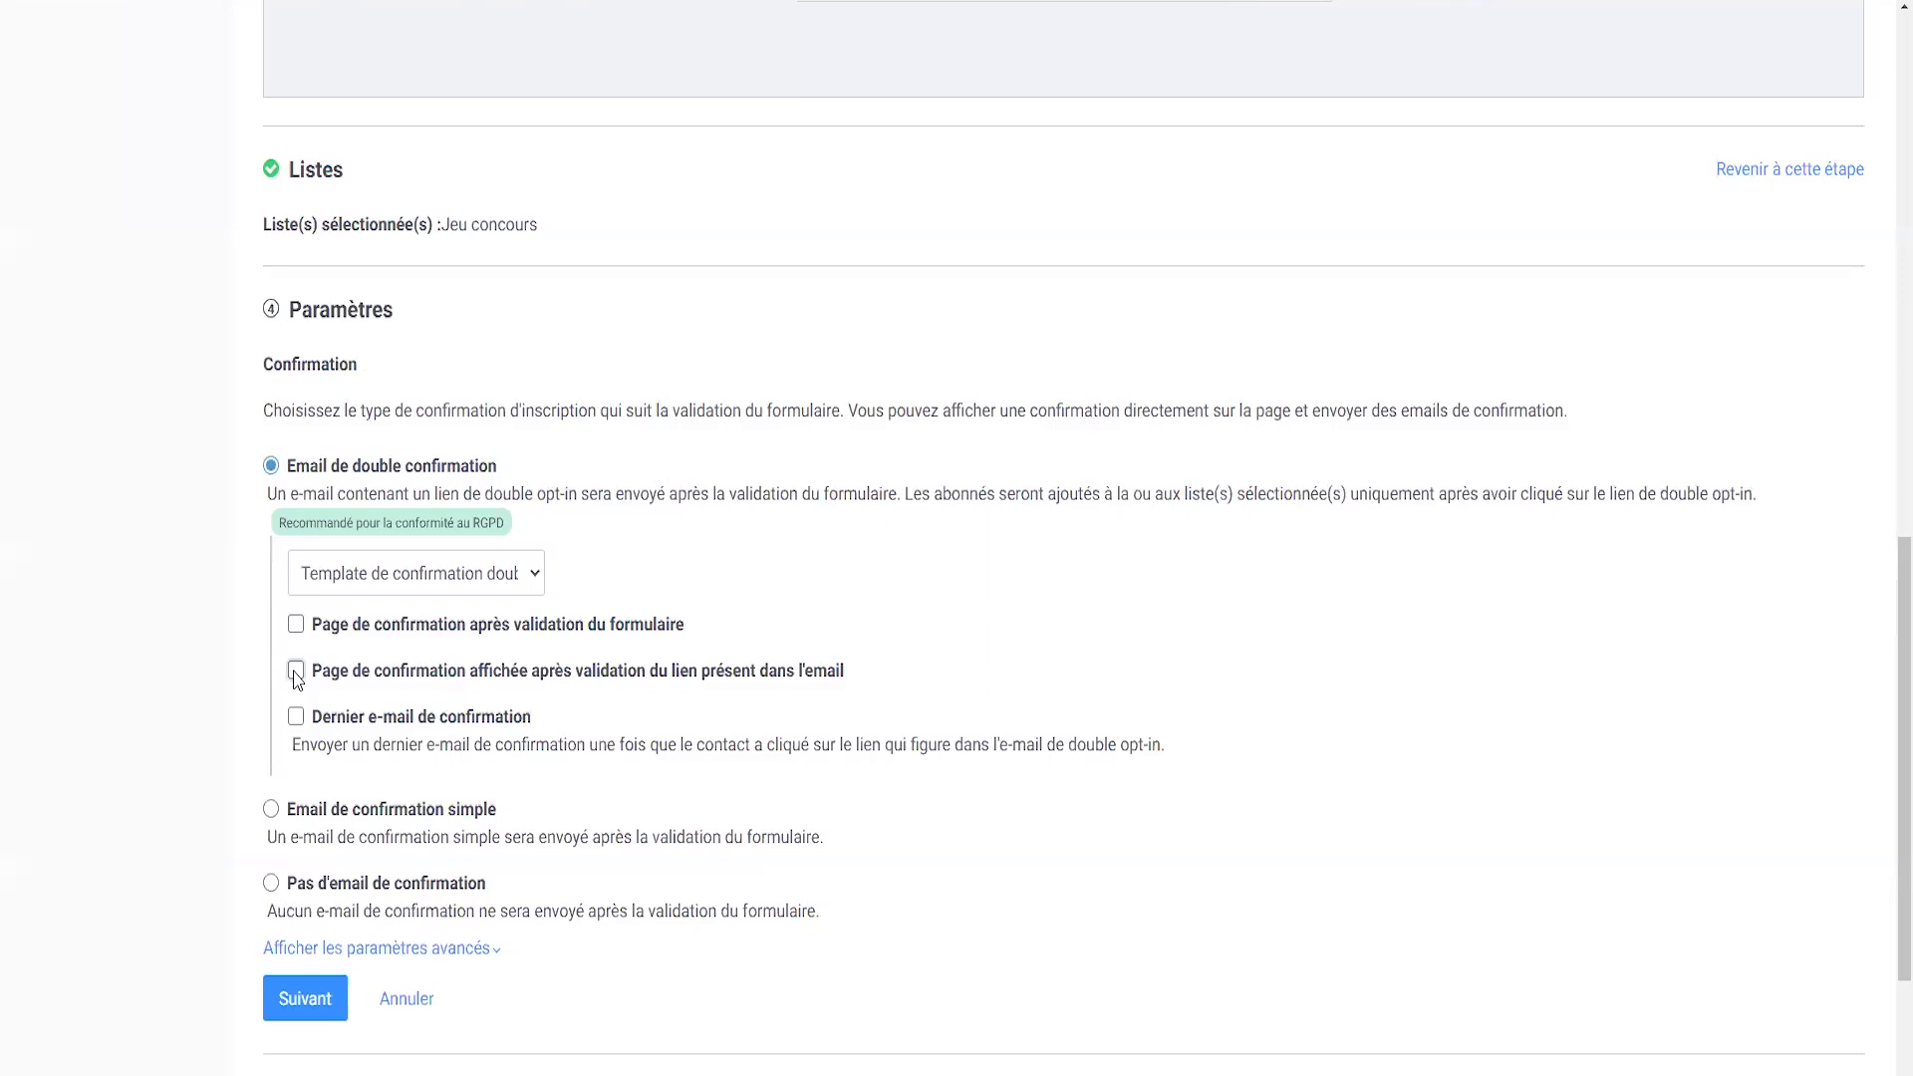
pyautogui.click(296, 673)
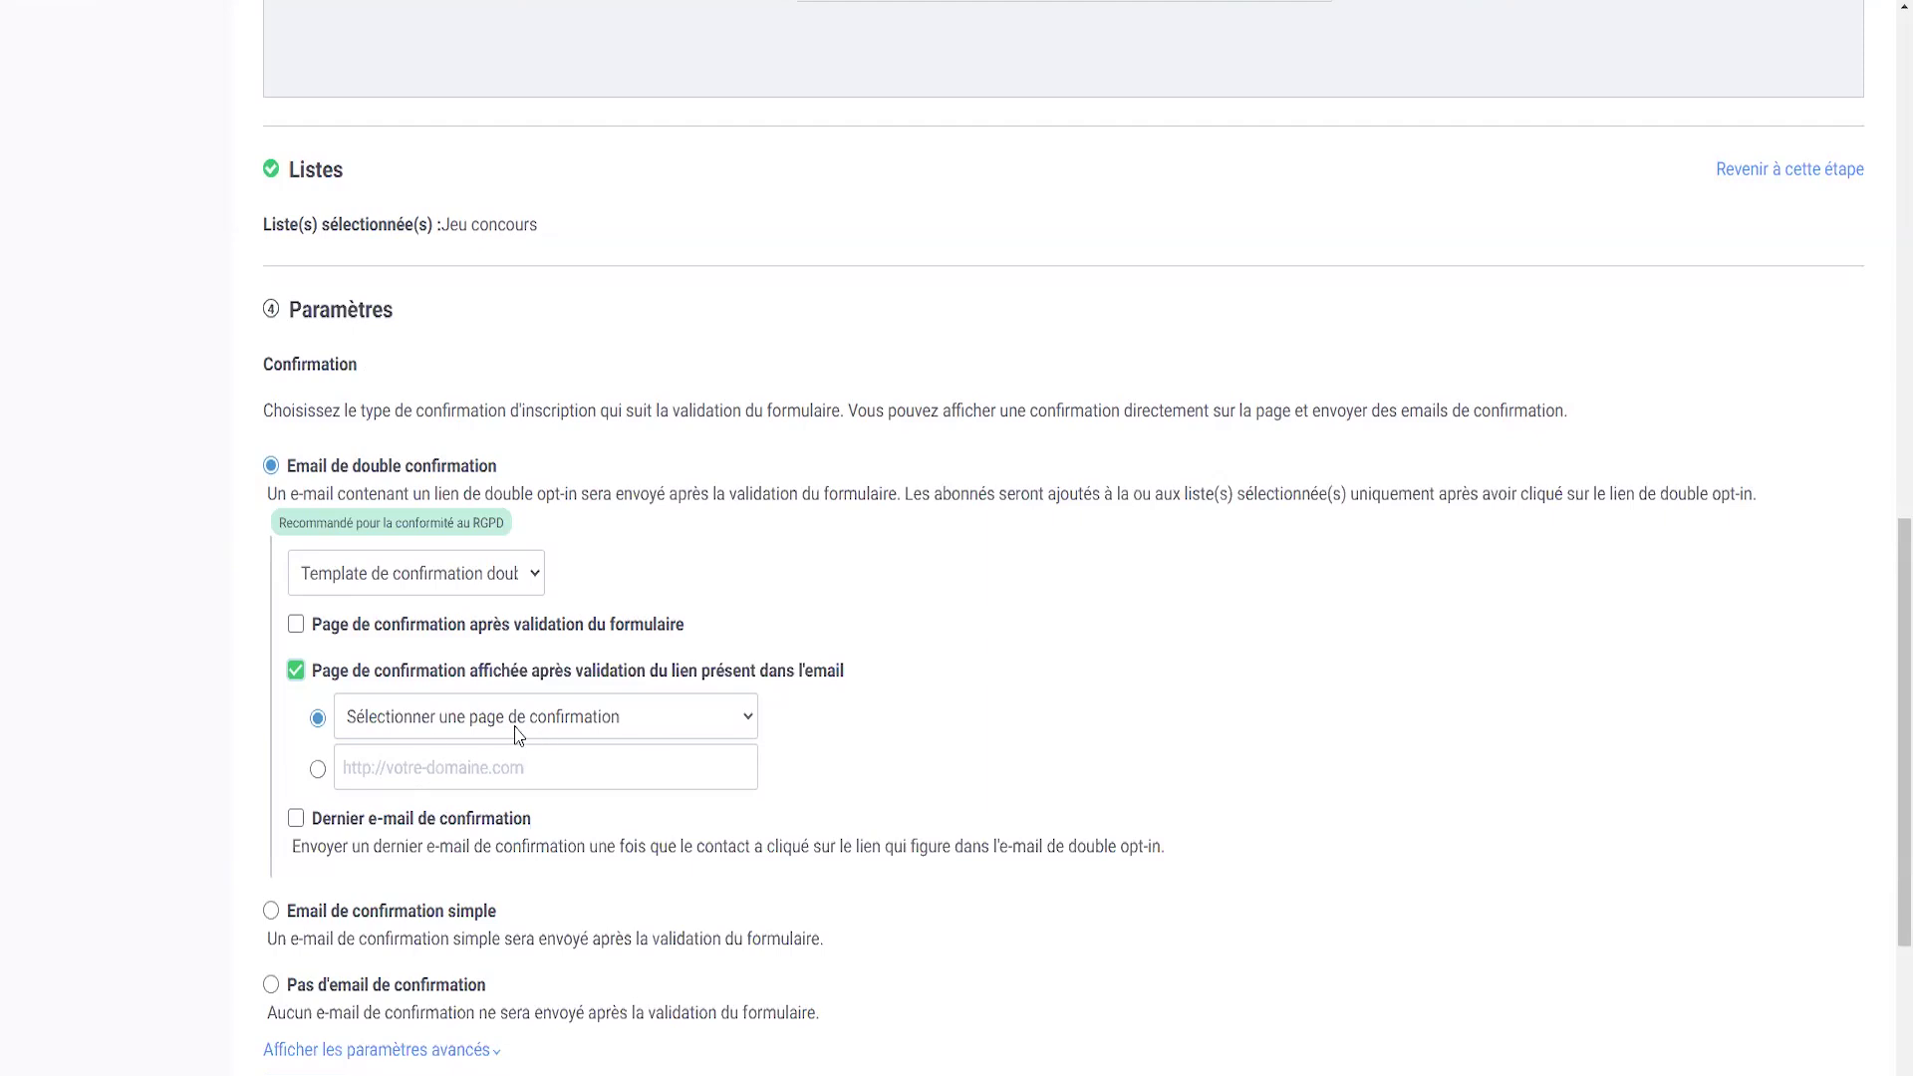
pyautogui.click(518, 727)
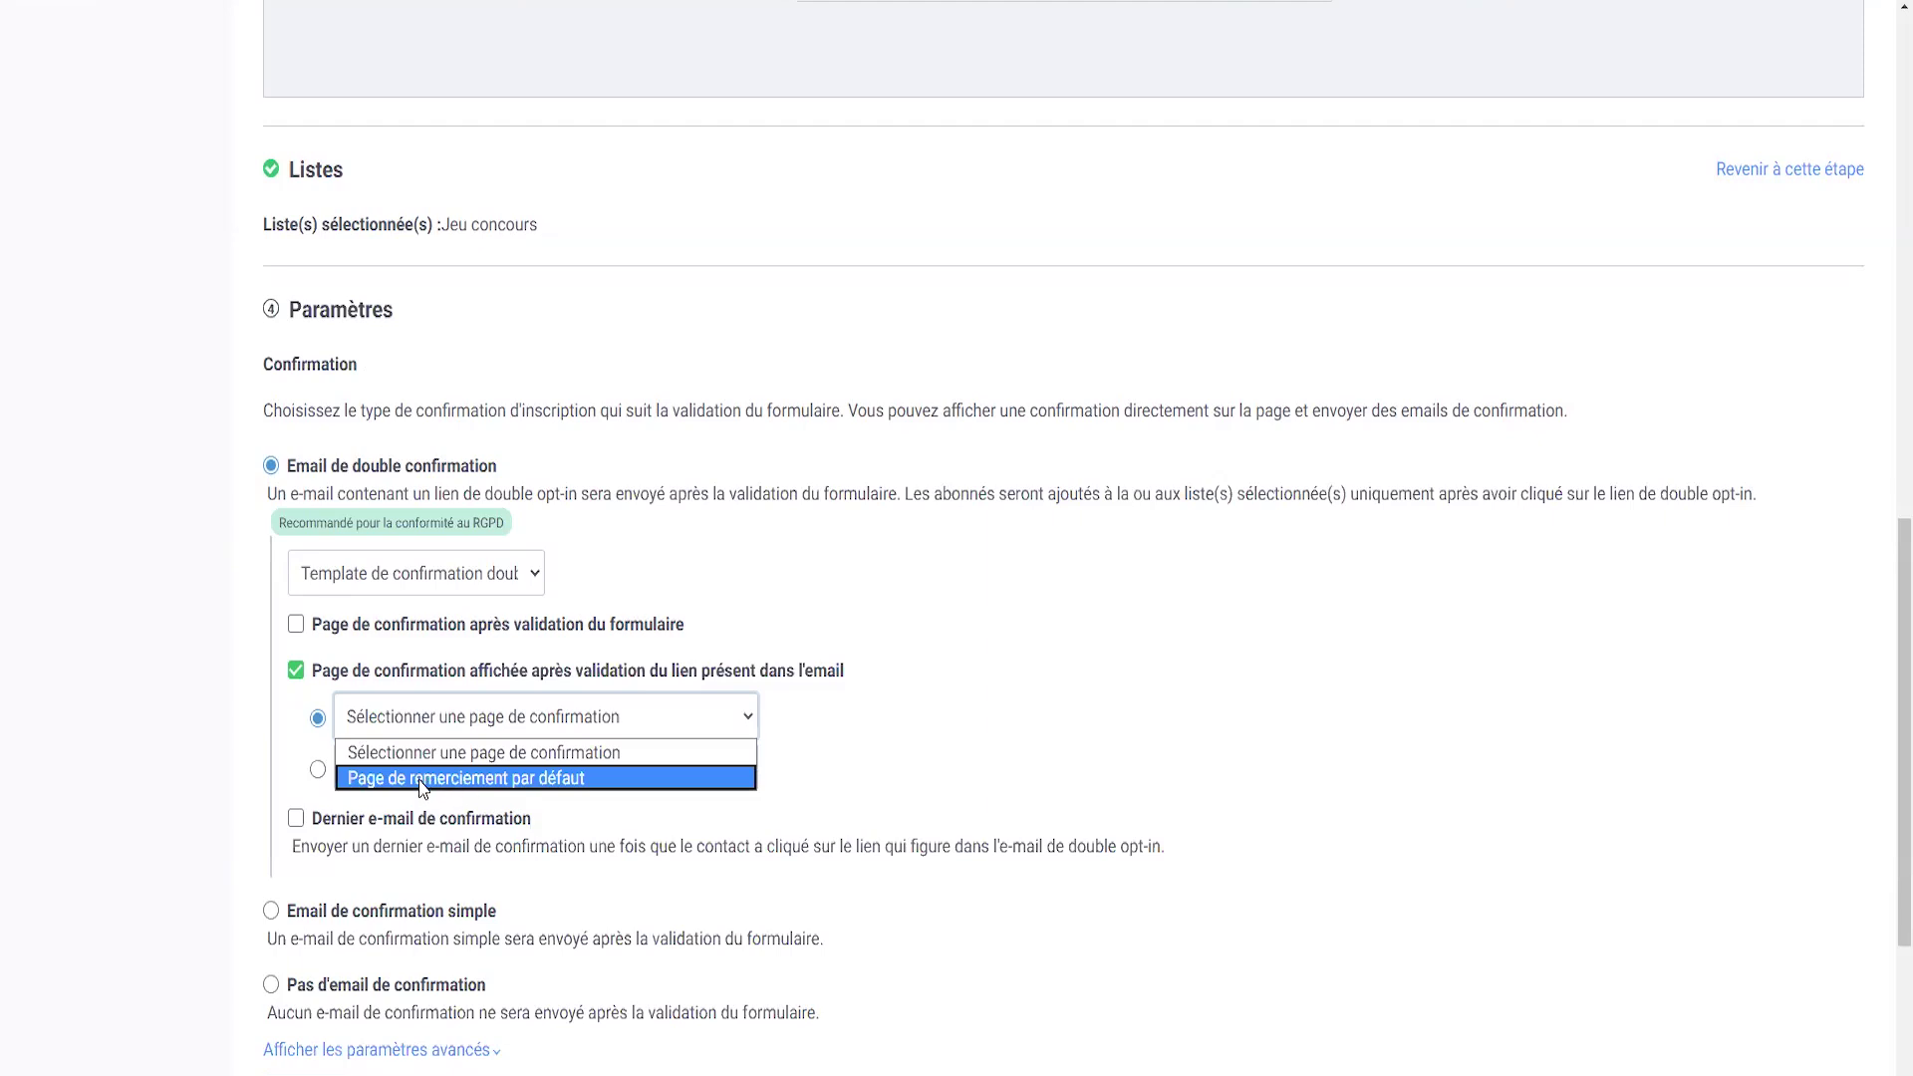
pyautogui.click(423, 778)
pyautogui.scroll(-1, 420, 764)
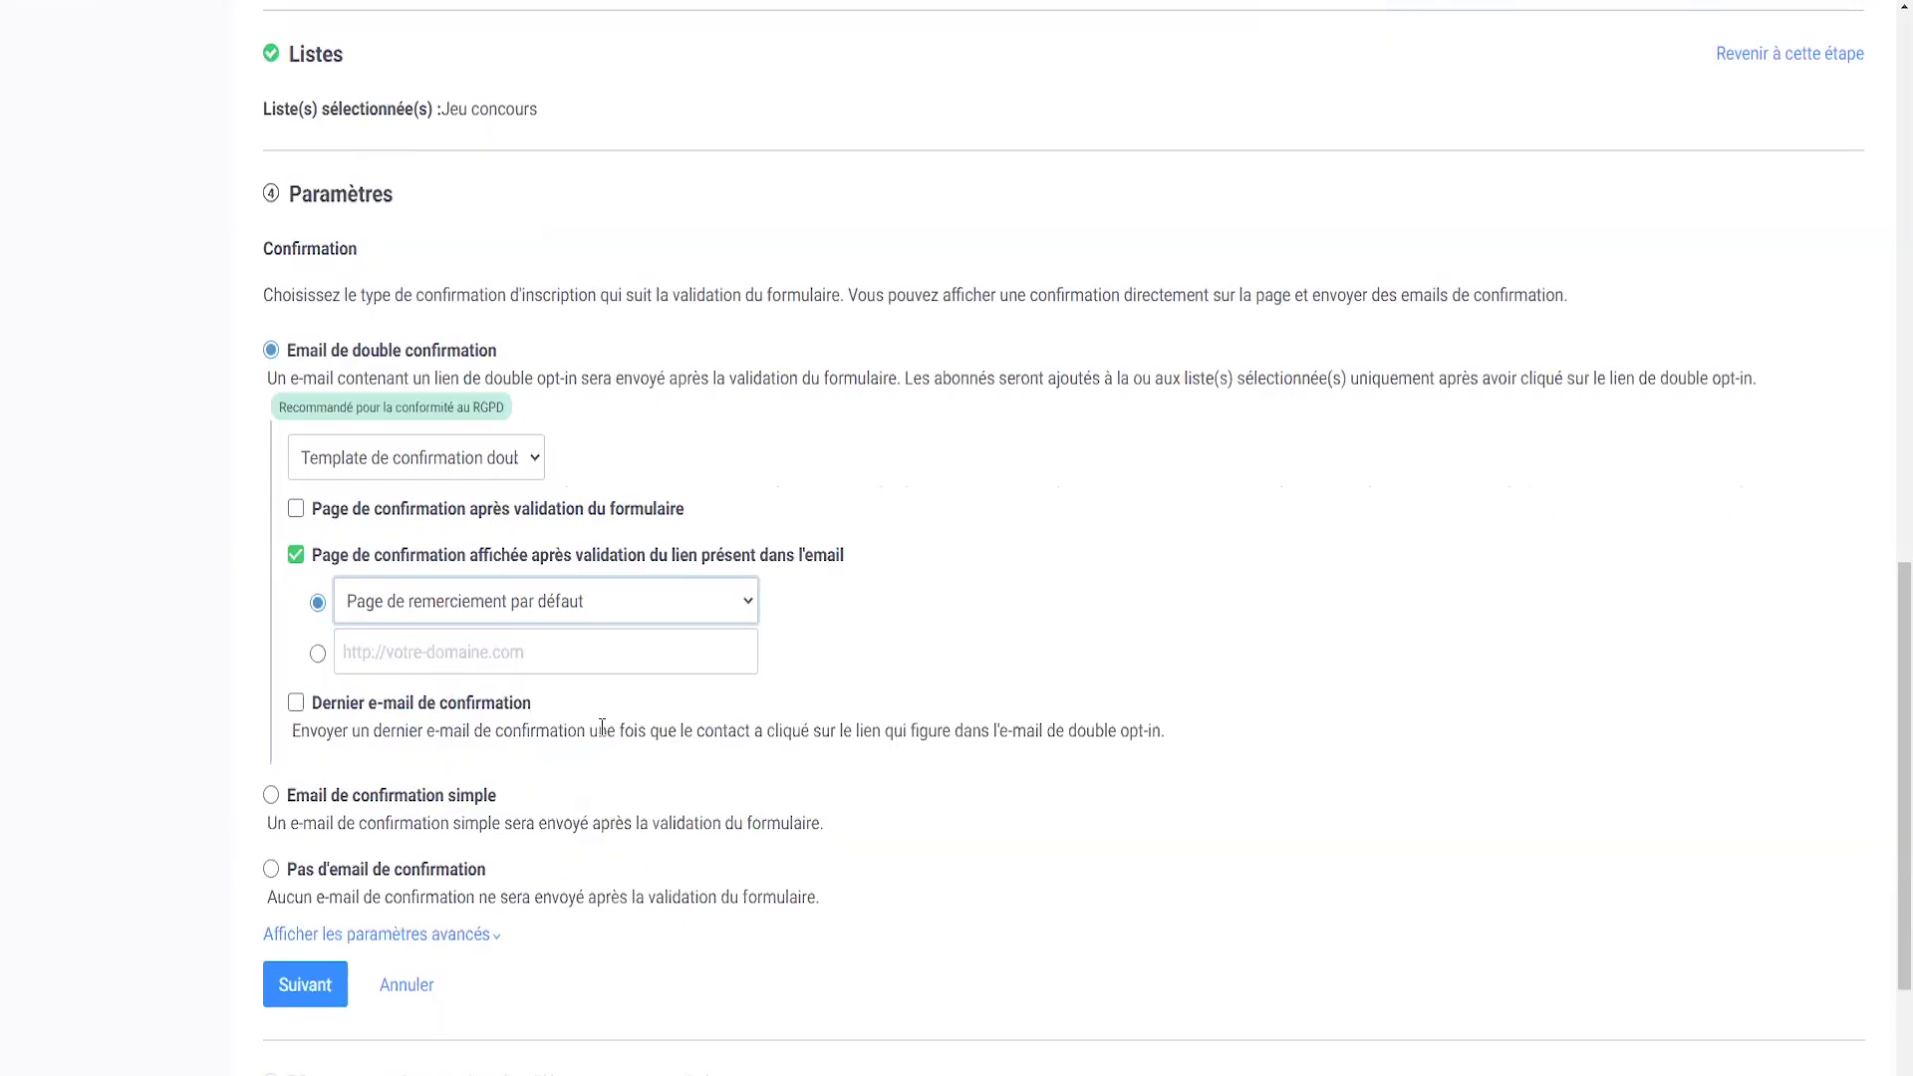
pyautogui.click(312, 991)
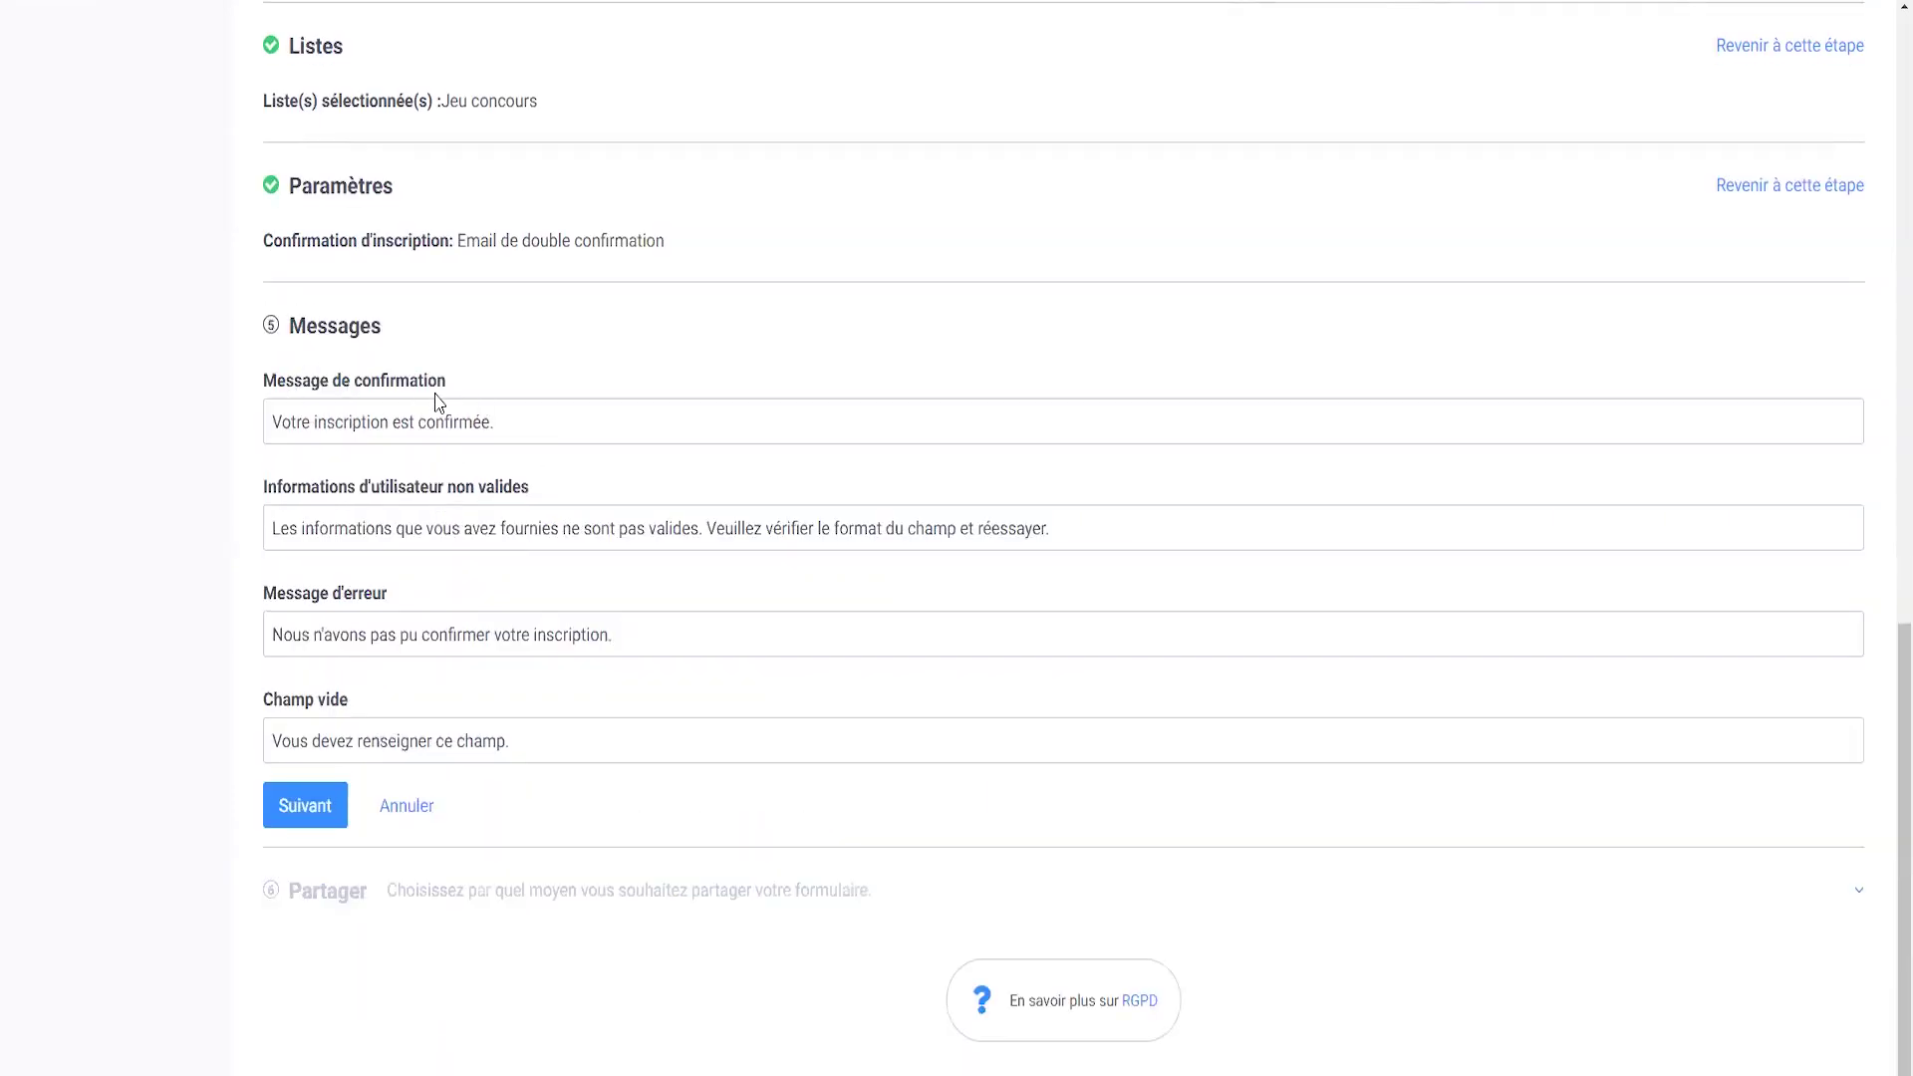
# - Change the confirmation message to 'Votre inscription au jeu concours est confirmée.' and continue
pyautogui.click(393, 427)
pyautogui.write('au jeu concorus')
pyautogui.press('BackSpace')
pyautogui.press('BackSpace')
pyautogui.press('BackSpace')
pyautogui.write('urs')
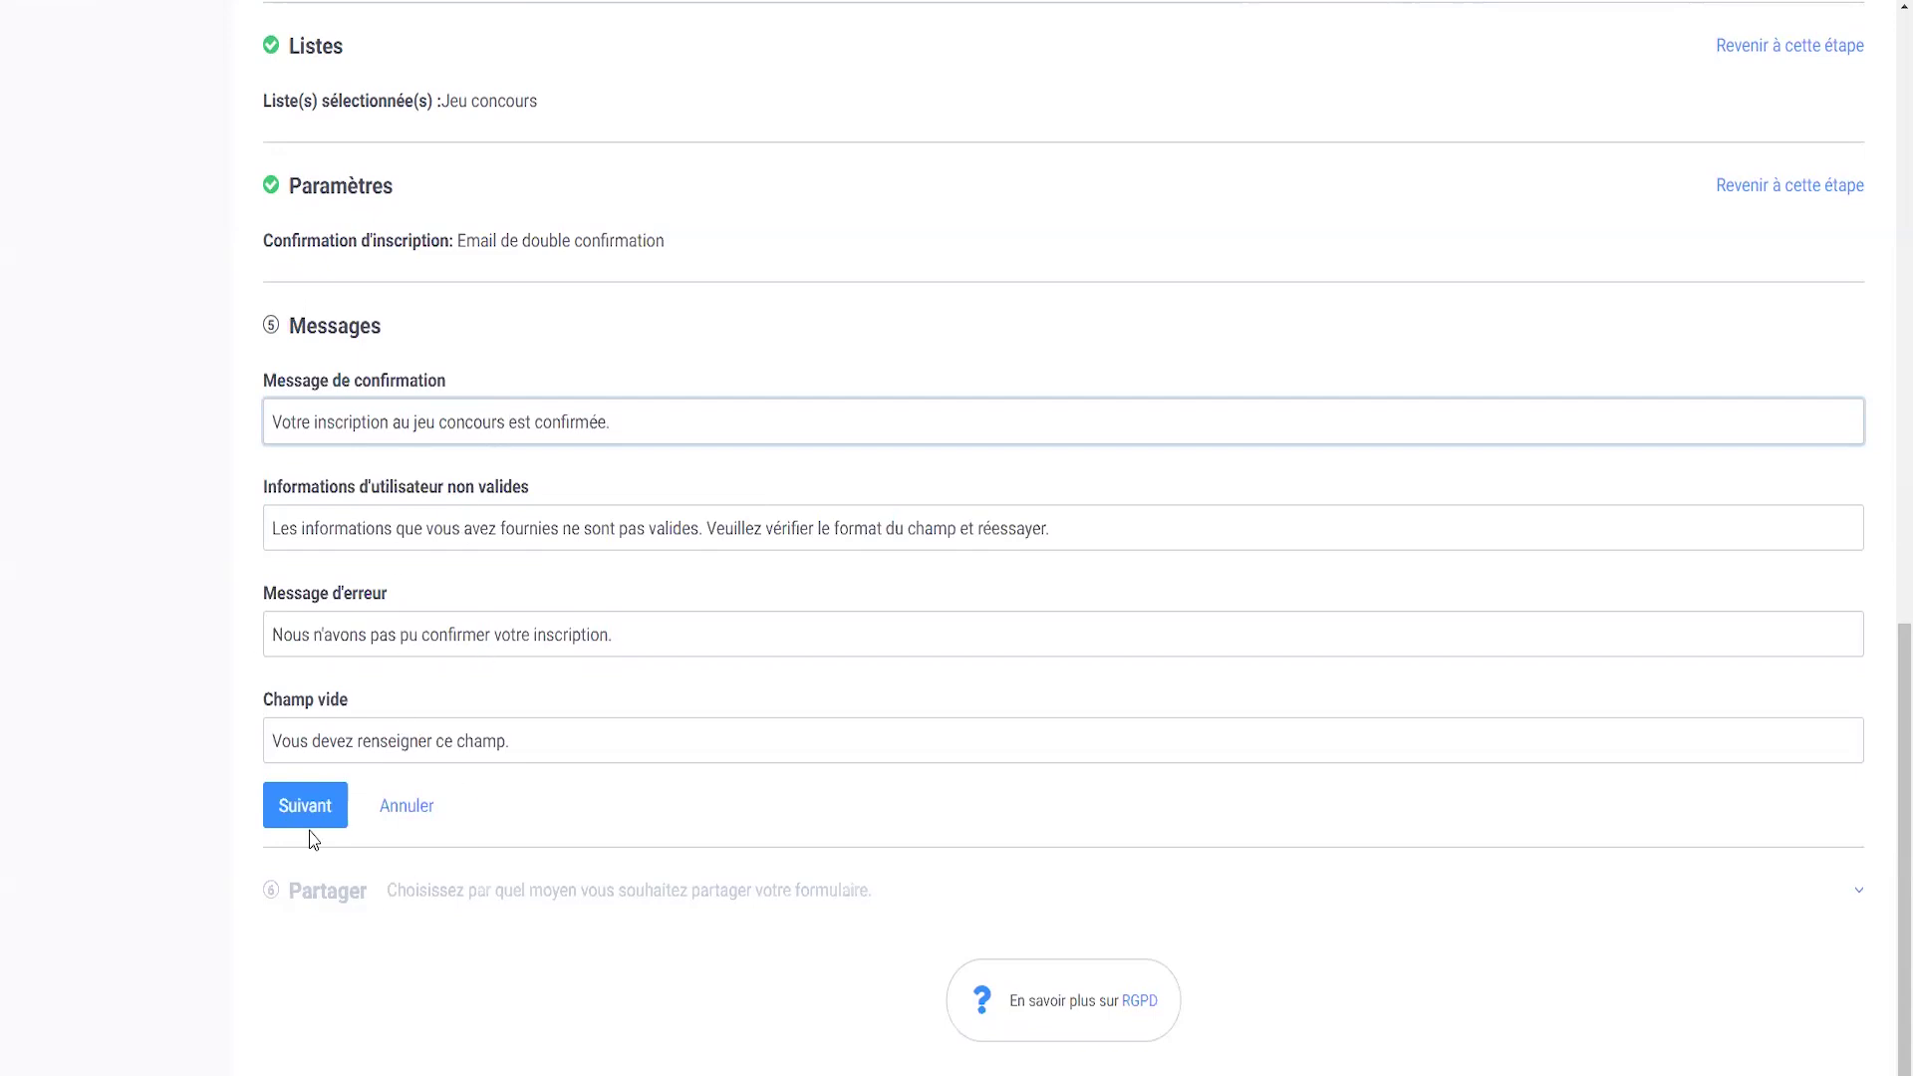
pyautogui.click(312, 797)
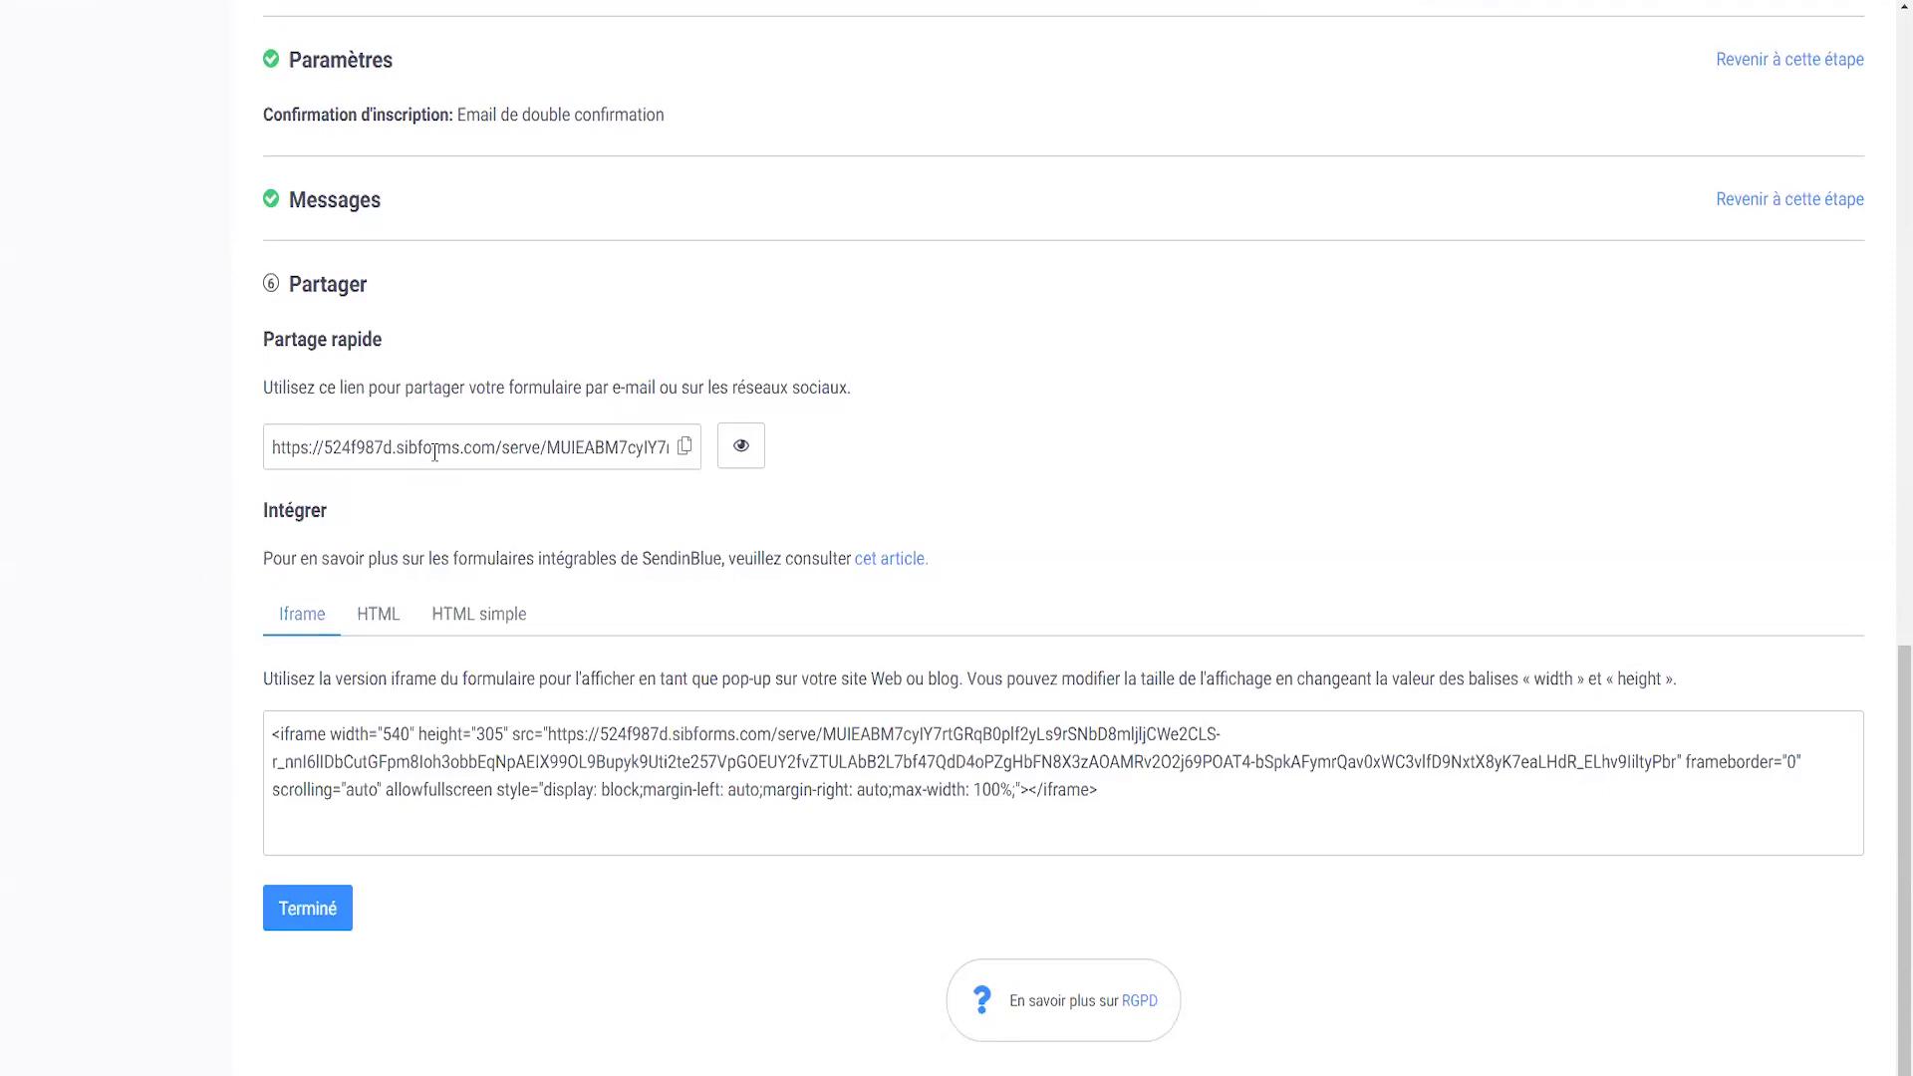
# - Compare the share link and the Iframe, HTML and HTML simple embed codes, then select the iframe code
pyautogui.click(345, 450)
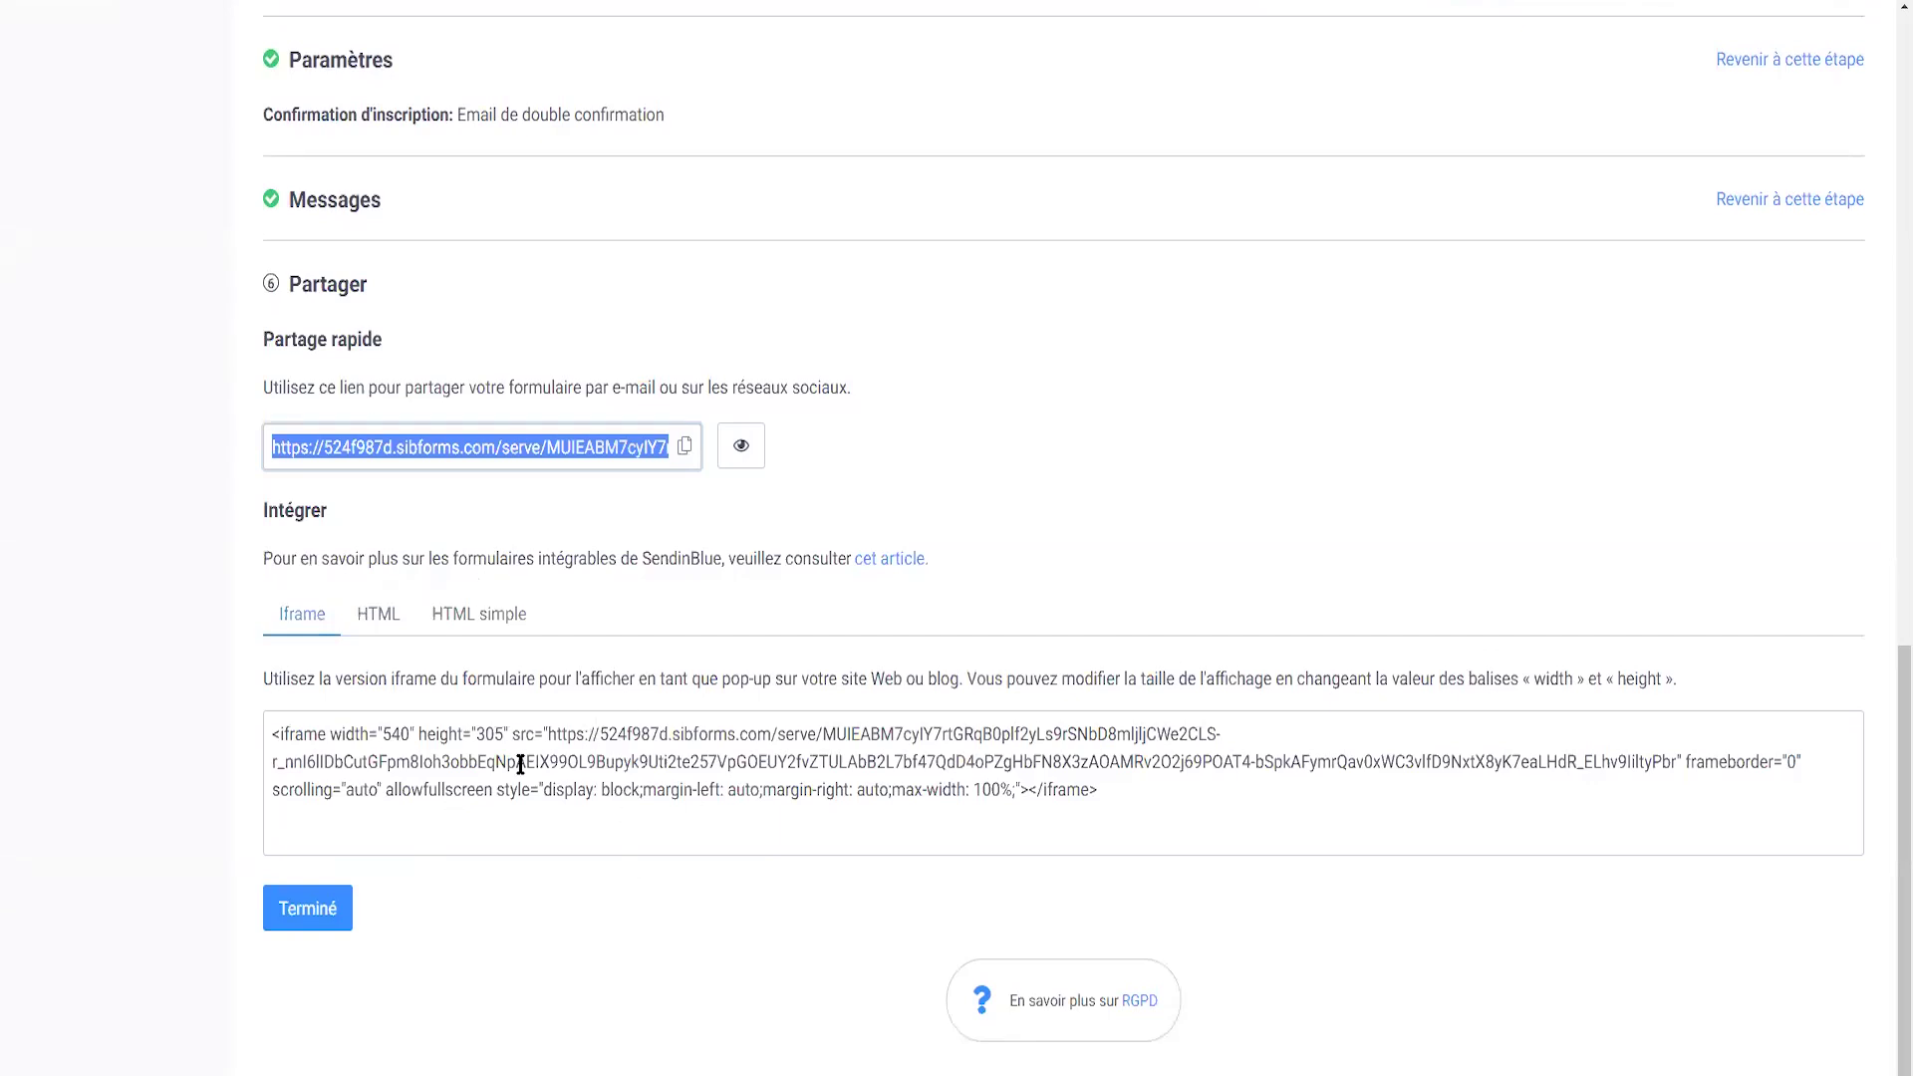
pyautogui.click(360, 614)
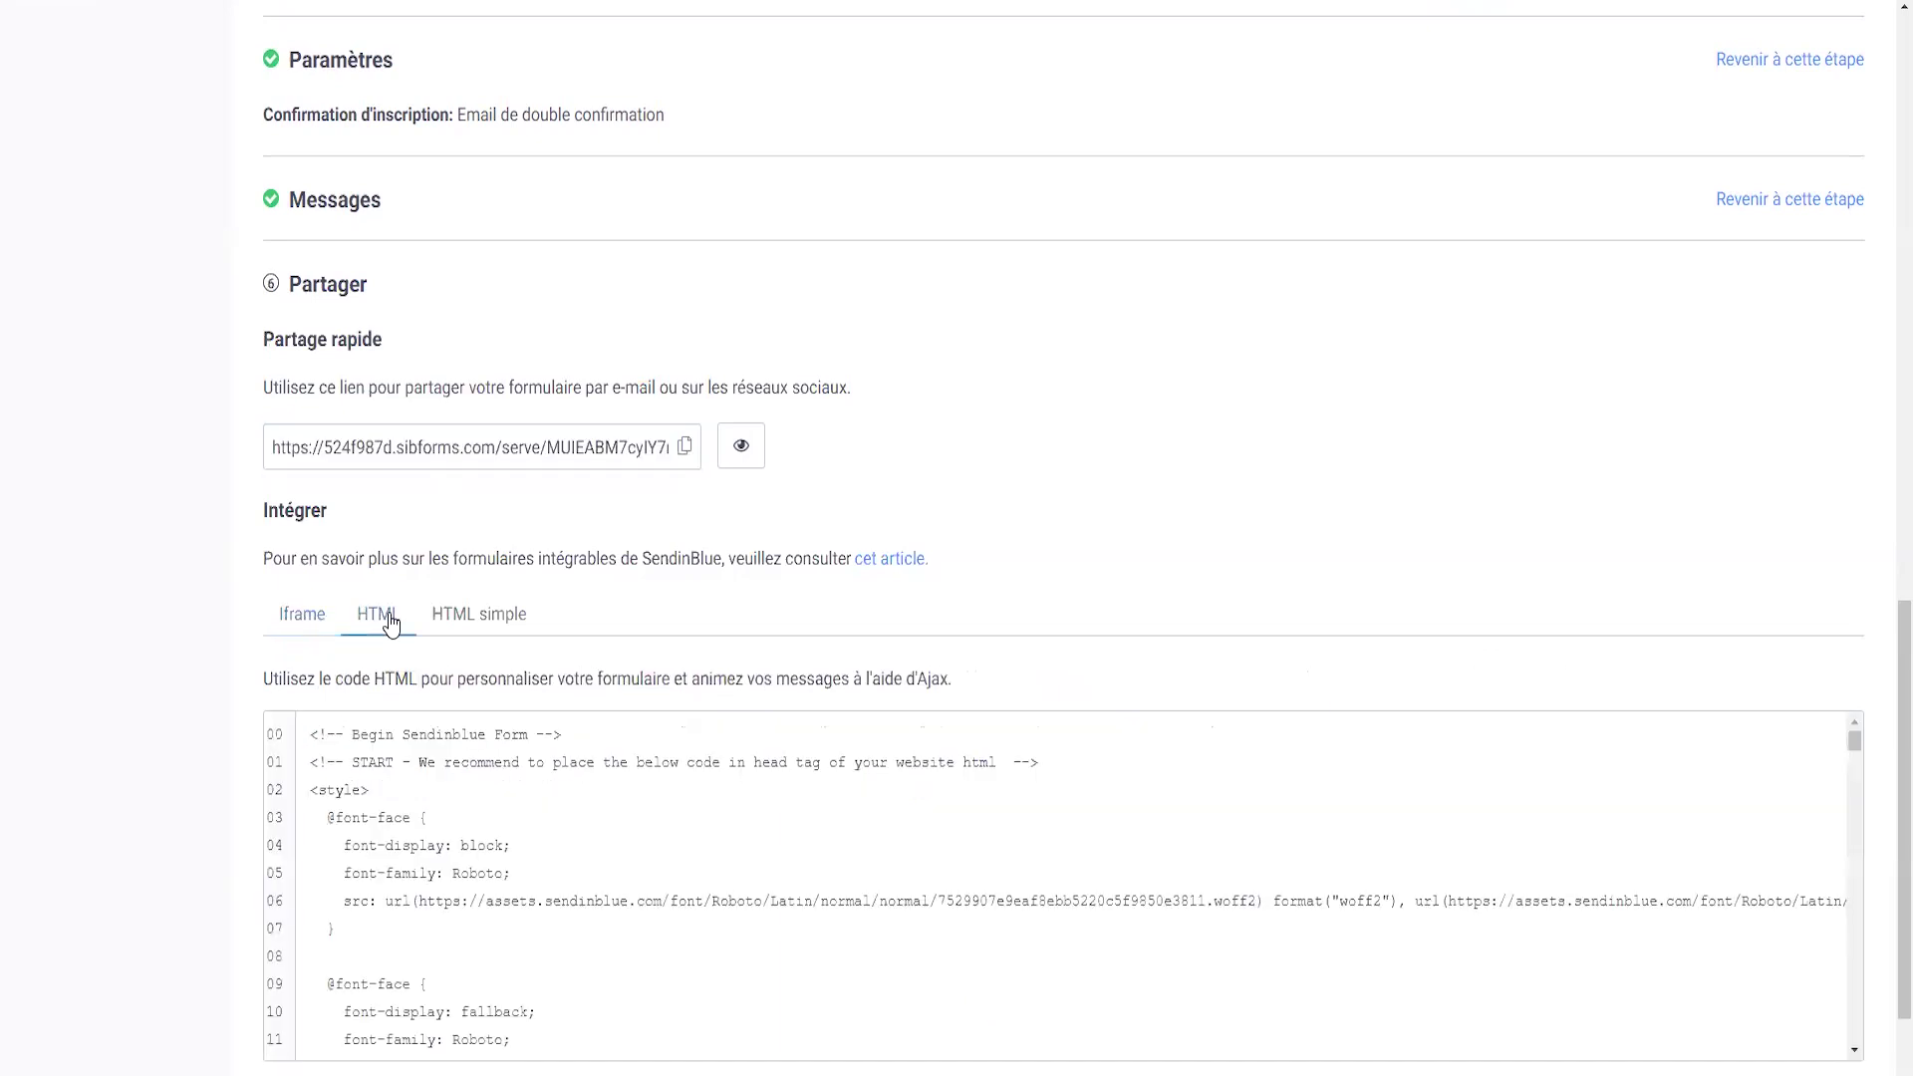
pyautogui.click(493, 620)
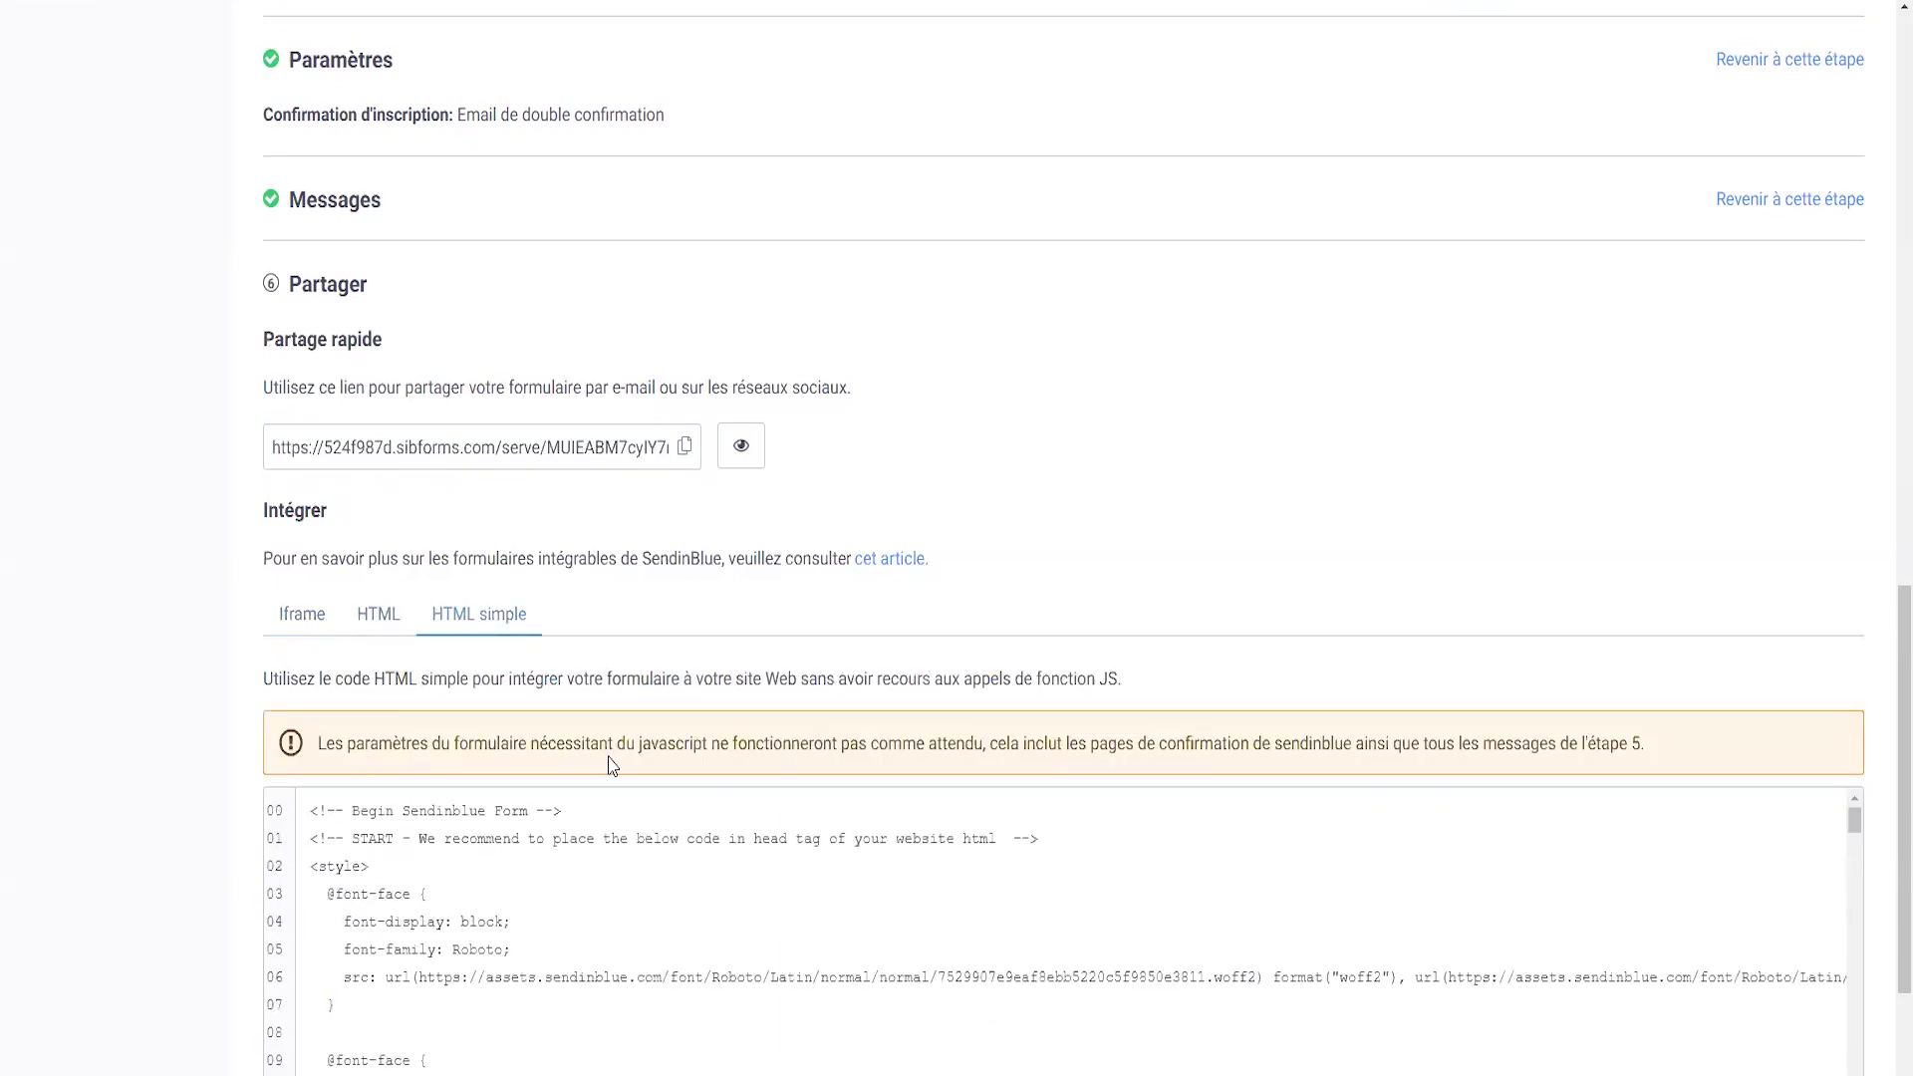
pyautogui.click(292, 608)
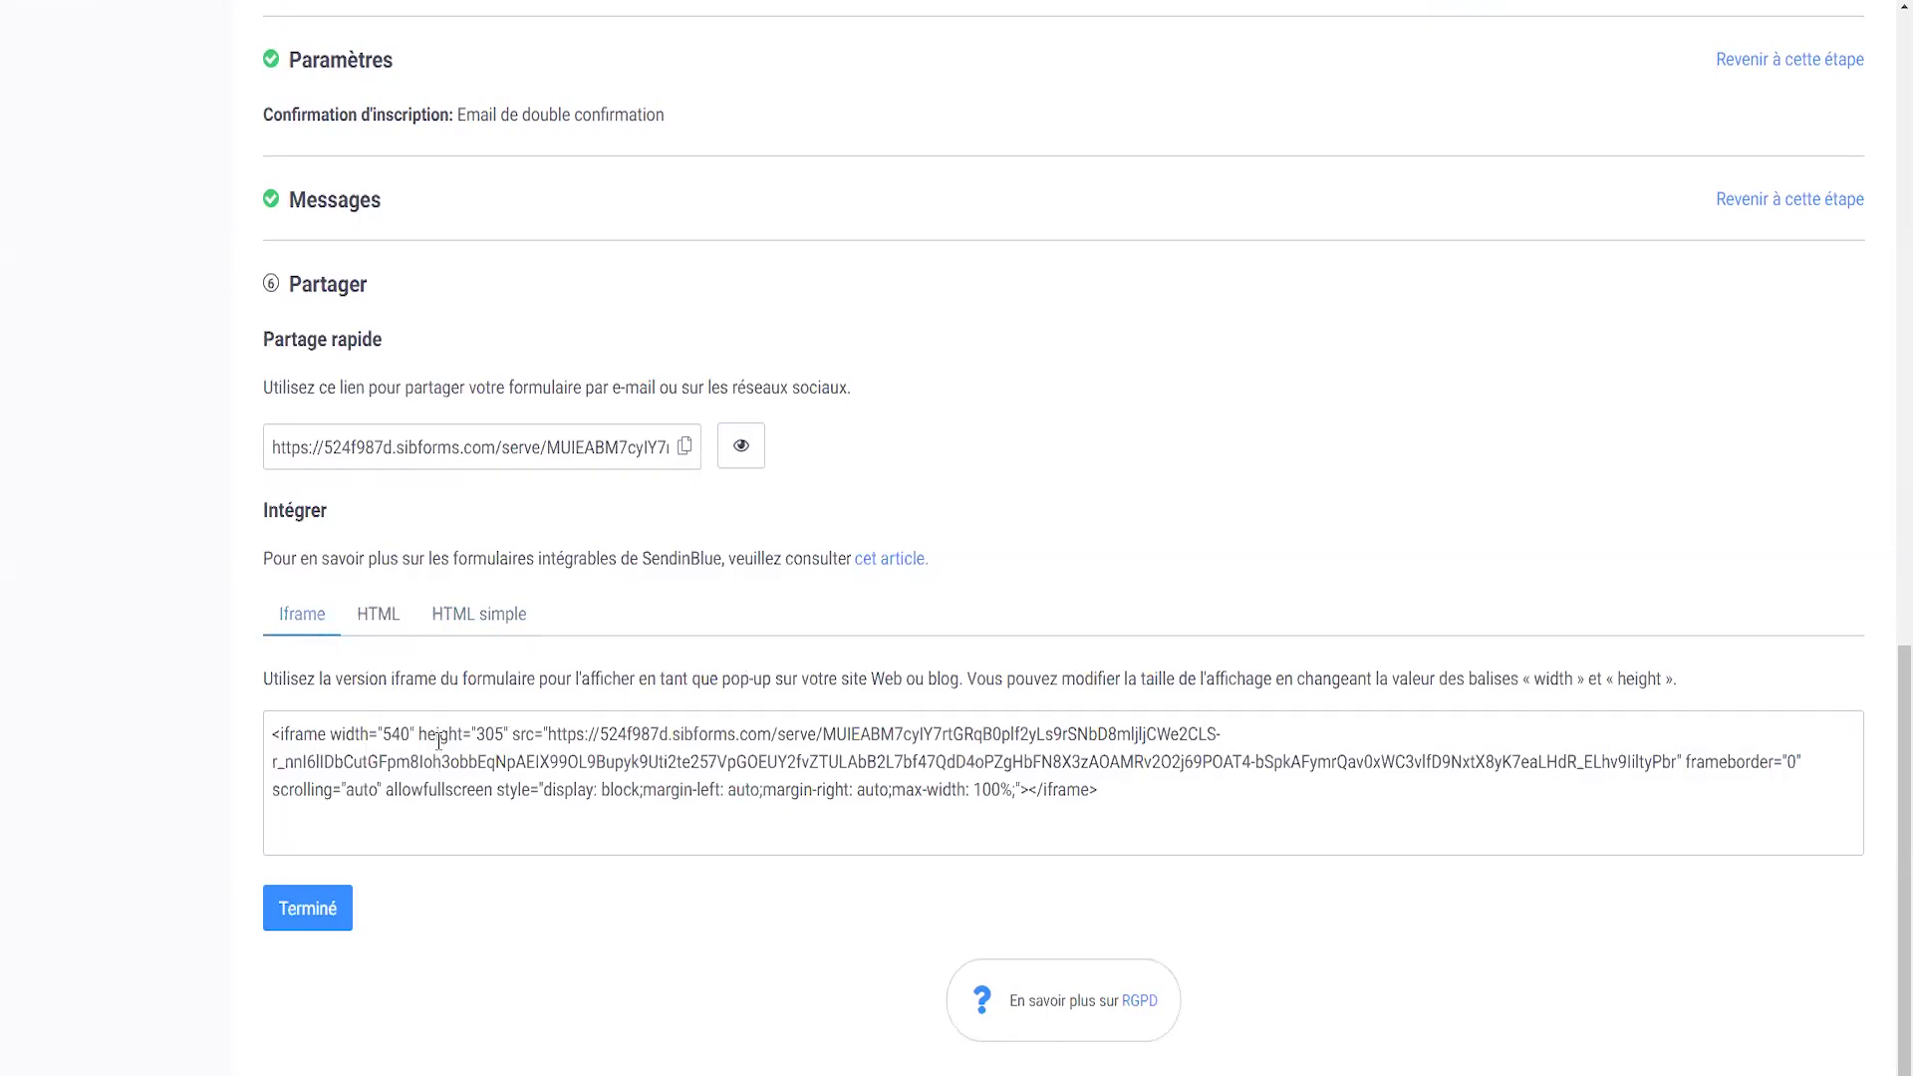
pyautogui.moveTo(1114, 798); pyautogui.dragTo(274, 727)
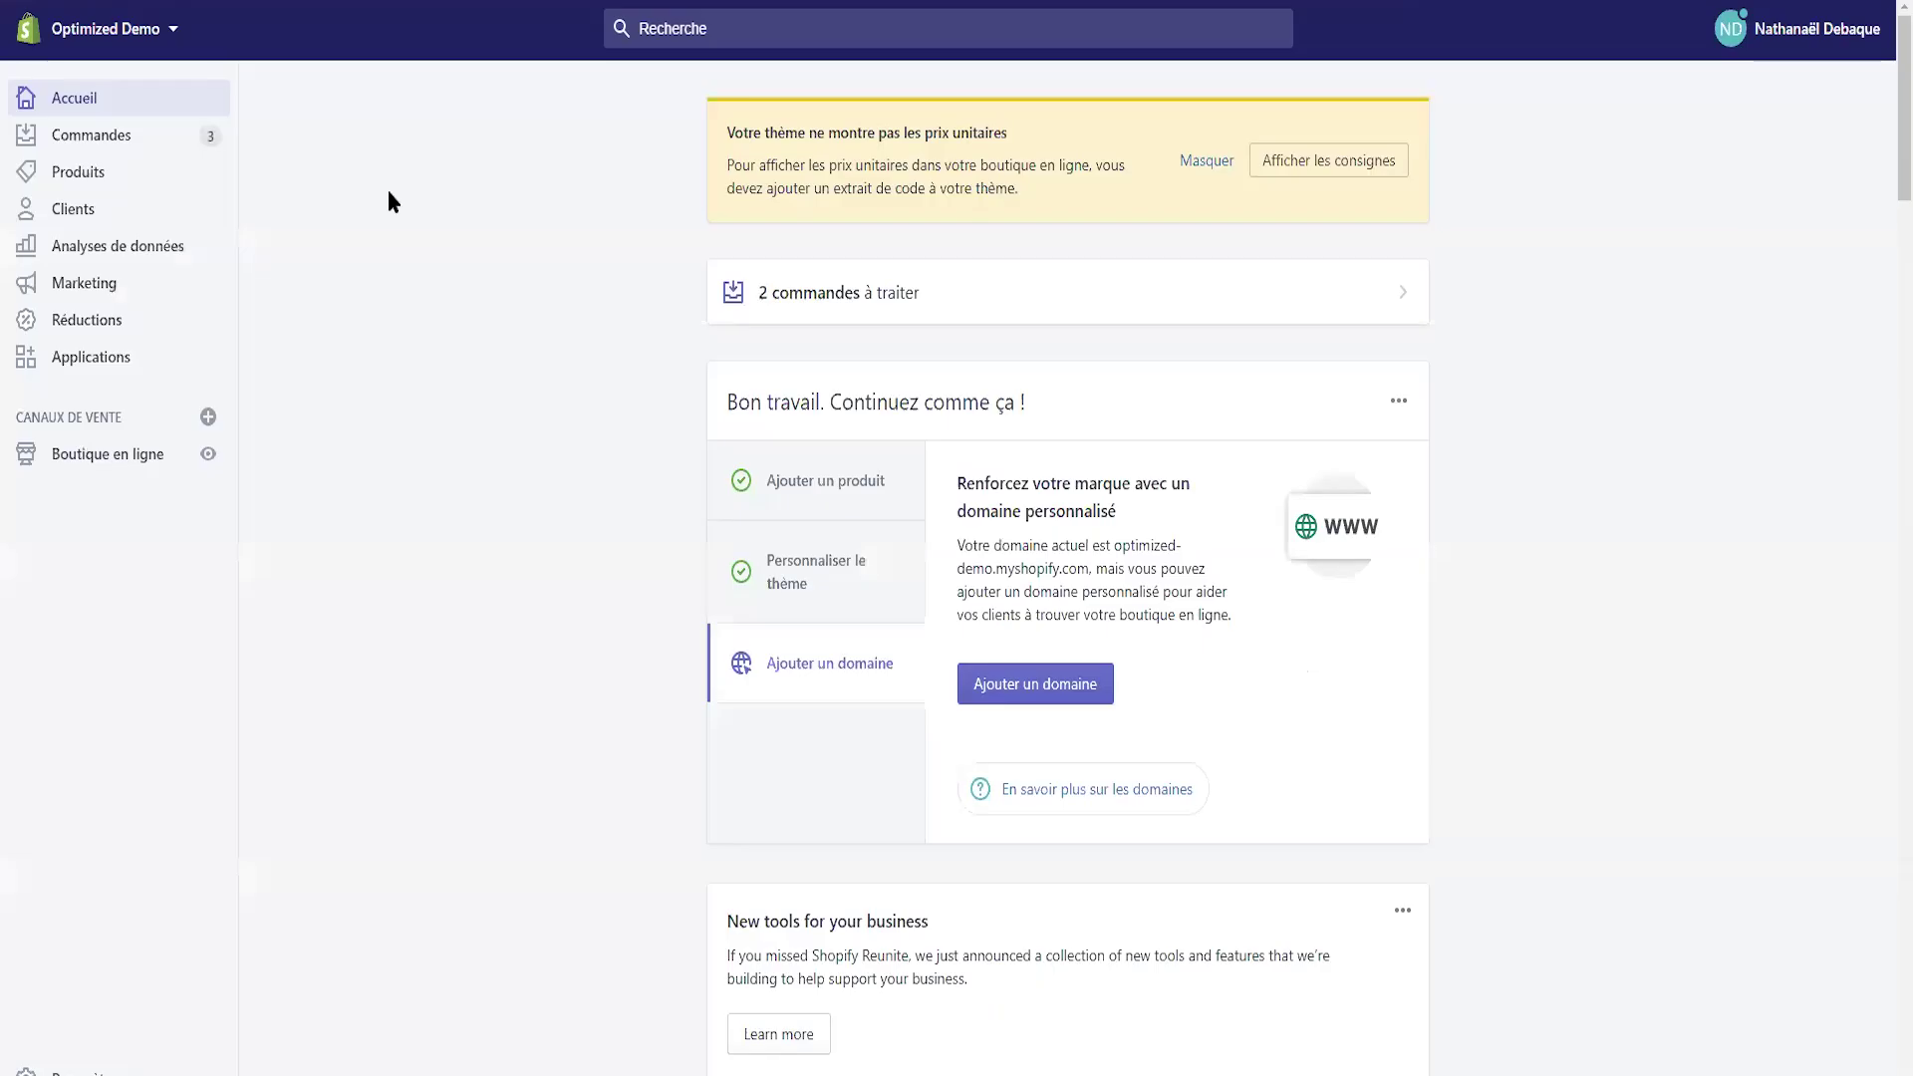
# - Create and save a Shopify page titled 'Jeu concours' with the iframe code pasted as HTML content
pyautogui.click(118, 458)
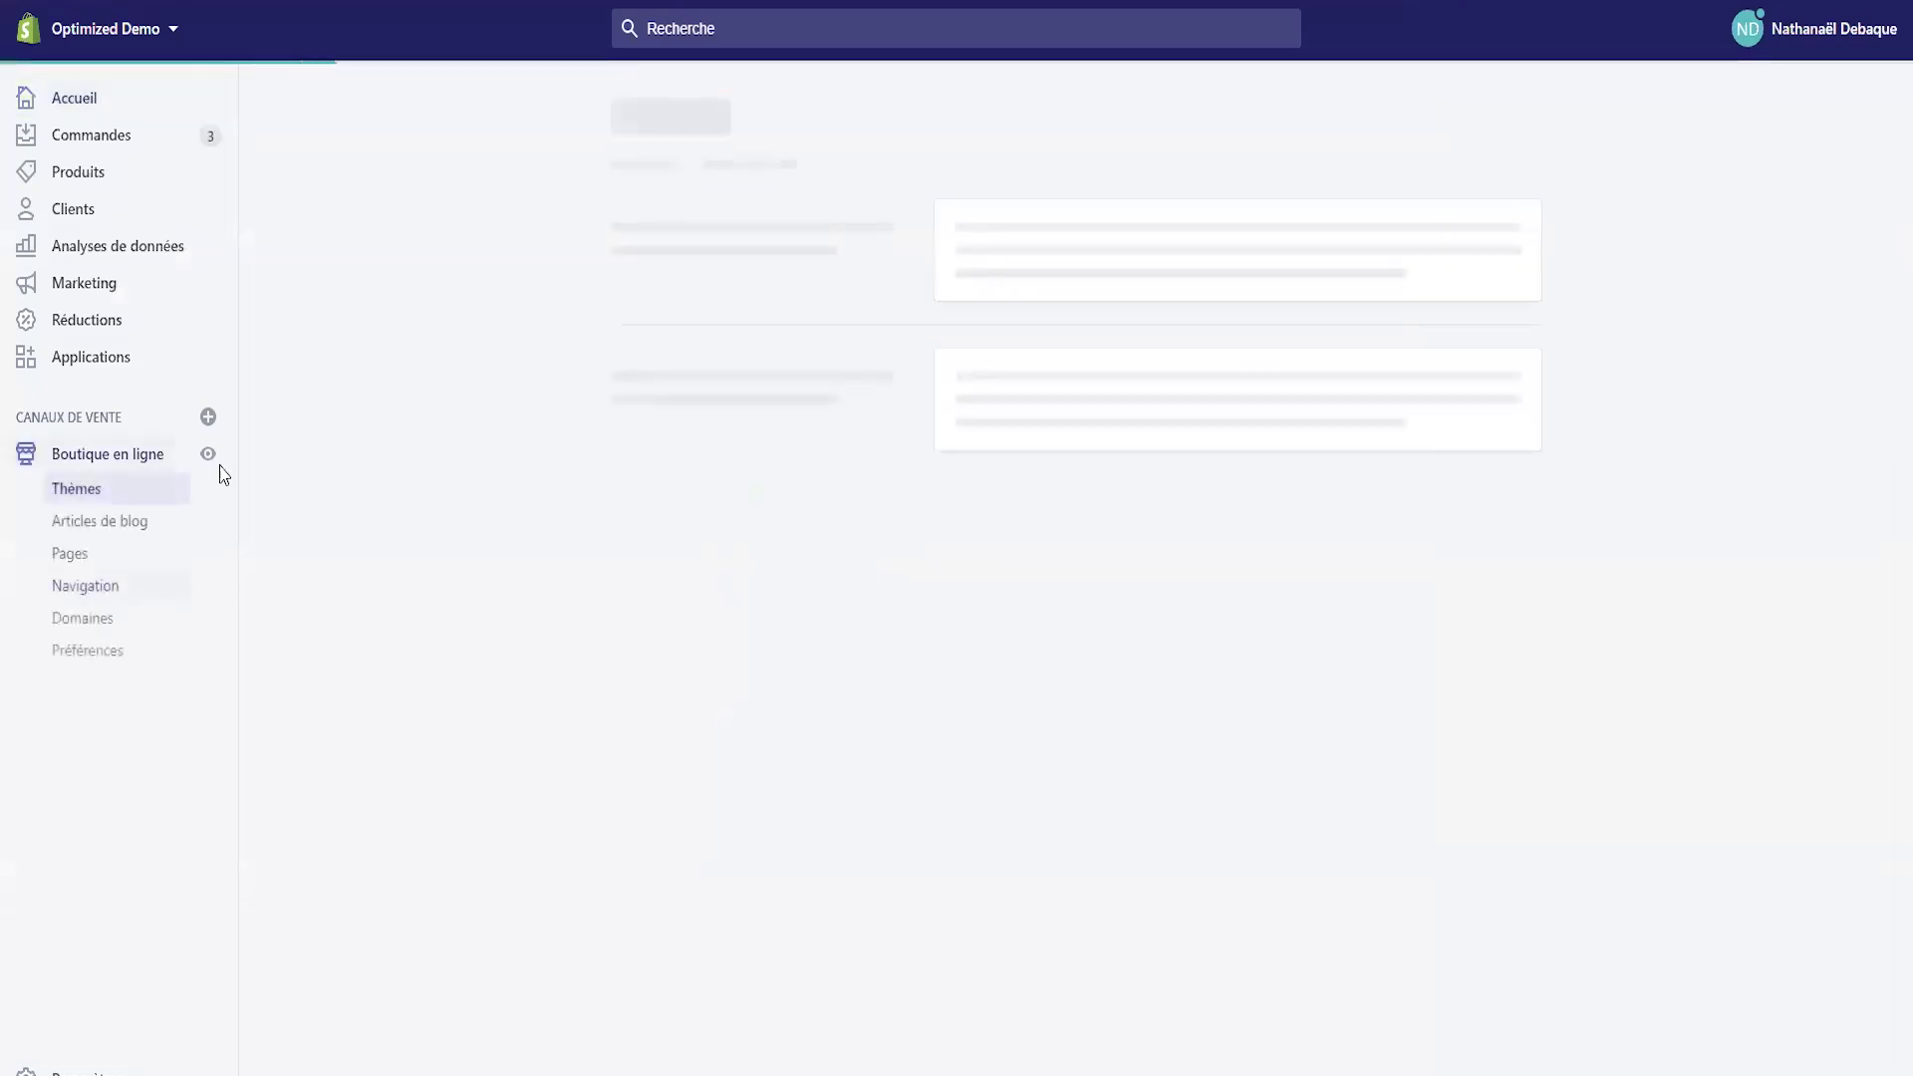
pyautogui.click(68, 554)
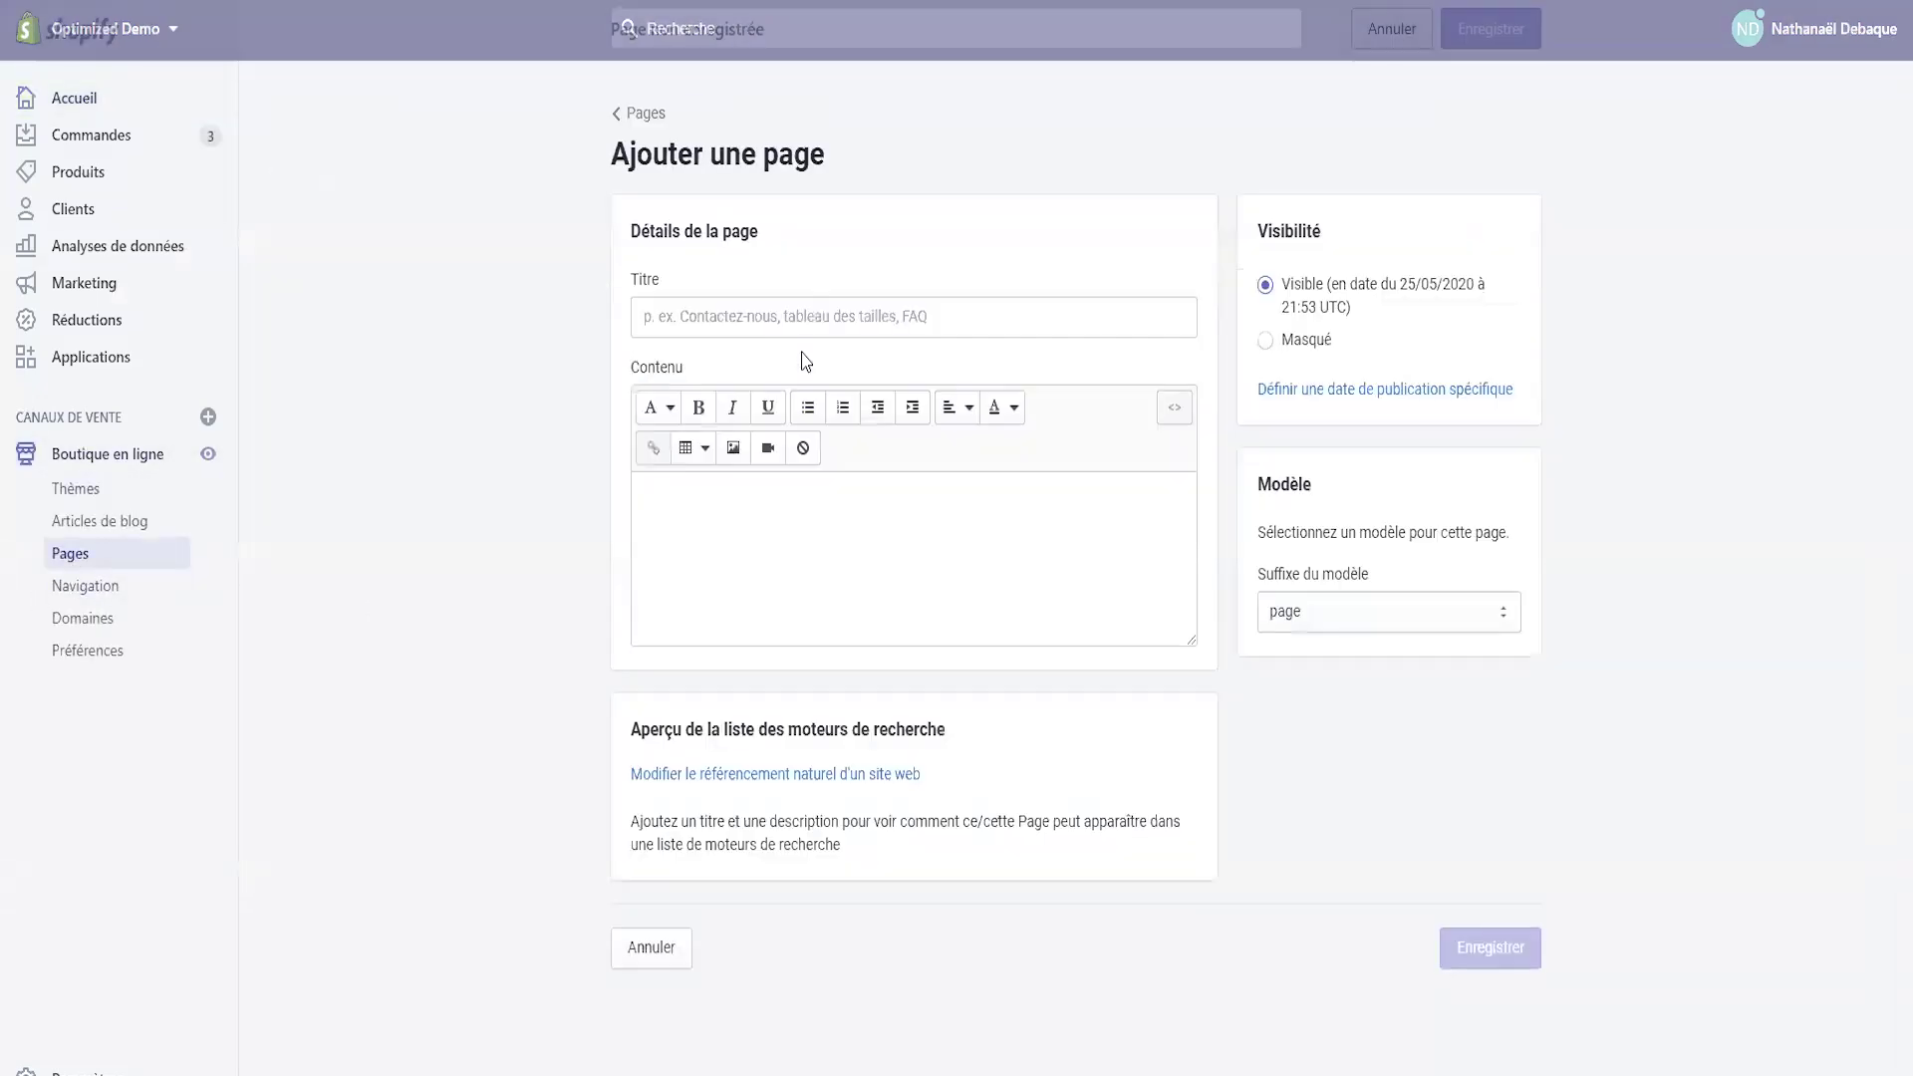
pyautogui.click(765, 315)
pyautogui.write('Jeu concours')
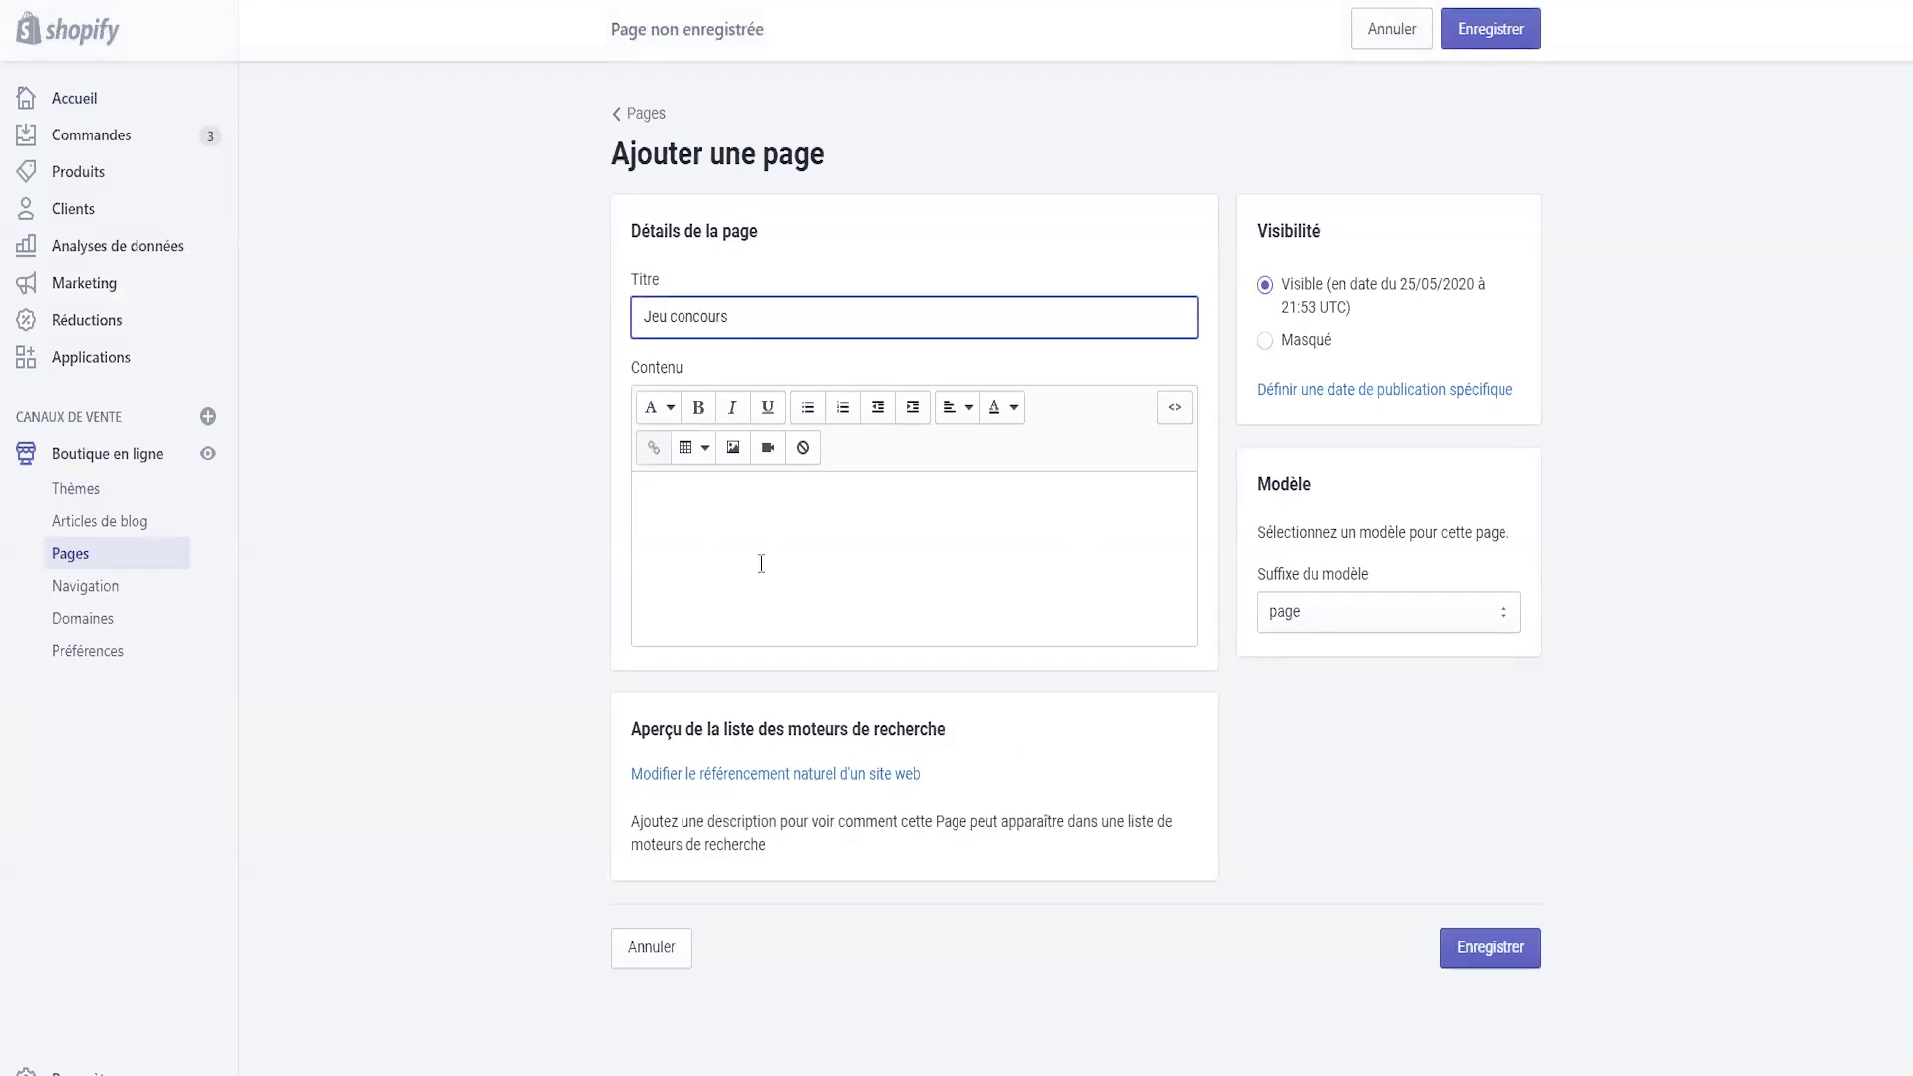
pyautogui.click(1176, 417)
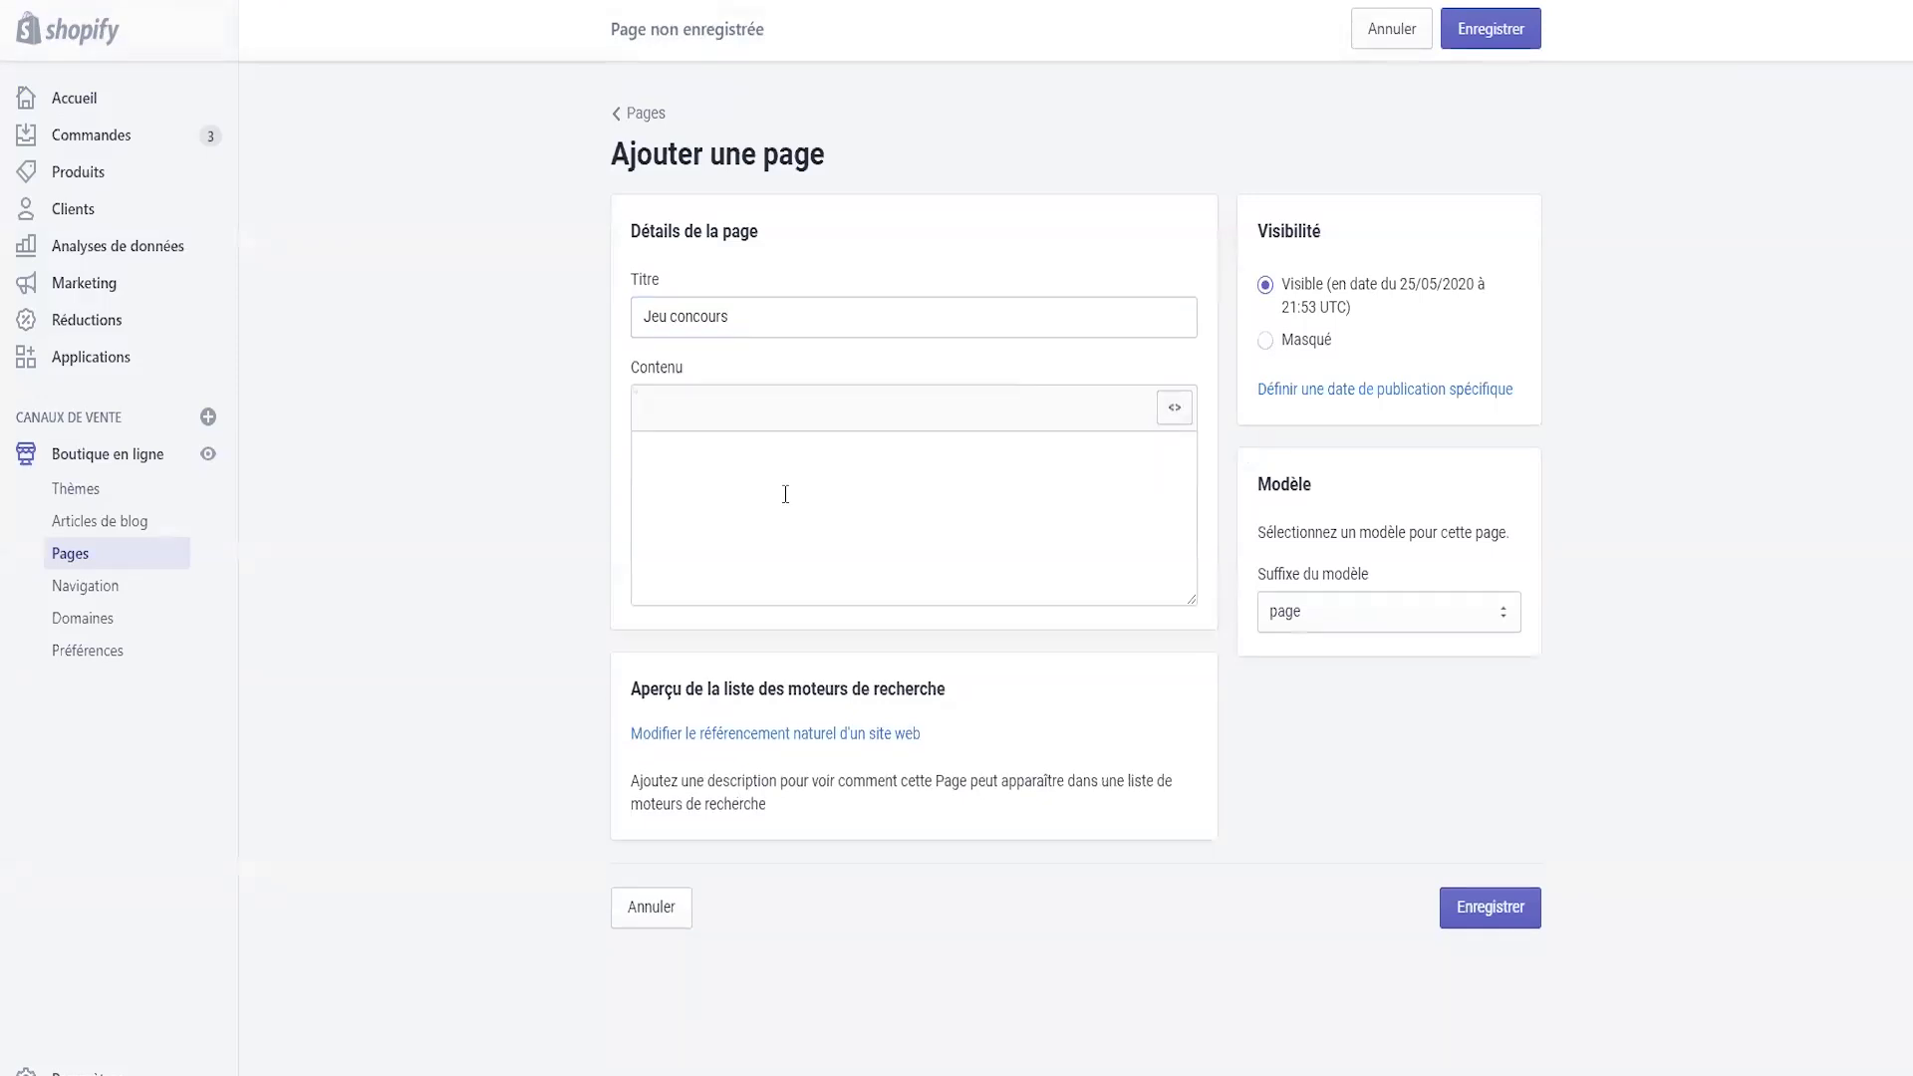
pyautogui.write('<iframe width="540" height="305" src="https://524f987d.sibforms.com/serve/MUIEABM7cyIY7rtGRqB0plf2yLs9rSNbD8mIjljCWe2CLS-r_nnI6lIDbCutGFpm8Ioh3obbEqNpAEIX99OL9Bupyk9Uti2te257VpGOEUY2fvZTULAbB2L7bf47QdD4oPZgHbFN8X3zAOAMRv2O2j69POAT4-bSpkAFymrQav0xWC3vIfD9NxtX8yK7eaLHdR_ELhv9IiltyPbr" frameborder="0" scrolling="auto" allowfullscreen style="display: block;margin-left: auto;margin-right: auto;max-width: 100%;"></iframe>')
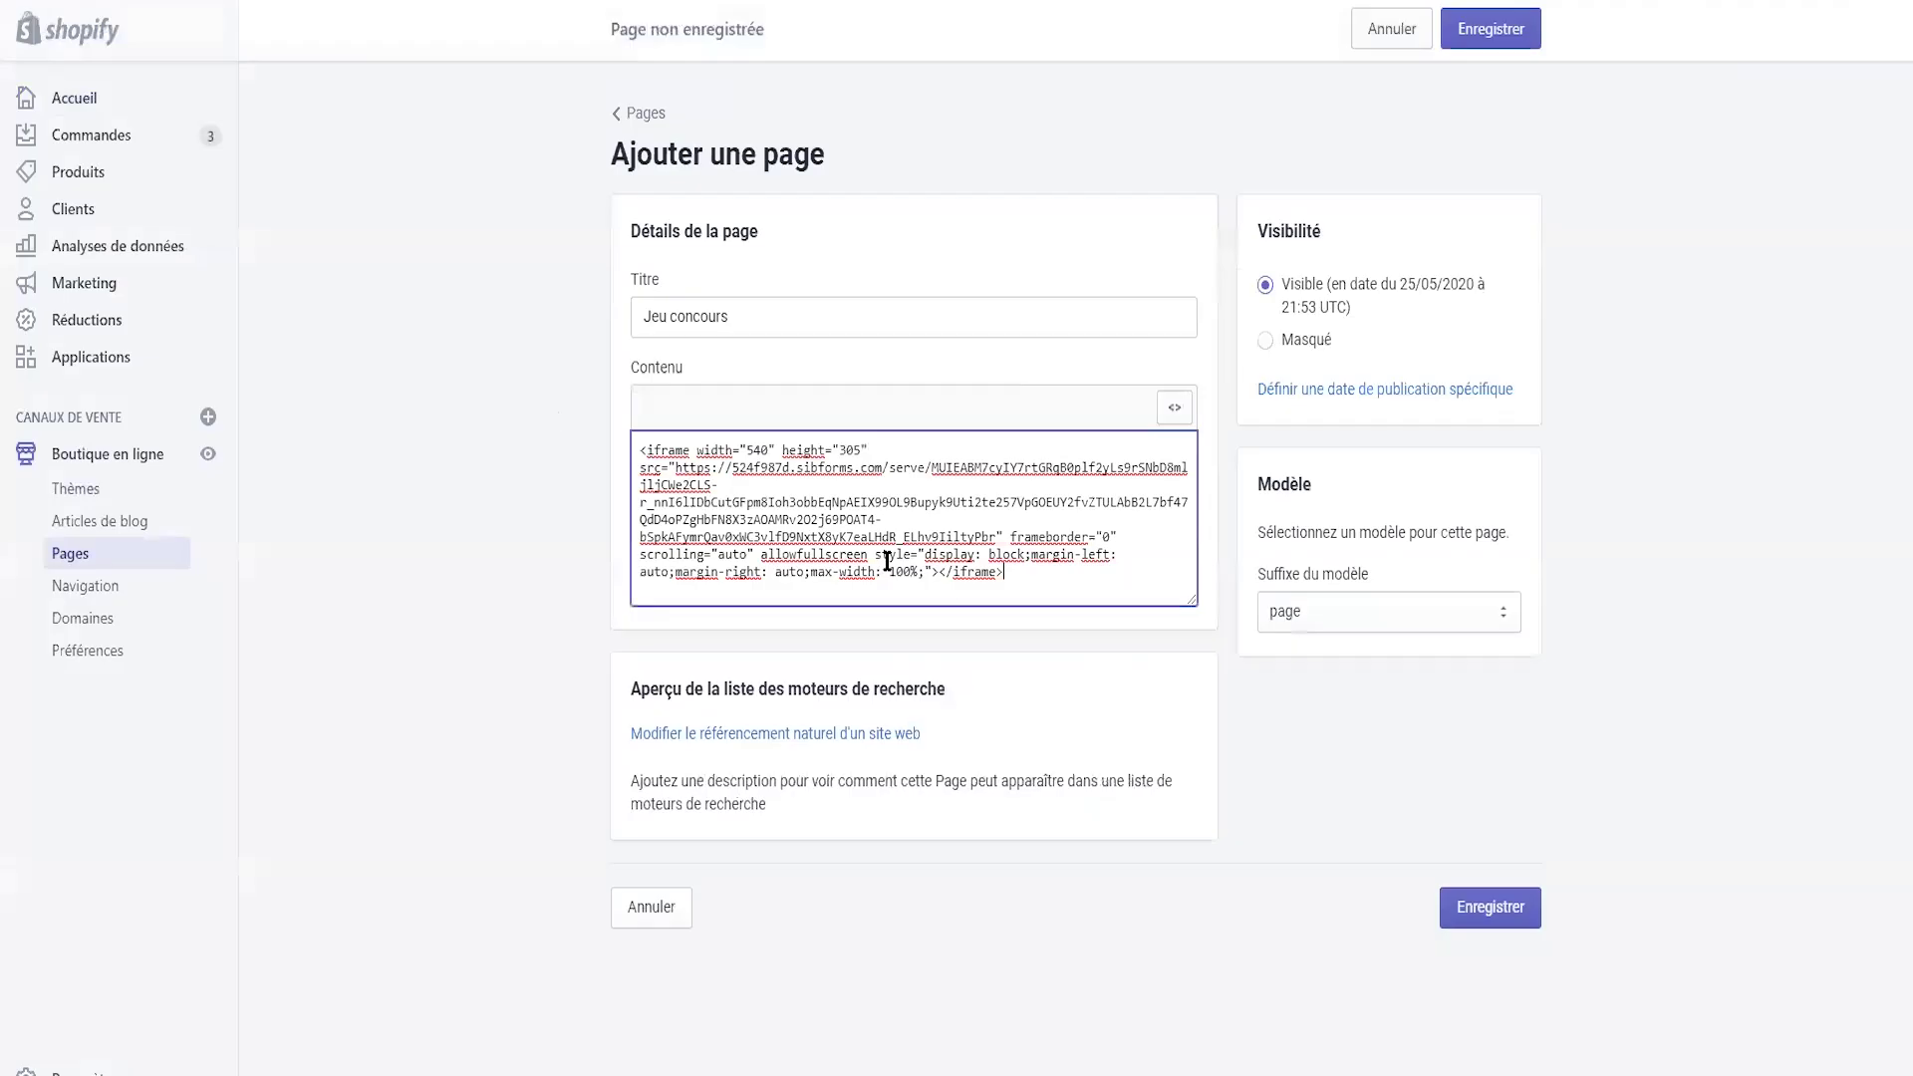
pyautogui.click(1495, 908)
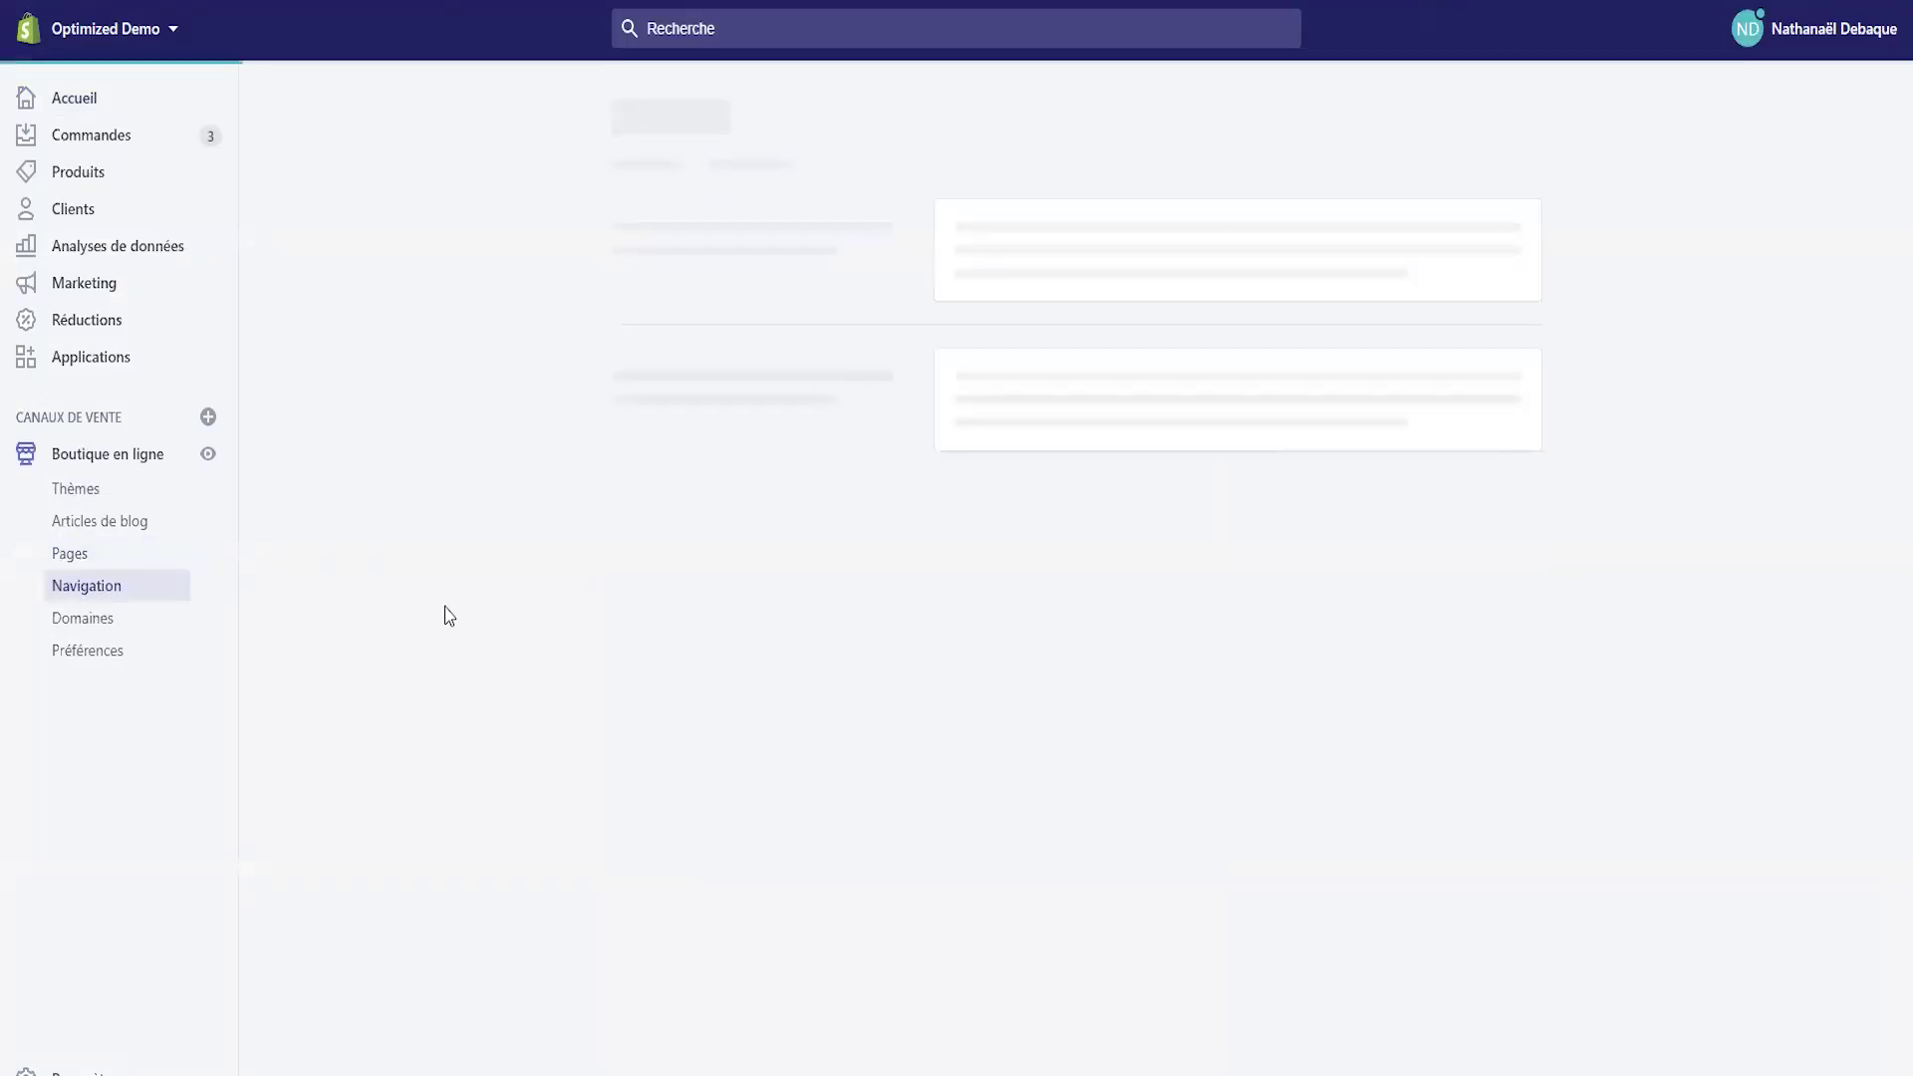
# - Add a 'Jeu concours' page link to the Main menu and save the menu
pyautogui.click(947, 460)
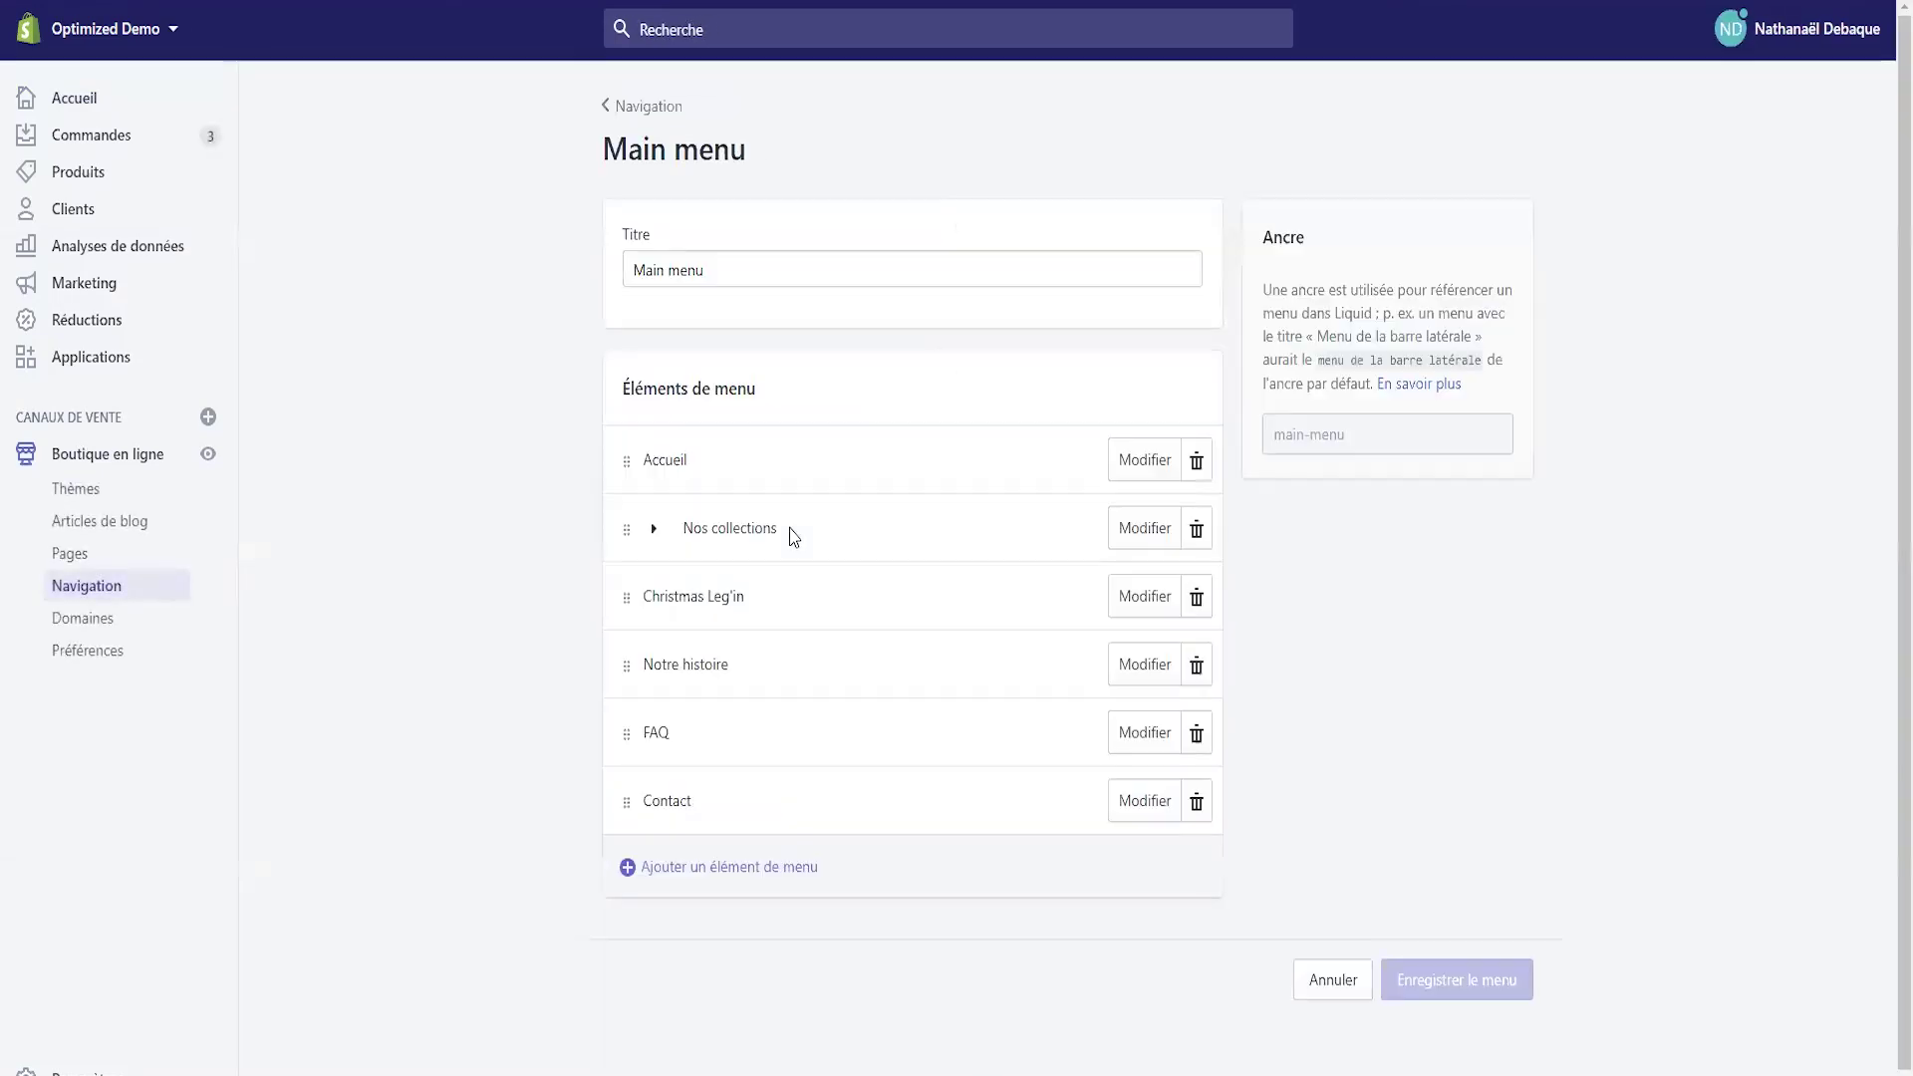
pyautogui.click(807, 867)
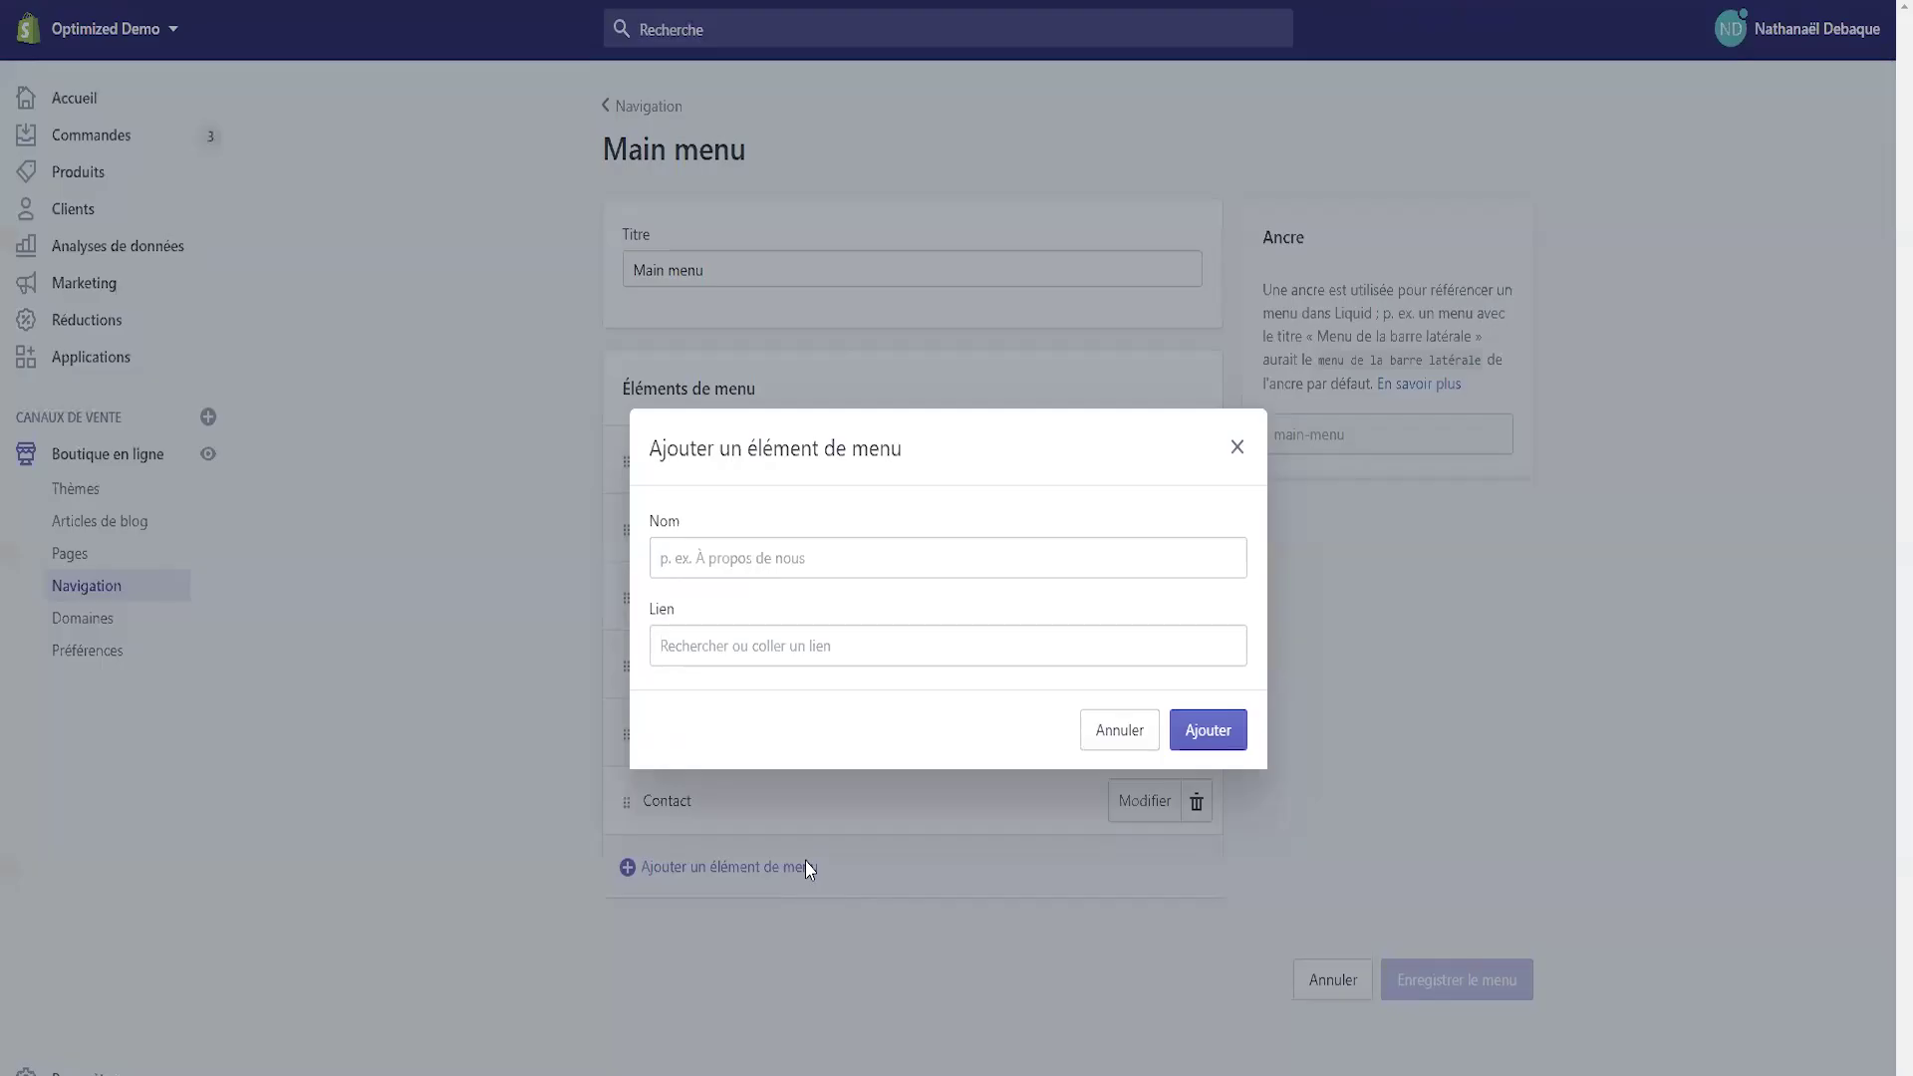
pyautogui.click(724, 637)
pyautogui.click(720, 476)
pyautogui.scroll(-2, 720, 479)
pyautogui.click(720, 478)
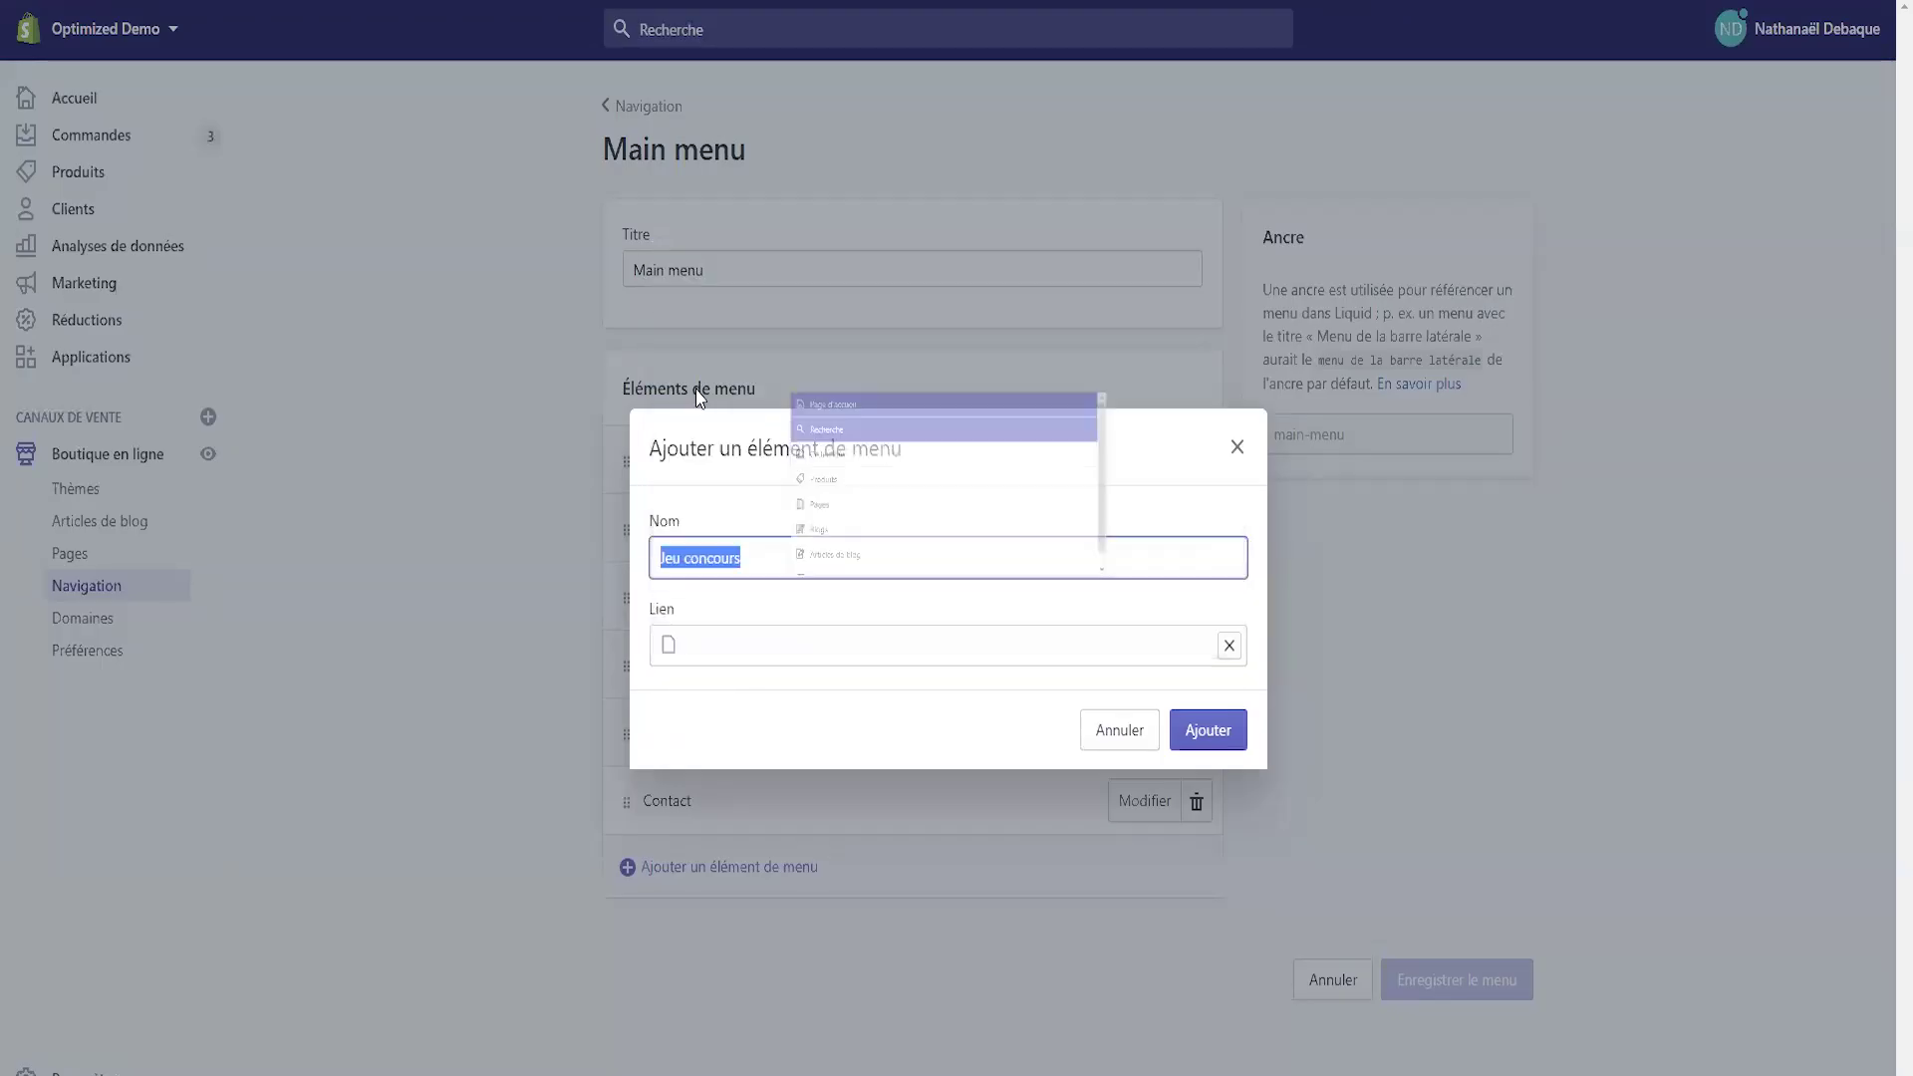
pyautogui.click(1208, 730)
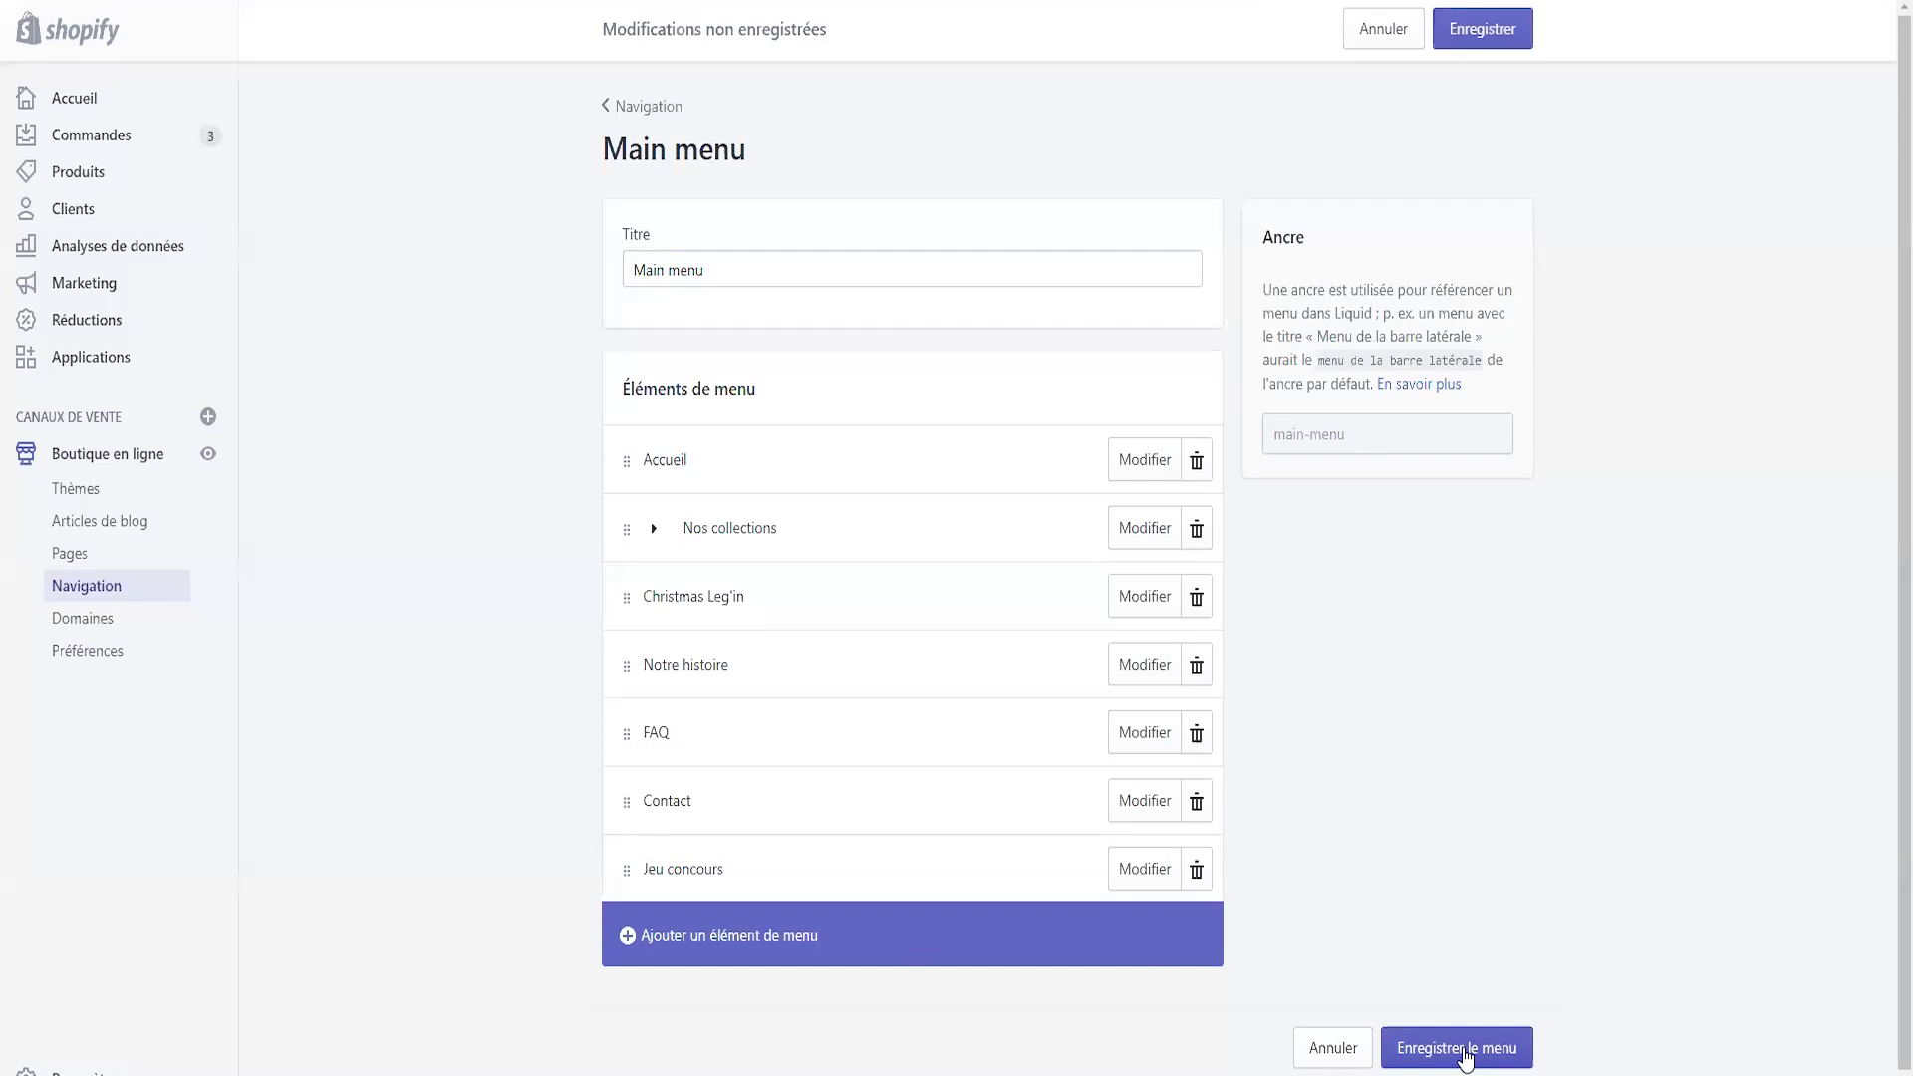
pyautogui.click(1459, 1044)
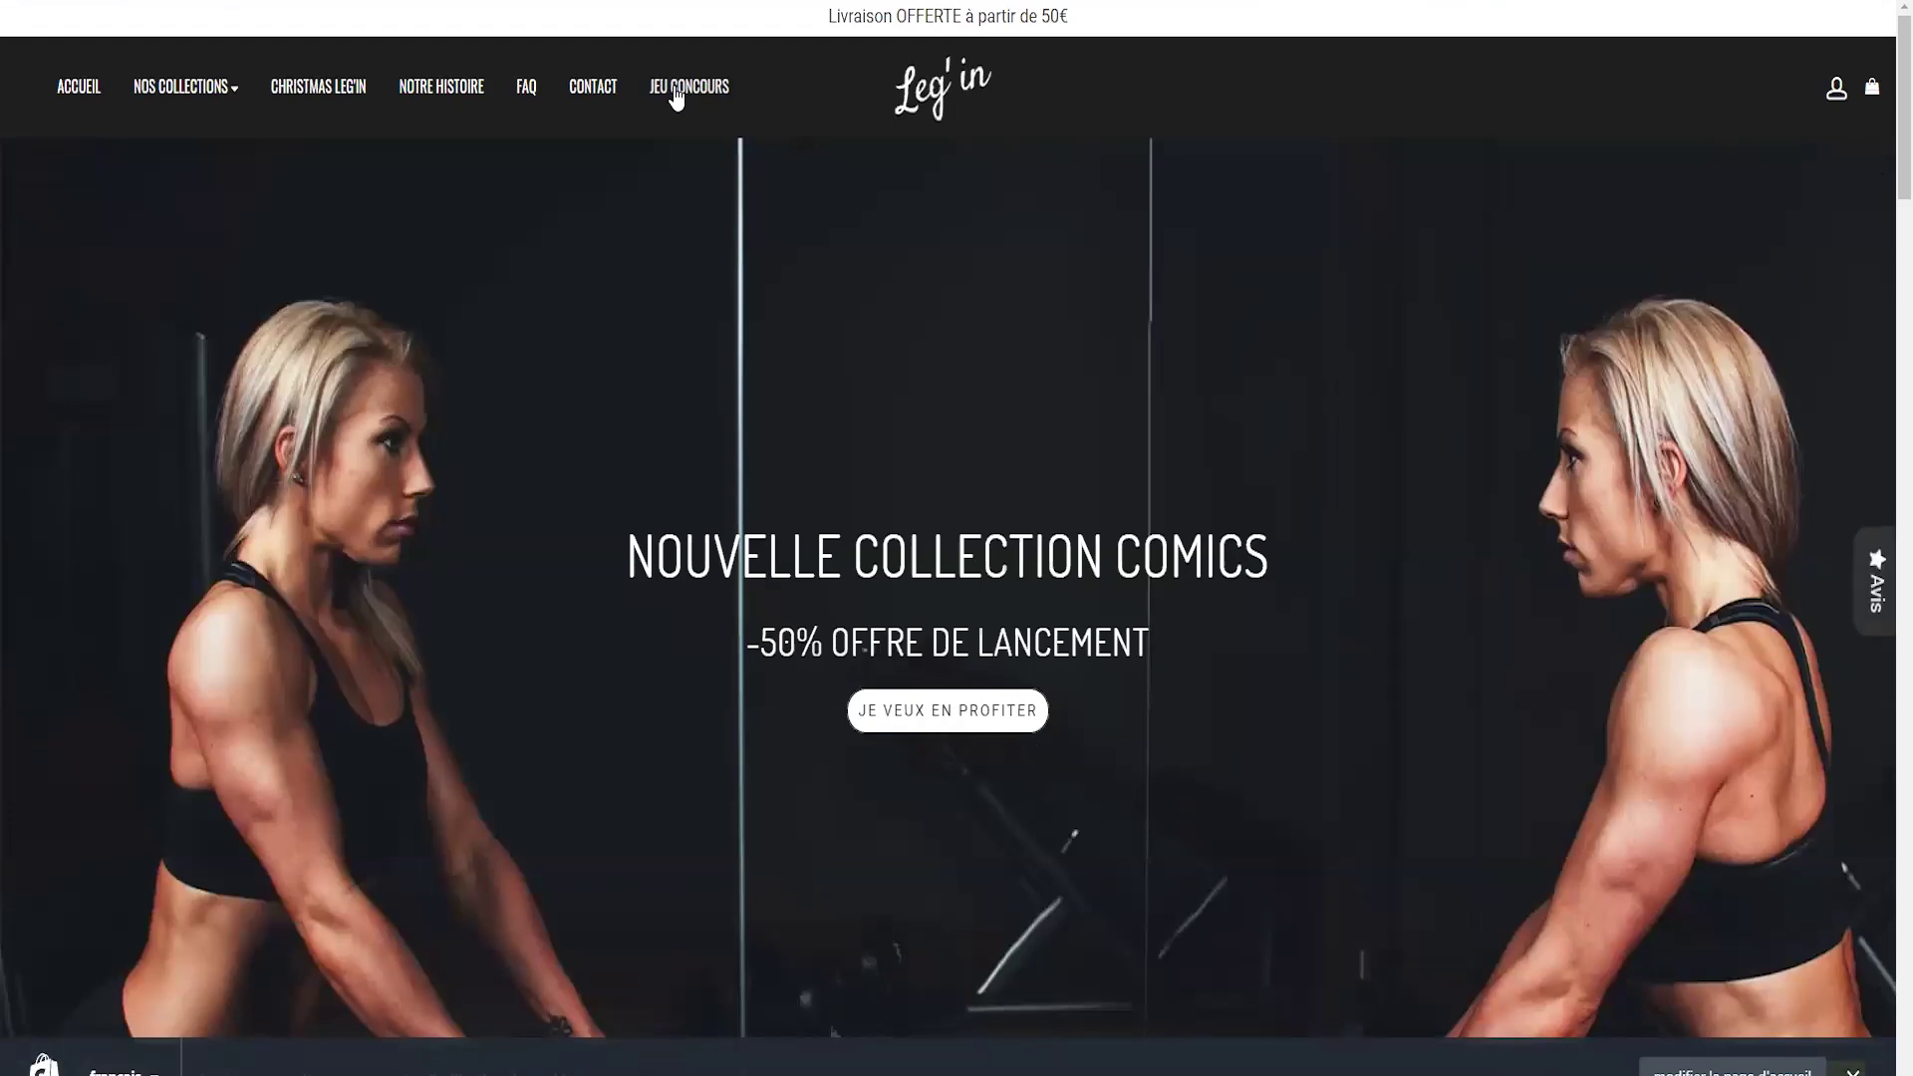
# - View the storefront's Jeu concours page and scroll through the embedded signup form
pyautogui.click(676, 92)
pyautogui.scroll(-6, 787, 392)
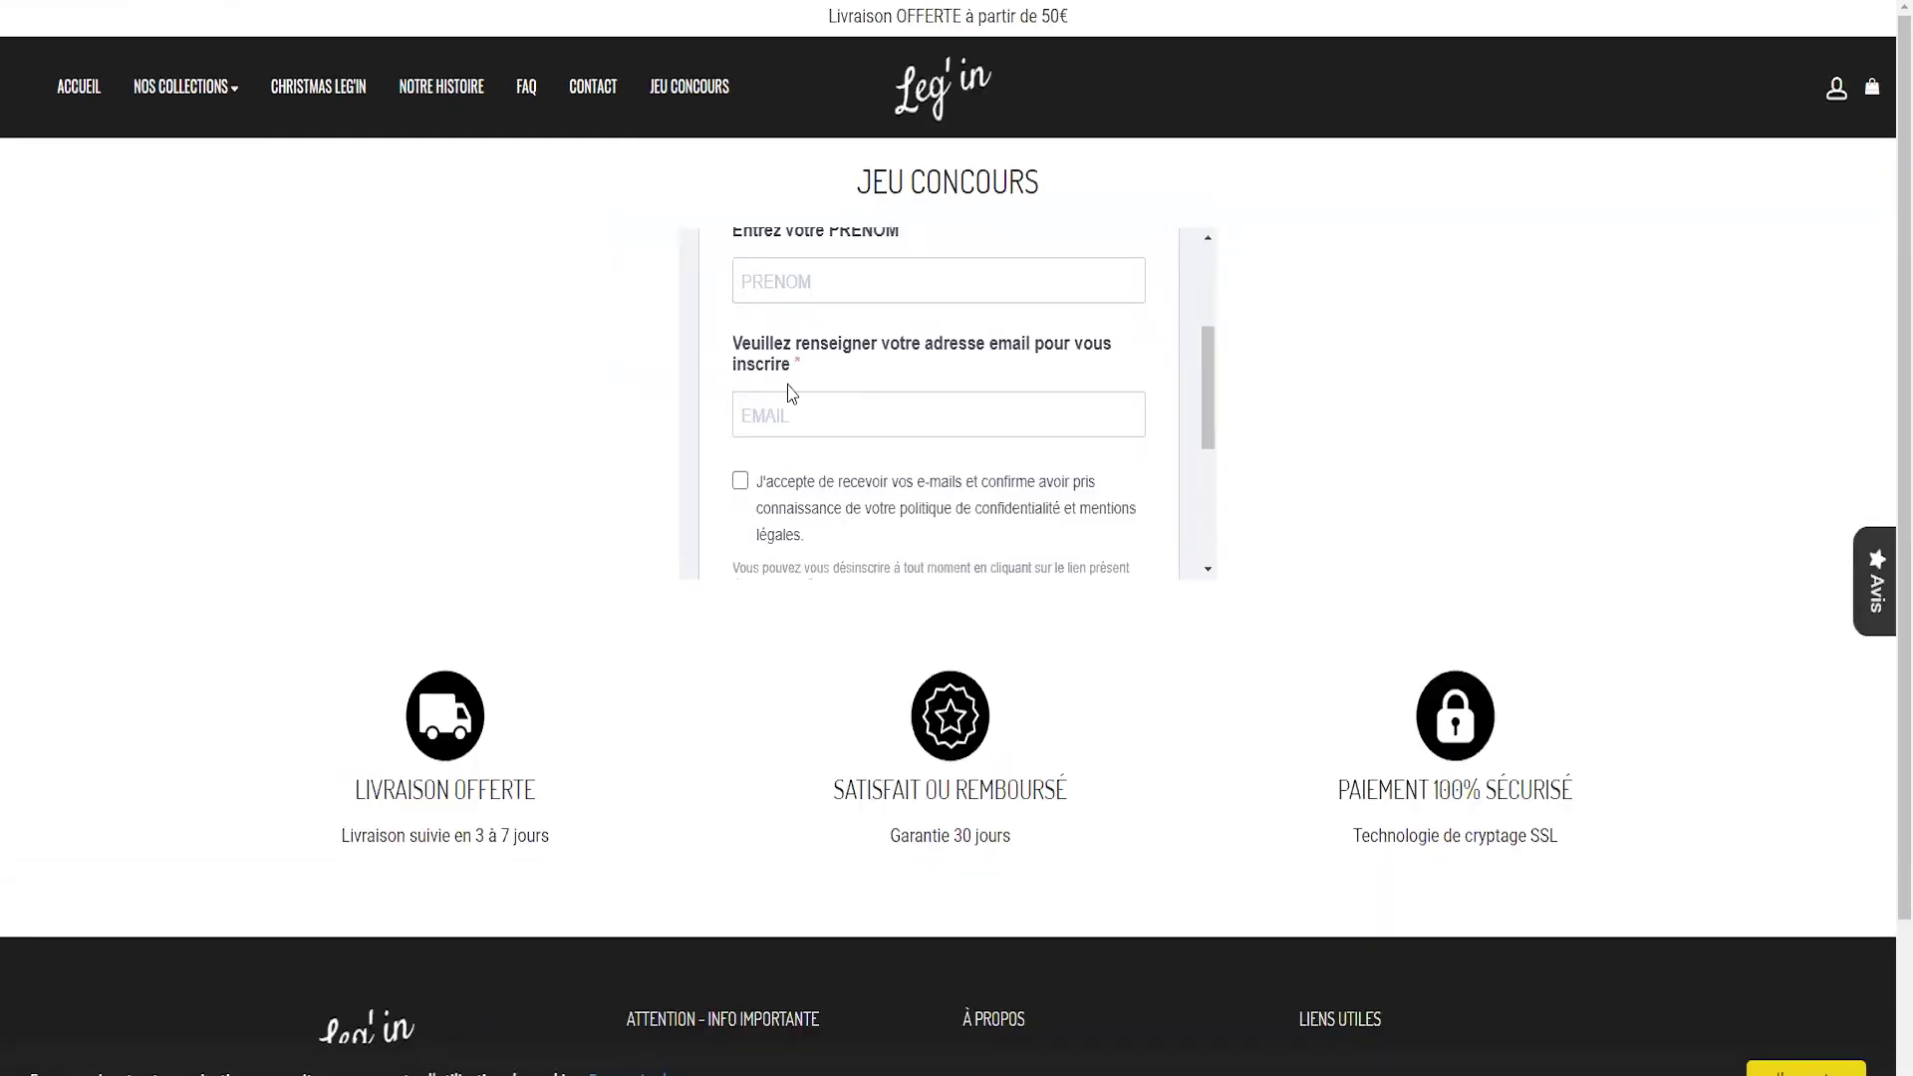
pyautogui.scroll(10, 837, 488)
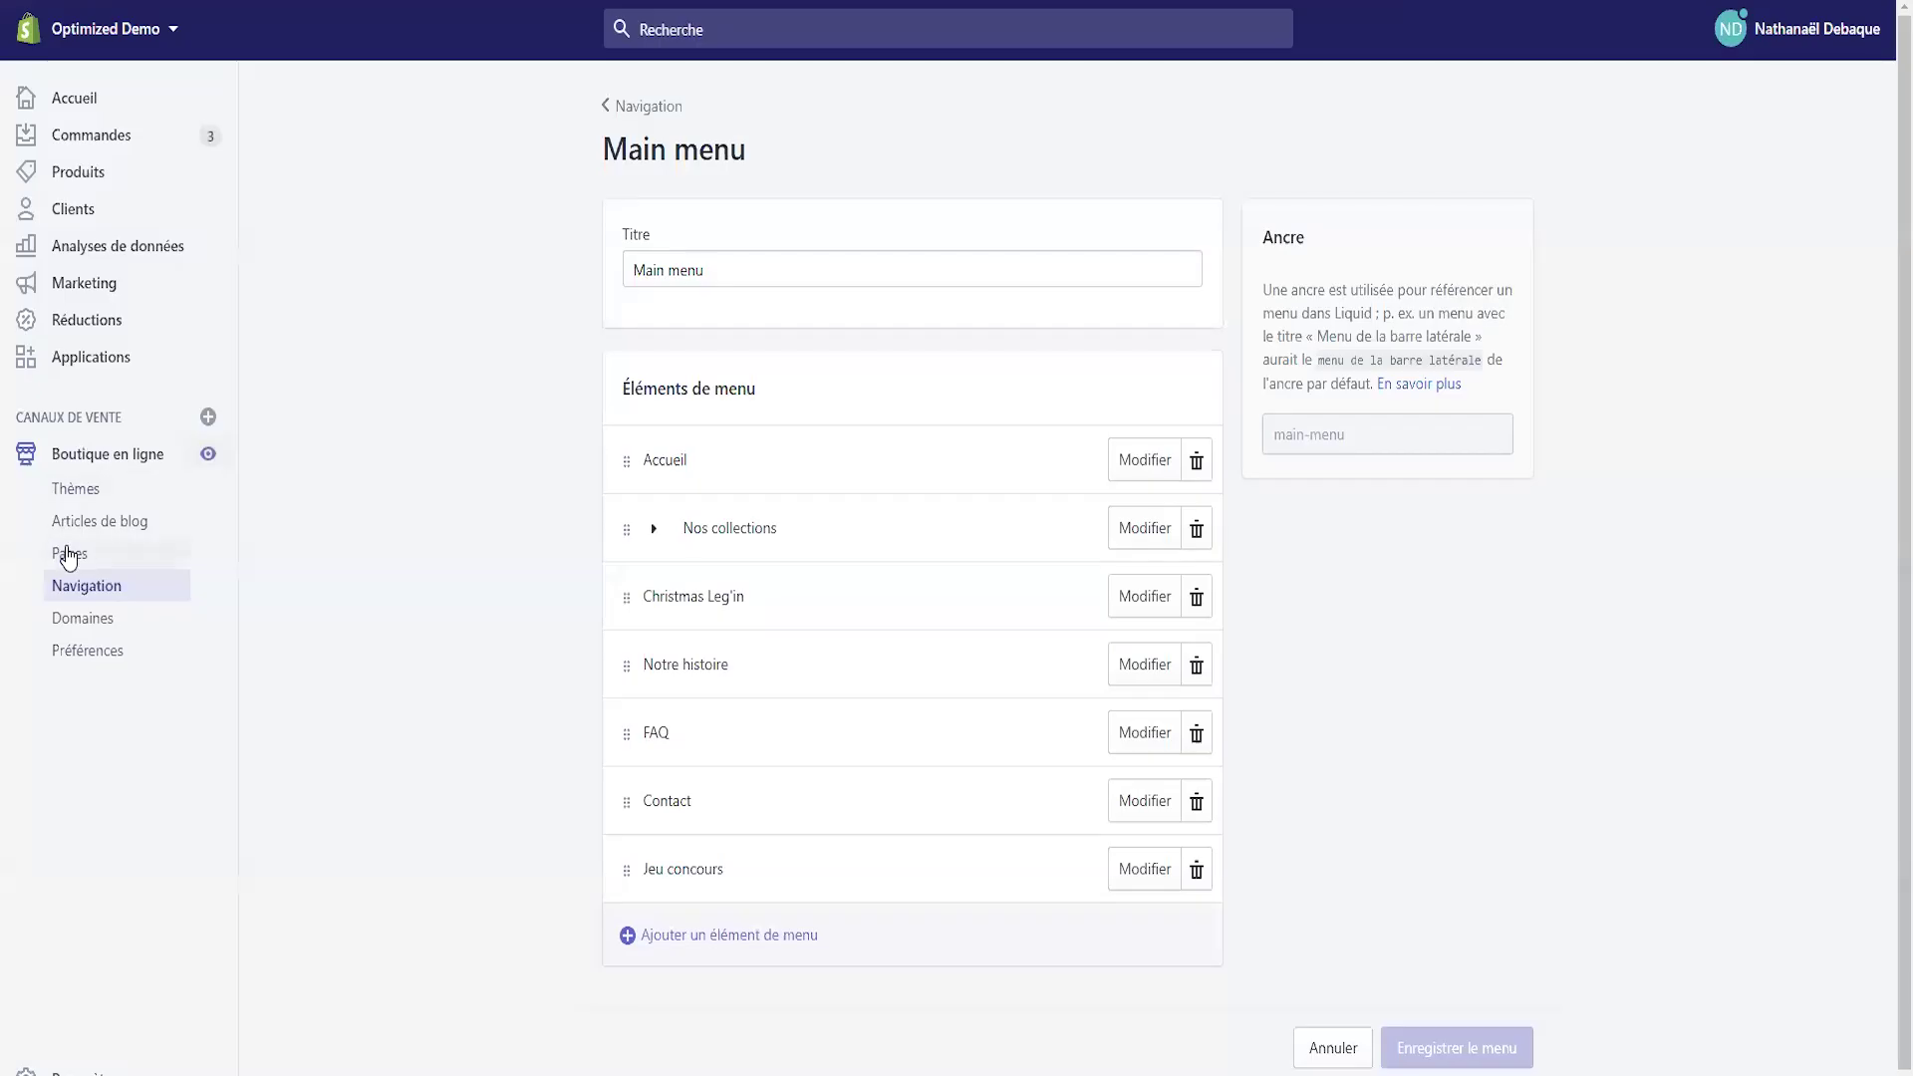
# - In the Jeu concours page HTML, change the iframe height from 305 to 800
pyautogui.click(68, 554)
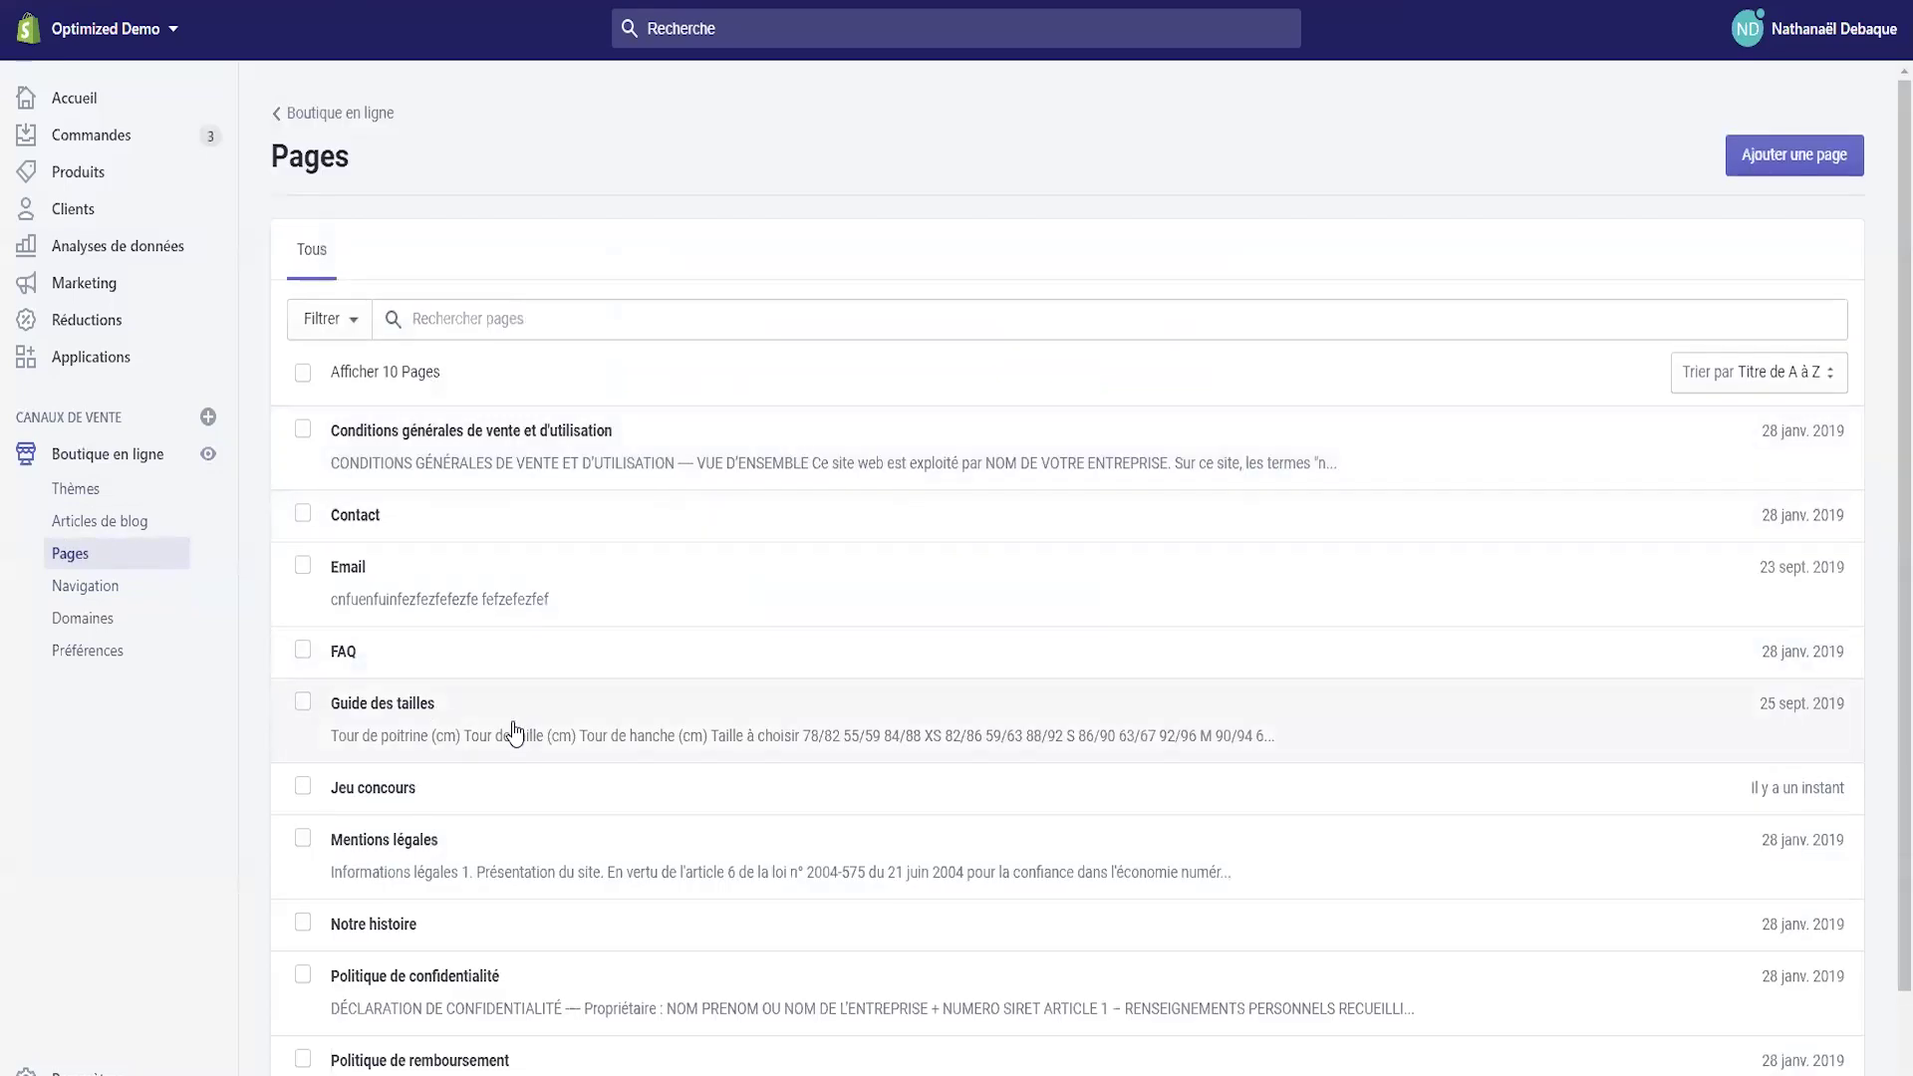
pyautogui.scroll(-1, 388, 782)
pyautogui.click(375, 678)
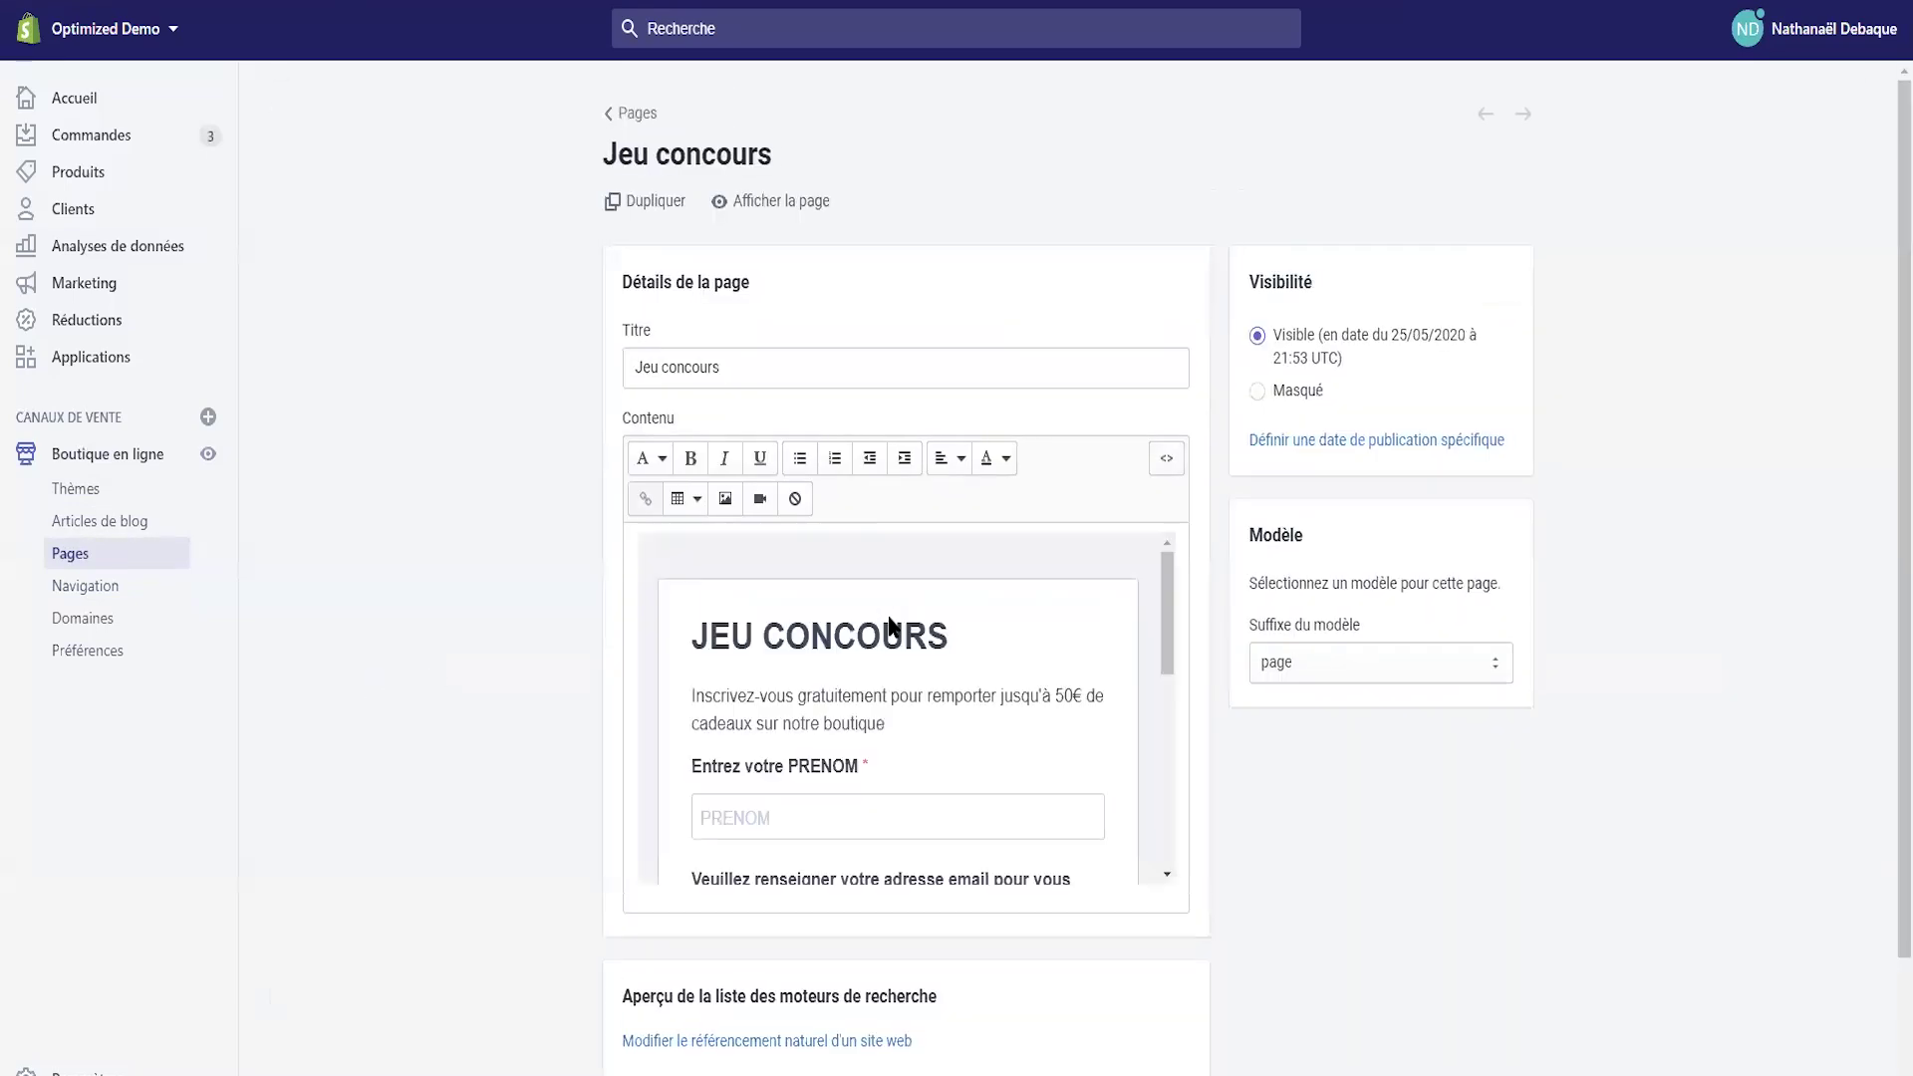
pyautogui.click(1172, 467)
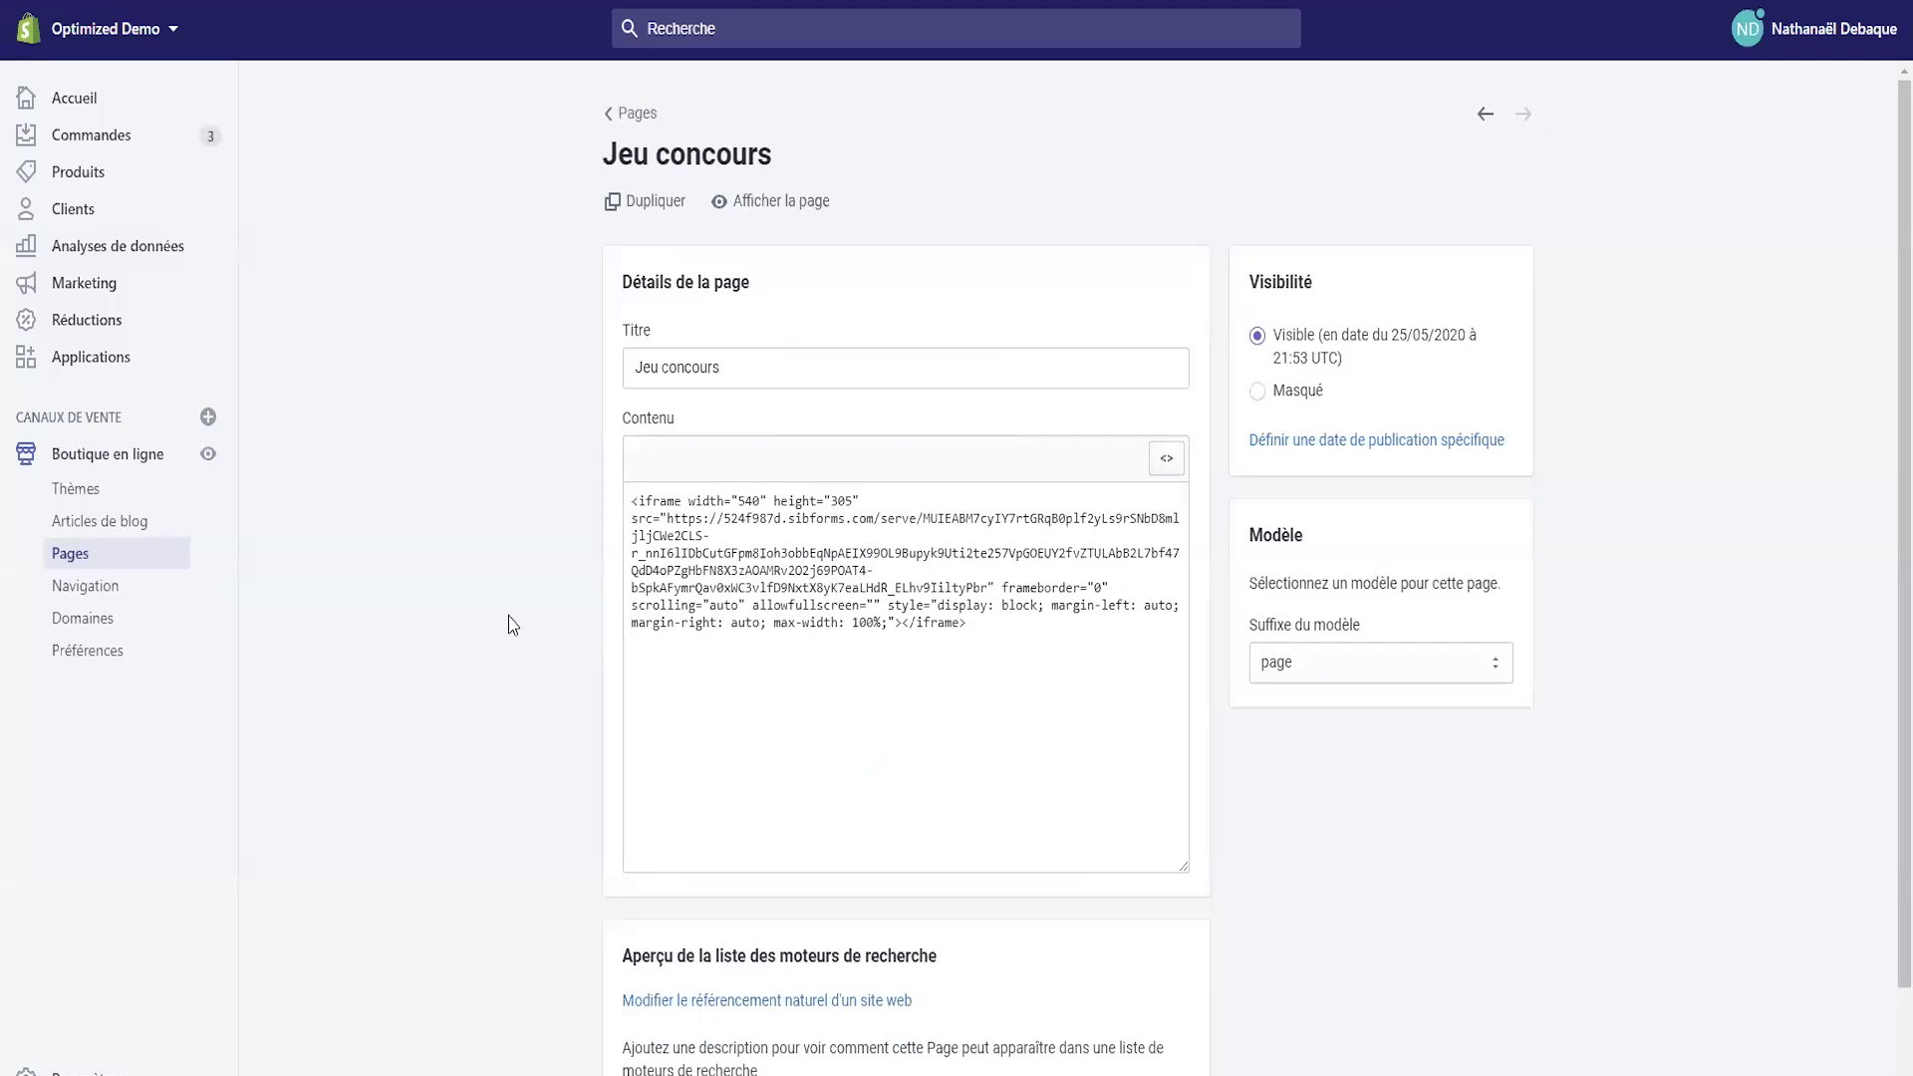
pyautogui.doubleClick(746, 500)
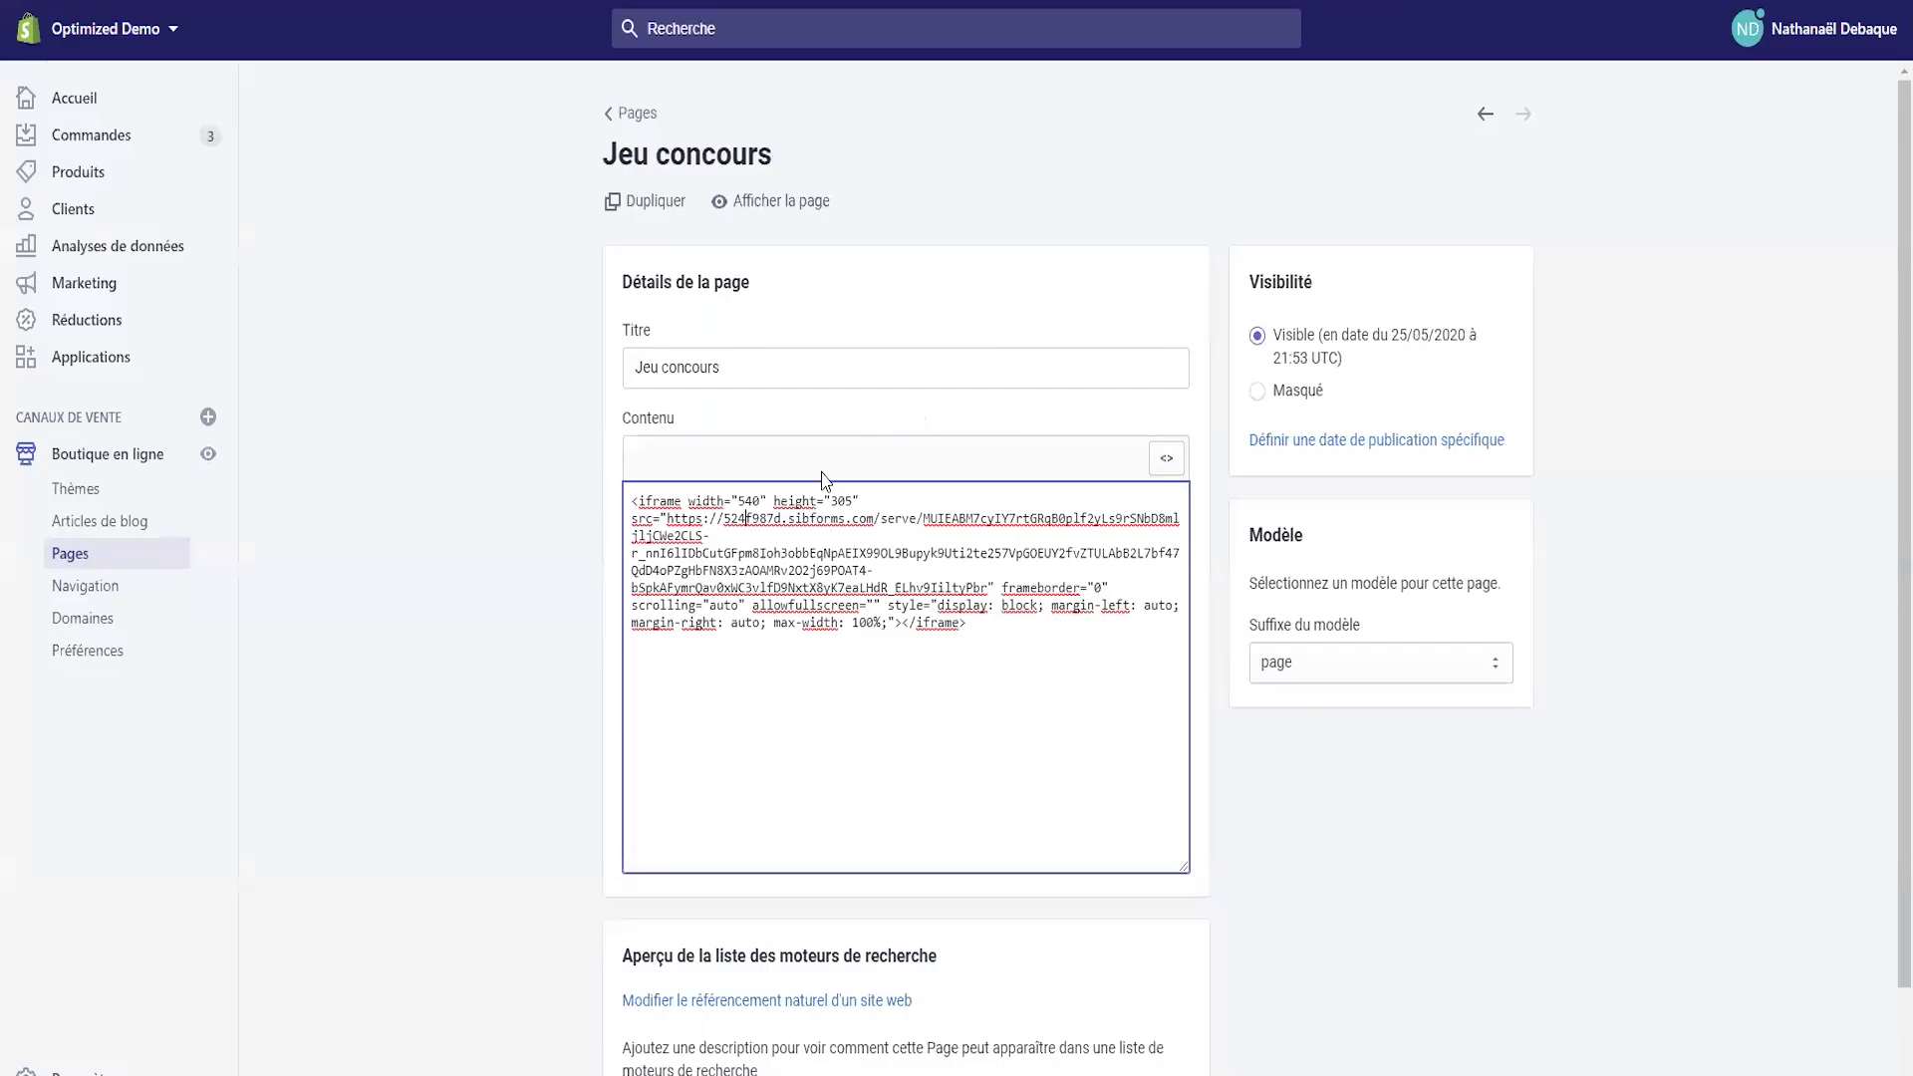
pyautogui.doubleClick(843, 501)
pyautogui.write('800')
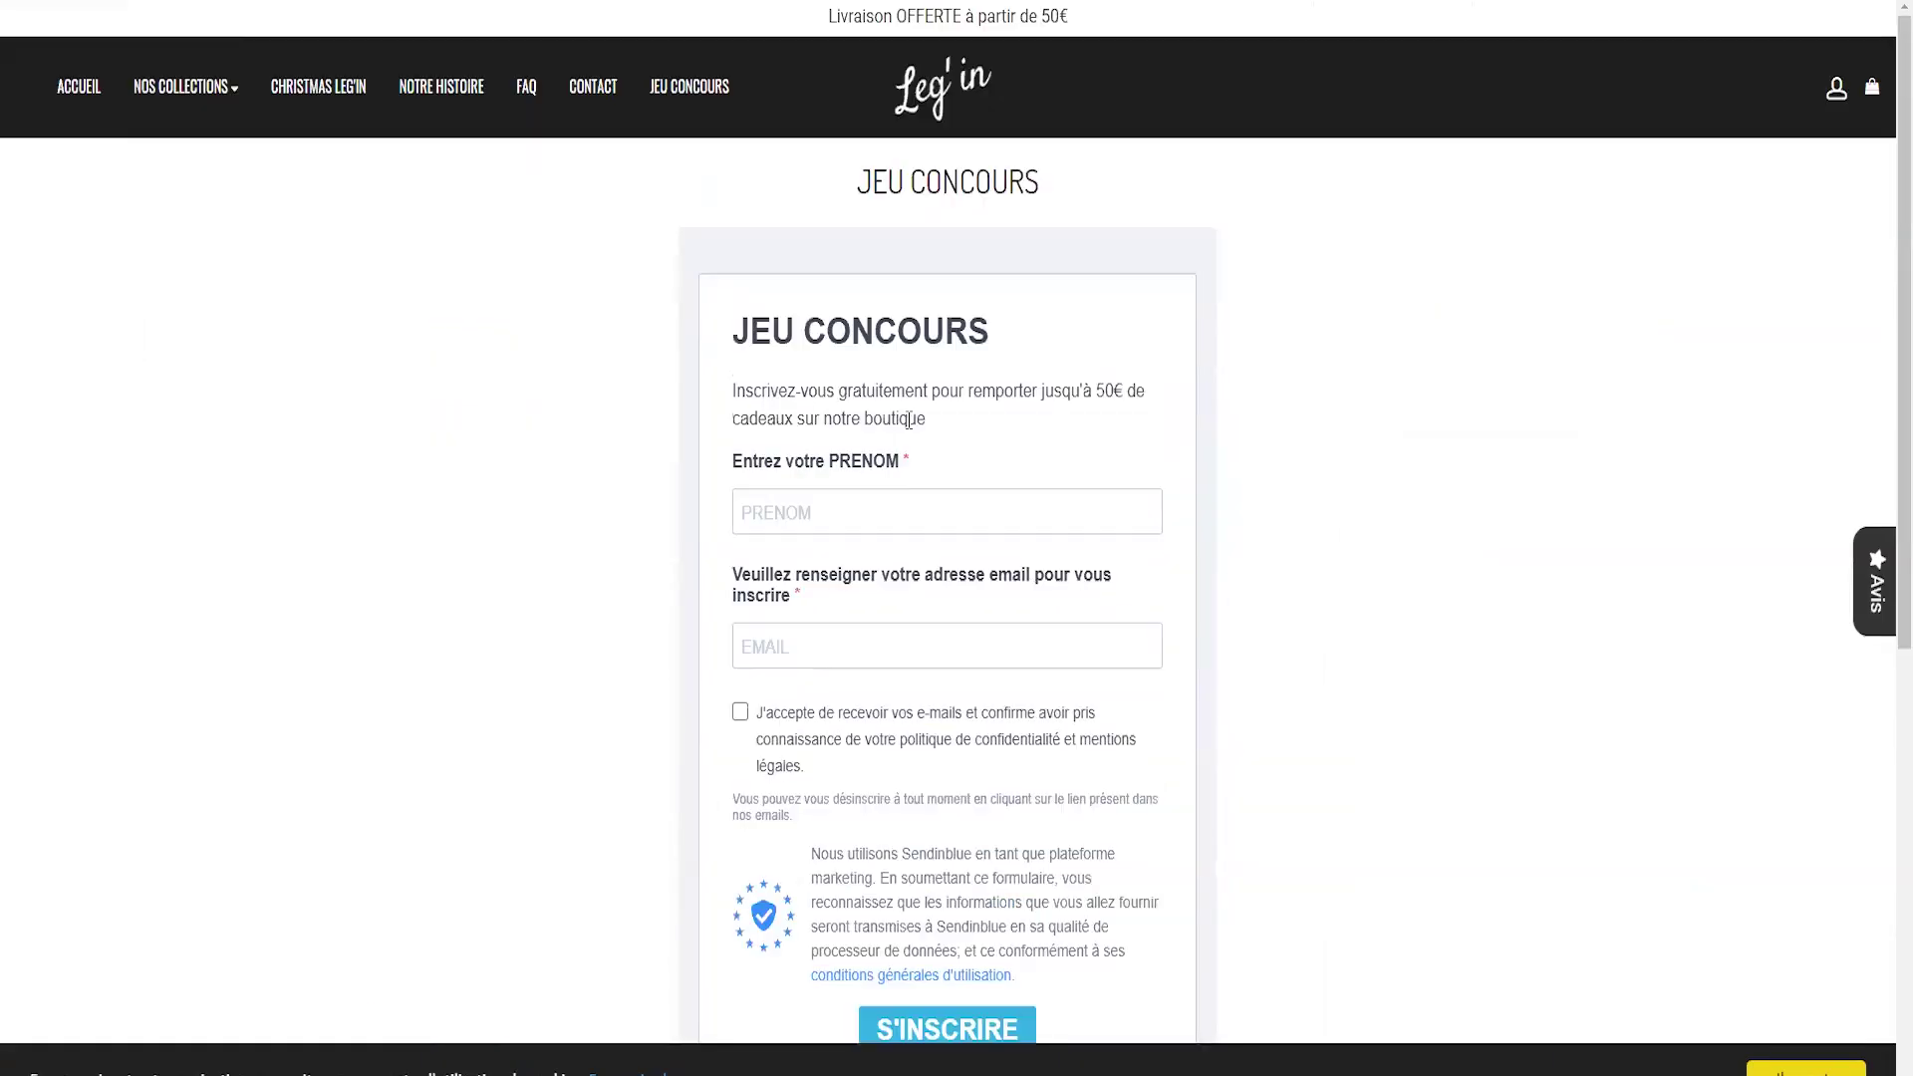
pyautogui.scroll(-4, 851, 429)
pyautogui.scroll(3, 626, 380)
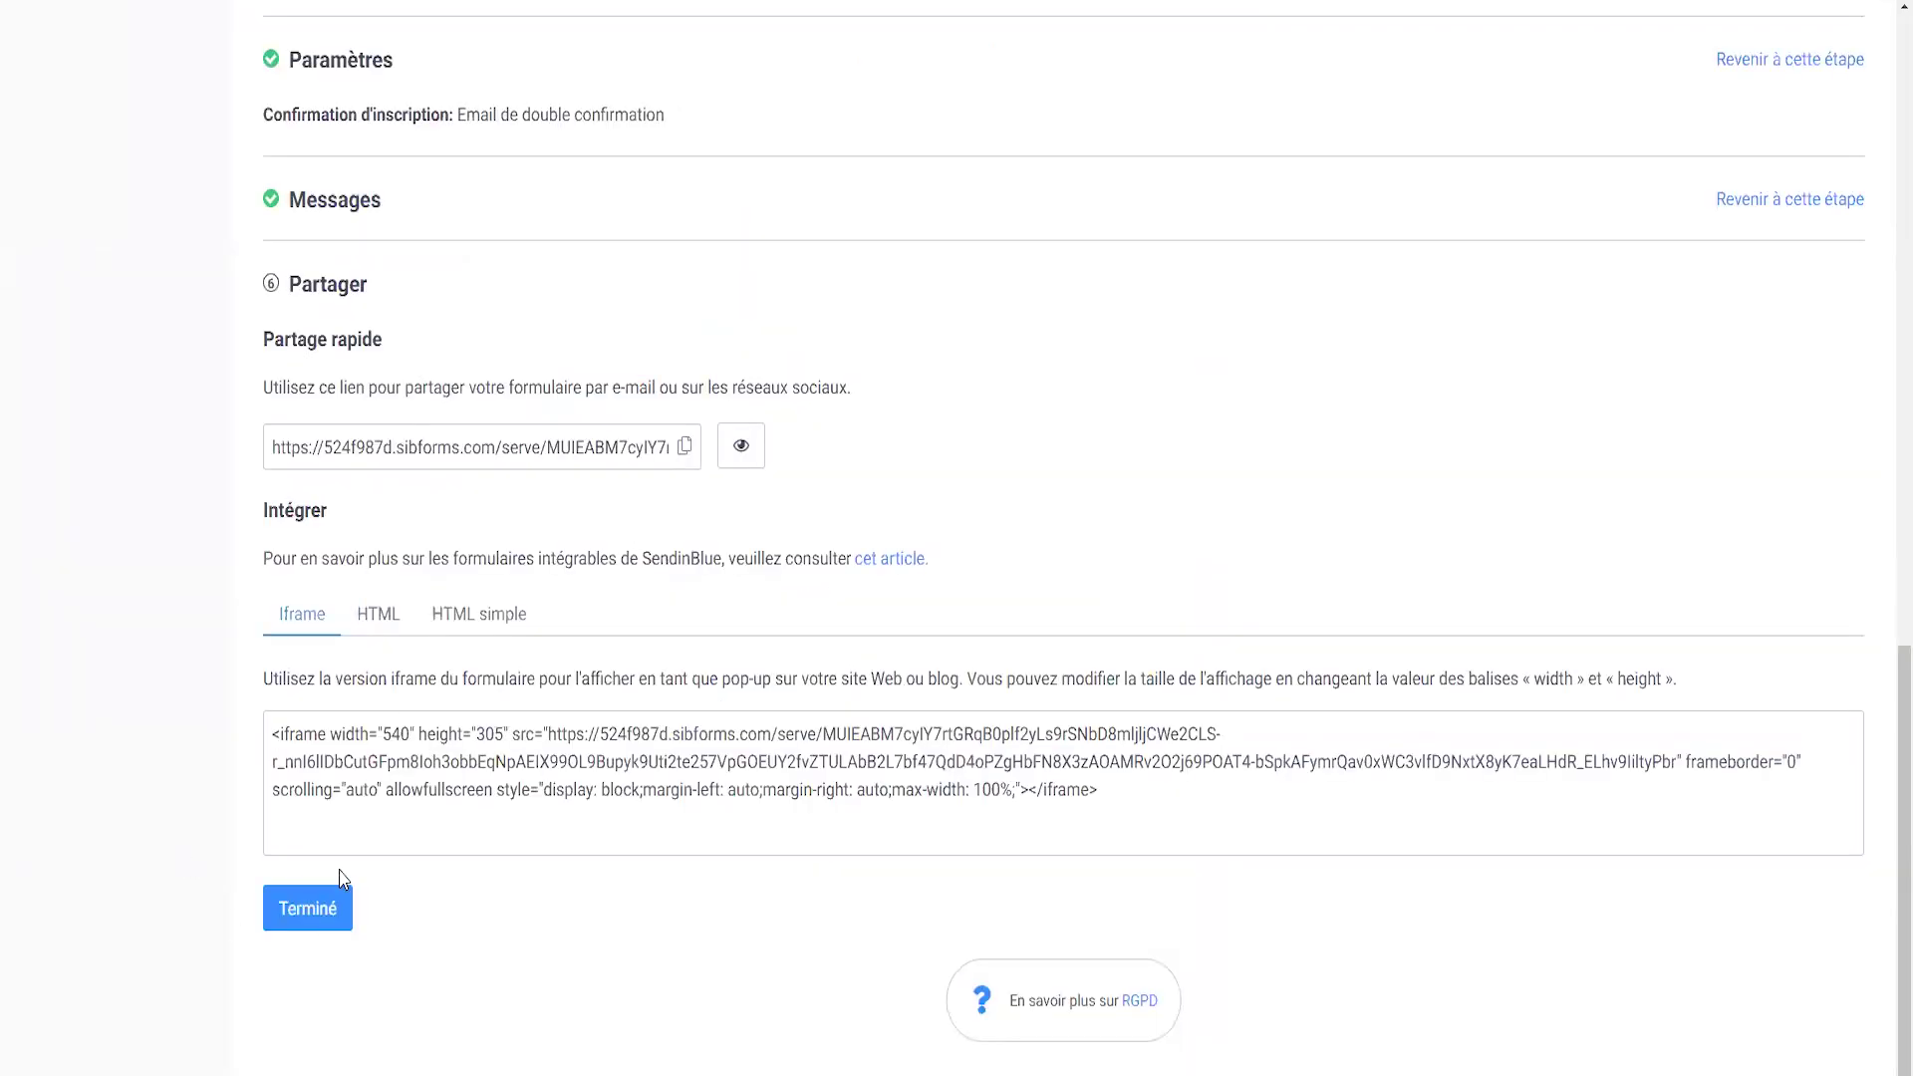
# - Fill in the storefront signup form with a first name and e-mail, tick consent, and submit S'INSCRIRE
pyautogui.click(334, 897)
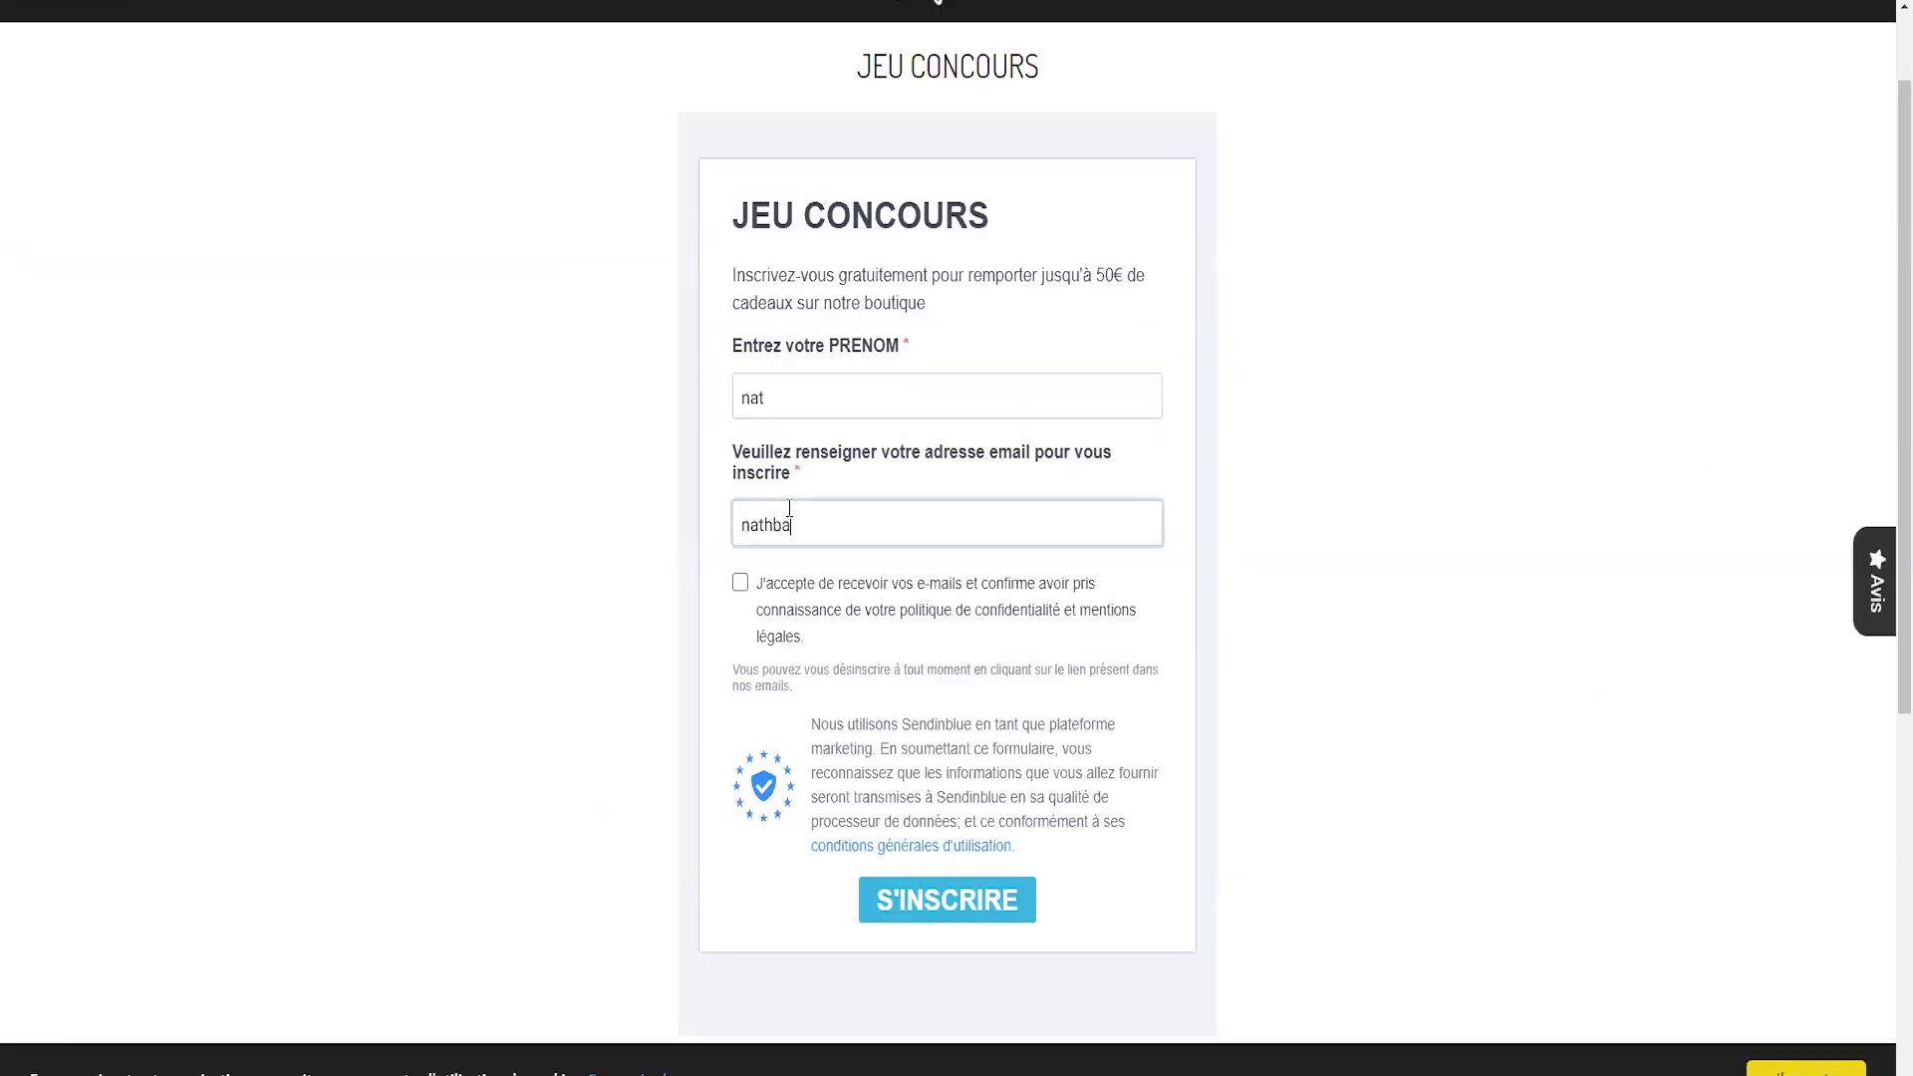
pyautogui.click(740, 582)
pyautogui.click(944, 915)
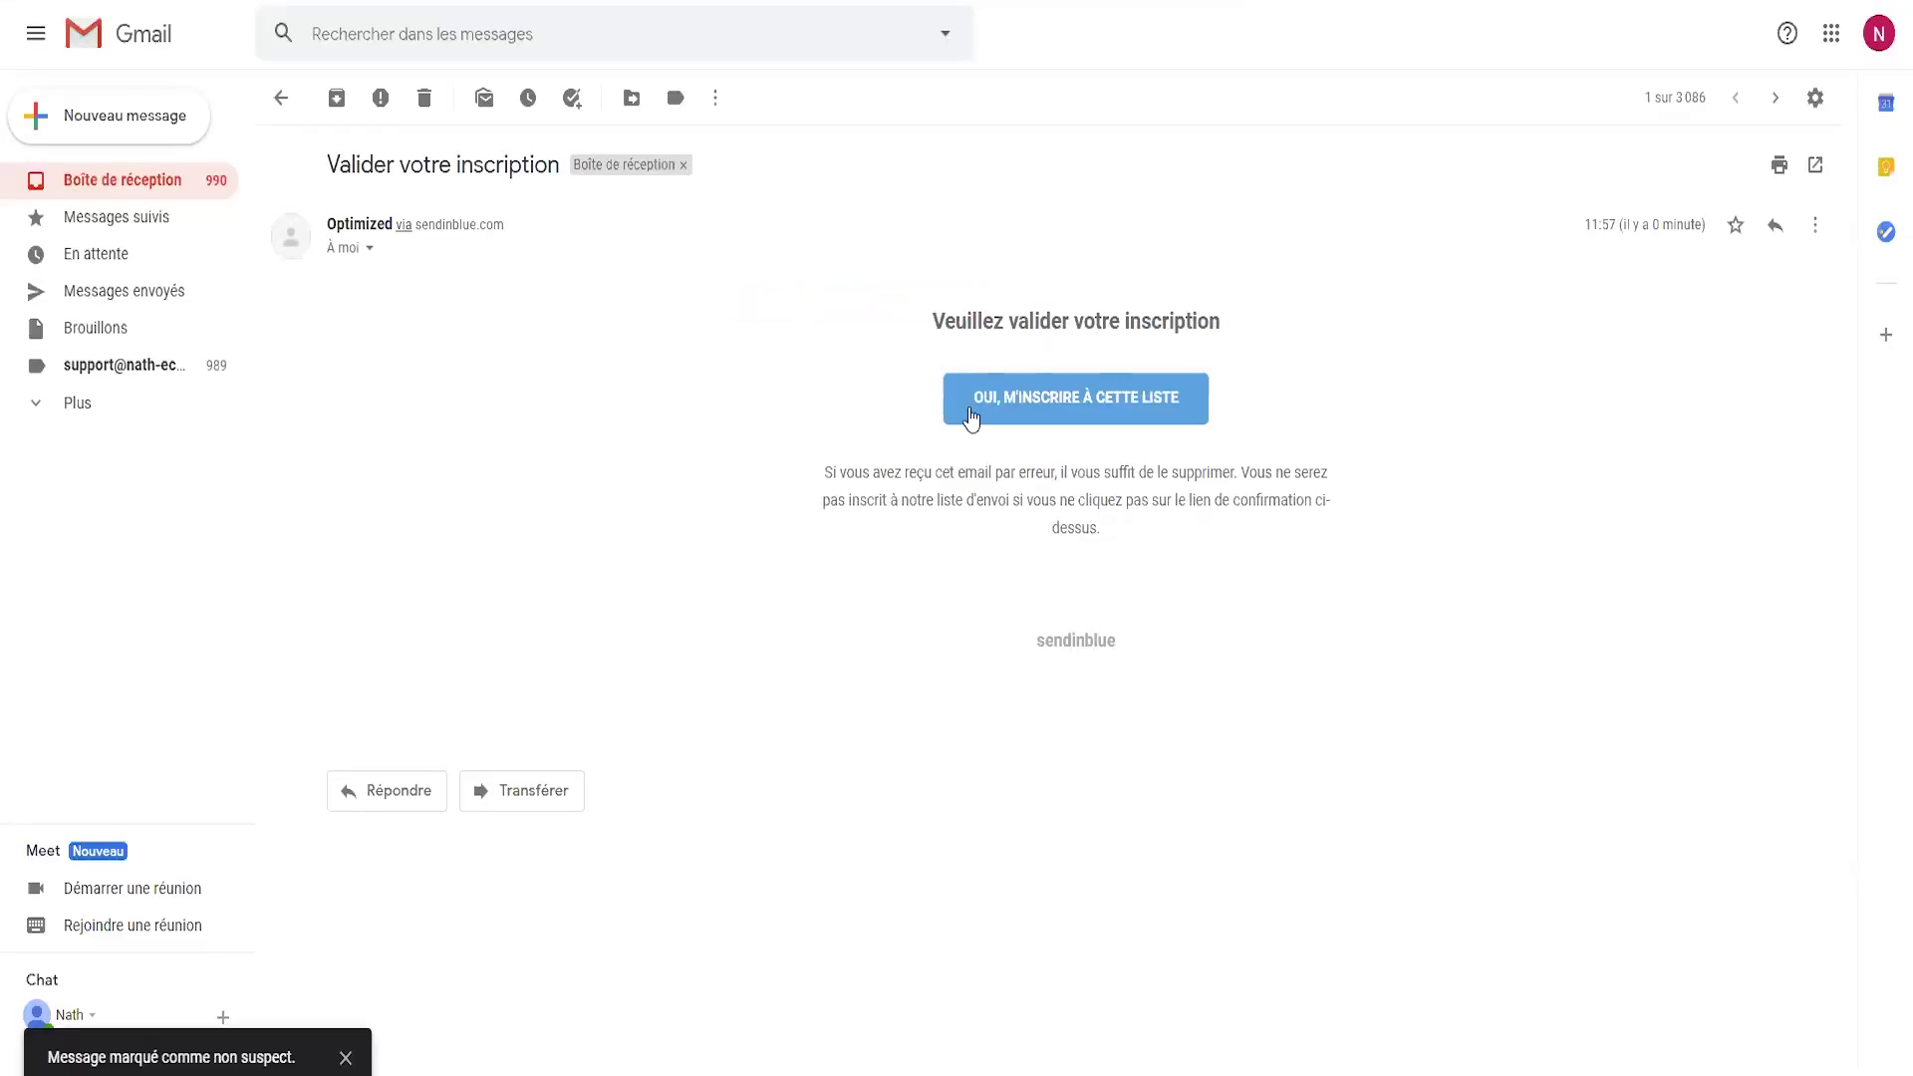
# - Confirm the subscription with 'OUI, M'INSCRIRE À CETTE LISTE' in the 'Valider votre inscription' e-mail
pyautogui.click(1037, 402)
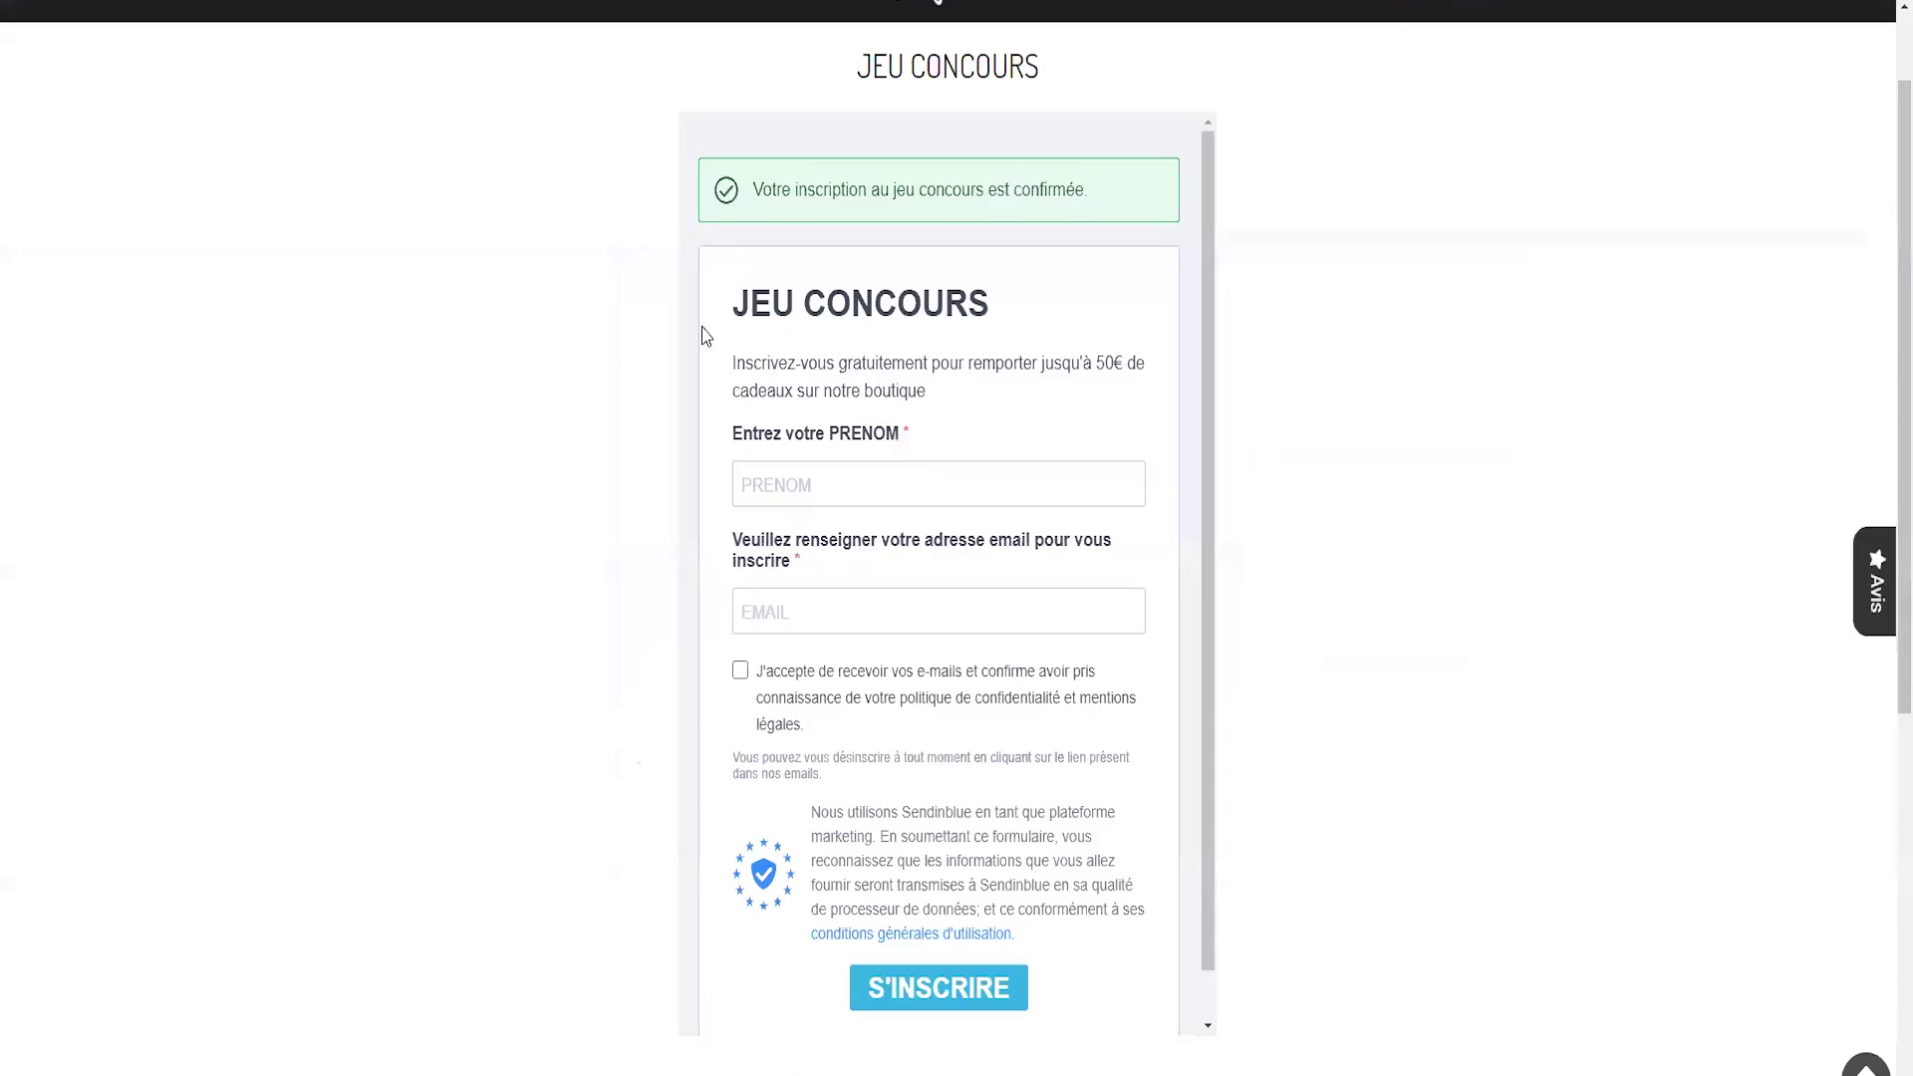
# - Scroll through the Leg'in storefront homepage's collections and product sections
pyautogui.scroll(1, 284, 204)
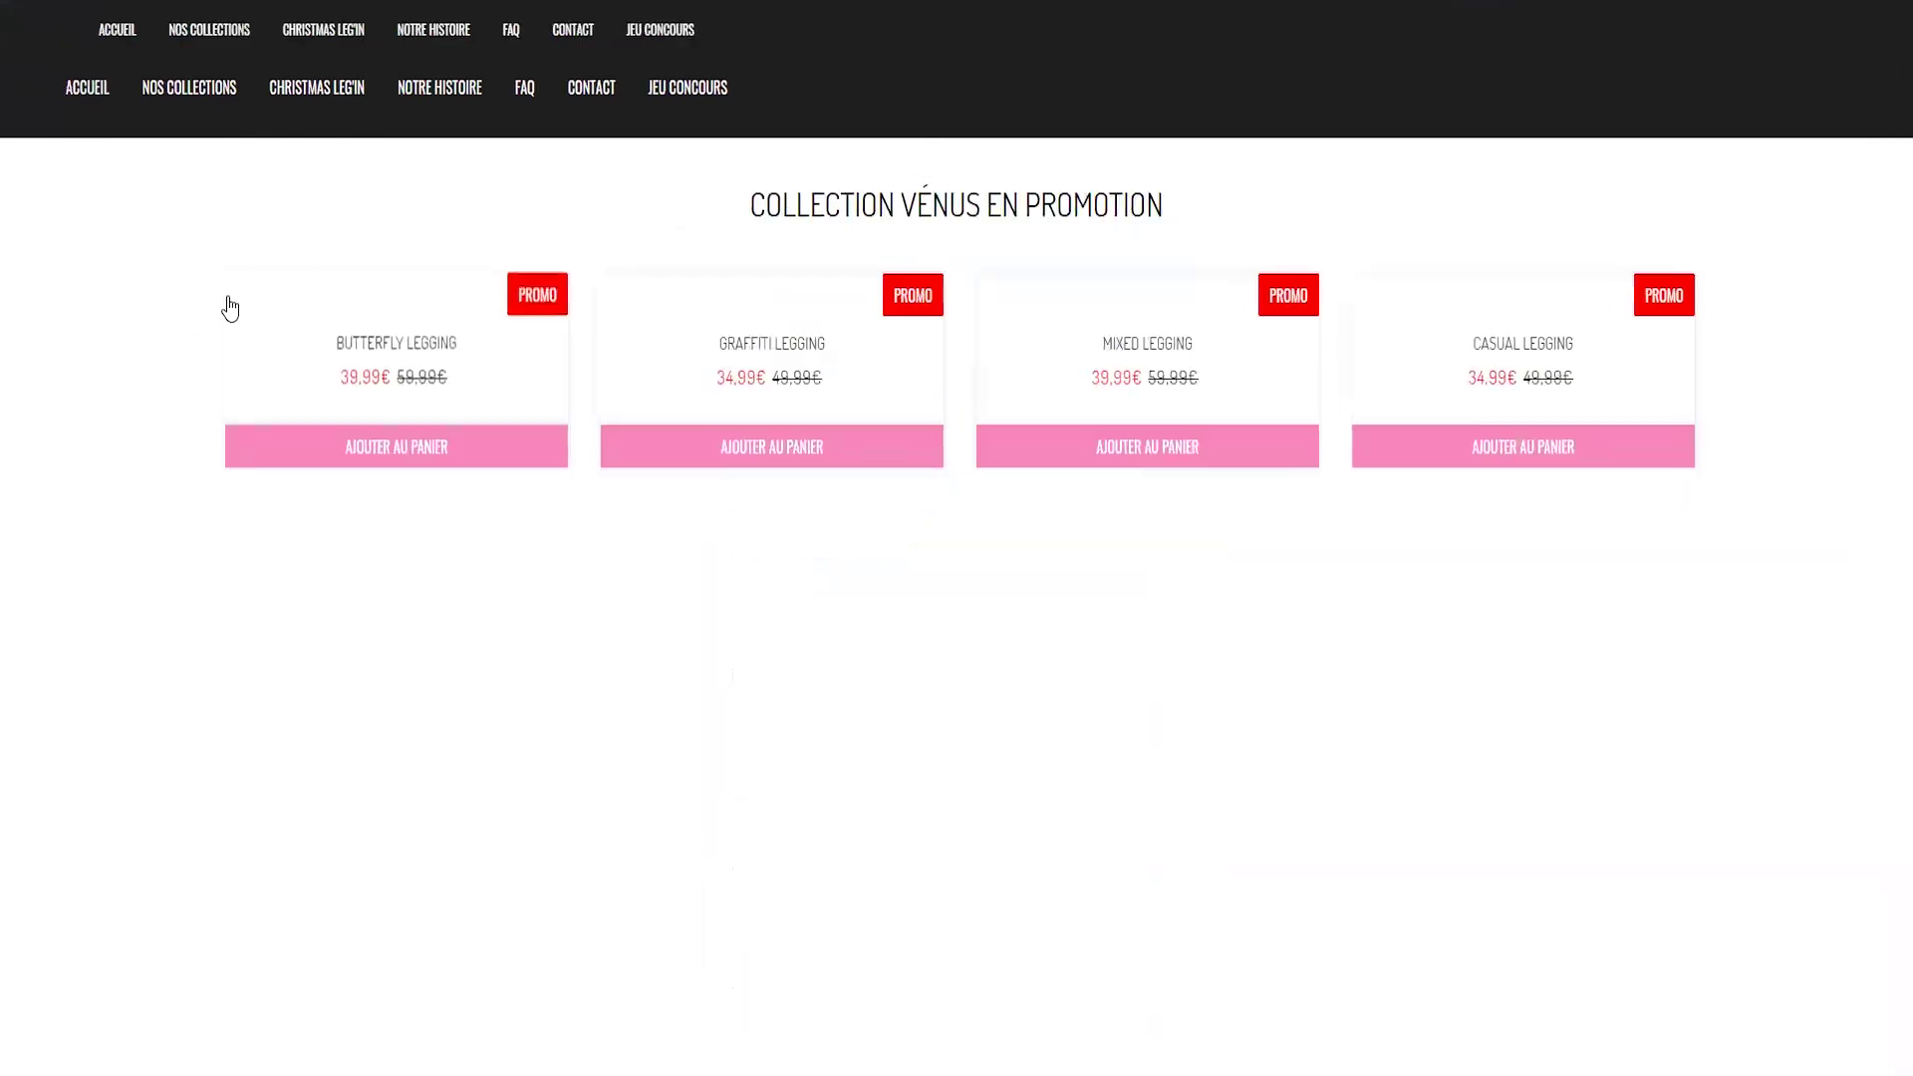
pyautogui.scroll(-6, 910, 551)
pyautogui.scroll(-20, 998, 594)
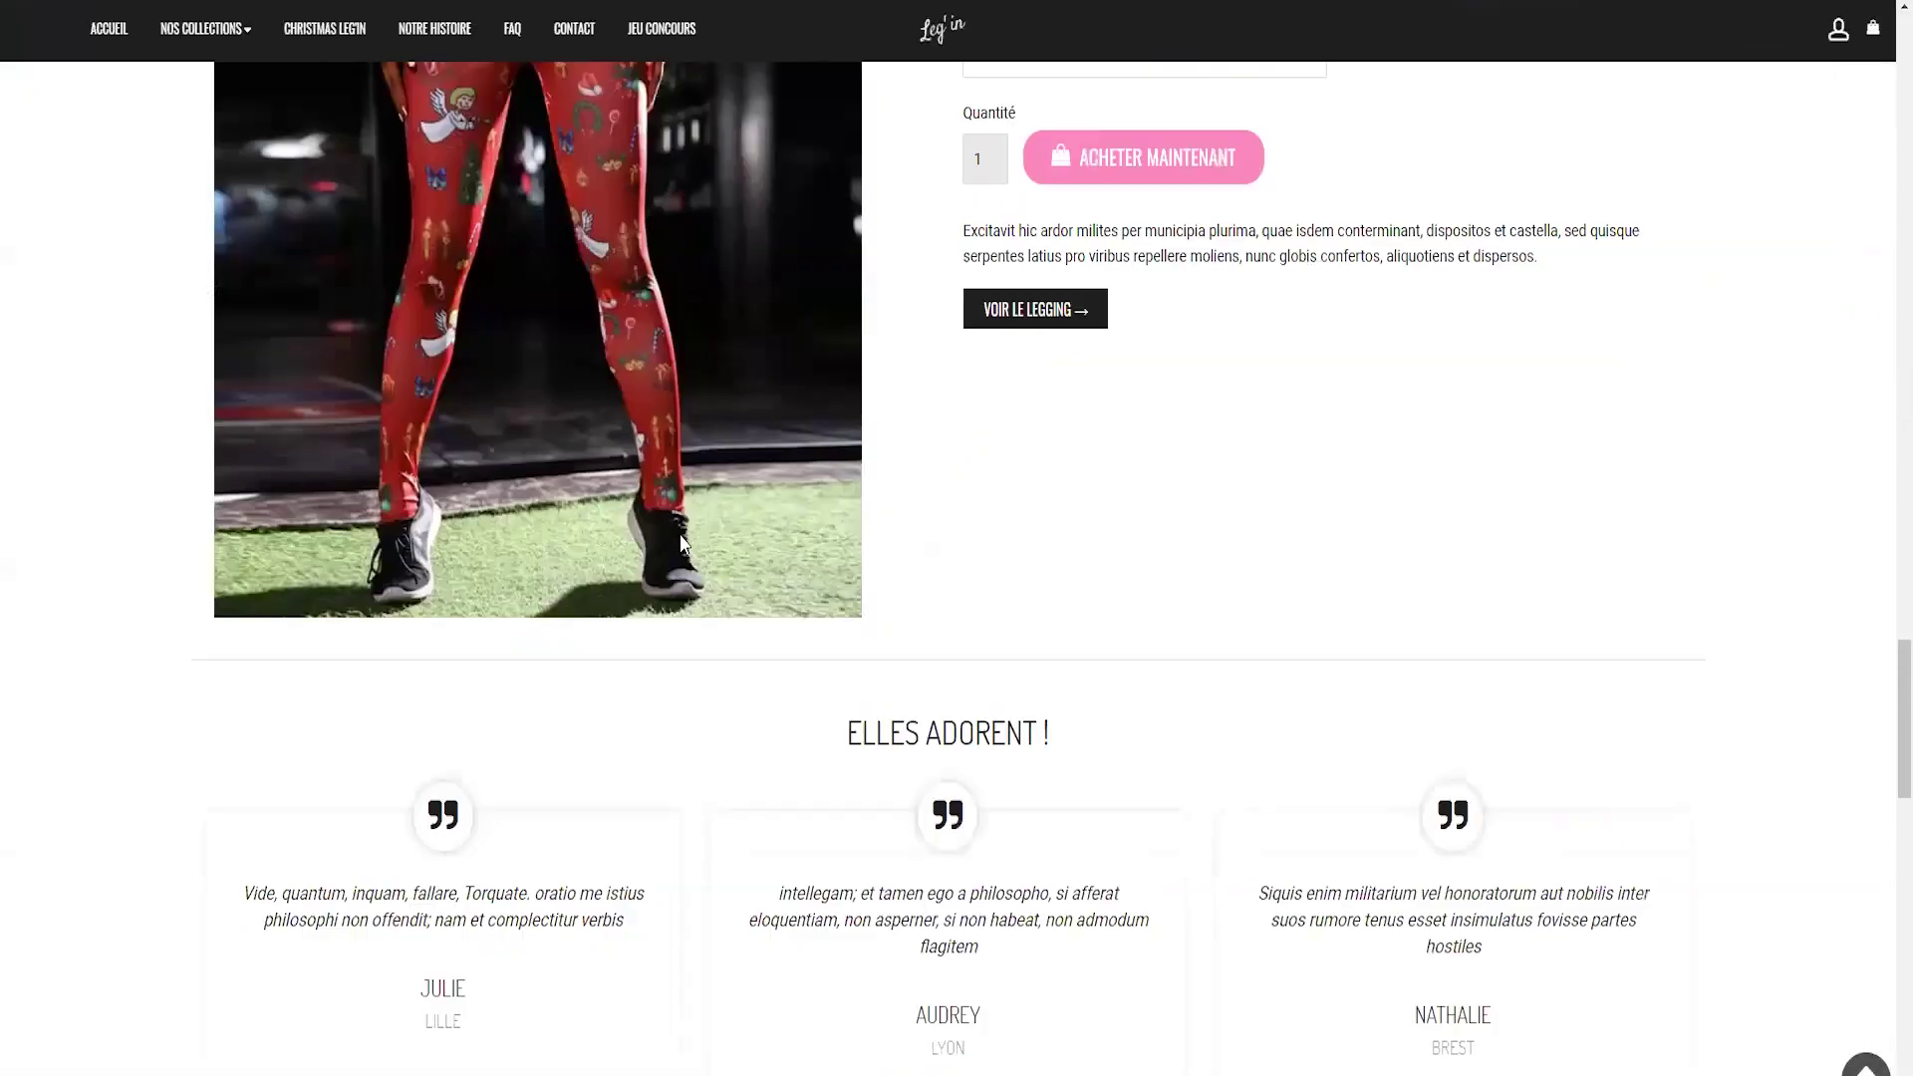
pyautogui.scroll(2, 749, 596)
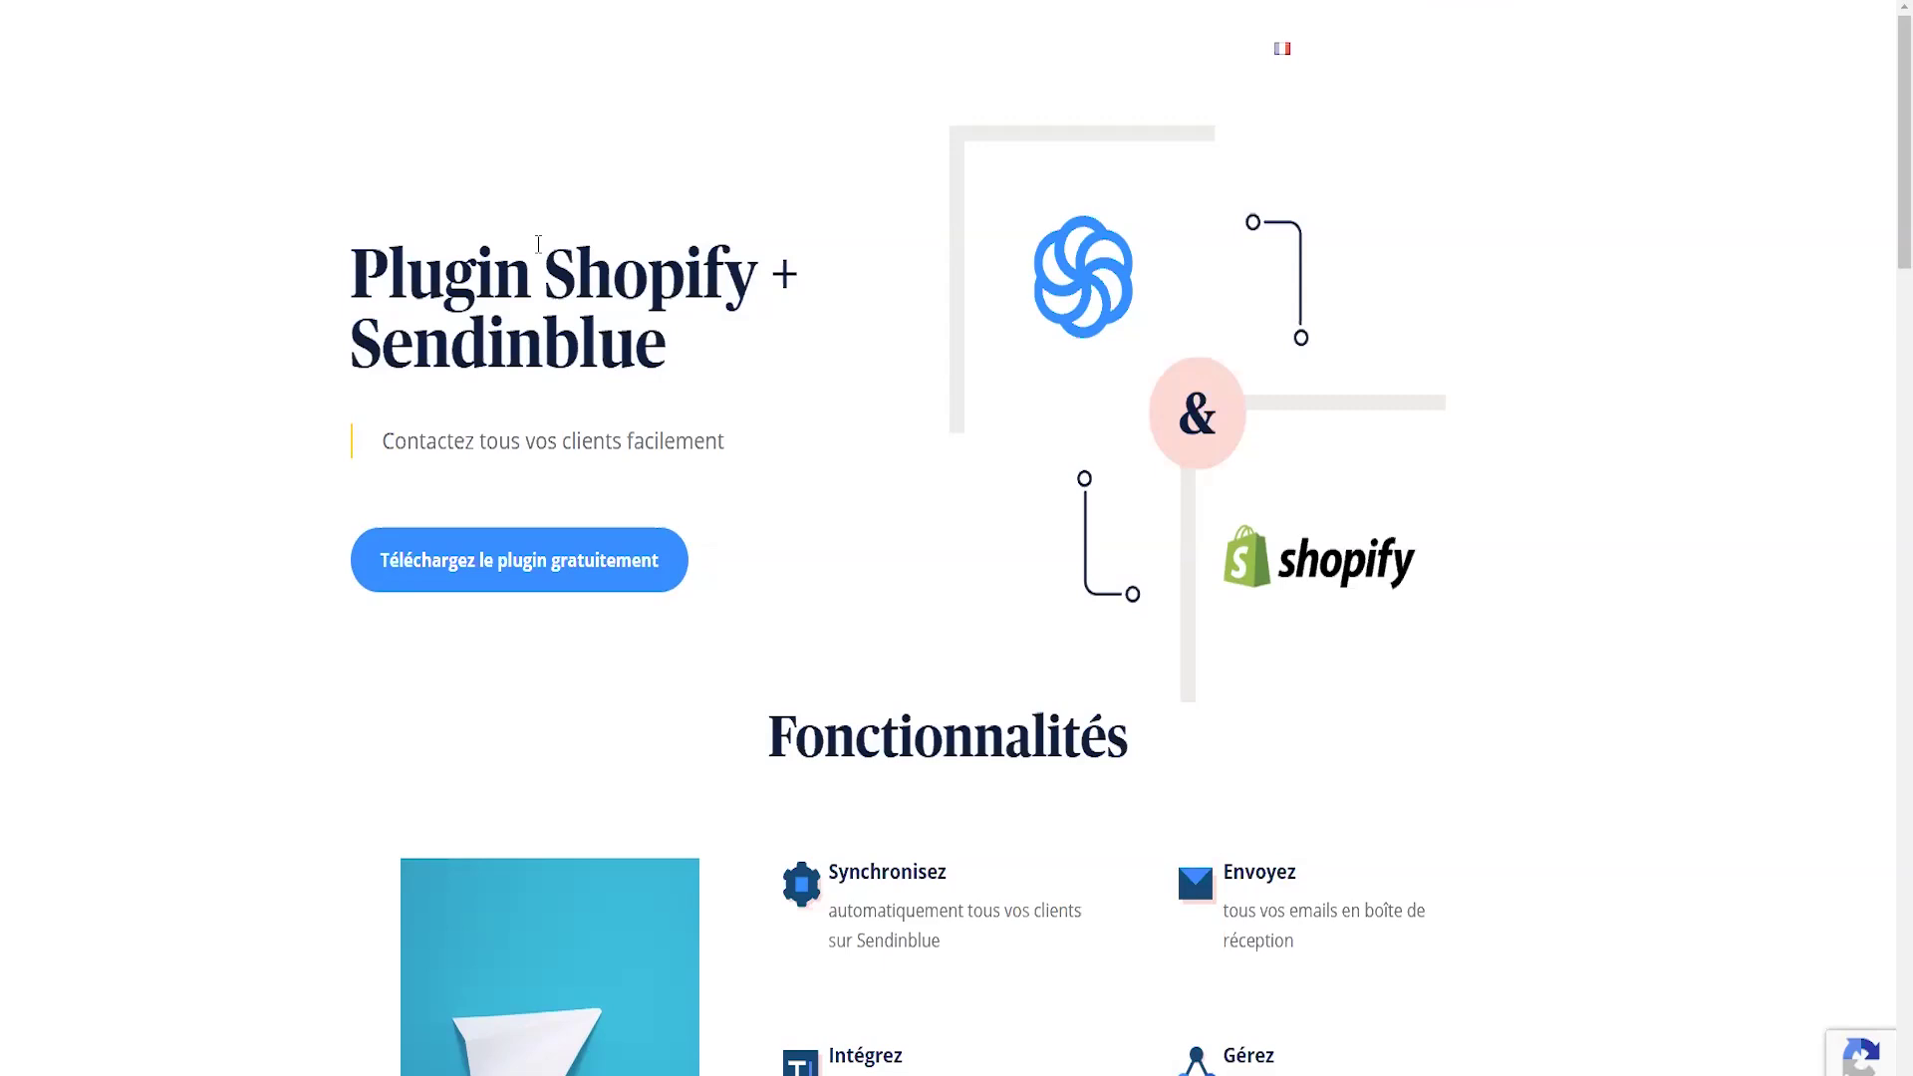
# - Go from the Sendinblue plugin page to the 'Sendinblue - Email Marketing' app listing
pyautogui.scroll(-7, 649, 456)
pyautogui.scroll(7, 654, 468)
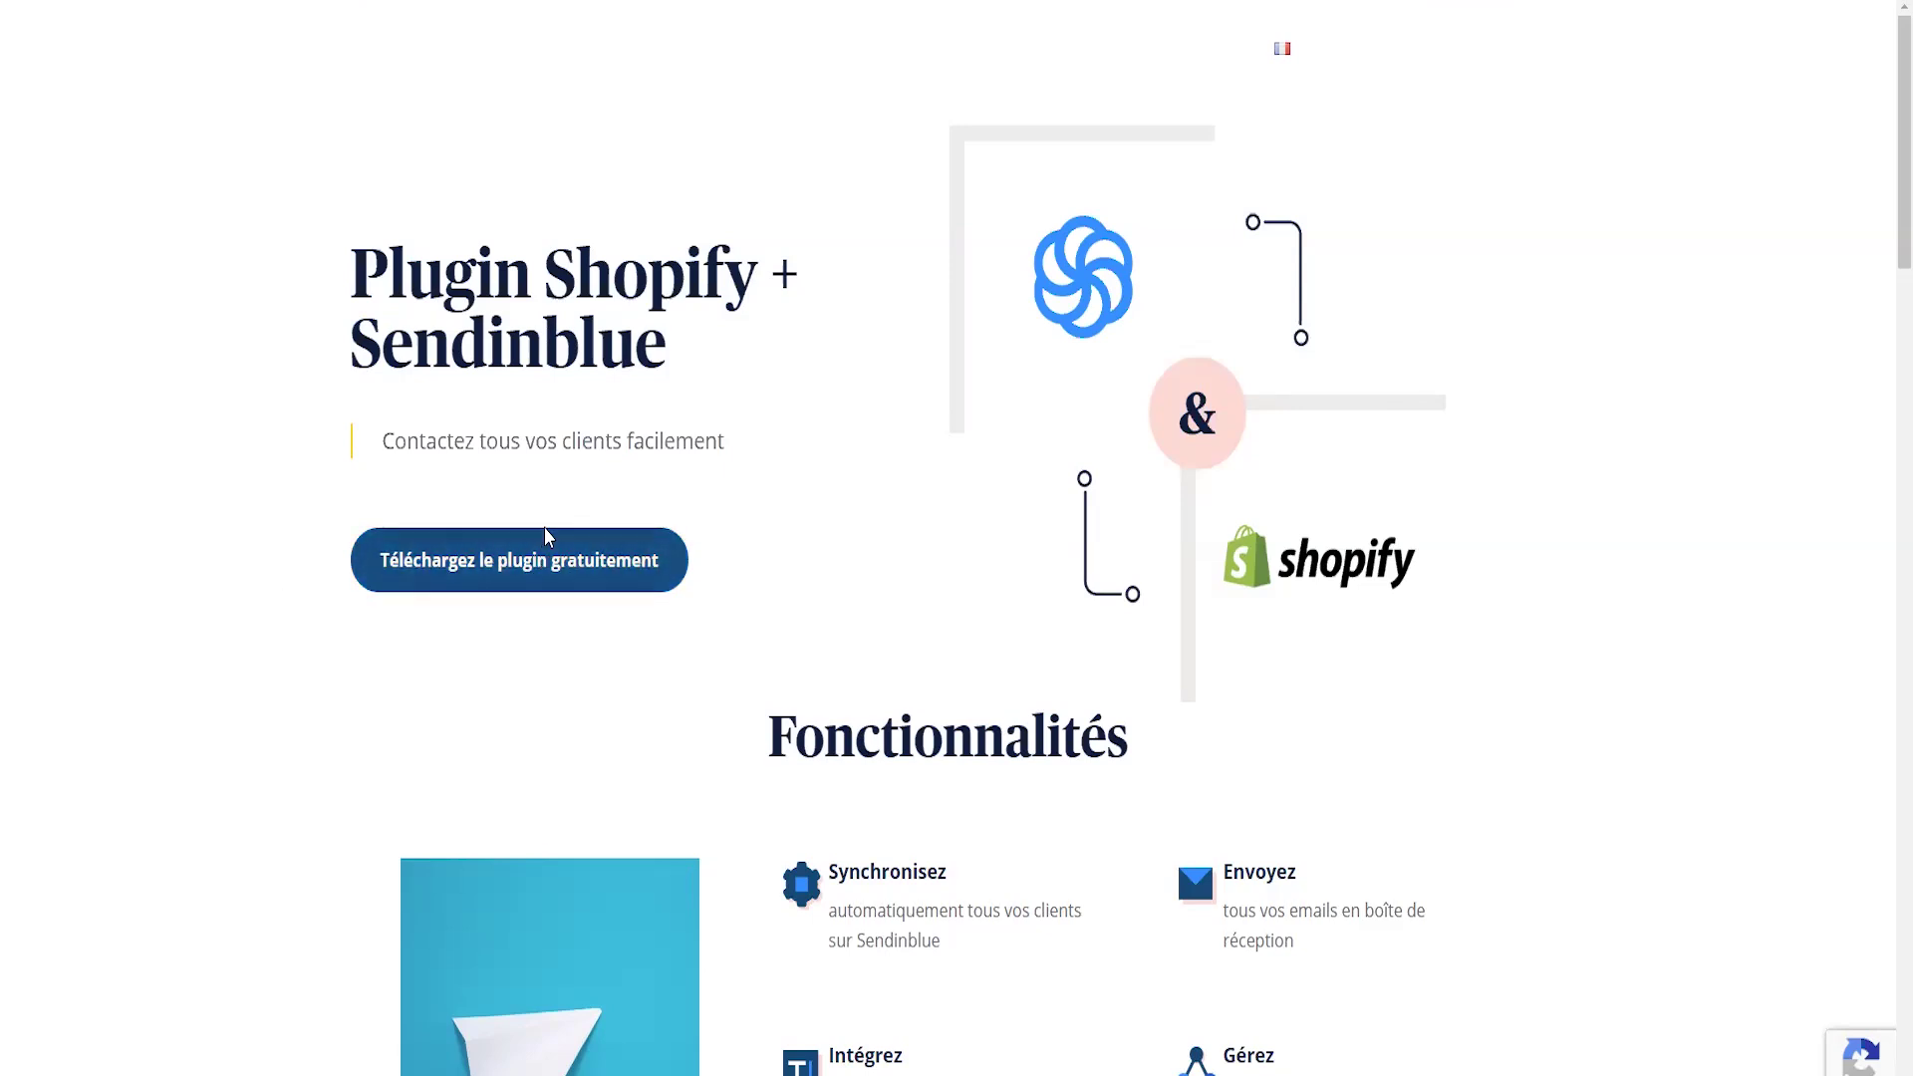
pyautogui.click(544, 530)
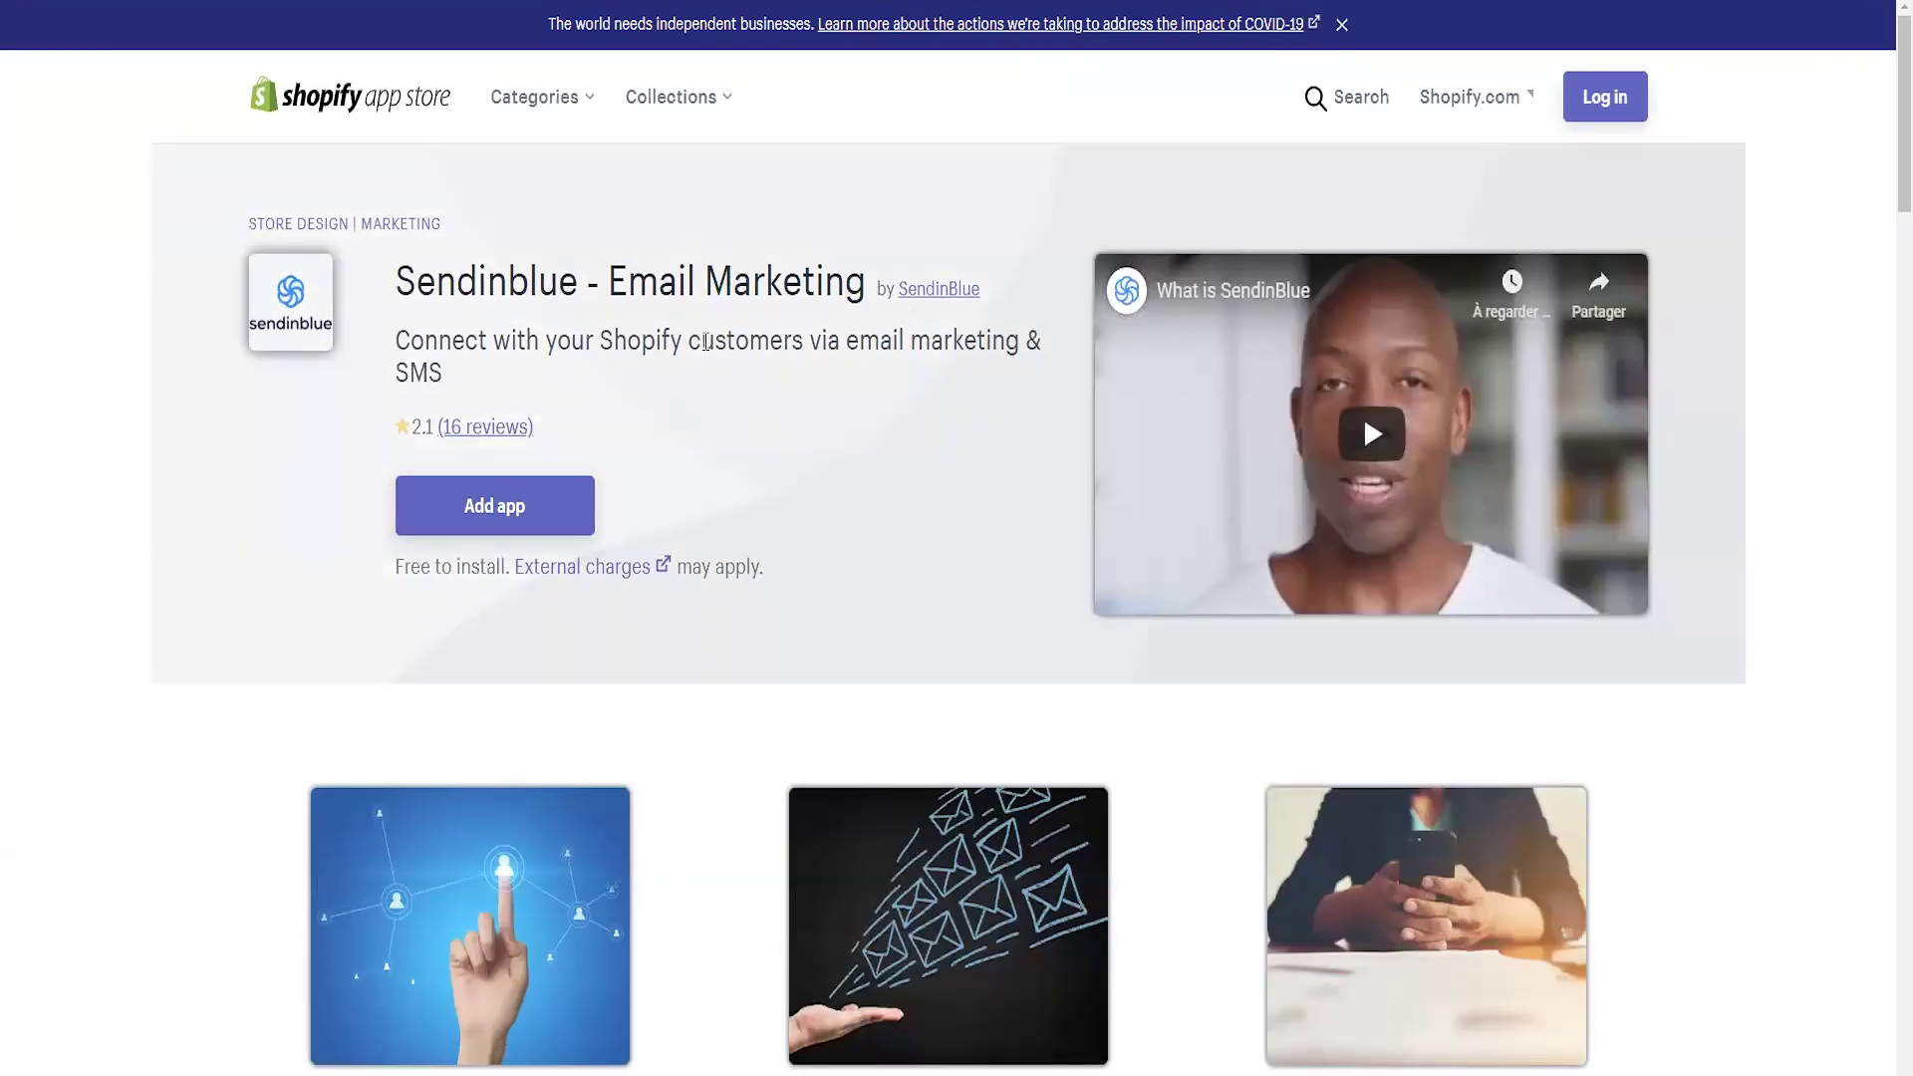
pyautogui.moveTo(397, 275); pyautogui.dragTo(865, 271)
pyautogui.click(791, 187)
# - Add the app, paste the store URL, and log in to the Shopify store
pyautogui.click(478, 518)
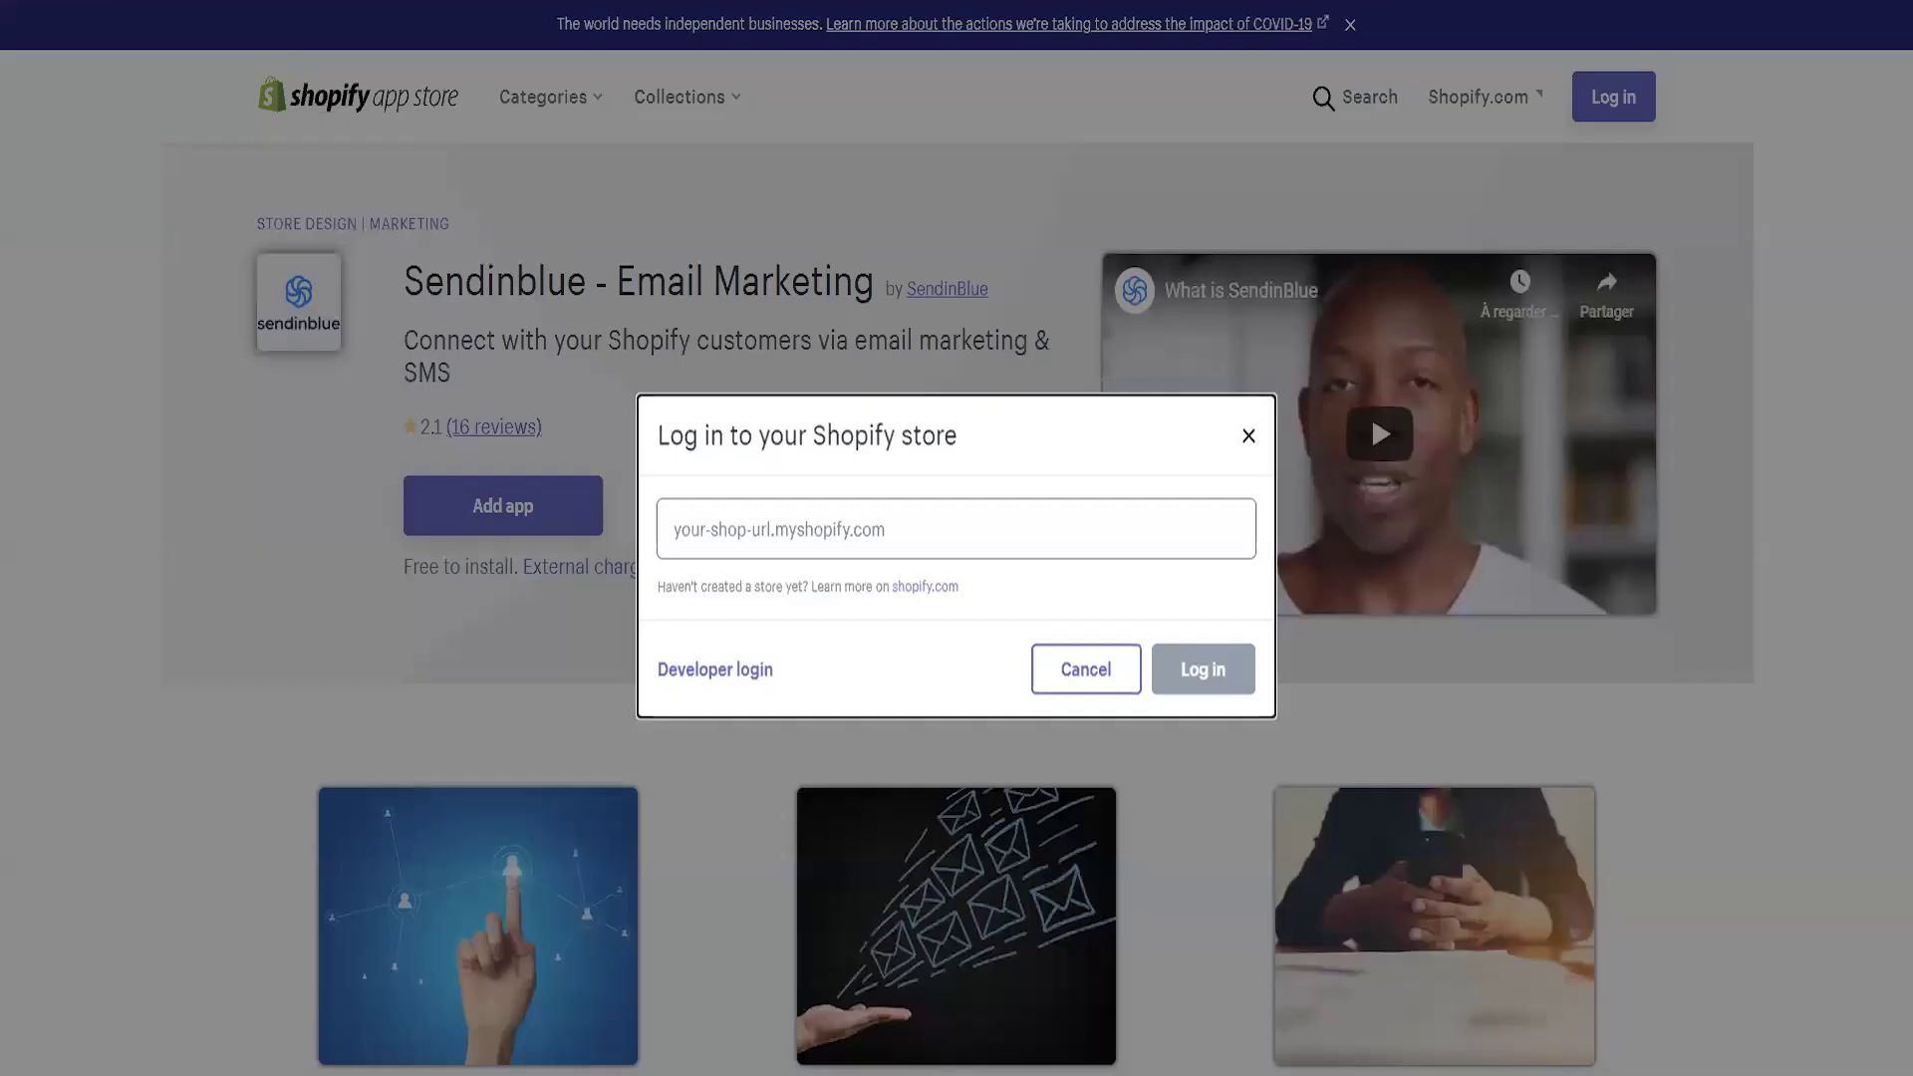
pyautogui.click(897, 528)
pyautogui.write('https://optimized-demo.myshopify.com/')
pyautogui.click(1185, 676)
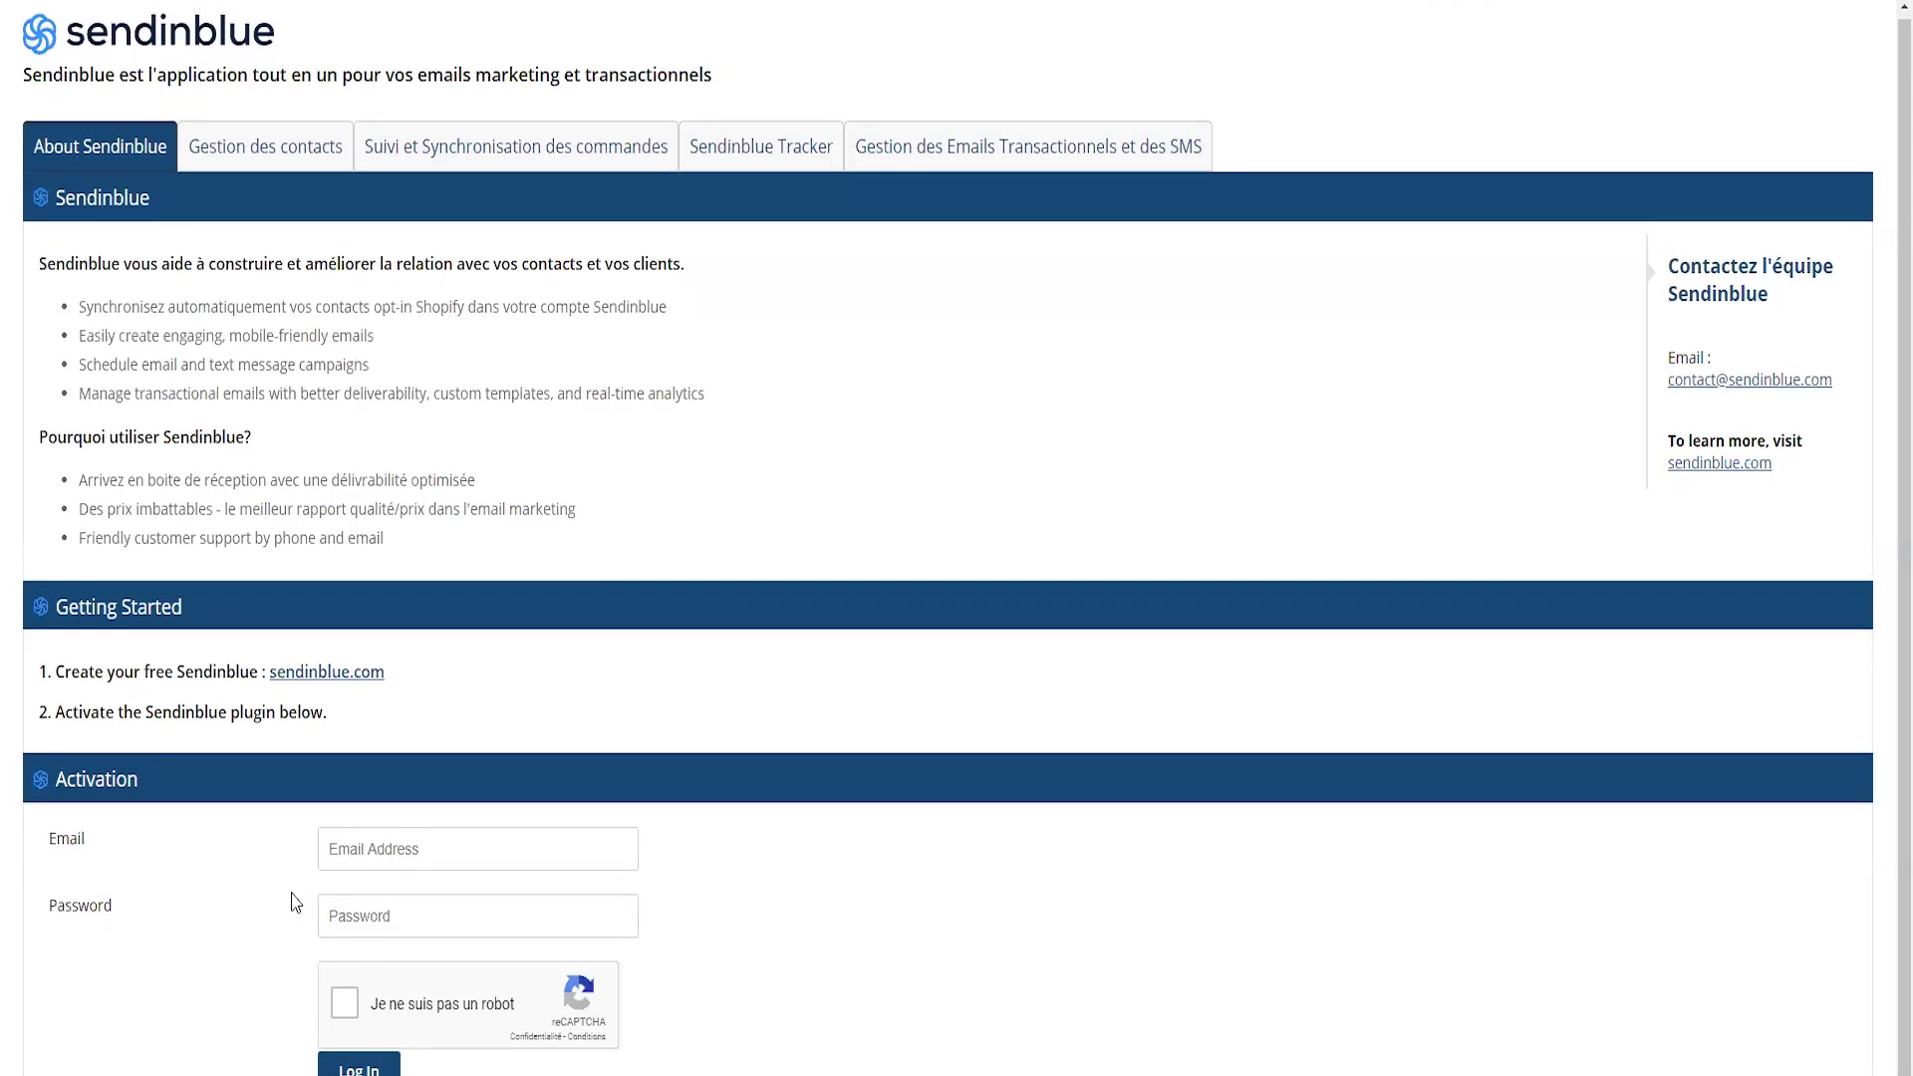
# - Log in with the Sendinblue account details, then open Sync My Customers with the shopify list
pyautogui.click(379, 851)
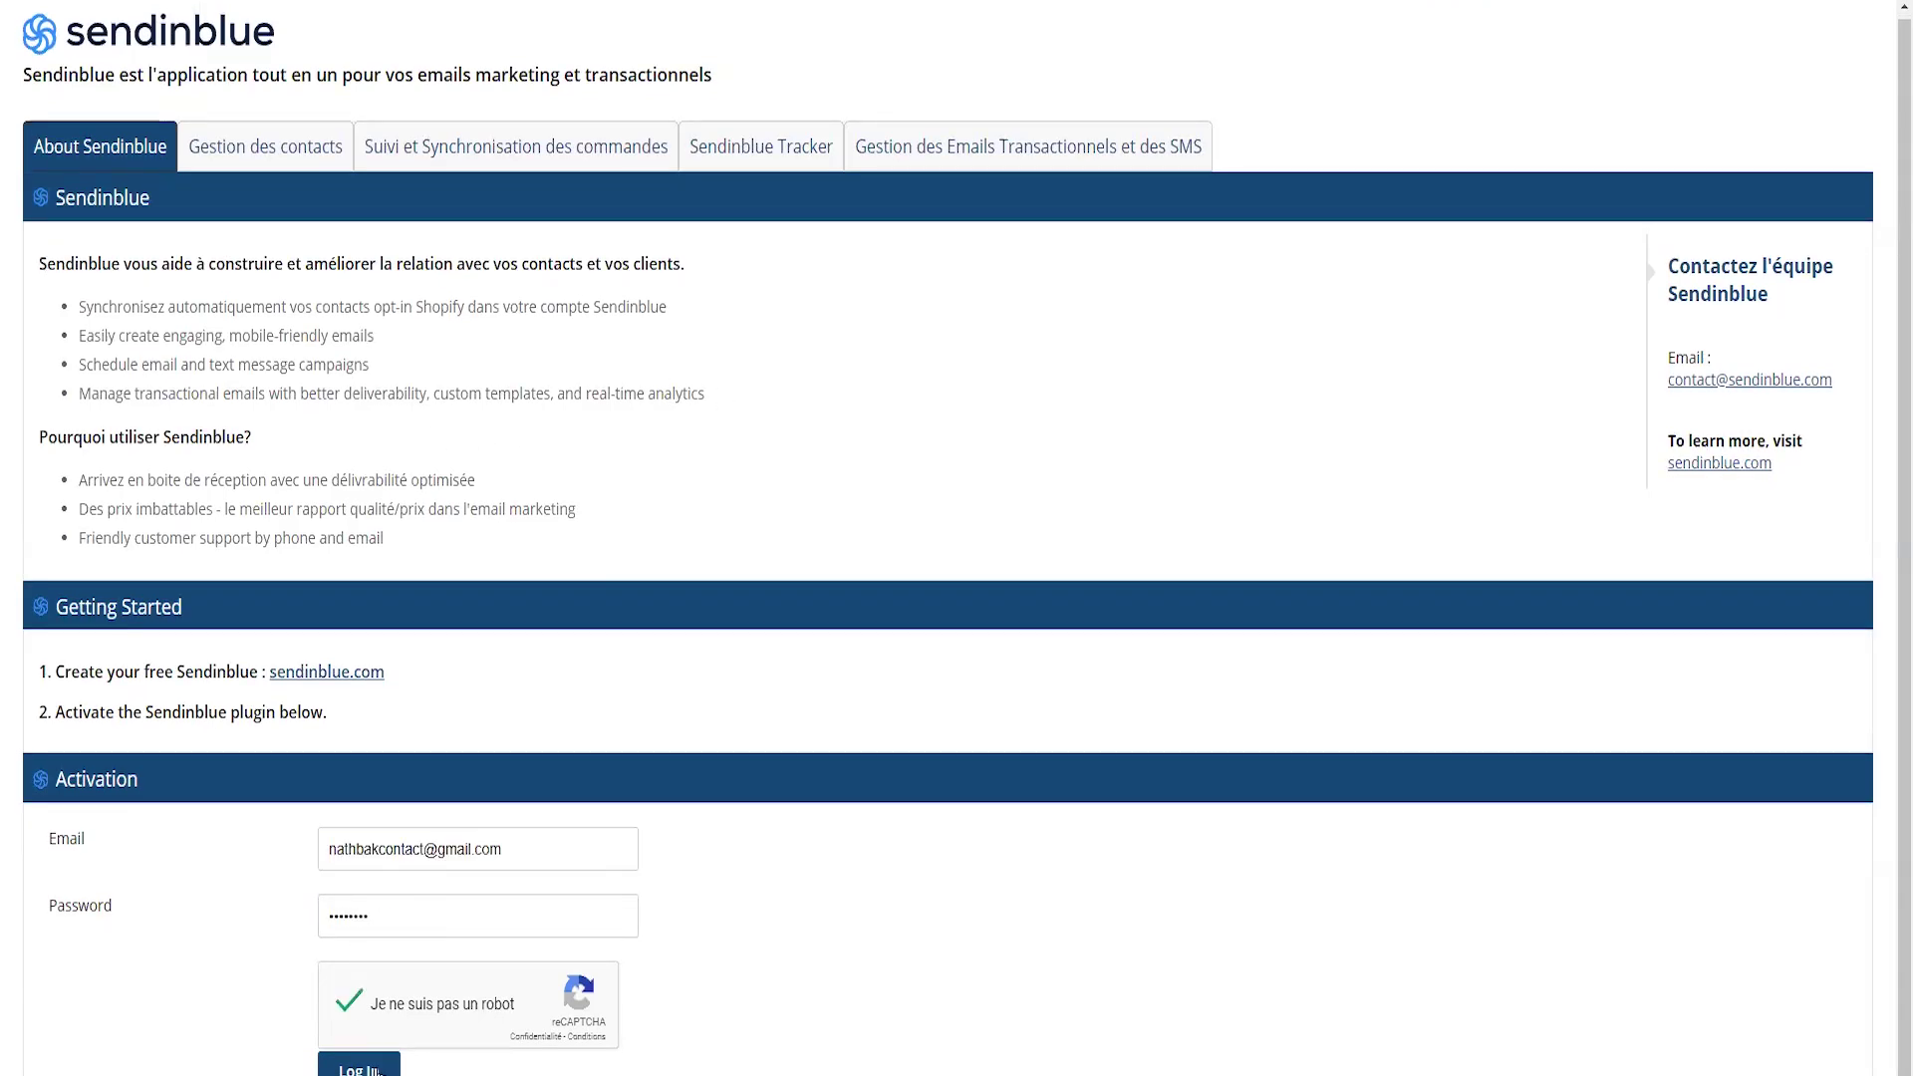
pyautogui.click(358, 1067)
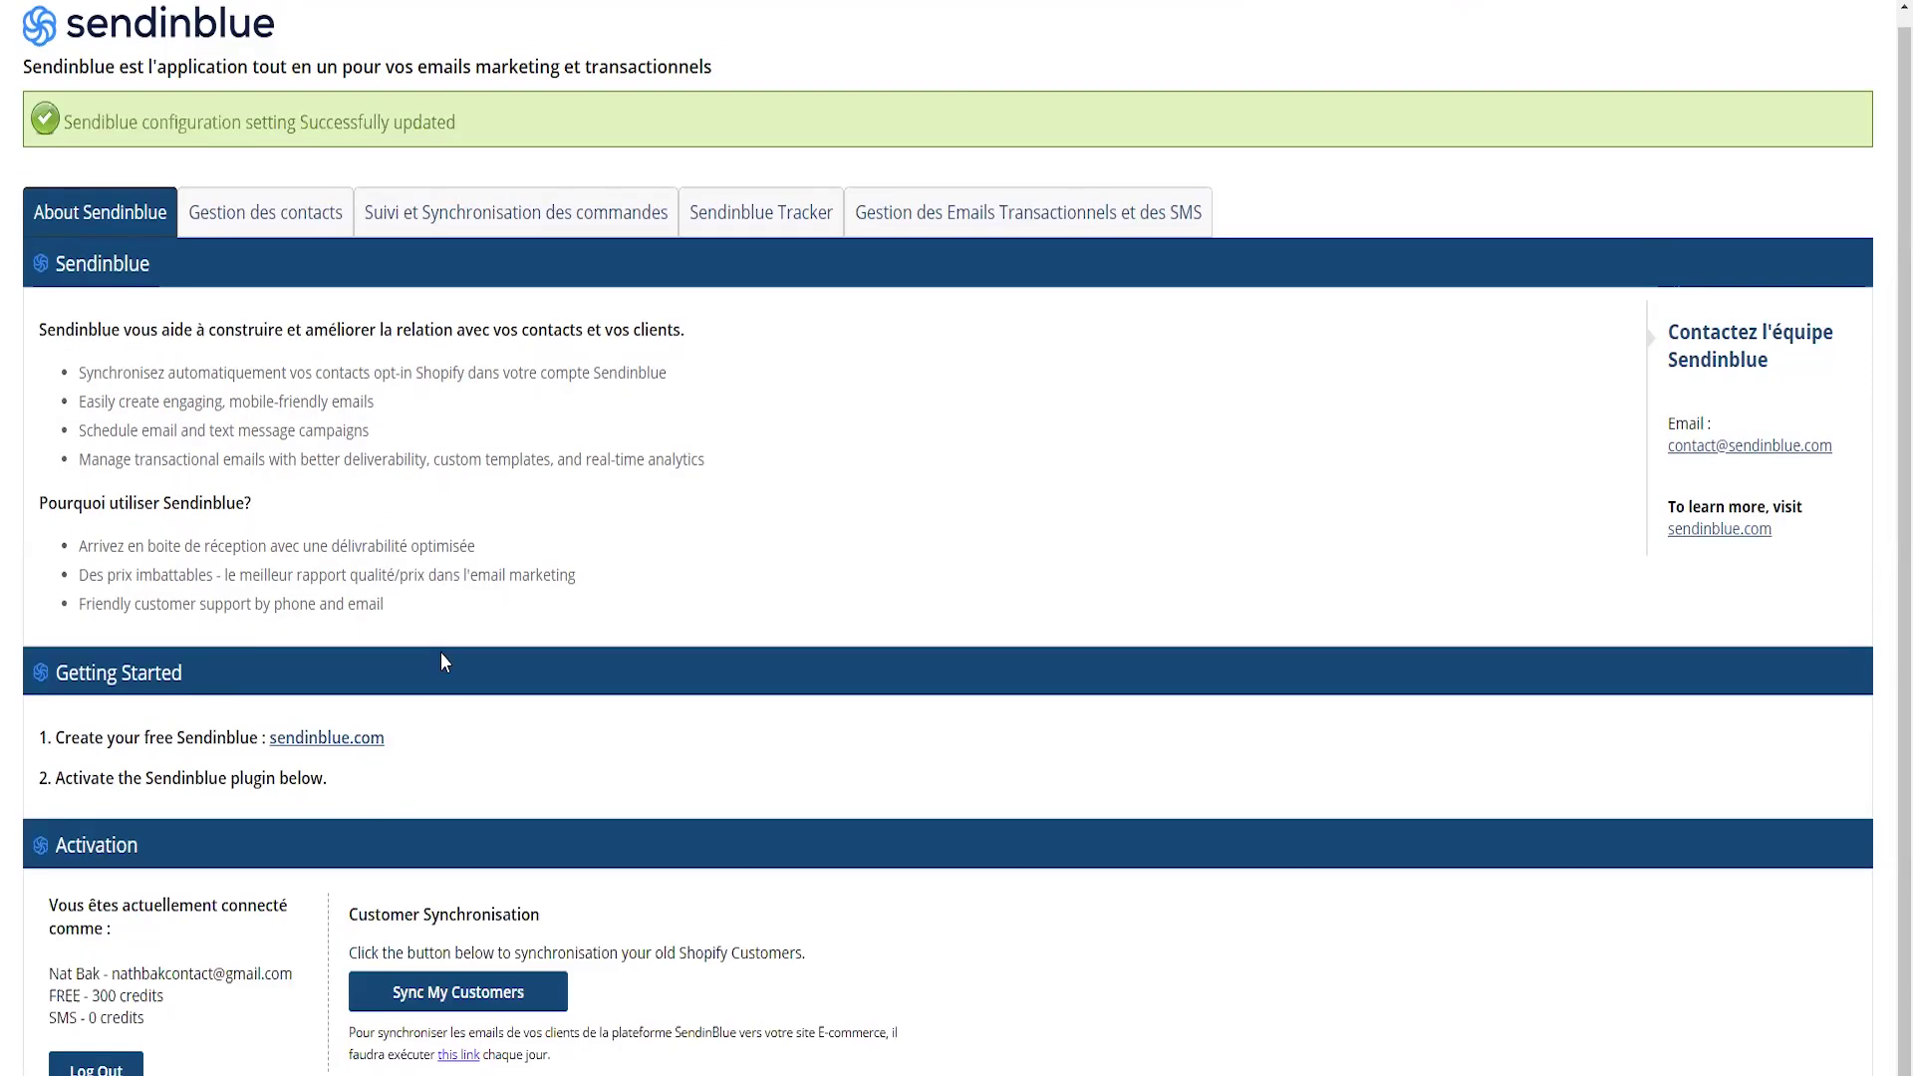
pyautogui.click(454, 996)
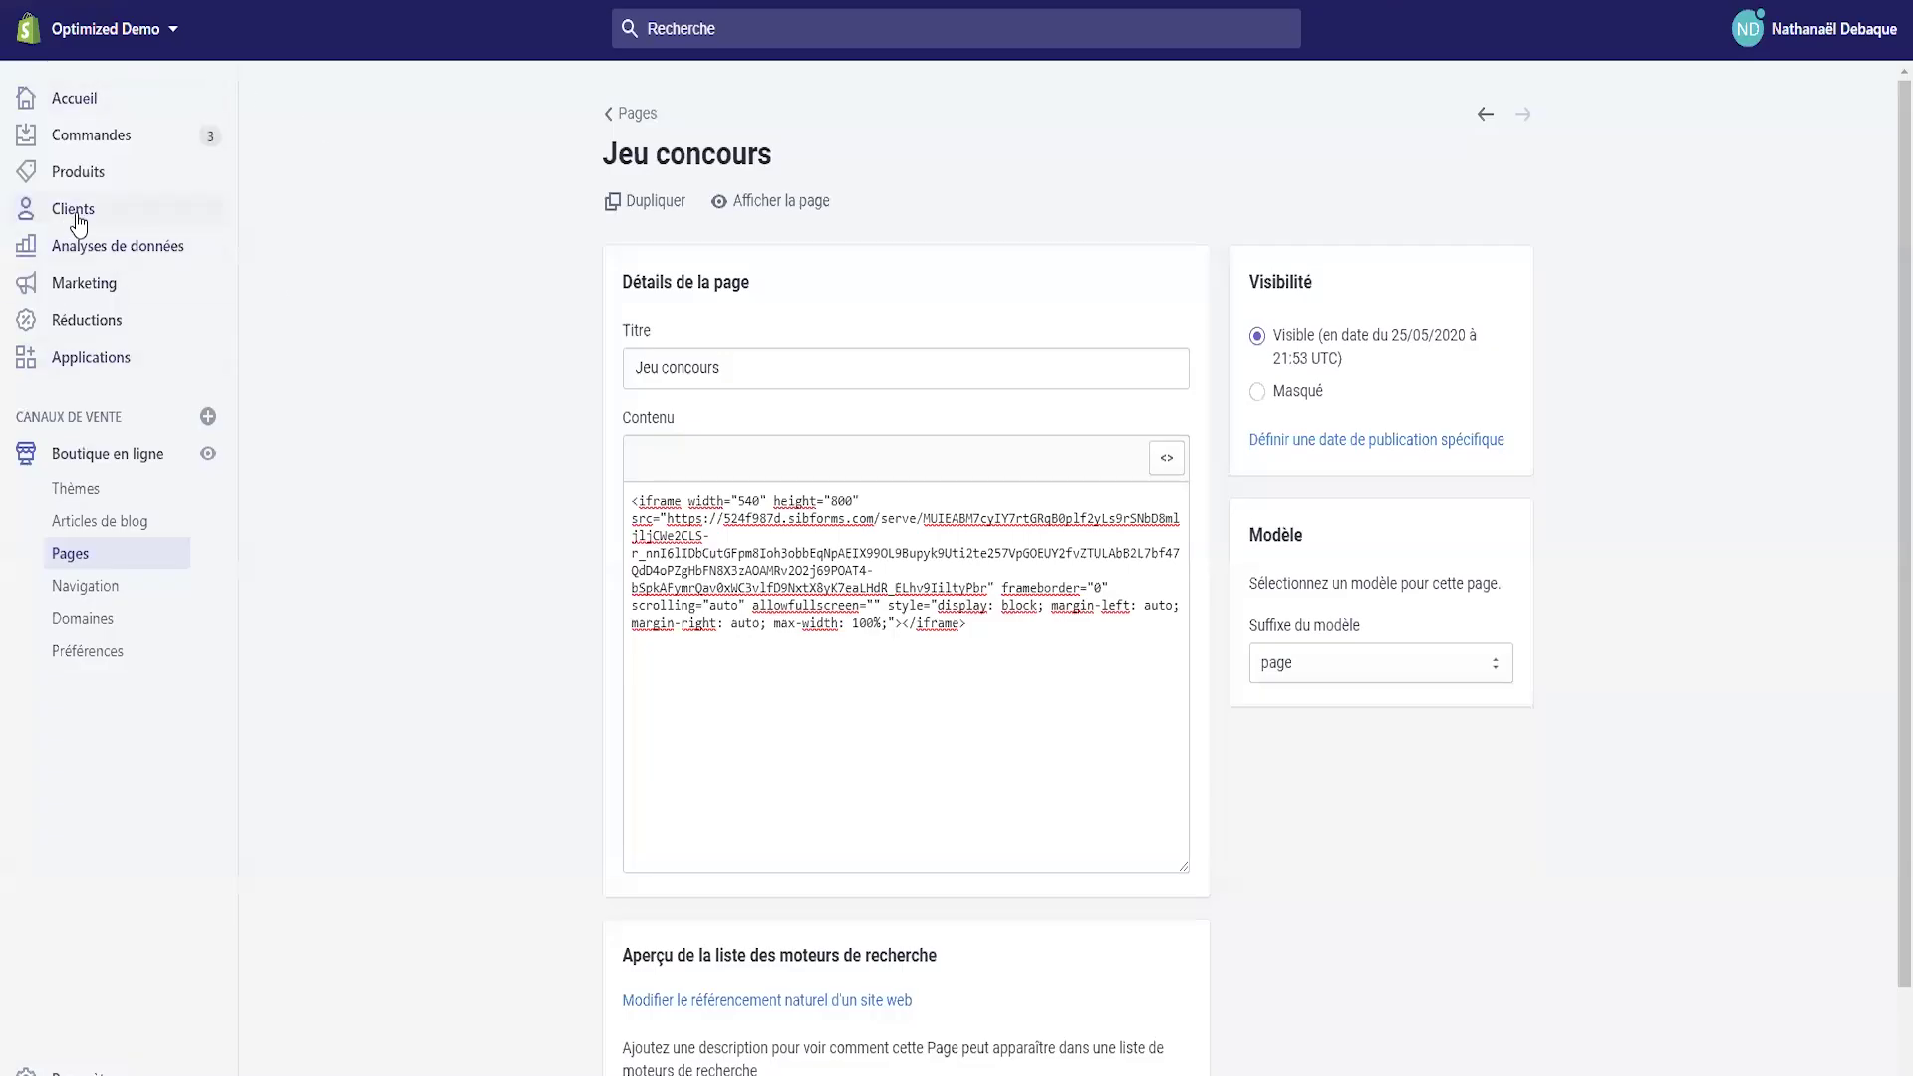
pyautogui.click(71, 221)
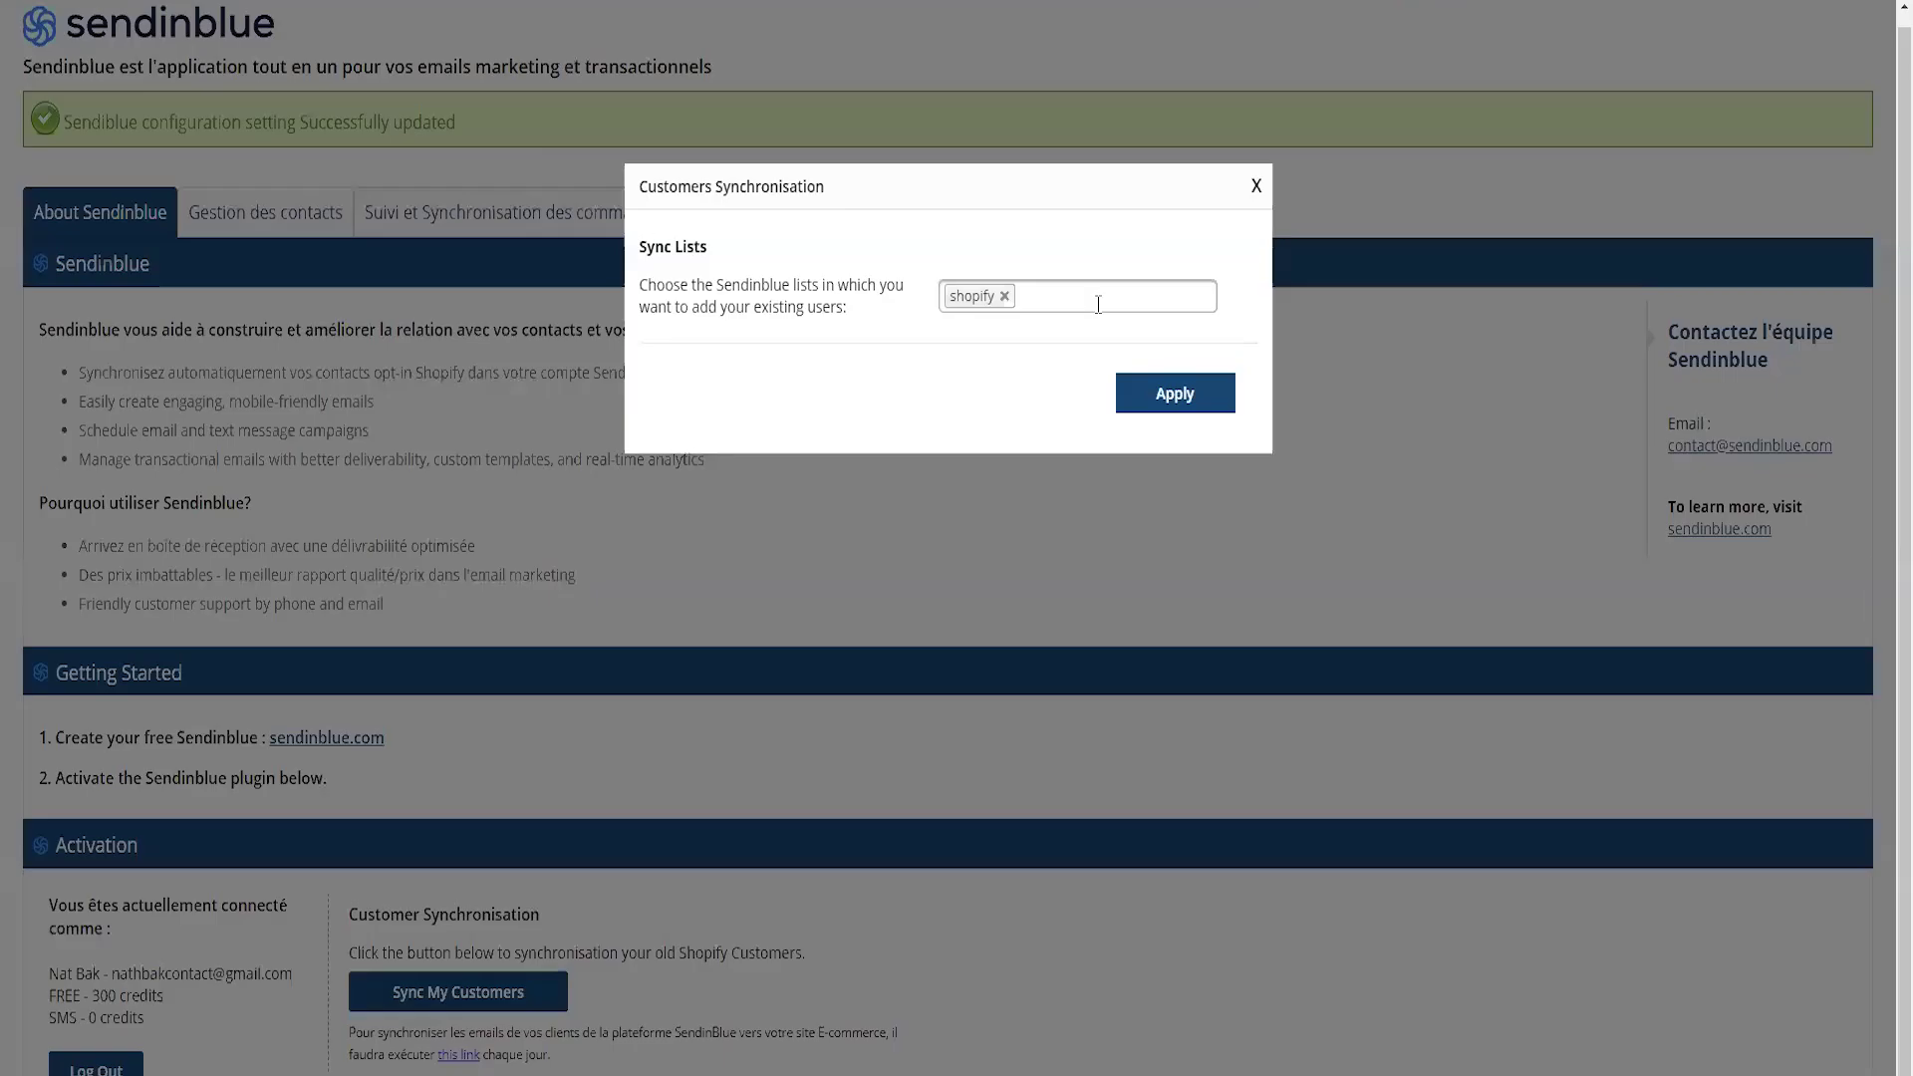
pyautogui.click(1102, 299)
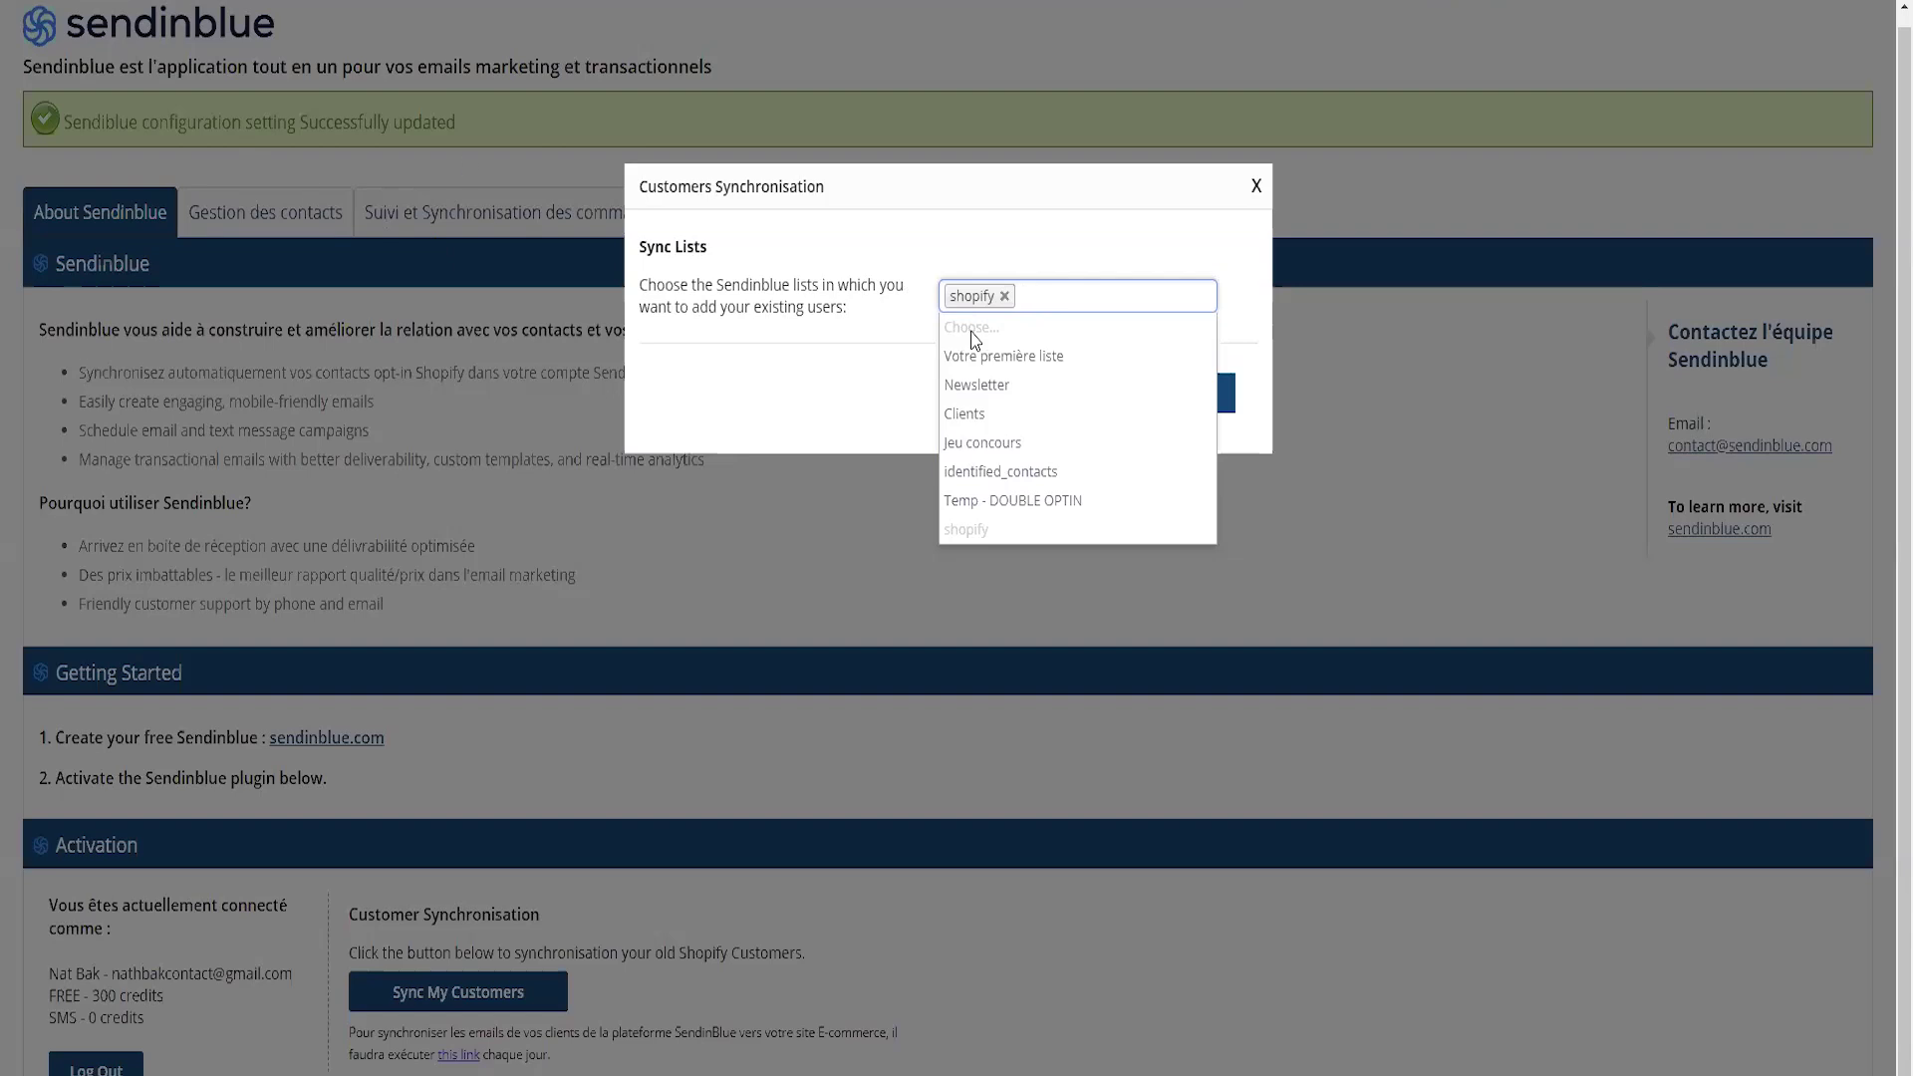
# - Apply Customers Synchronisation so existing Shopify customers are imported into the shopify list
pyautogui.click(867, 241)
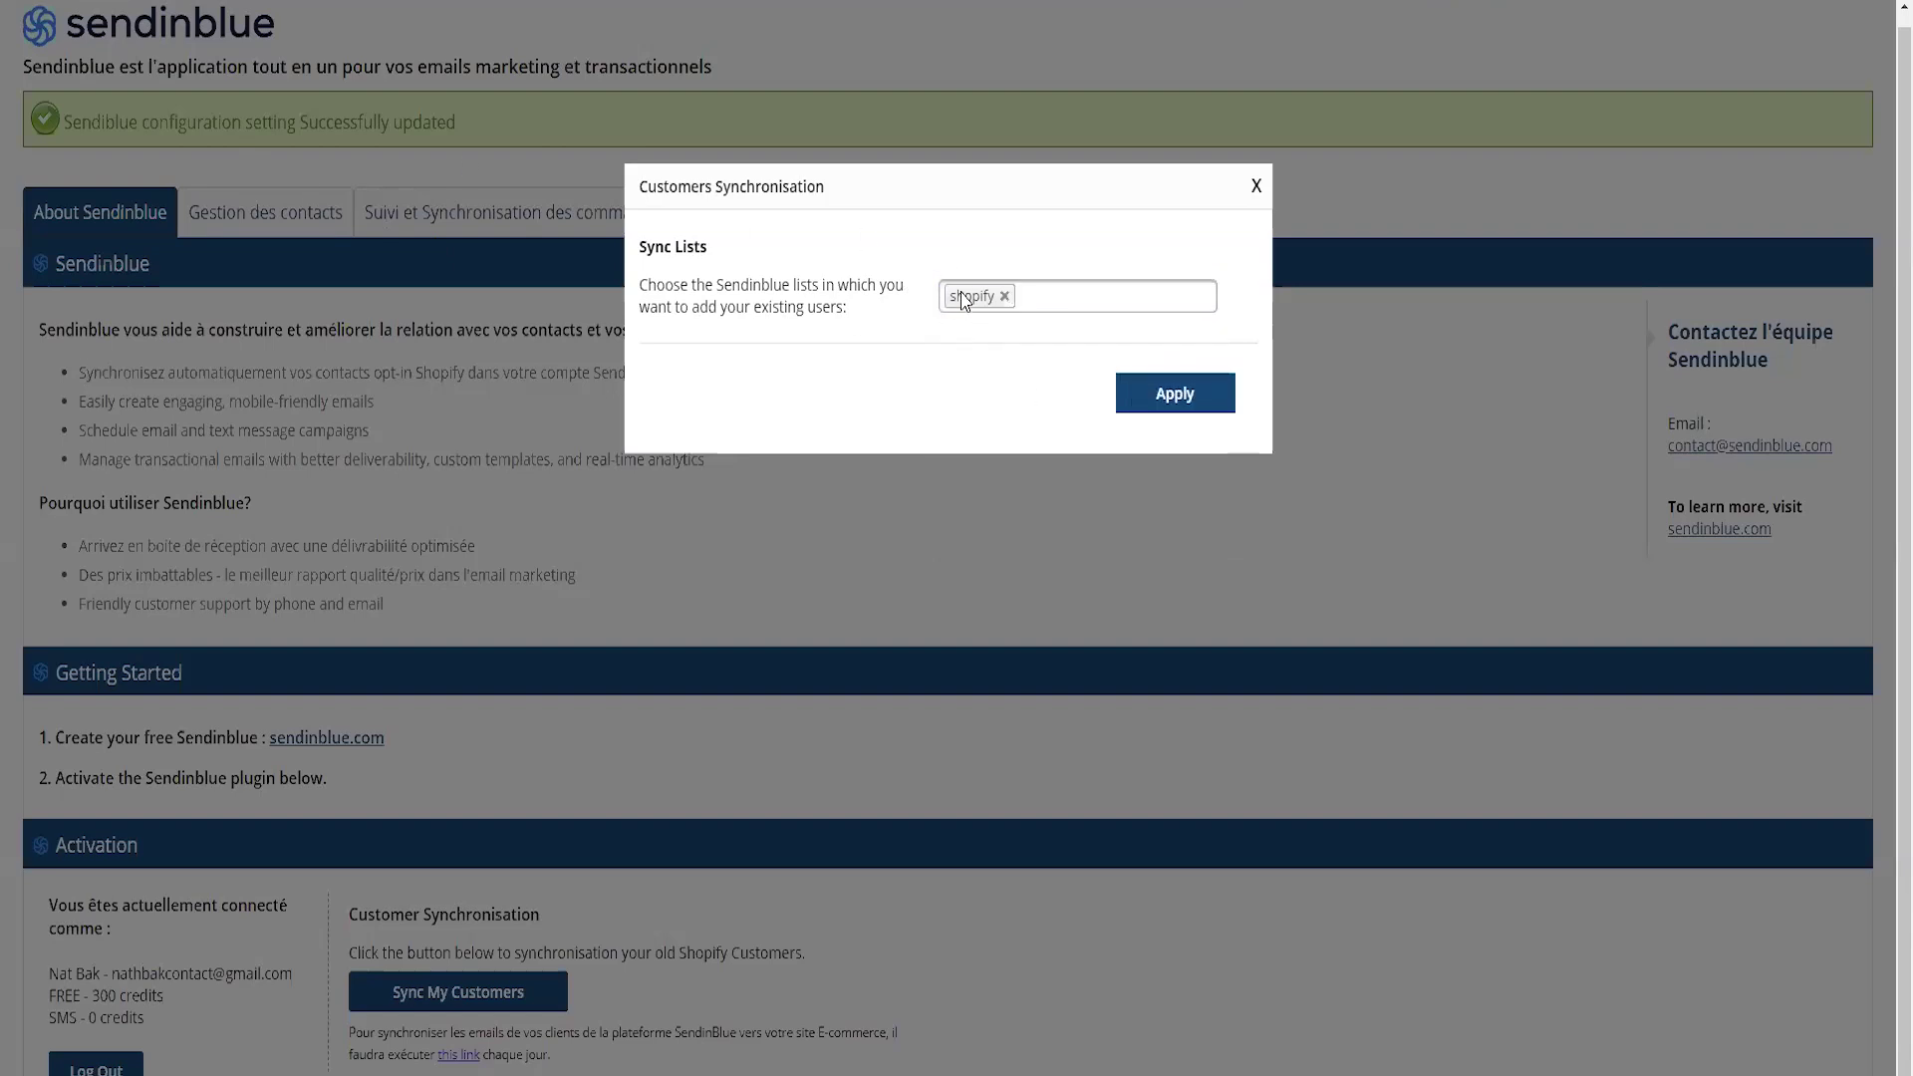
pyautogui.click(1172, 396)
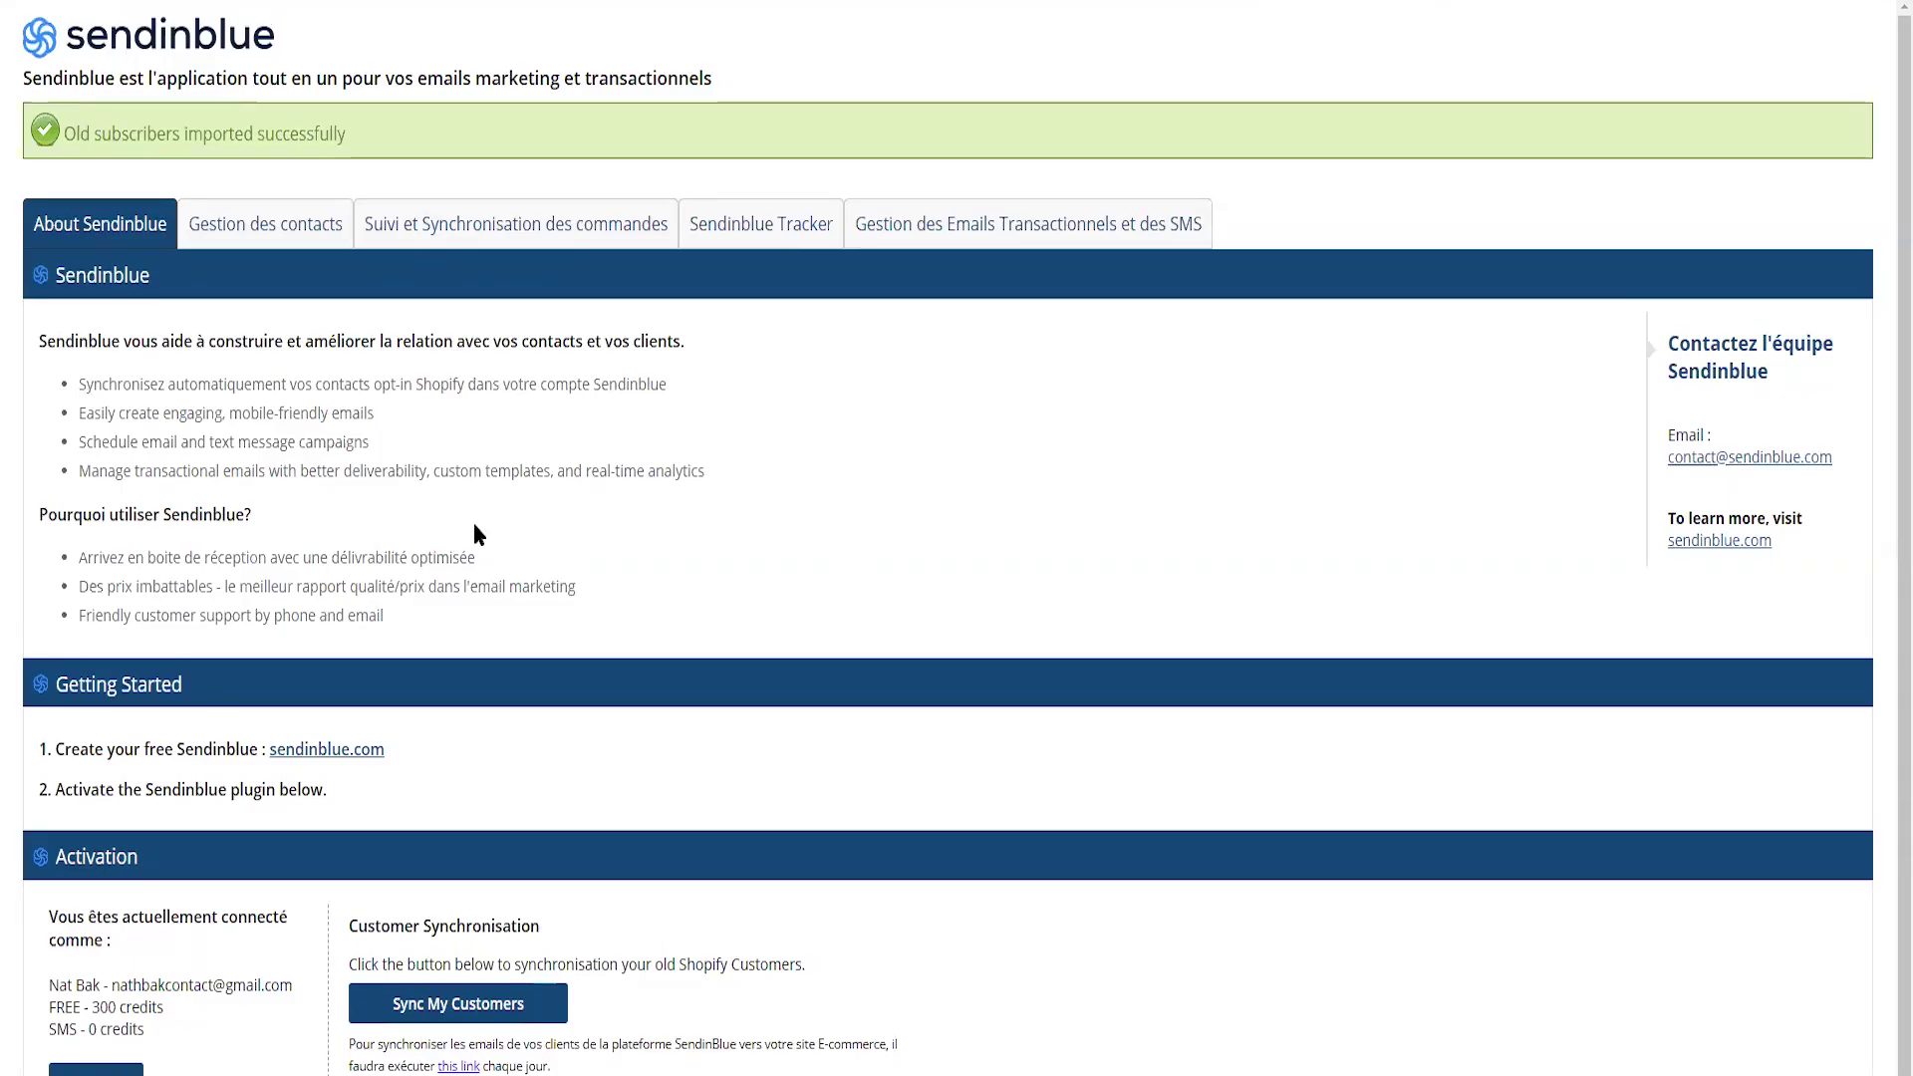
pyautogui.click(276, 232)
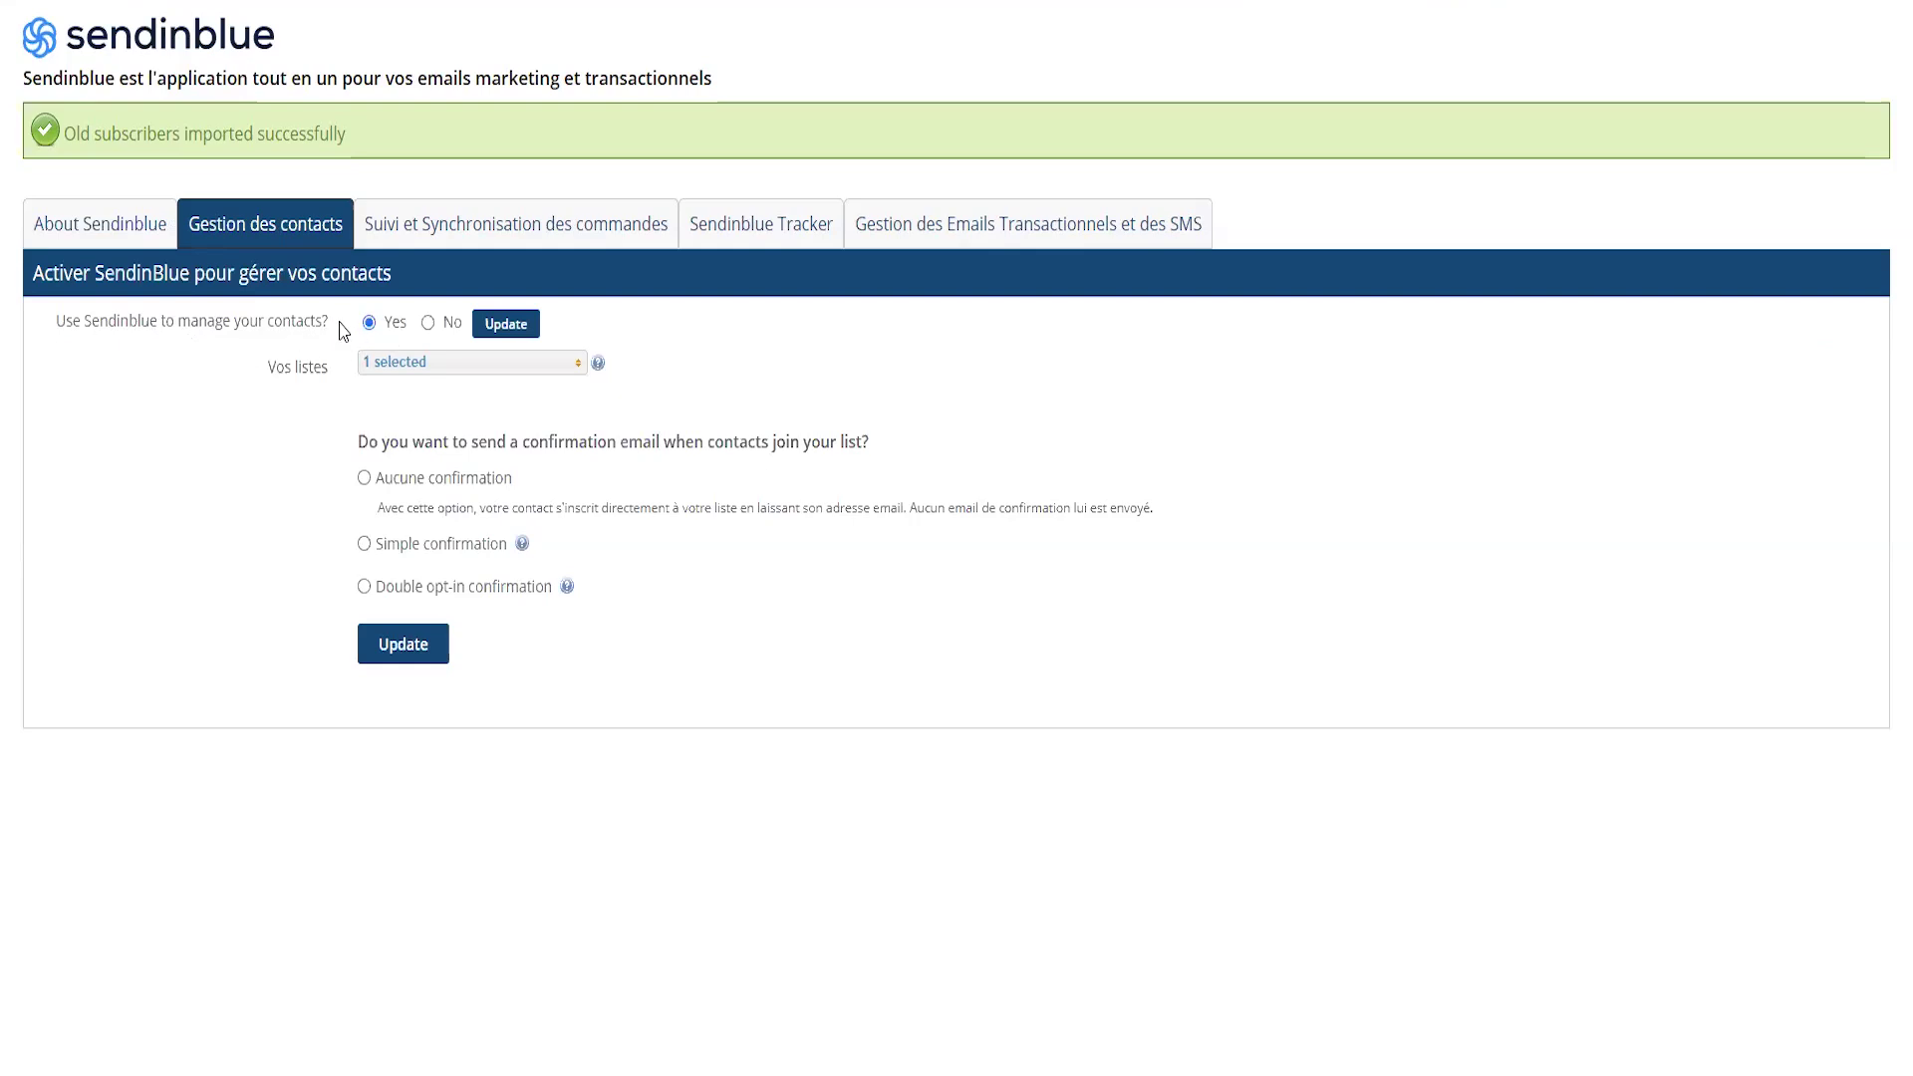
# - Keep shopify checked under Vos listes and check the storefront newsletter signup field
pyautogui.click(443, 363)
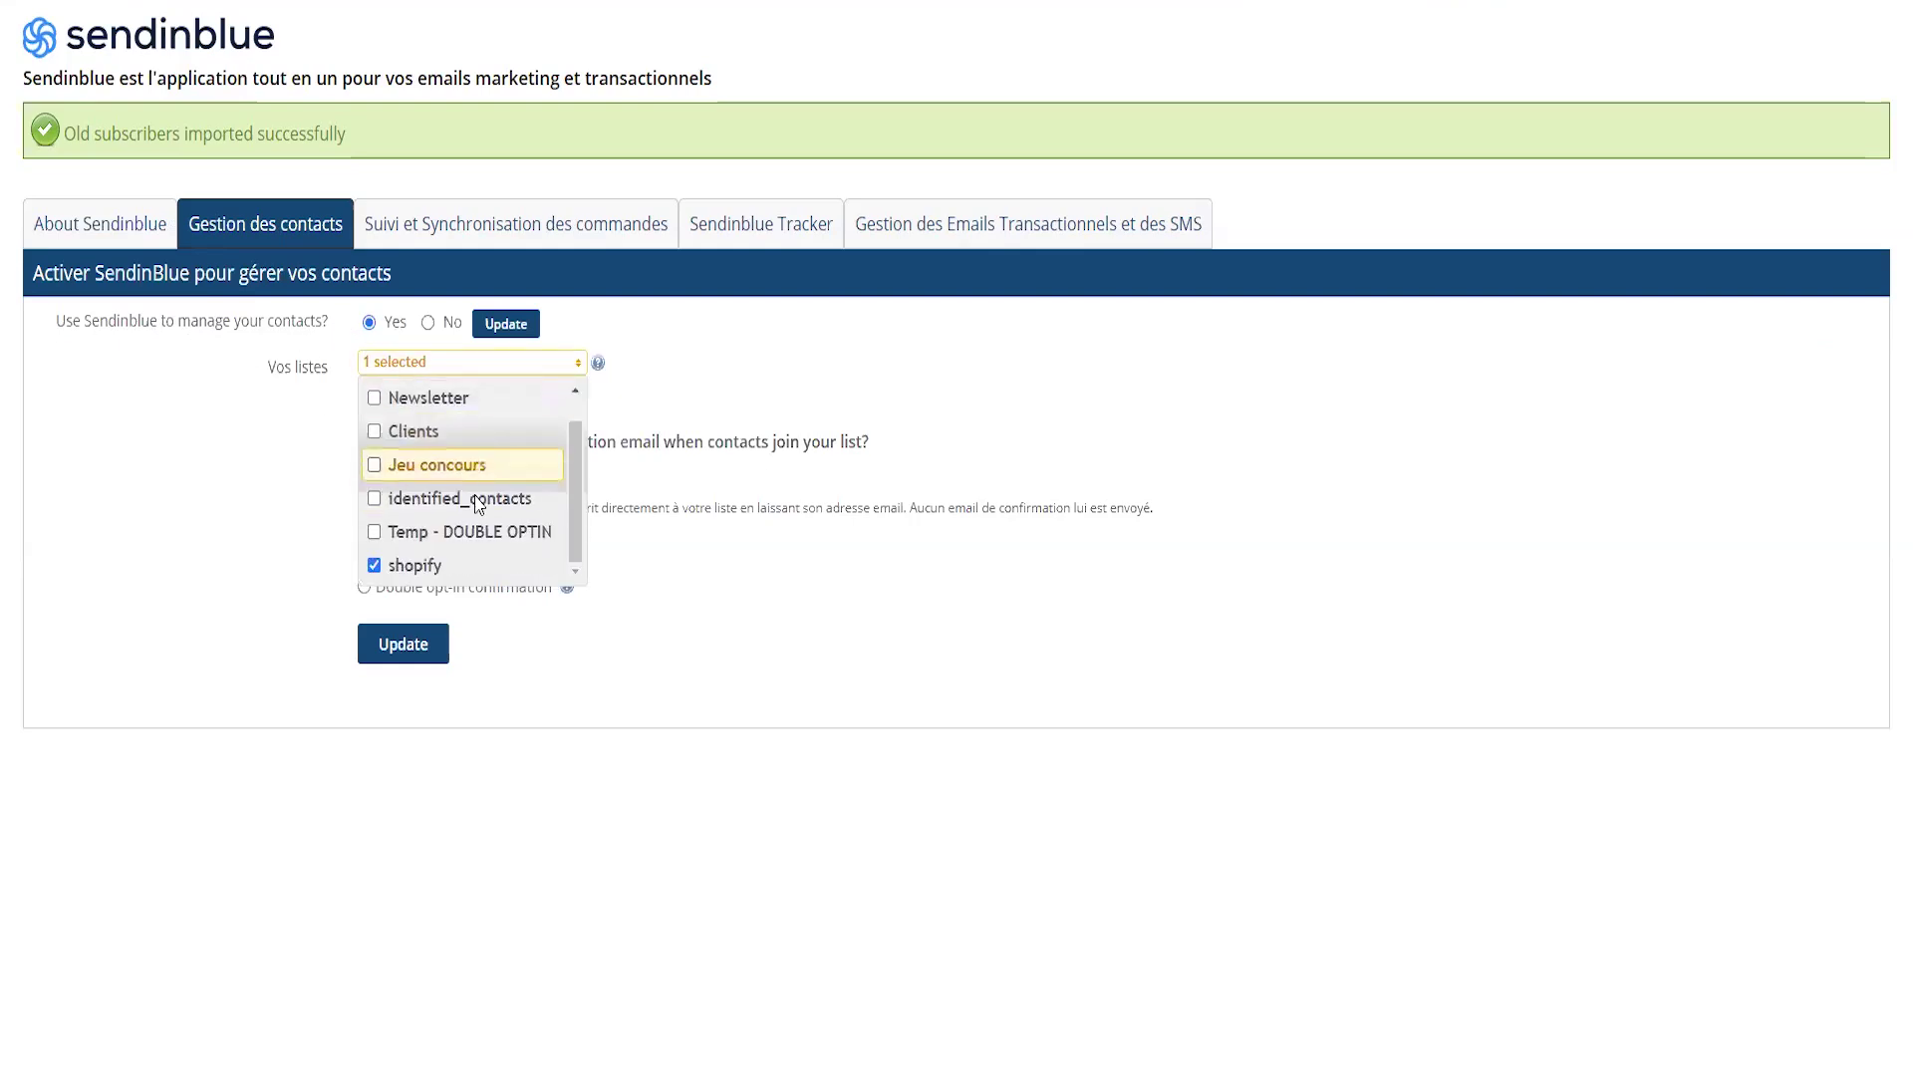
pyautogui.scroll(1, 478, 489)
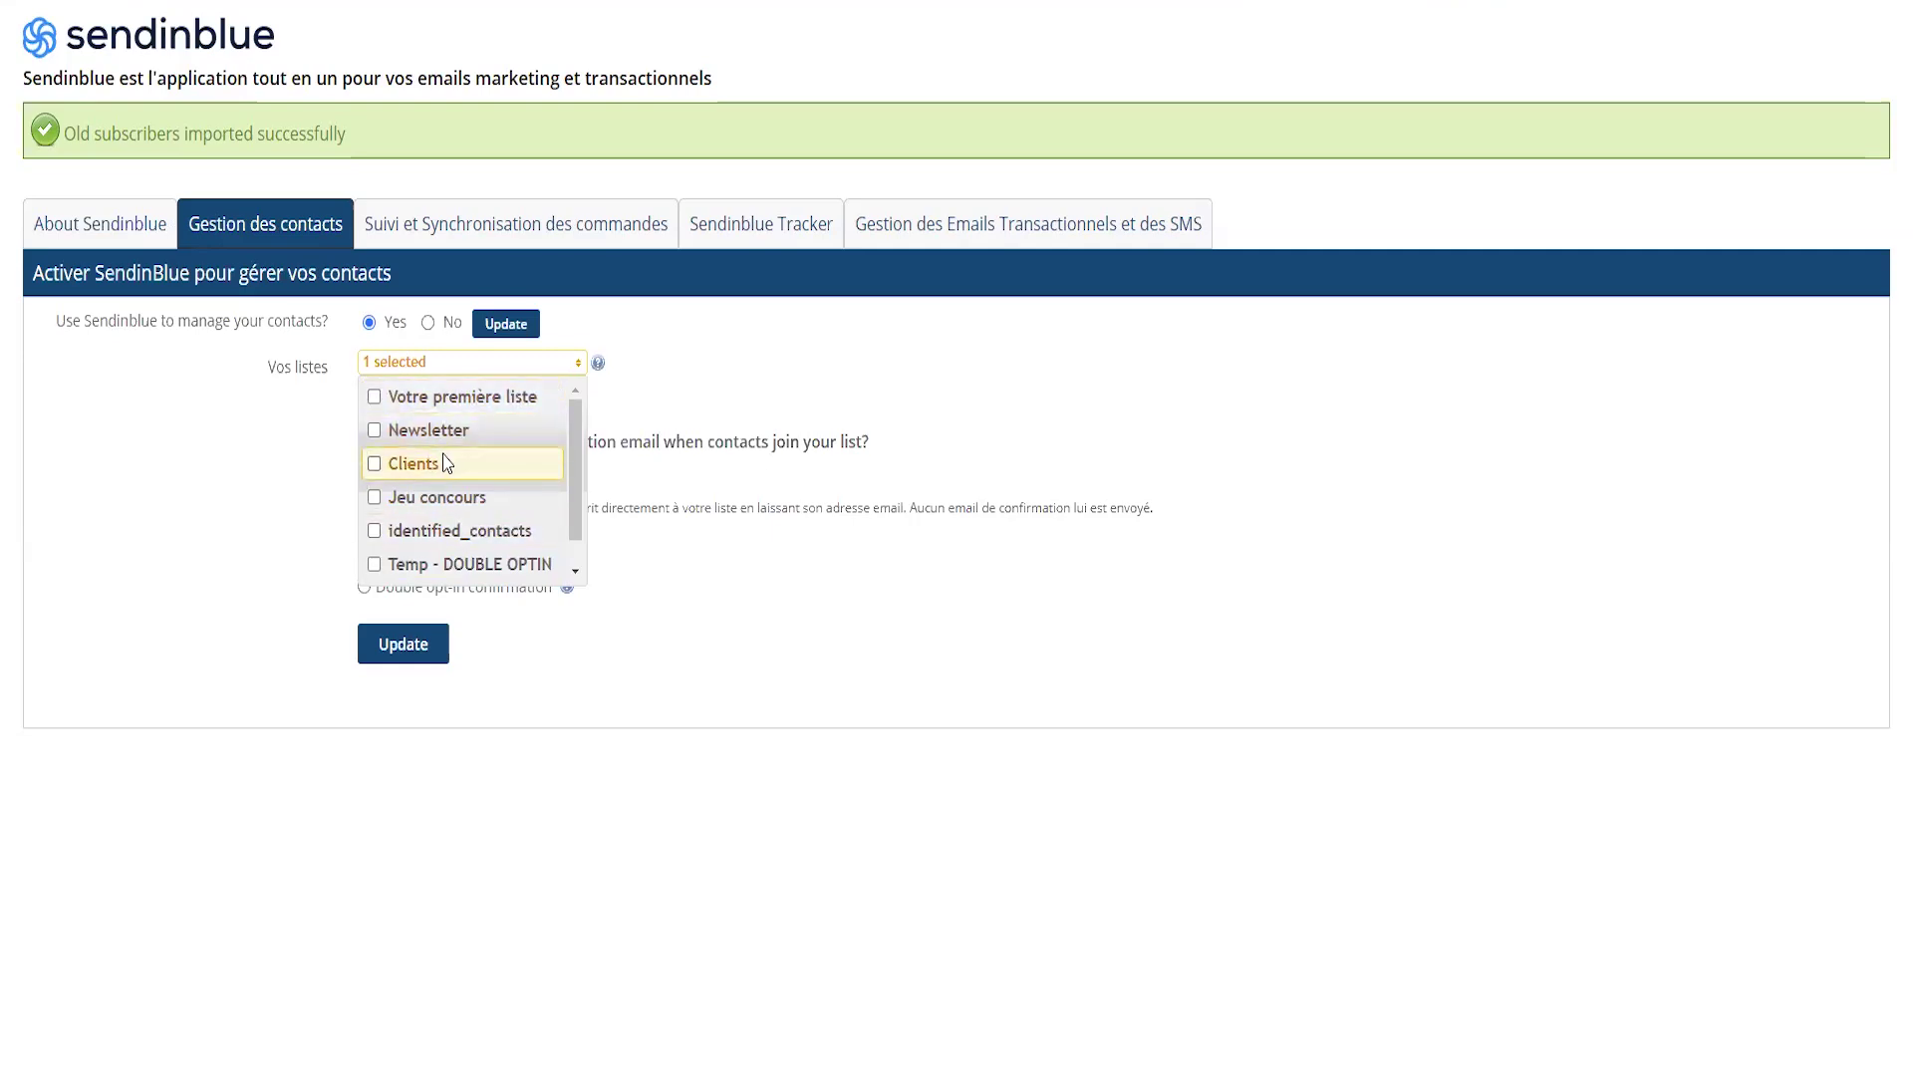
pyautogui.click(561, 370)
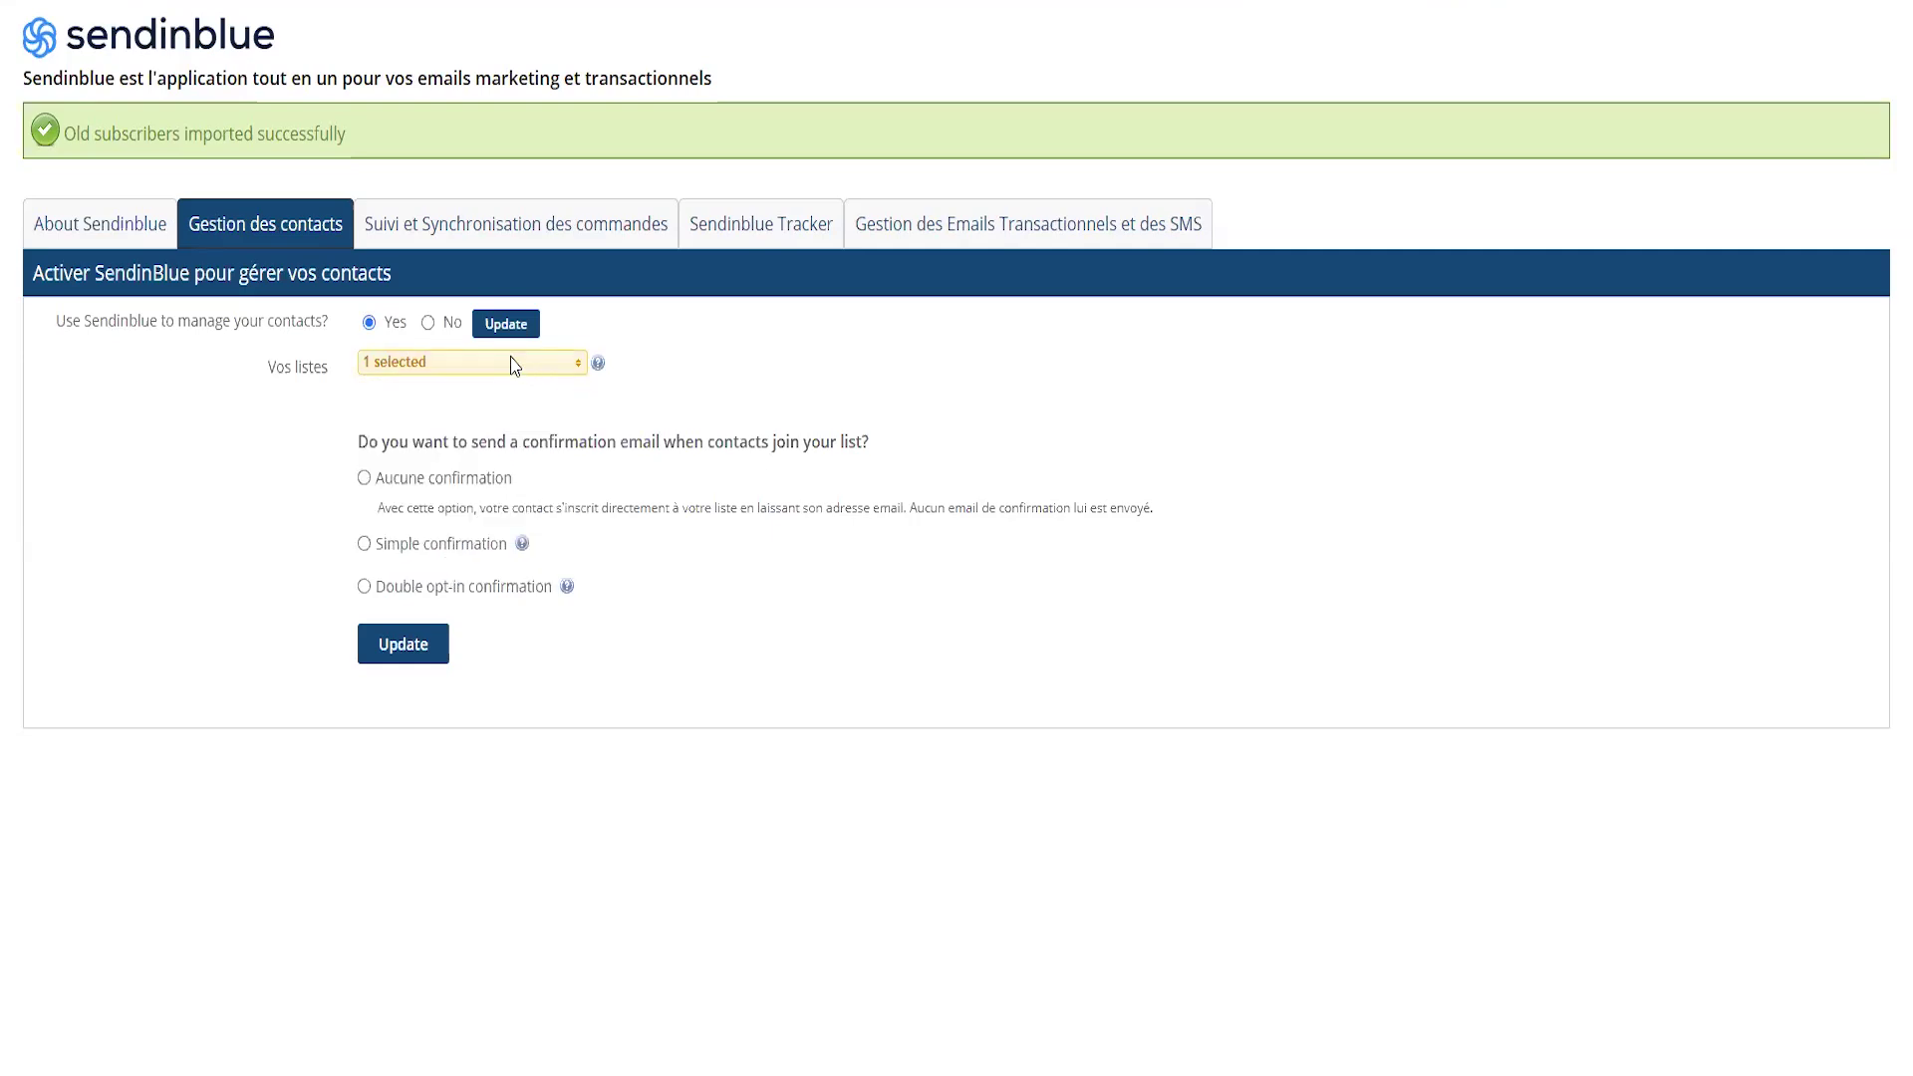
pyautogui.click(516, 367)
pyautogui.scroll(-1, 509, 438)
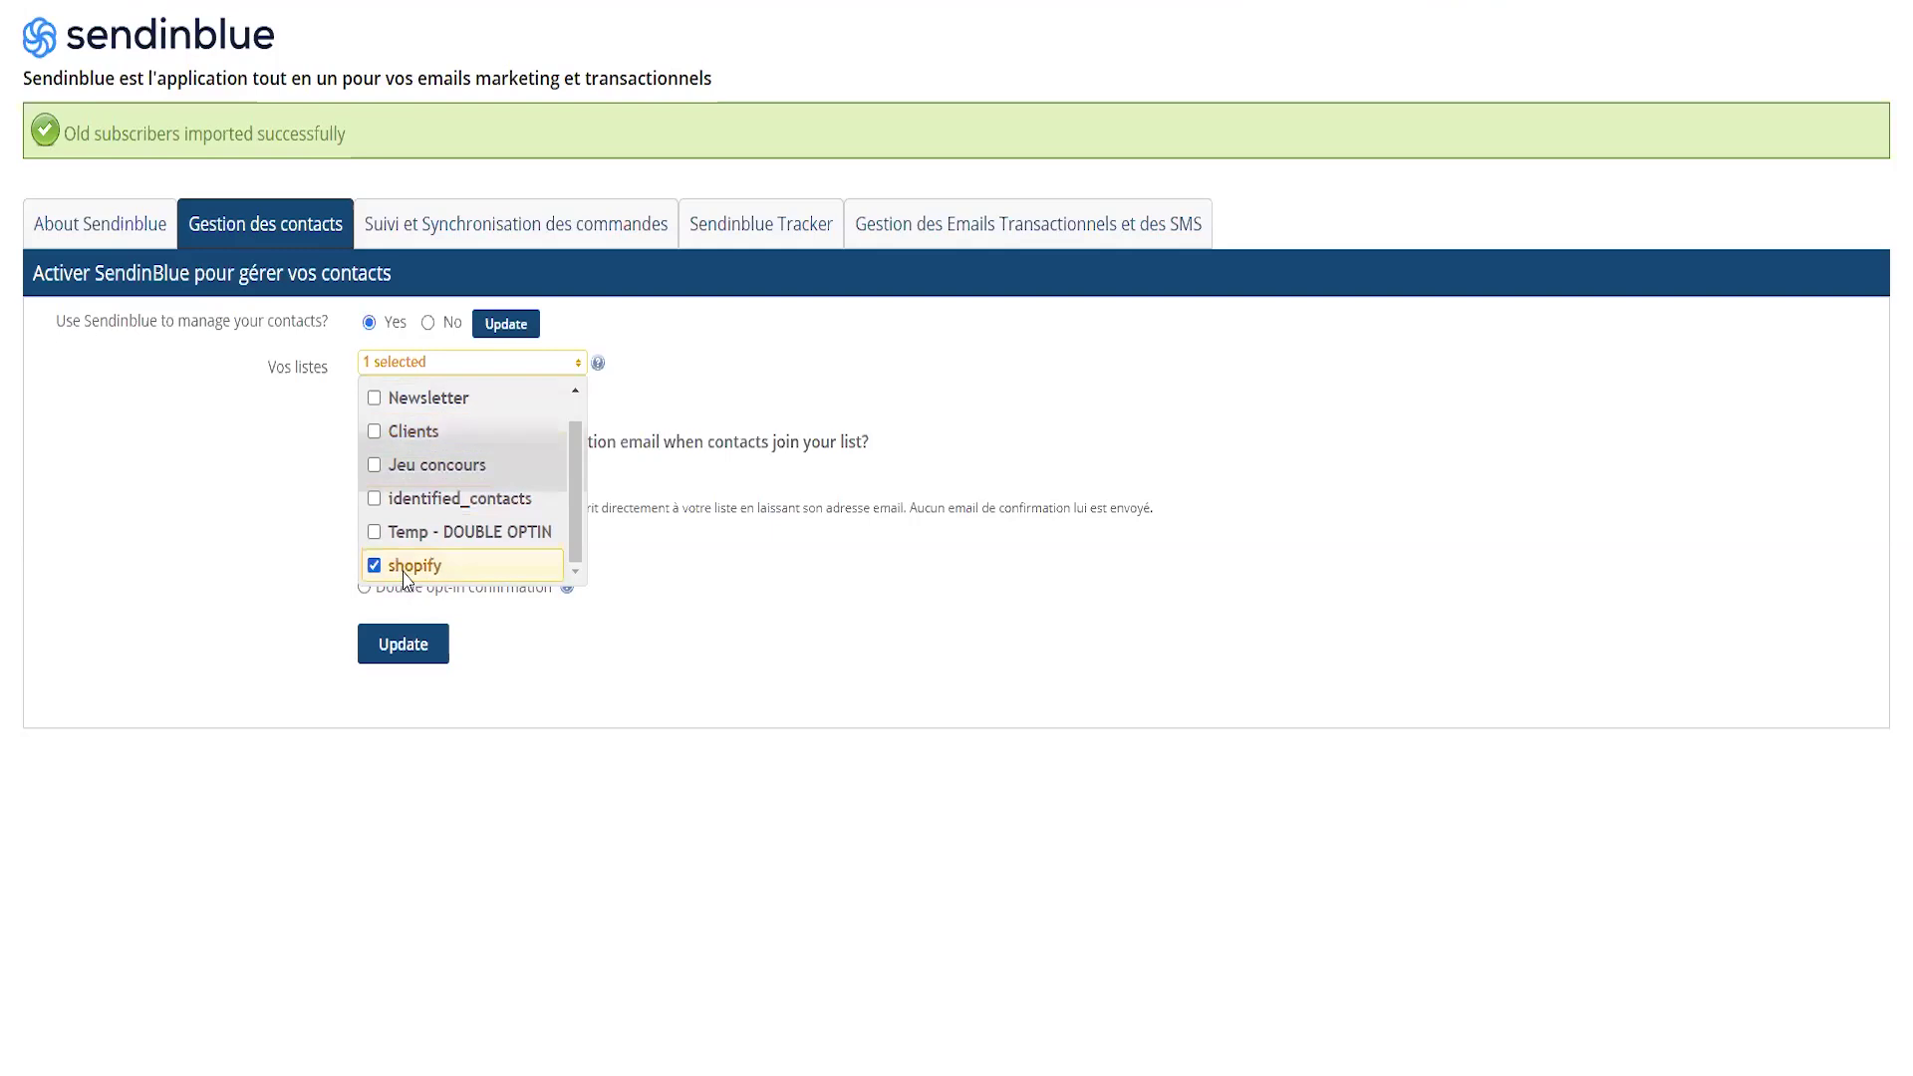
pyautogui.click(643, 372)
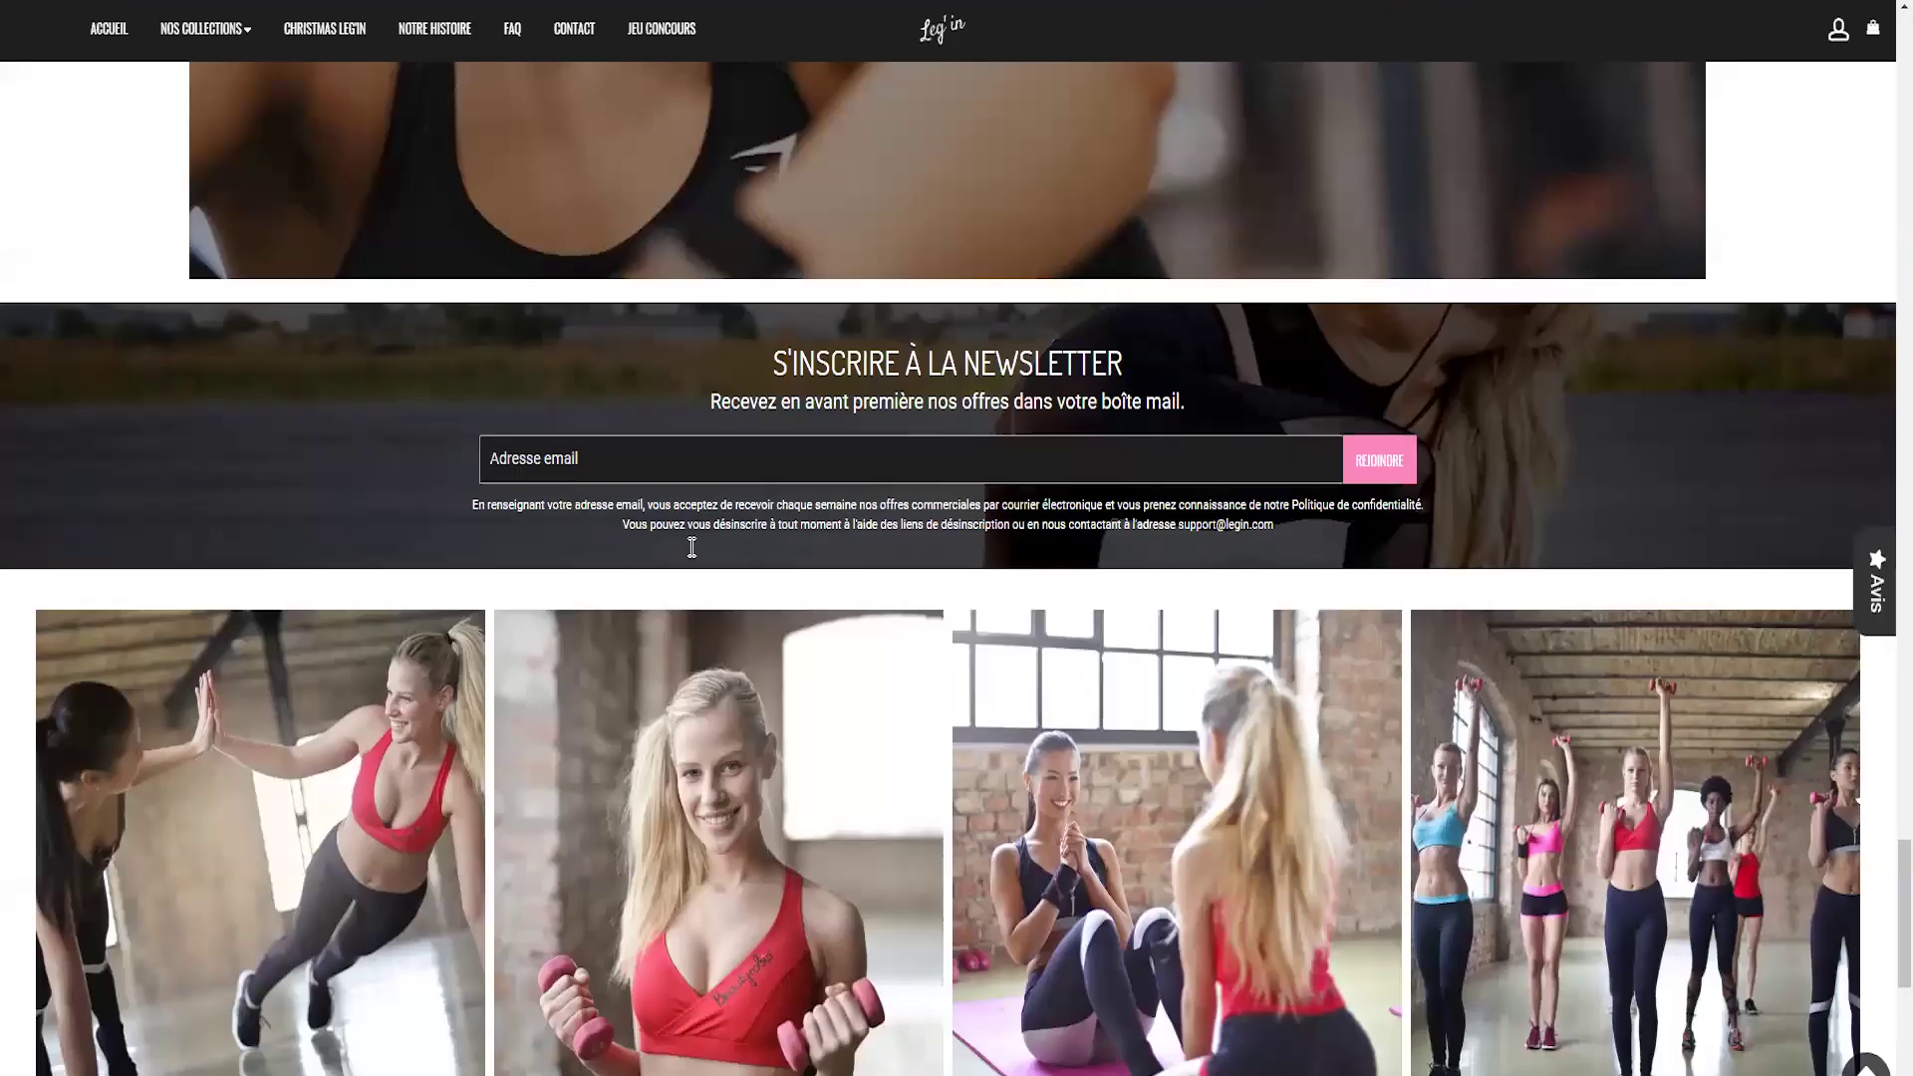
pyautogui.click(577, 450)
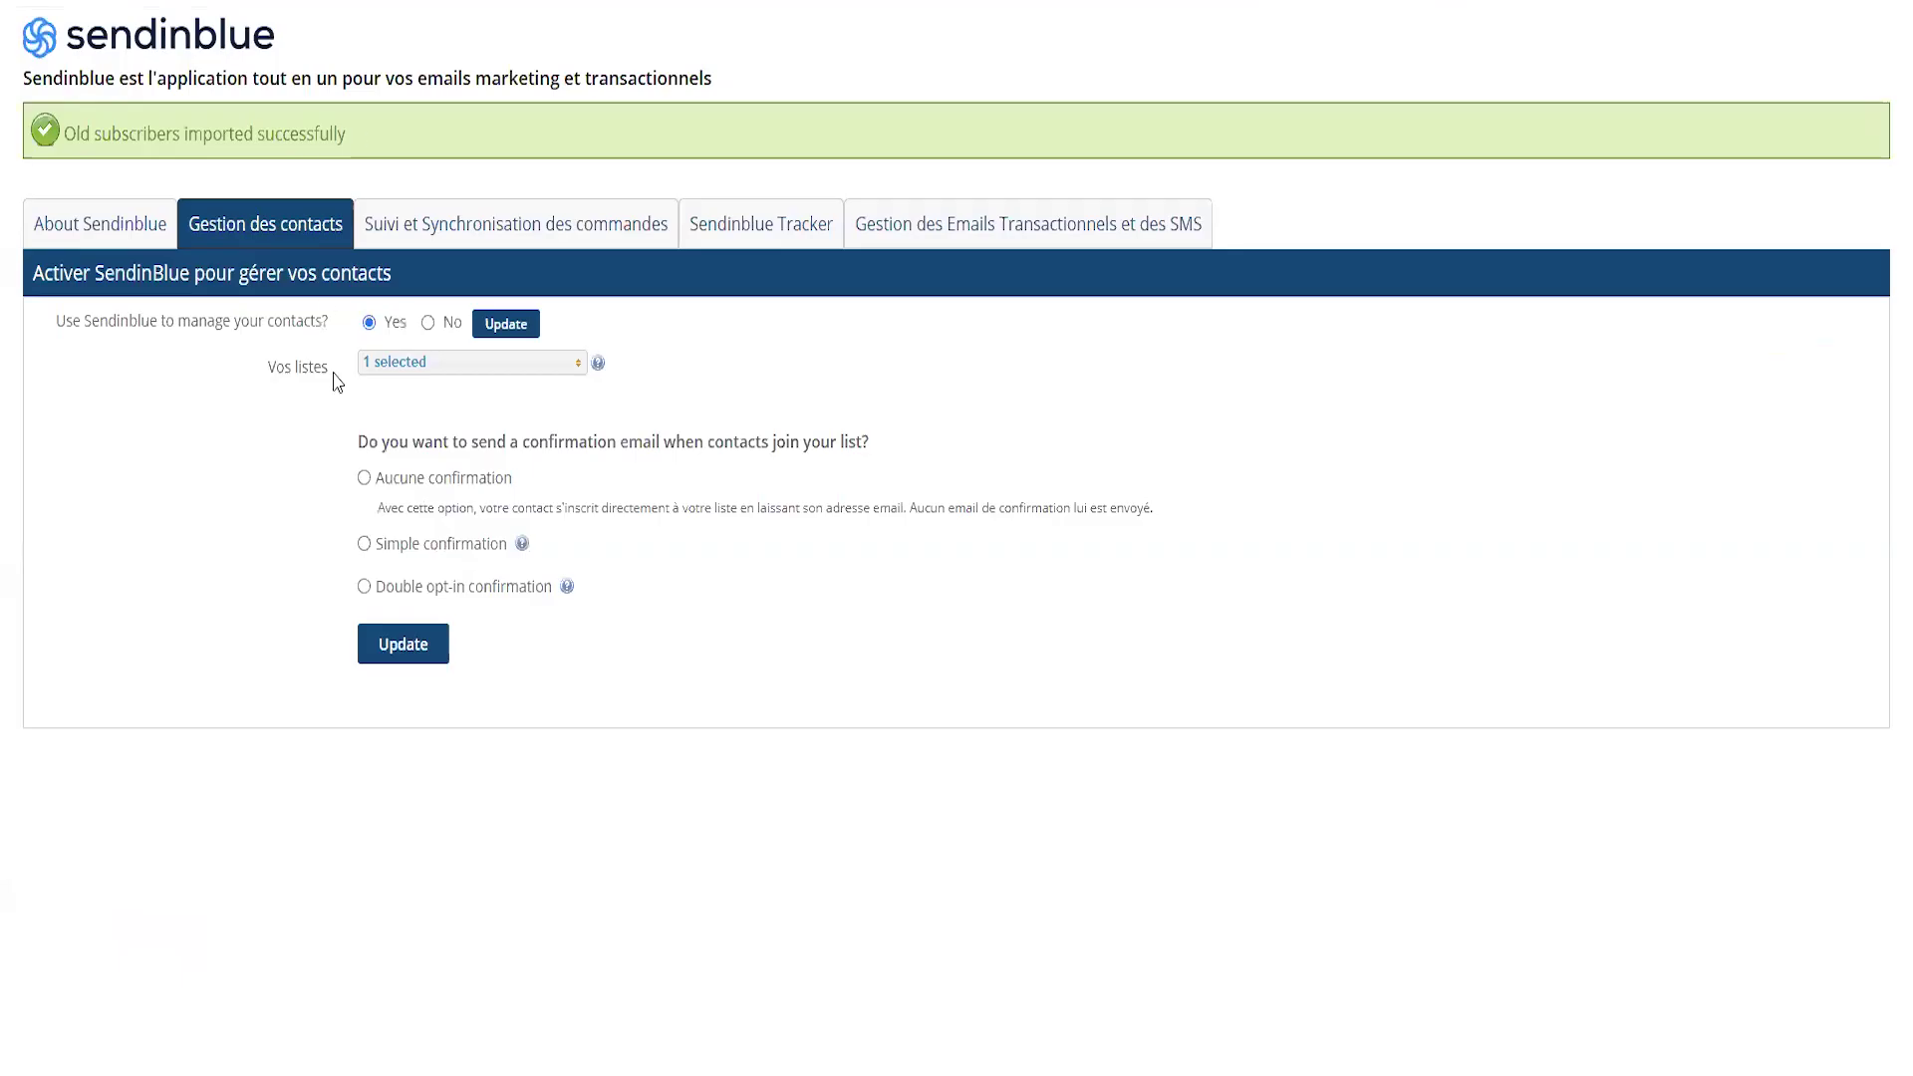
pyautogui.click(409, 364)
pyautogui.scroll(-1, 411, 558)
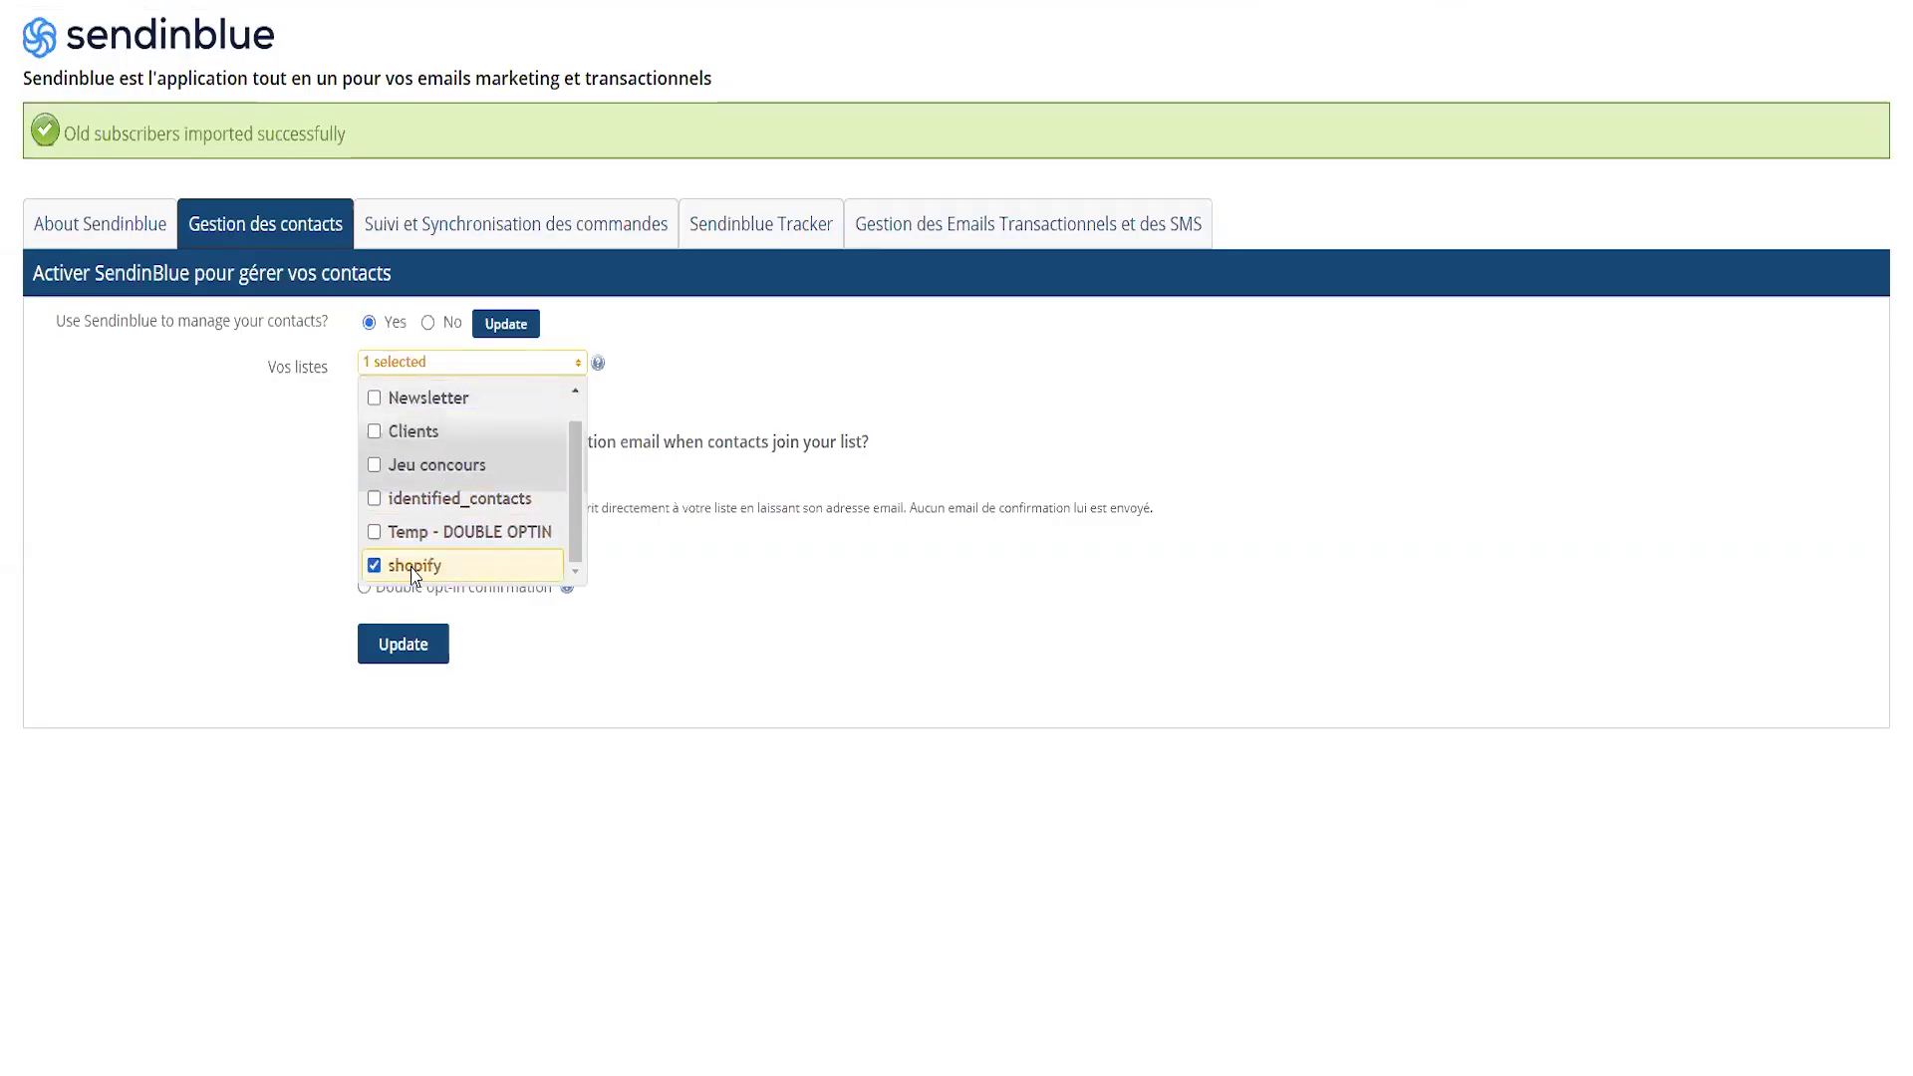
pyautogui.click(751, 354)
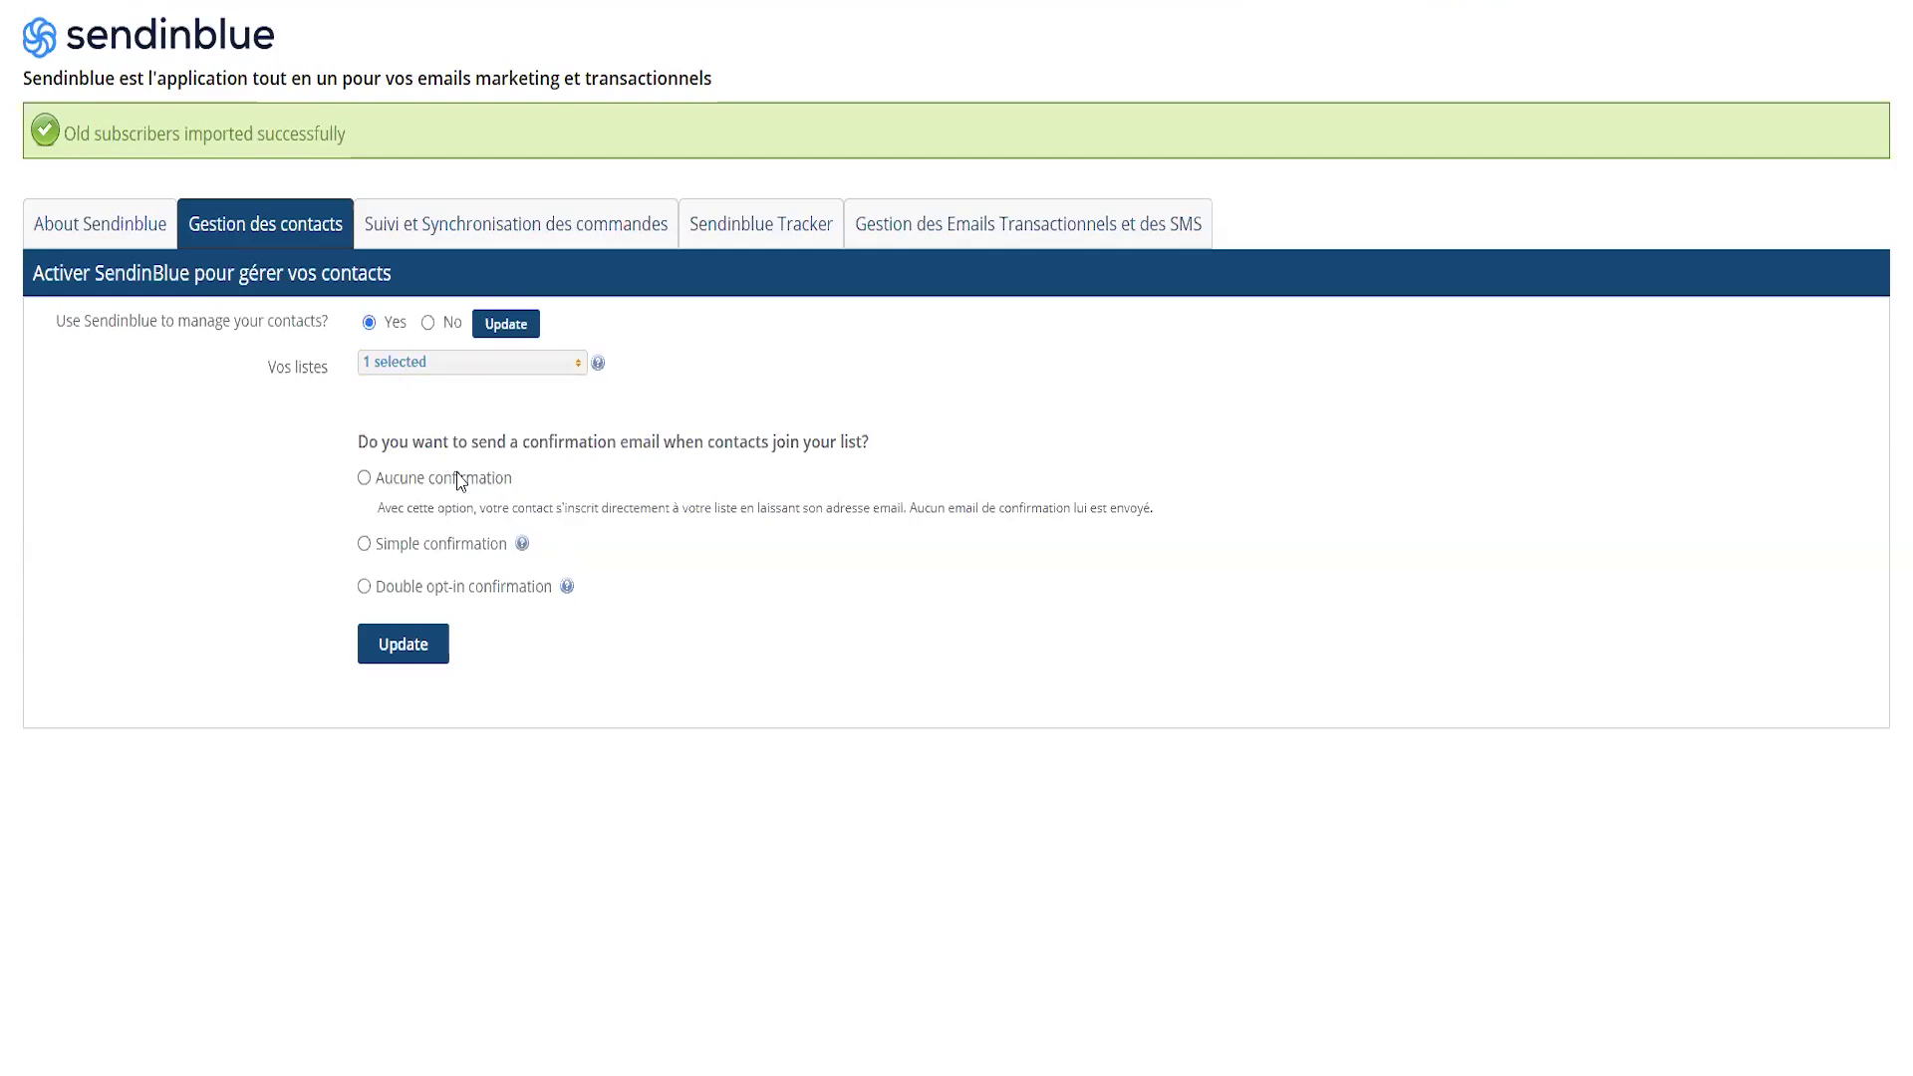
# - Choose Aucune confirmation for new contacts and save the settings with Update
pyautogui.click(363, 479)
pyautogui.click(406, 648)
pyautogui.click(496, 227)
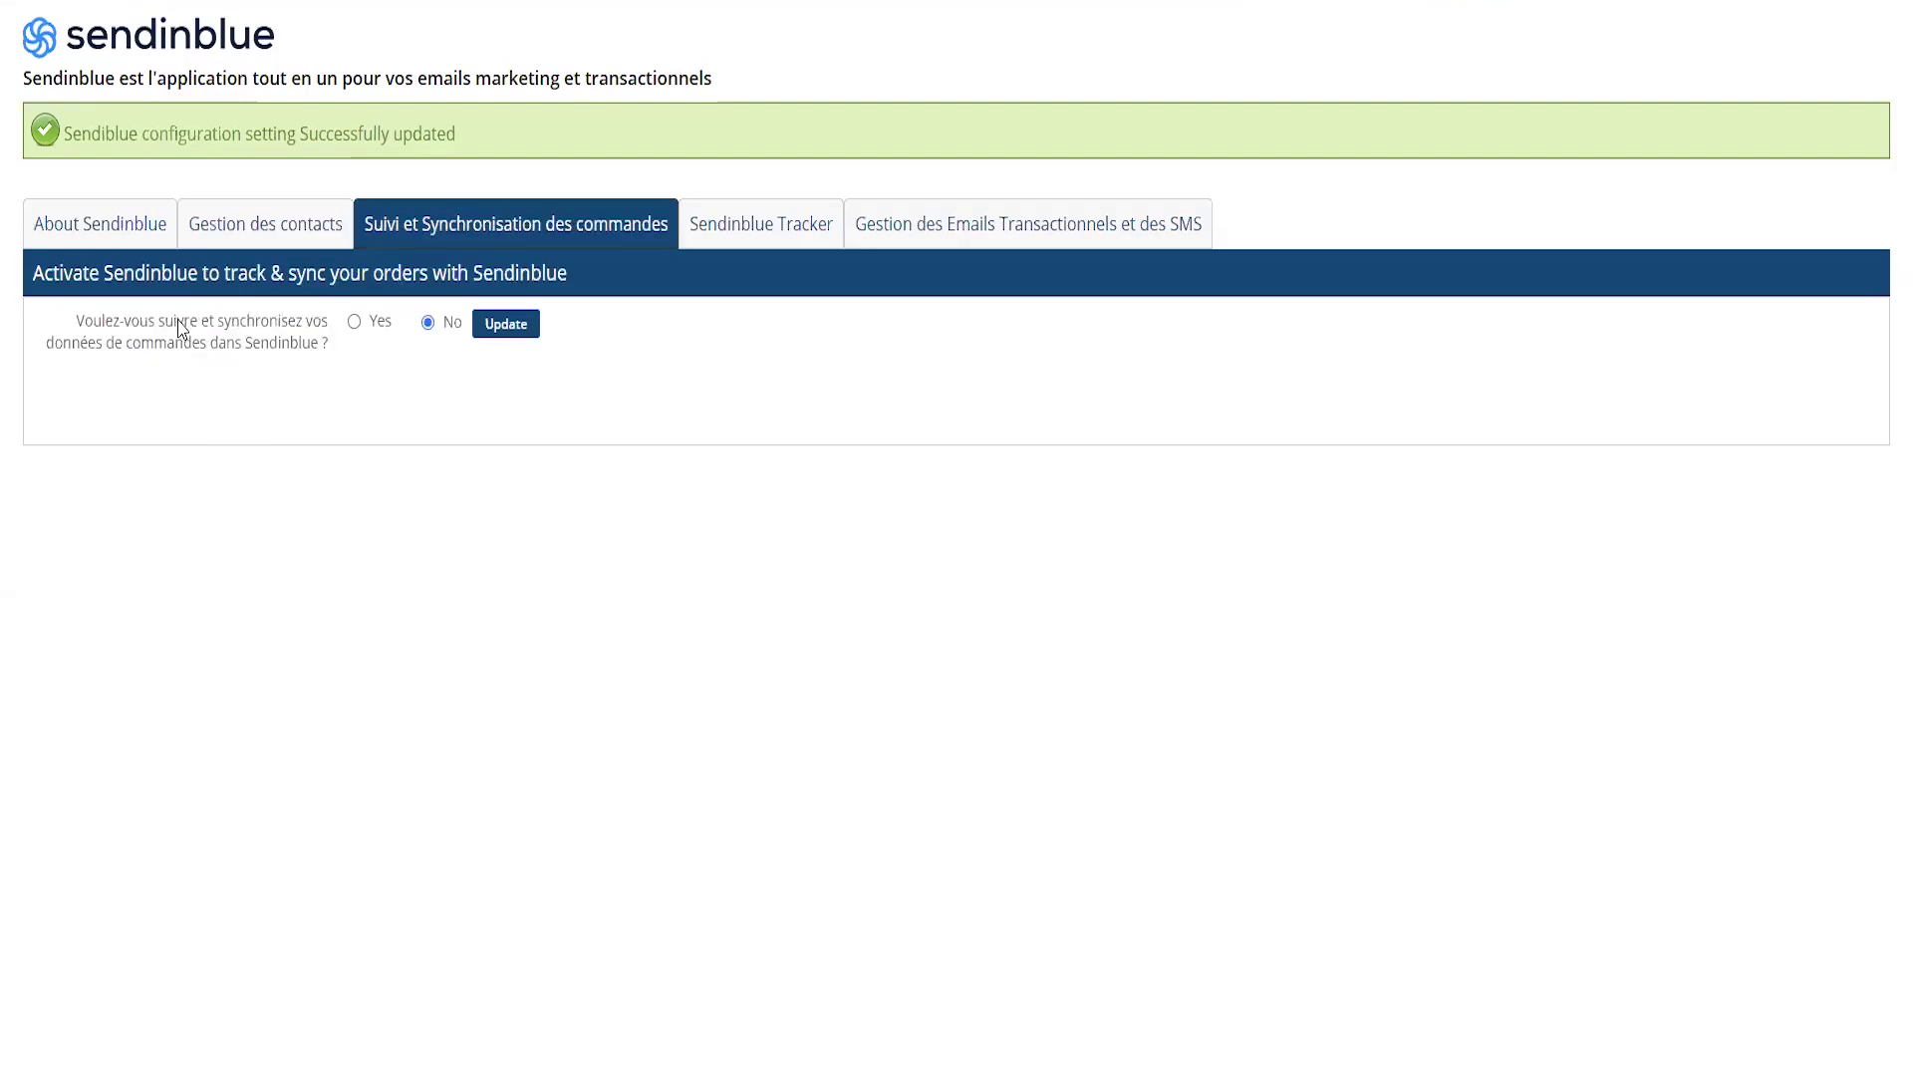
# - Turn on order tracking and sync, then install the Sendinblue Tracker, saving each setting
pyautogui.click(354, 322)
pyautogui.click(504, 327)
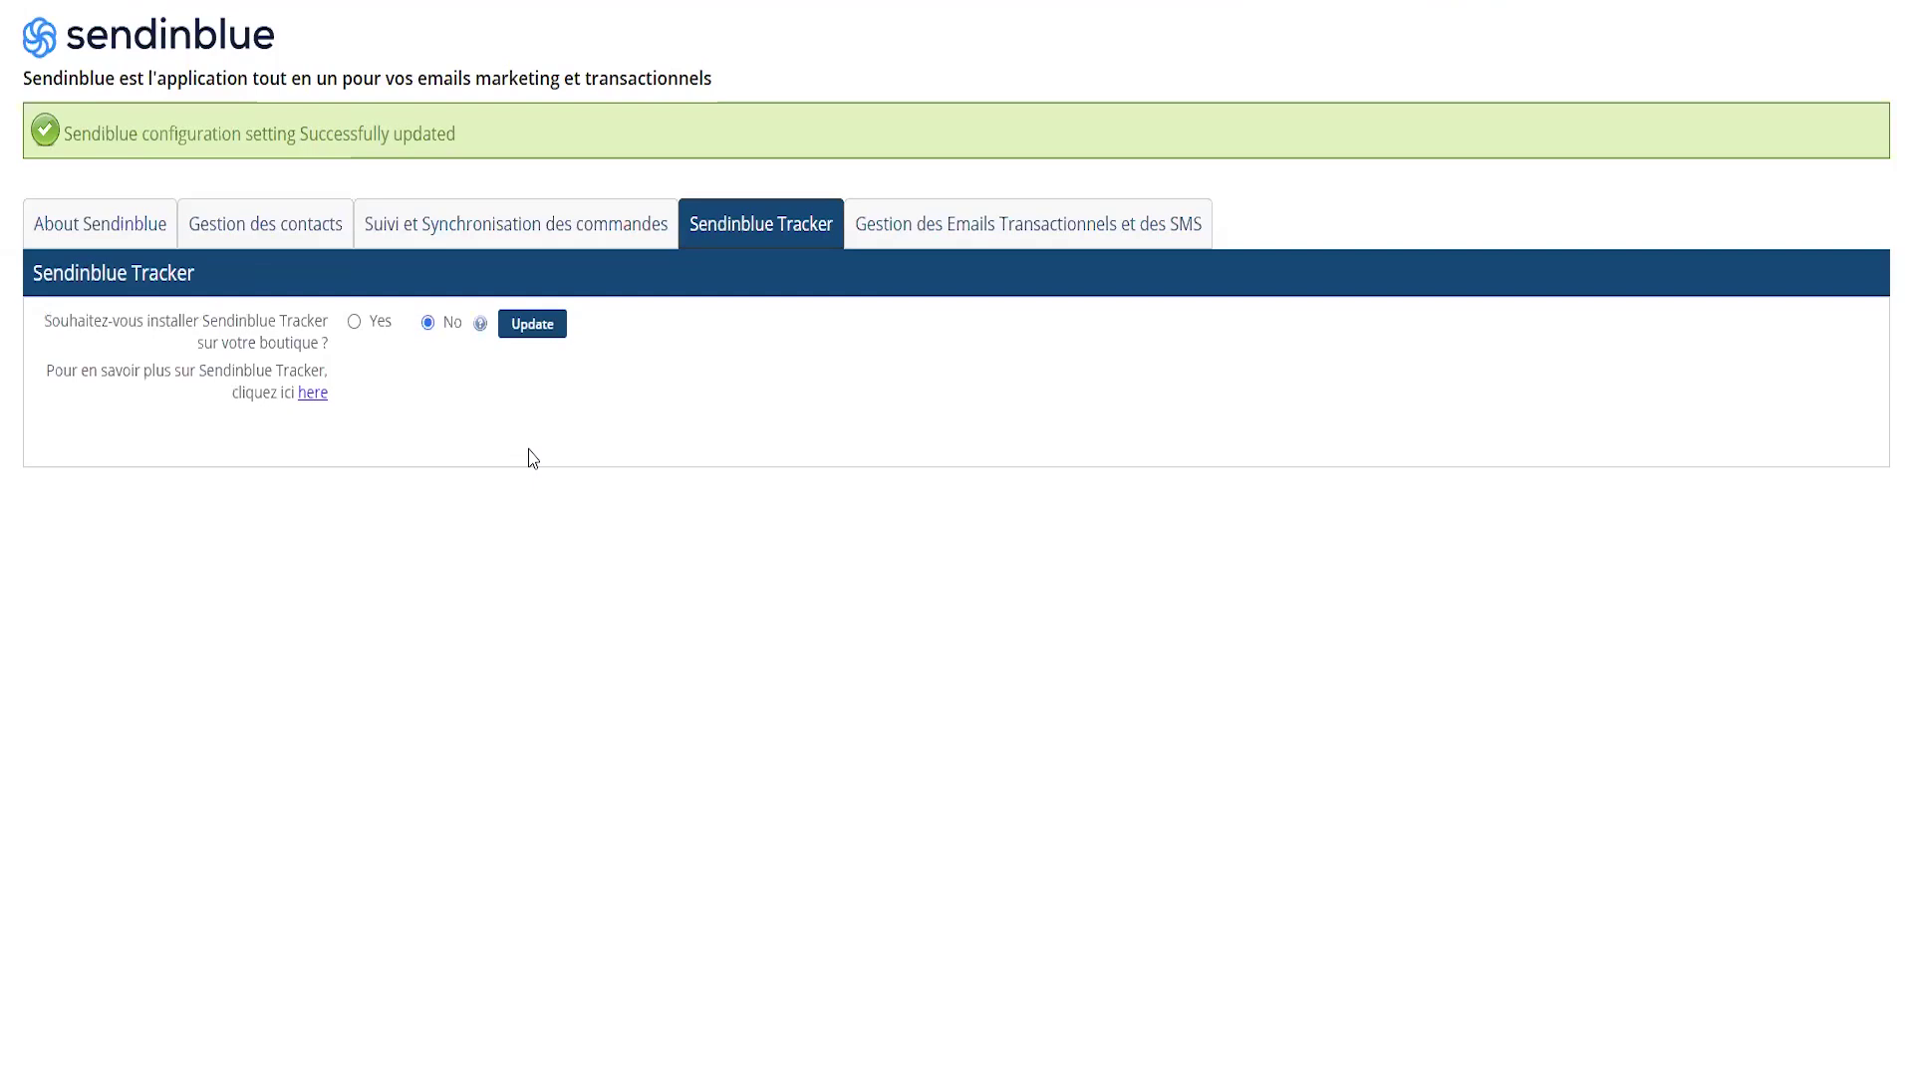
pyautogui.click(354, 320)
pyautogui.click(539, 331)
# - Set Activate Sendinblue SMTP to Yes for transactional emails and save it
pyautogui.click(1029, 235)
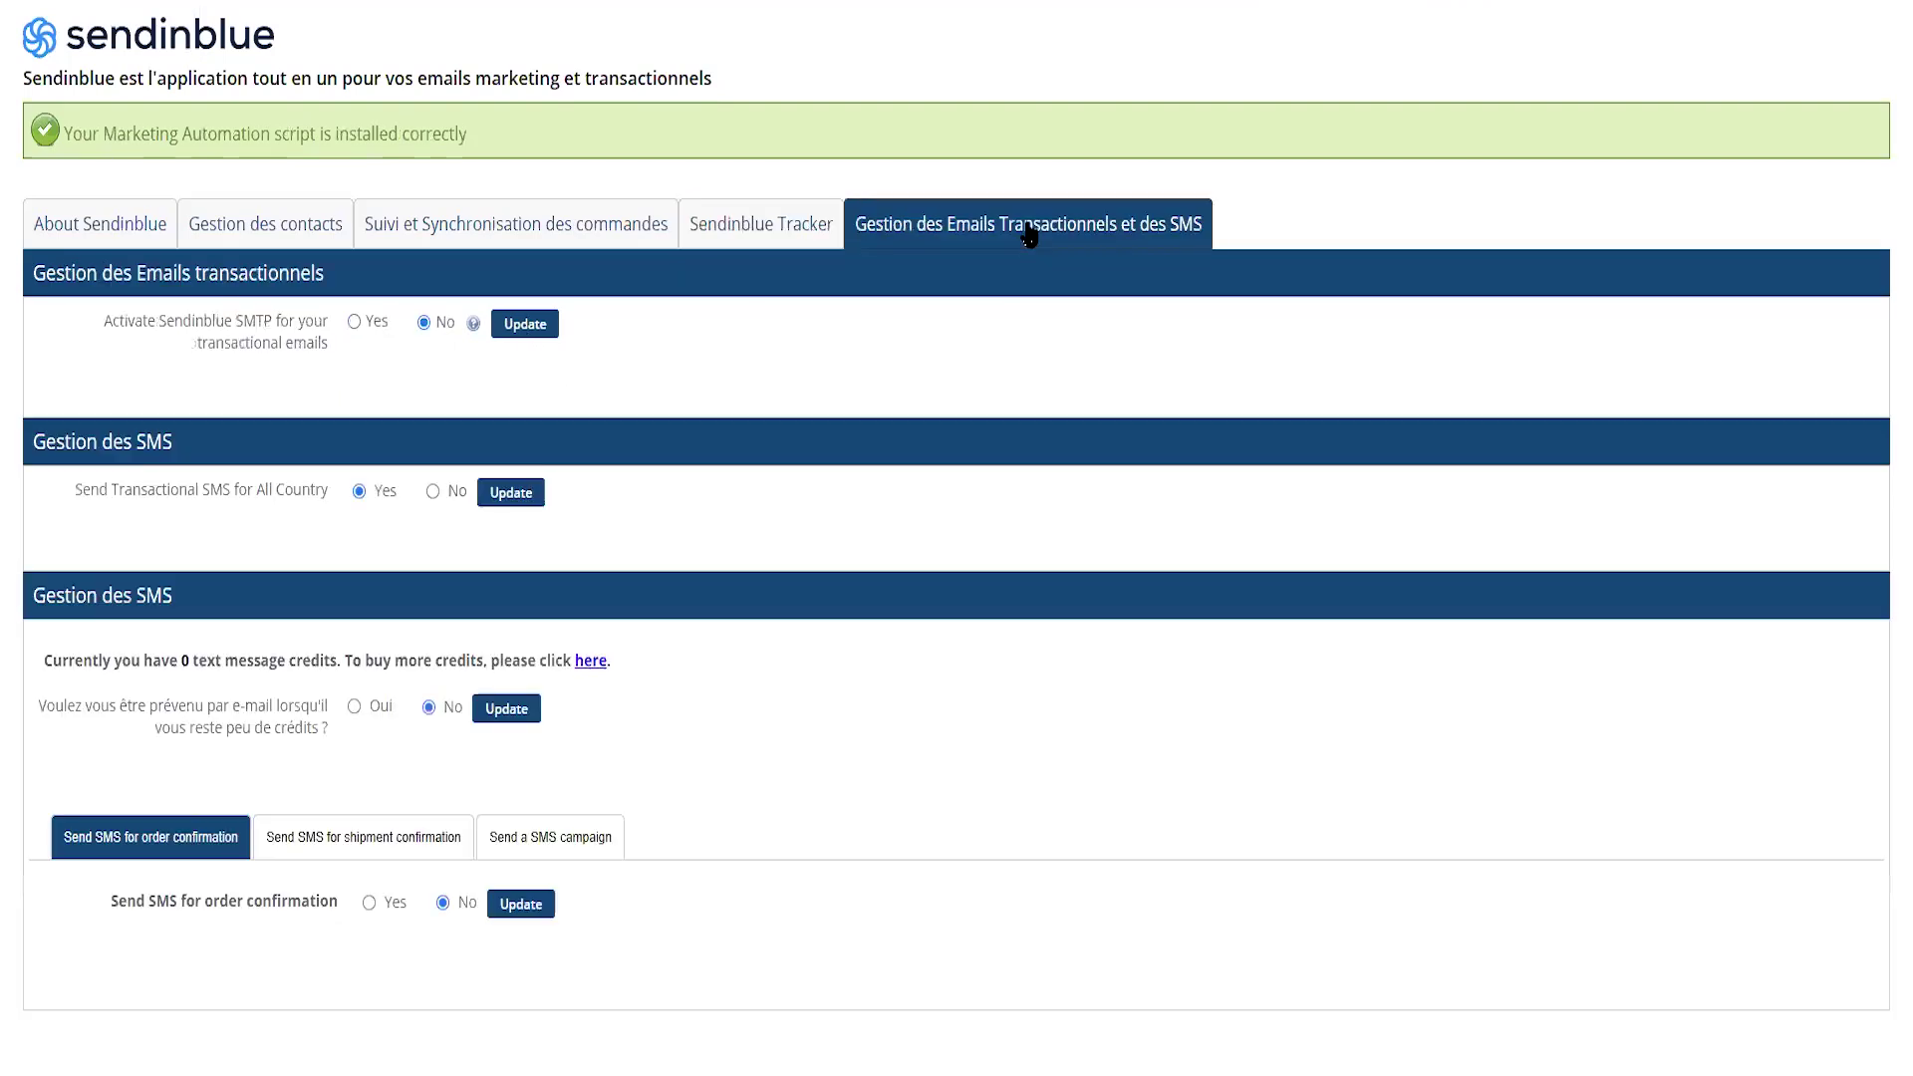
pyautogui.click(354, 323)
pyautogui.click(538, 320)
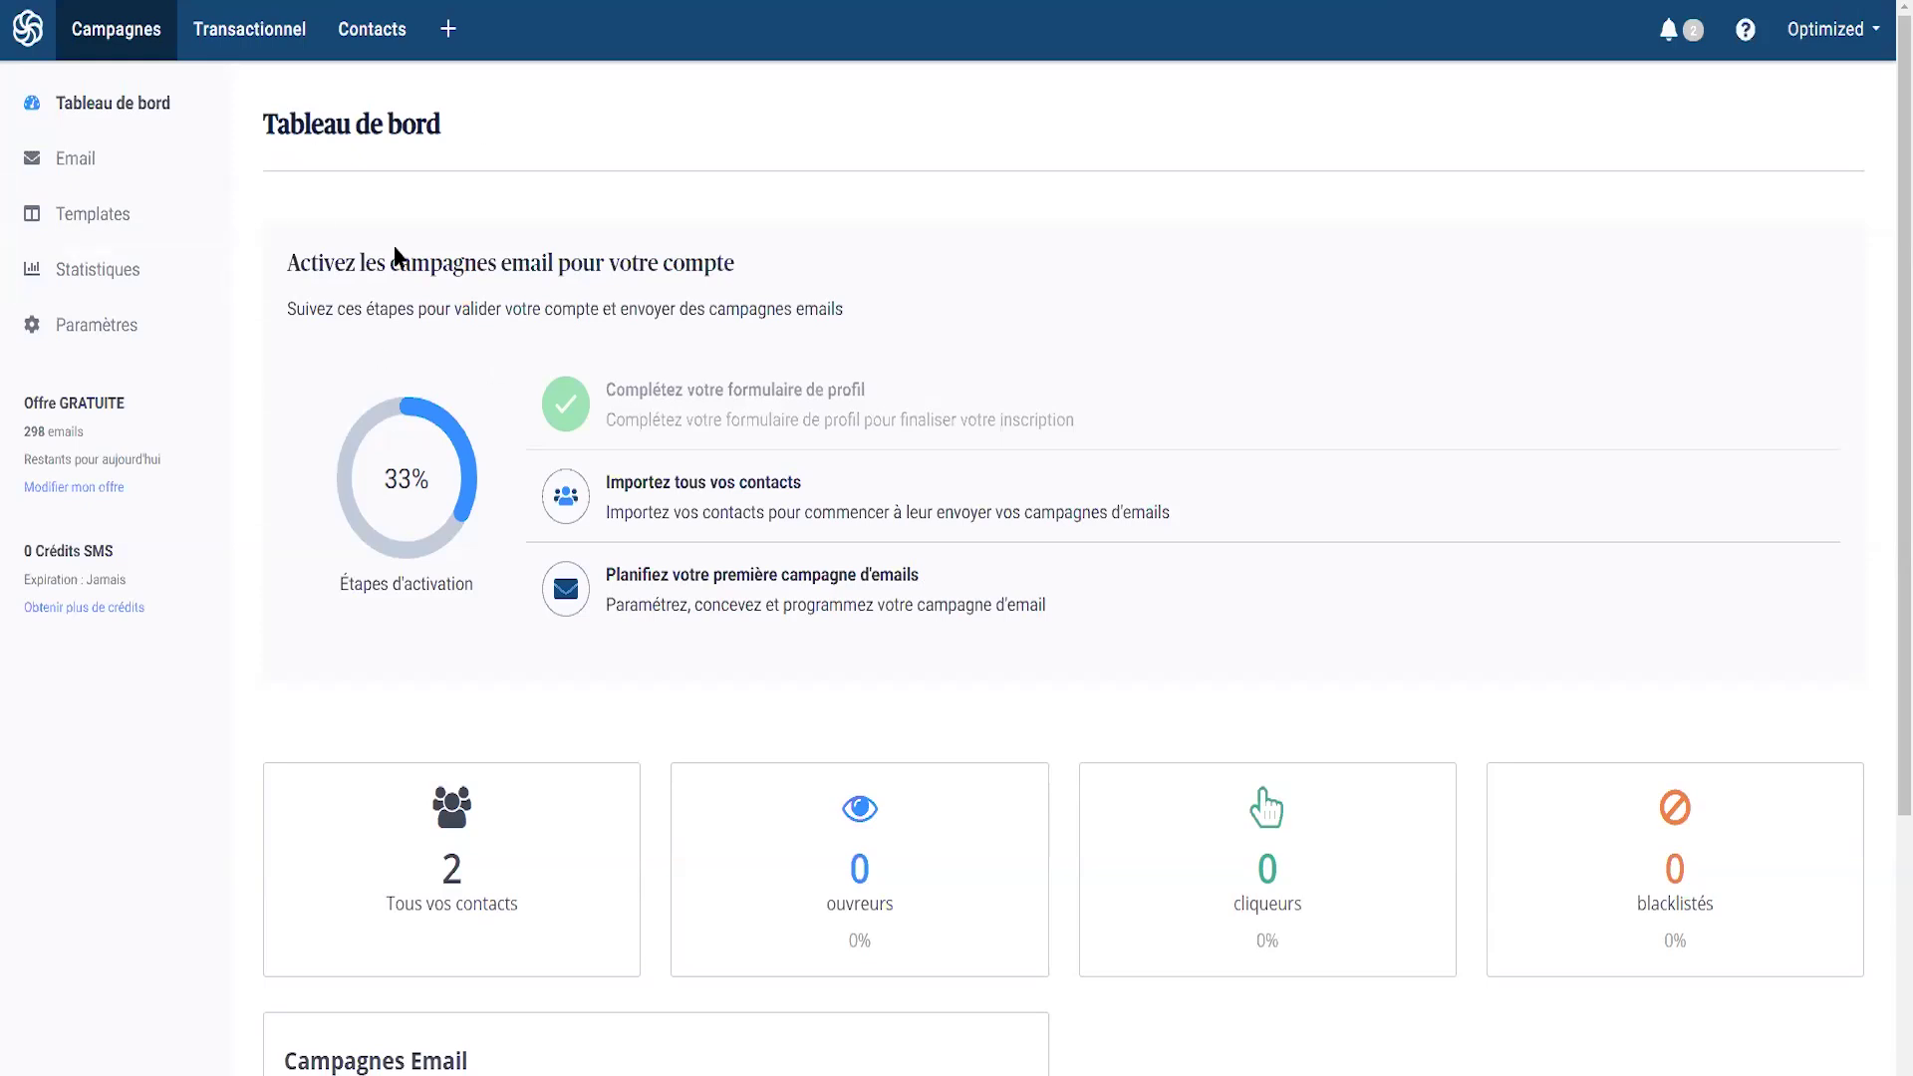
# - Switch on the Automation app in Applications and go to Automation scenarios
pyautogui.click(455, 36)
pyautogui.scroll(-8, 440, 542)
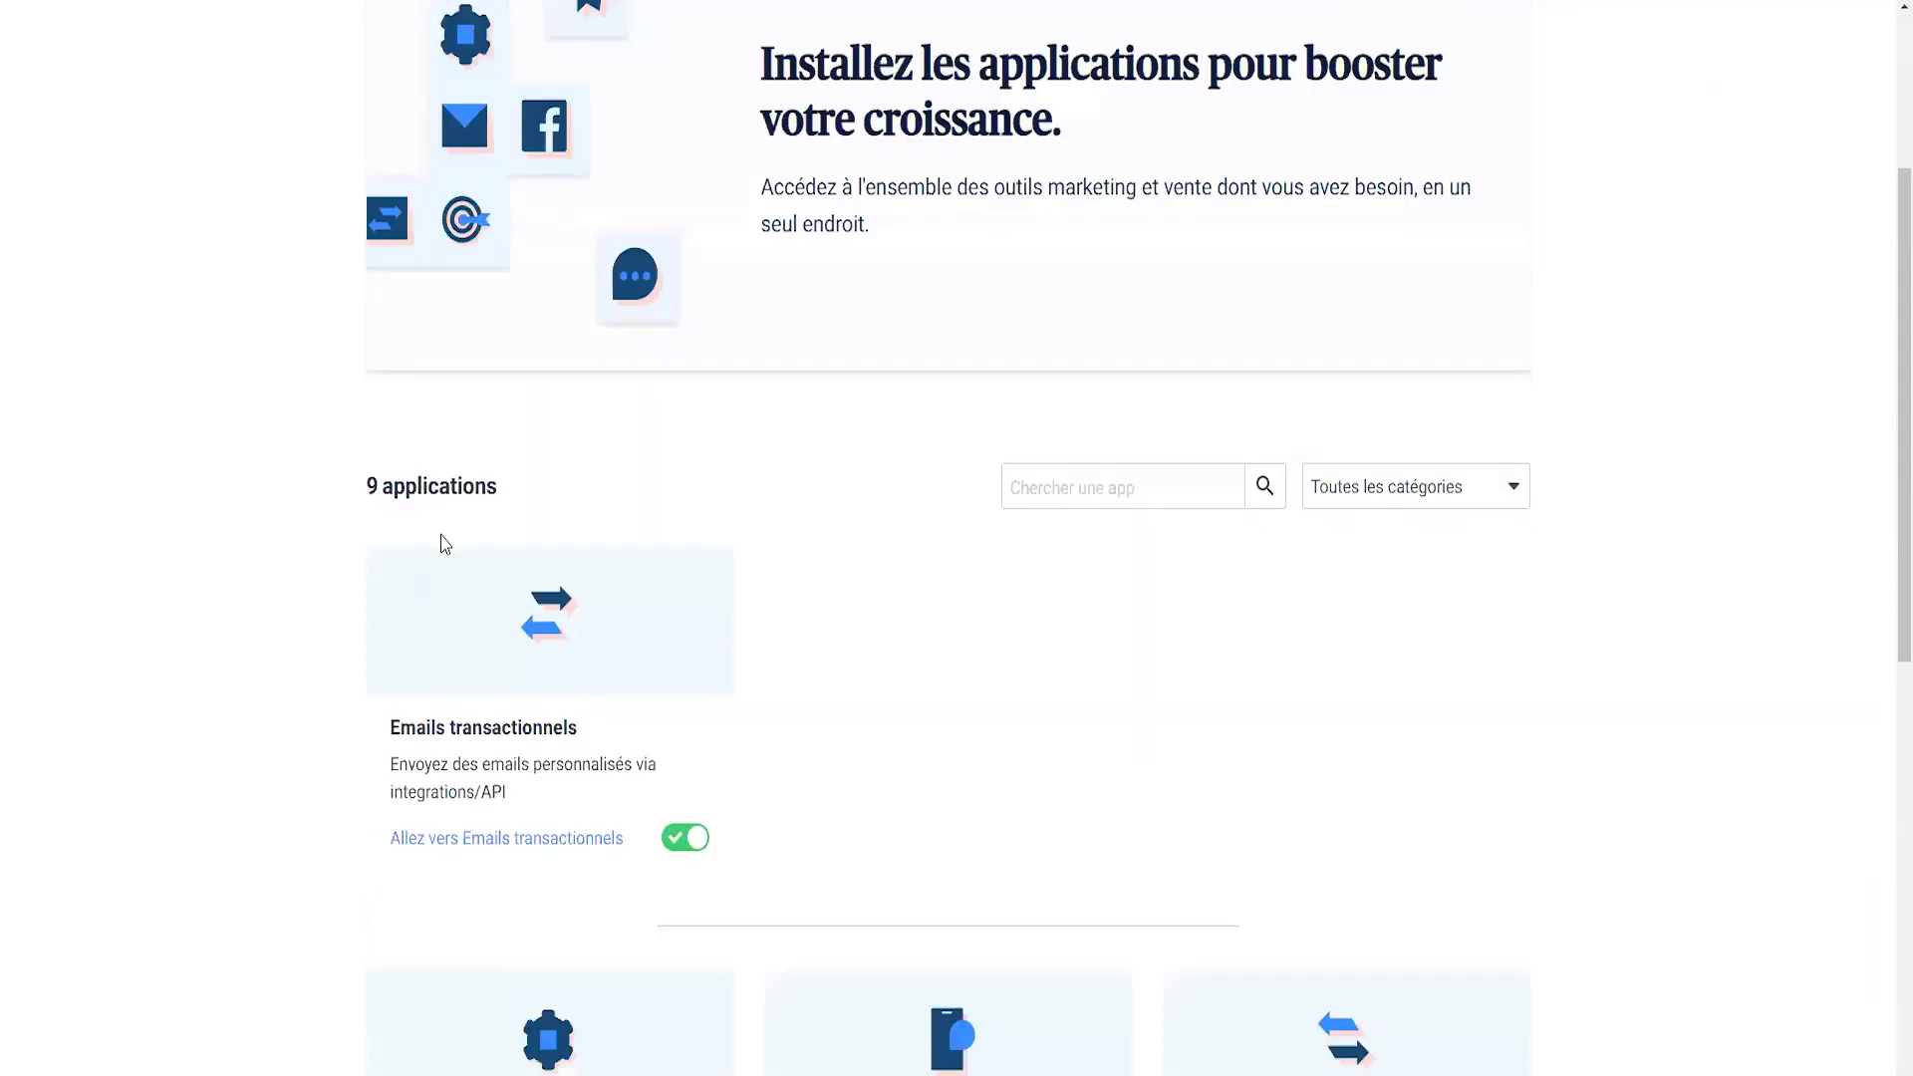
pyautogui.scroll(-3, 894, 767)
pyautogui.scroll(3, 918, 602)
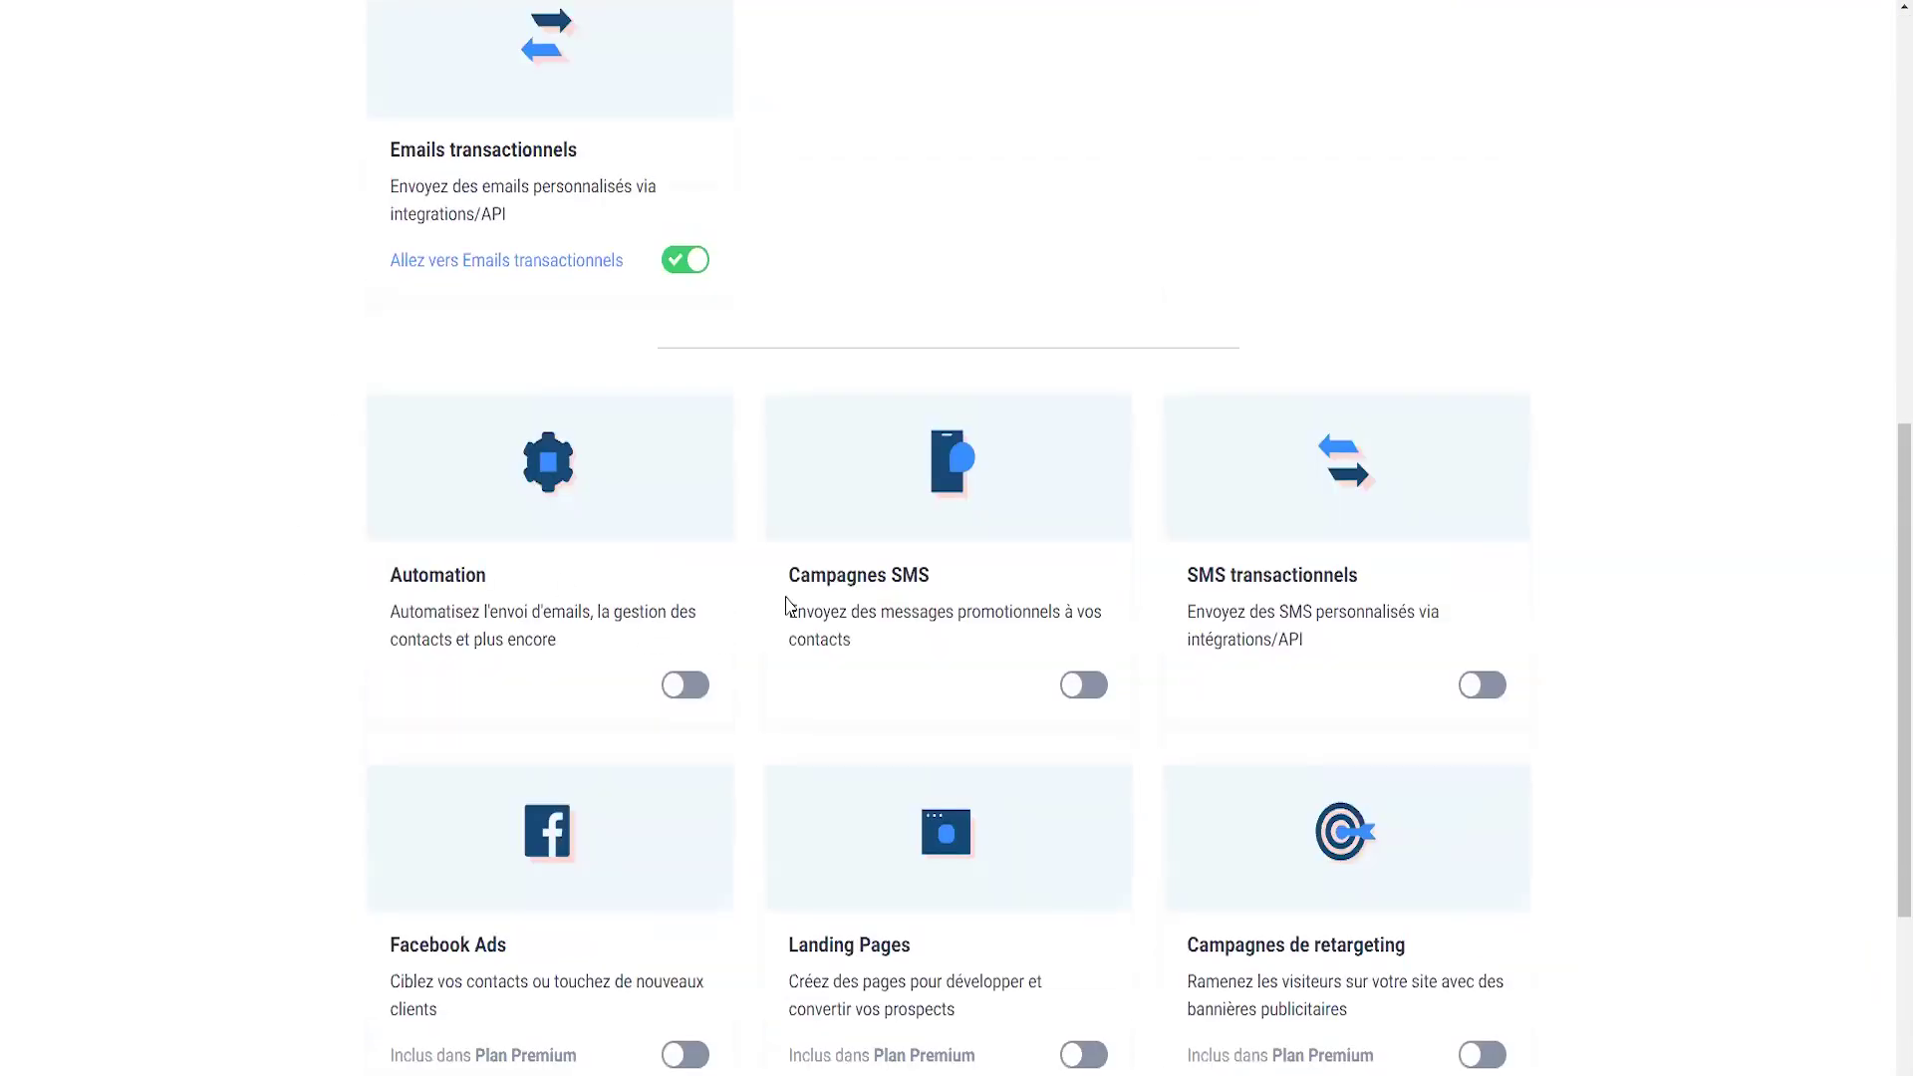
pyautogui.scroll(1, 1123, 574)
pyautogui.scroll(-1, 424, 610)
pyautogui.click(686, 685)
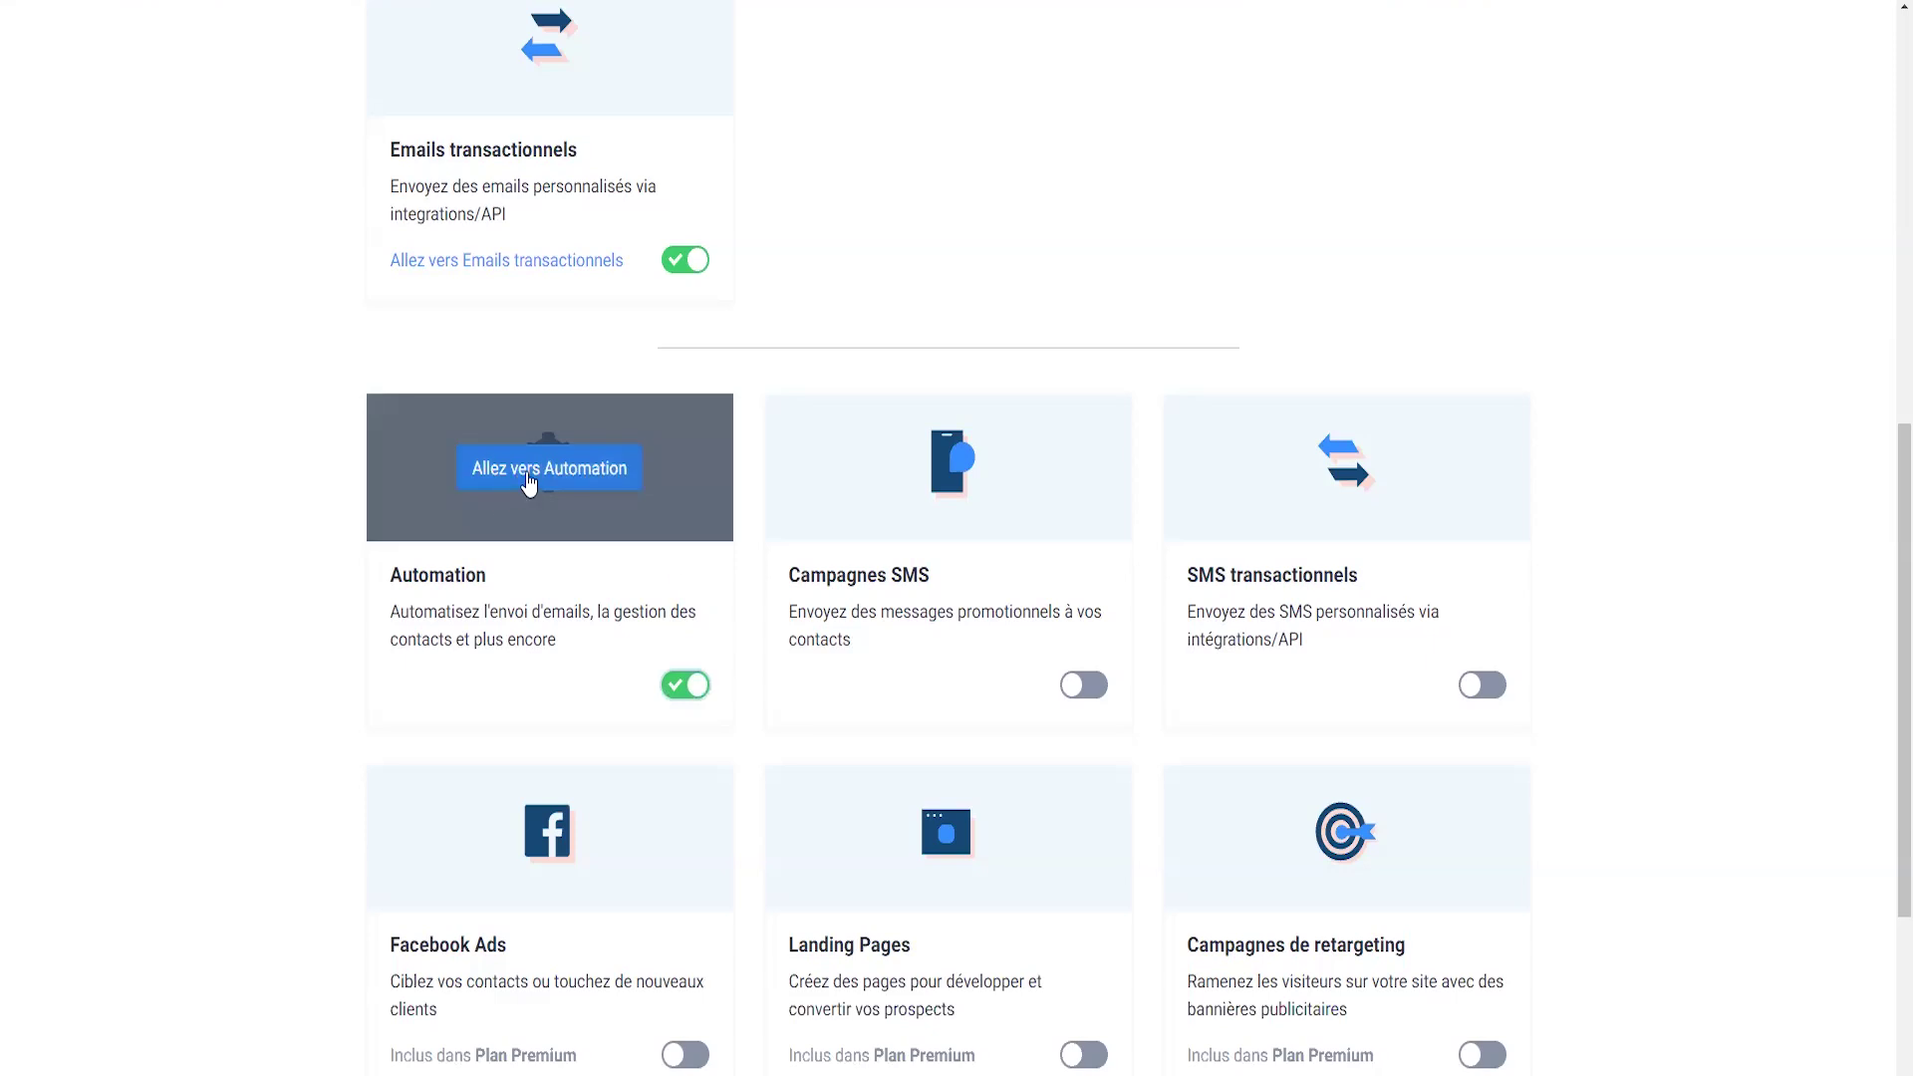
pyautogui.click(528, 483)
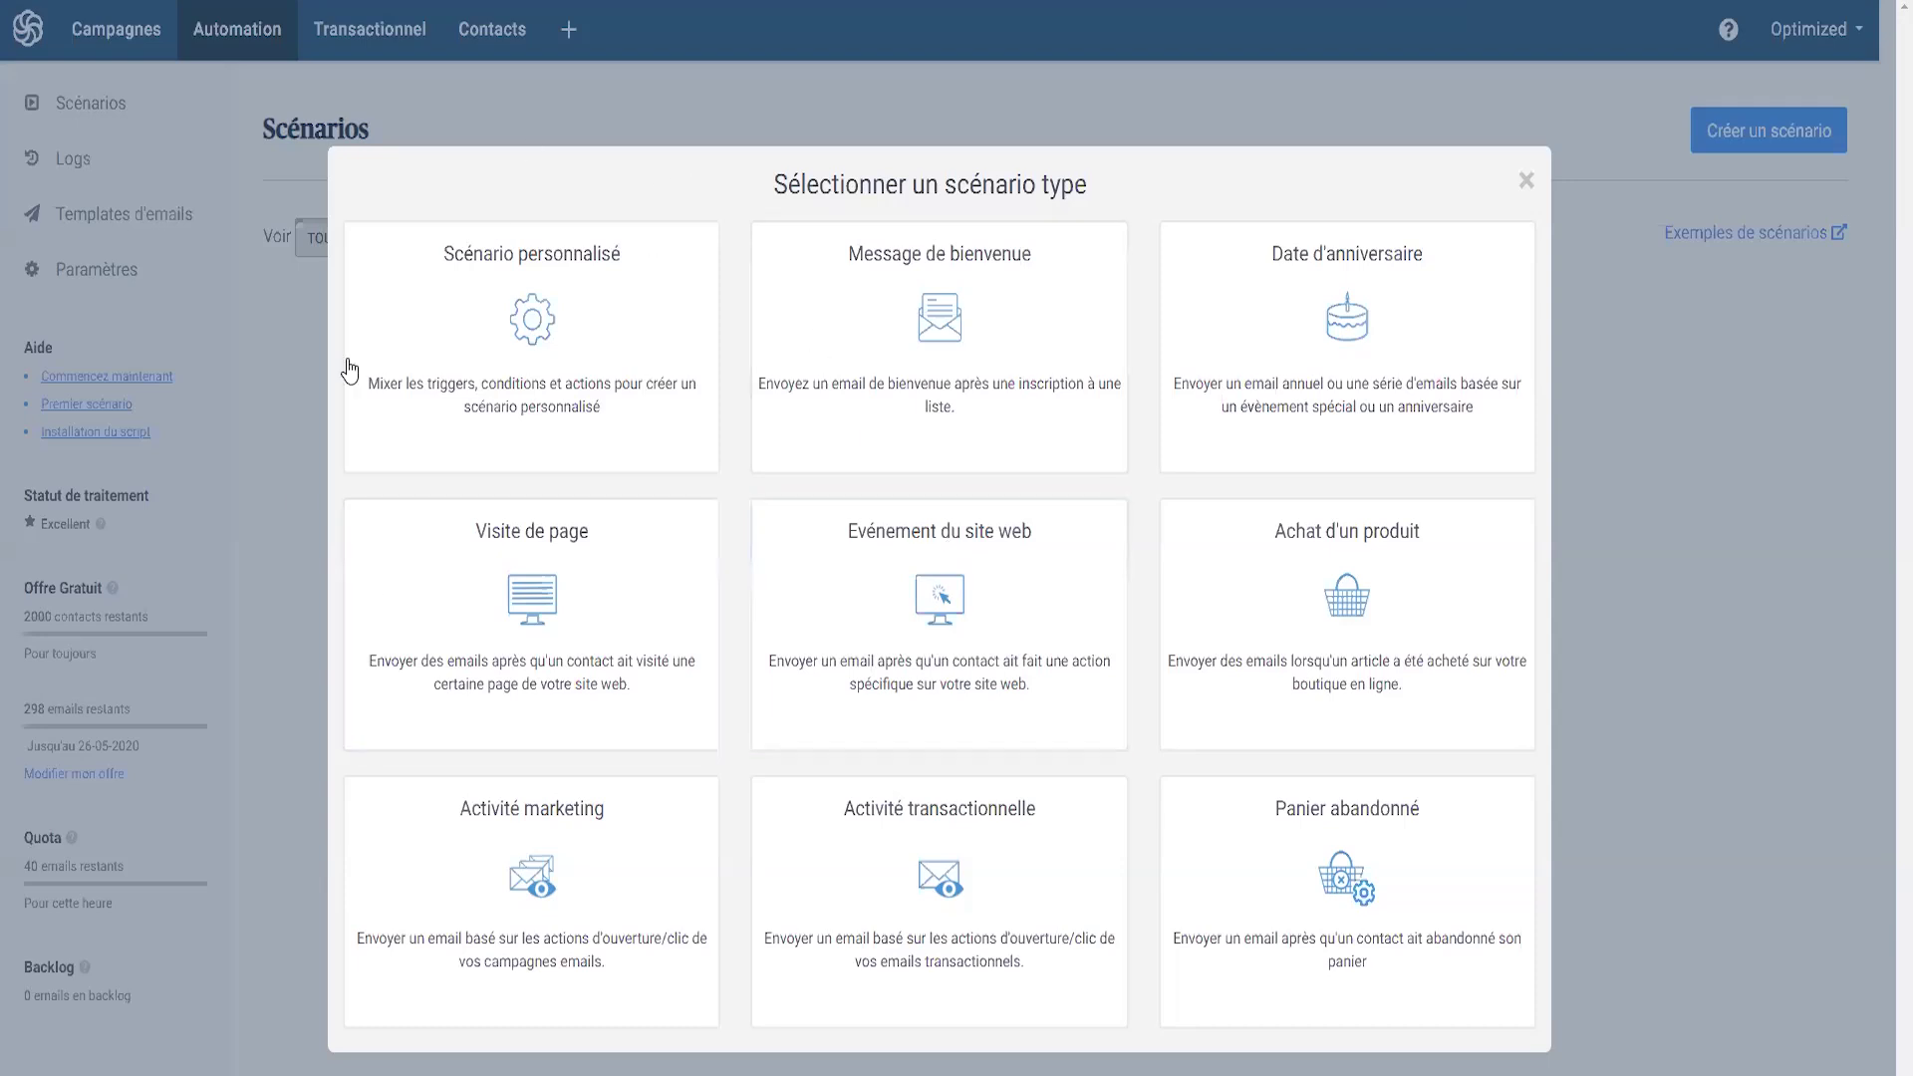
# - Create and save a custom scenario named 'Séparation Newsletter / client', then add an entry point
pyautogui.click(536, 326)
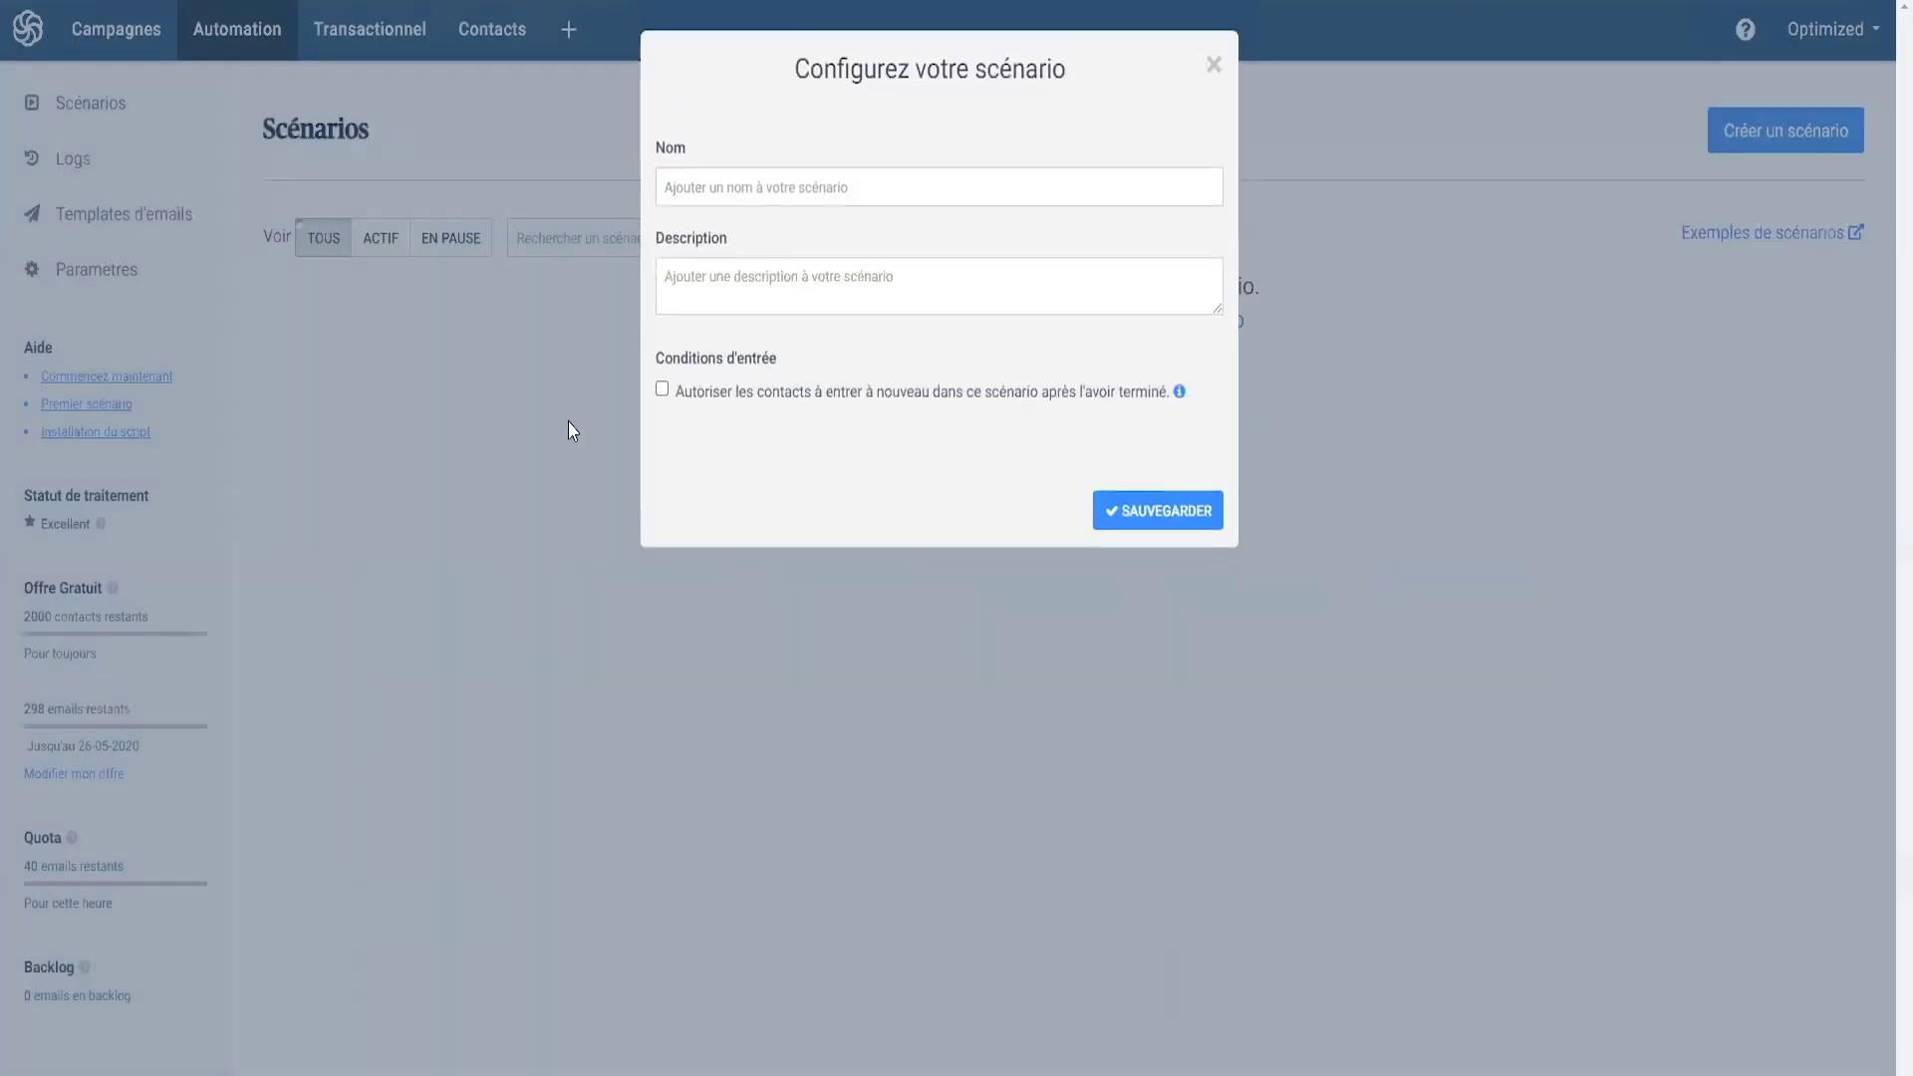
pyautogui.click(738, 186)
pyautogui.write('Sépa')
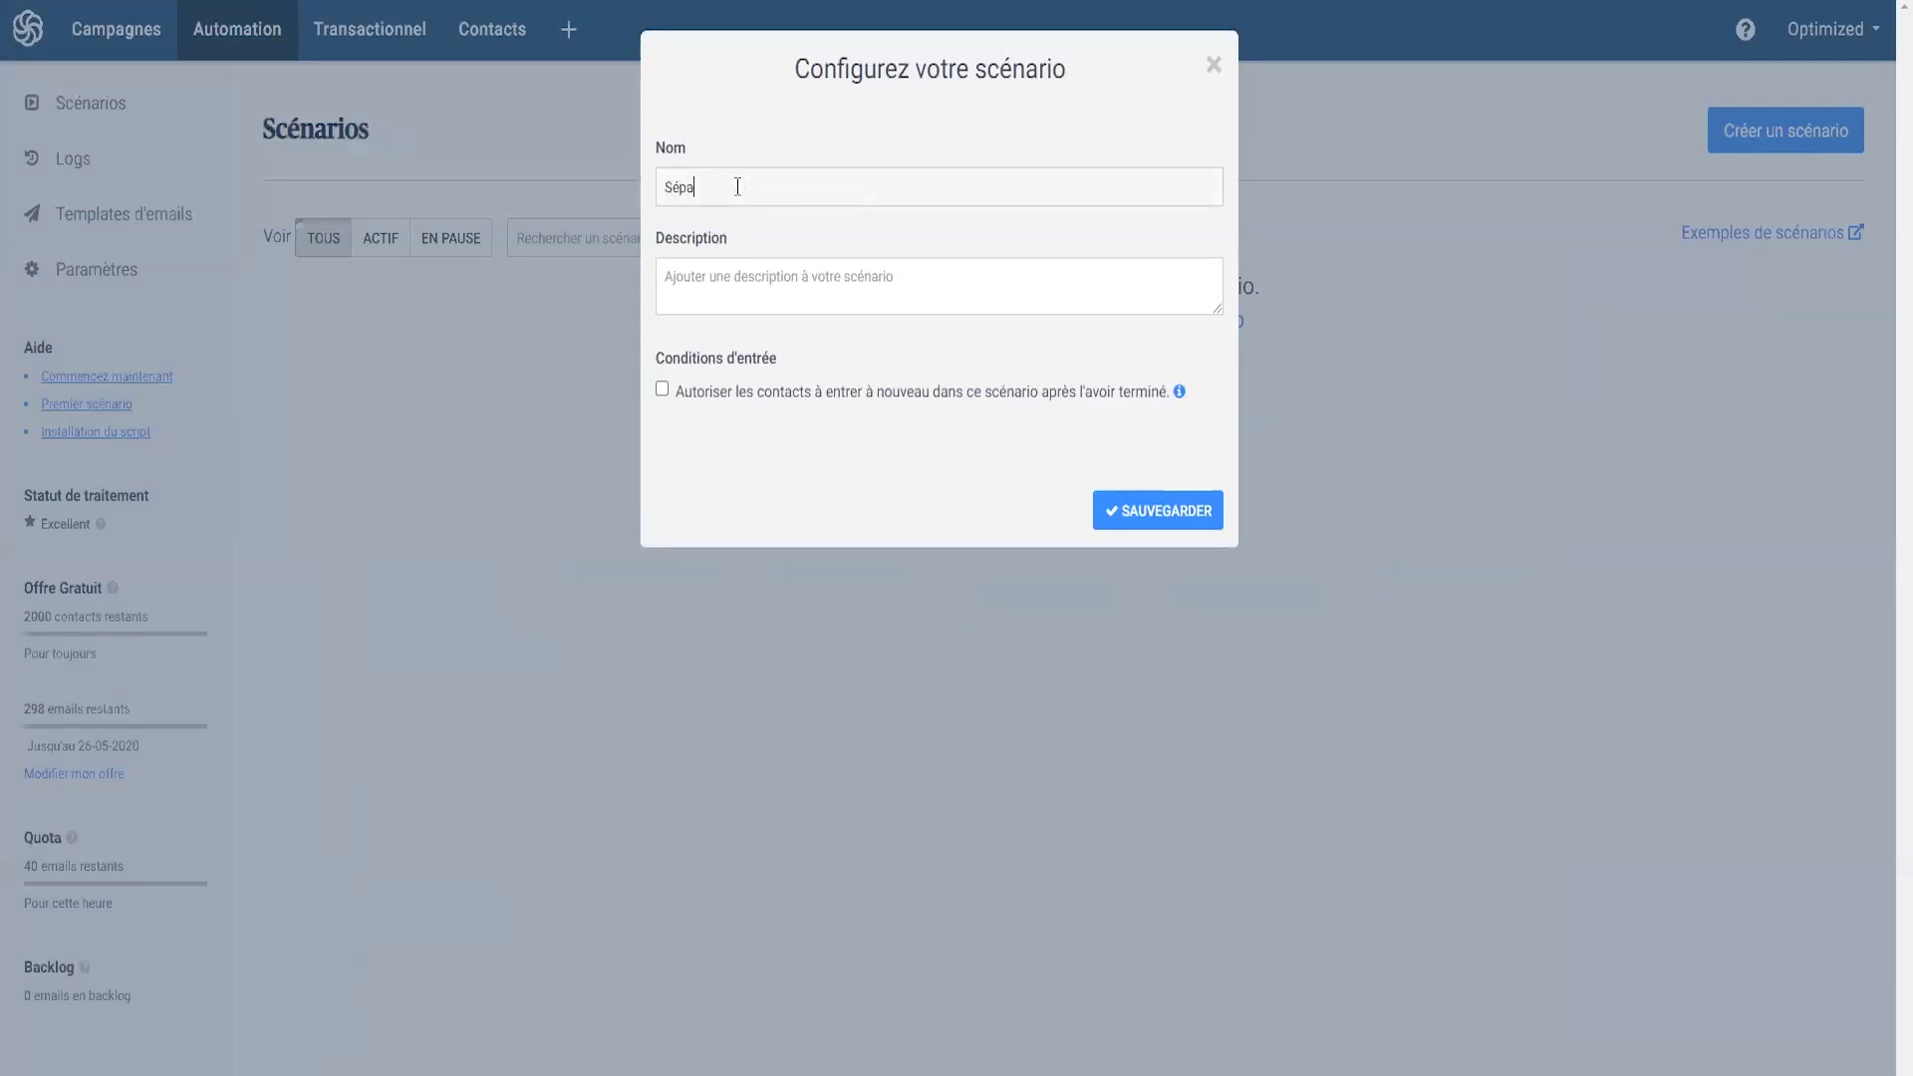
pyautogui.write('ration NEw')
pyautogui.press('BackSpace')
pyautogui.write('ewsletter + VIP')
pyautogui.click(1146, 509)
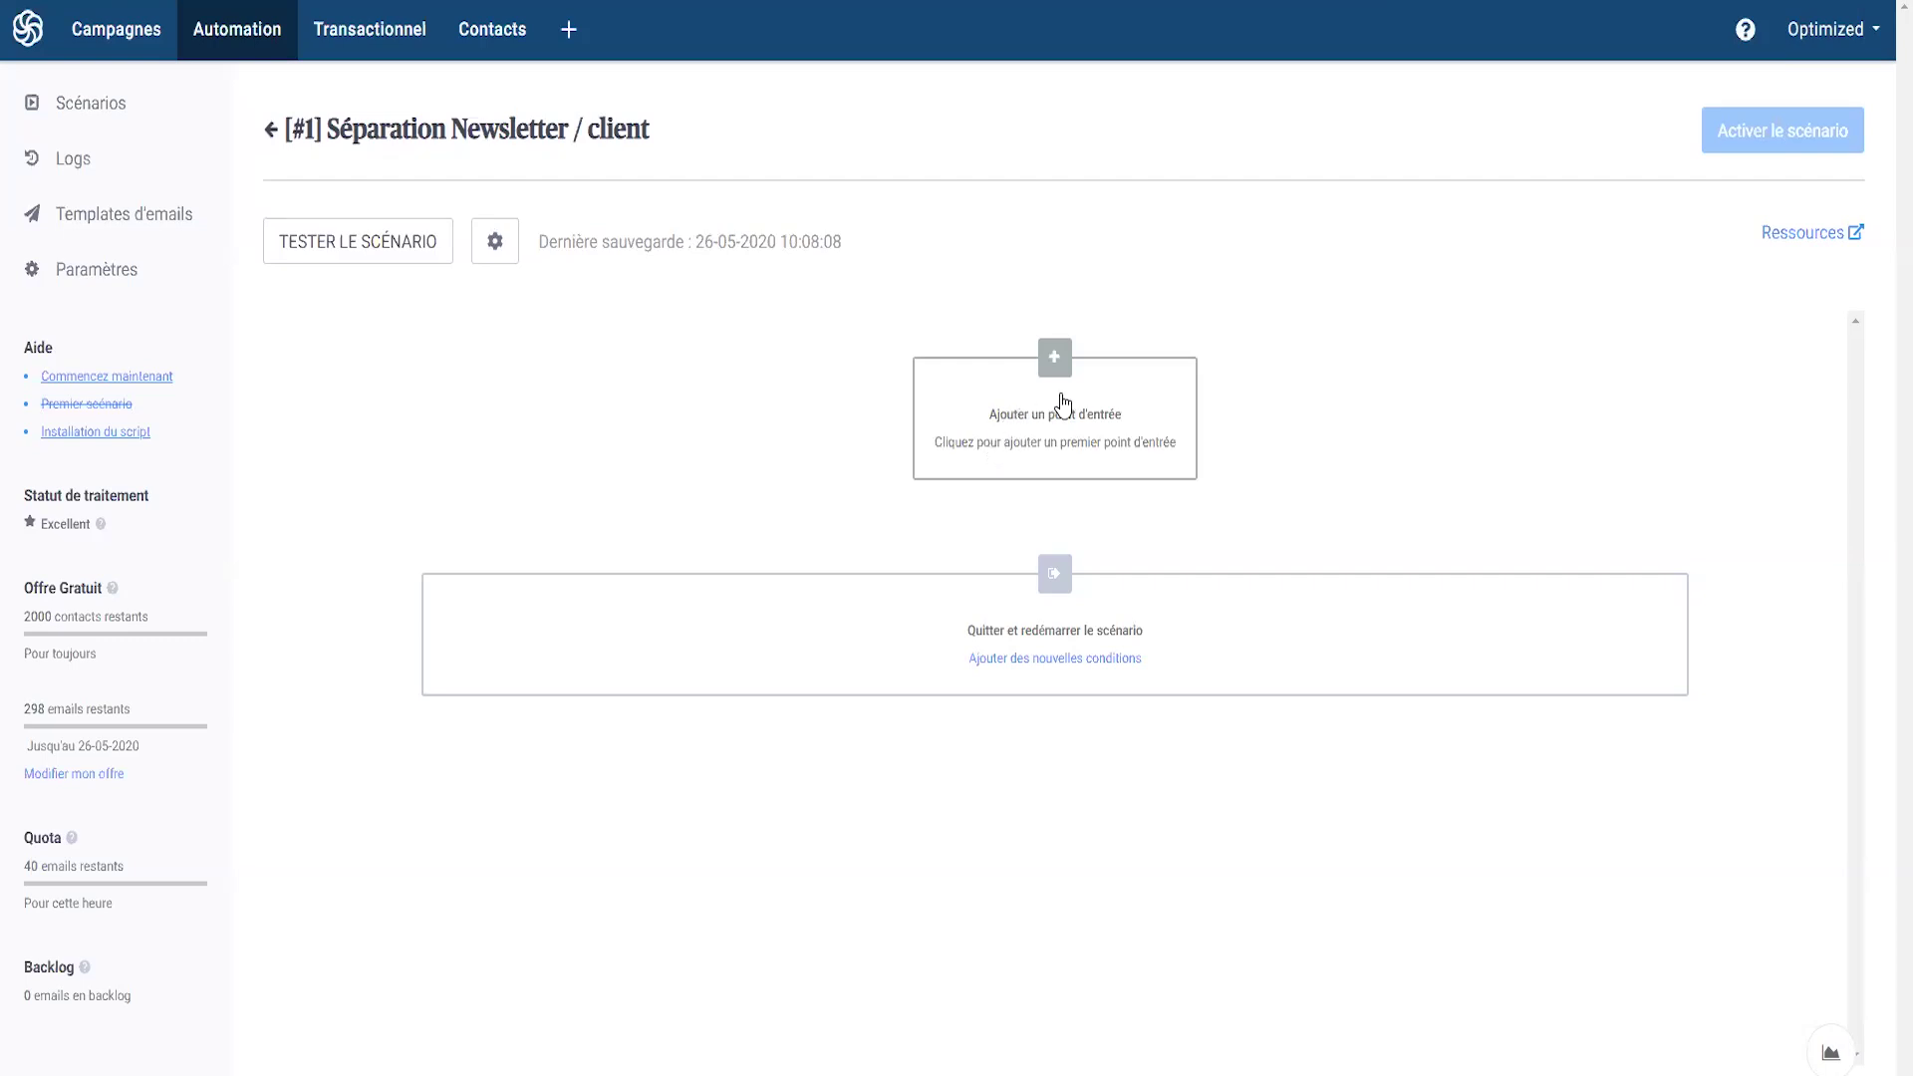
pyautogui.click(1063, 403)
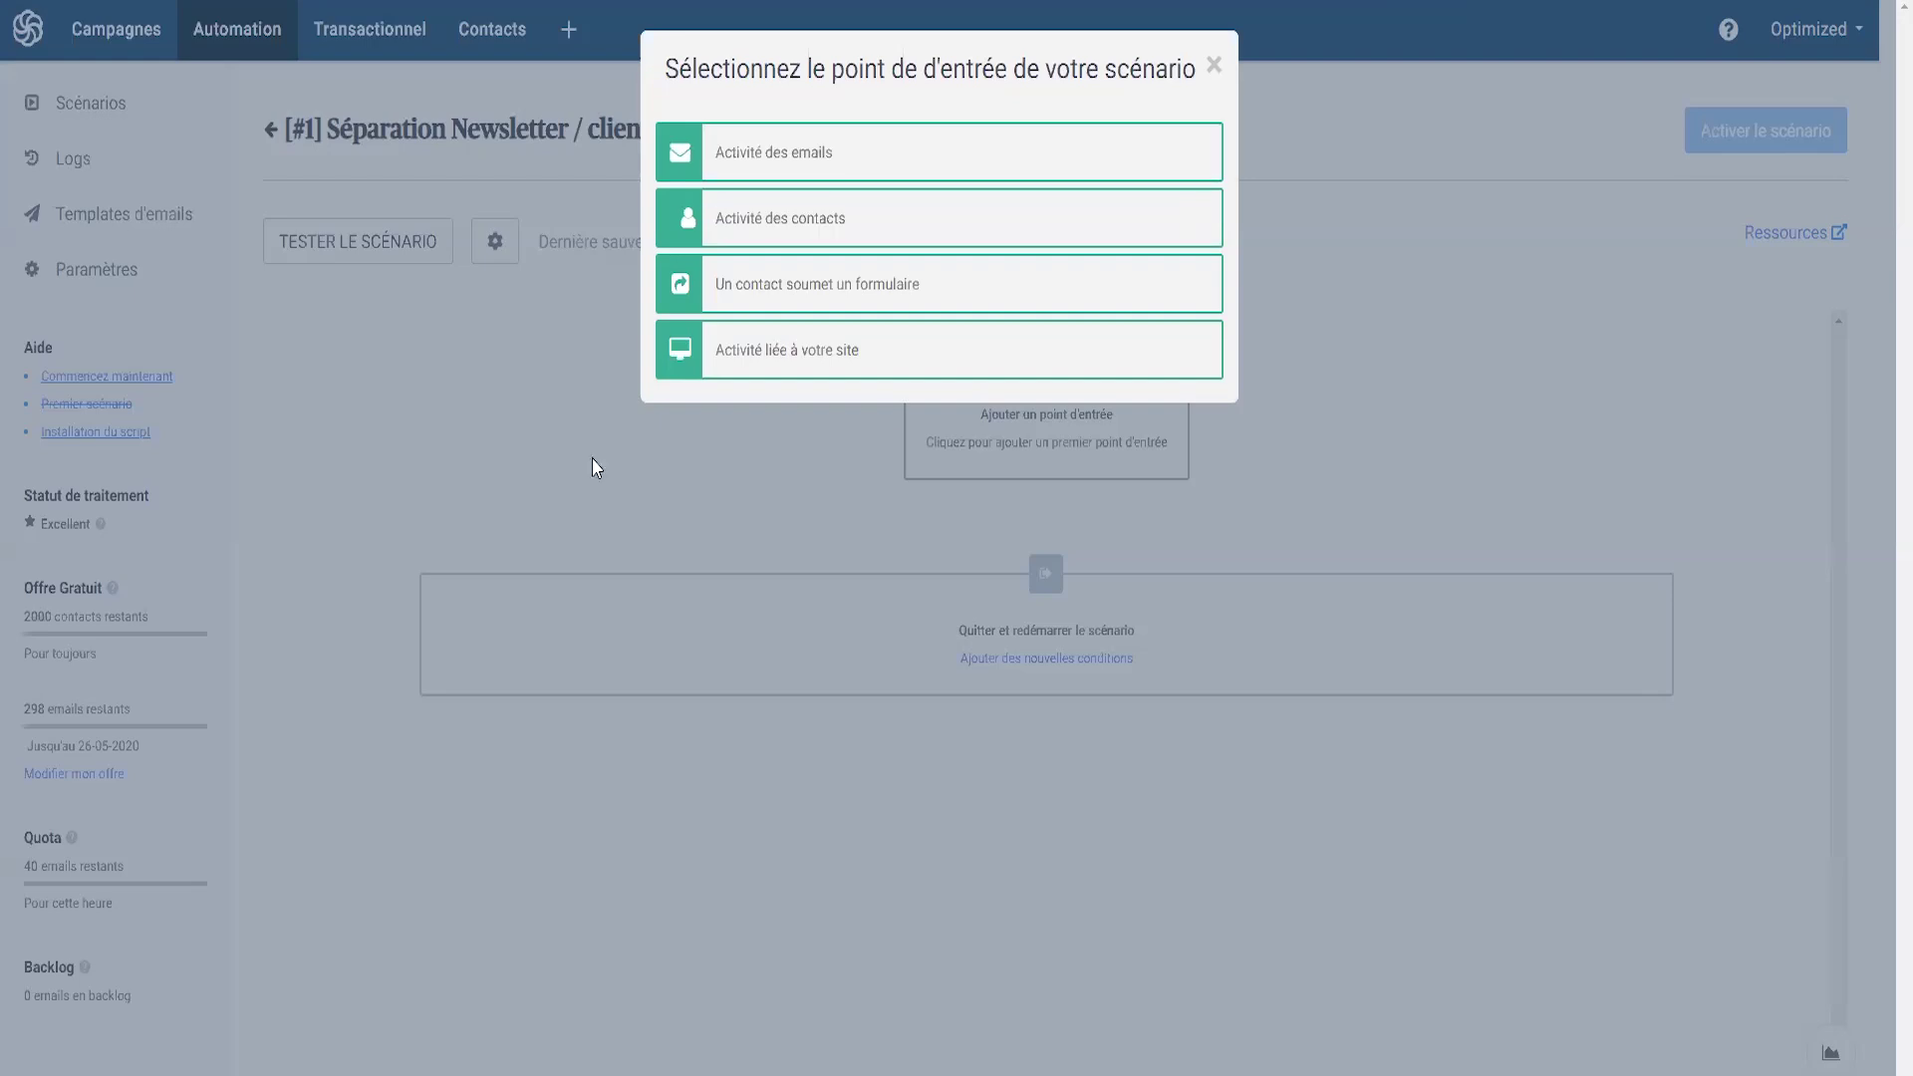
# - Set the entry point to 'a contact is added to list [#11] shopify' and add a step below
pyautogui.click(768, 230)
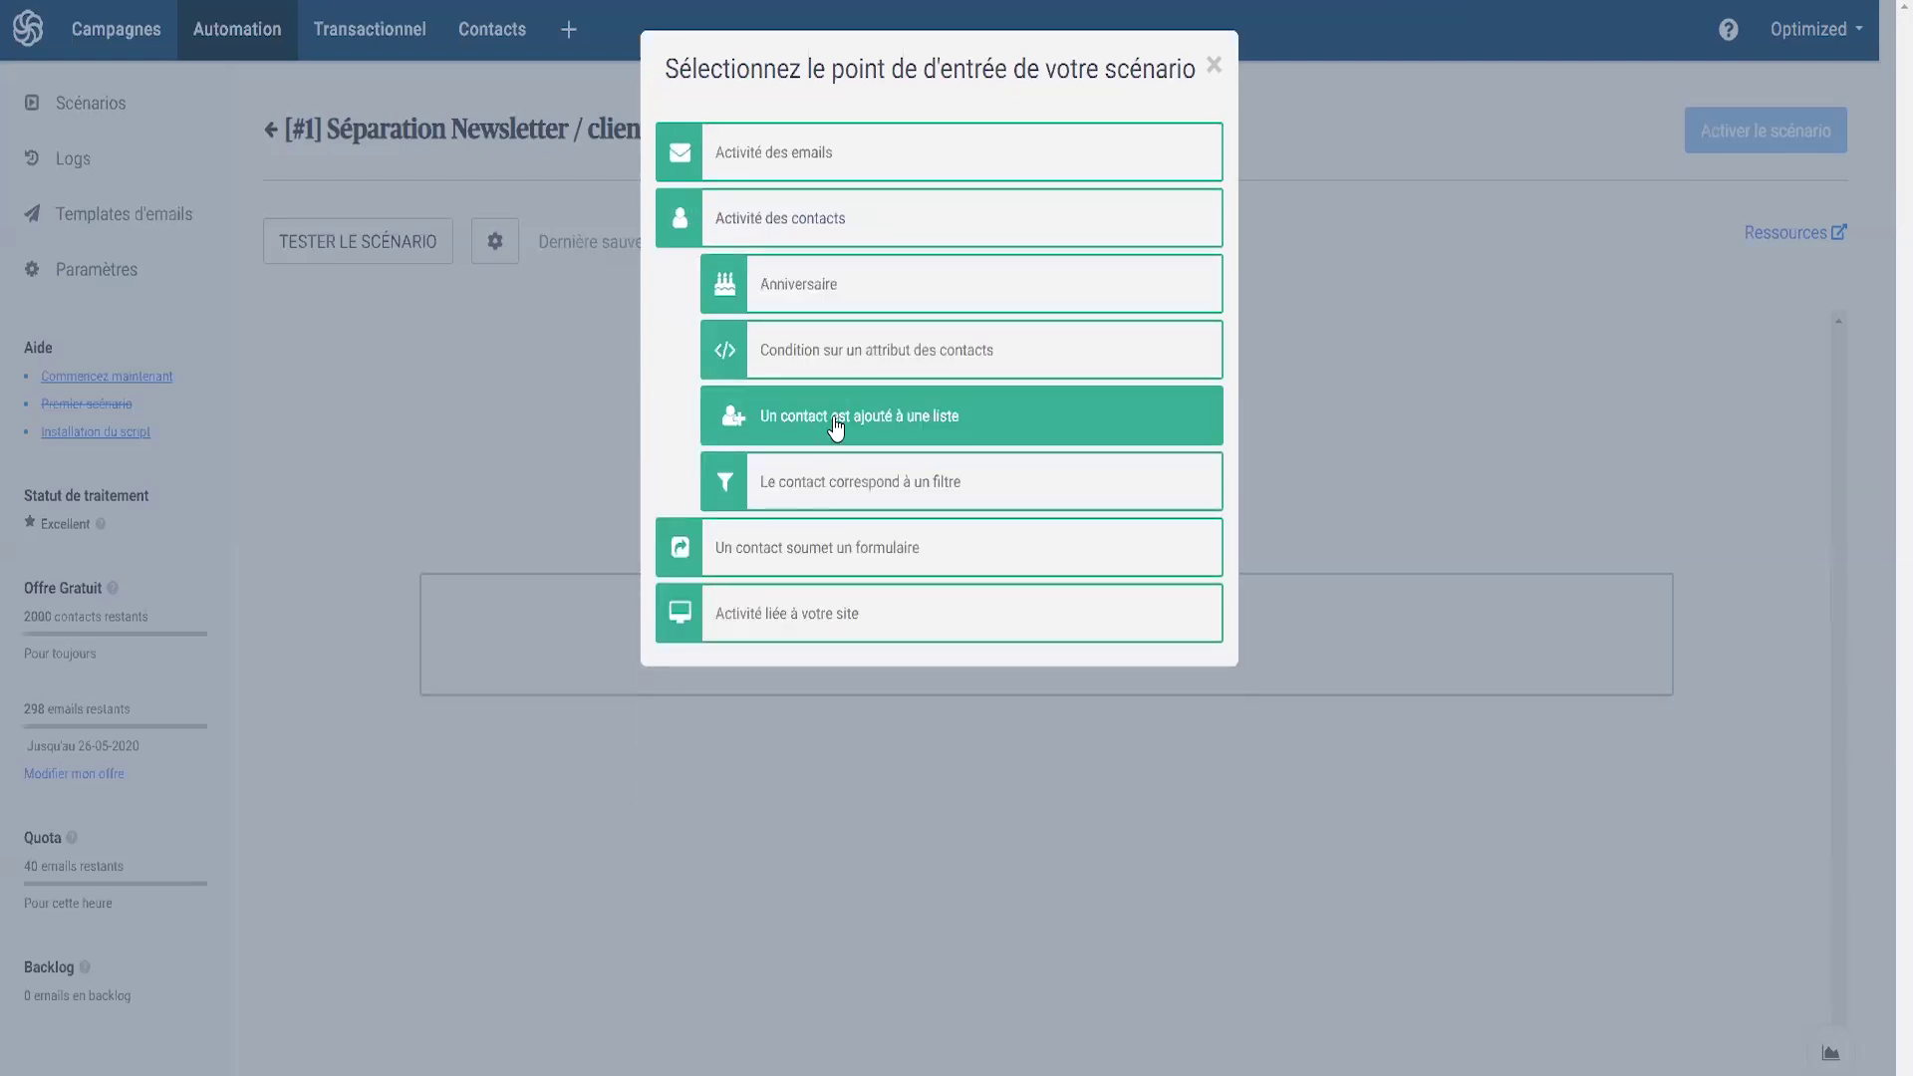
pyautogui.click(828, 418)
pyautogui.click(733, 249)
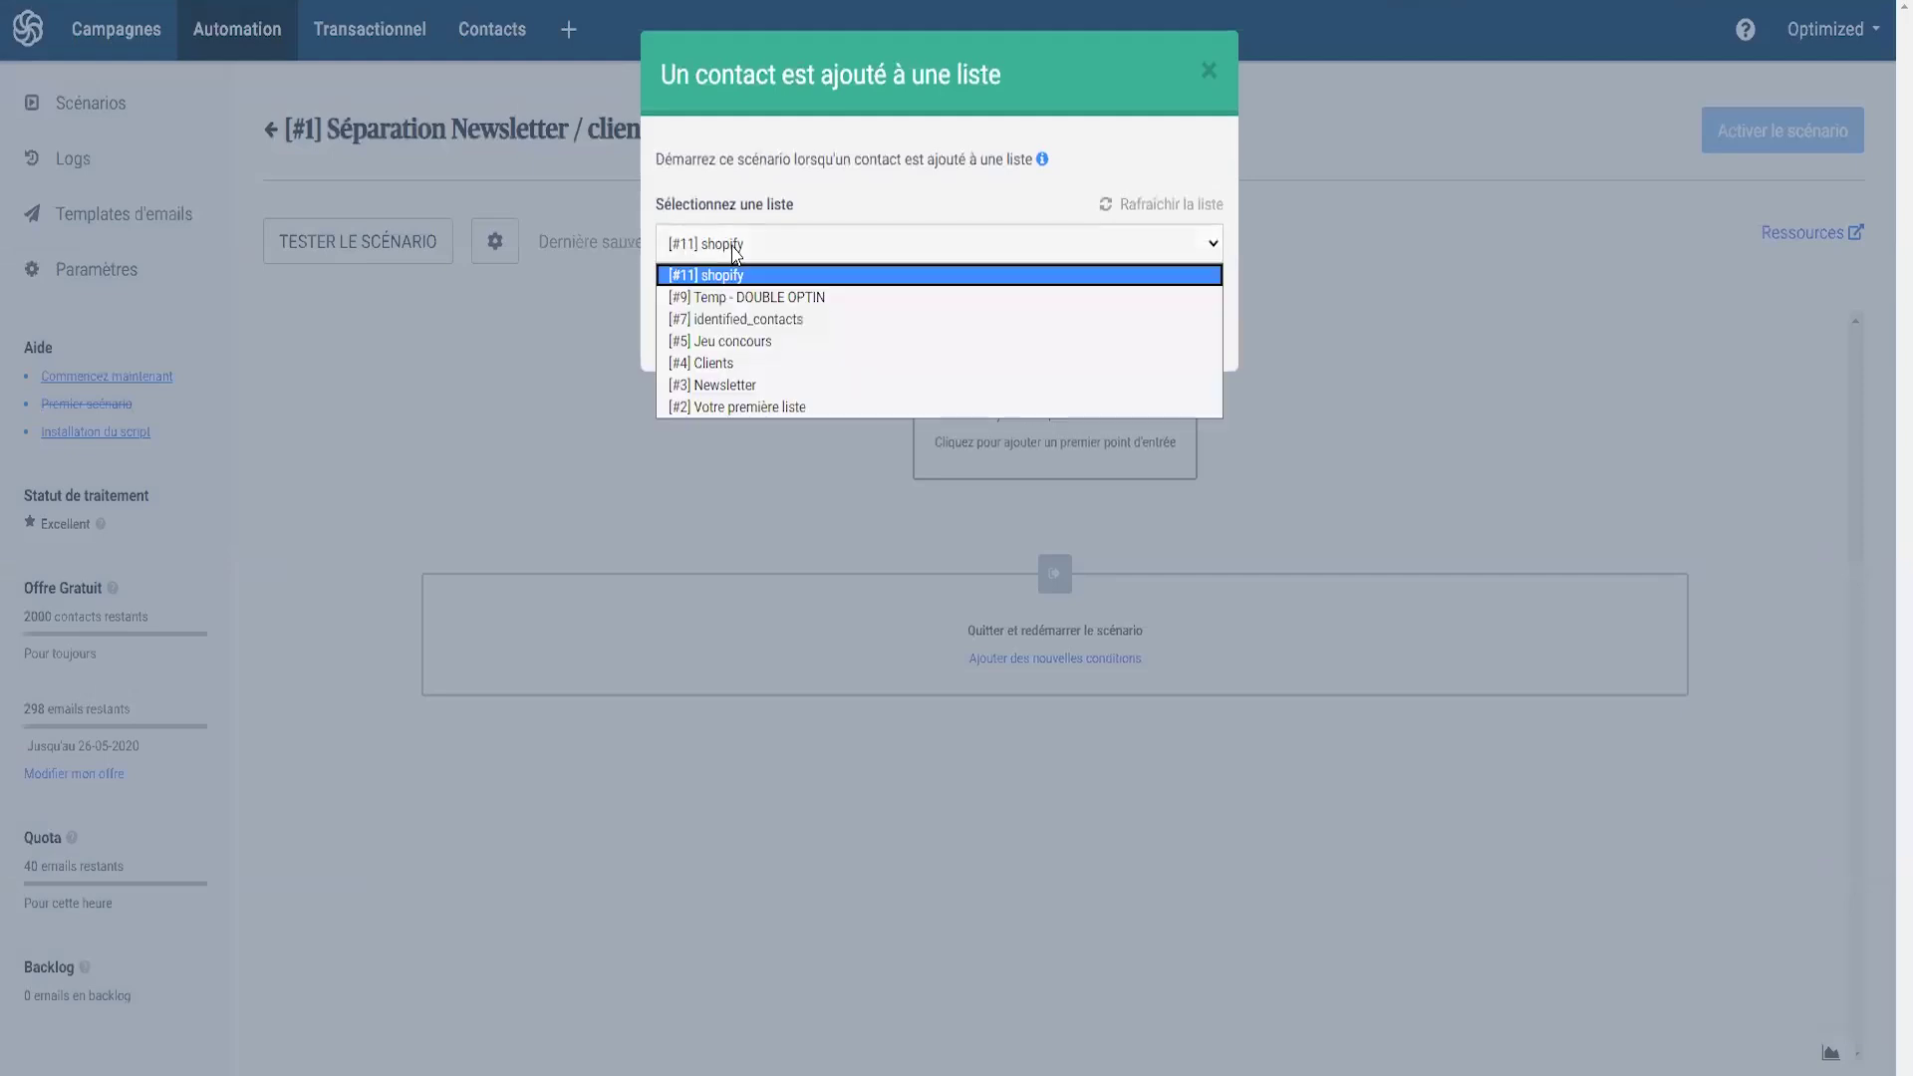
pyautogui.click(723, 273)
pyautogui.click(1179, 317)
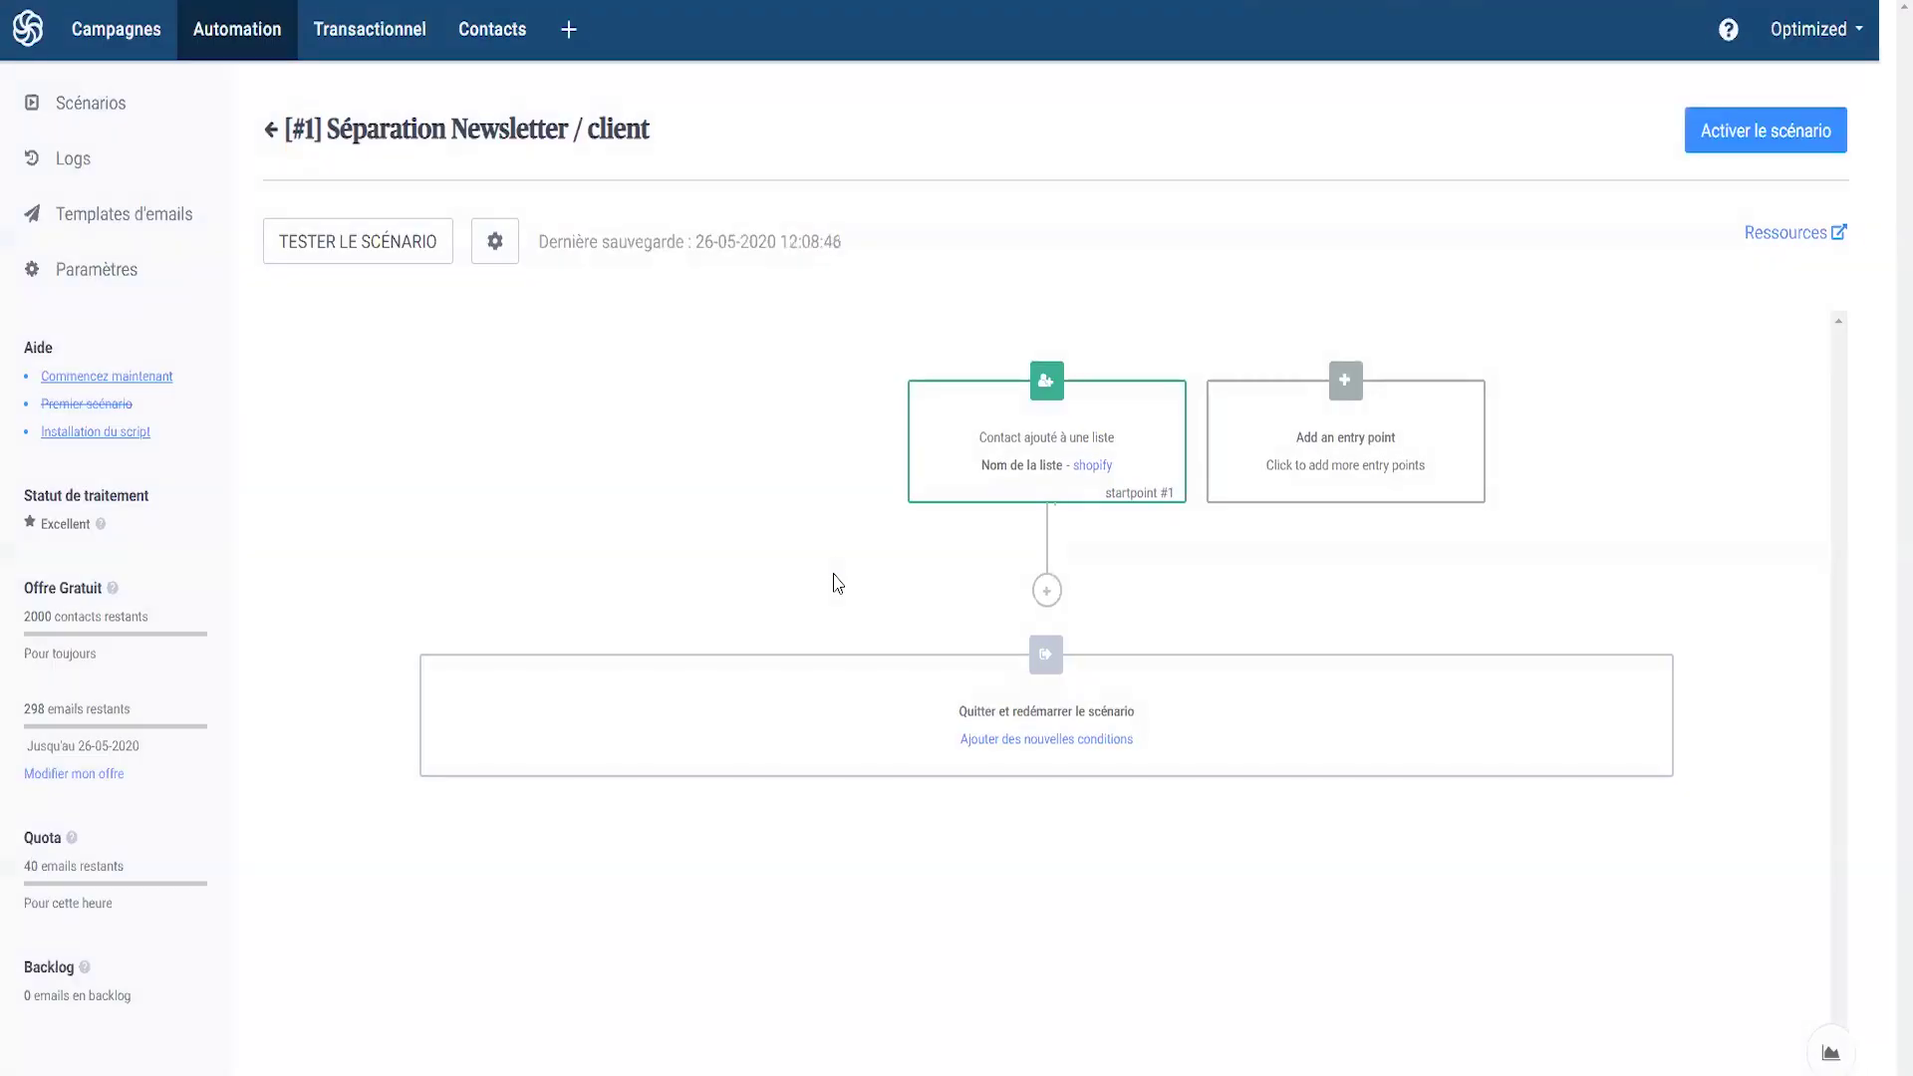
pyautogui.click(1045, 588)
pyautogui.click(1531, 456)
pyautogui.click(1054, 592)
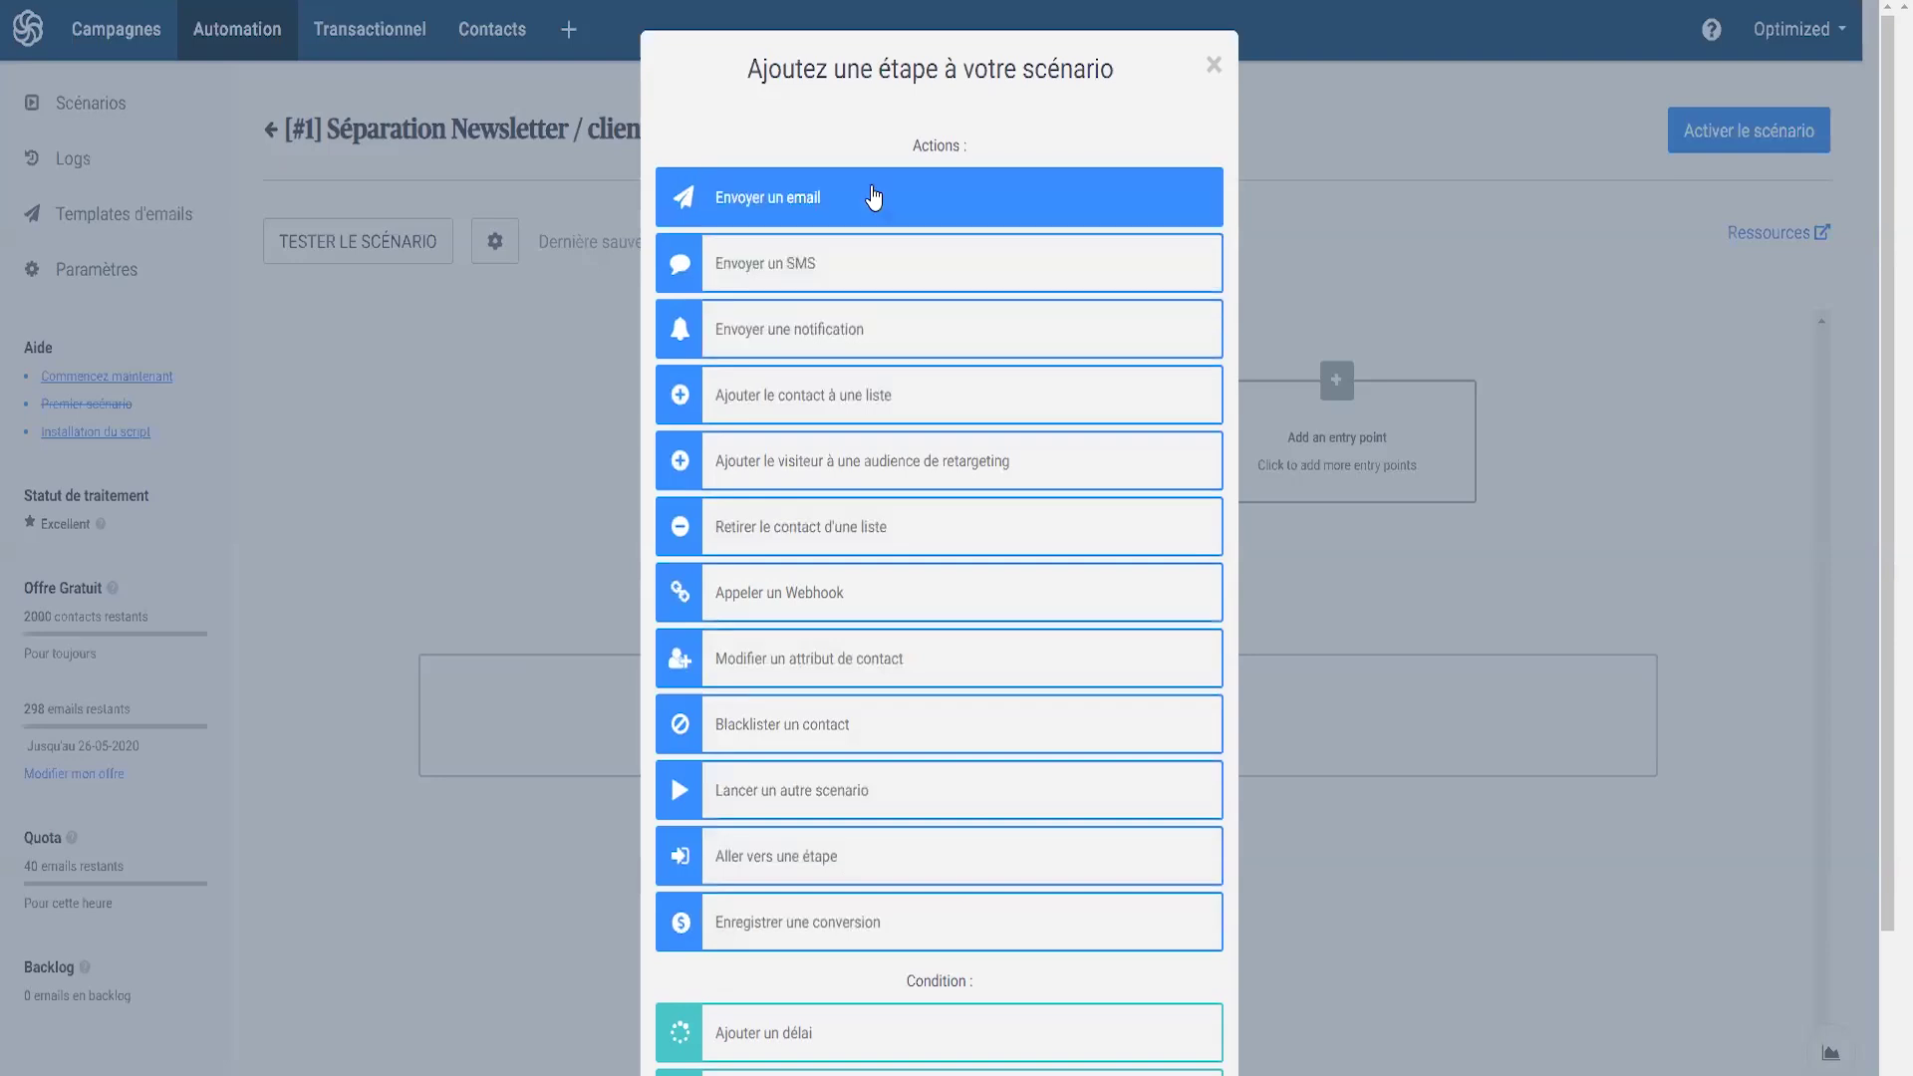
# - Add a Conditions If / Else step on a contact attribute and open the attribute list
pyautogui.scroll(-2, 765, 937)
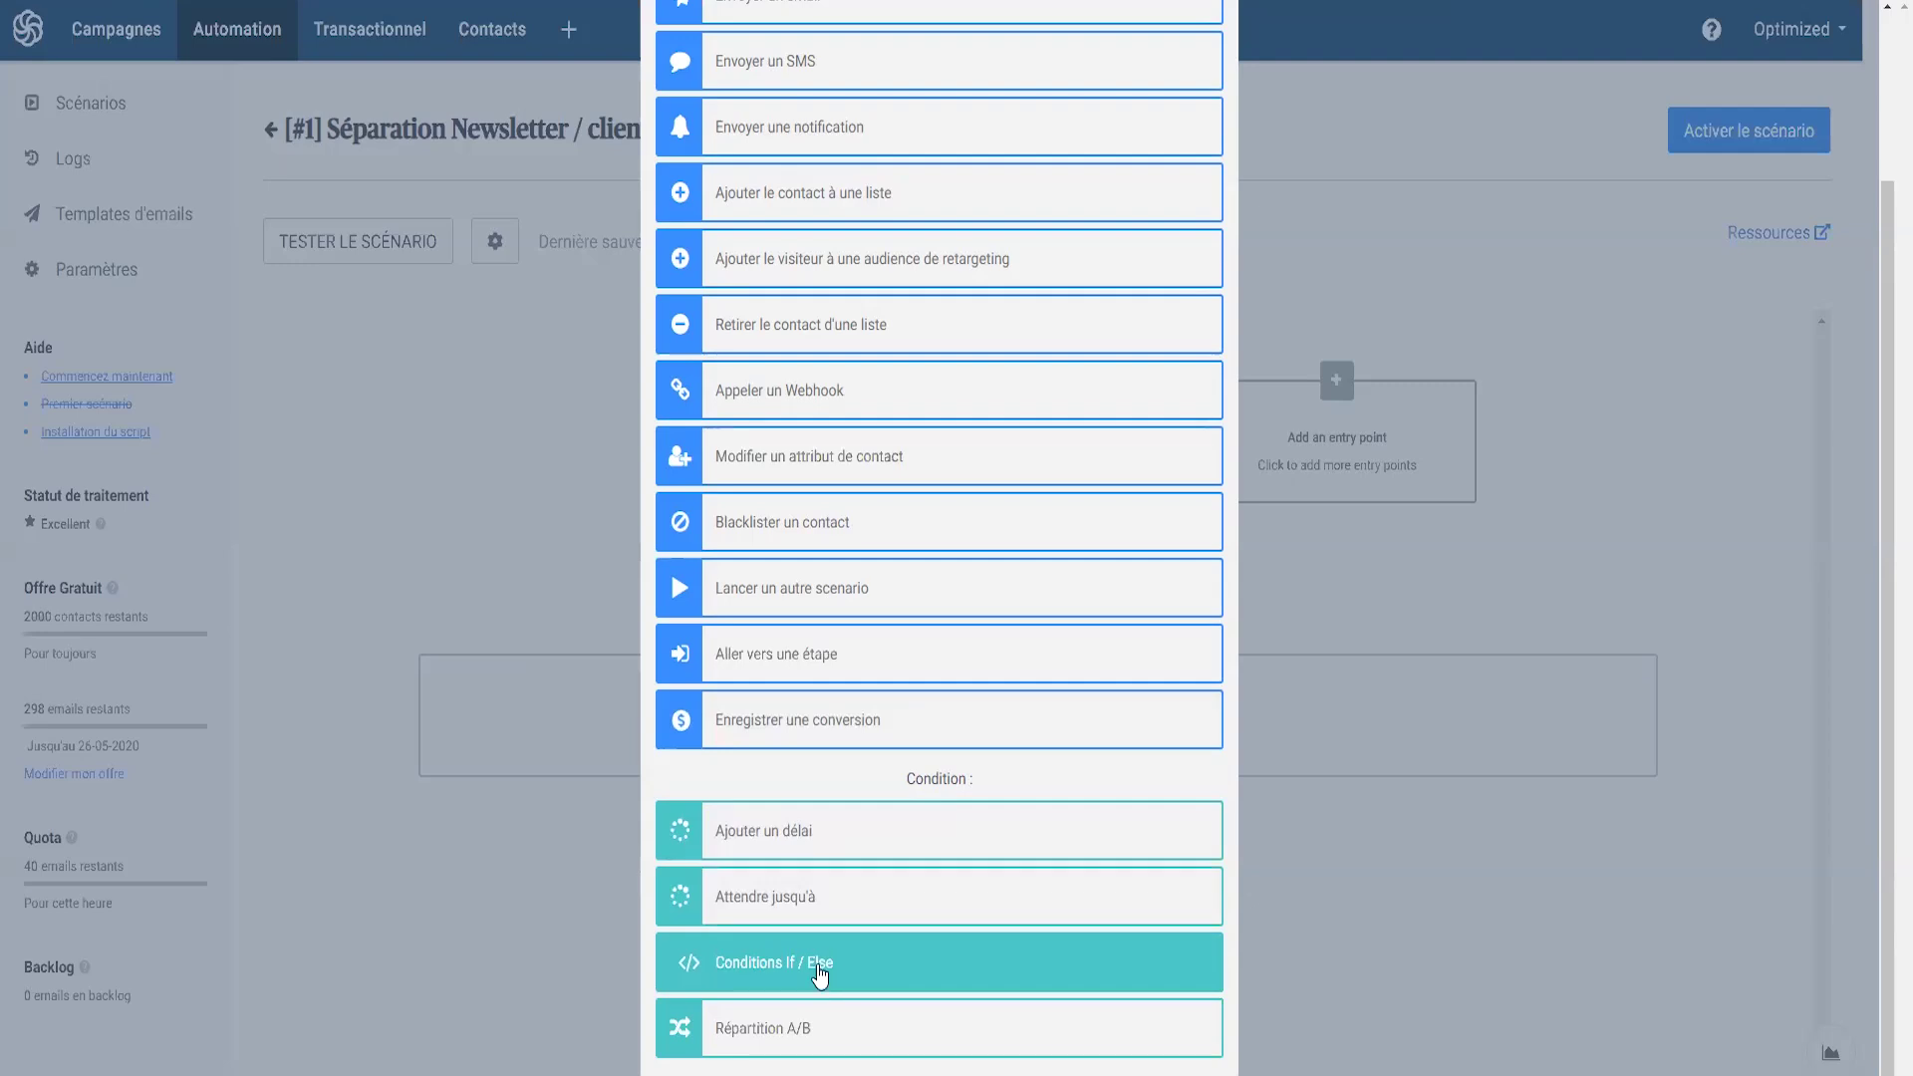
pyautogui.click(818, 967)
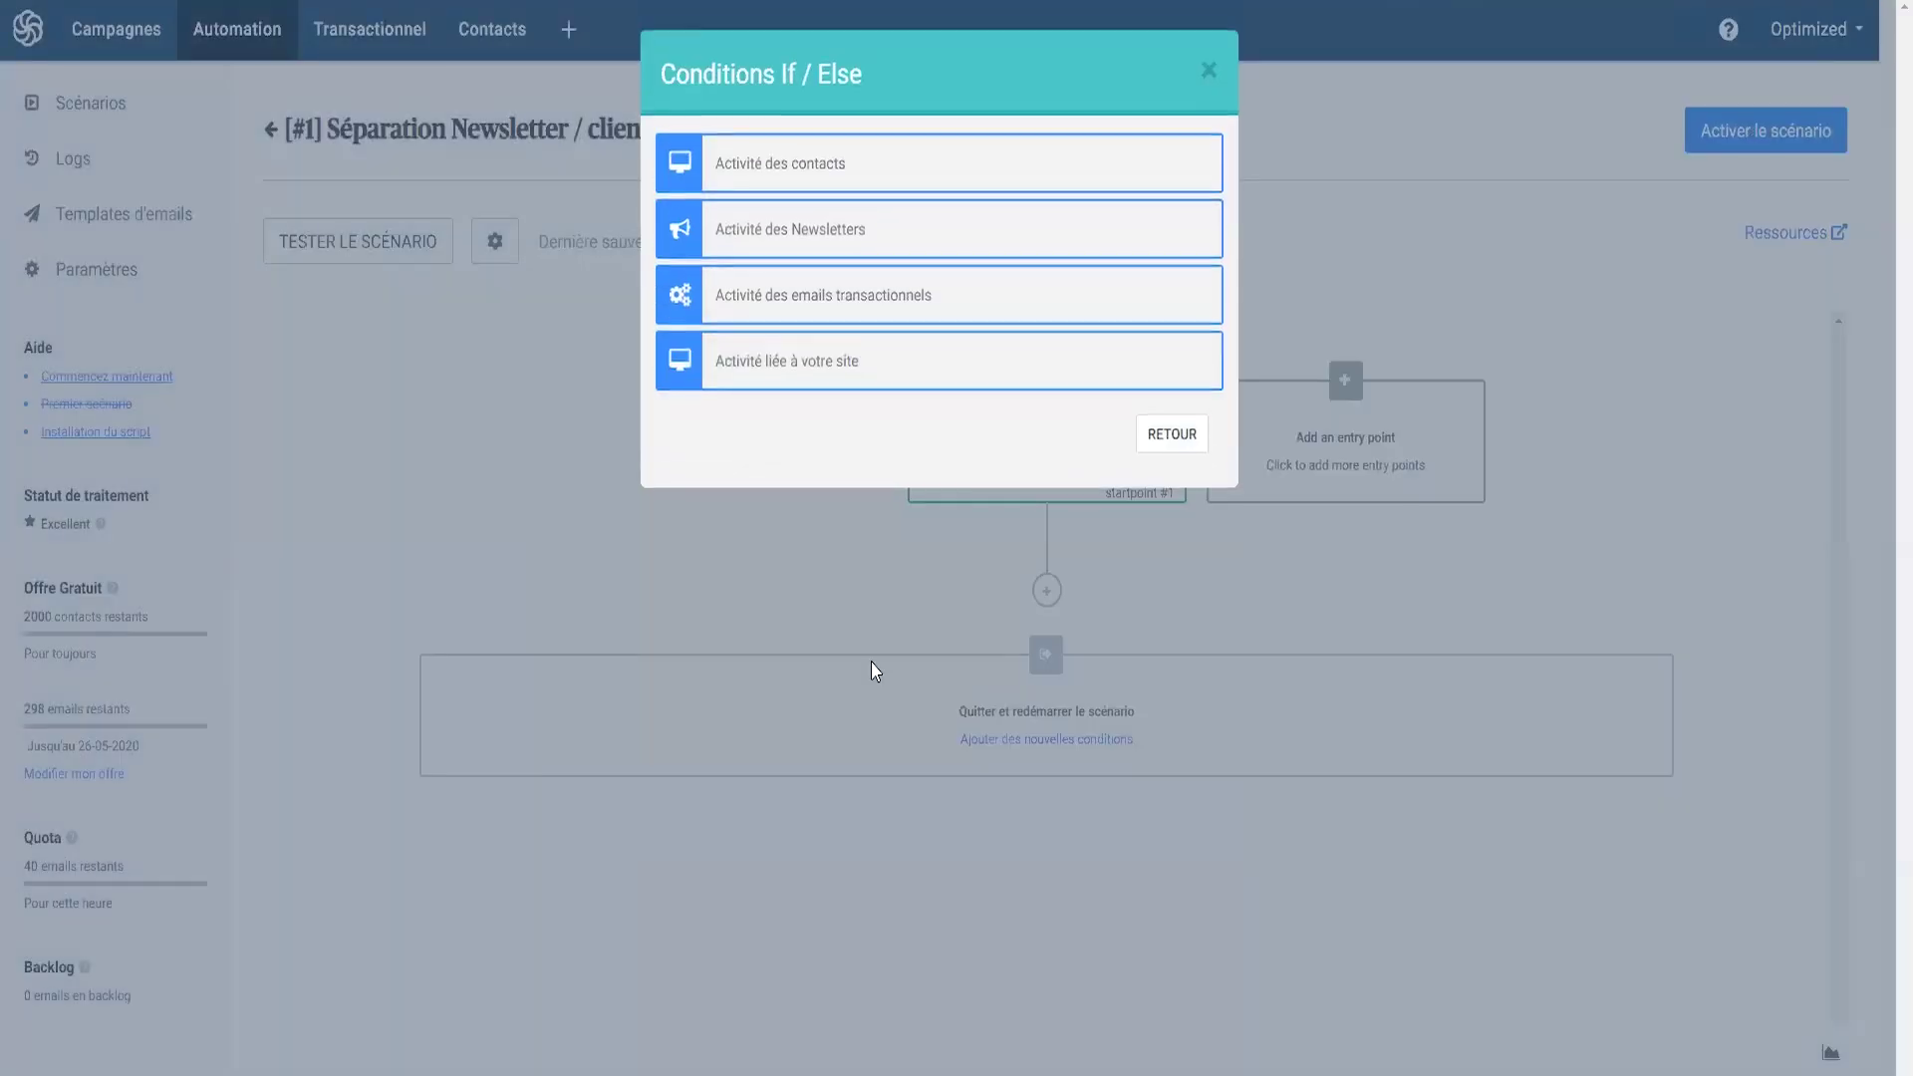
pyautogui.click(761, 182)
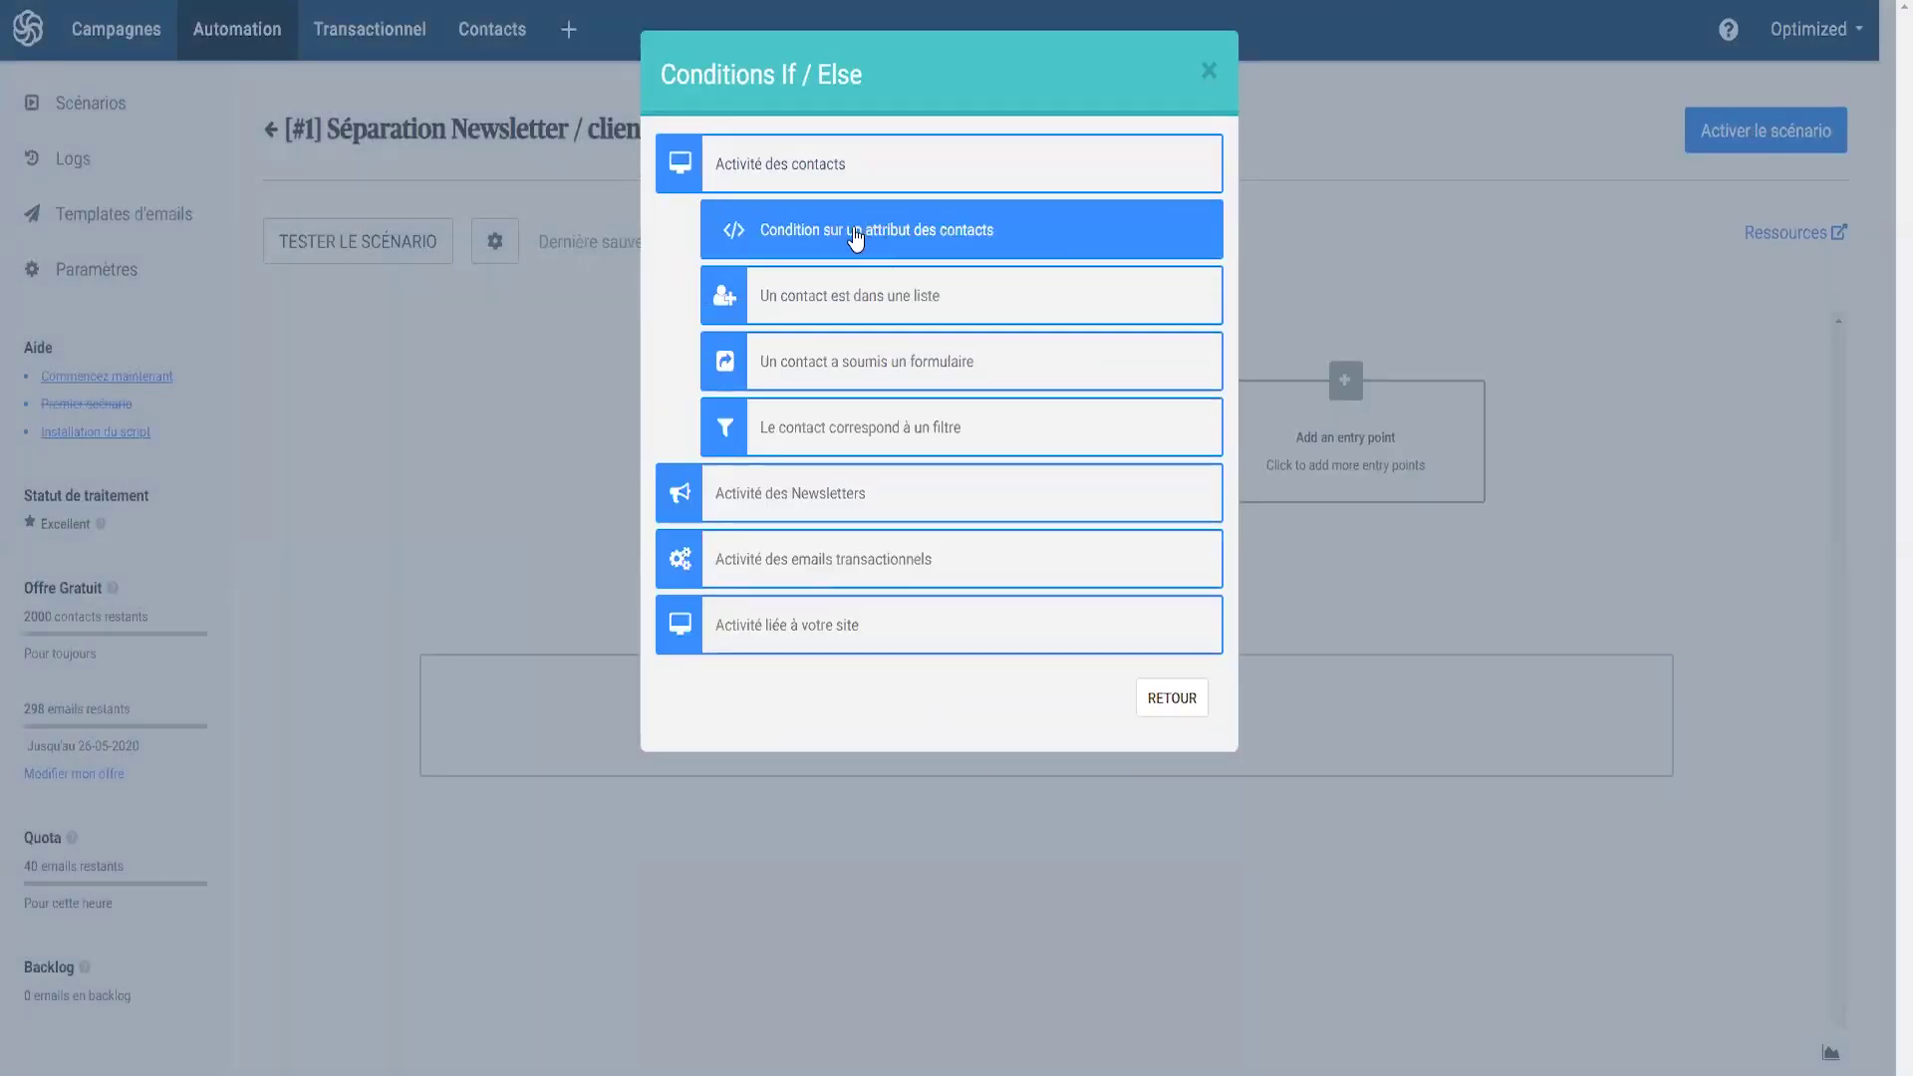
pyautogui.click(857, 236)
pyautogui.click(734, 251)
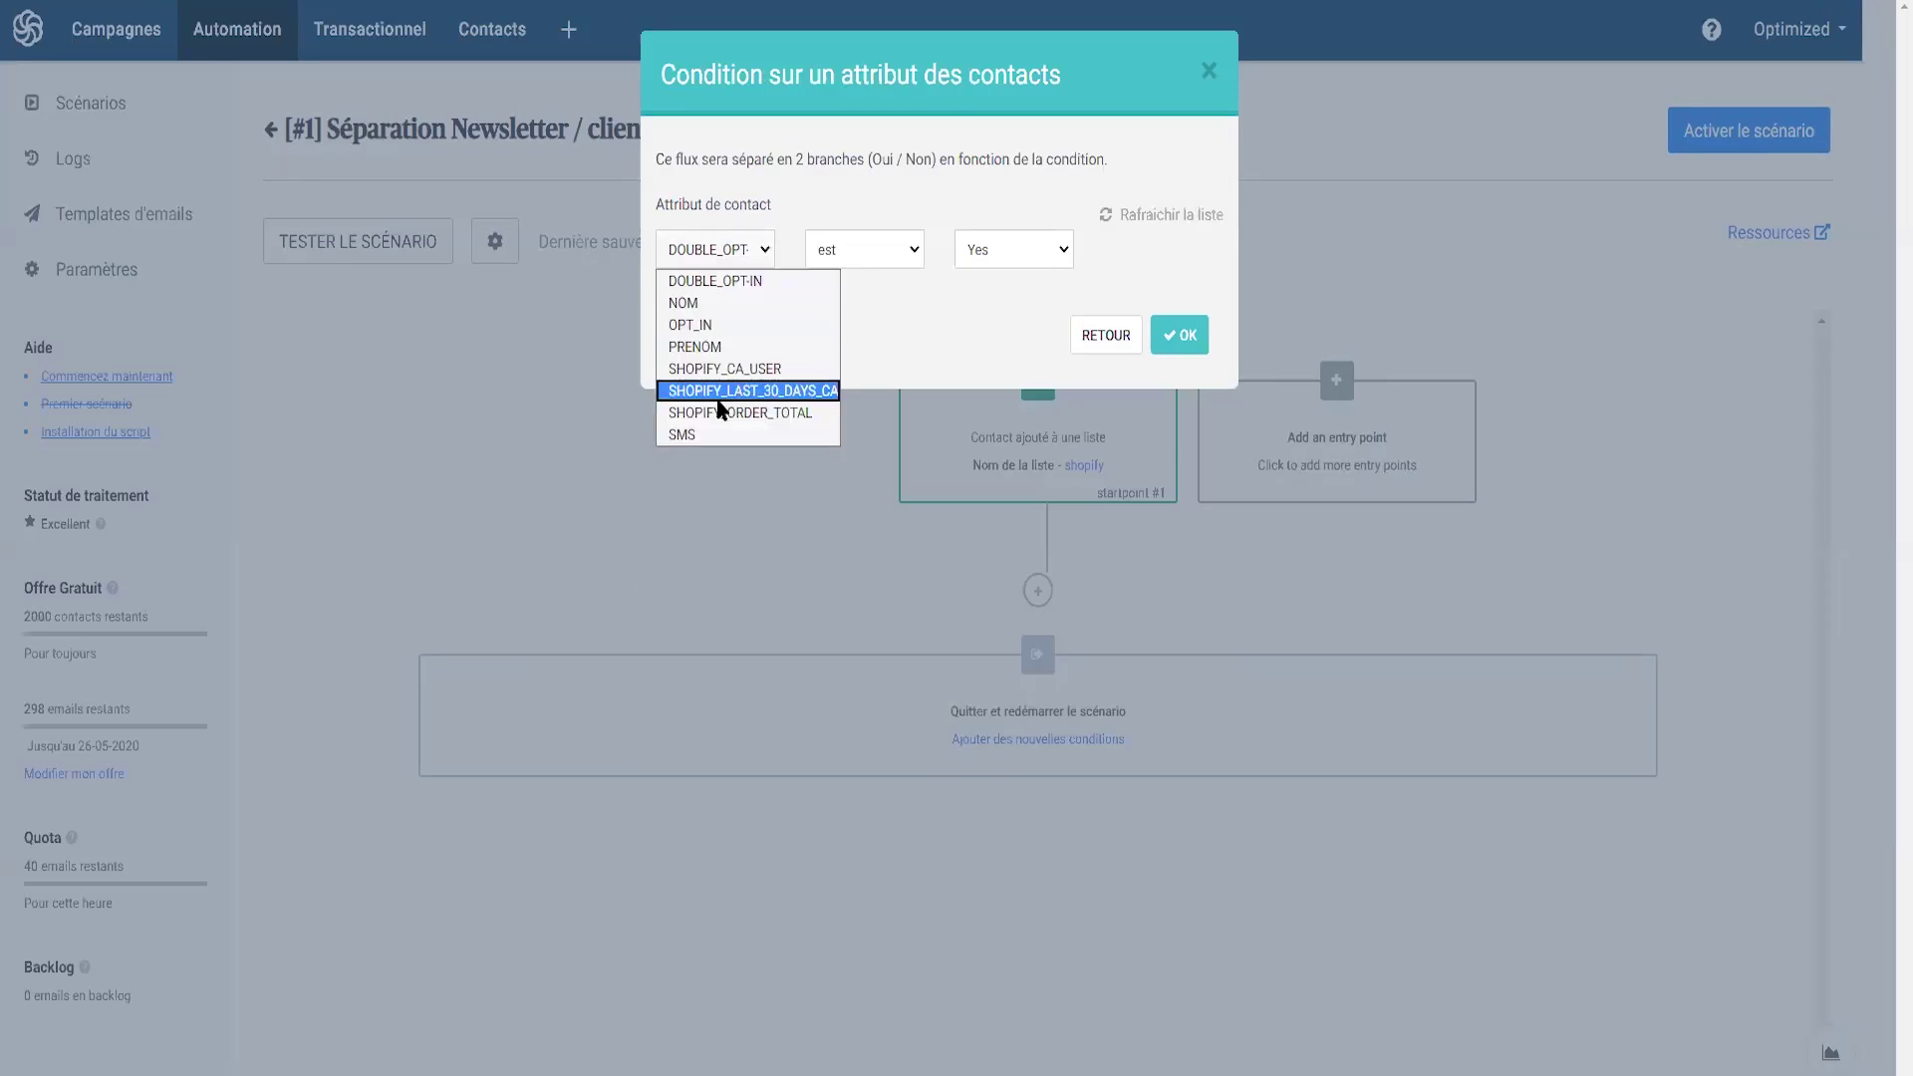
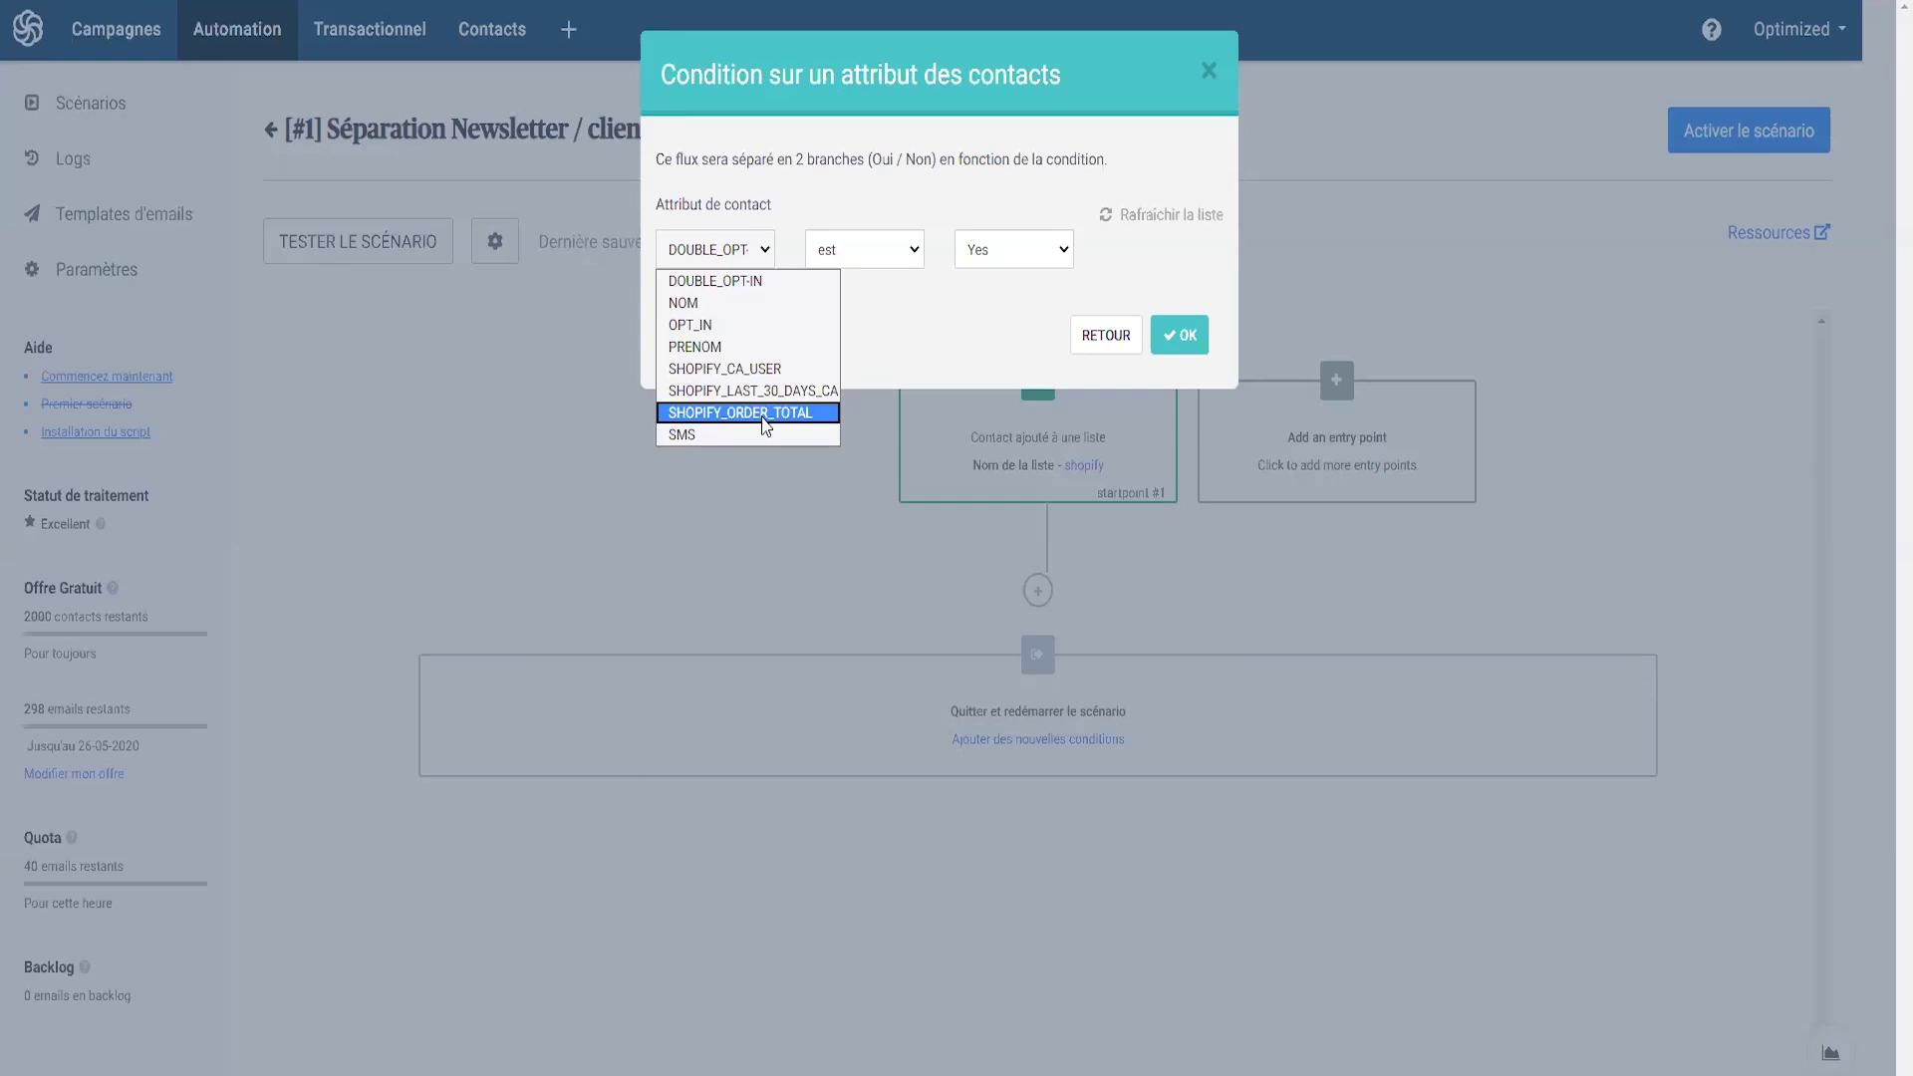
# - Set the If/Else condition to SHOPIFY_ORDER_TOTAL greater than 0
pyautogui.click(765, 425)
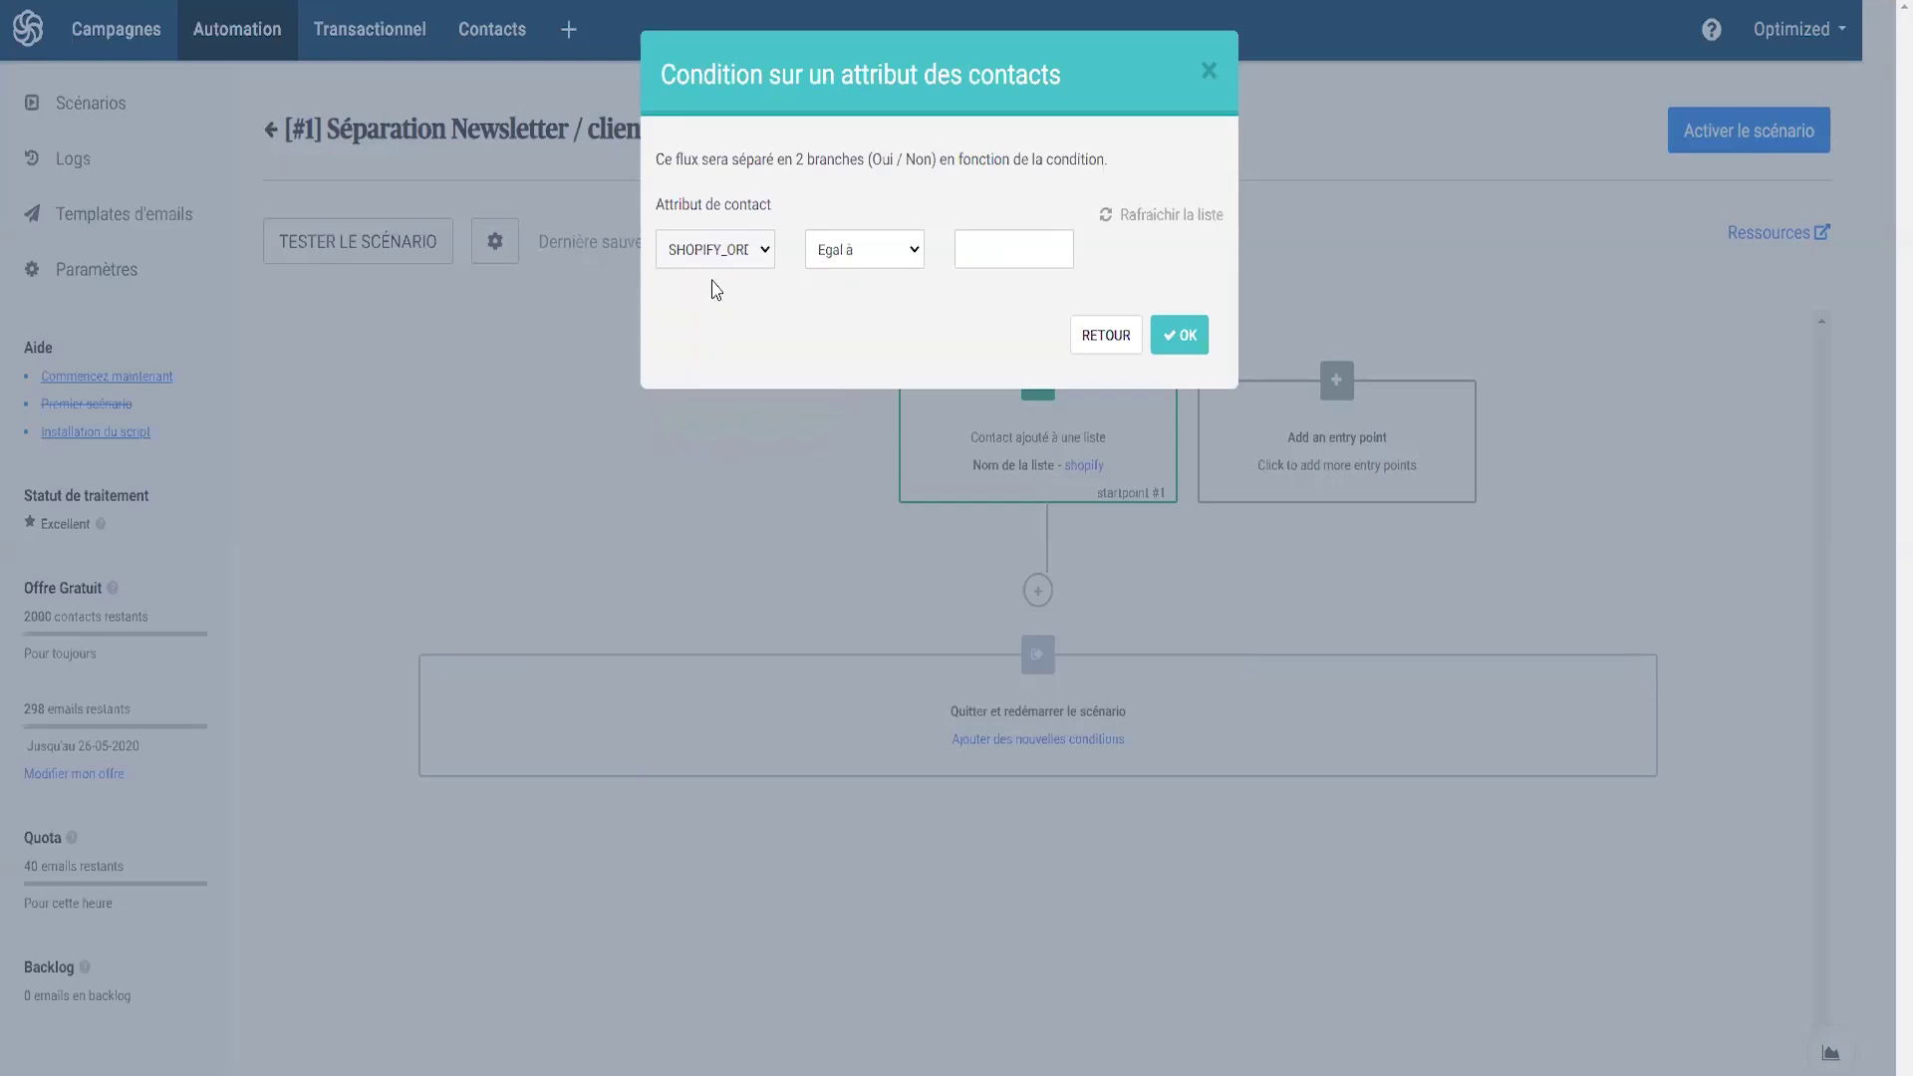
pyautogui.click(852, 253)
pyautogui.click(850, 369)
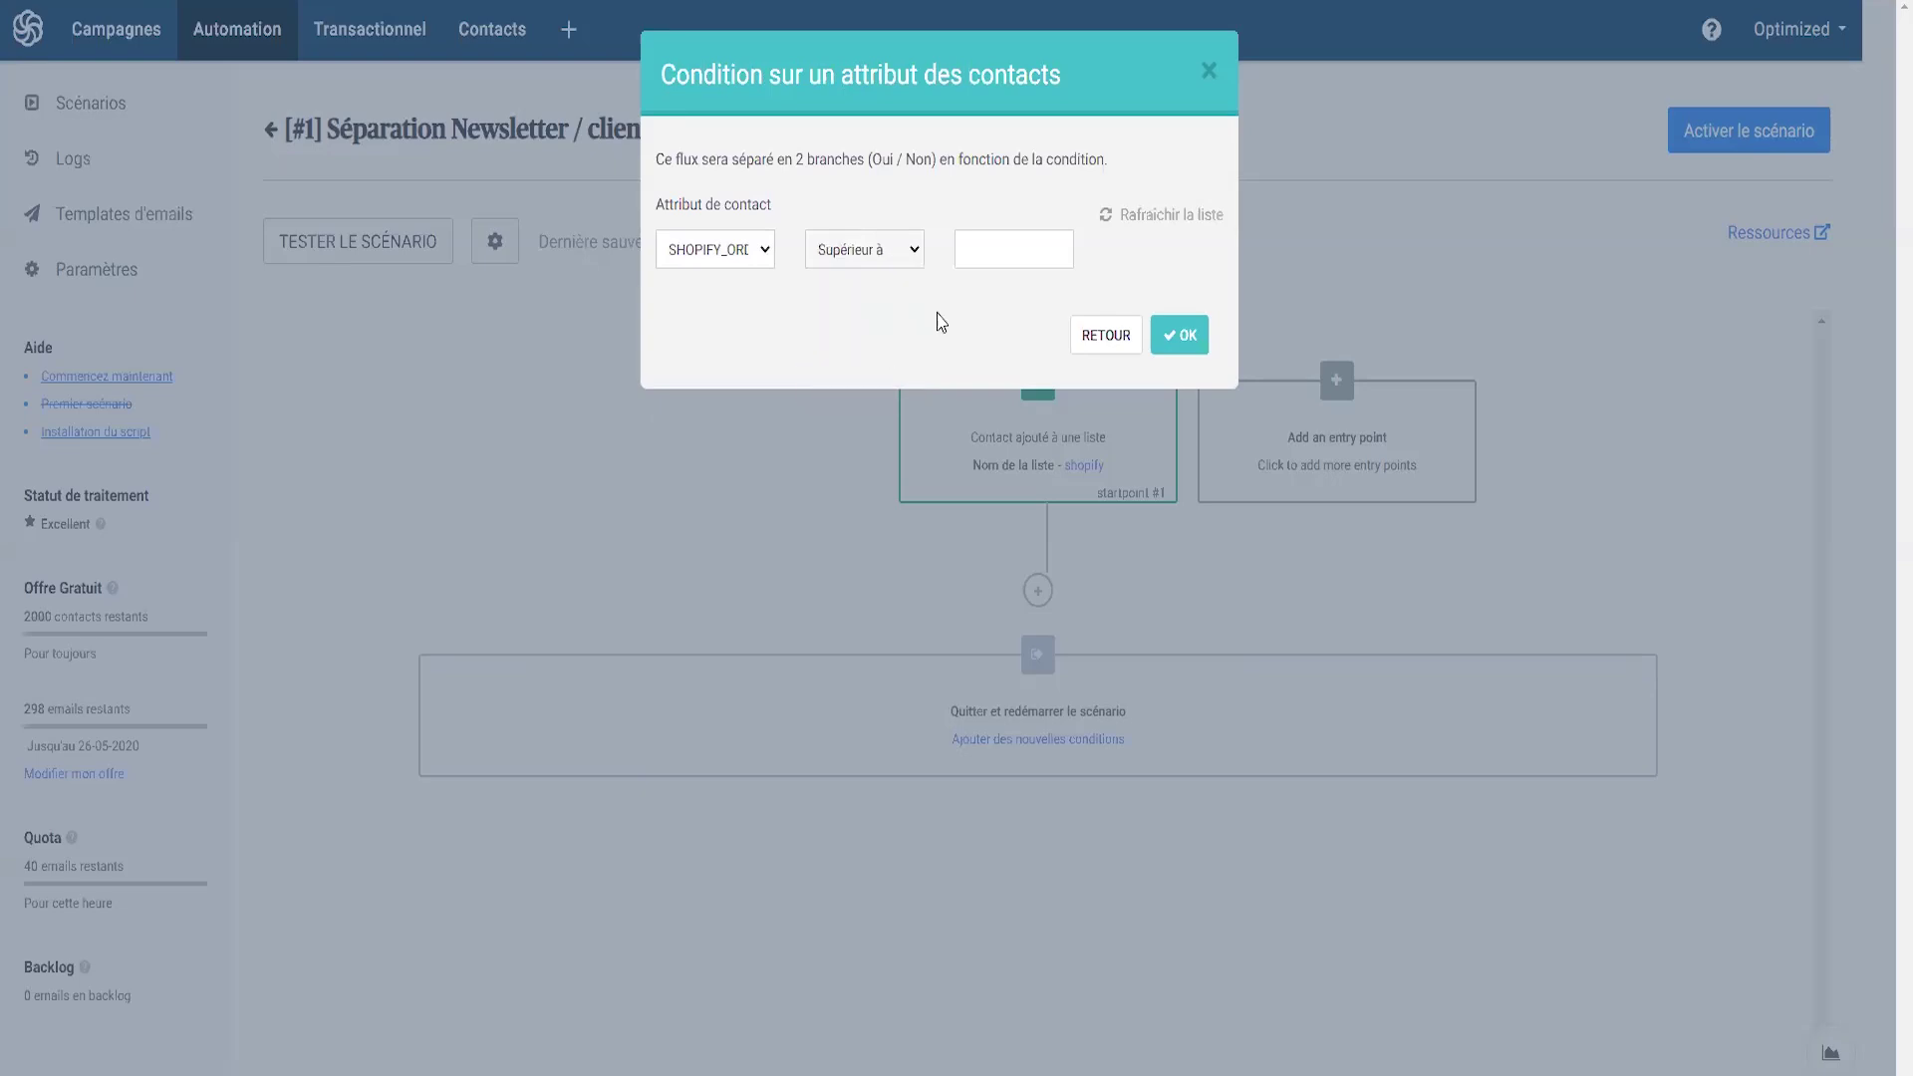
pyautogui.write('0')
pyautogui.click(1181, 336)
pyautogui.scroll(-1, 1195, 657)
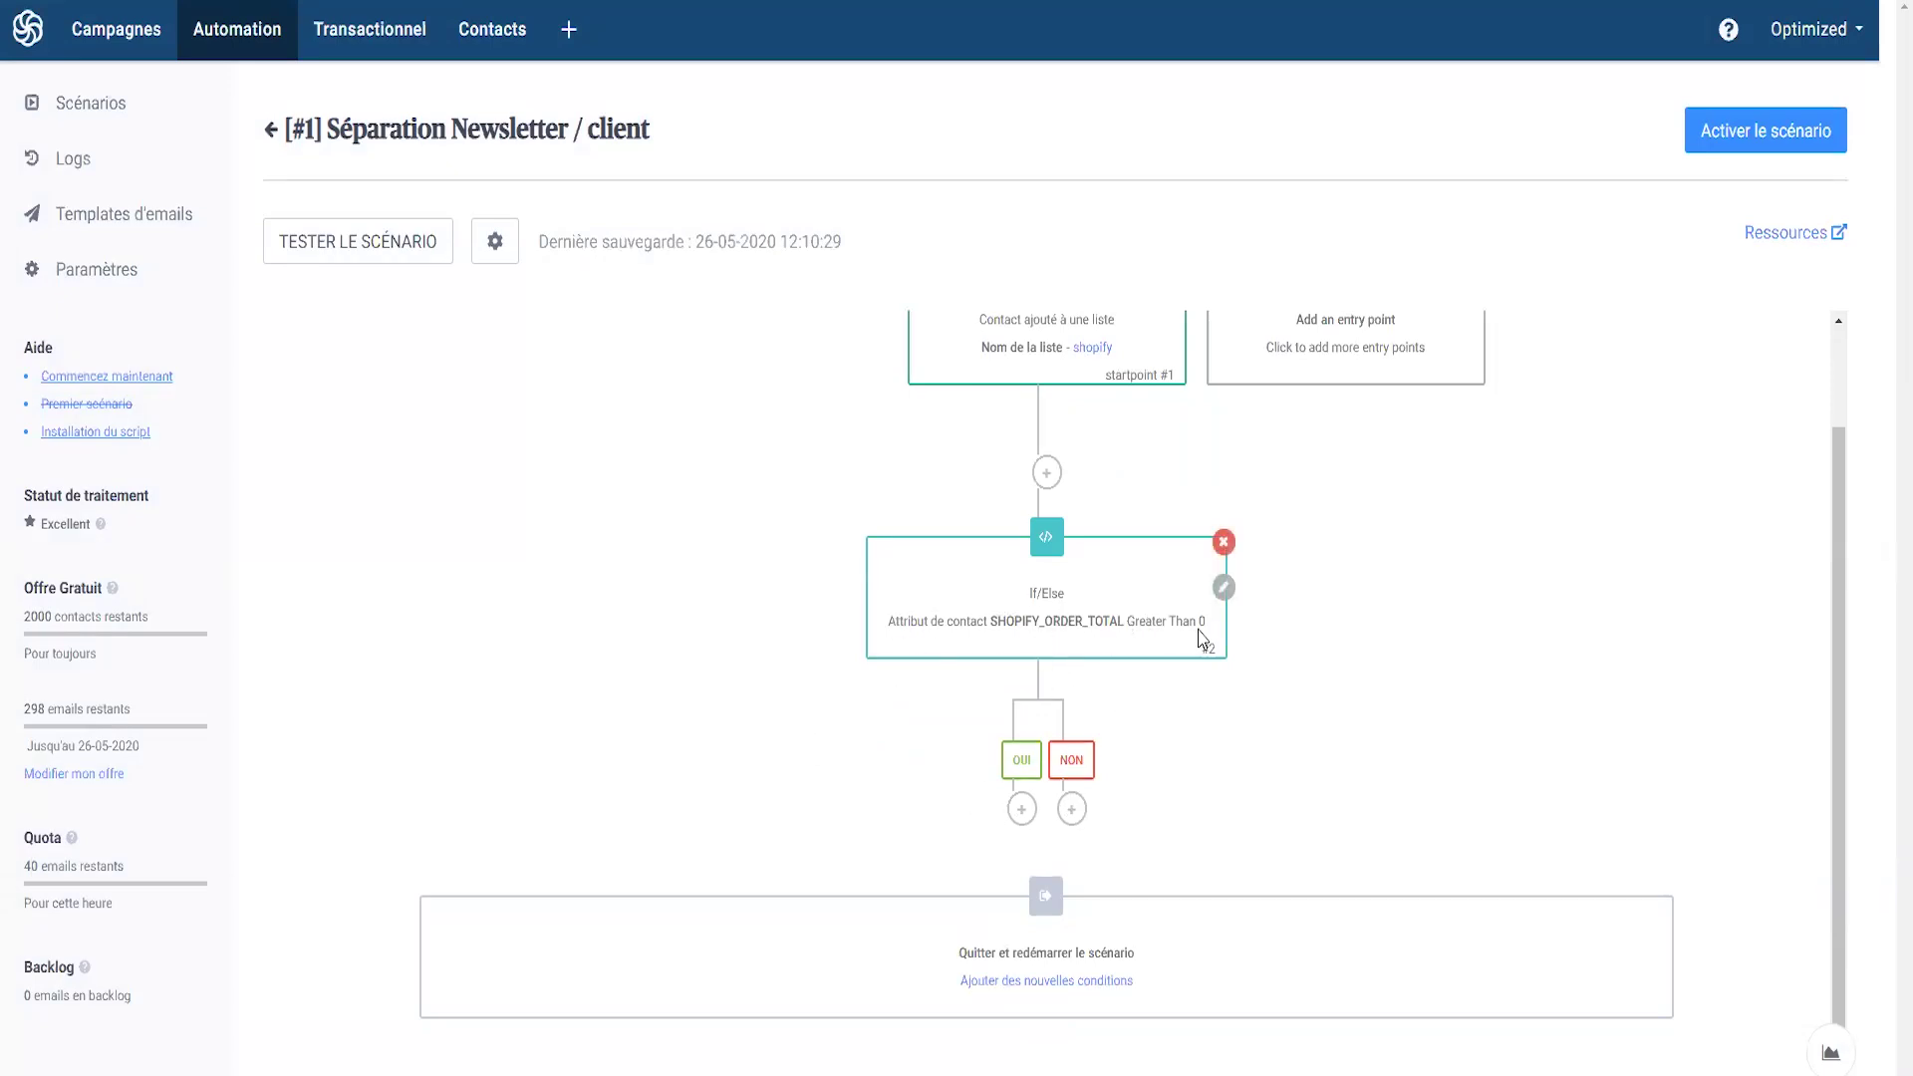
# - Under the OUI branch, add a step adding the contact to the [#4] Clients list
pyautogui.click(1021, 808)
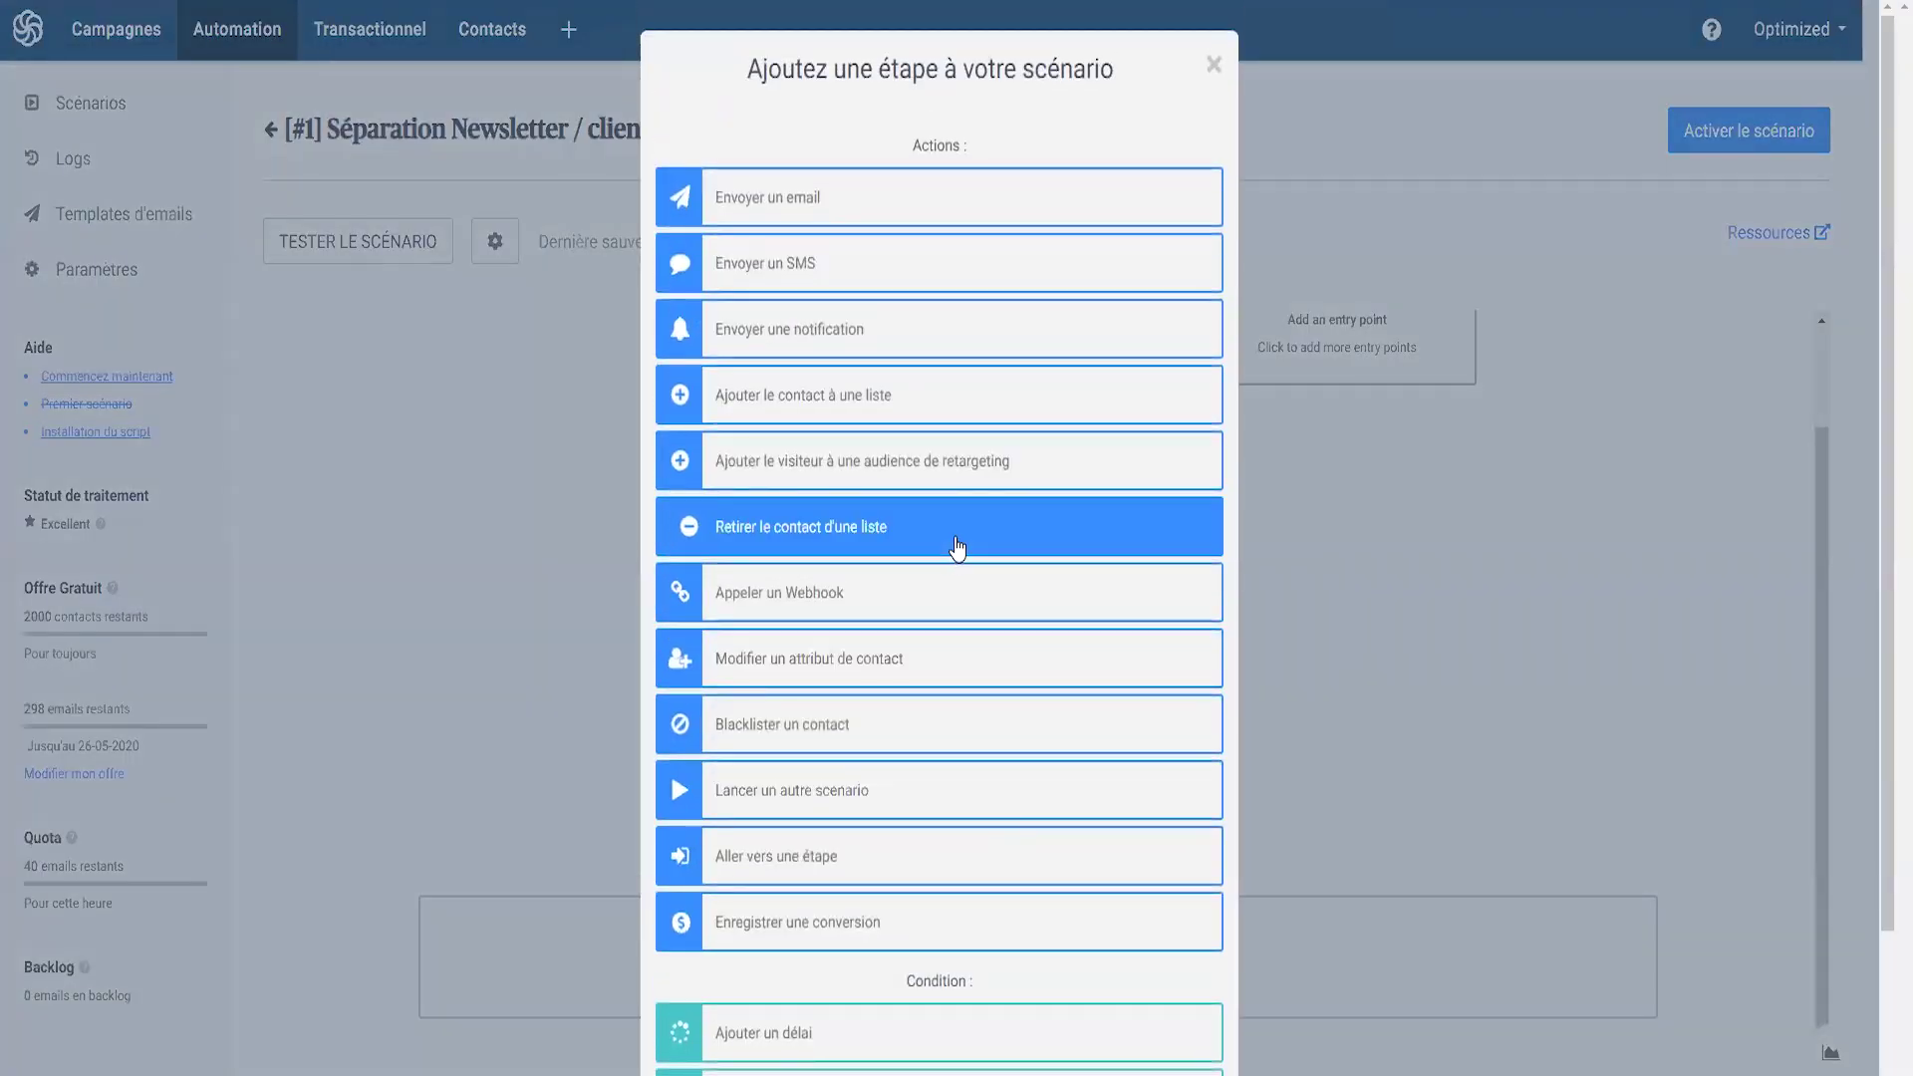
pyautogui.click(778, 404)
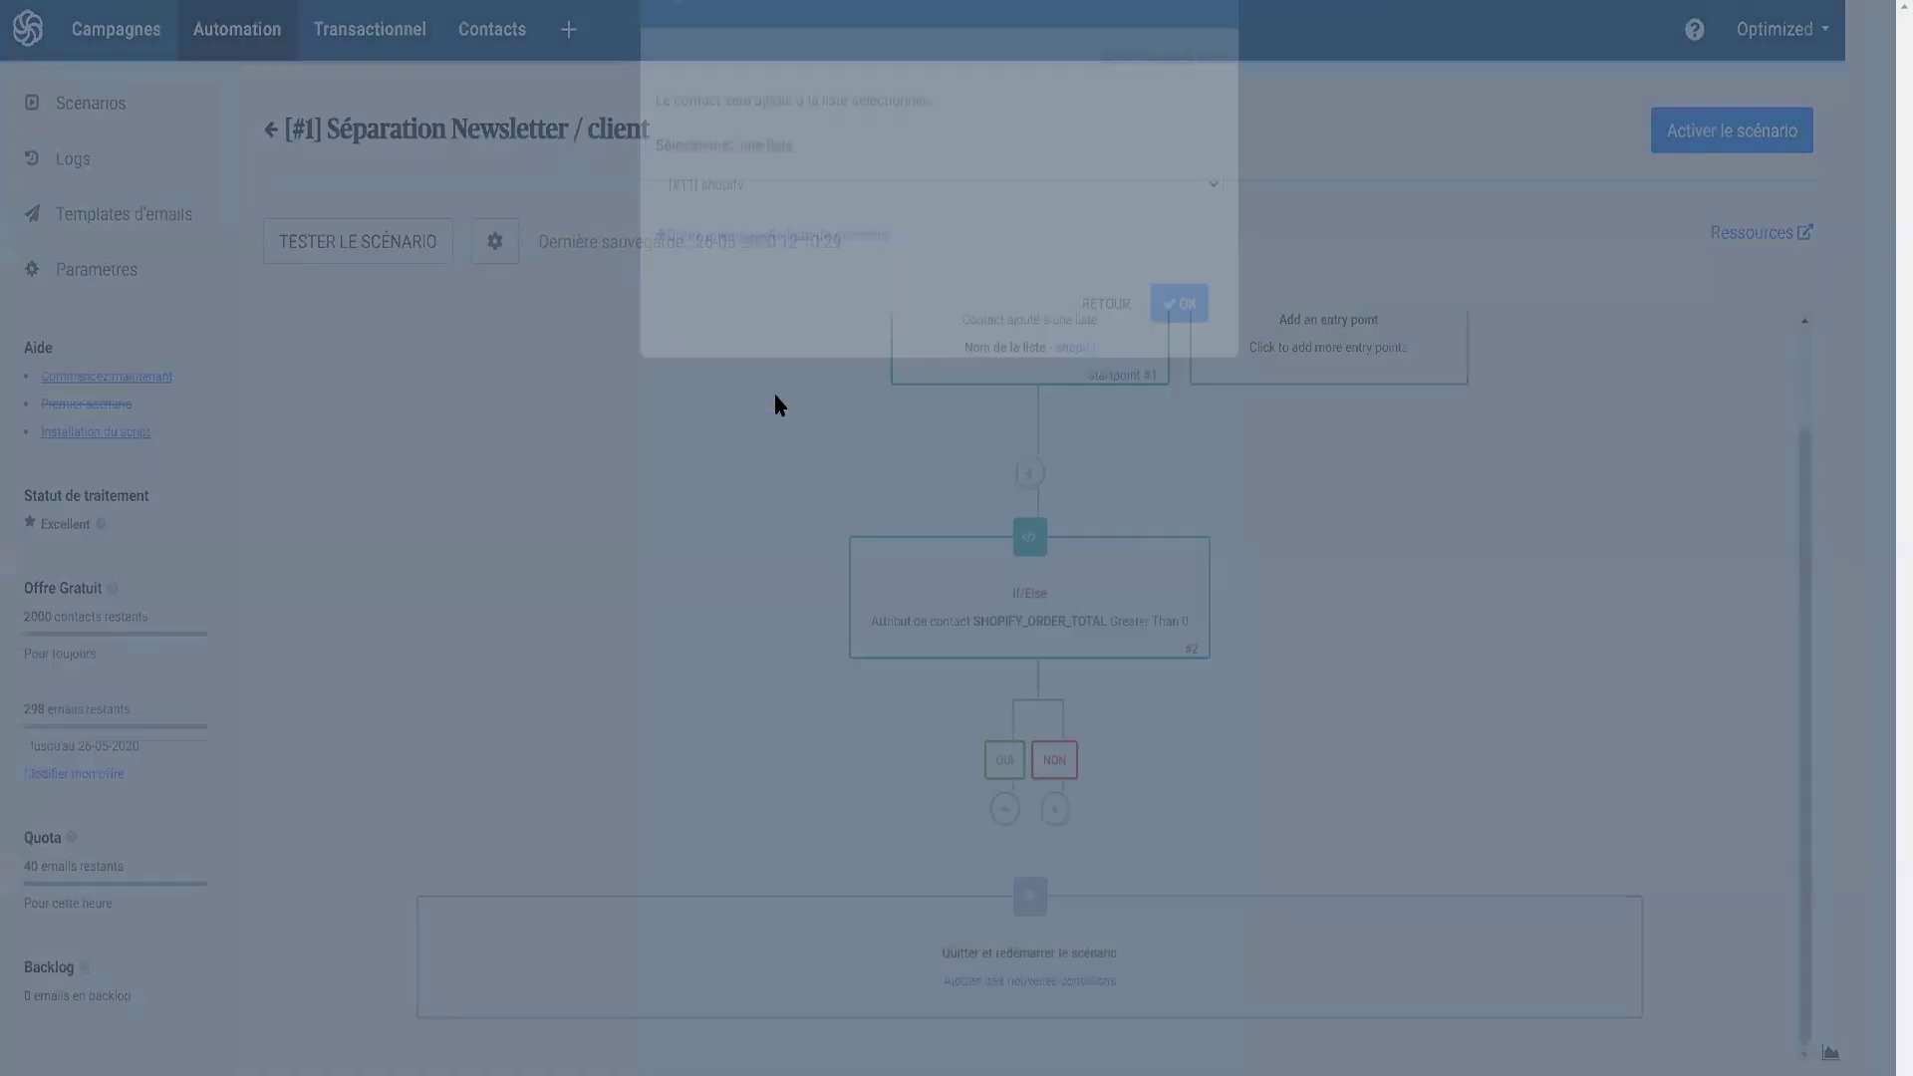
pyautogui.click(842, 273)
pyautogui.click(725, 407)
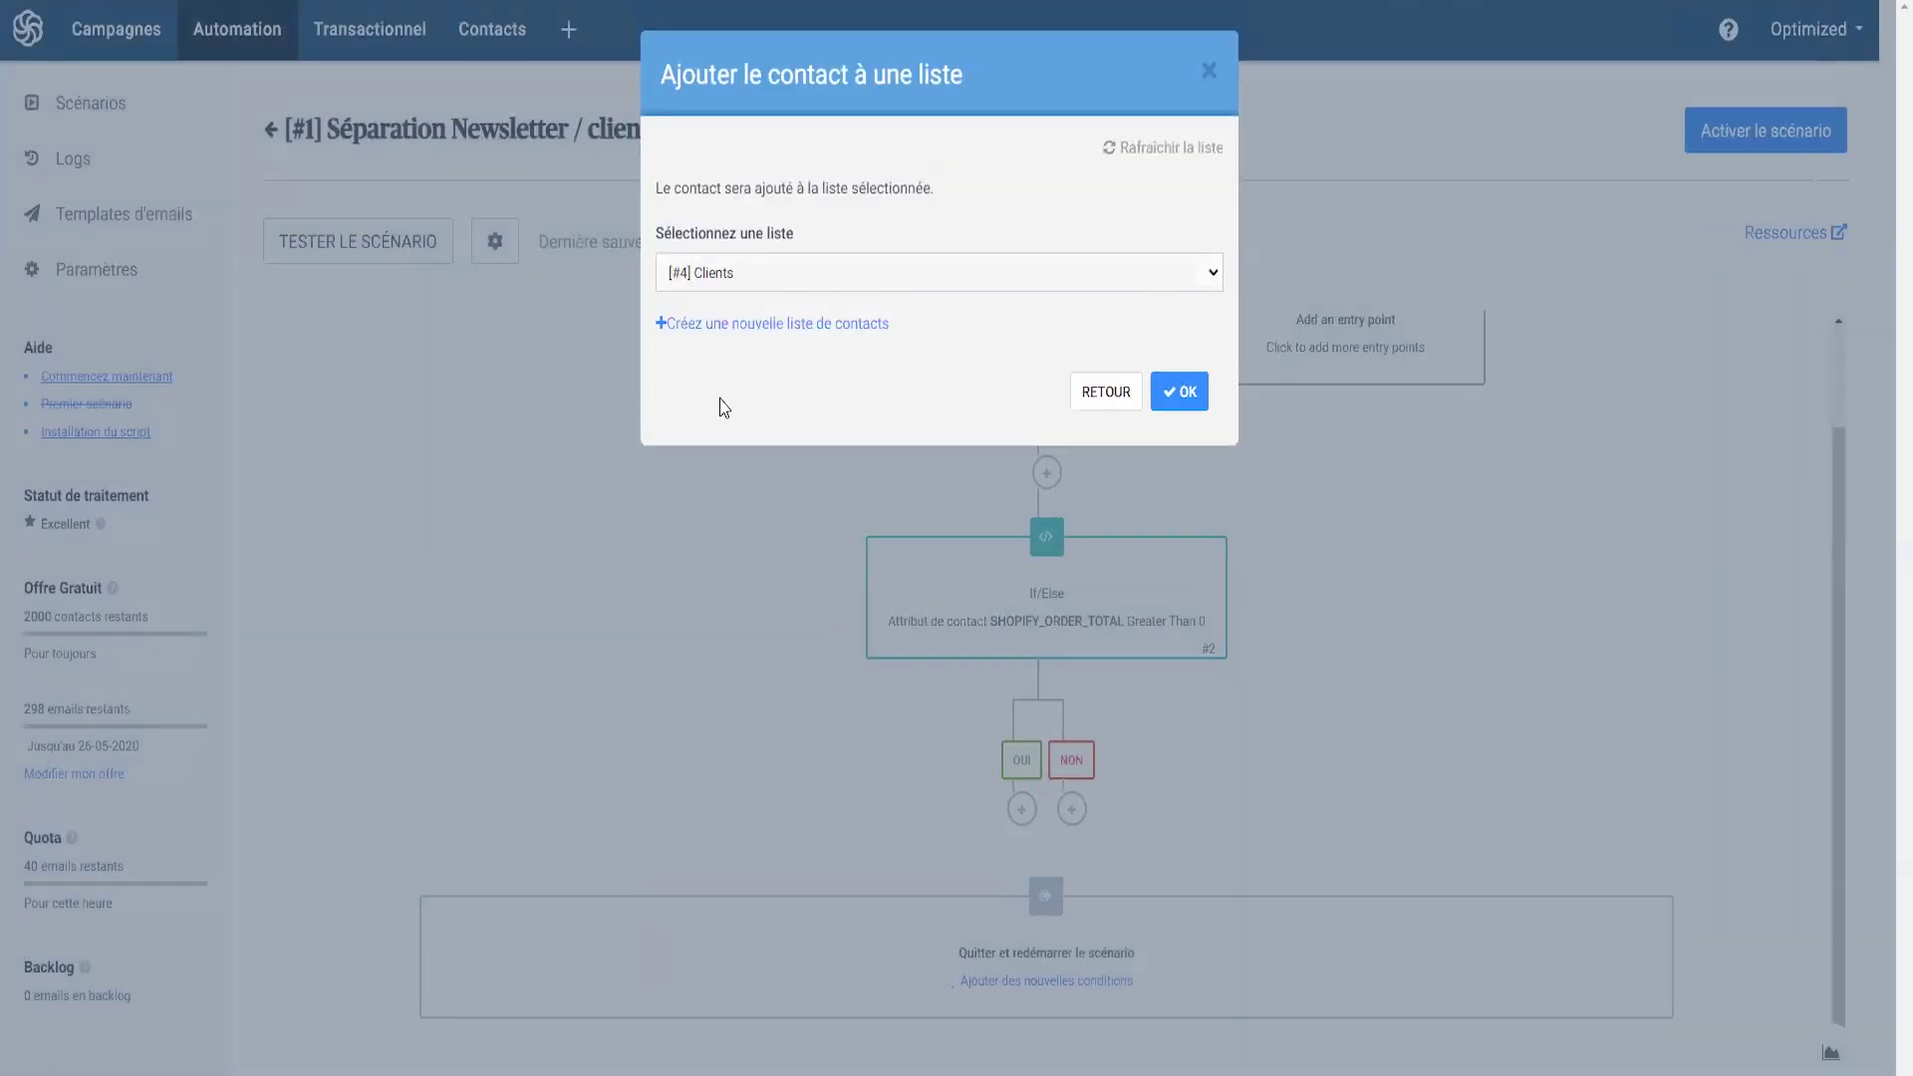
pyautogui.click(1178, 398)
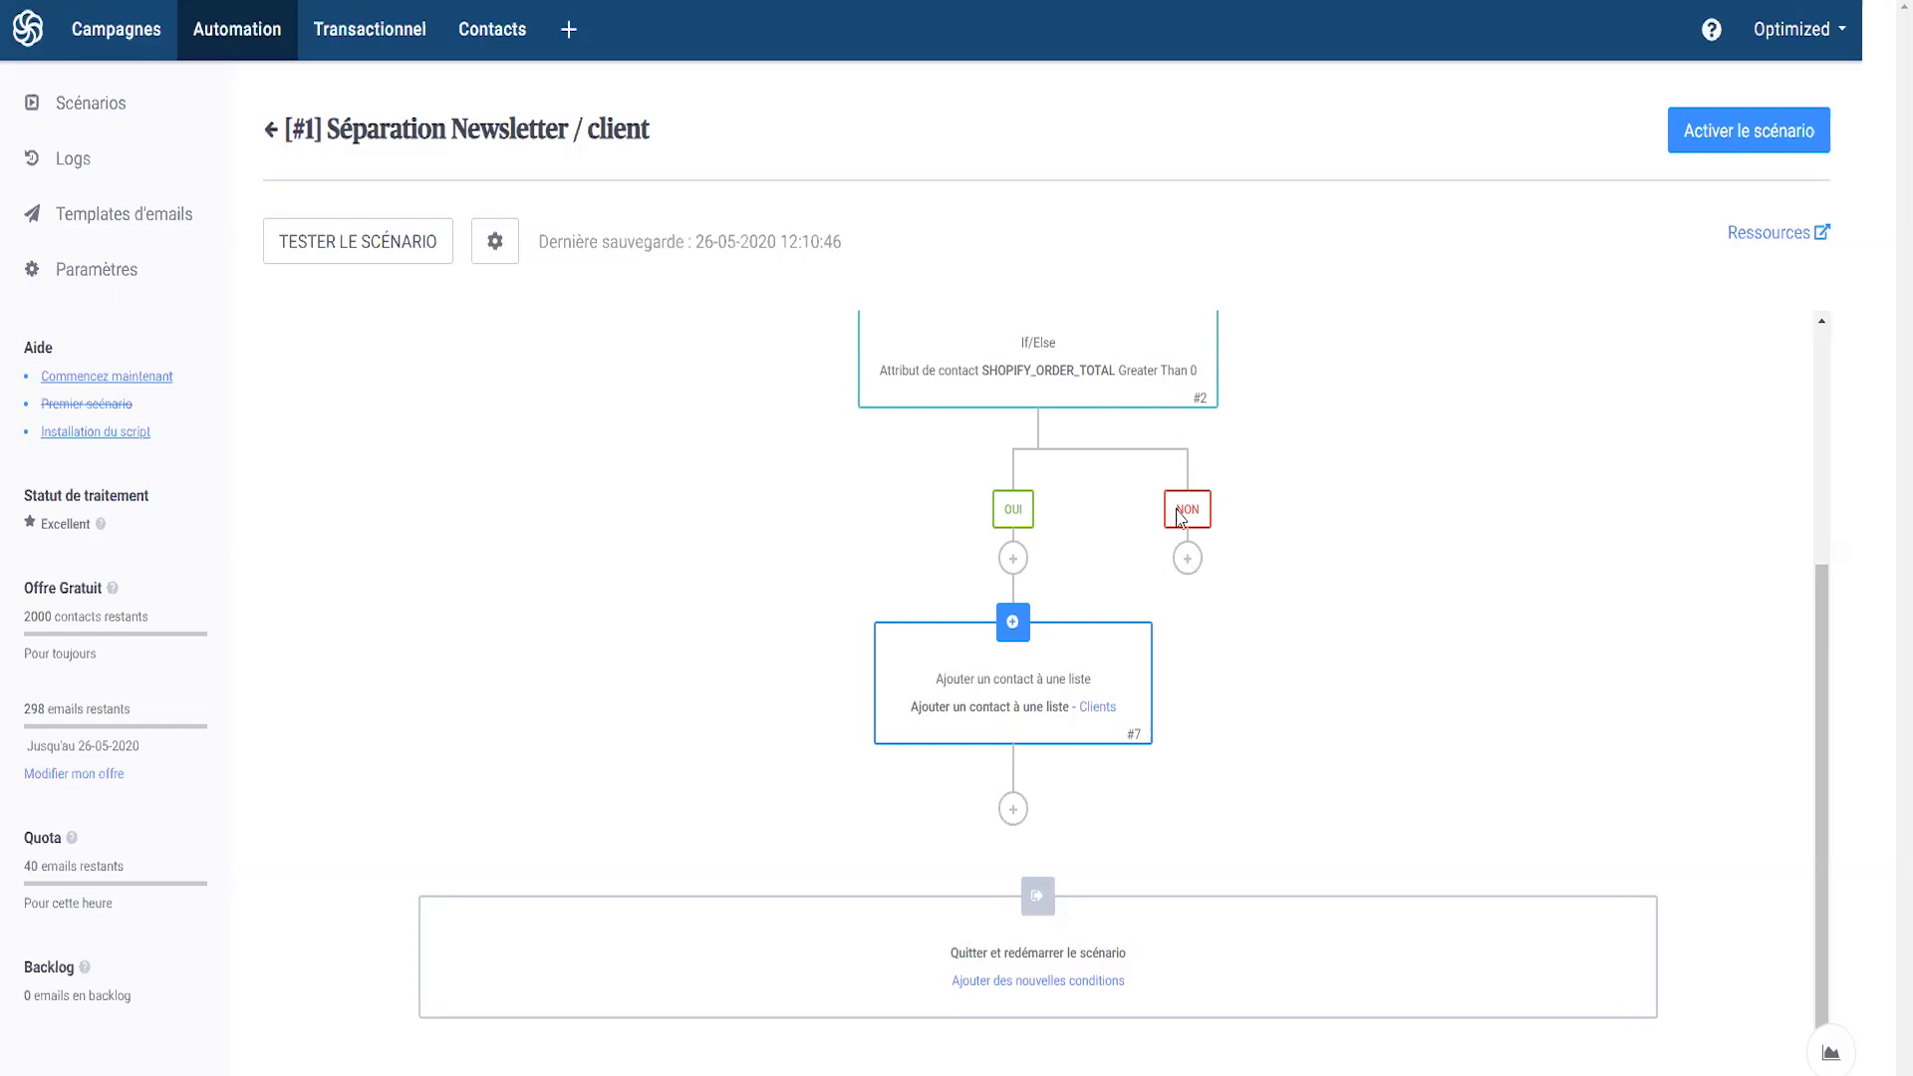
# - Under the NON branch, add a step adding the contact to the [#3] Newsletter list
pyautogui.click(1187, 560)
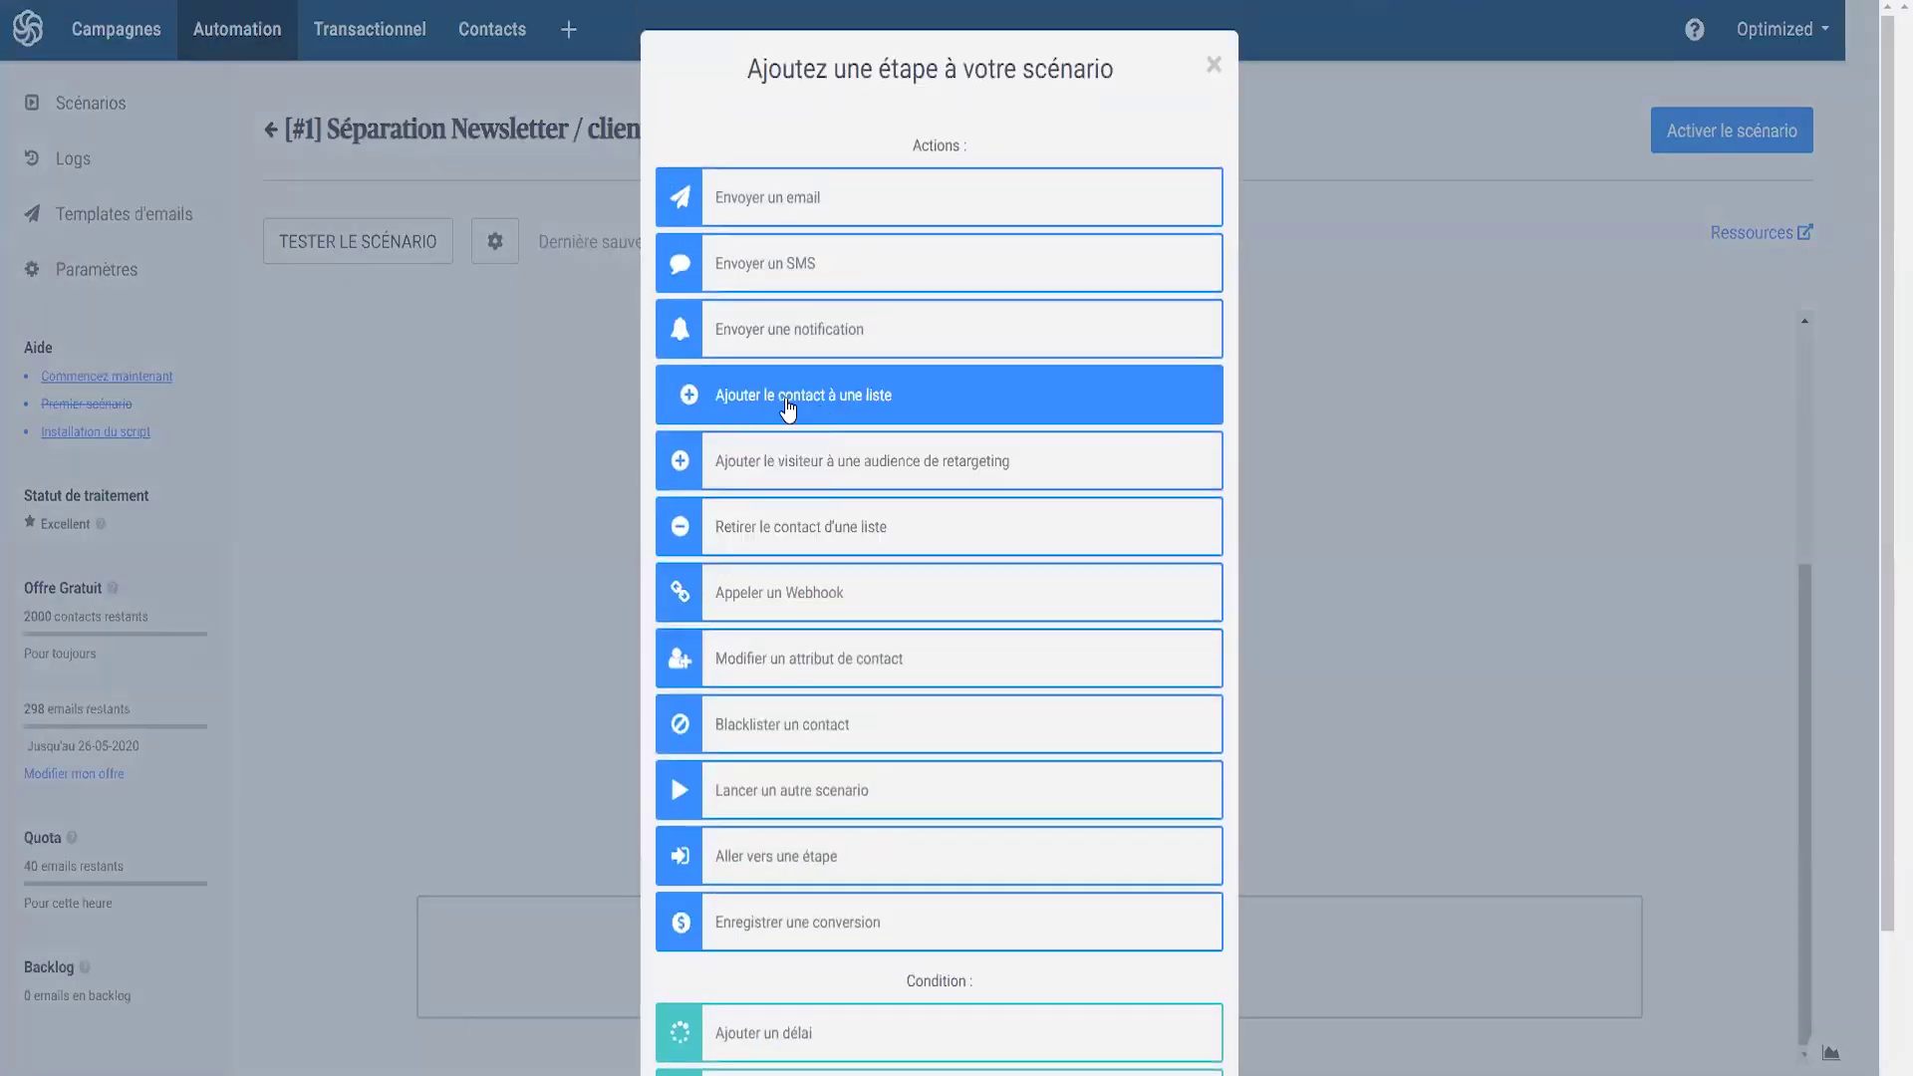
pyautogui.click(787, 398)
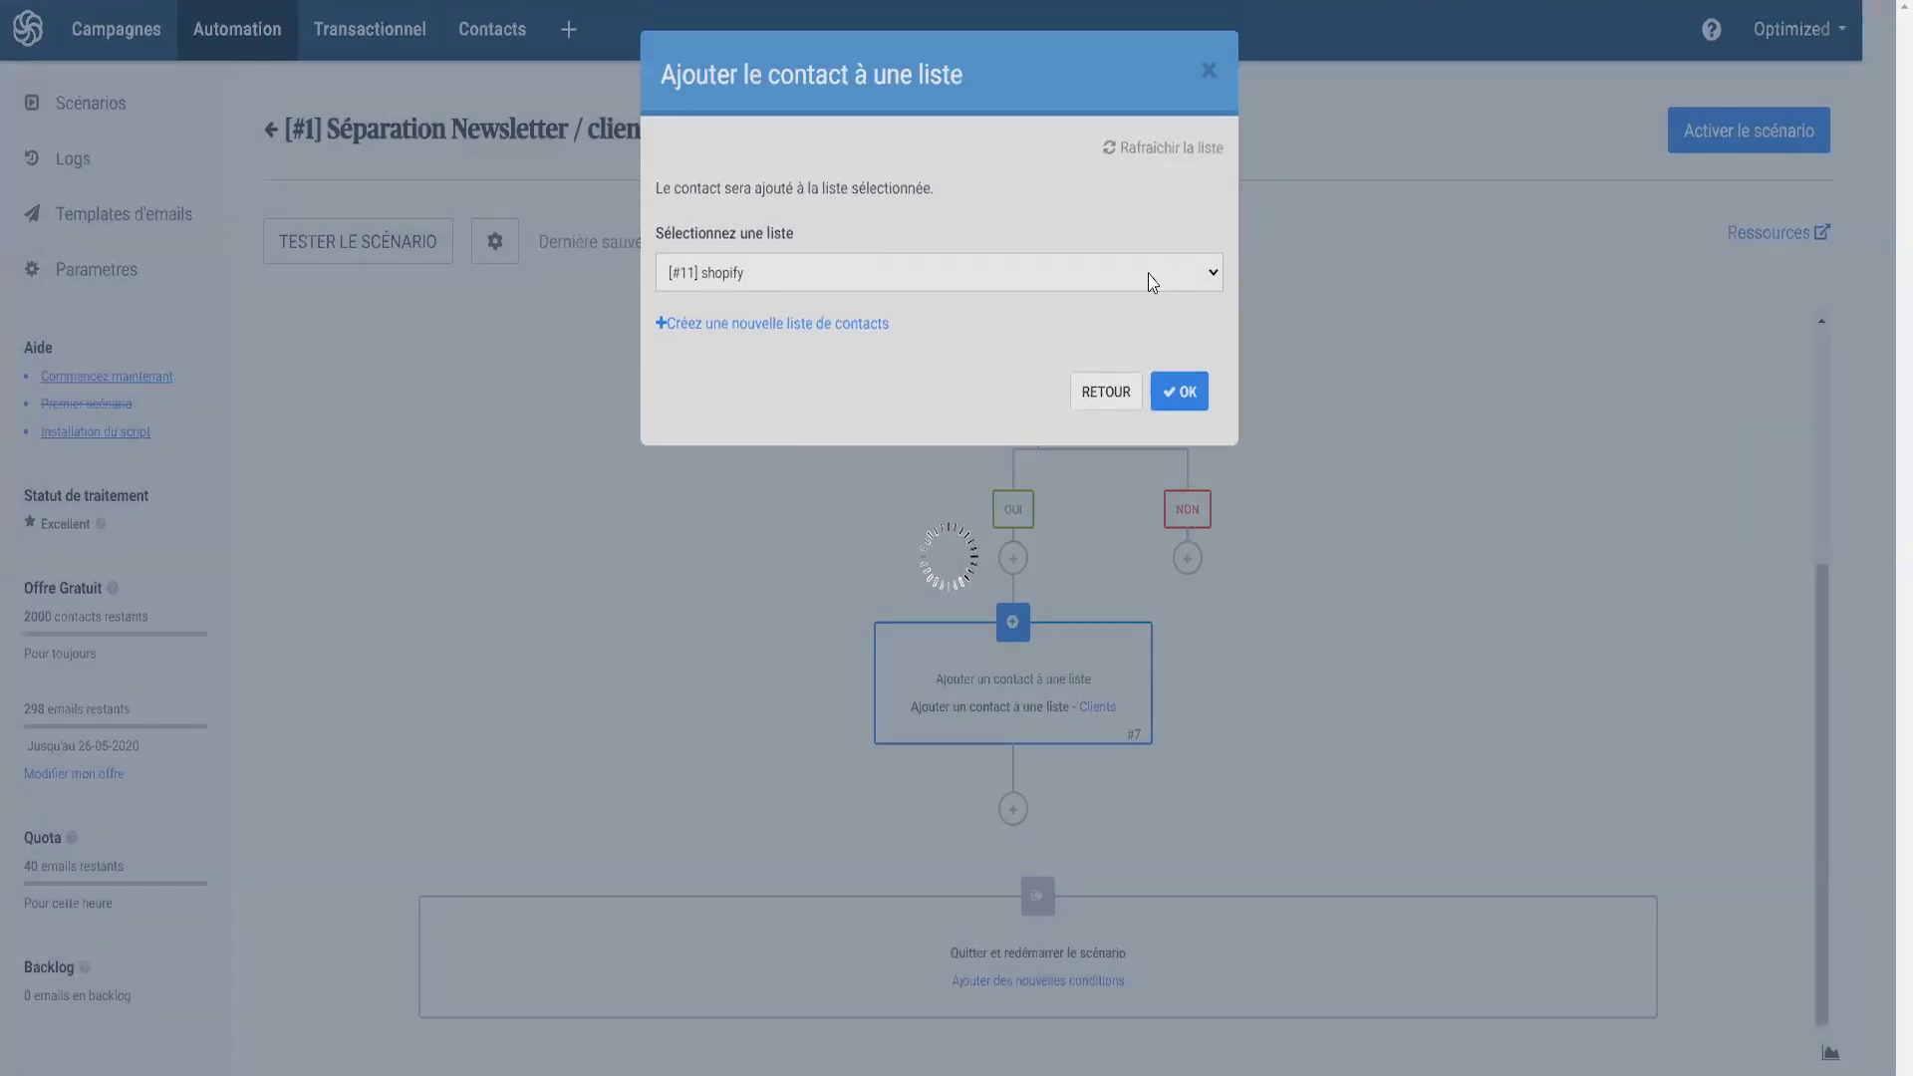
pyautogui.click(1152, 283)
pyautogui.click(739, 409)
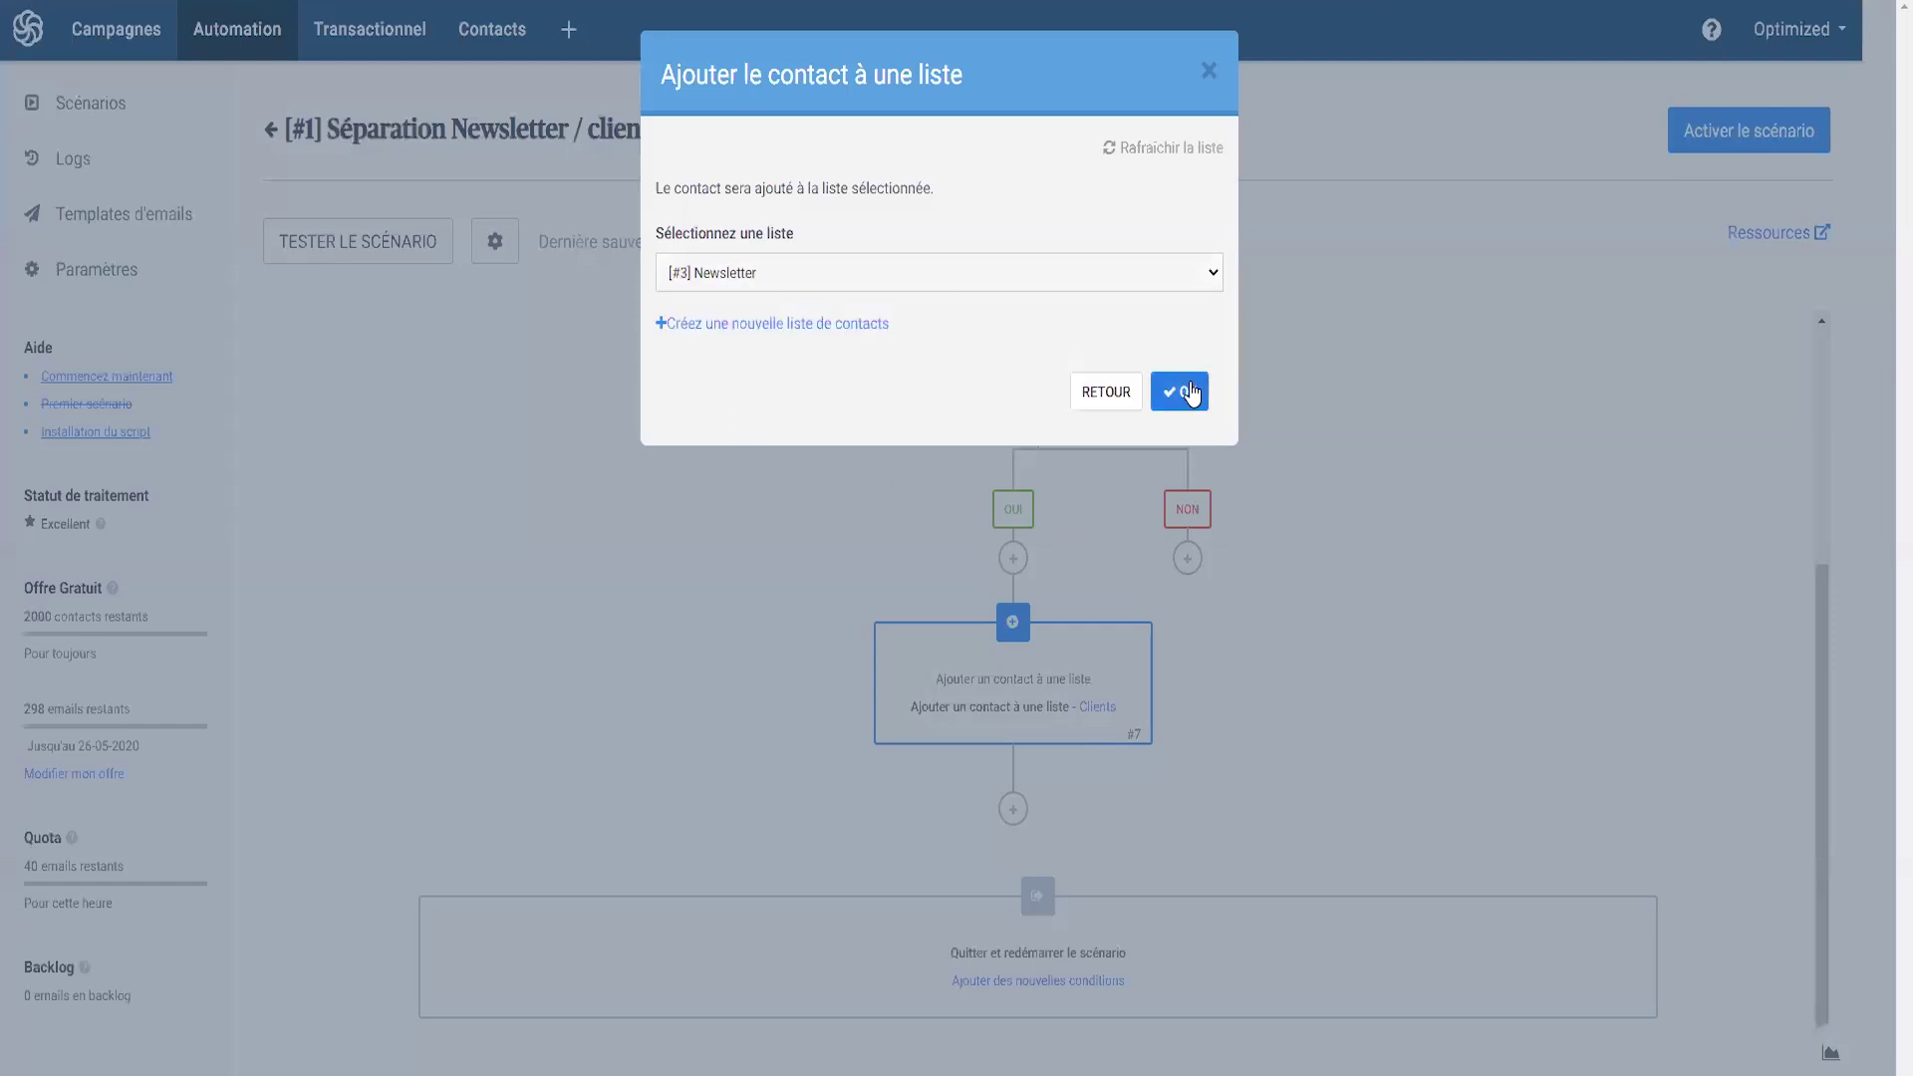
pyautogui.click(1190, 392)
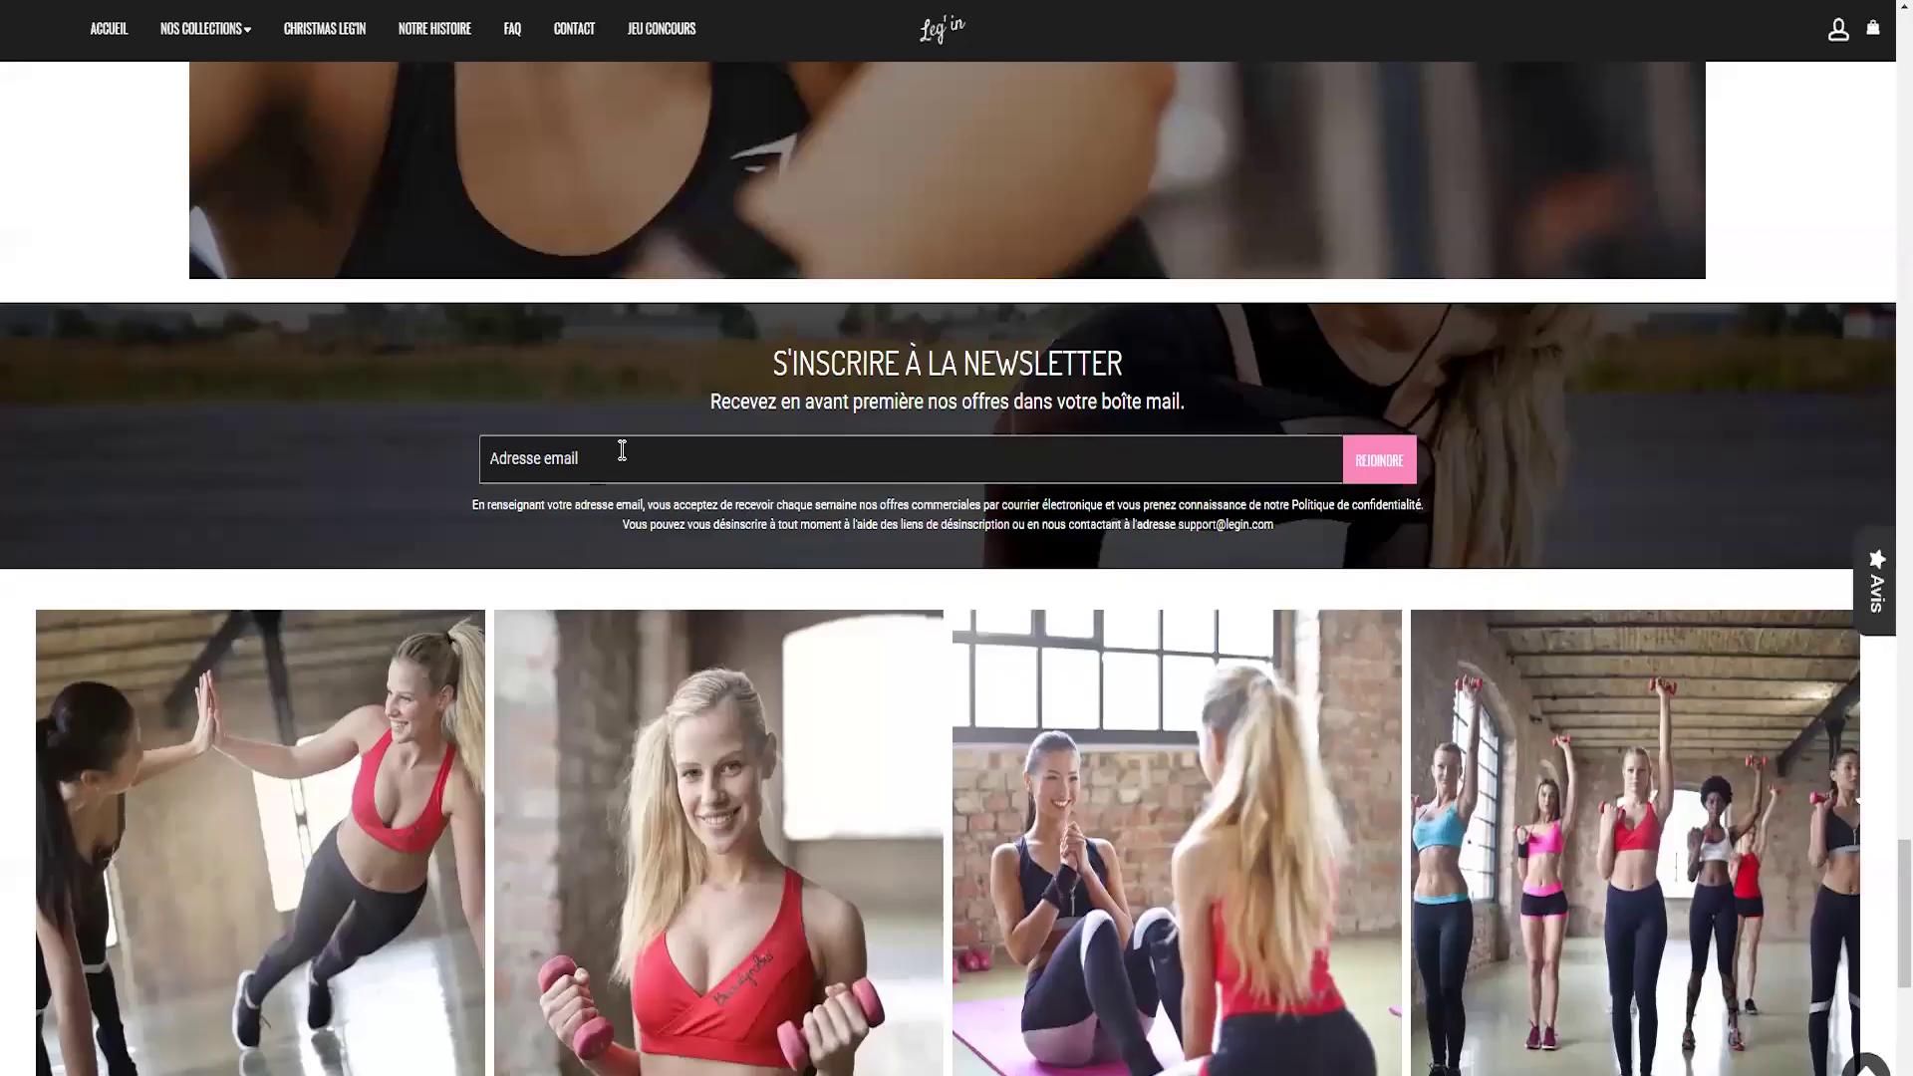
# - Activate the 'Séparation Newsletter / client' scenario and return to the scenario list
pyautogui.click(620, 456)
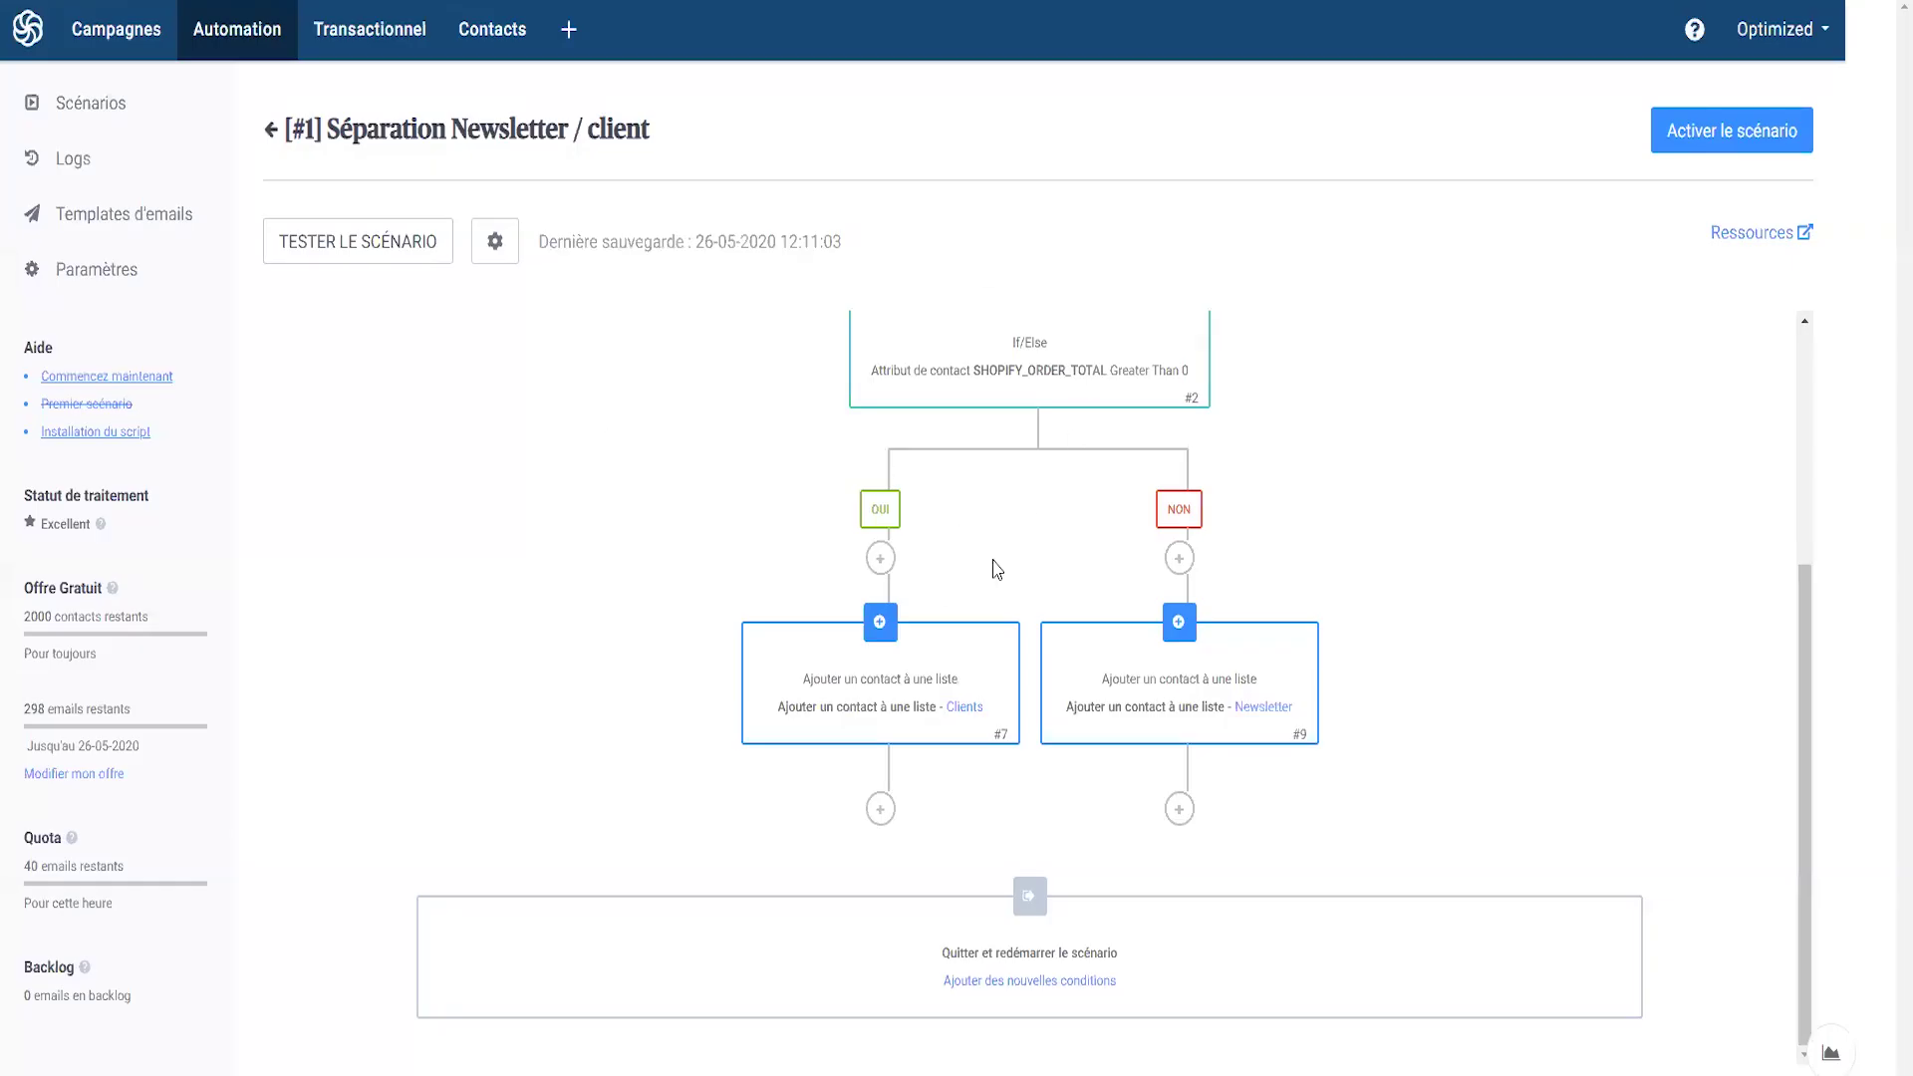
pyautogui.scroll(3, 996, 568)
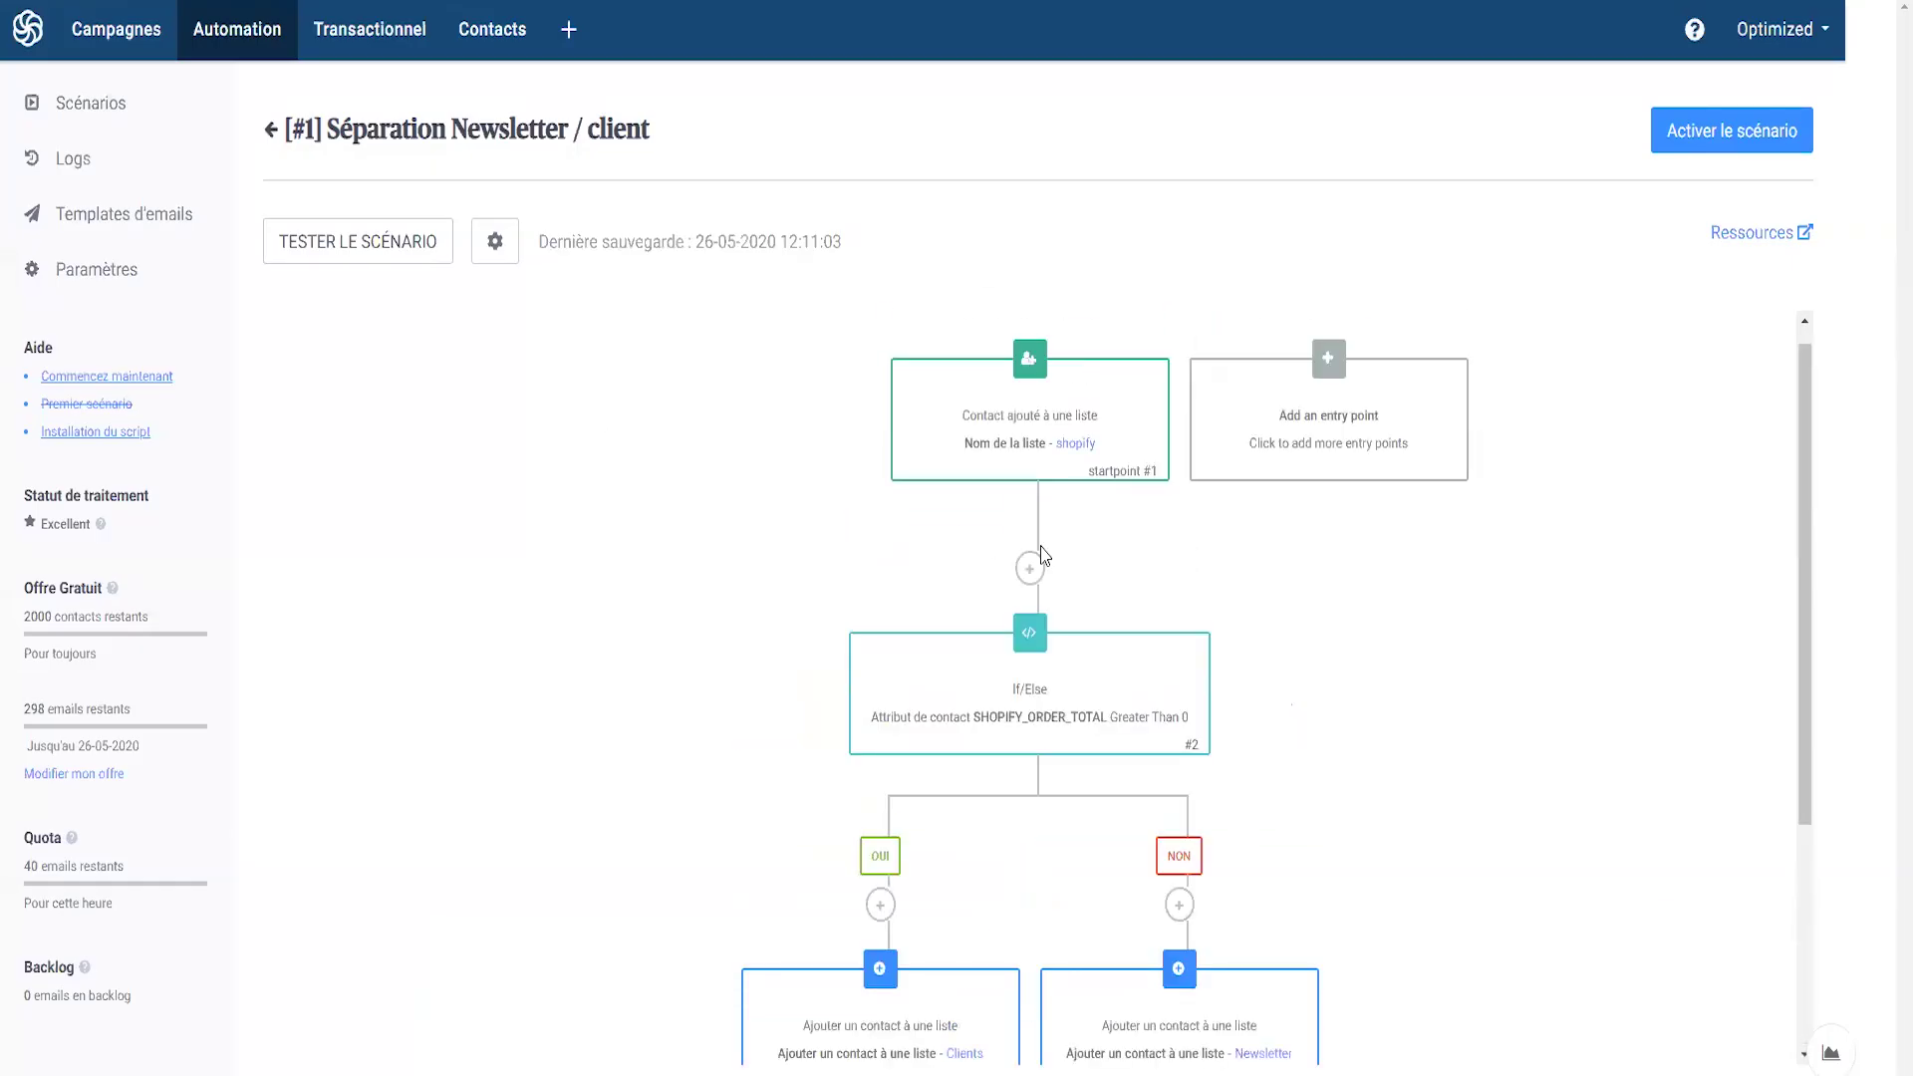
pyautogui.scroll(-2, 1026, 558)
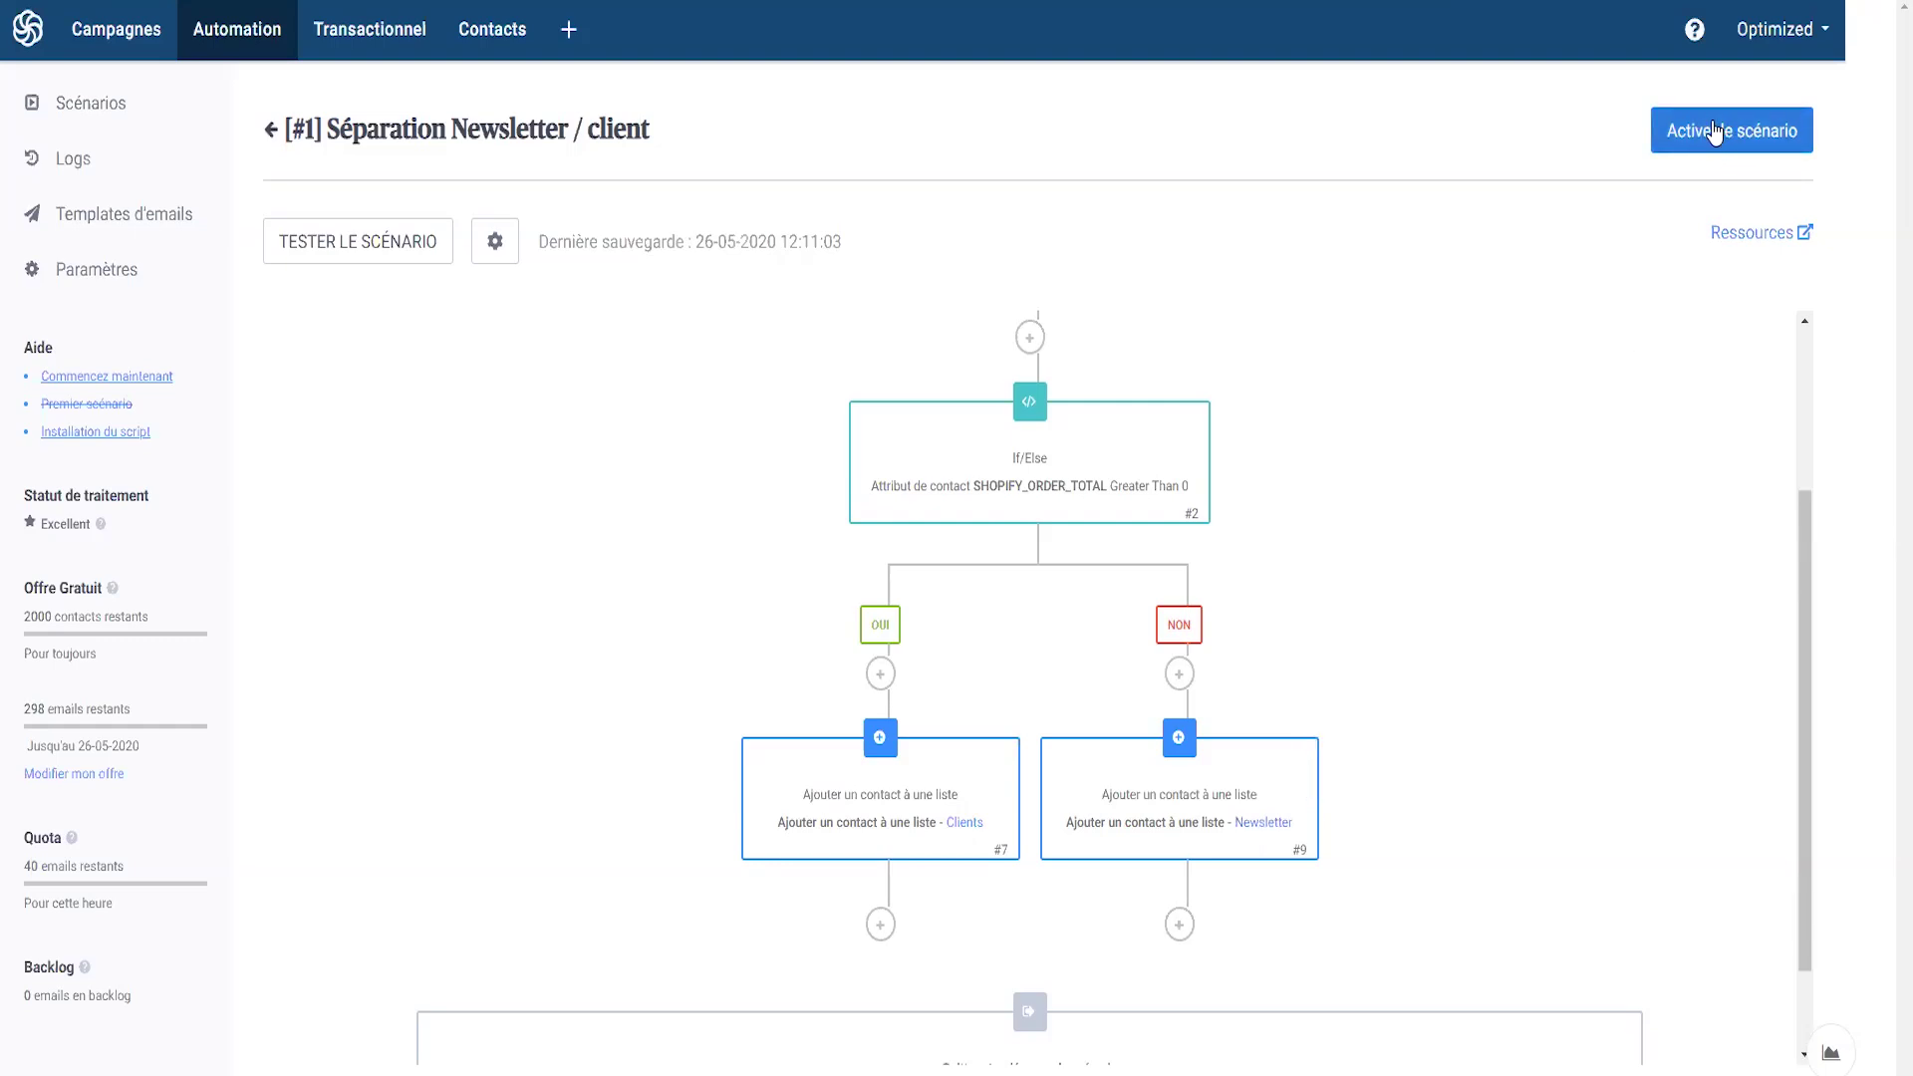
pyautogui.click(1718, 138)
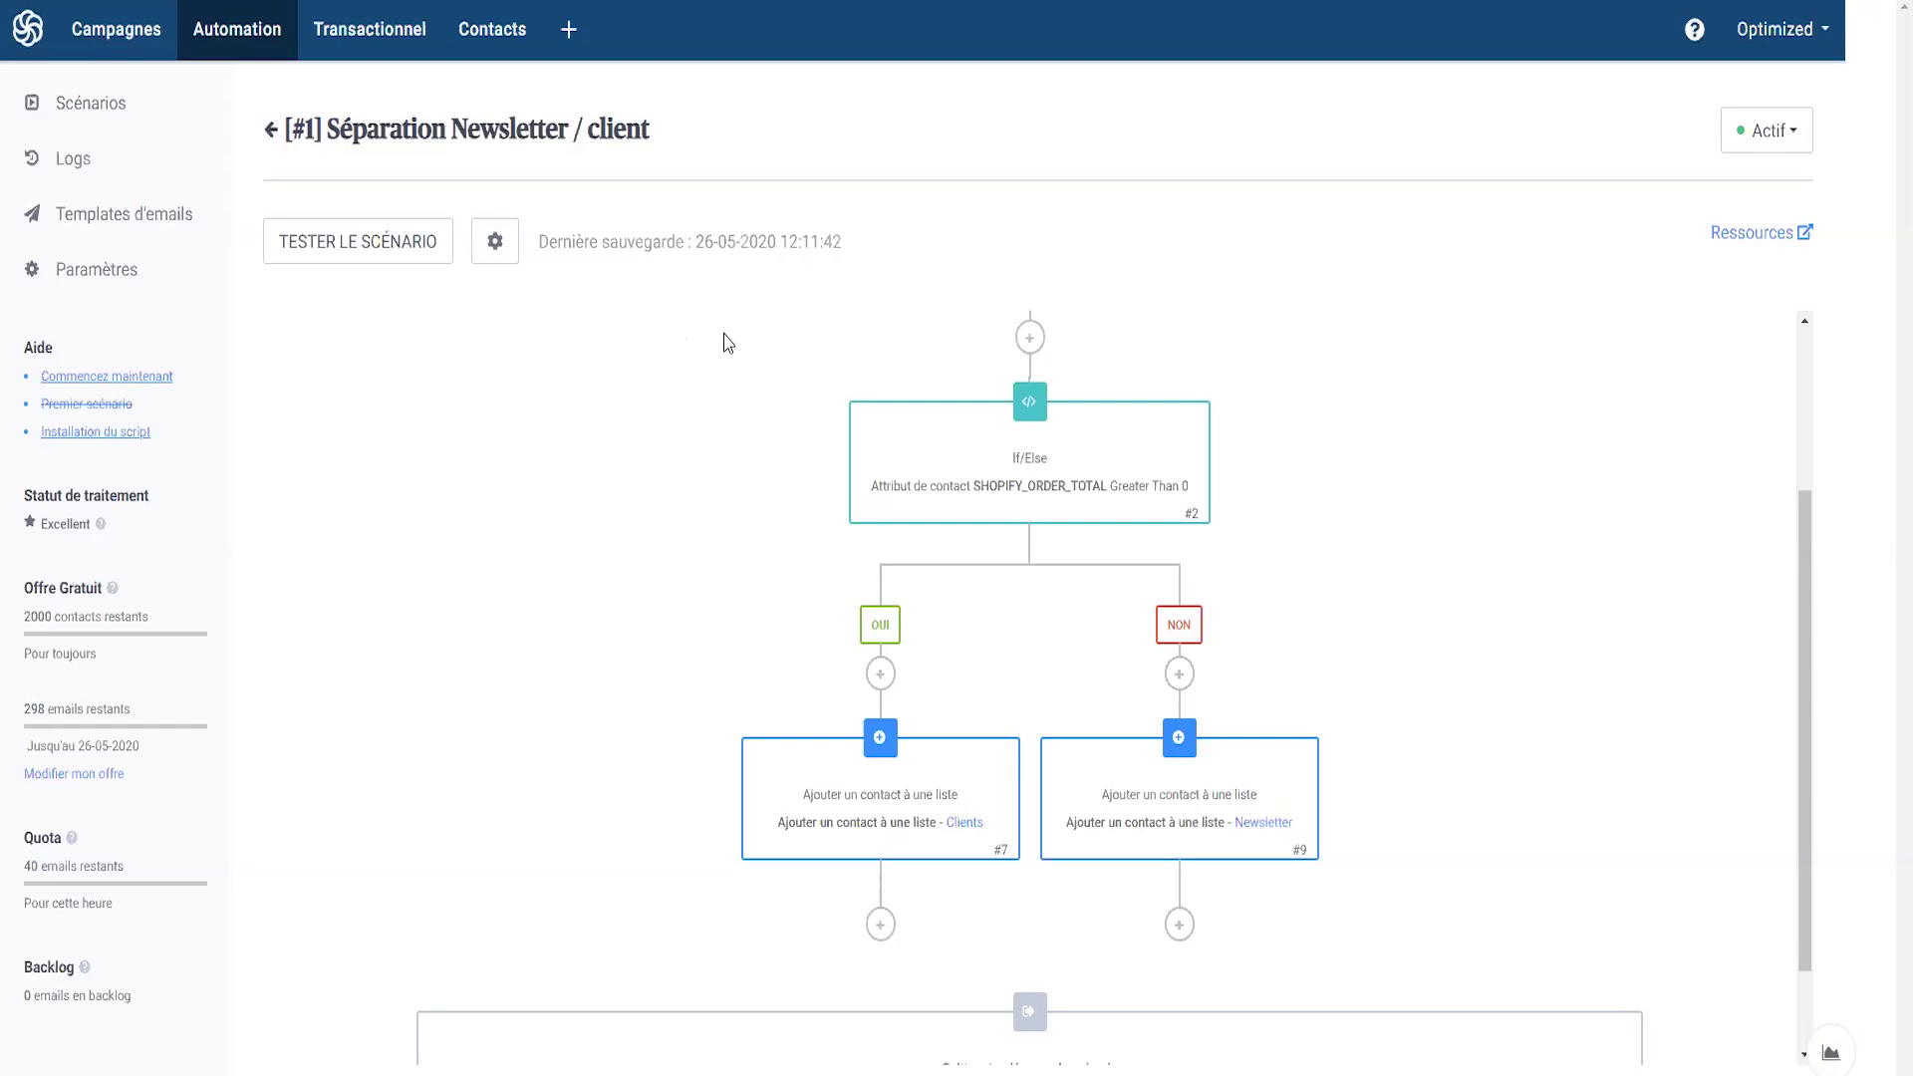
pyautogui.click(273, 132)
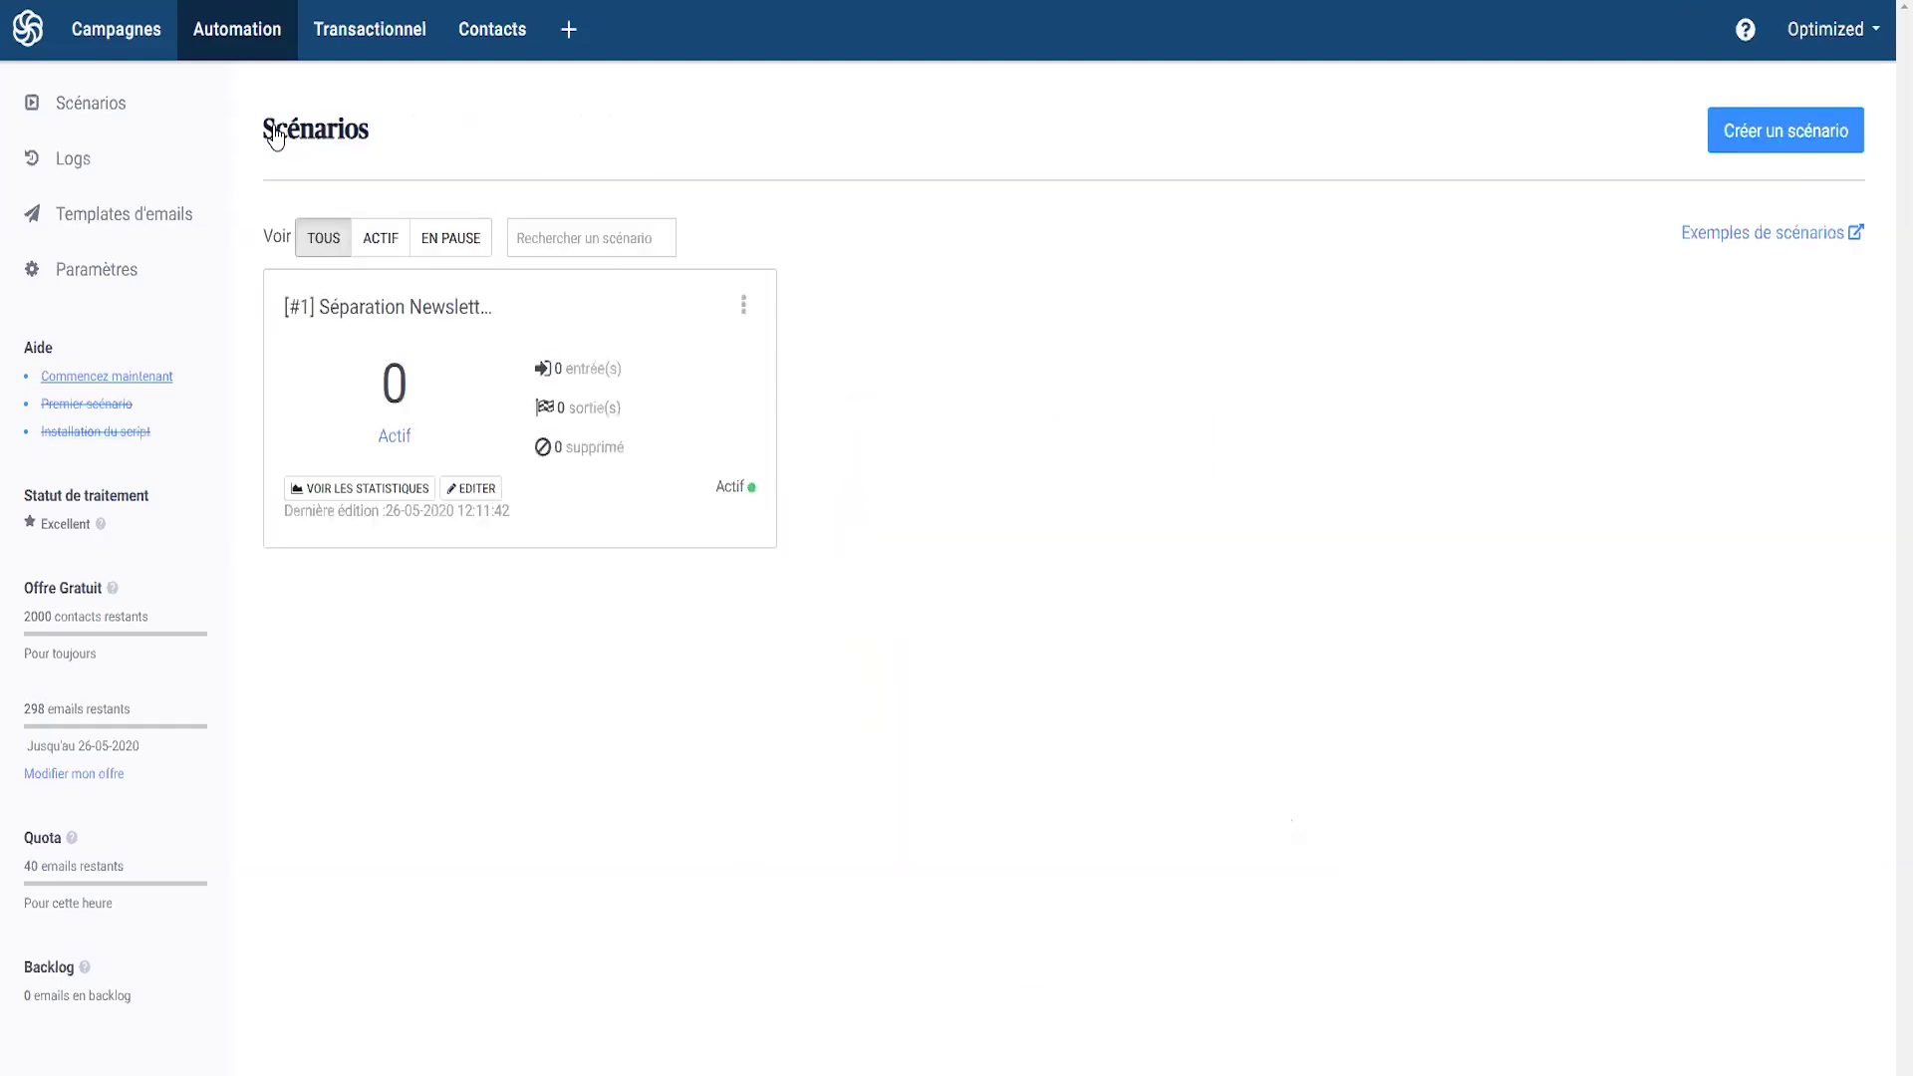
# - Create and save a scenario named 'Automatisation Client' that allows contacts to re-enter
pyautogui.click(1760, 143)
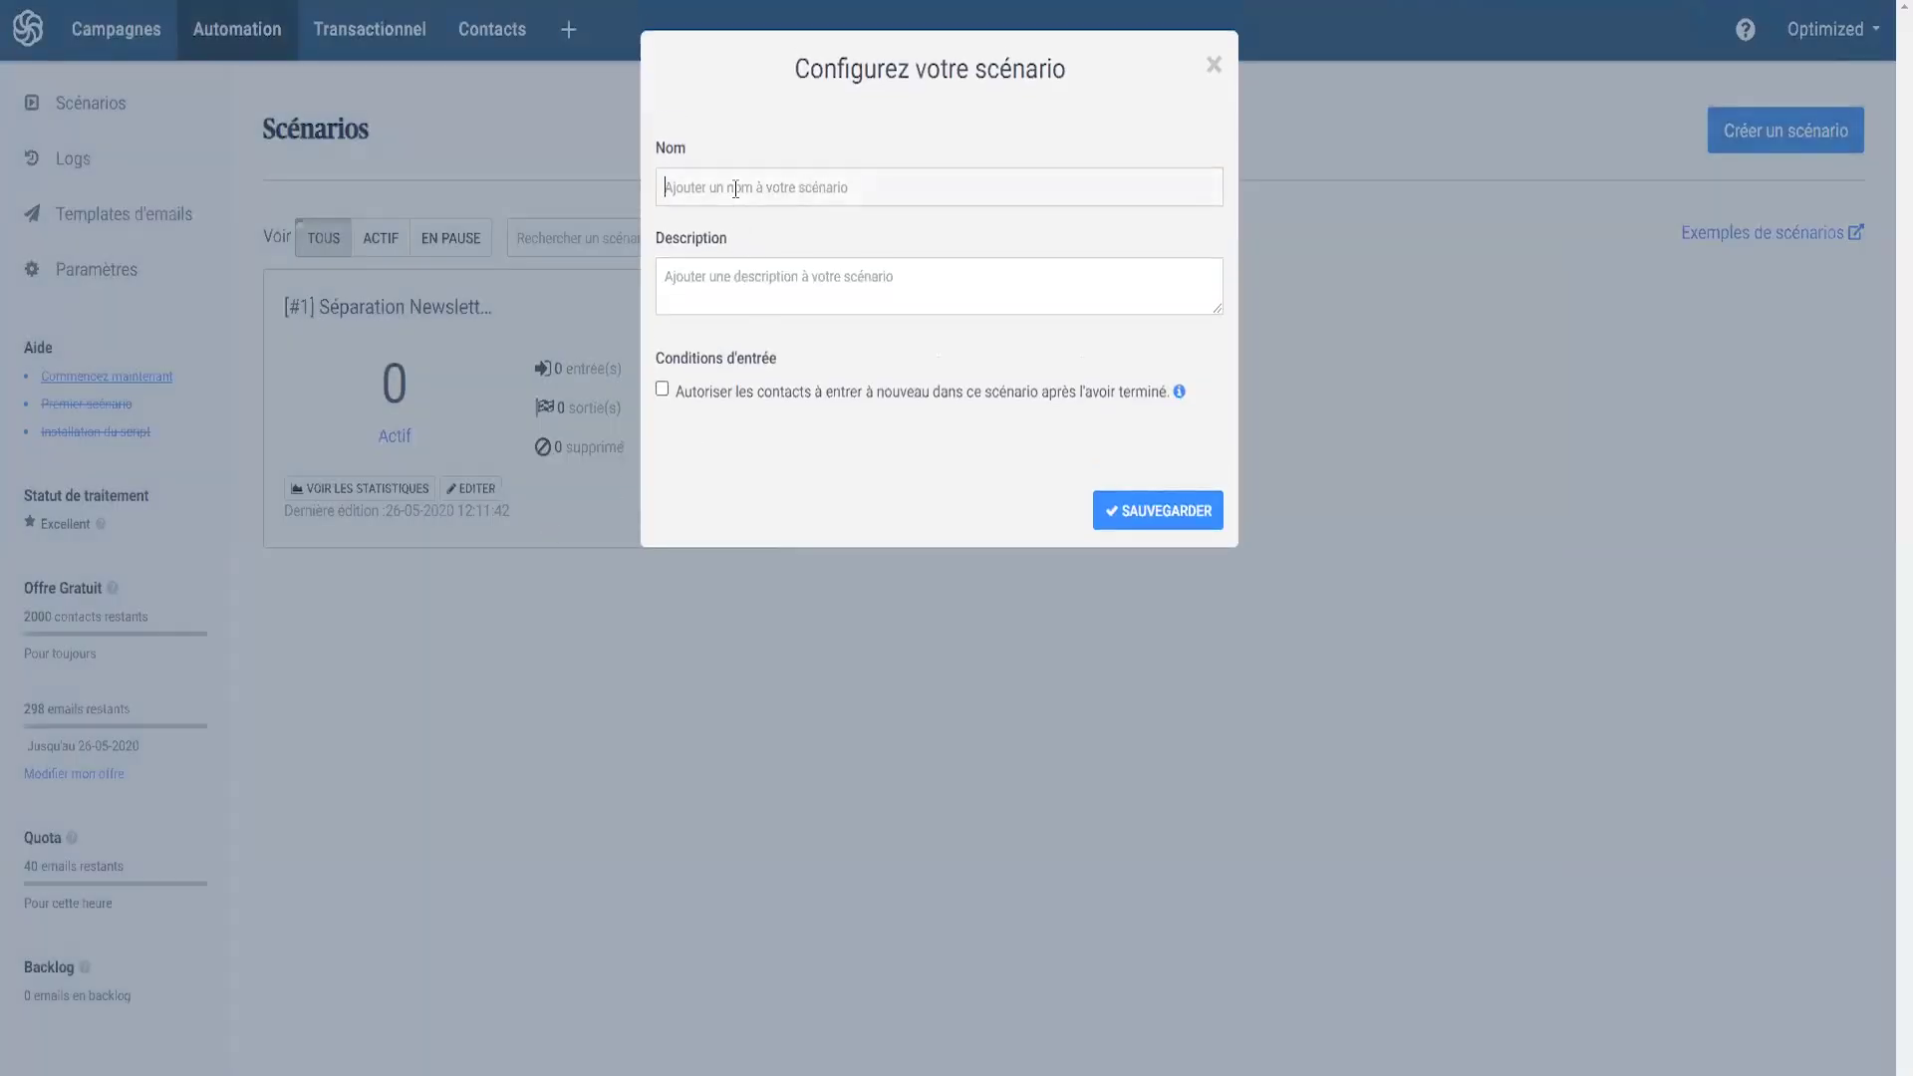
pyautogui.write('Automatisation Client')
pyautogui.doubleClick(735, 188)
pyautogui.click(739, 187)
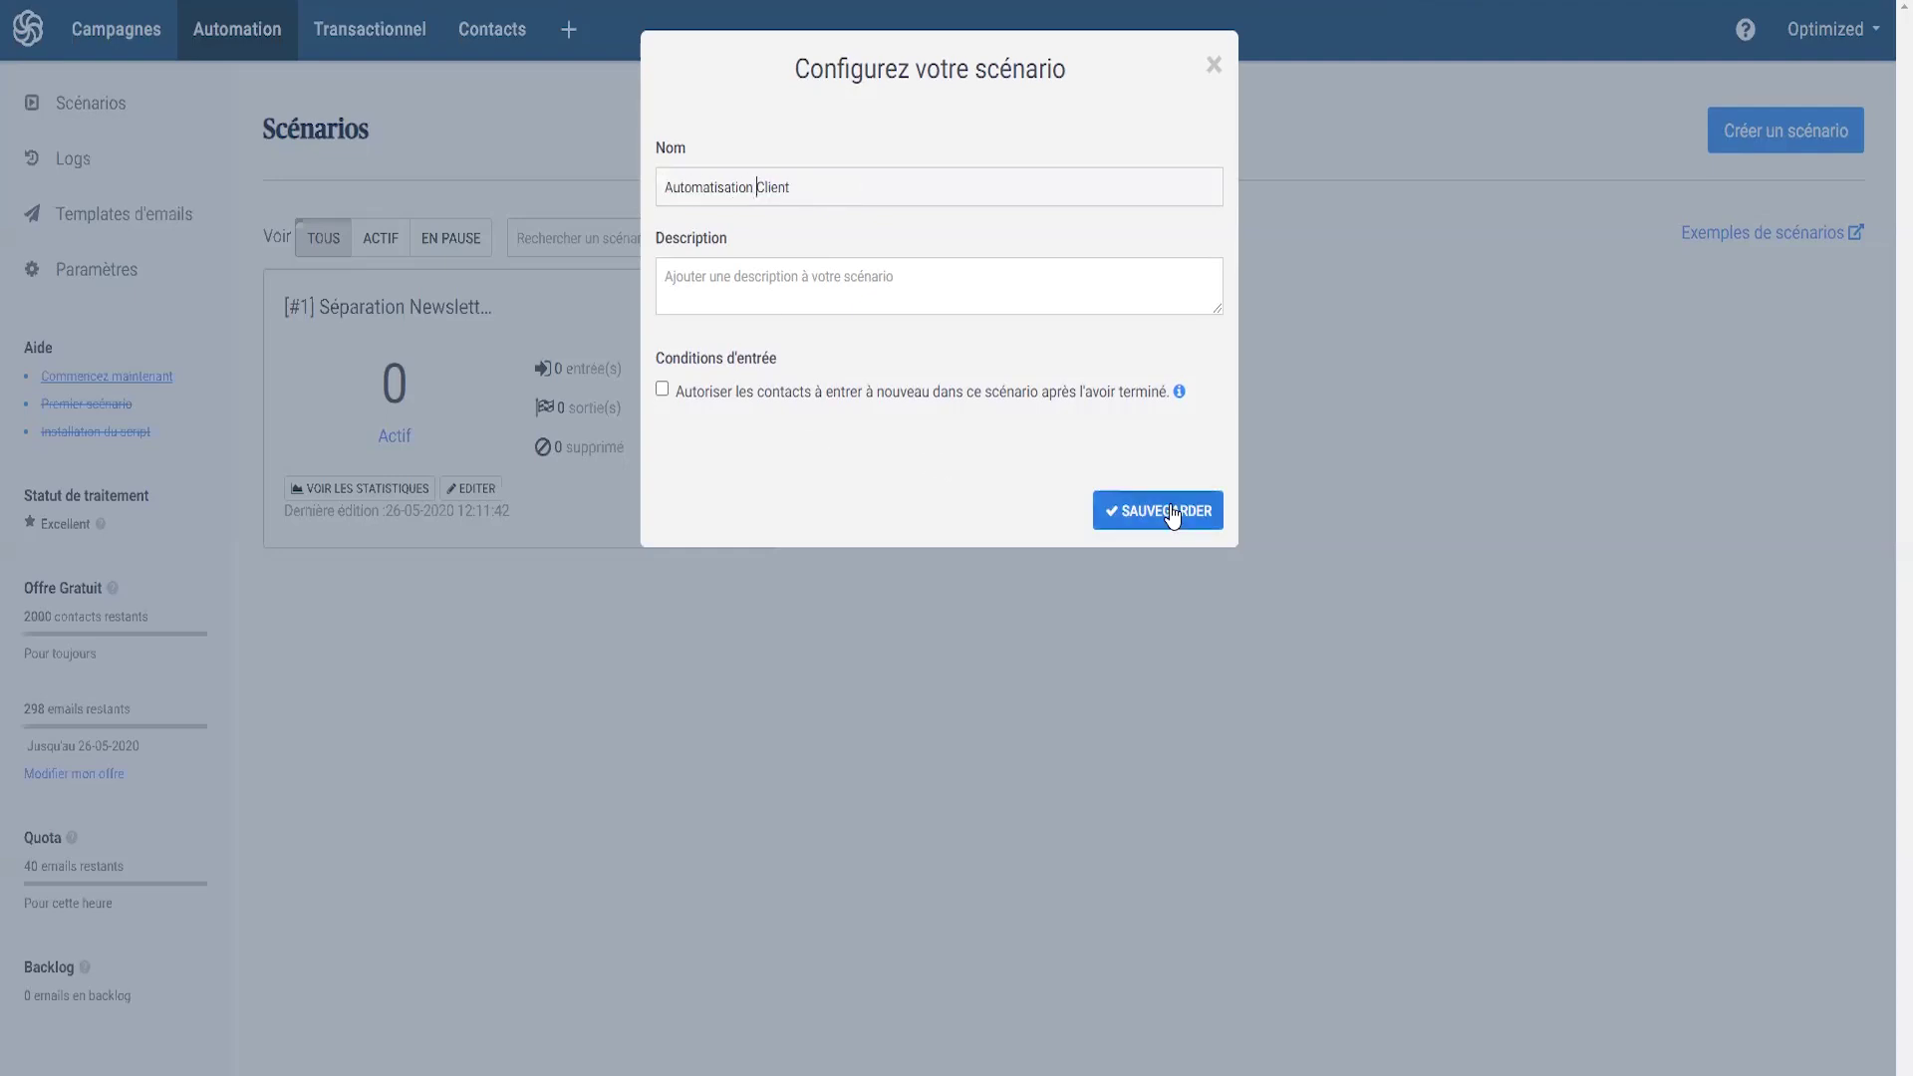
pyautogui.click(685, 412)
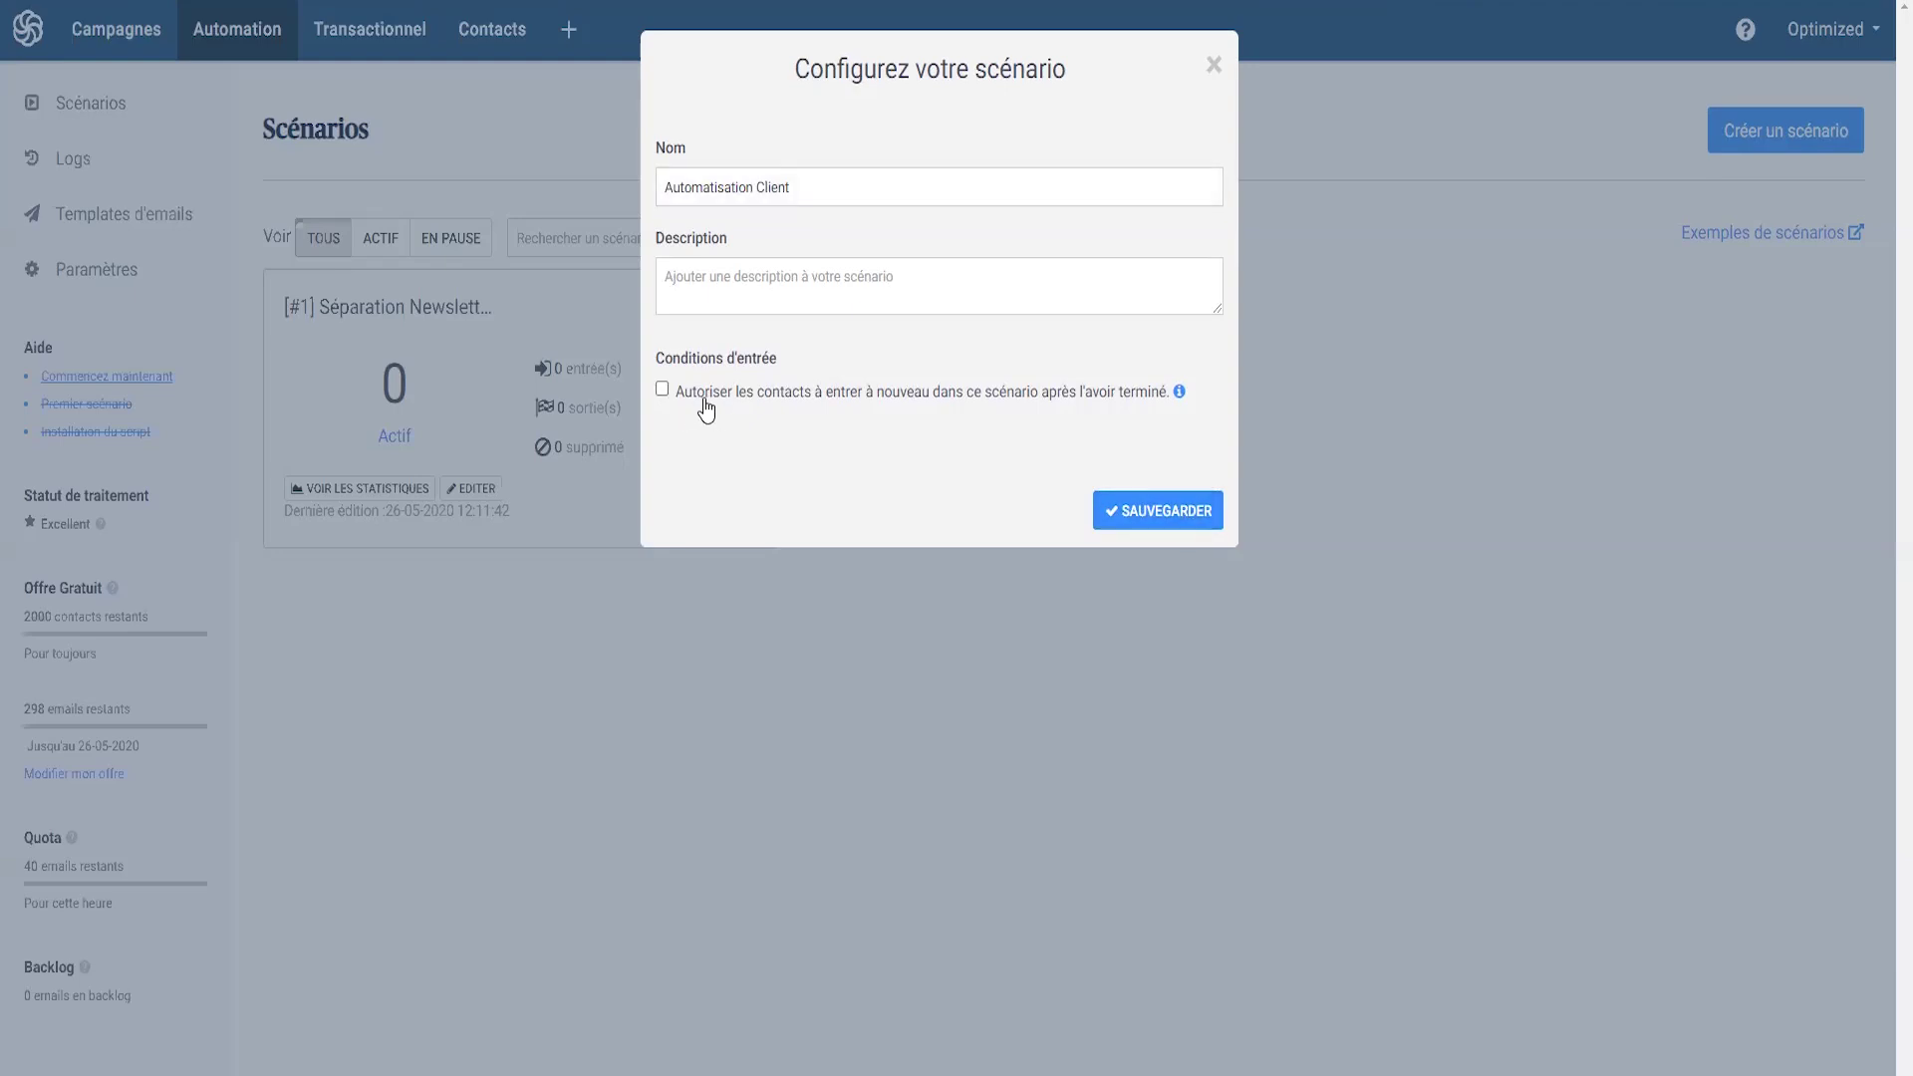
pyautogui.click(662, 390)
pyautogui.click(1137, 495)
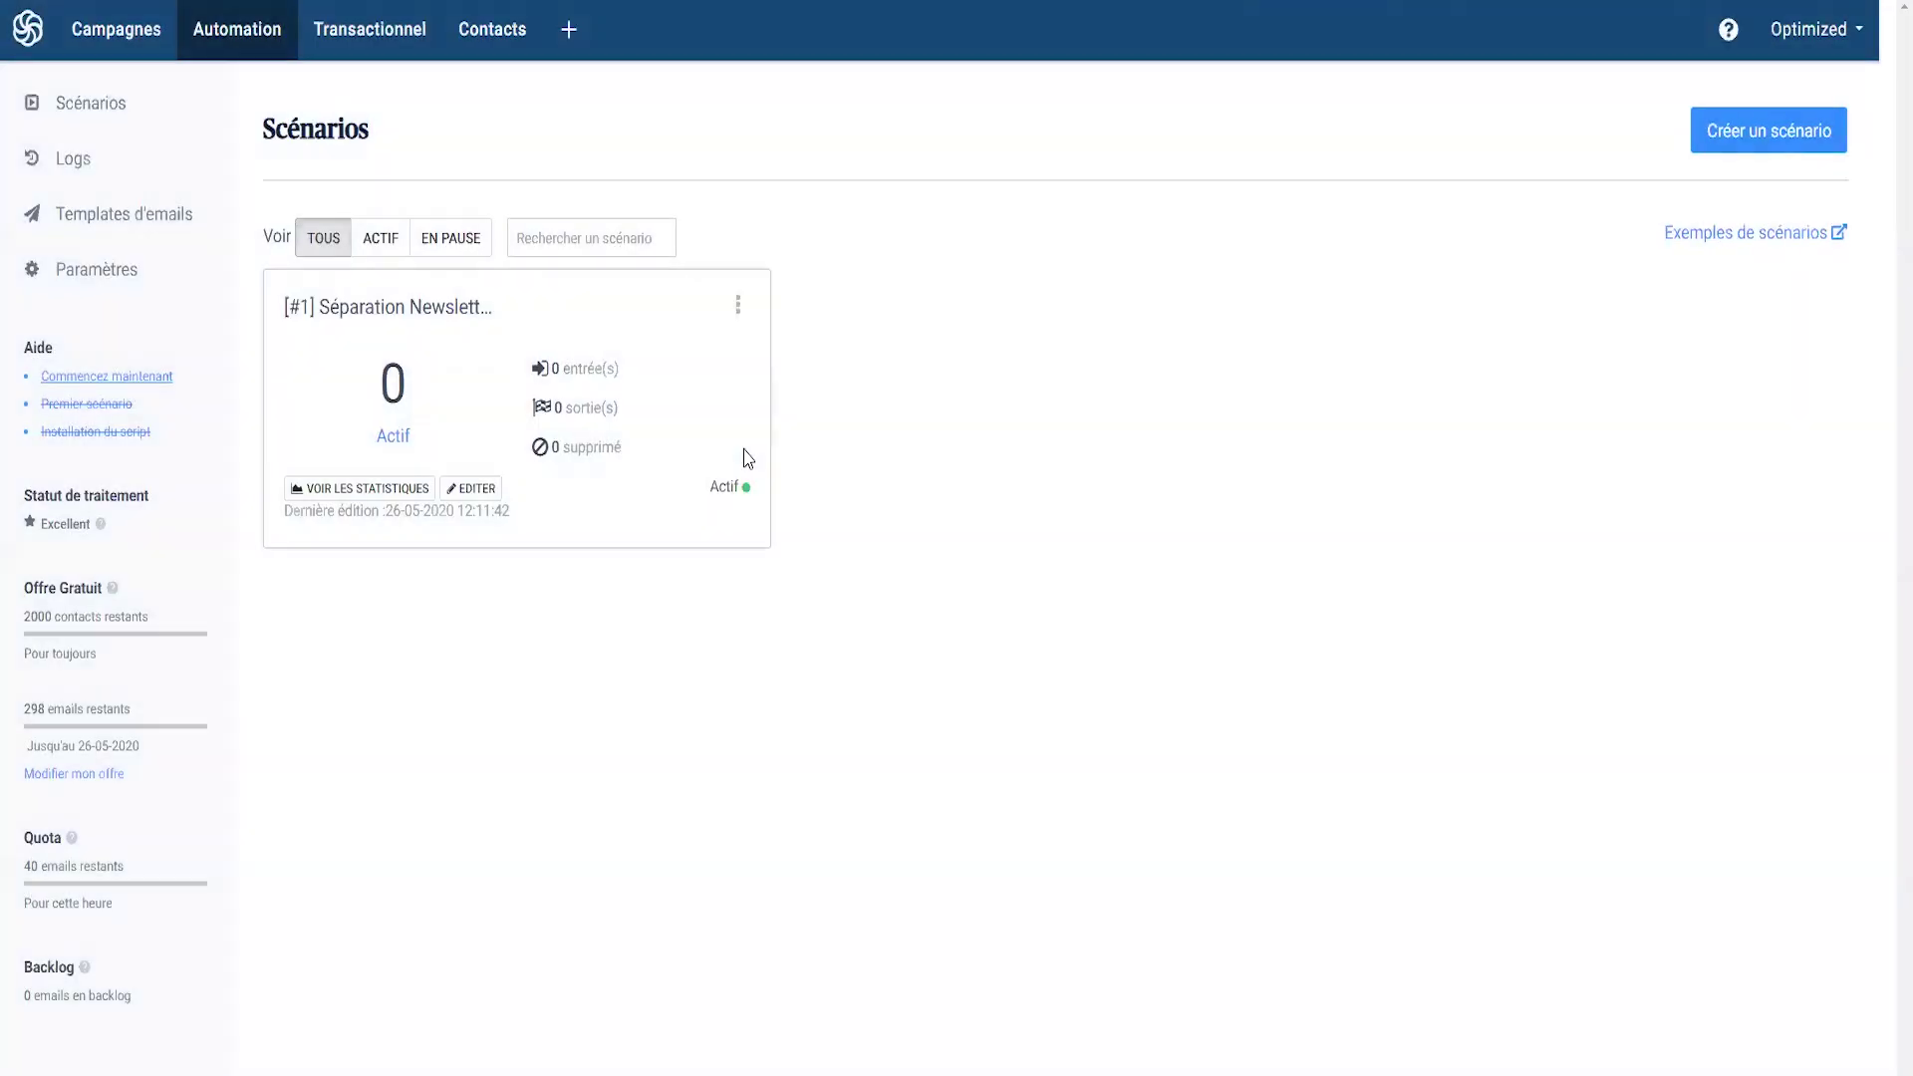
# - Set the entry point to 'a contact is added to list [#4] Clients'
pyautogui.click(1053, 415)
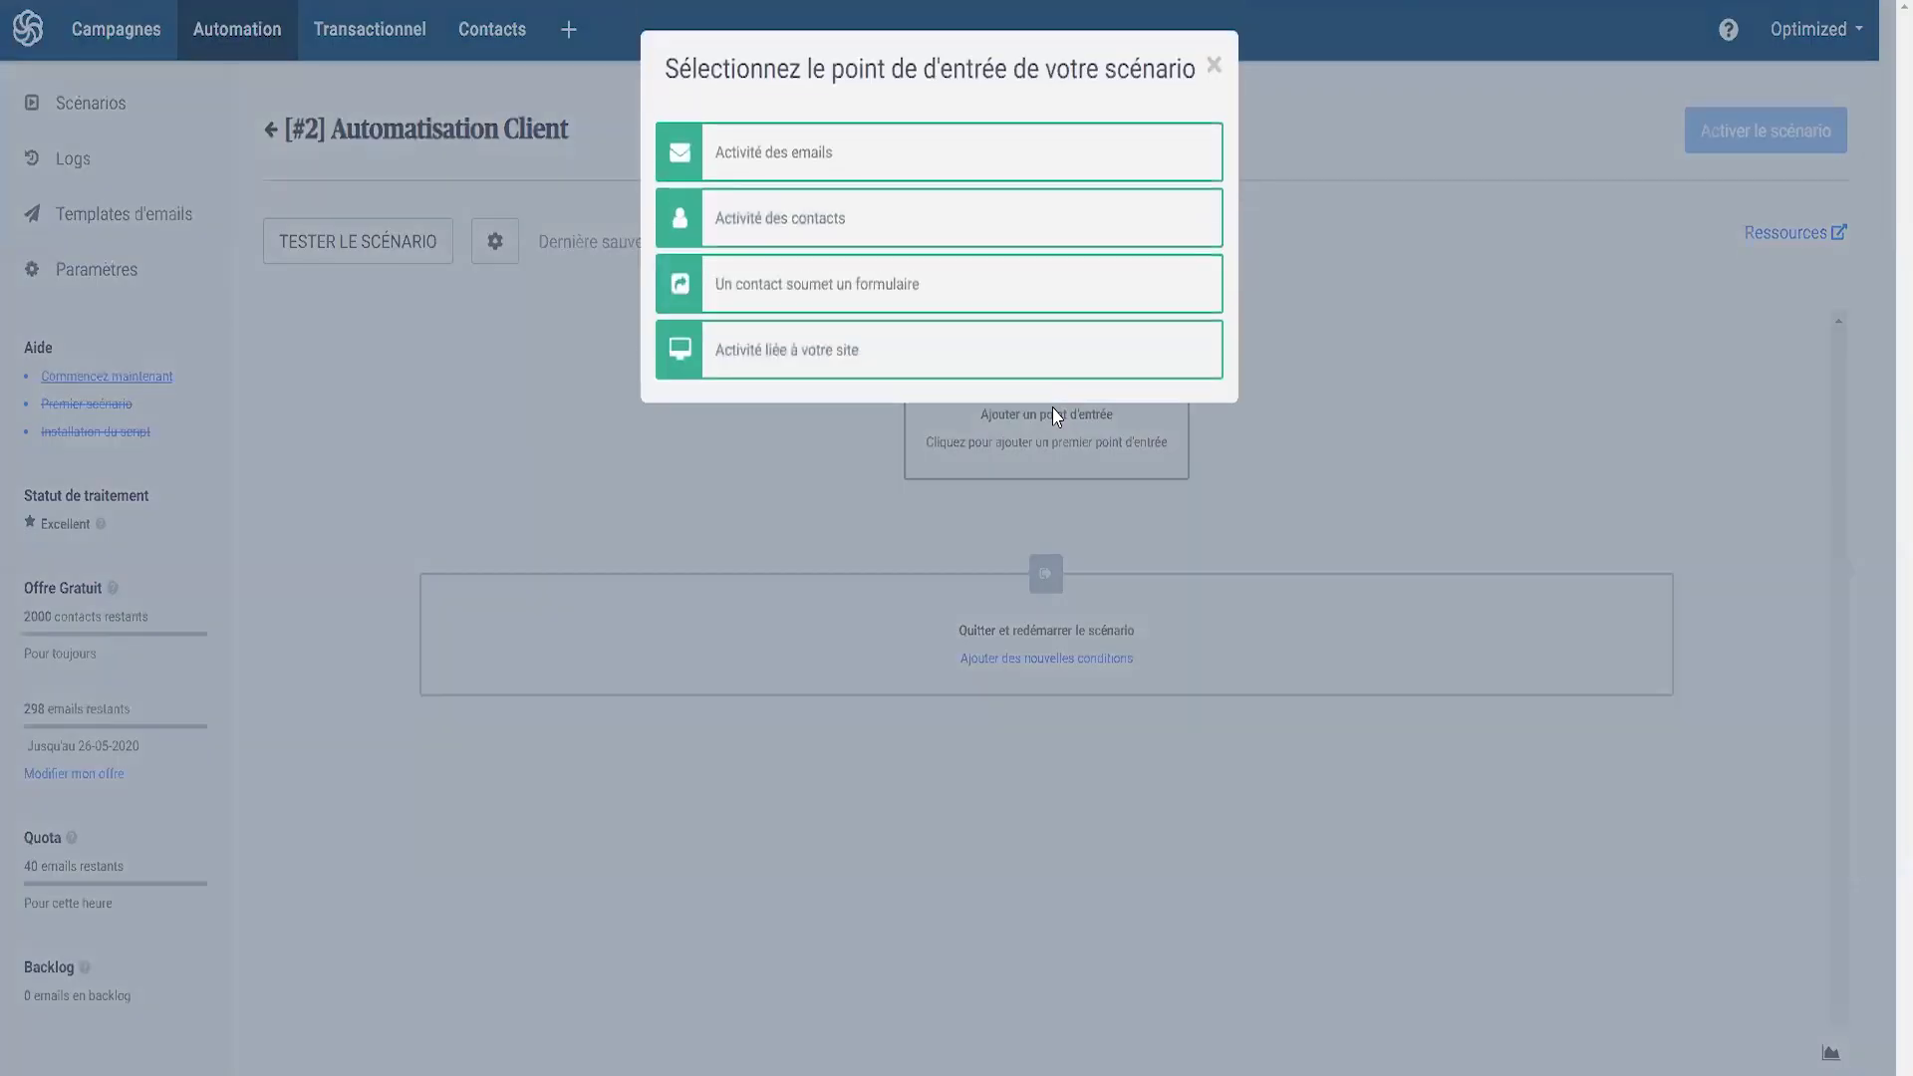
pyautogui.click(835, 223)
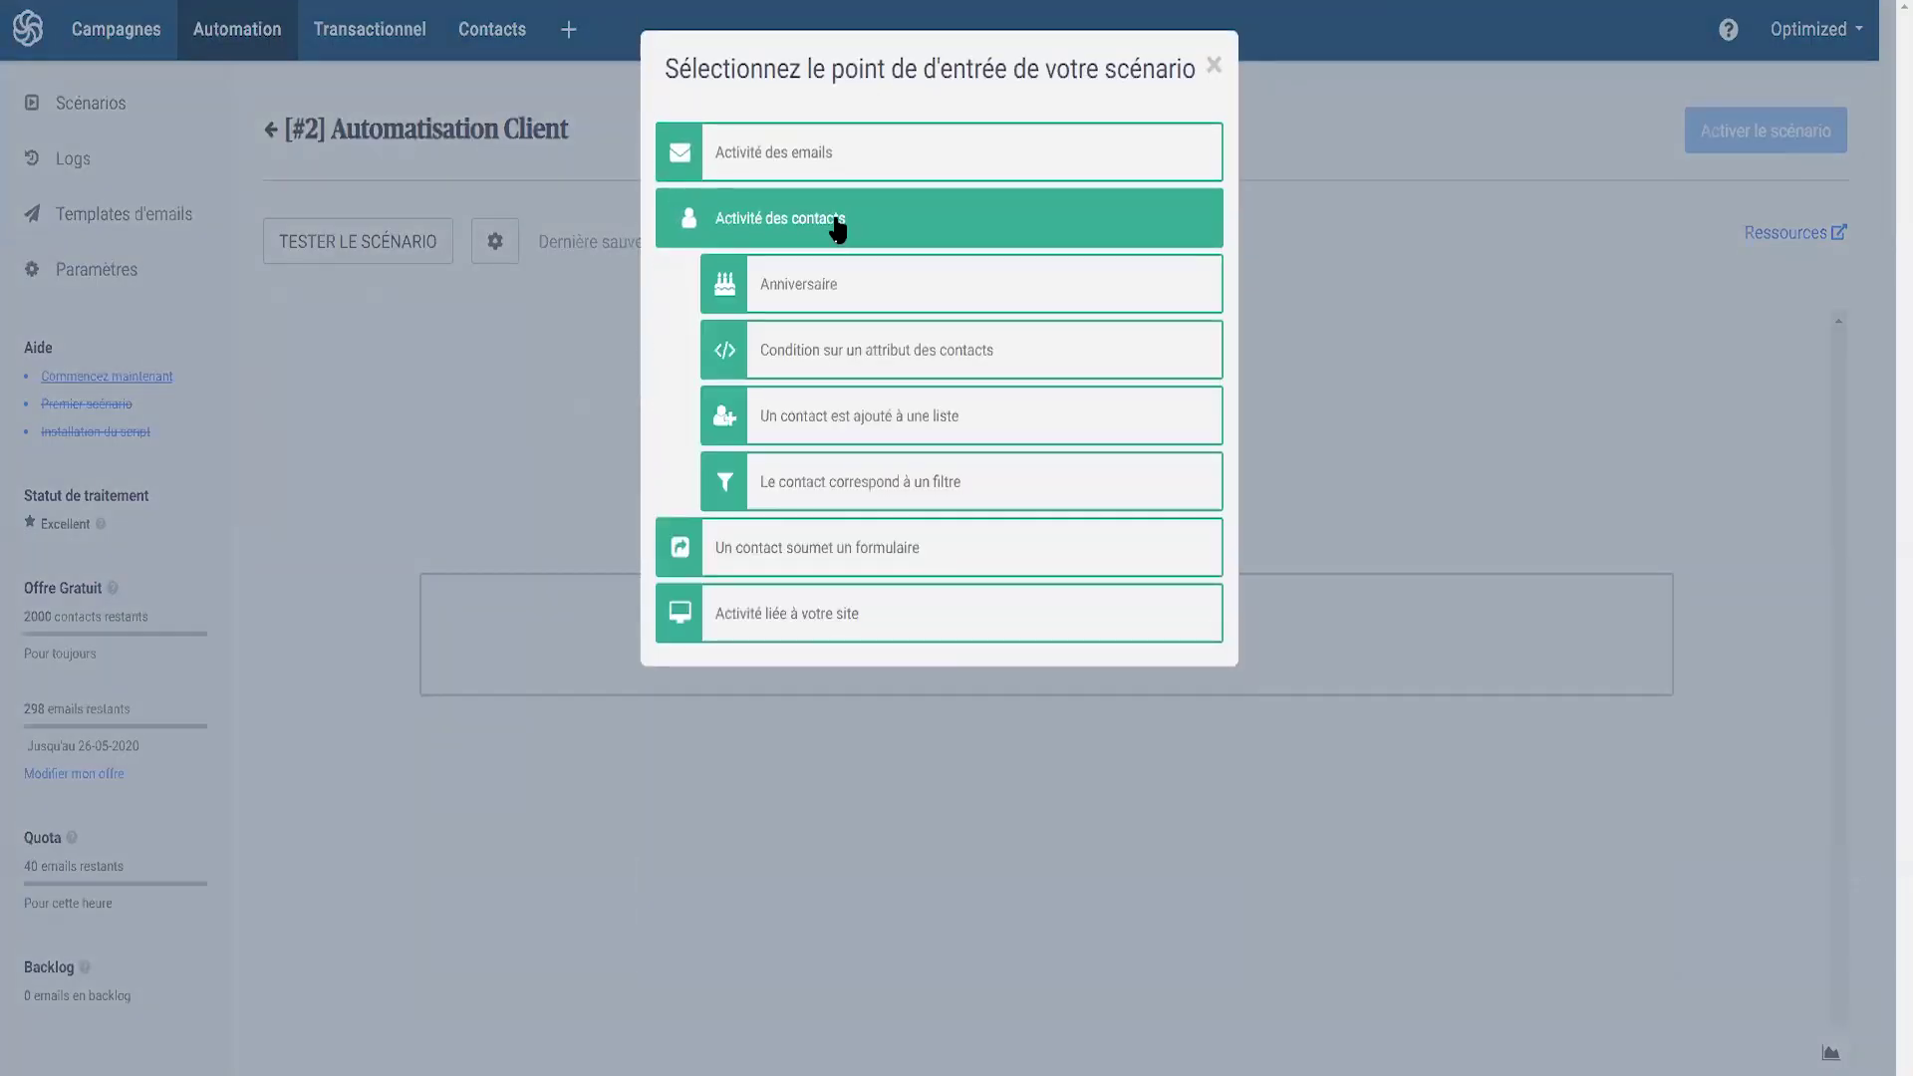
pyautogui.click(857, 423)
pyautogui.click(855, 255)
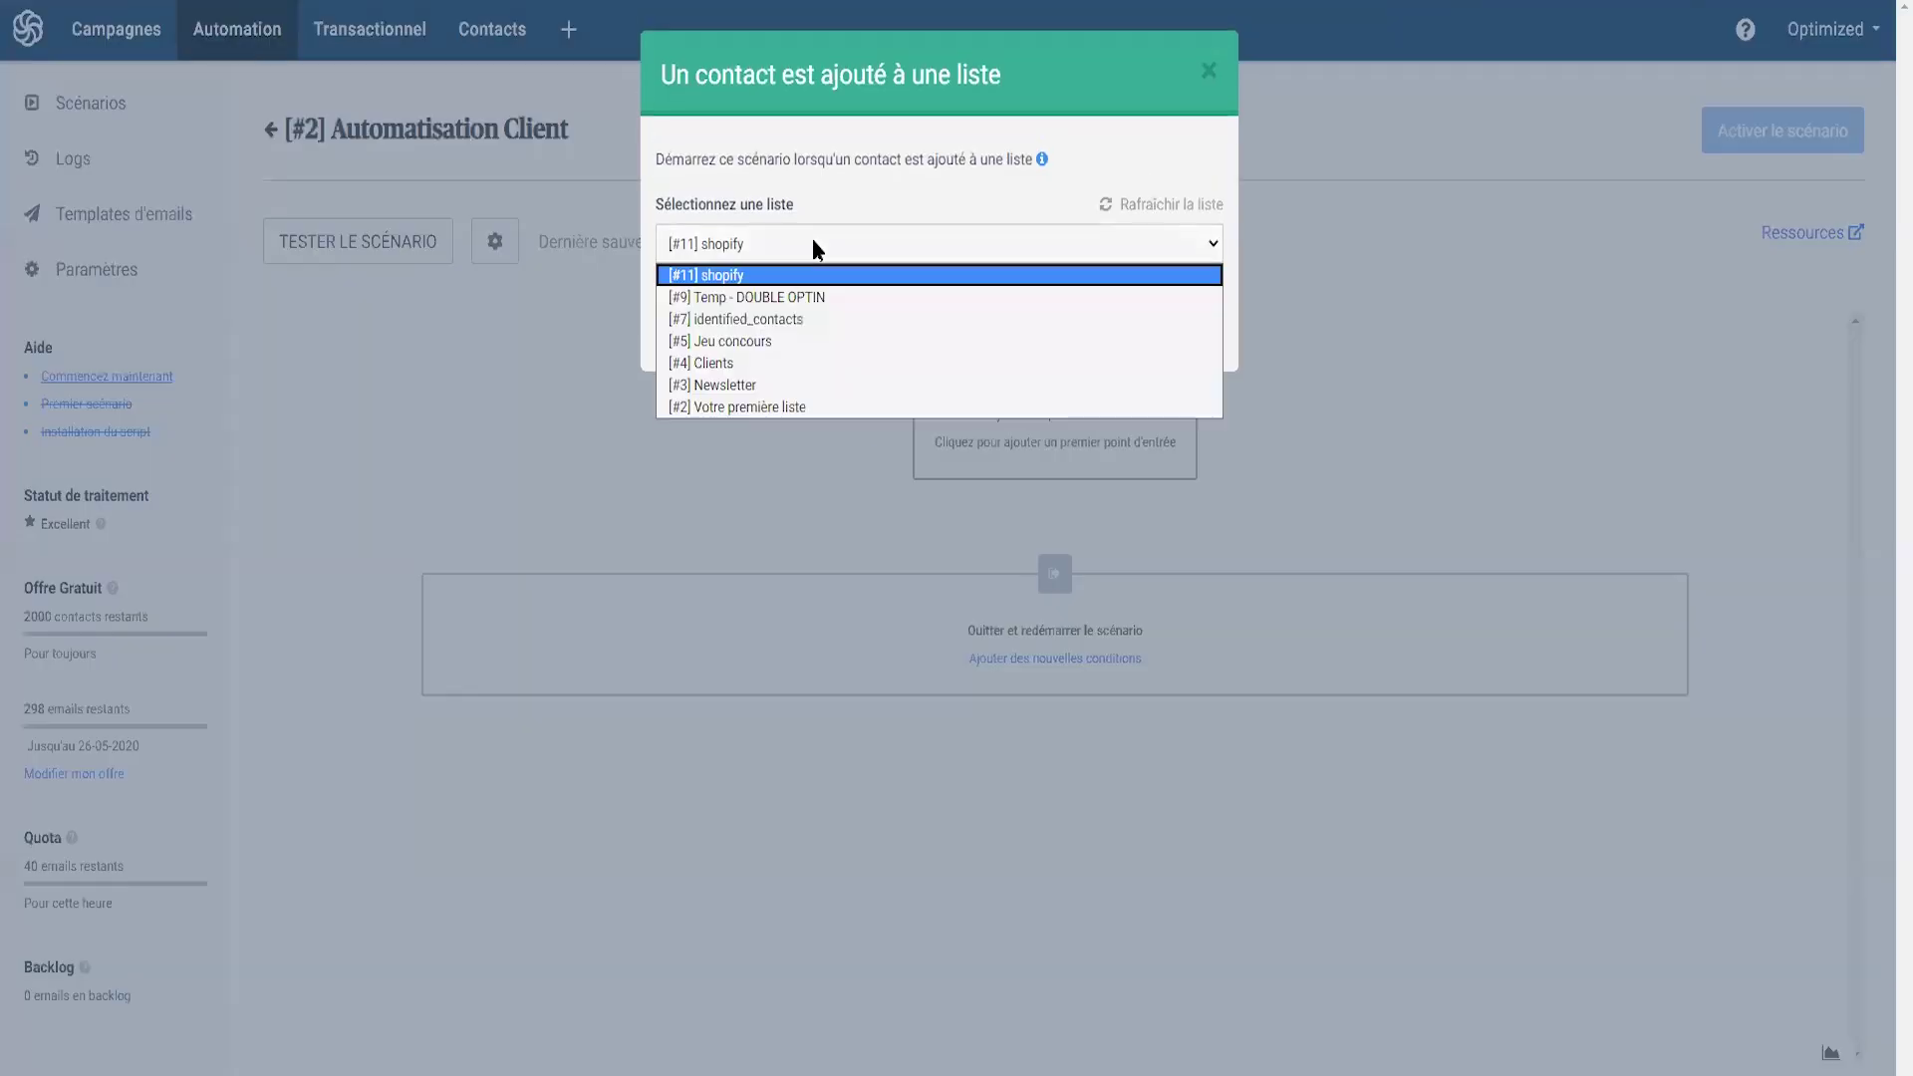
pyautogui.click(724, 365)
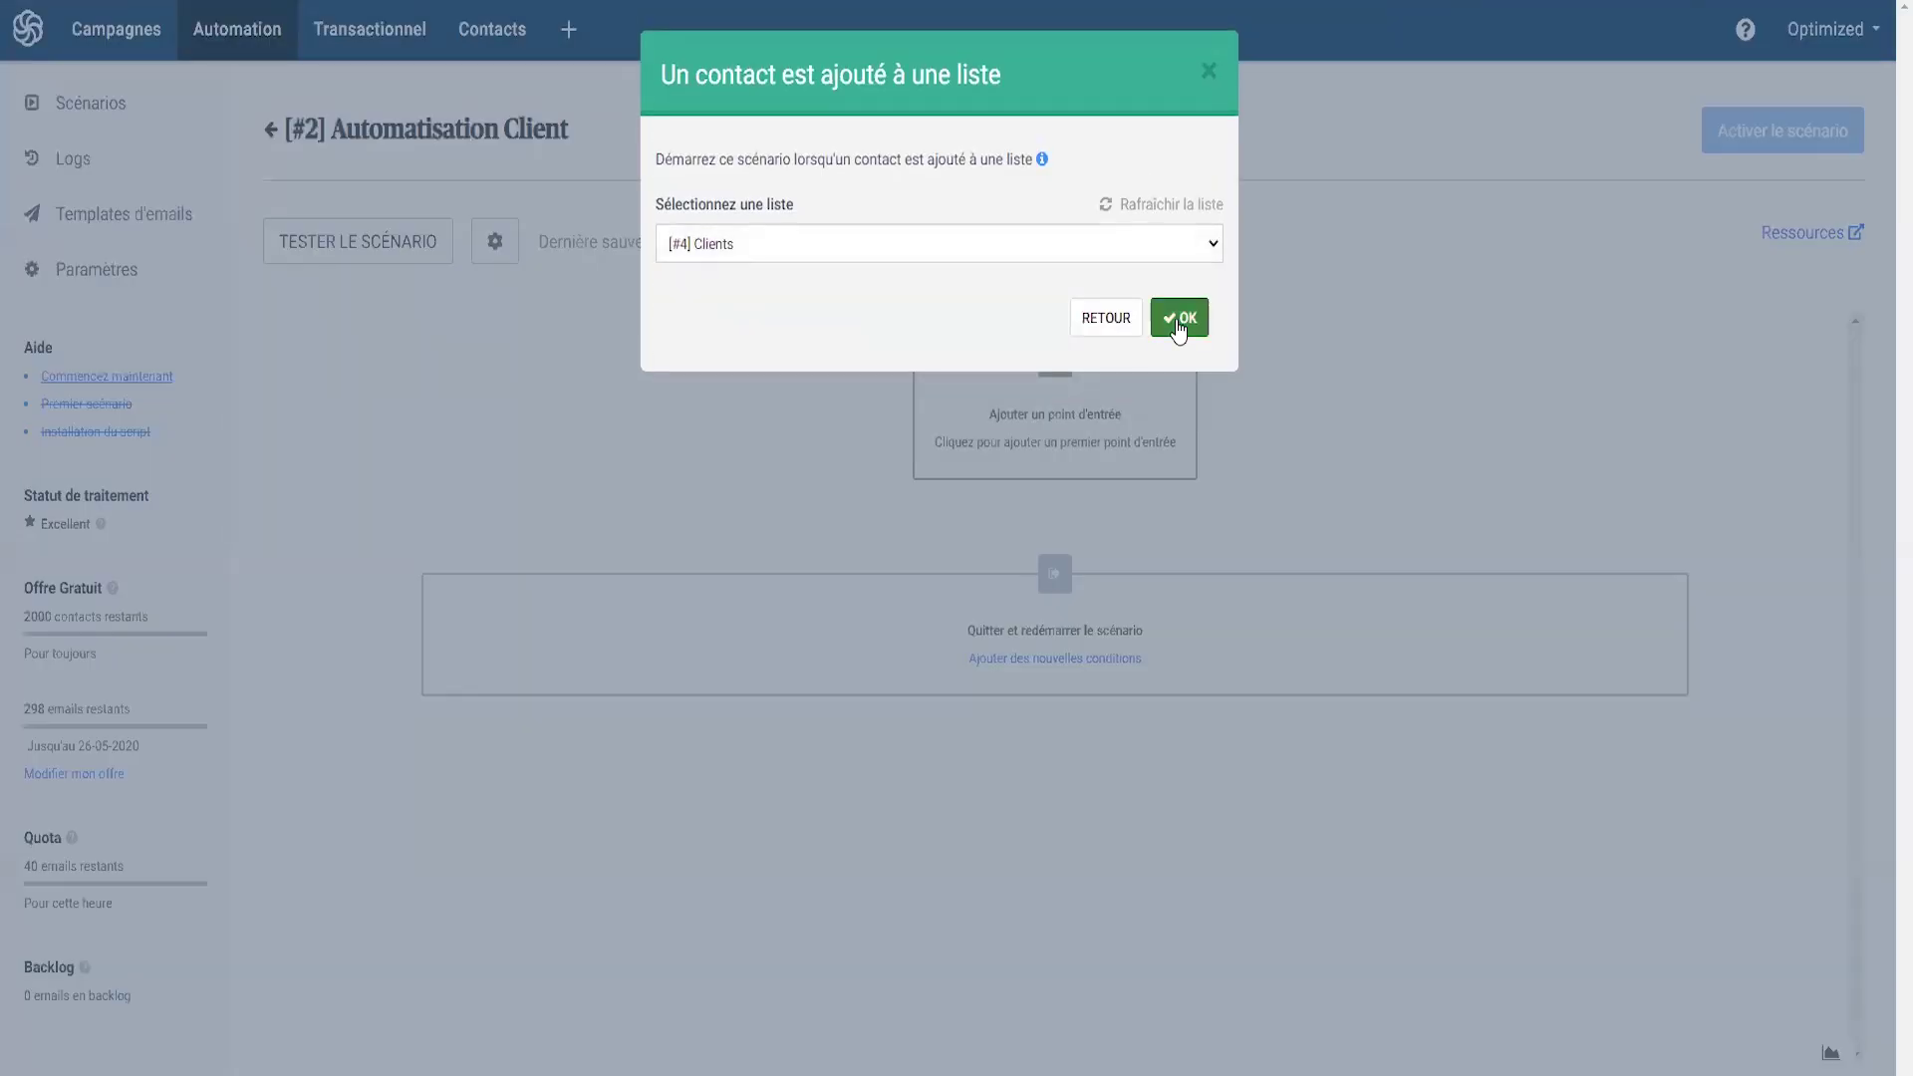
pyautogui.click(1176, 318)
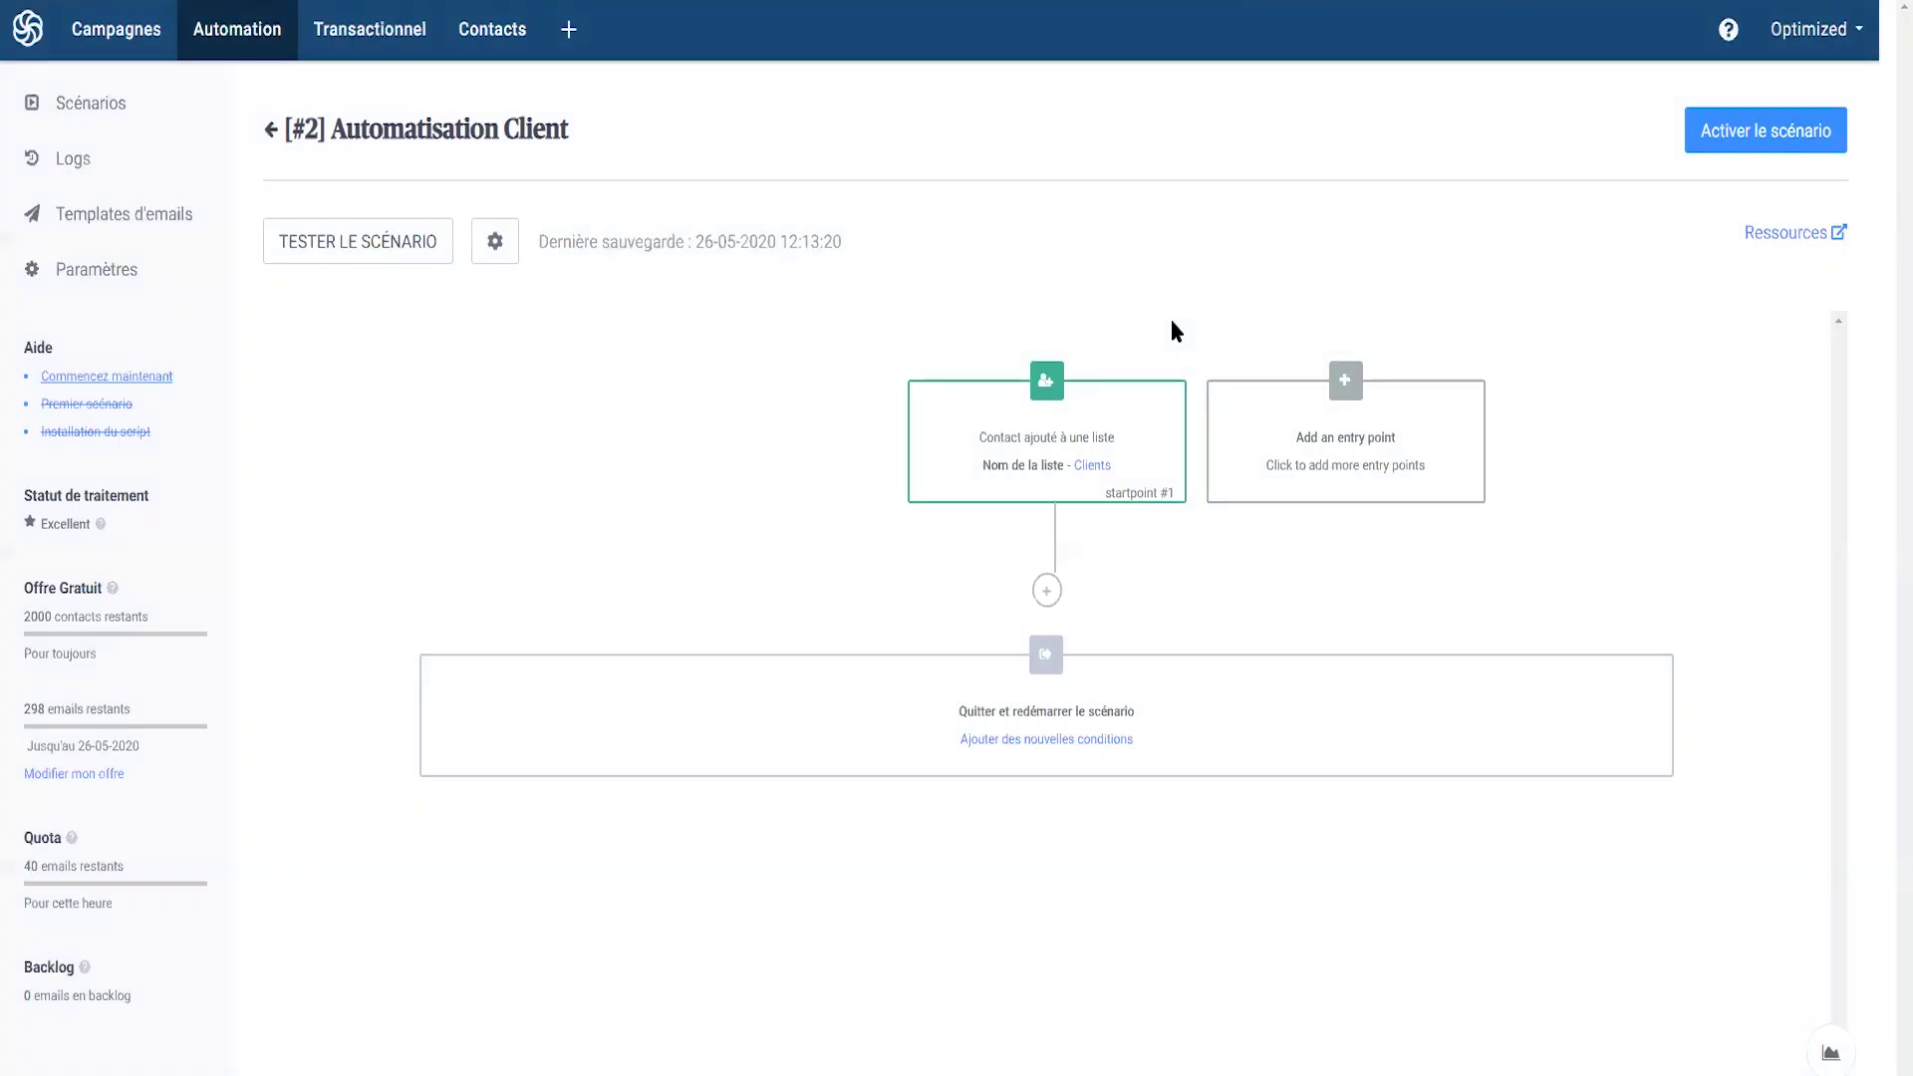
# - Add a new step below the Clients entry point
pyautogui.click(1047, 594)
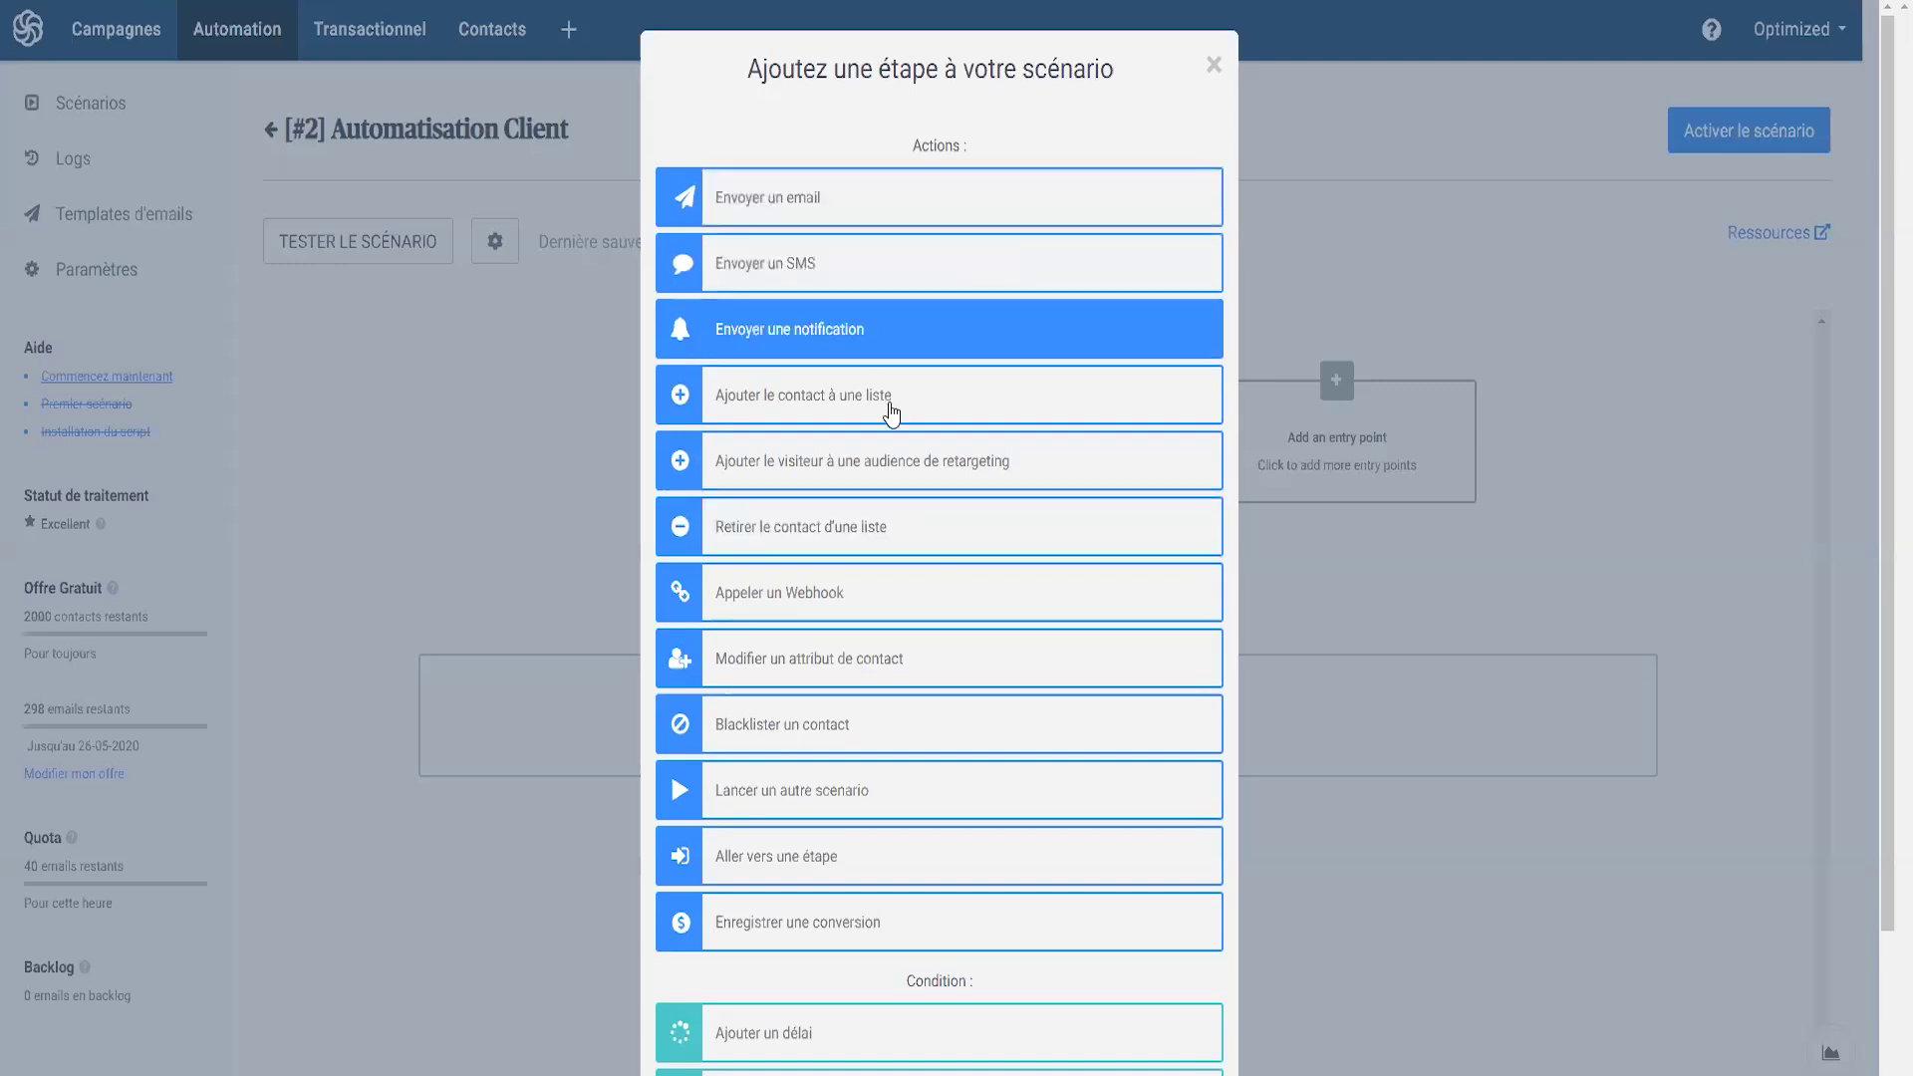
# - Add a 7-day delay step after the Clients entry point
pyautogui.scroll(-2, 893, 405)
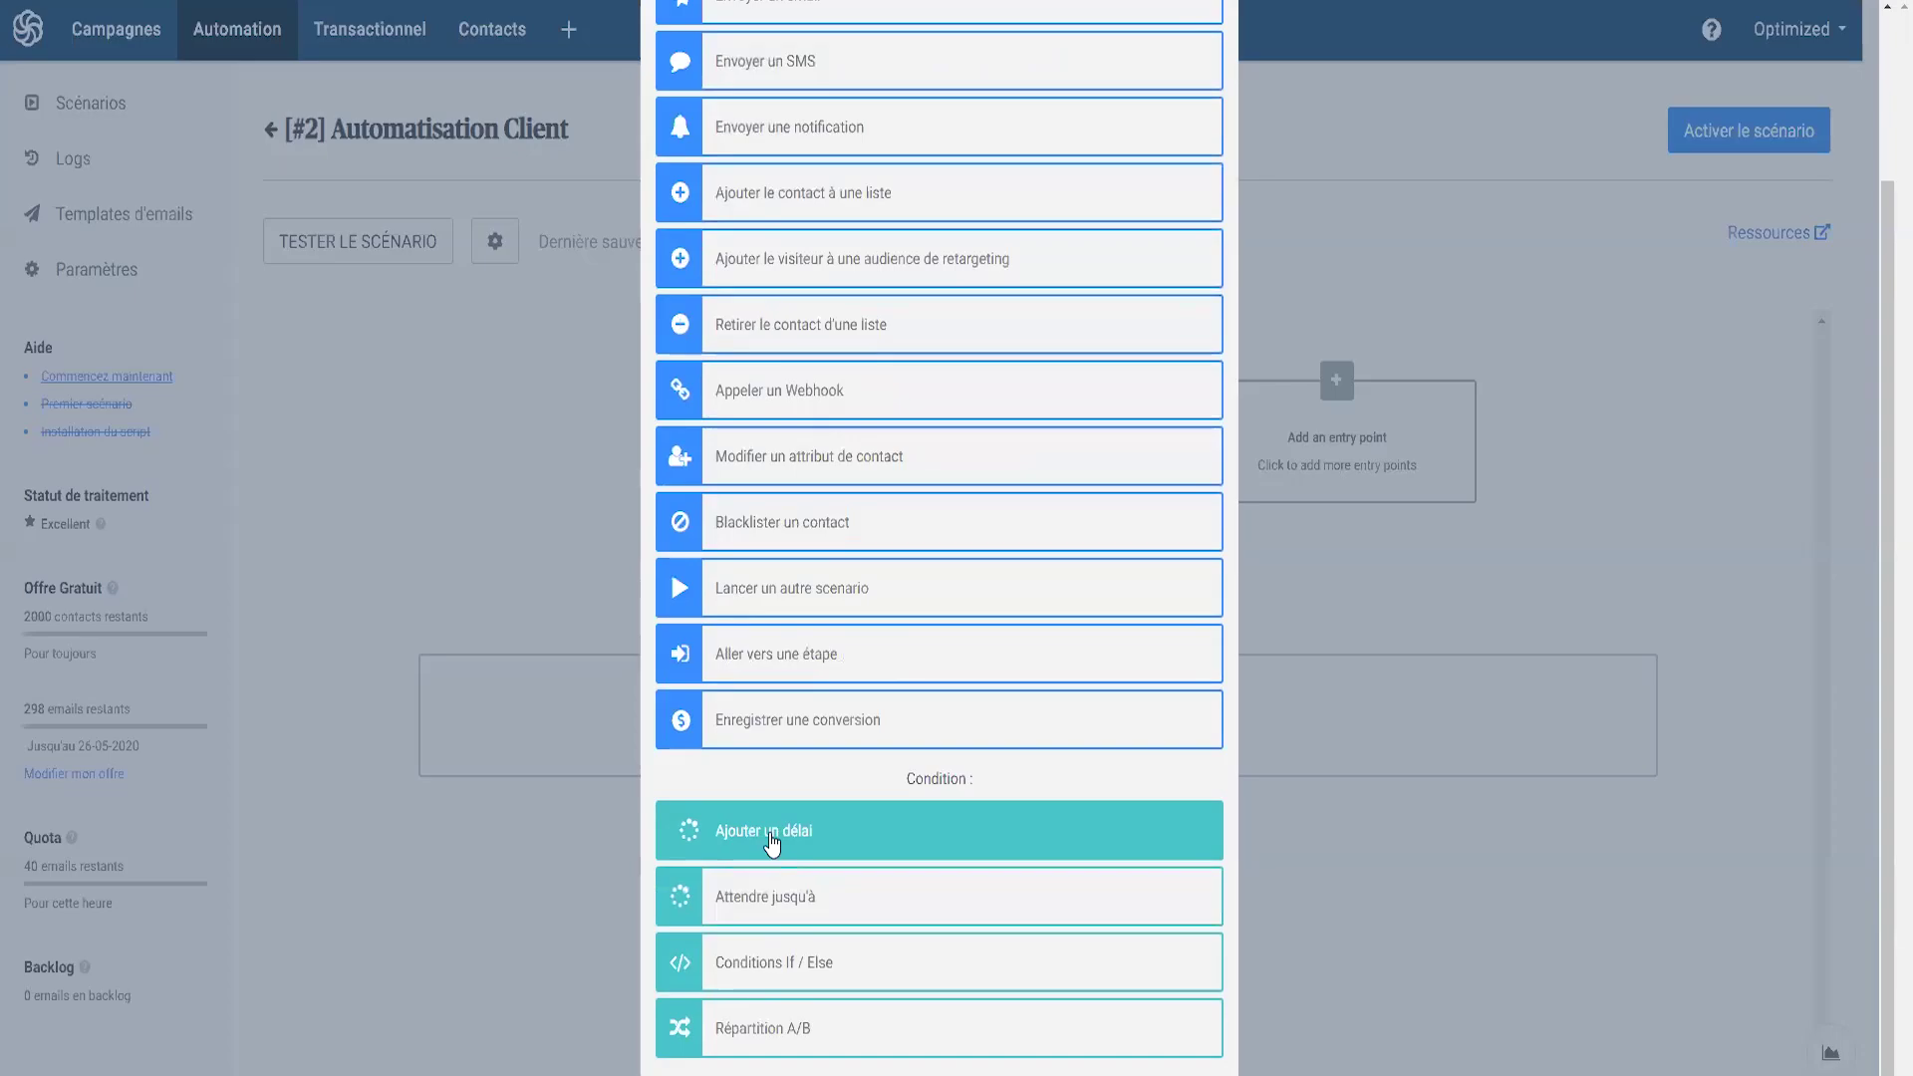
pyautogui.click(768, 847)
pyautogui.click(691, 235)
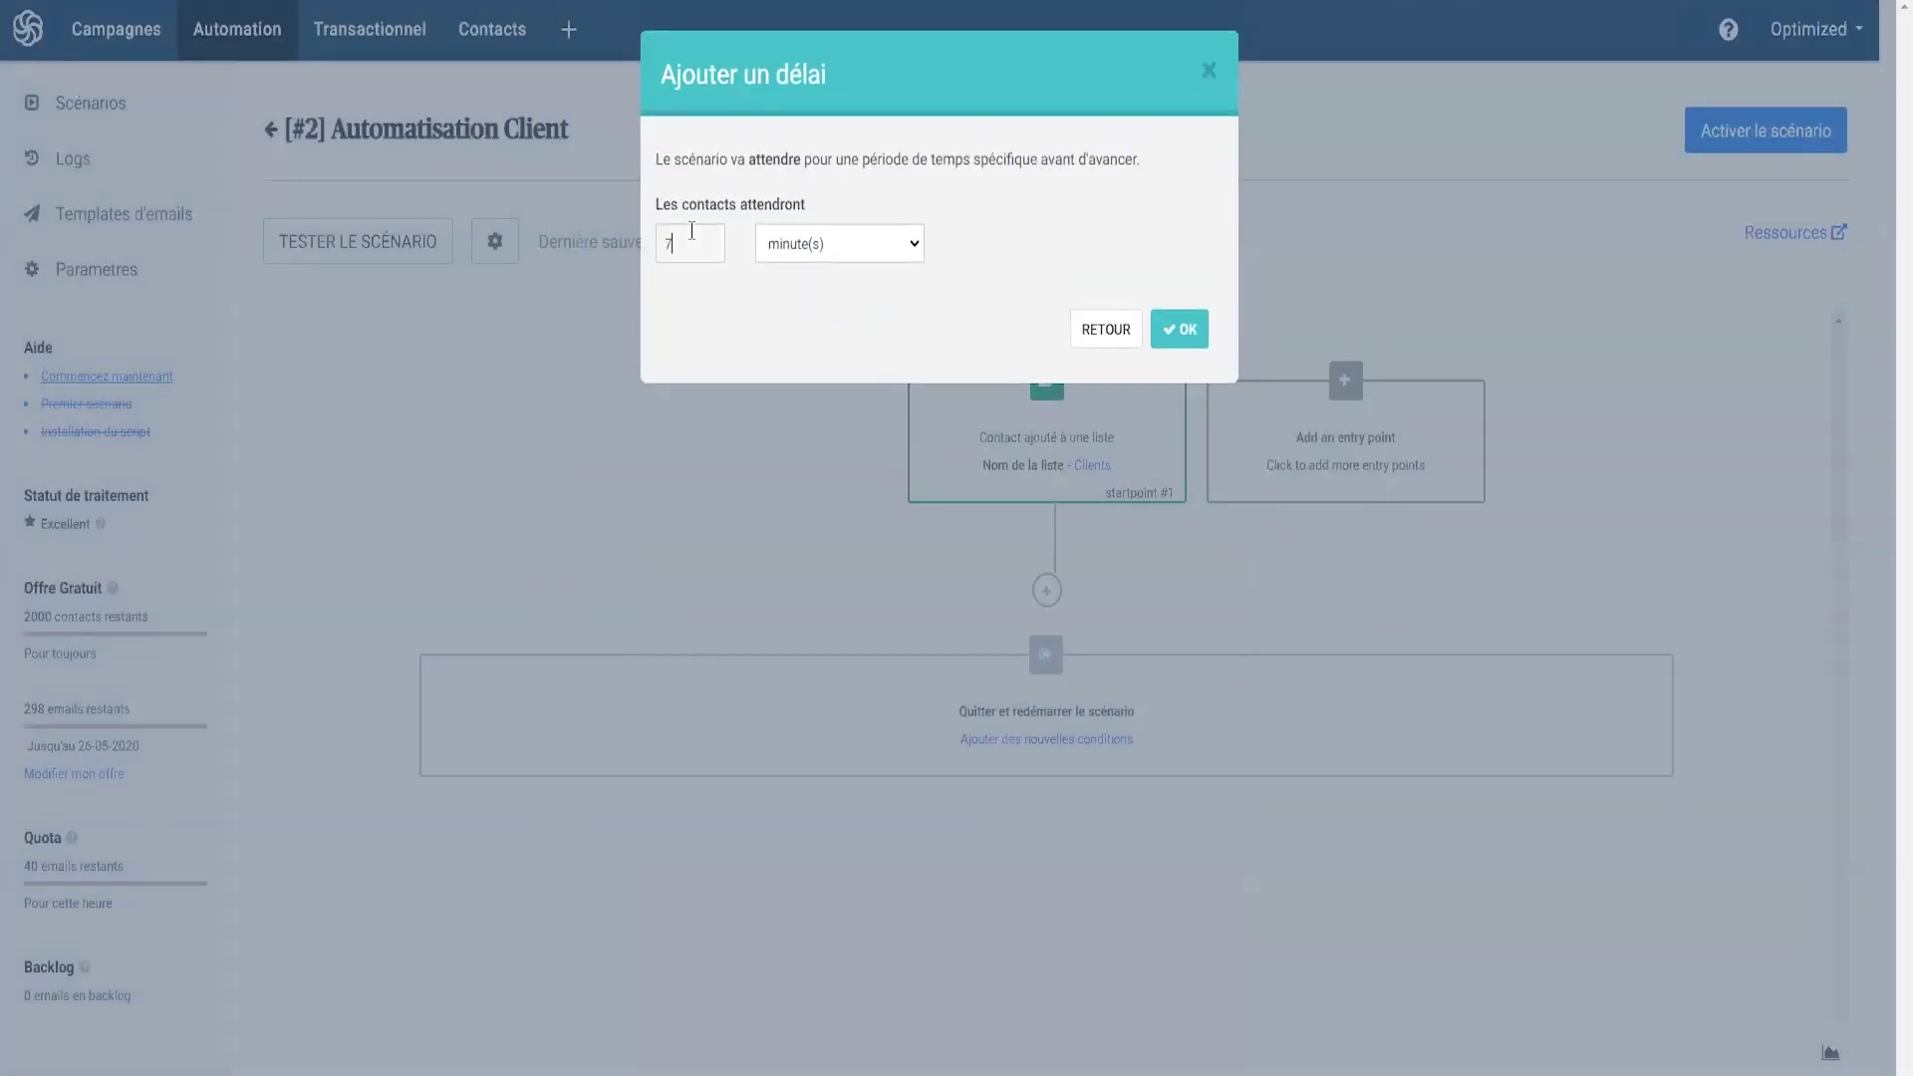
pyautogui.click(827, 246)
pyautogui.click(812, 317)
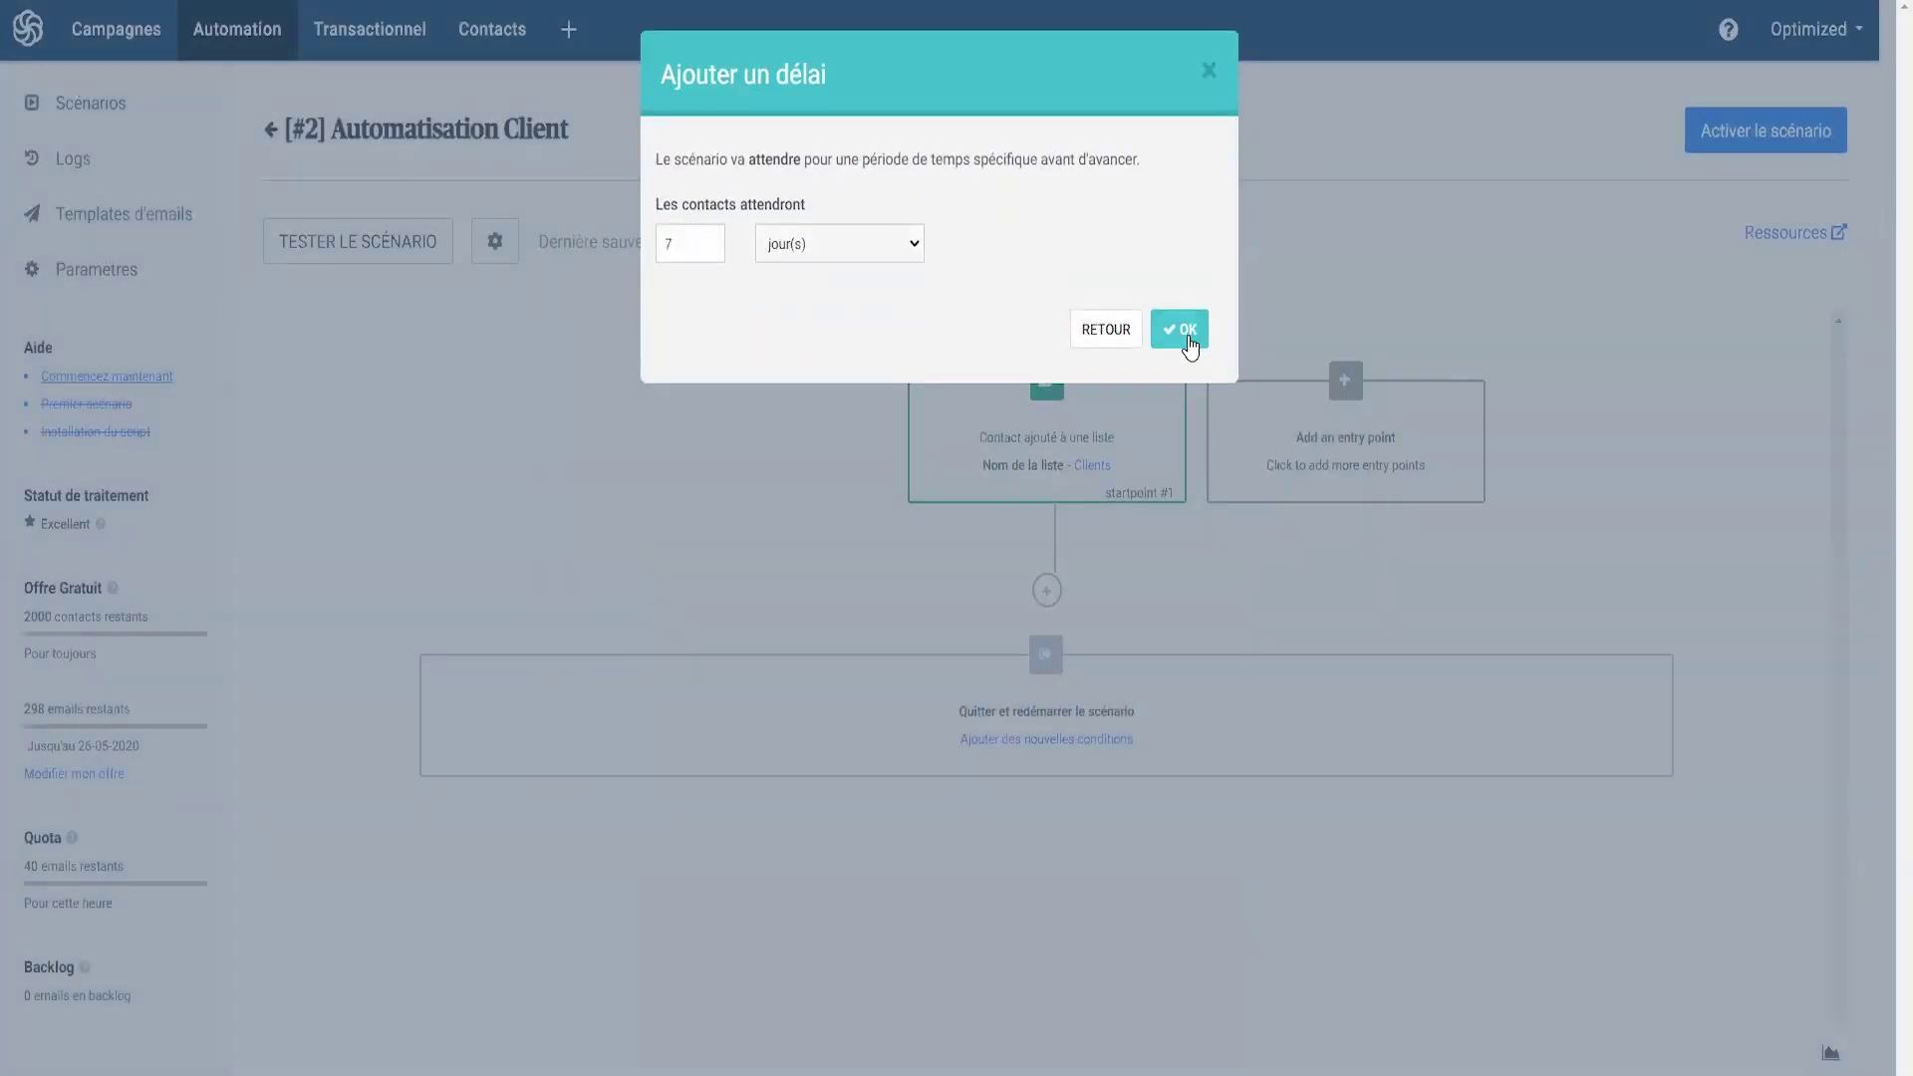
pyautogui.click(1185, 334)
pyautogui.moveTo(1039, 481)
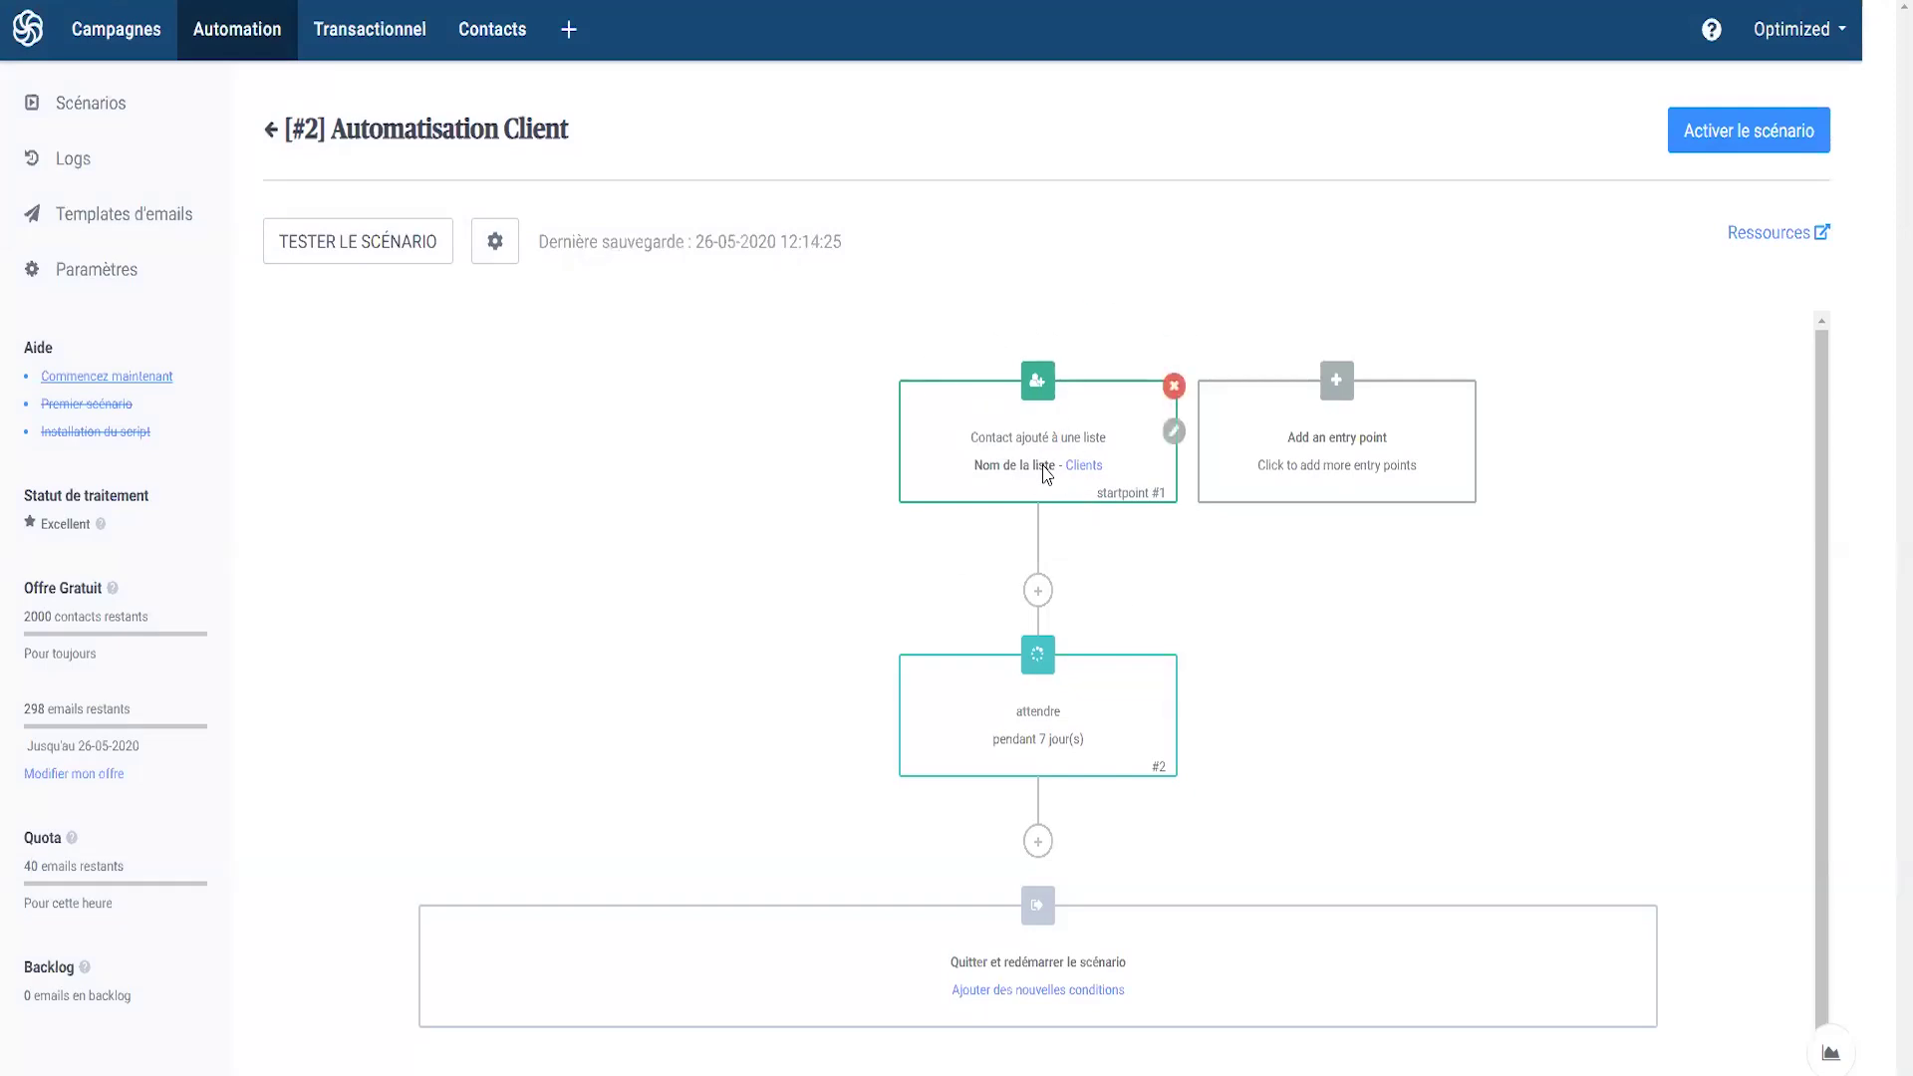
pyautogui.moveTo(1036, 742)
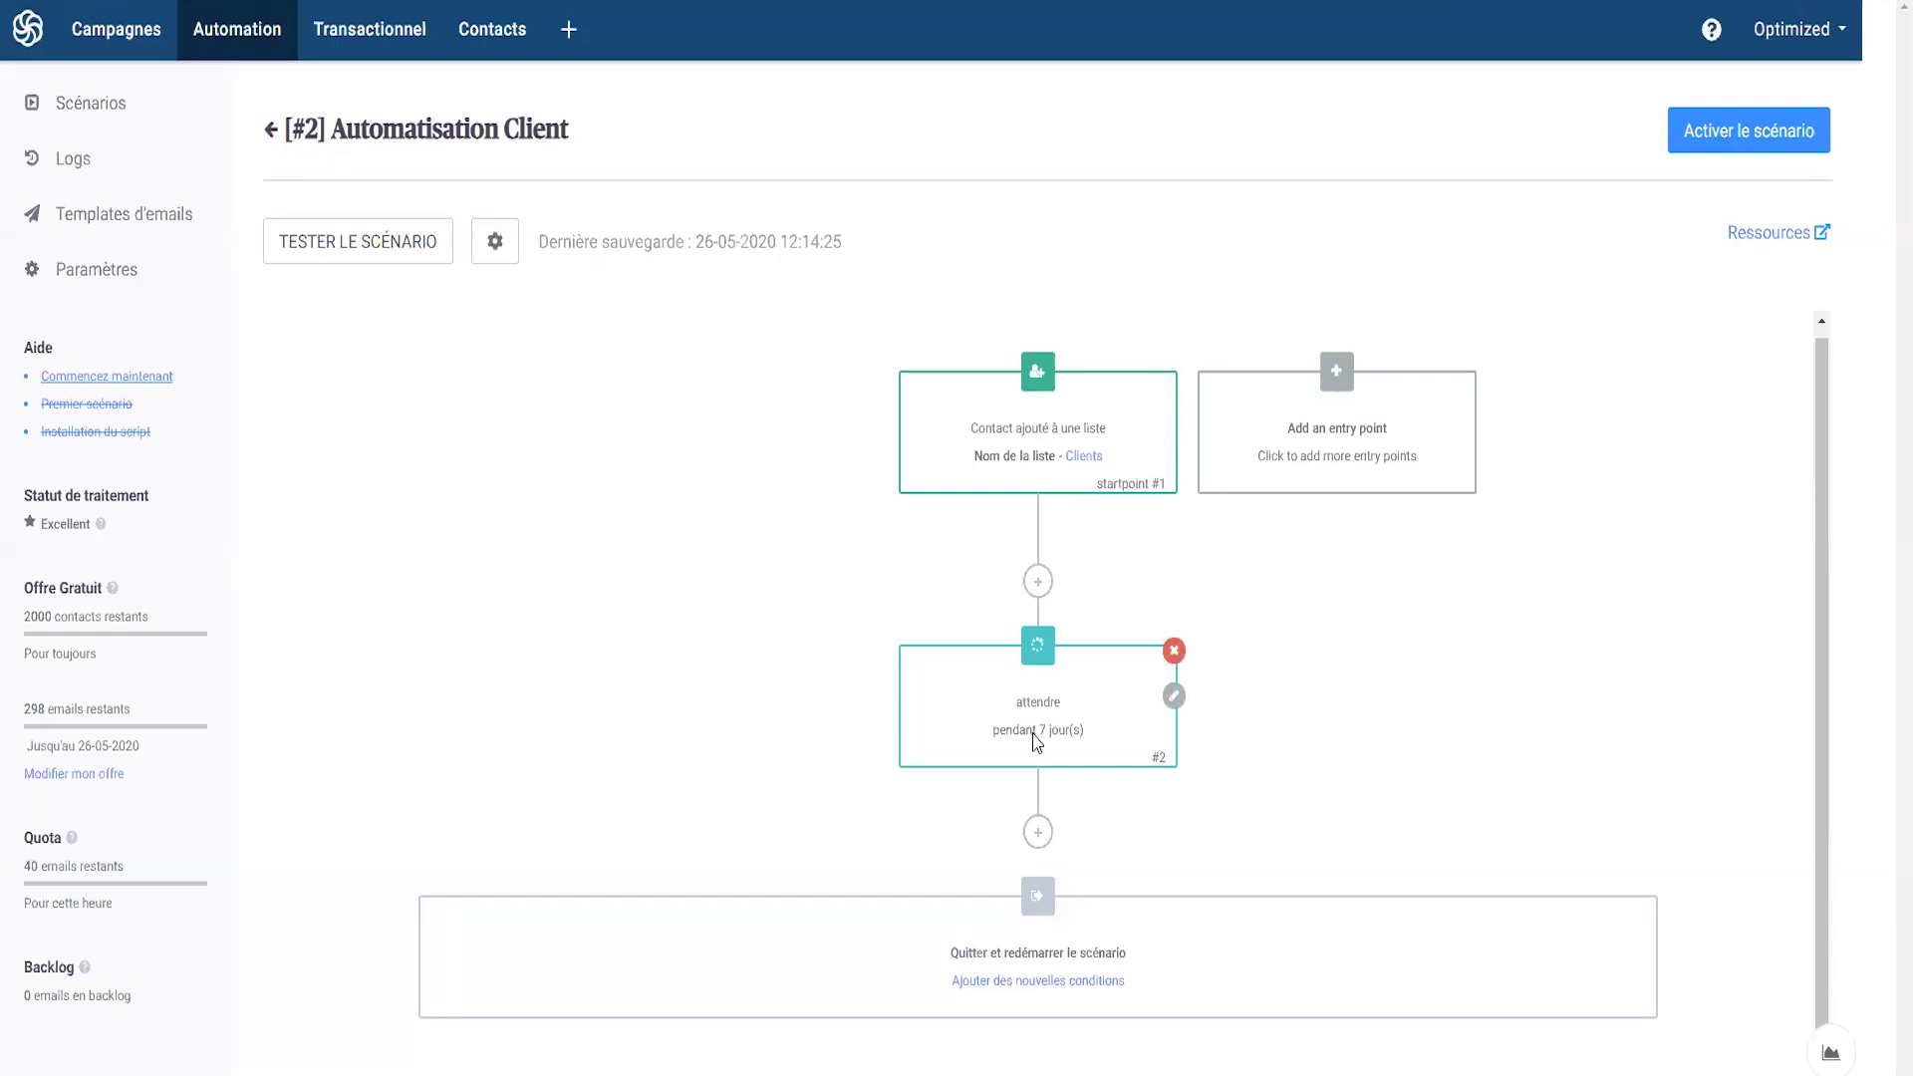
pyautogui.click(1038, 834)
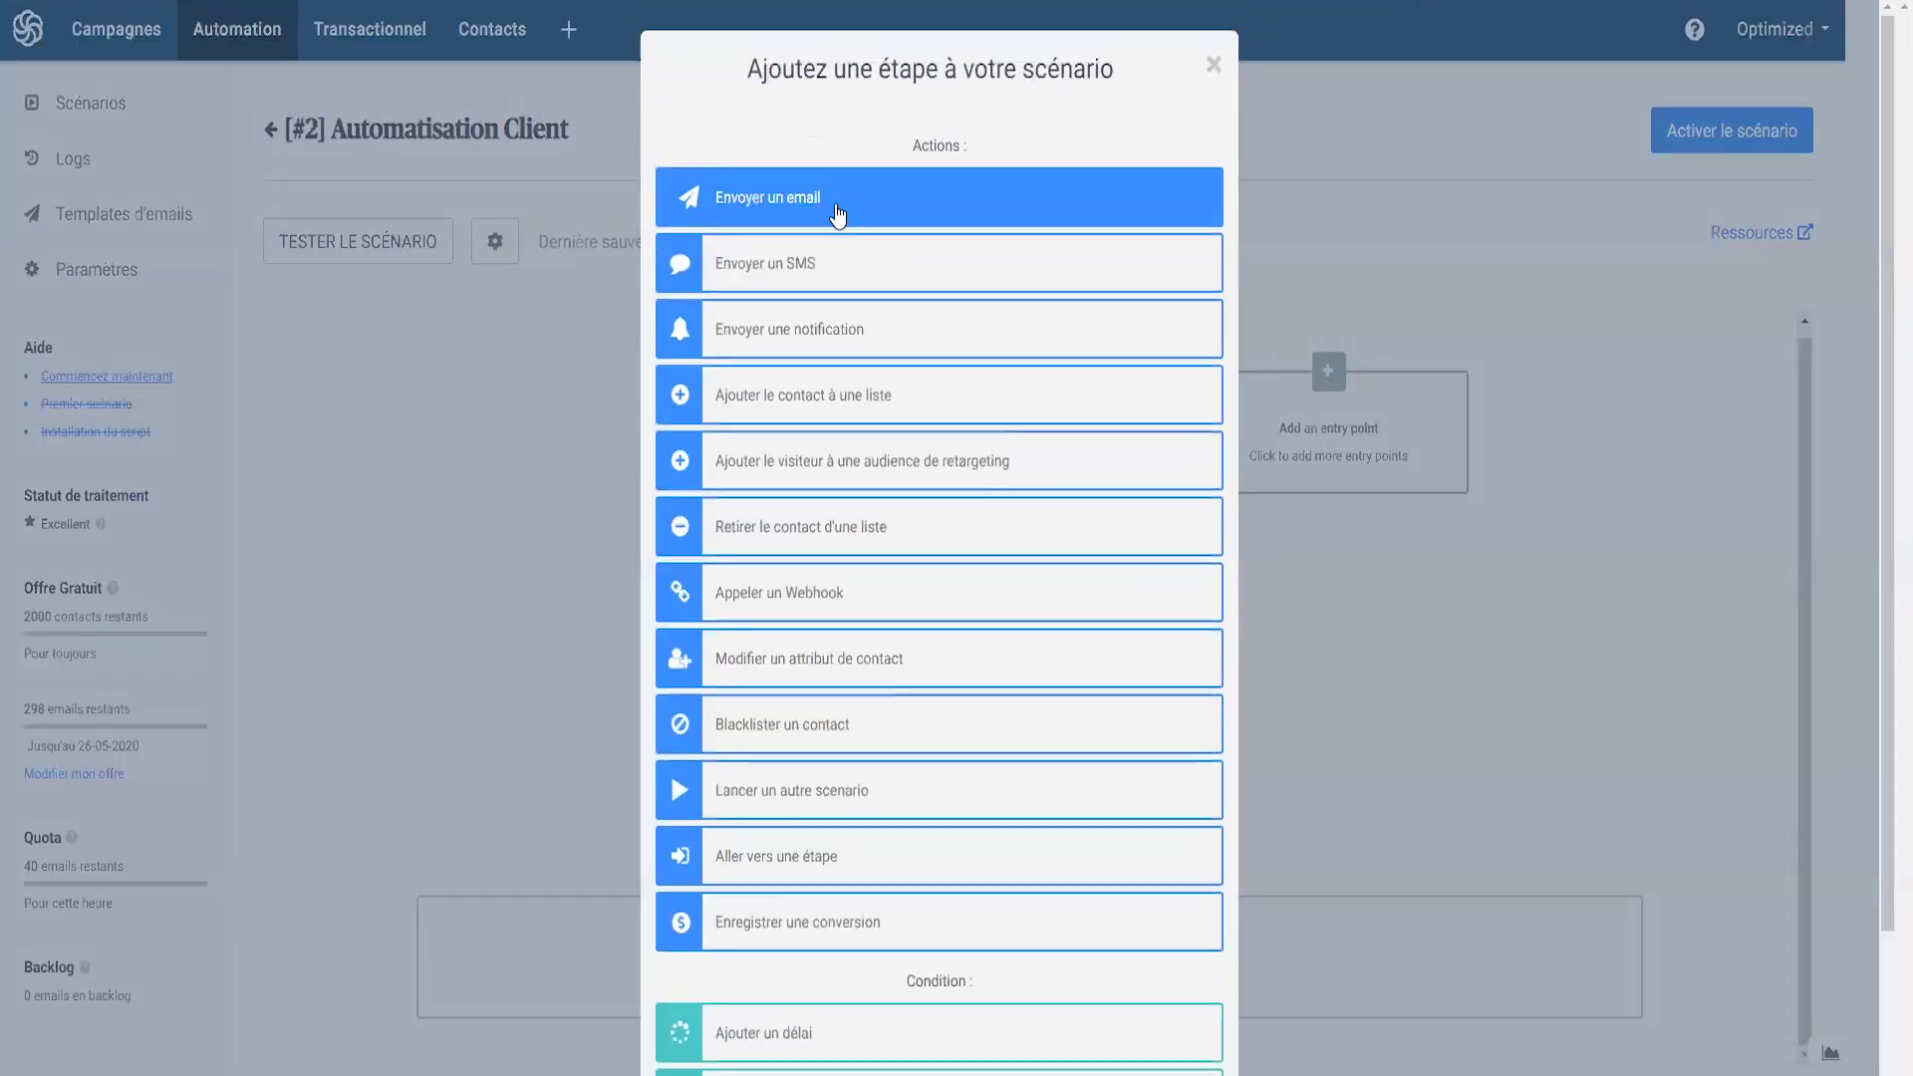
# - Make the new step send an email and start a new email template for it
pyautogui.click(840, 211)
pyautogui.click(852, 227)
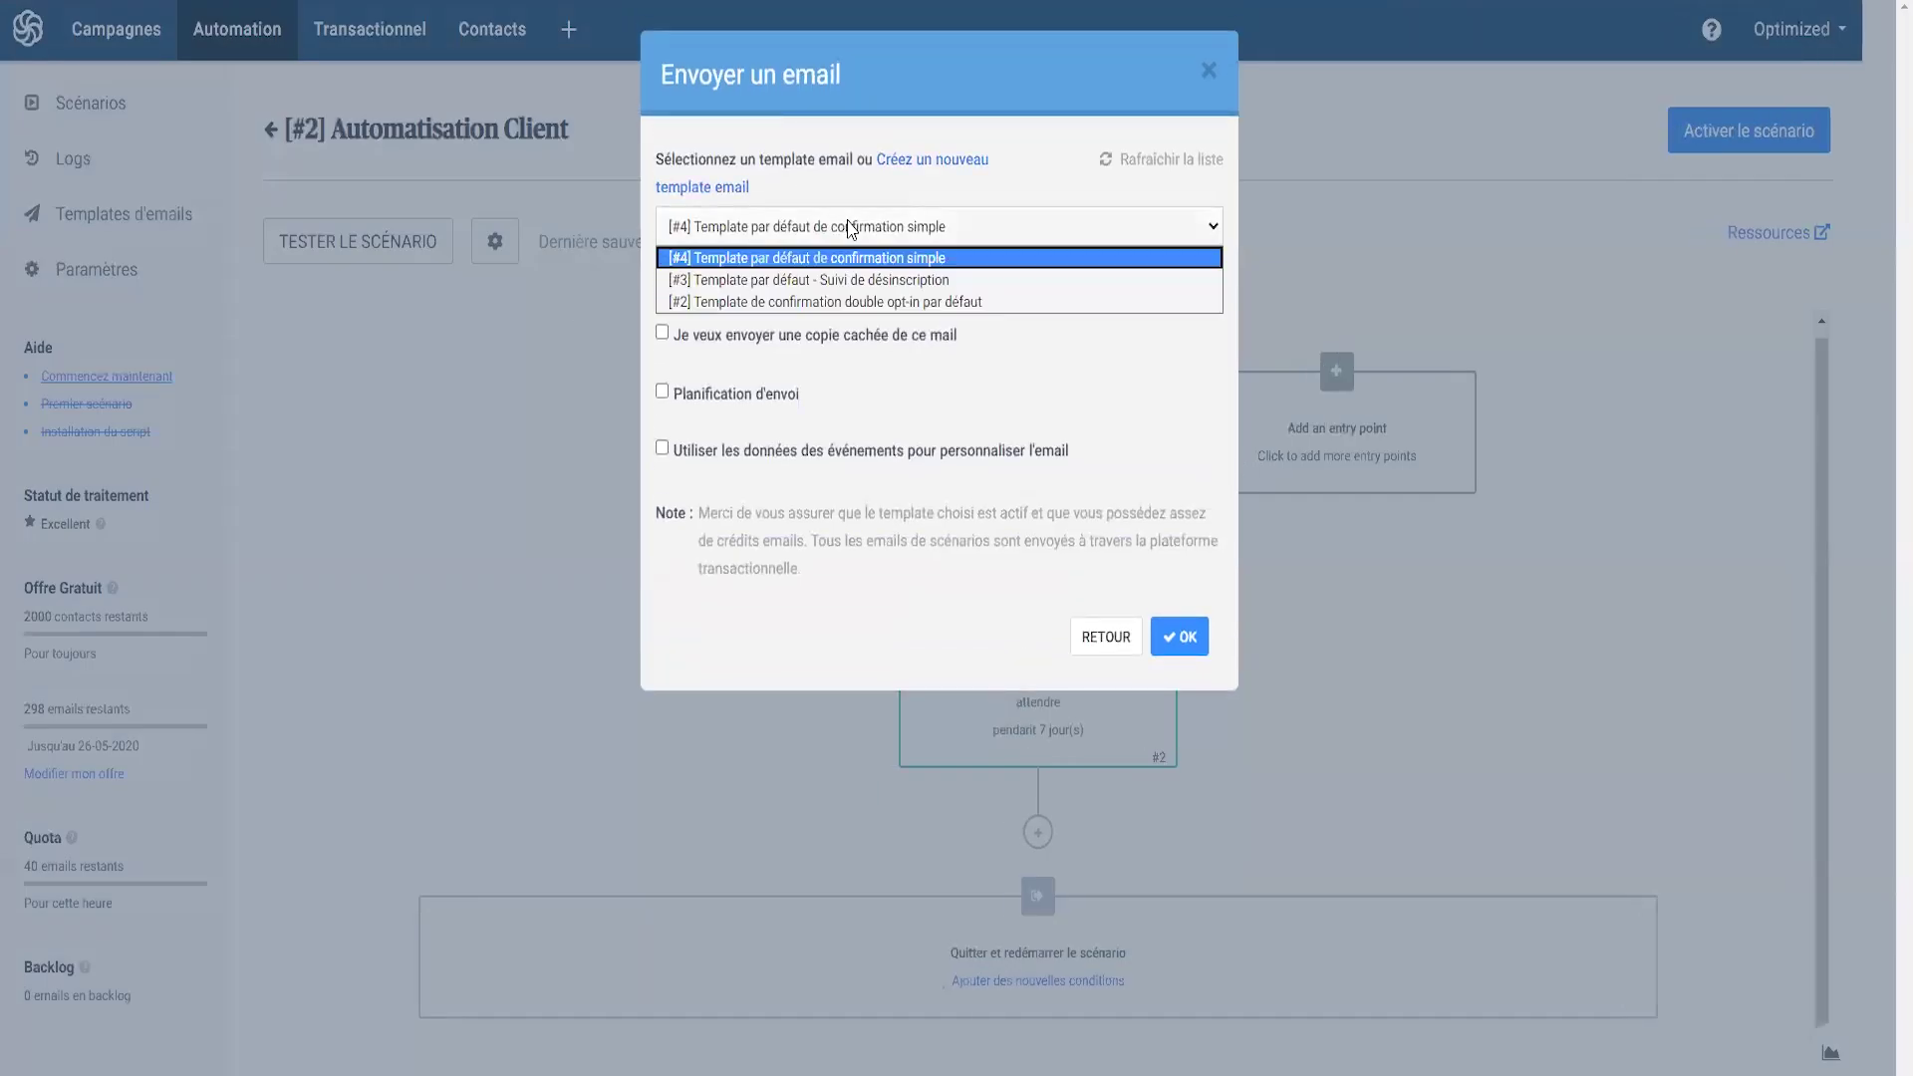
pyautogui.click(824, 223)
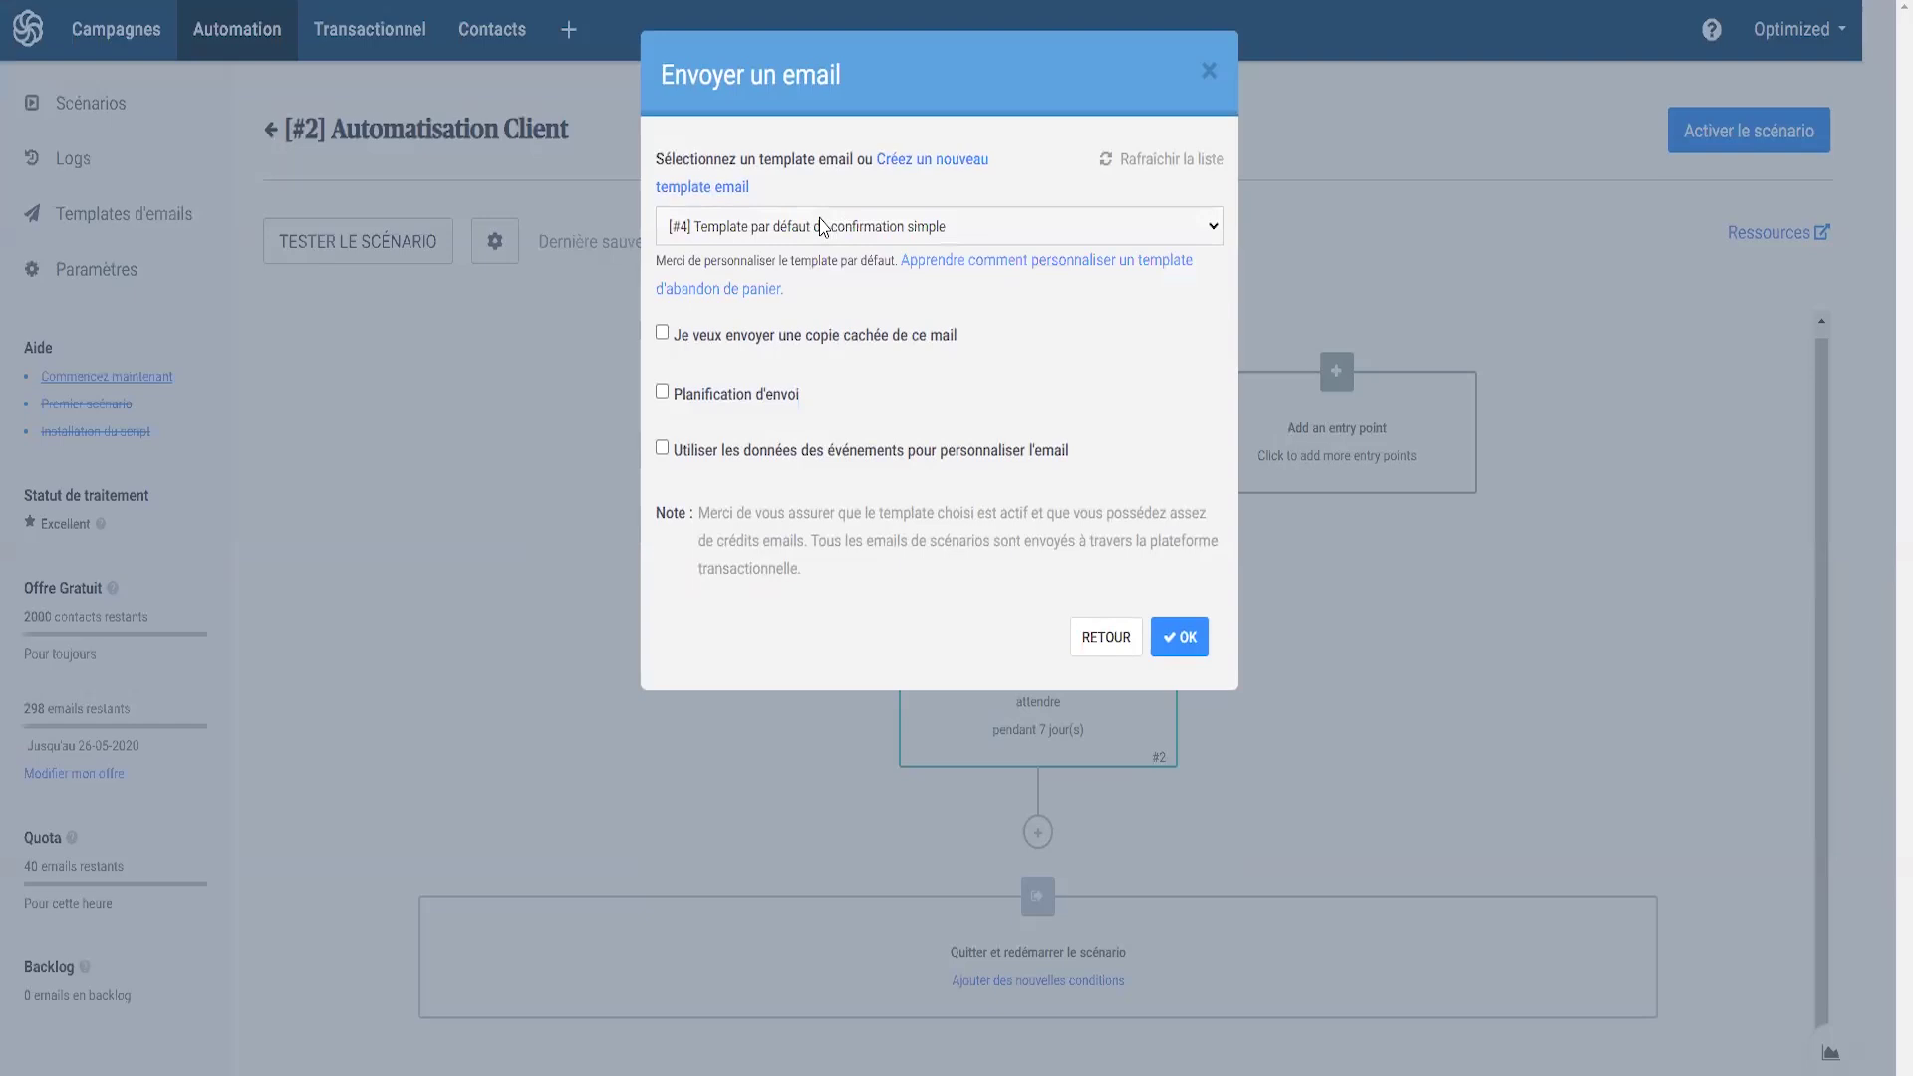
pyautogui.click(918, 168)
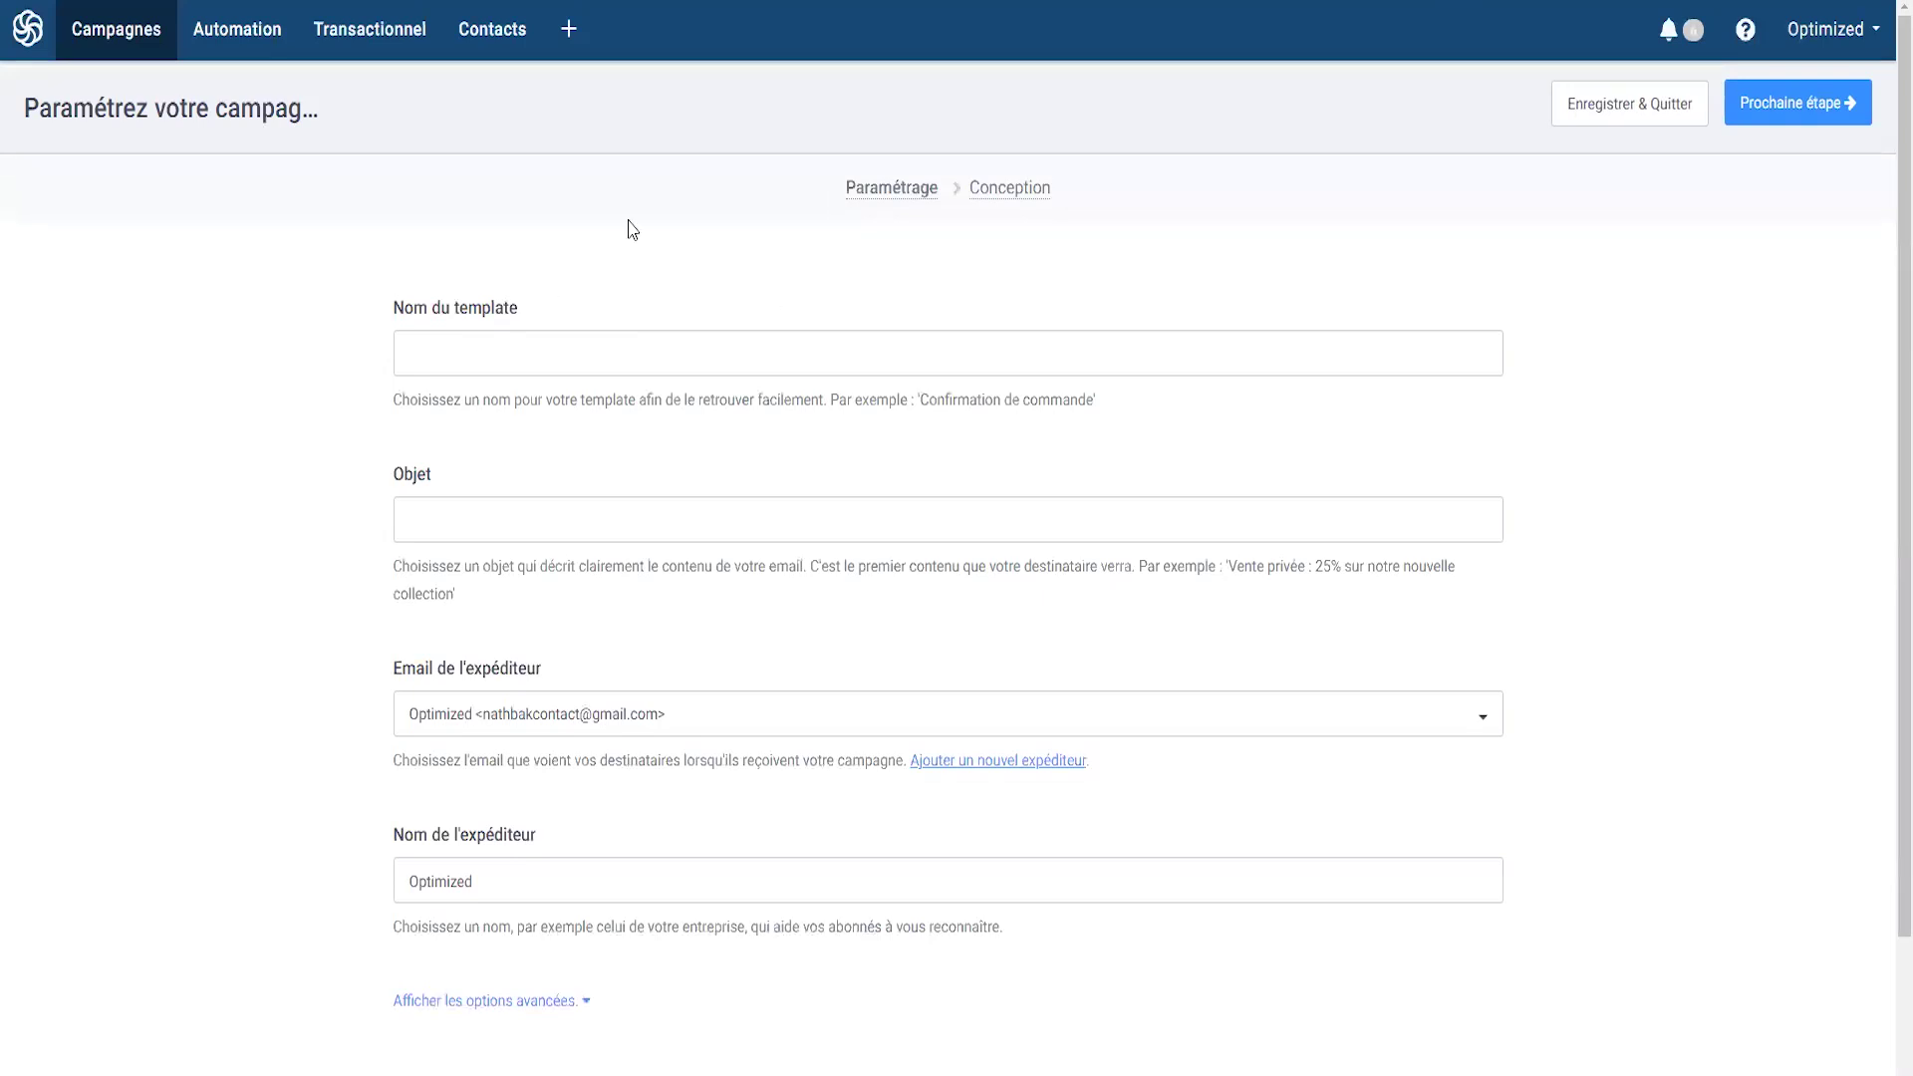
# - Name the template 'Email Client 7 jours', subject 'Votre commande est en route', sender '<first name> de Optimized'
pyautogui.click(504, 355)
pyautogui.write('Email Cl')
pyautogui.write('7 jours')
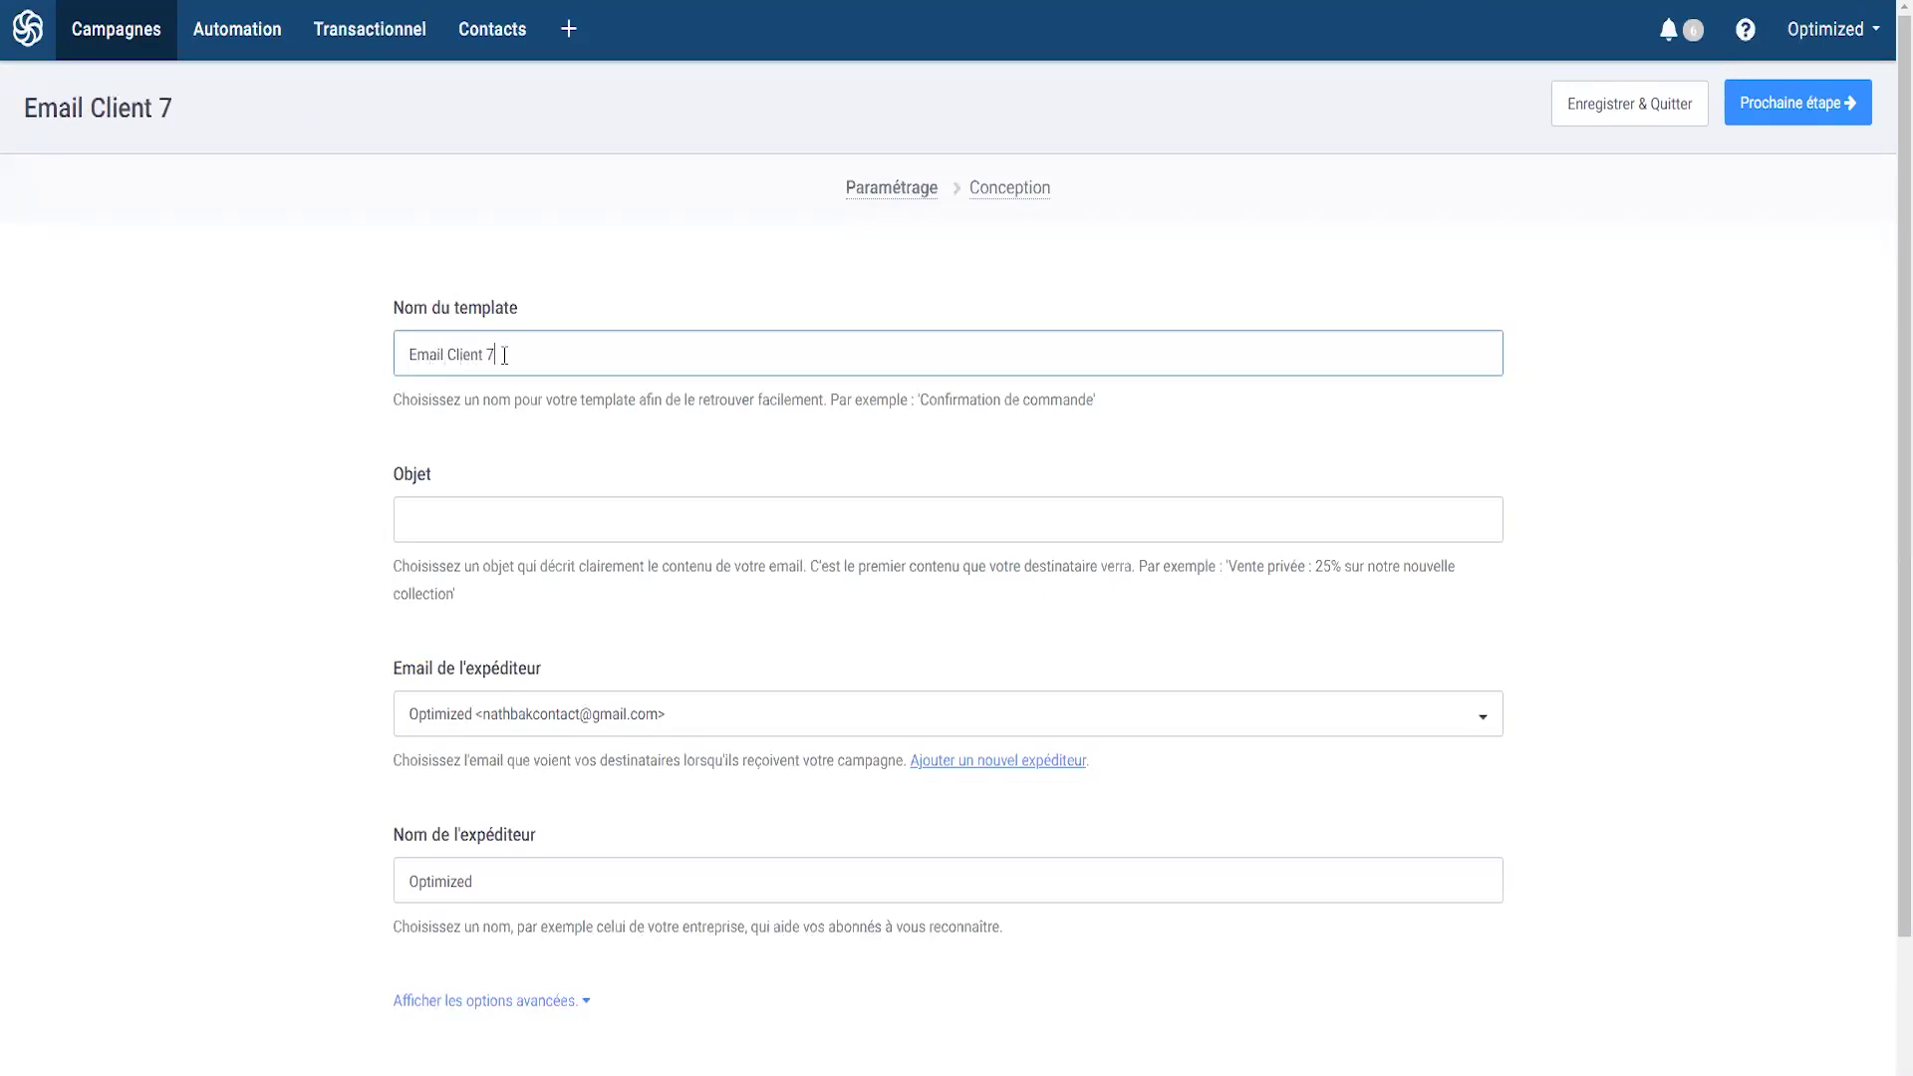
pyautogui.click(501, 526)
pyautogui.write('Votre commande est en route')
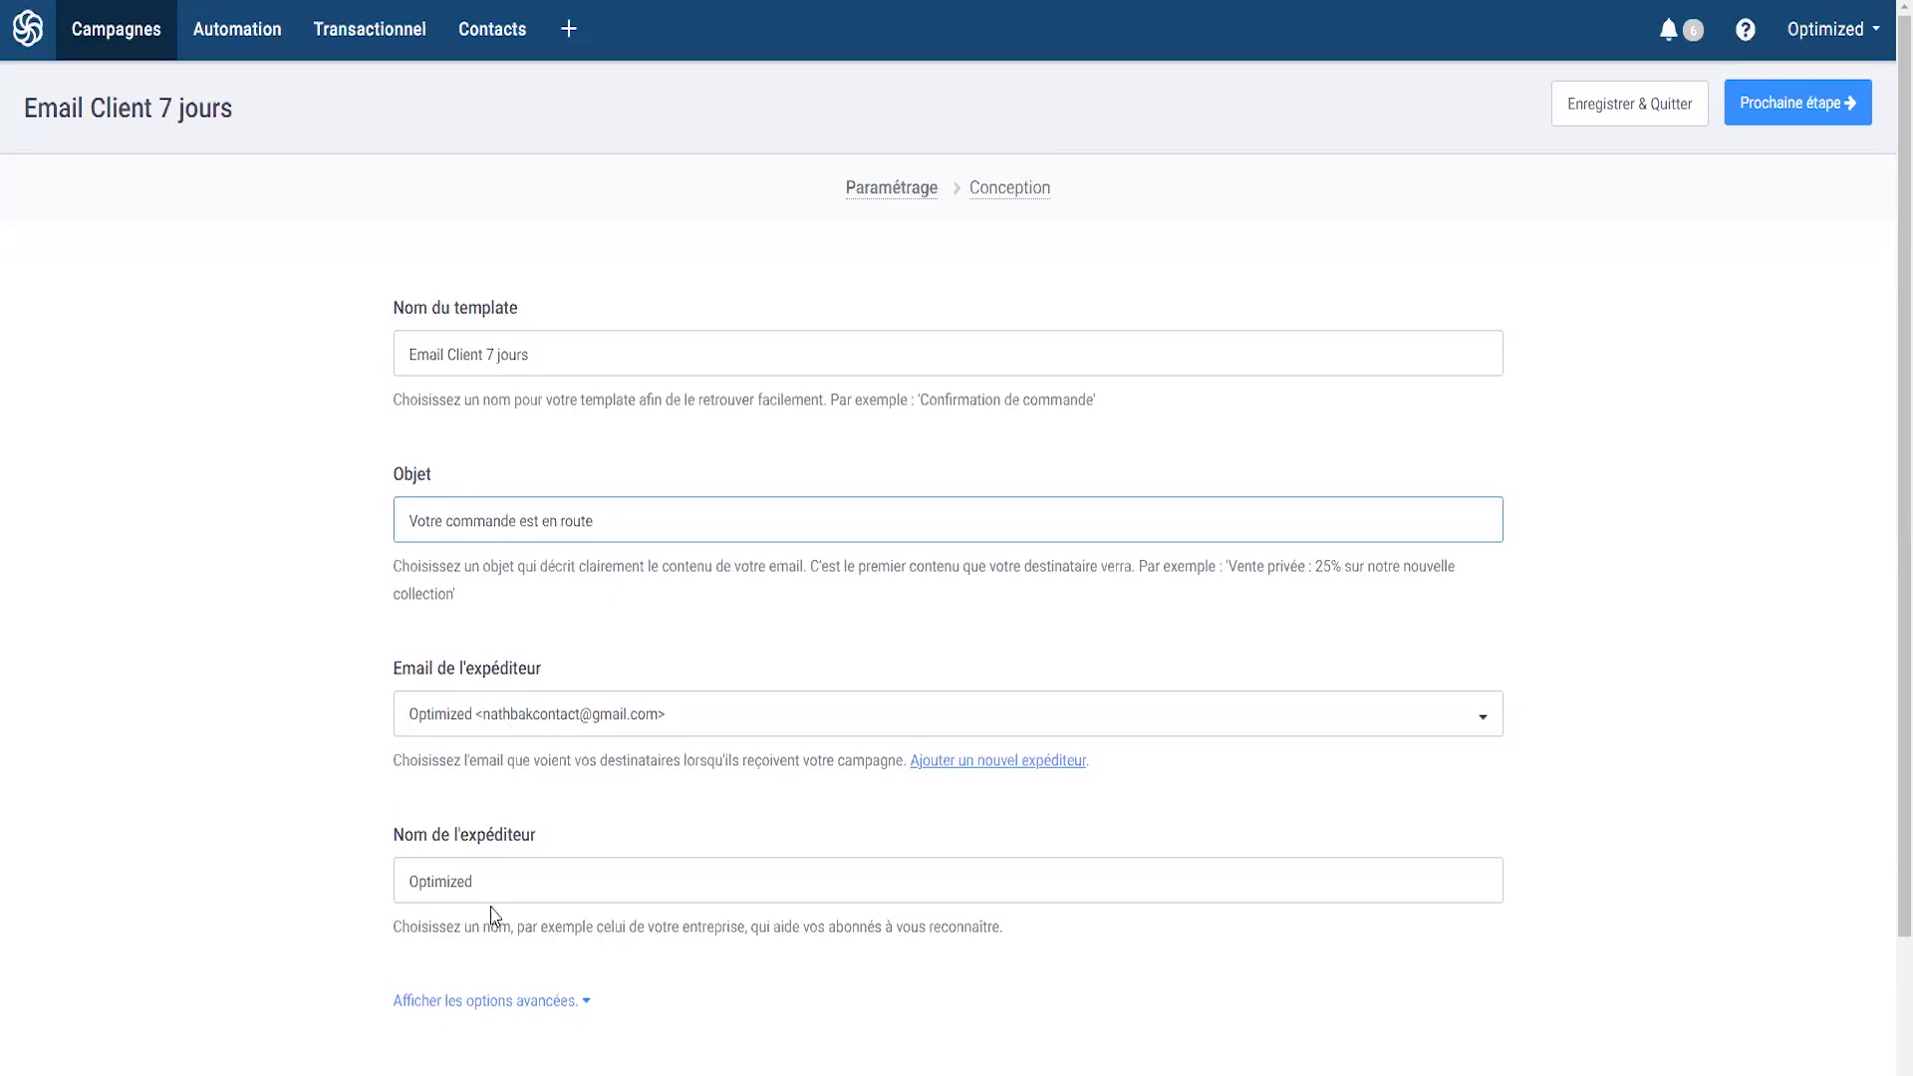
pyautogui.scroll(-2, 491, 914)
pyautogui.moveTo(478, 720); pyautogui.dragTo(338, 714)
pyautogui.write('Sophie de Optimized')
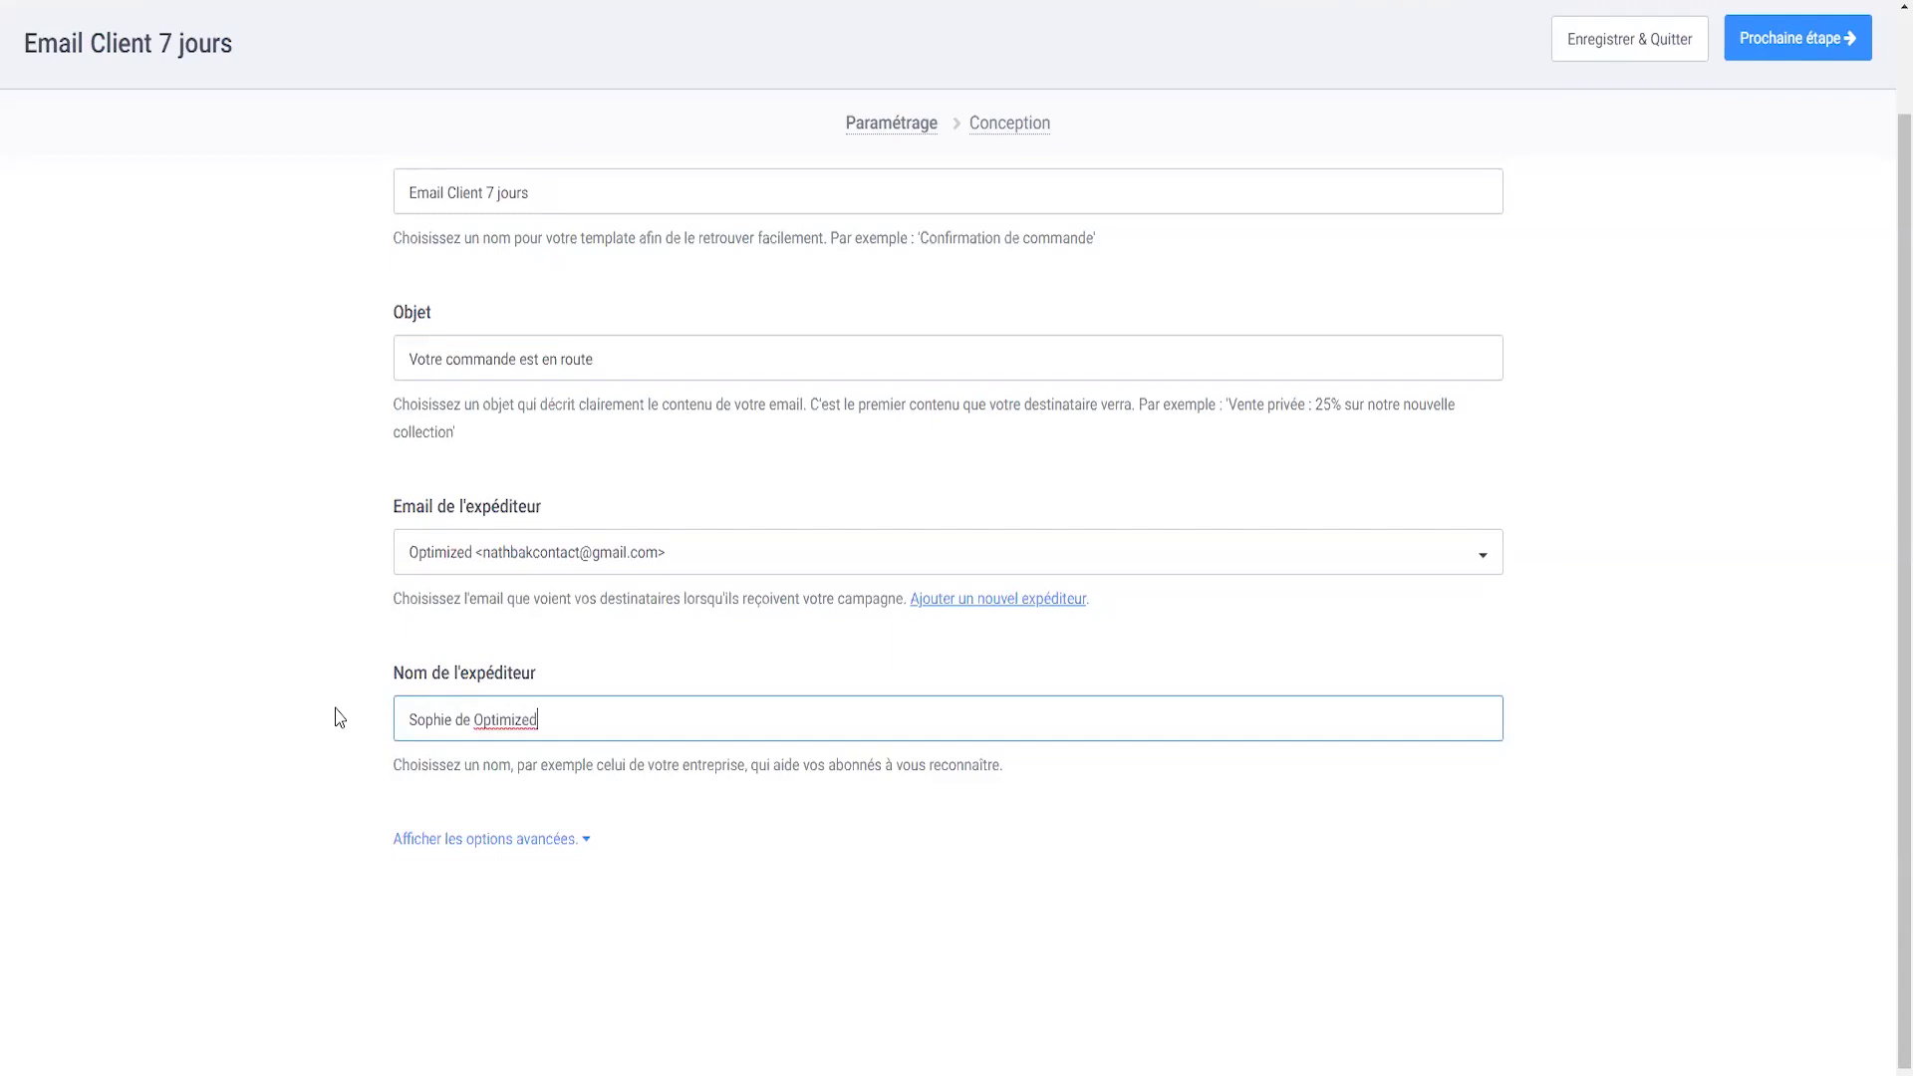
pyautogui.click(1804, 40)
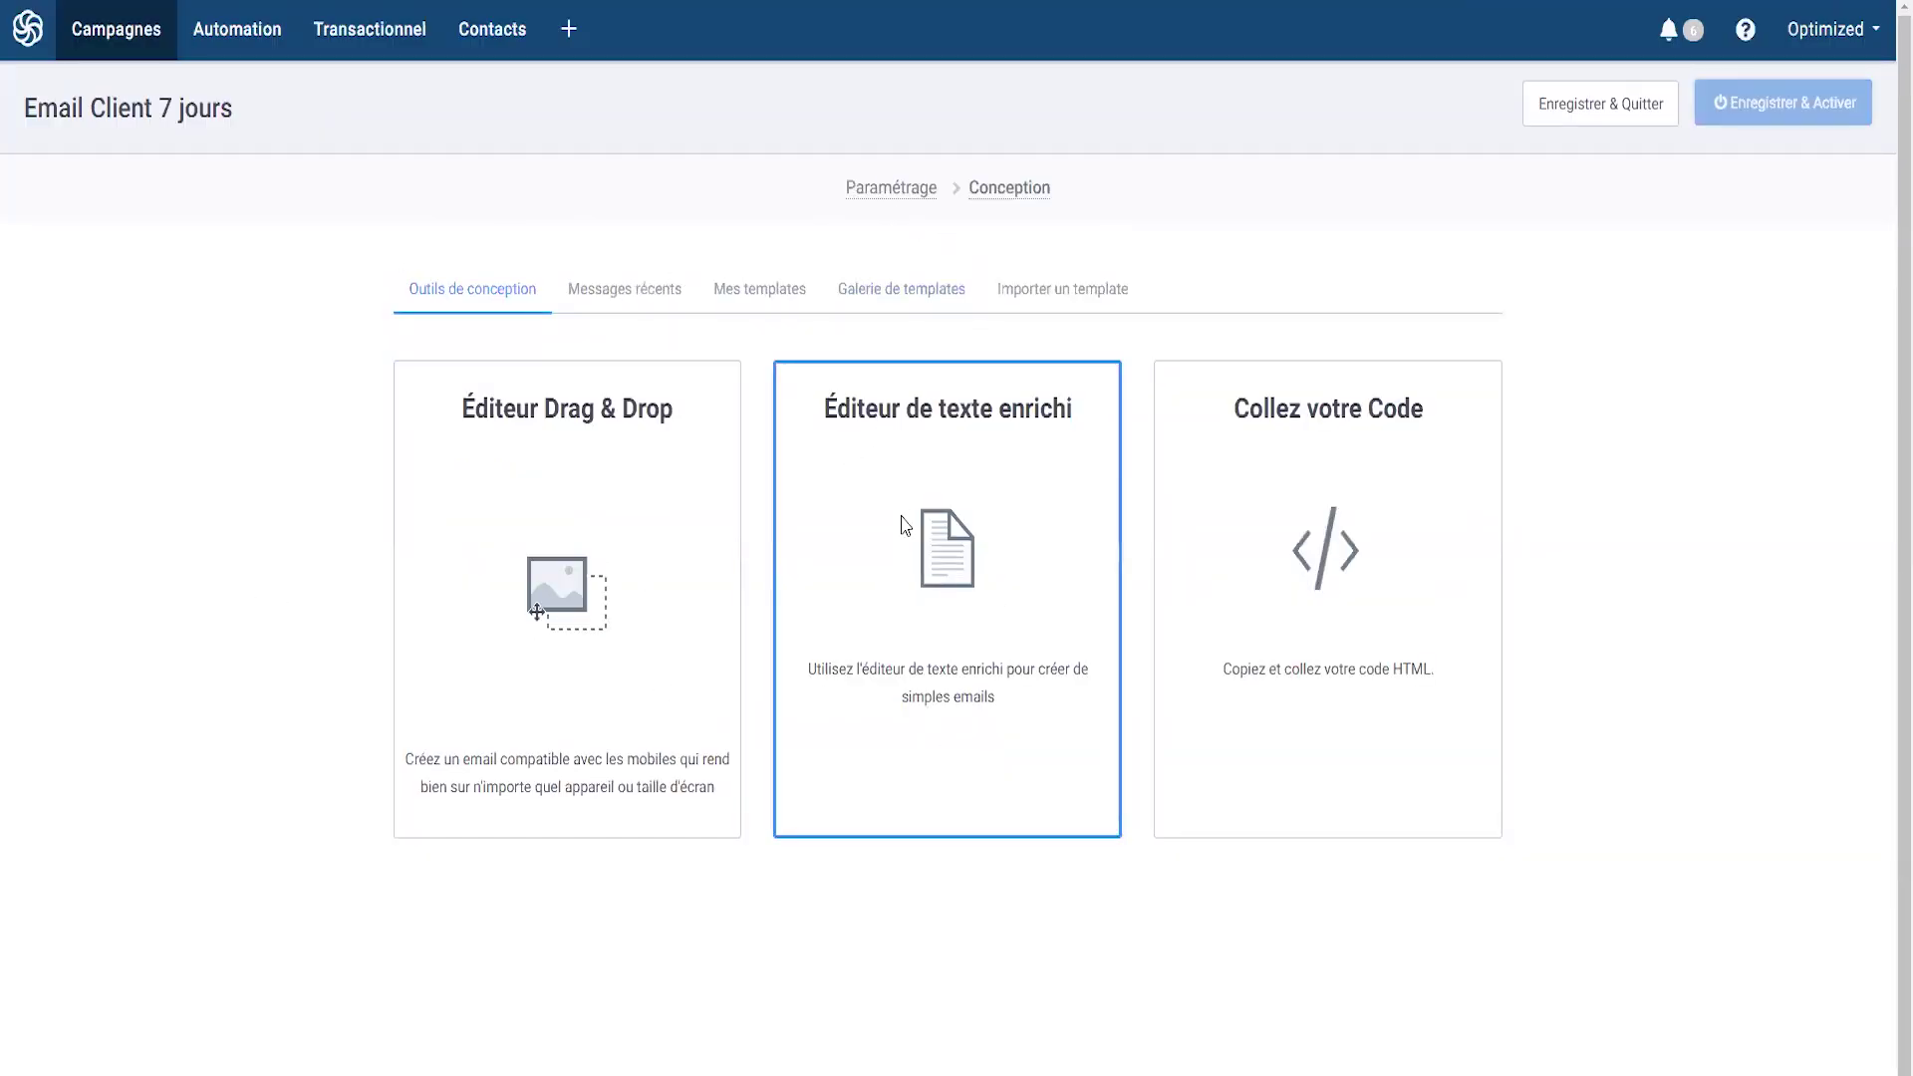
# - Paste the email as rich text and fill the intro placeholders with the sender's first name and 'Optimized'
pyautogui.click(956, 530)
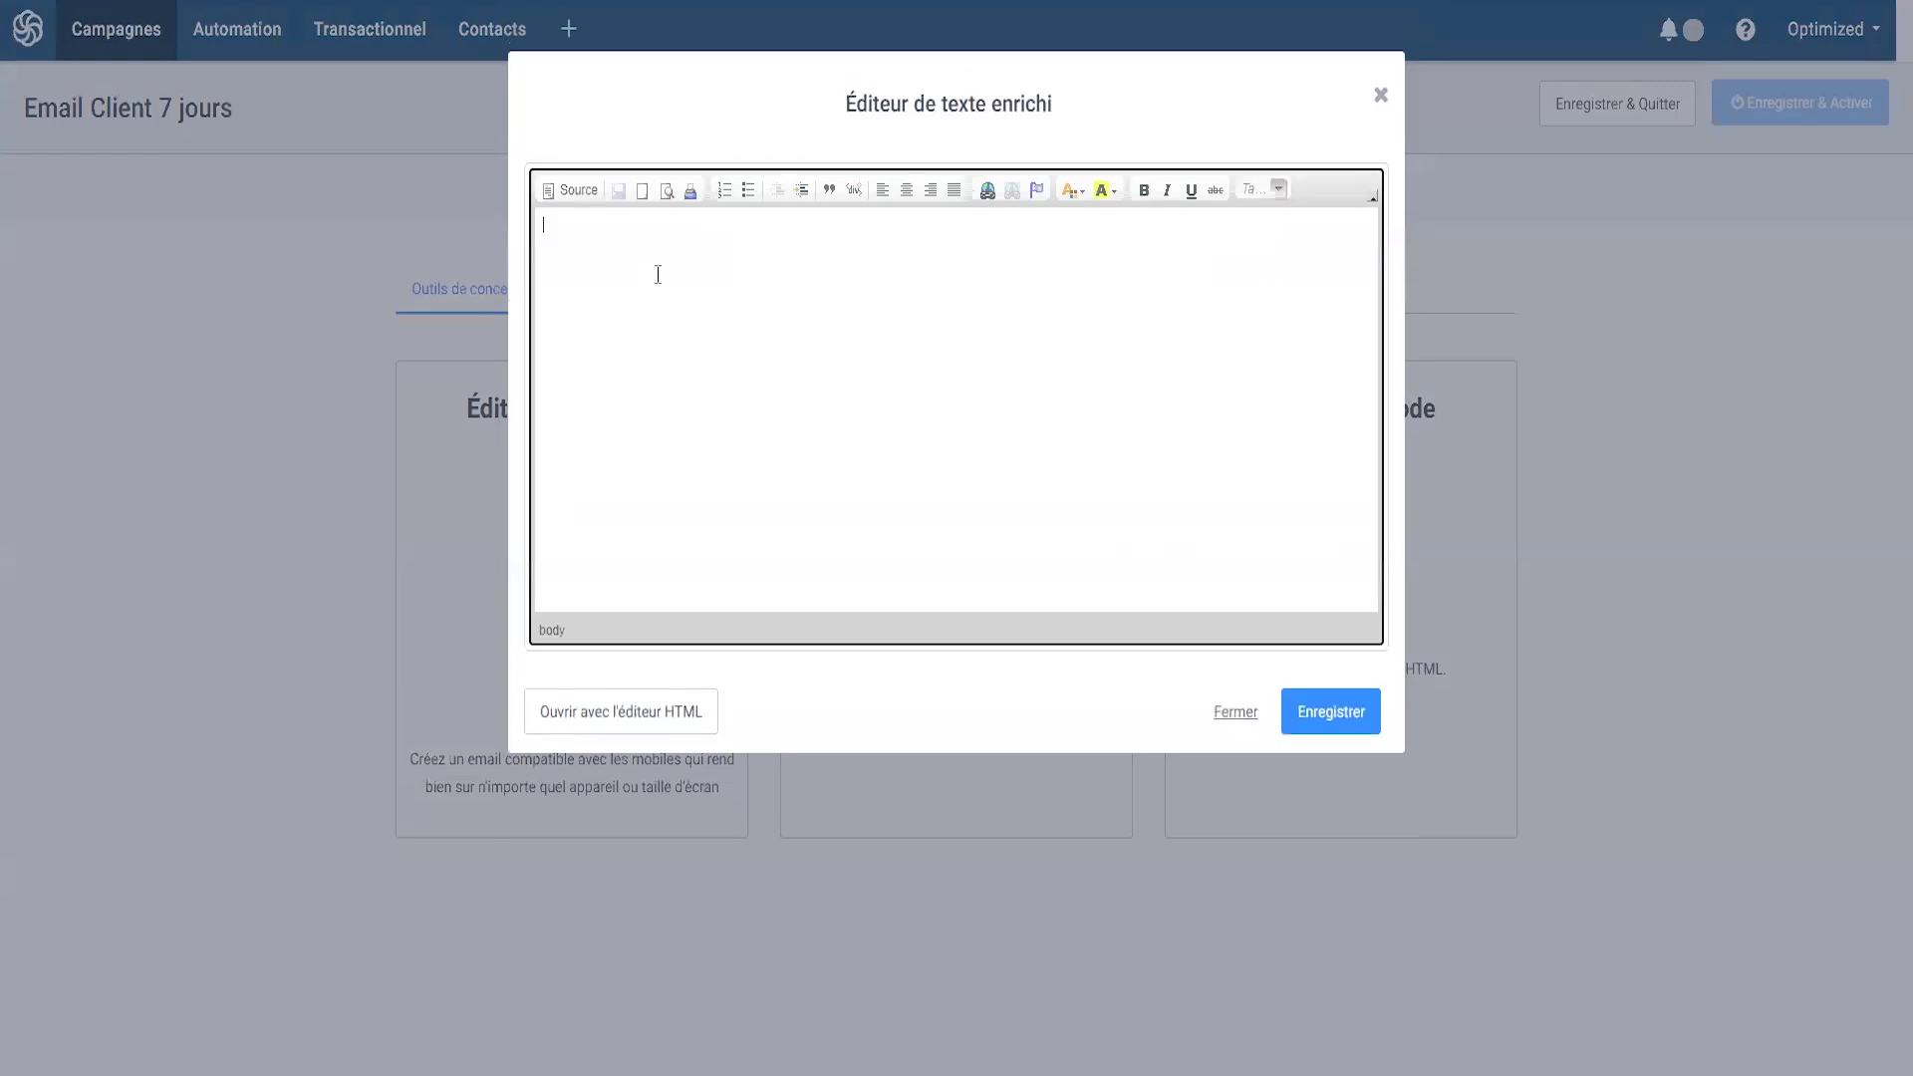
pyautogui.write('Bonjour,  Ici Prénom du service client "Nom boutique".  Votre commande chez "Nom boutique" est en route et tout se passe bien.  Nous avons tellement hâte que vous la receviez et nous disiez ce que vous pensez de votre/vos produit(s).  Je reste entièrement à votre disposition.  A très bientôt,  Prénom - Nom Boutique')
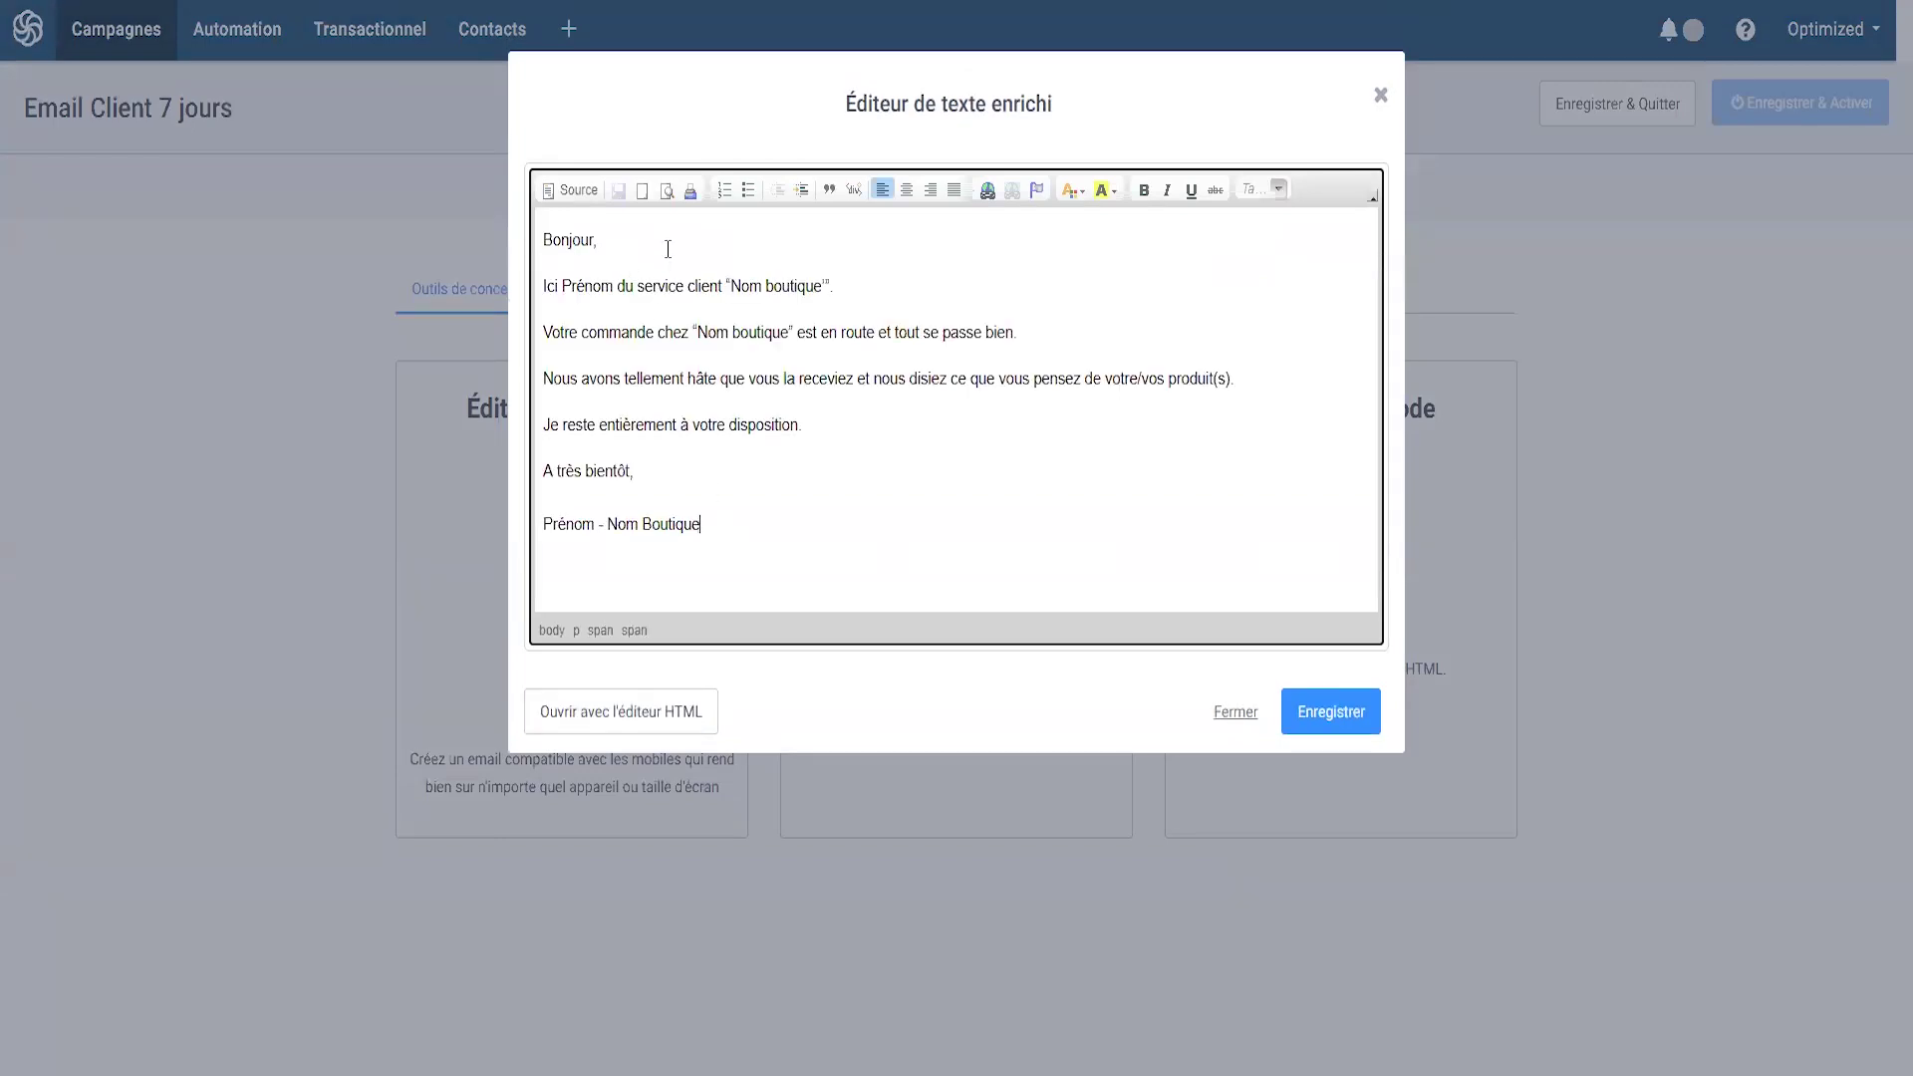
pyautogui.moveTo(566, 287); pyautogui.dragTo(726, 287)
pyautogui.write('Sophie')
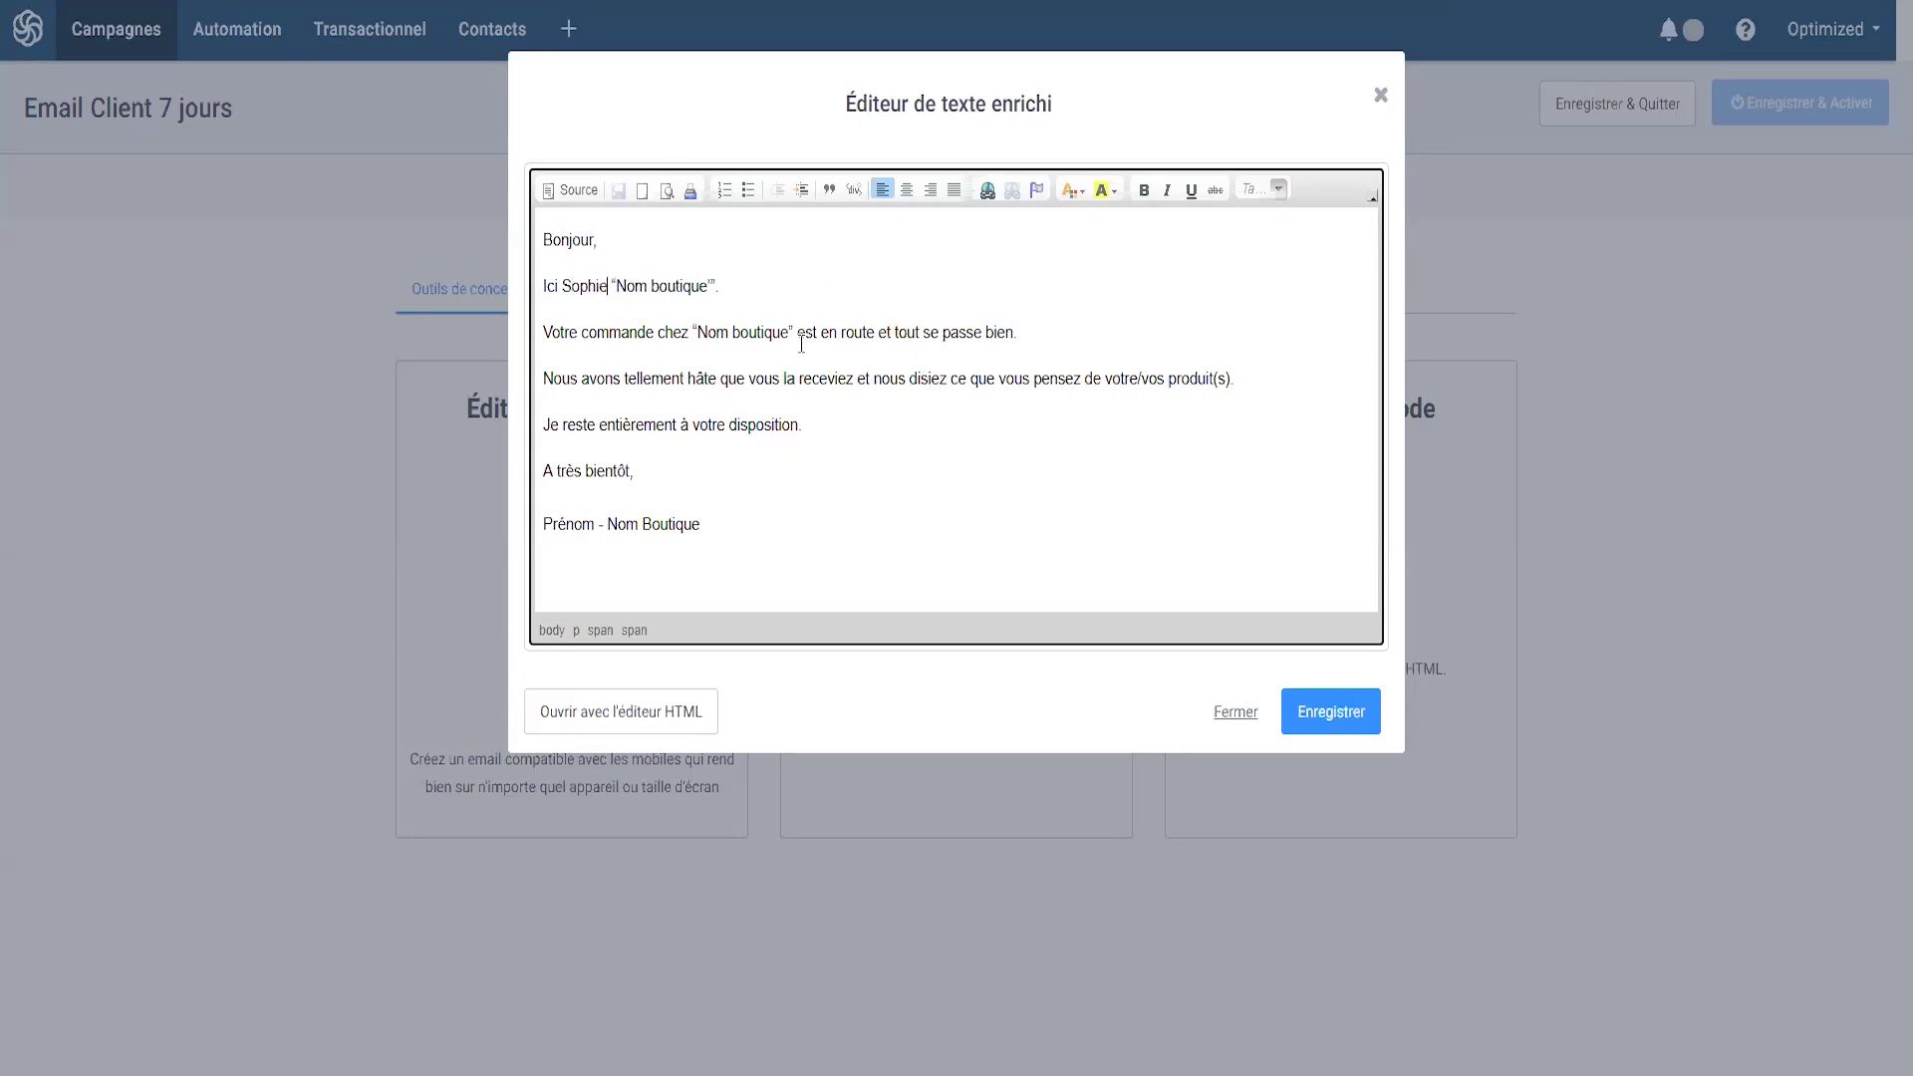
pyautogui.write(' de')
pyautogui.moveTo(739, 286); pyautogui.dragTo(636, 280)
pyautogui.write('Optimized')
pyautogui.moveTo(792, 330); pyautogui.dragTo(694, 330)
pyautogui.write('Optimized')
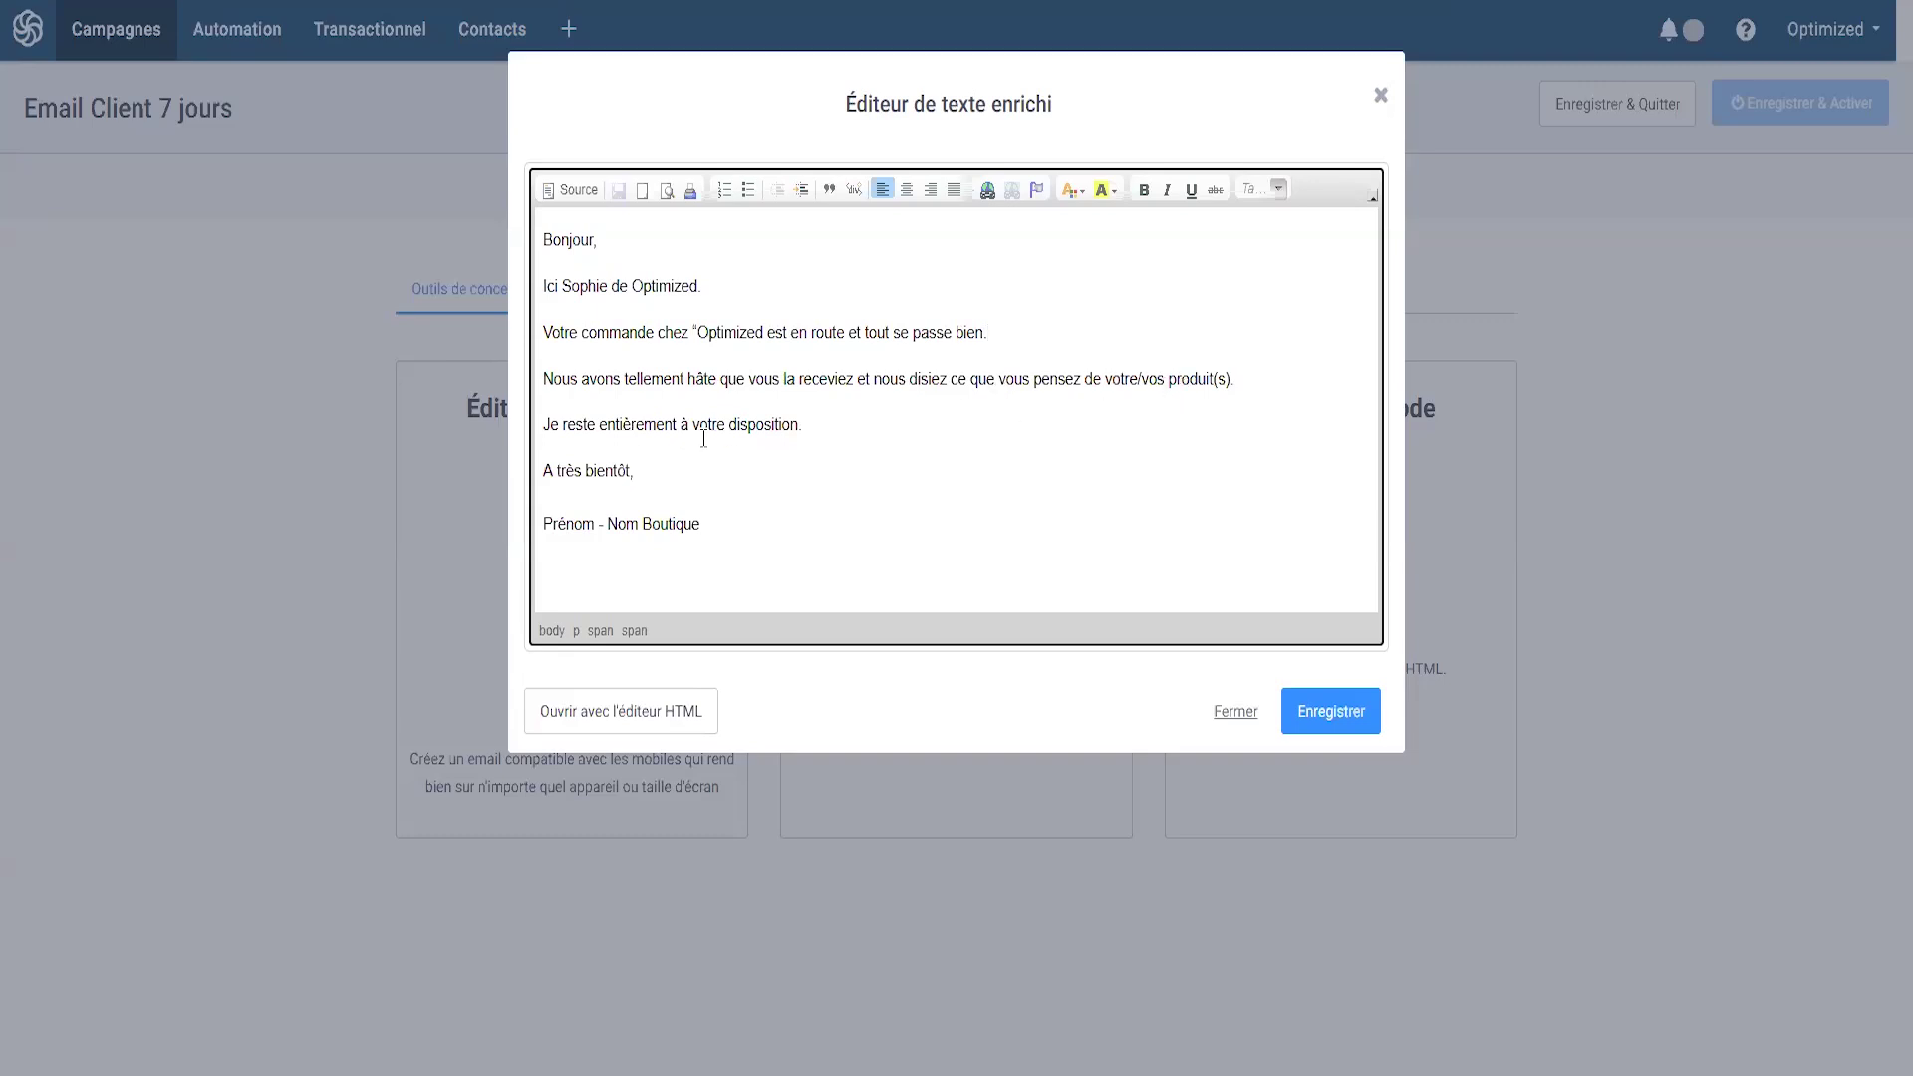
# - Sign the email with the sender's first name and Optimized, then save and activate the template
pyautogui.doubleClick(590, 525)
pyautogui.write('Sophie')
pyautogui.moveTo(711, 517); pyautogui.dragTo(602, 522)
pyautogui.write('Optimized')
pyautogui.click(822, 478)
pyautogui.click(1363, 713)
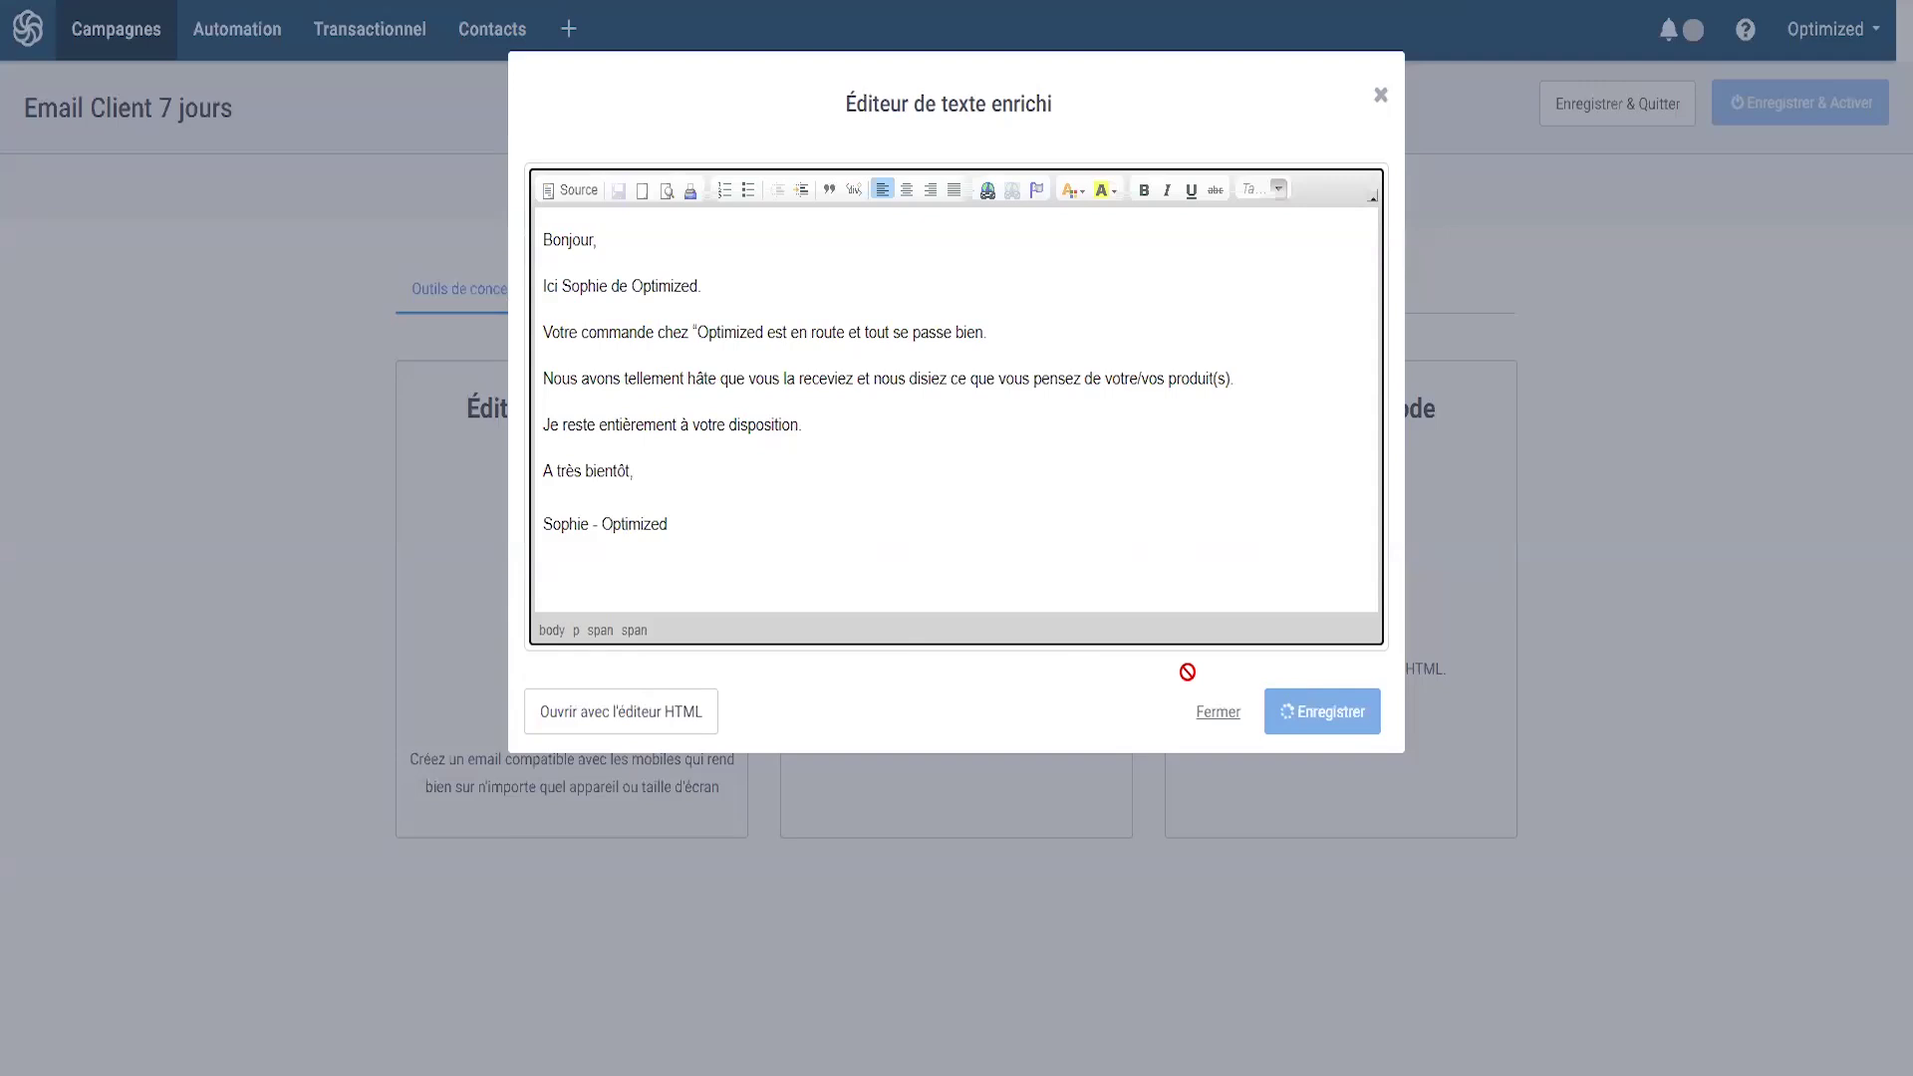
pyautogui.click(1789, 106)
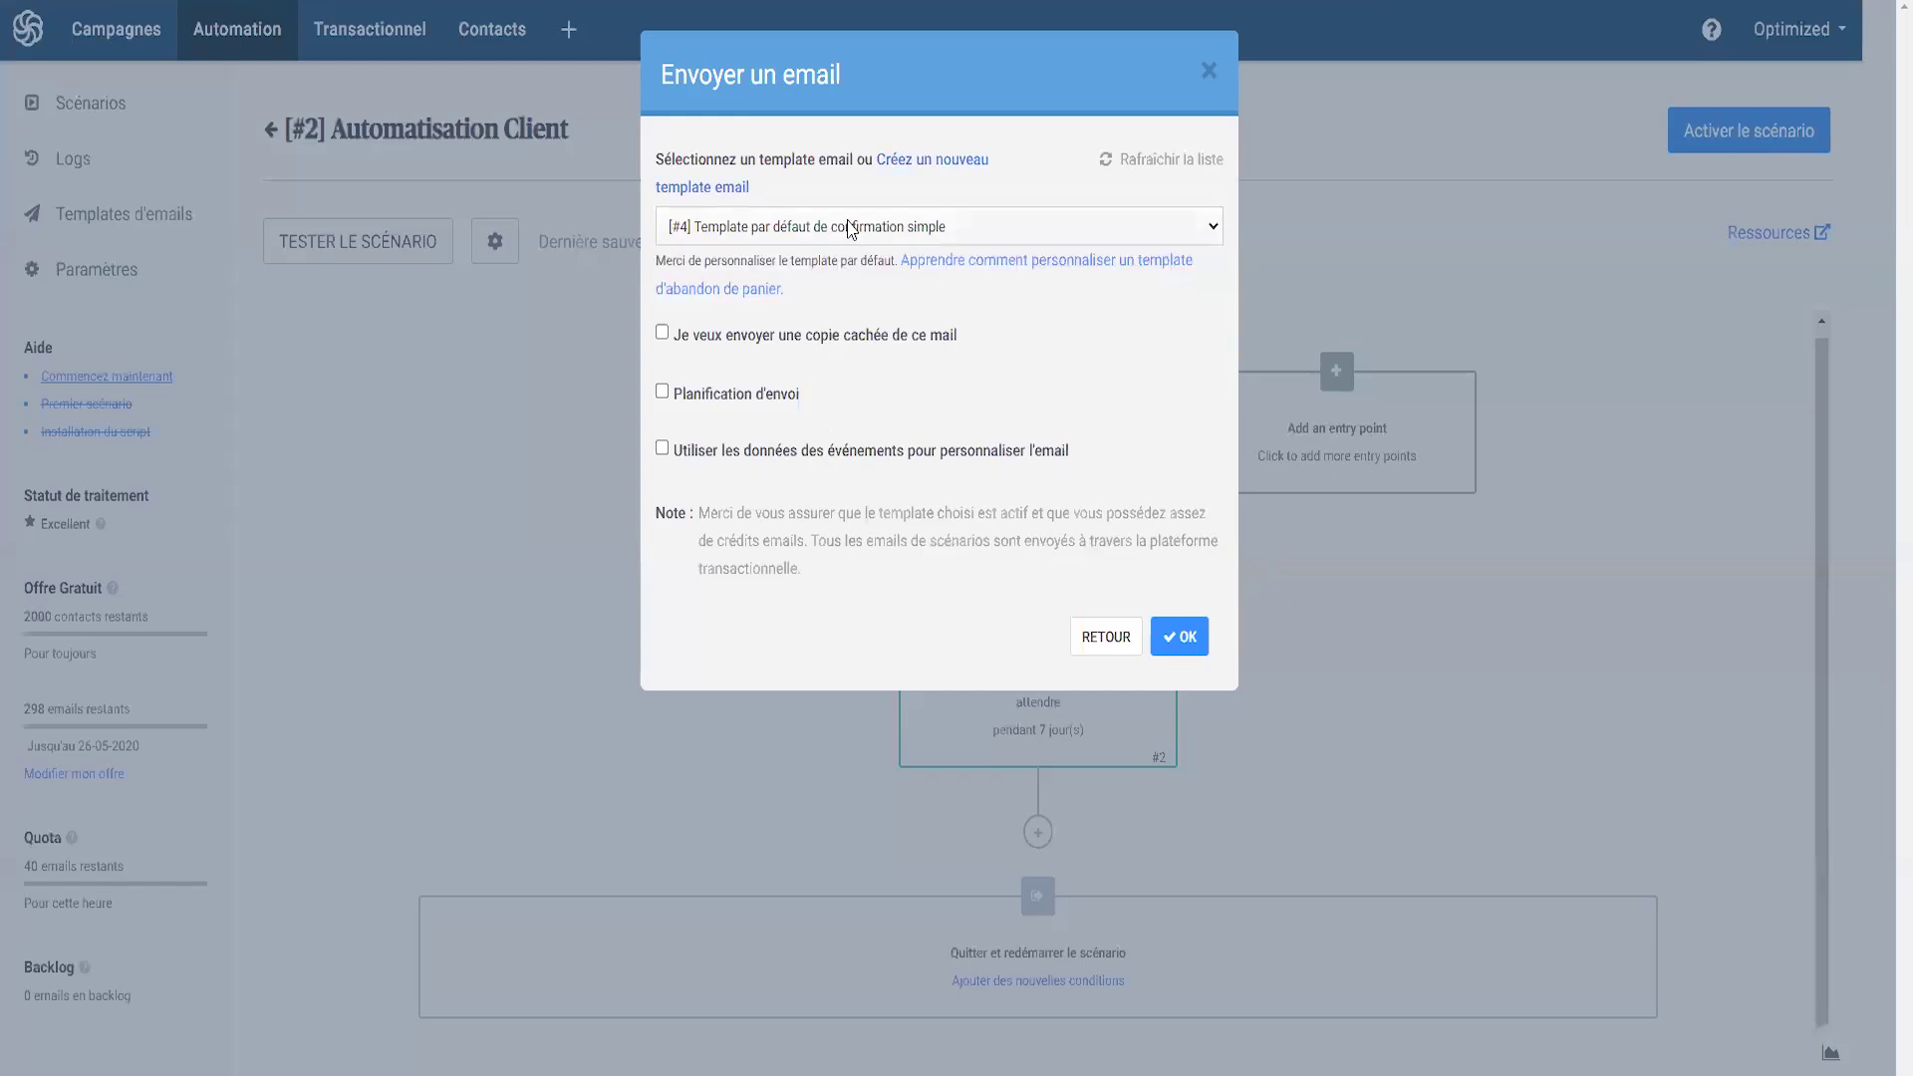
# - Refresh the template list and set the send-email step to 'Email Client 7 jours'
pyautogui.click(1154, 165)
pyautogui.click(732, 229)
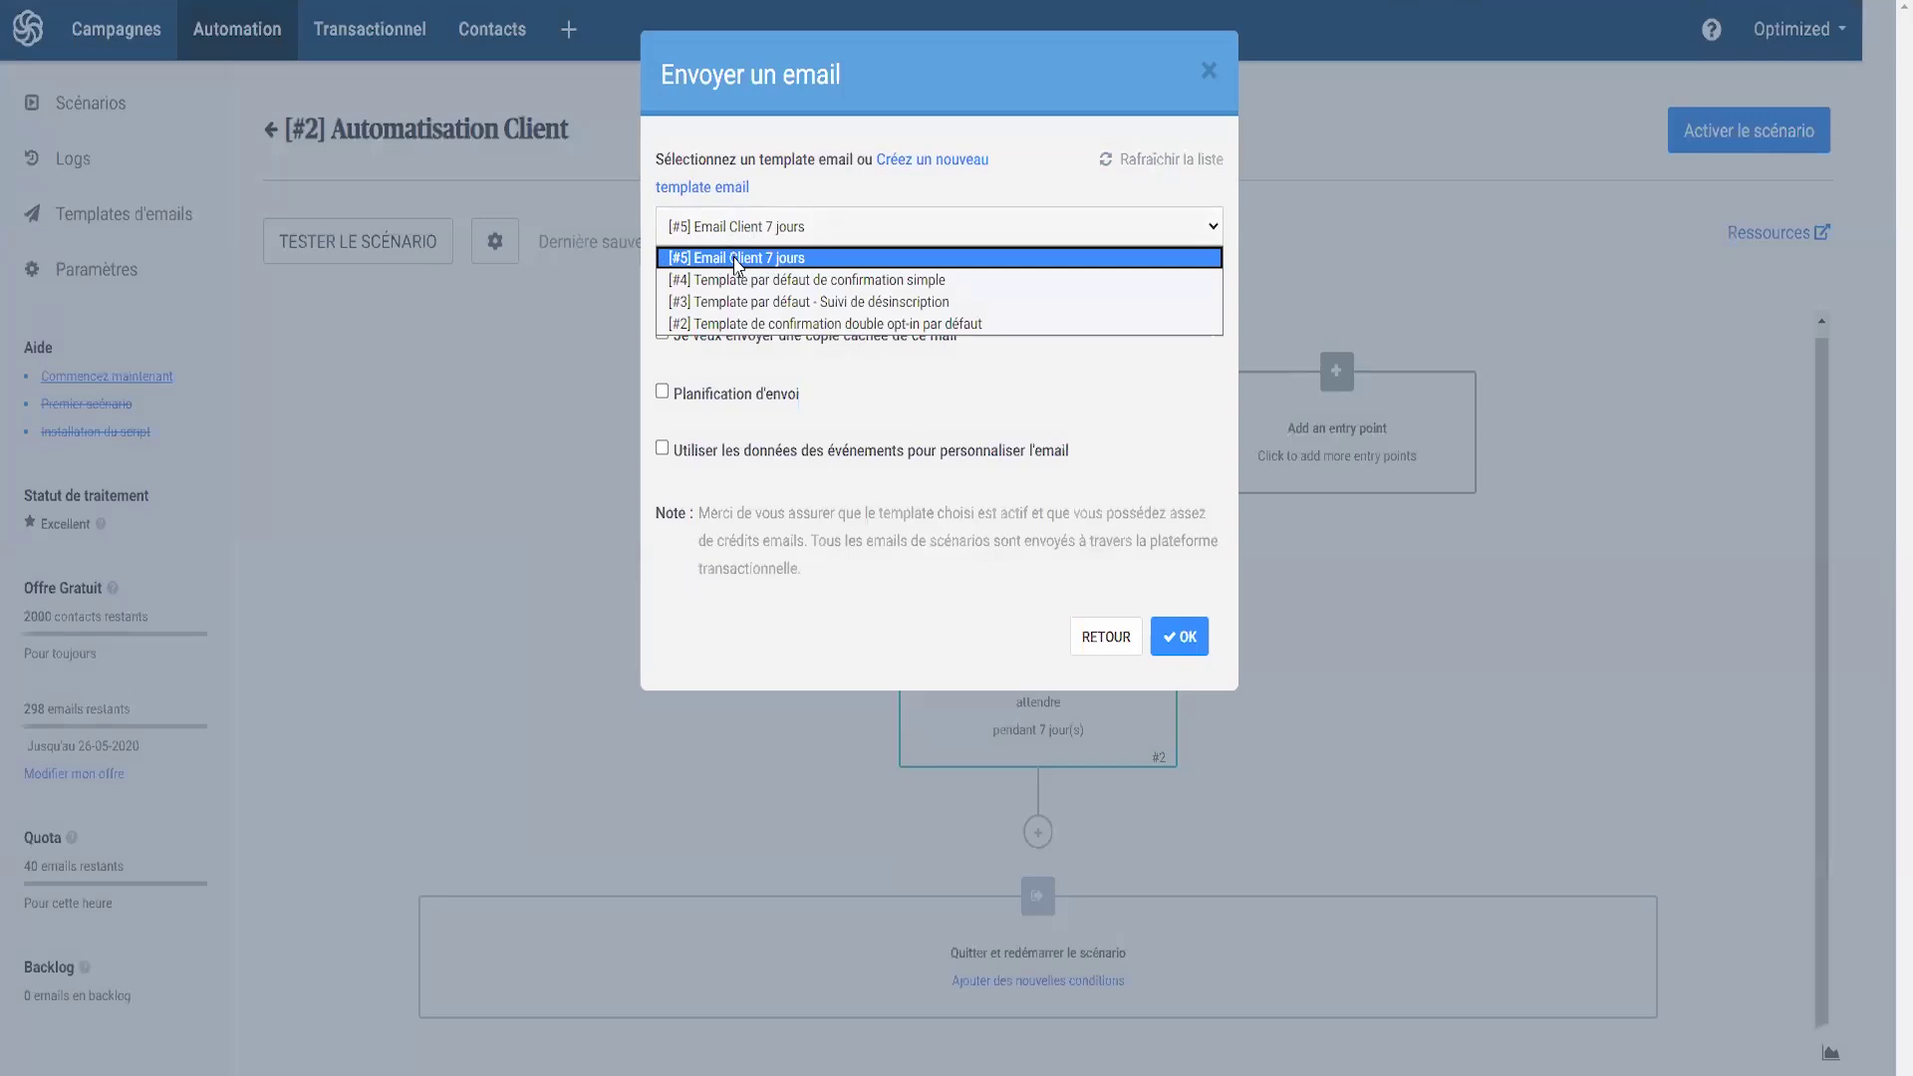
pyautogui.click(756, 261)
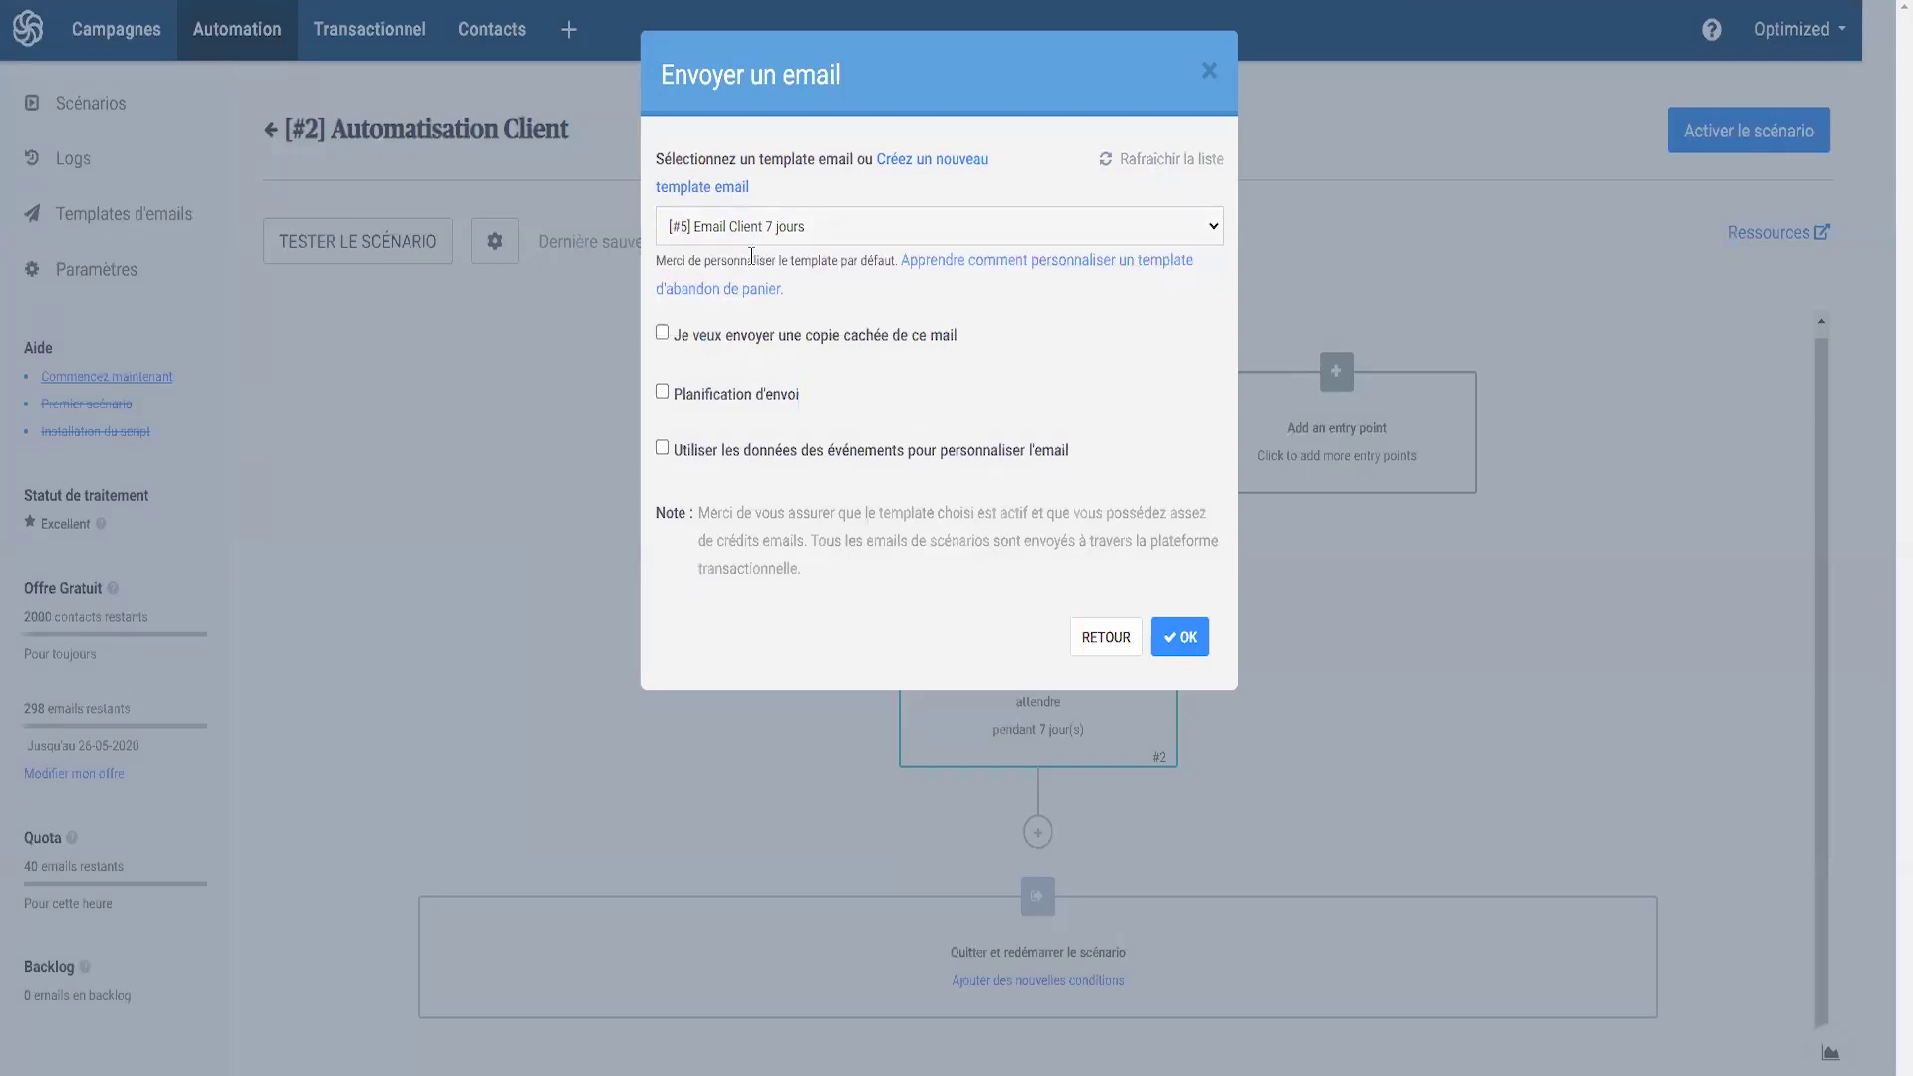
pyautogui.click(1181, 637)
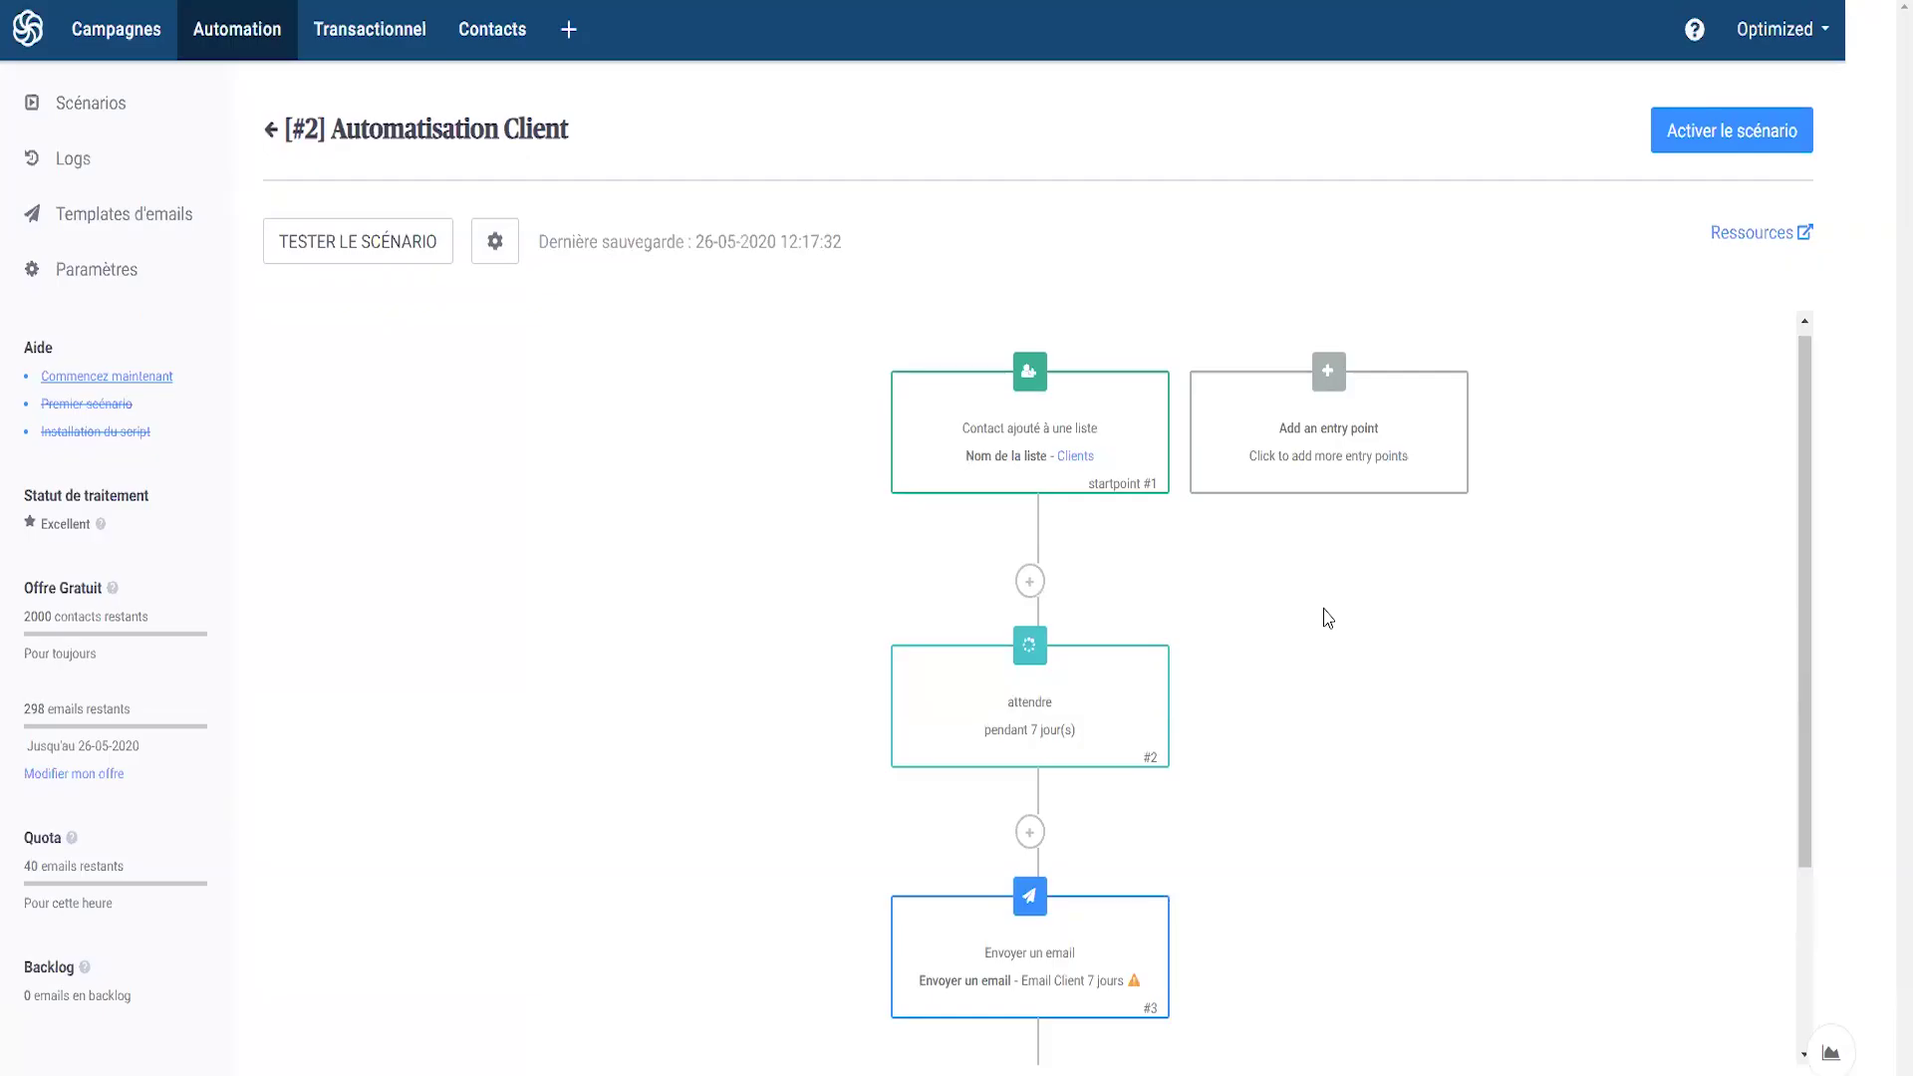
# - Review the step types after the email without adding any, then activate Automatisation Client
pyautogui.scroll(-1, 1206, 613)
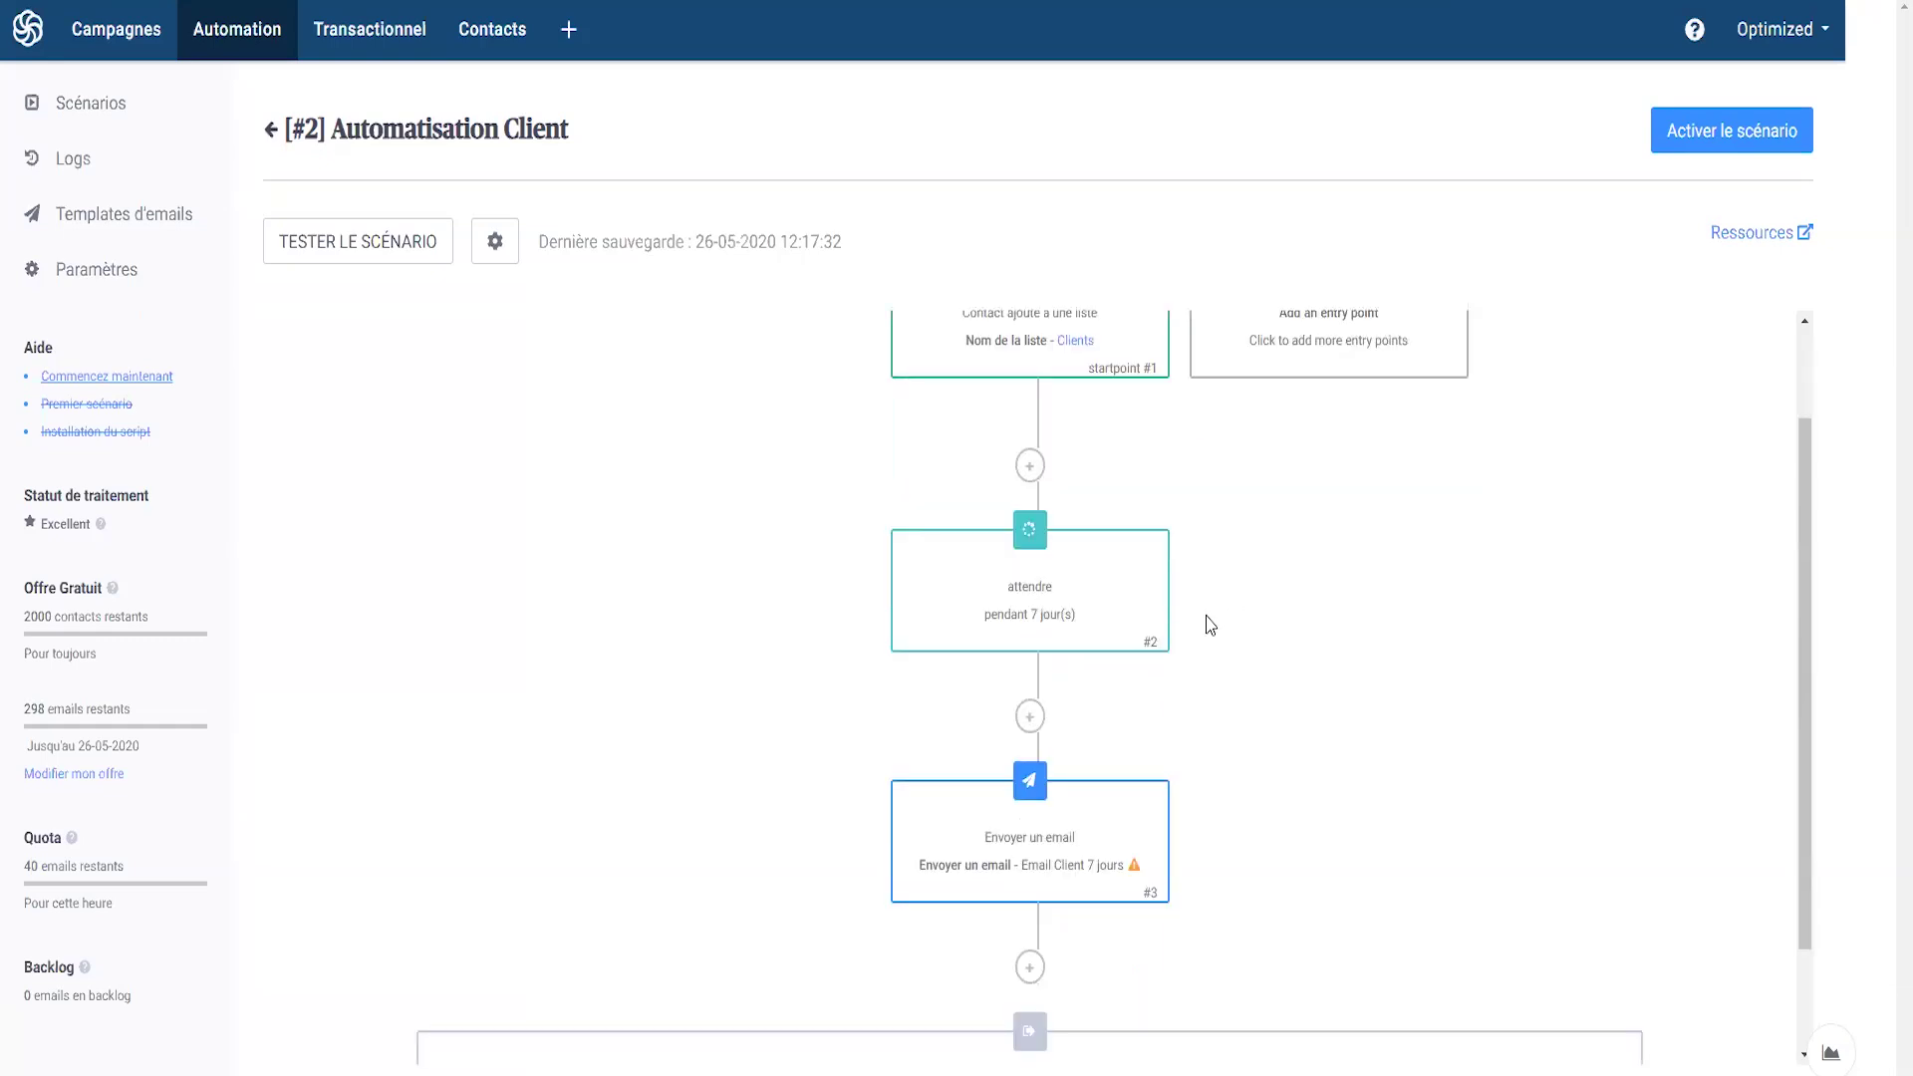
pyautogui.click(1029, 966)
pyautogui.scroll(-2, 882, 713)
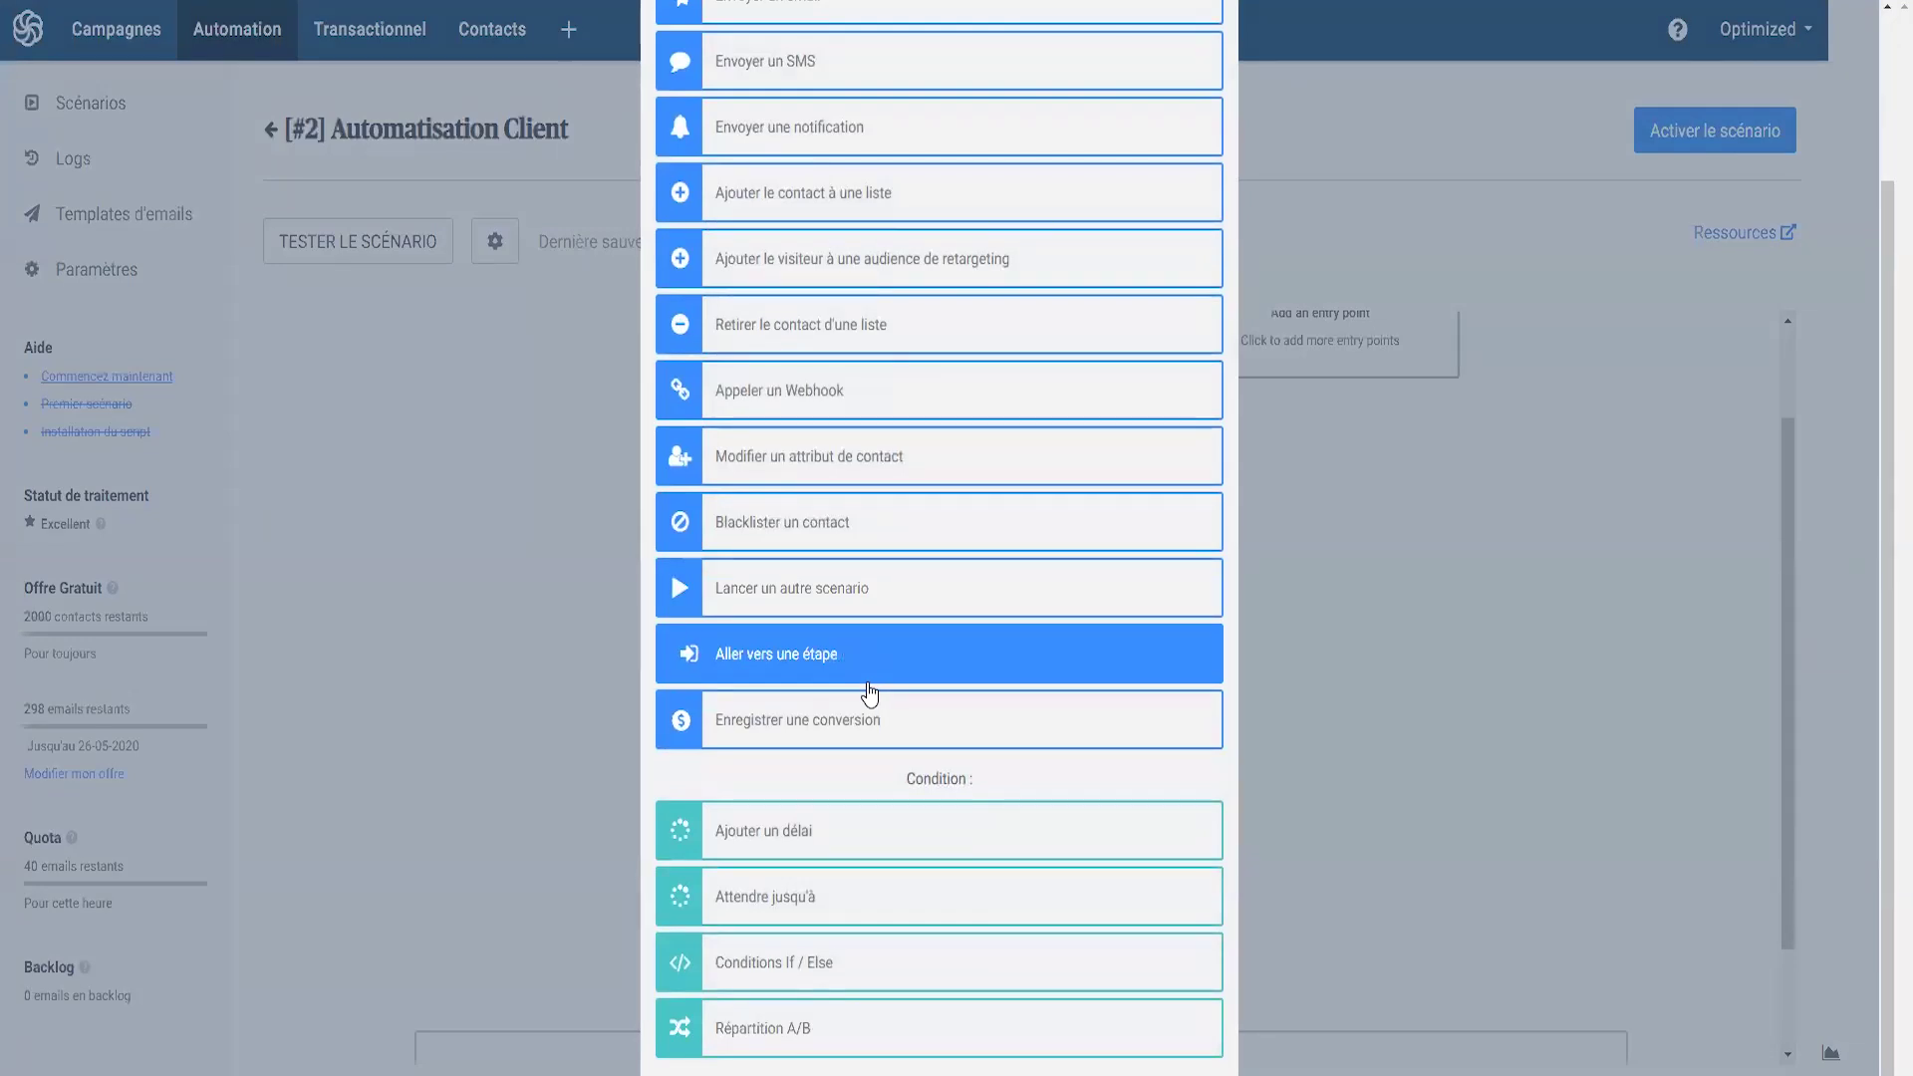
pyautogui.click(1514, 610)
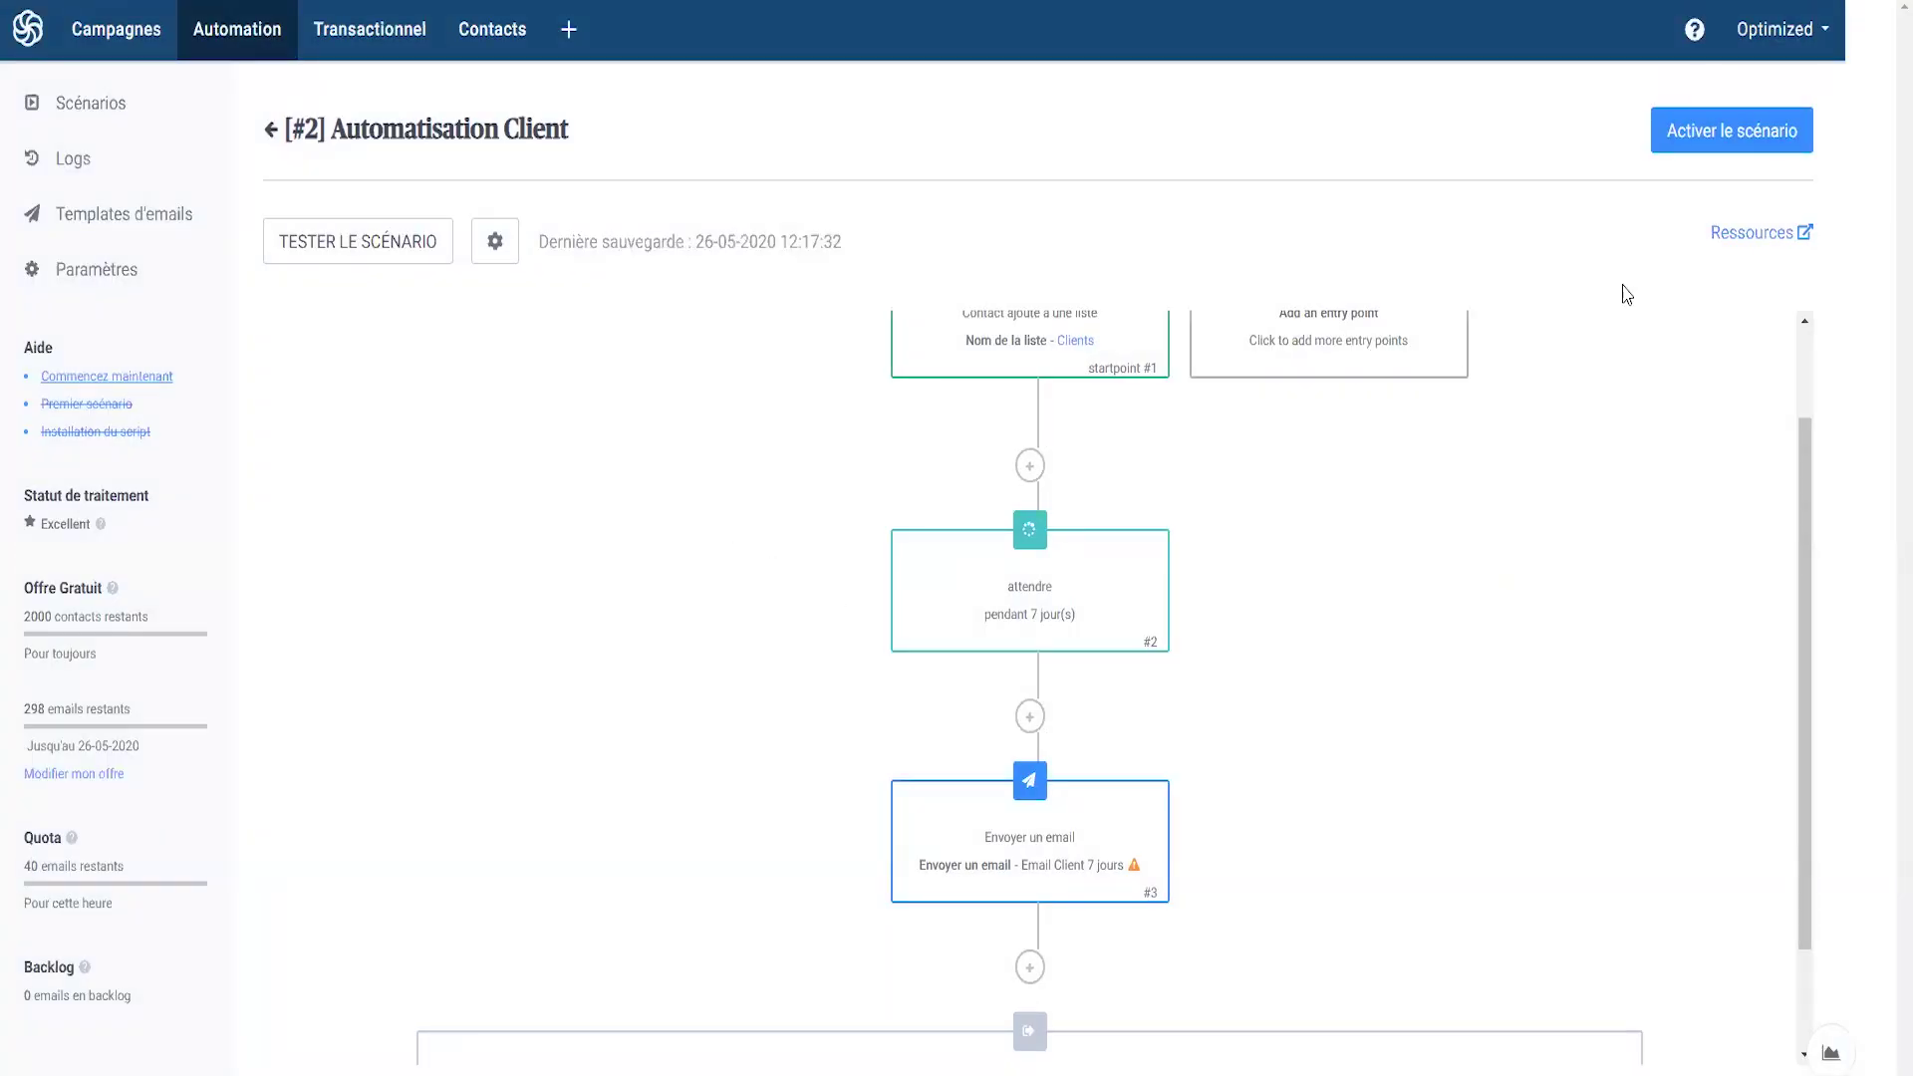
pyautogui.click(1710, 135)
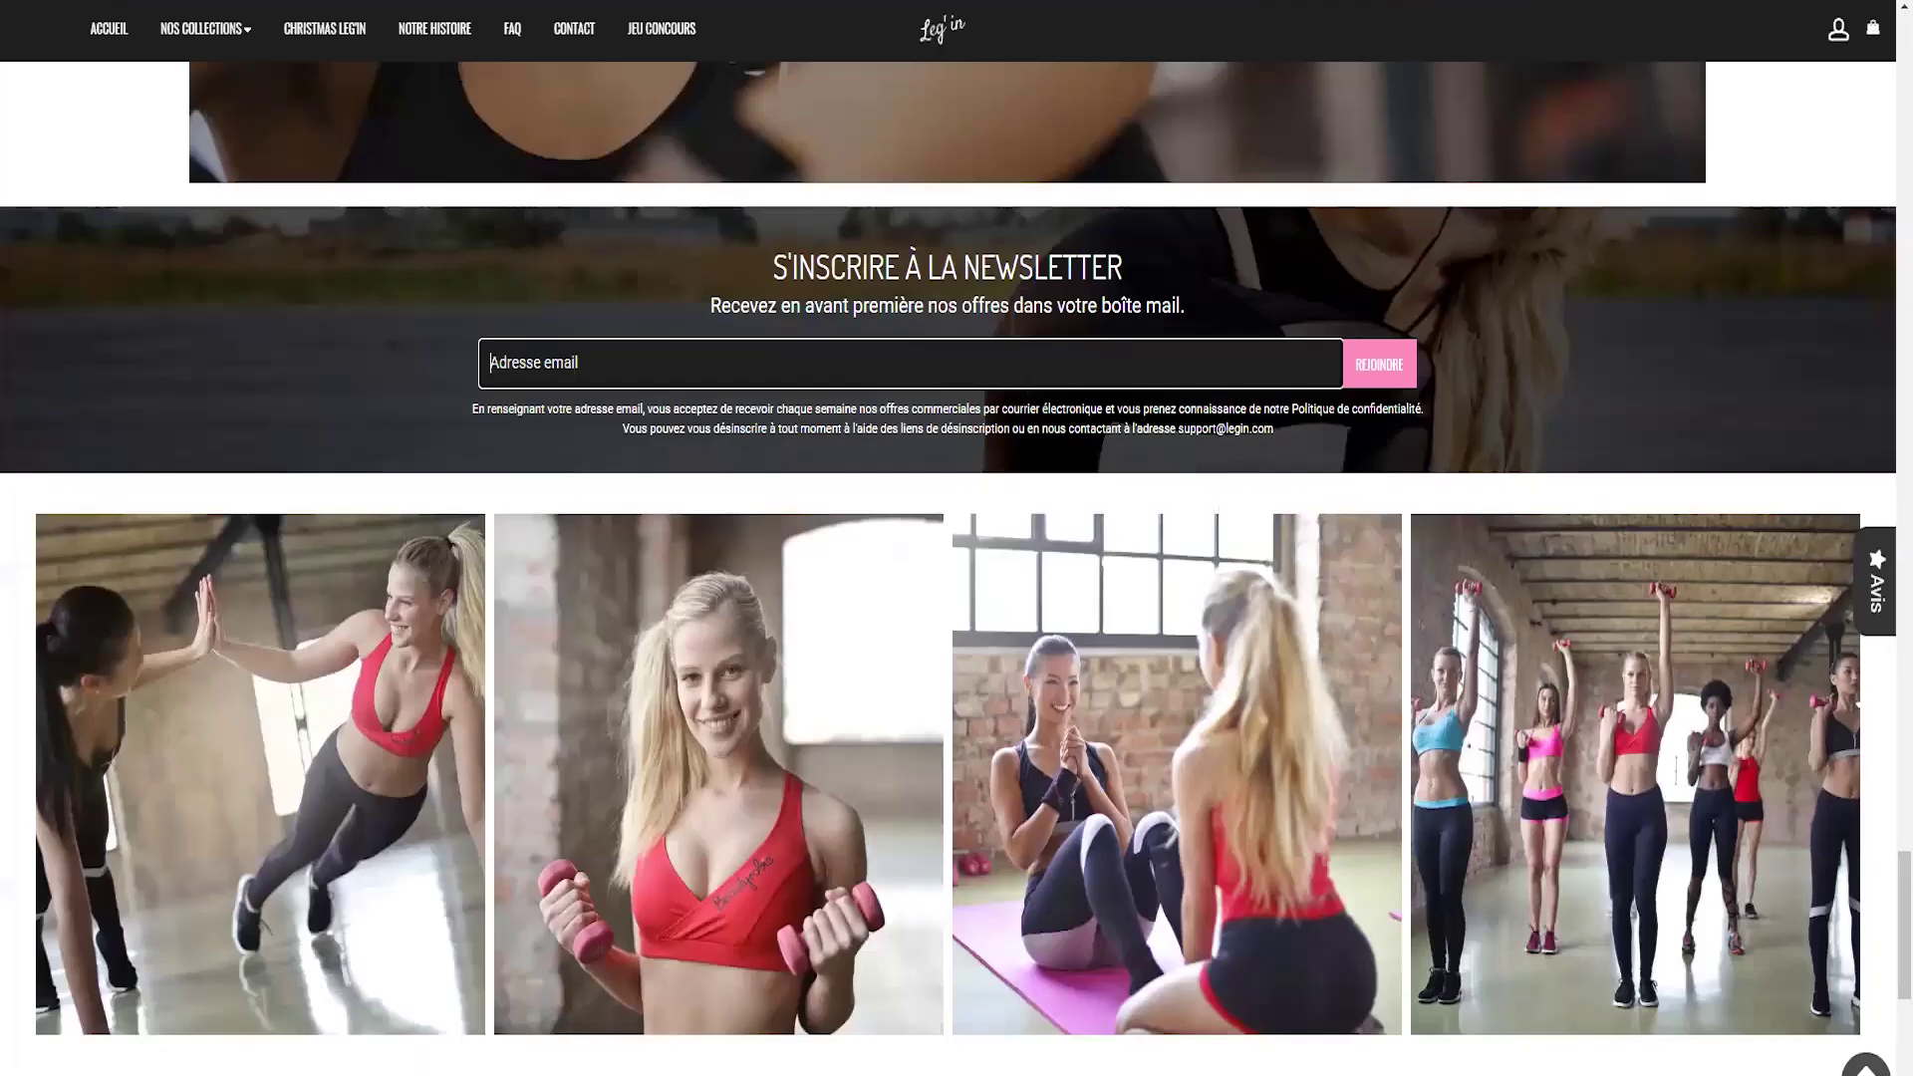
# - Enter a test e-mail address in the Leg'in store's newsletter Adresse email field
pyautogui.scroll(10, 646, 462)
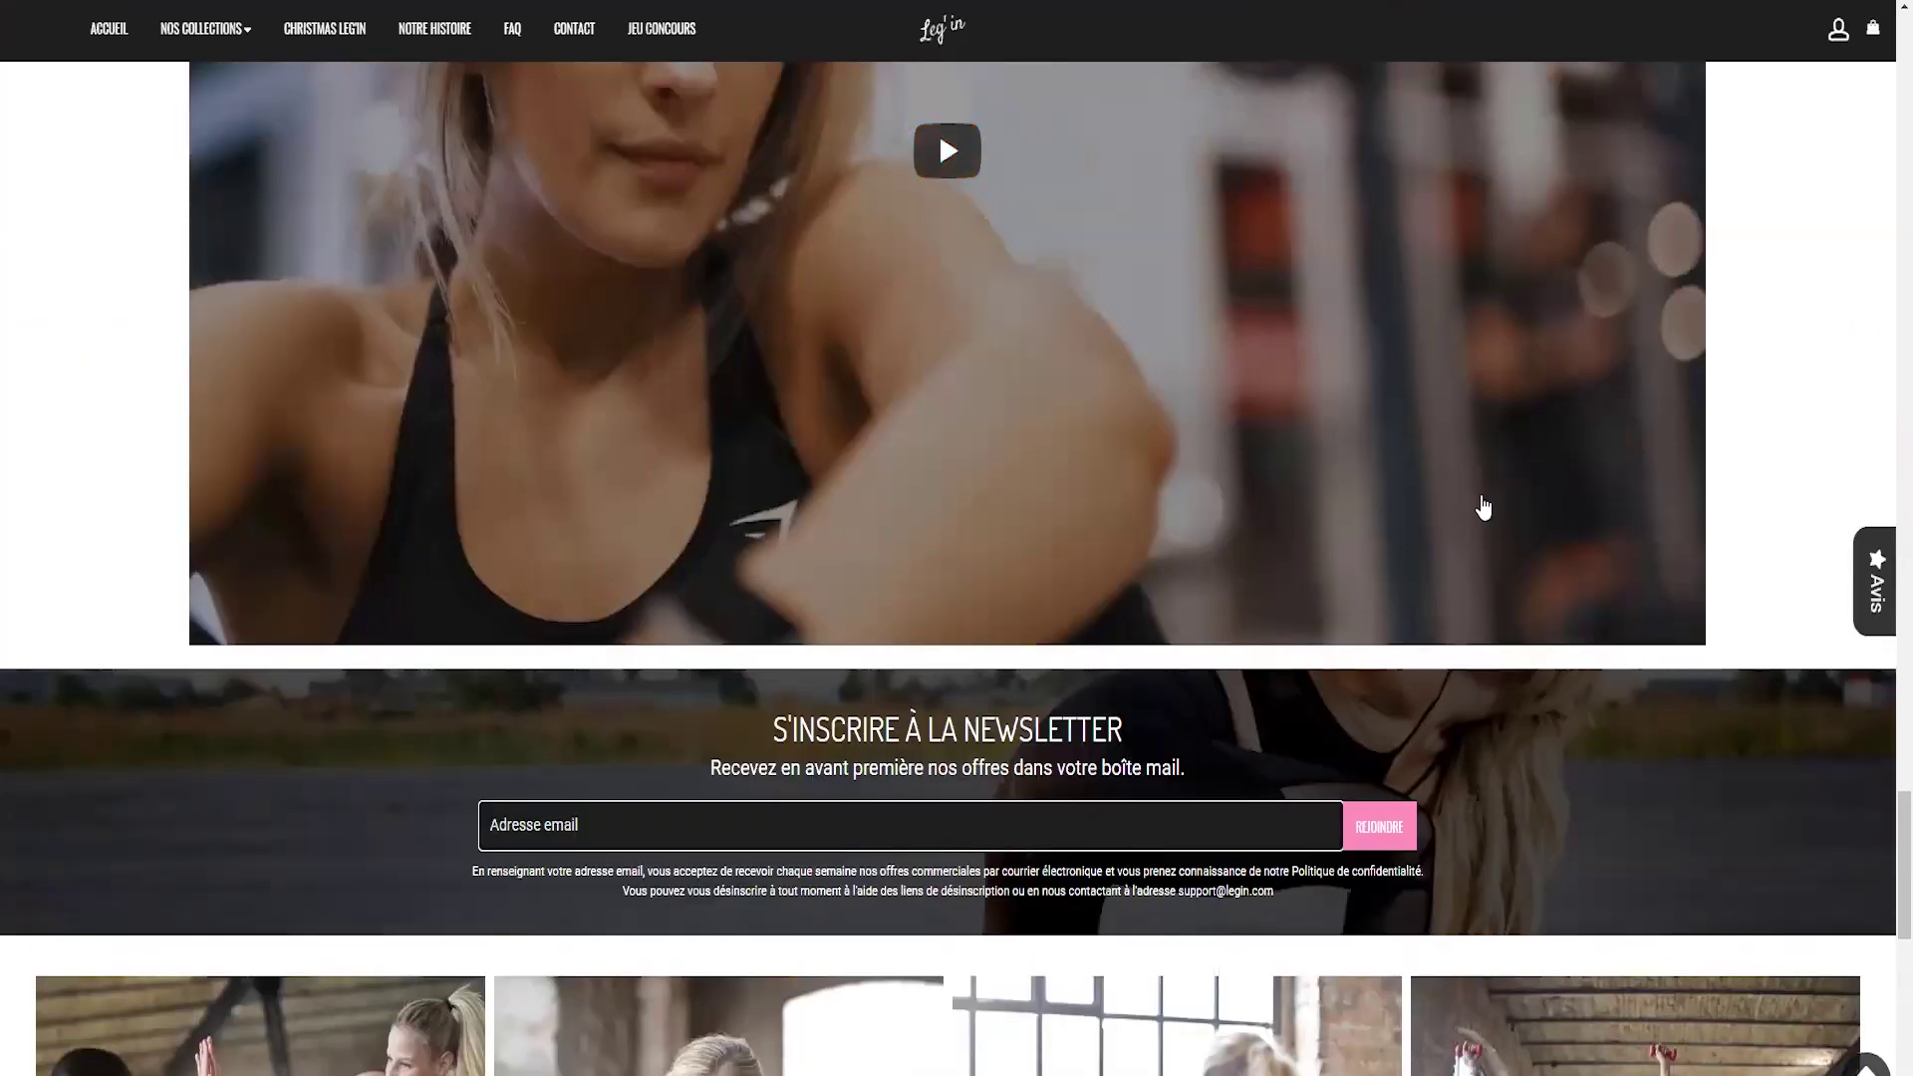
pyautogui.scroll(-5, 576, 222)
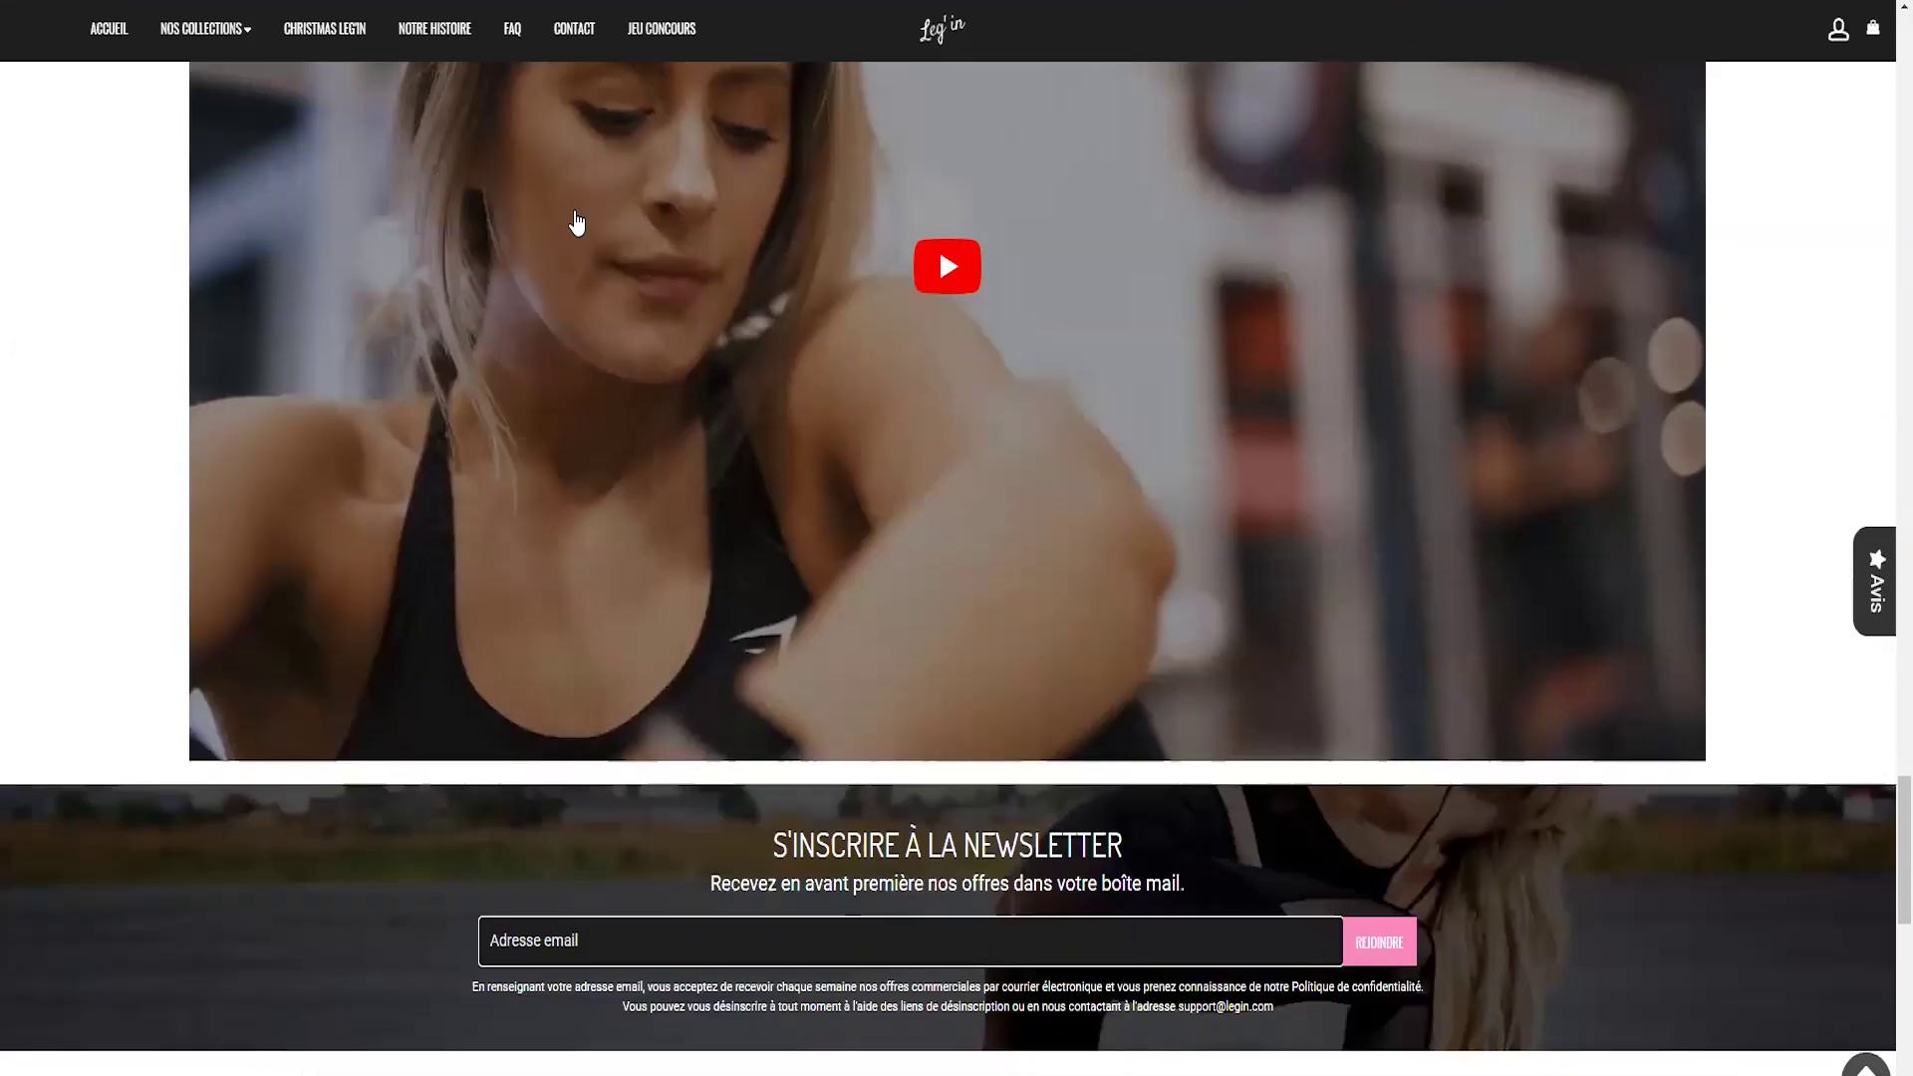
pyautogui.click(590, 595)
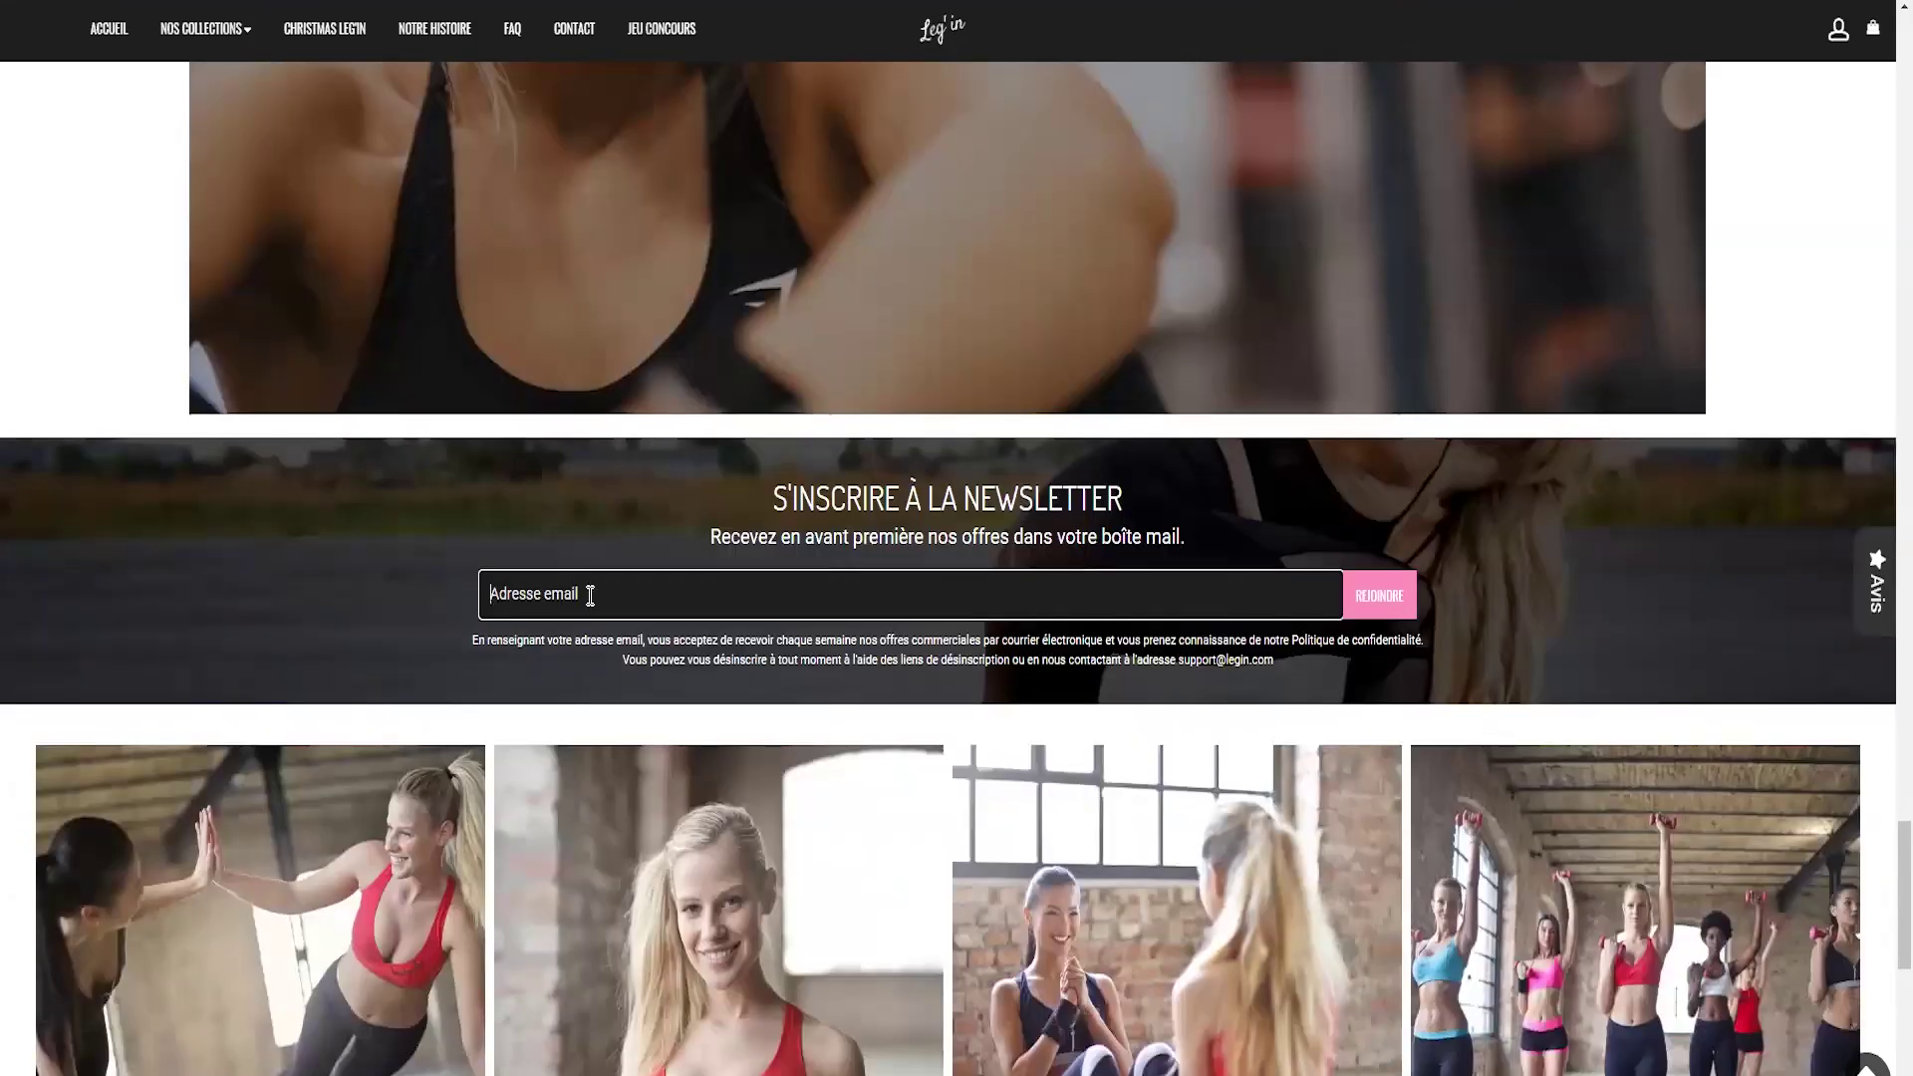
# - Submit the newsletter sign-up with REJOINDRE, check Shopify's Clients list, then view Sendinblue's contact lists
pyautogui.click(1386, 607)
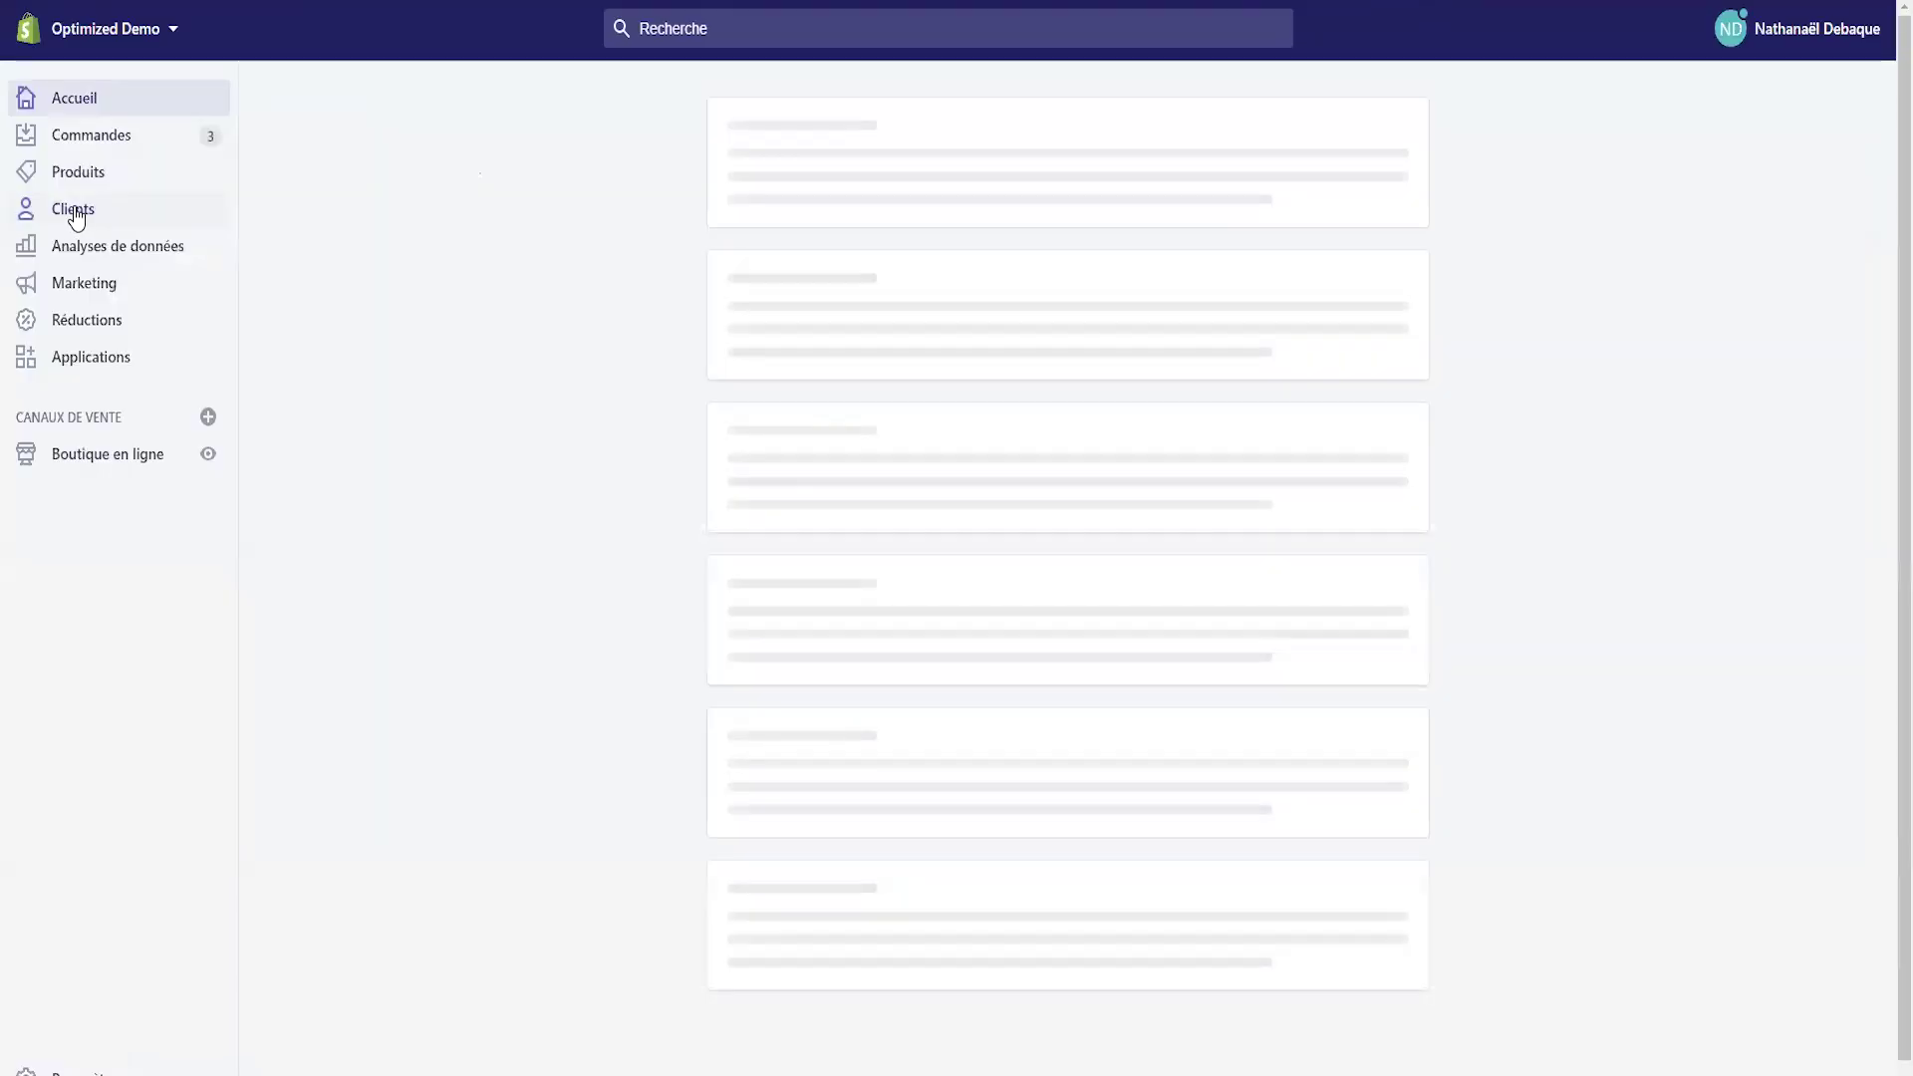
pyautogui.click(82, 214)
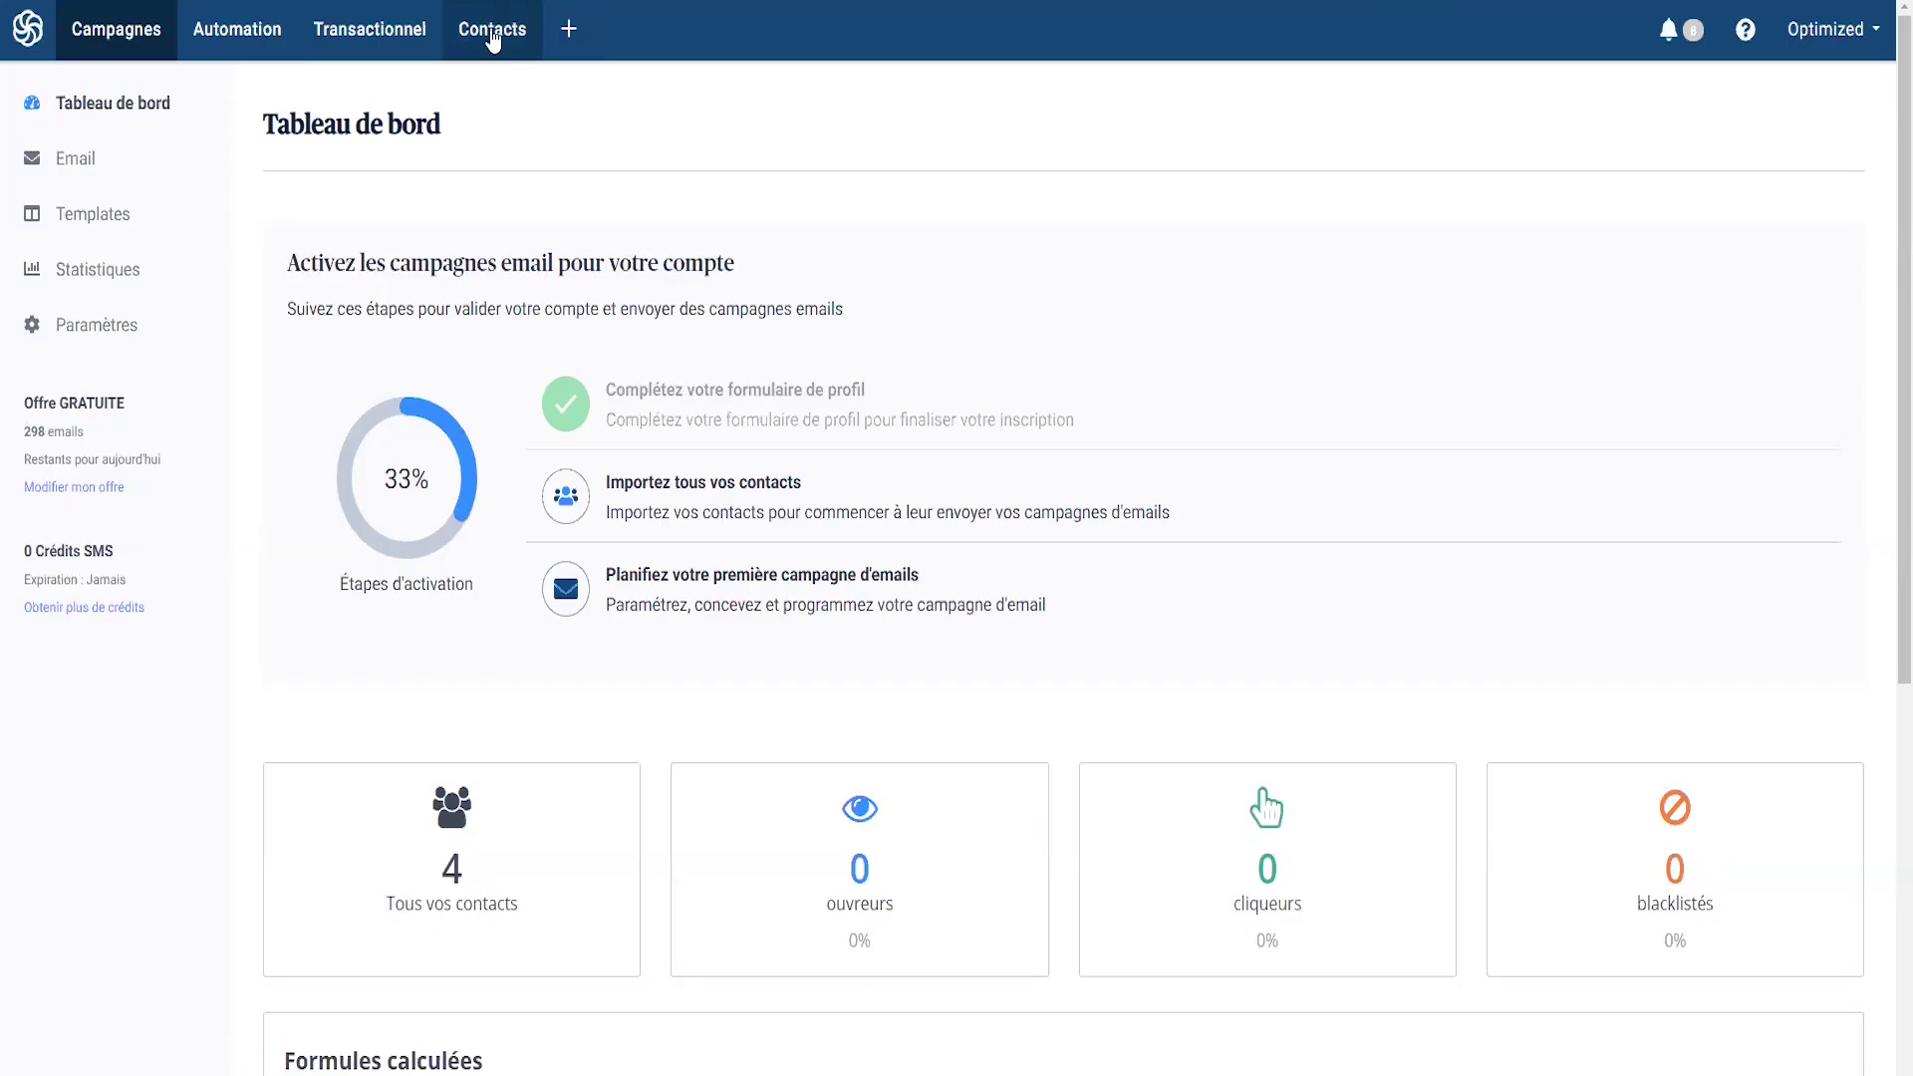
pyautogui.click(492, 34)
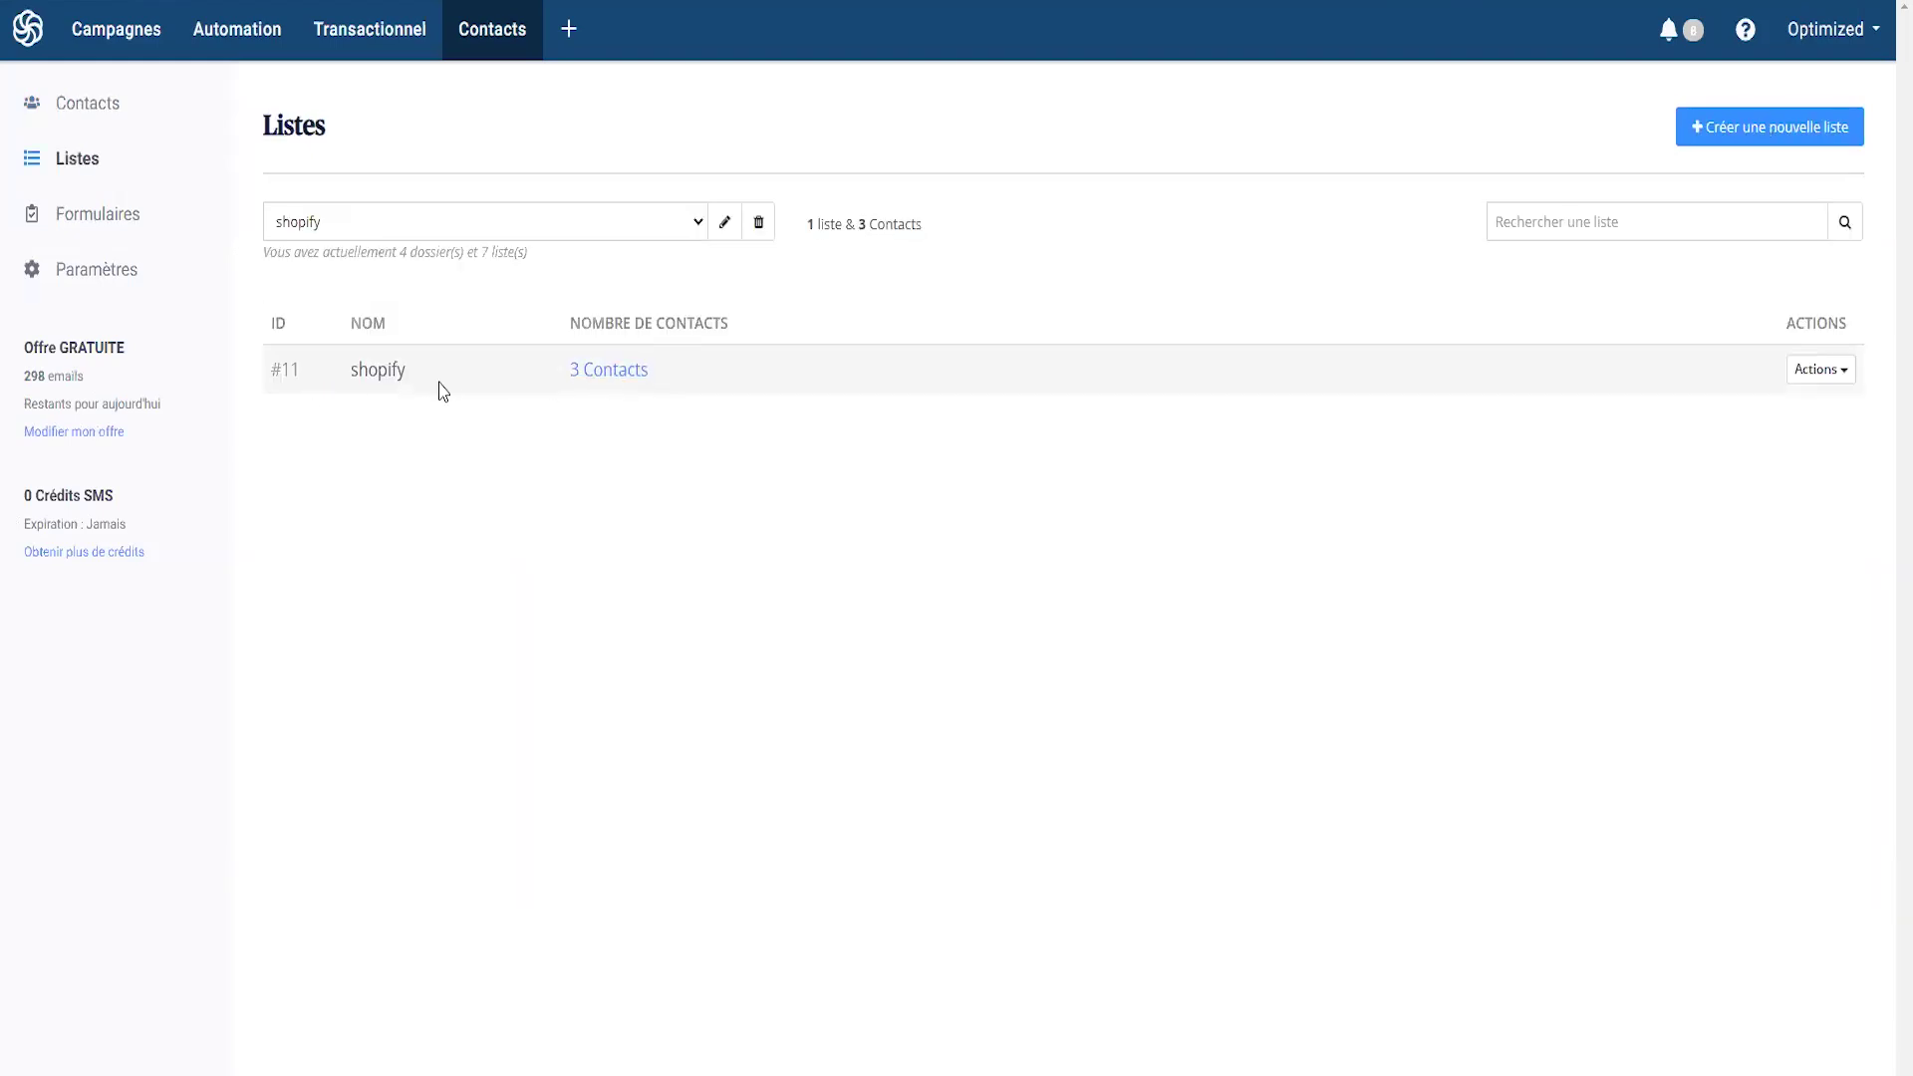
# - Confirm the new contact in the shopify list and Your First Folder's Newsletter list, then return to Automation
pyautogui.click(612, 377)
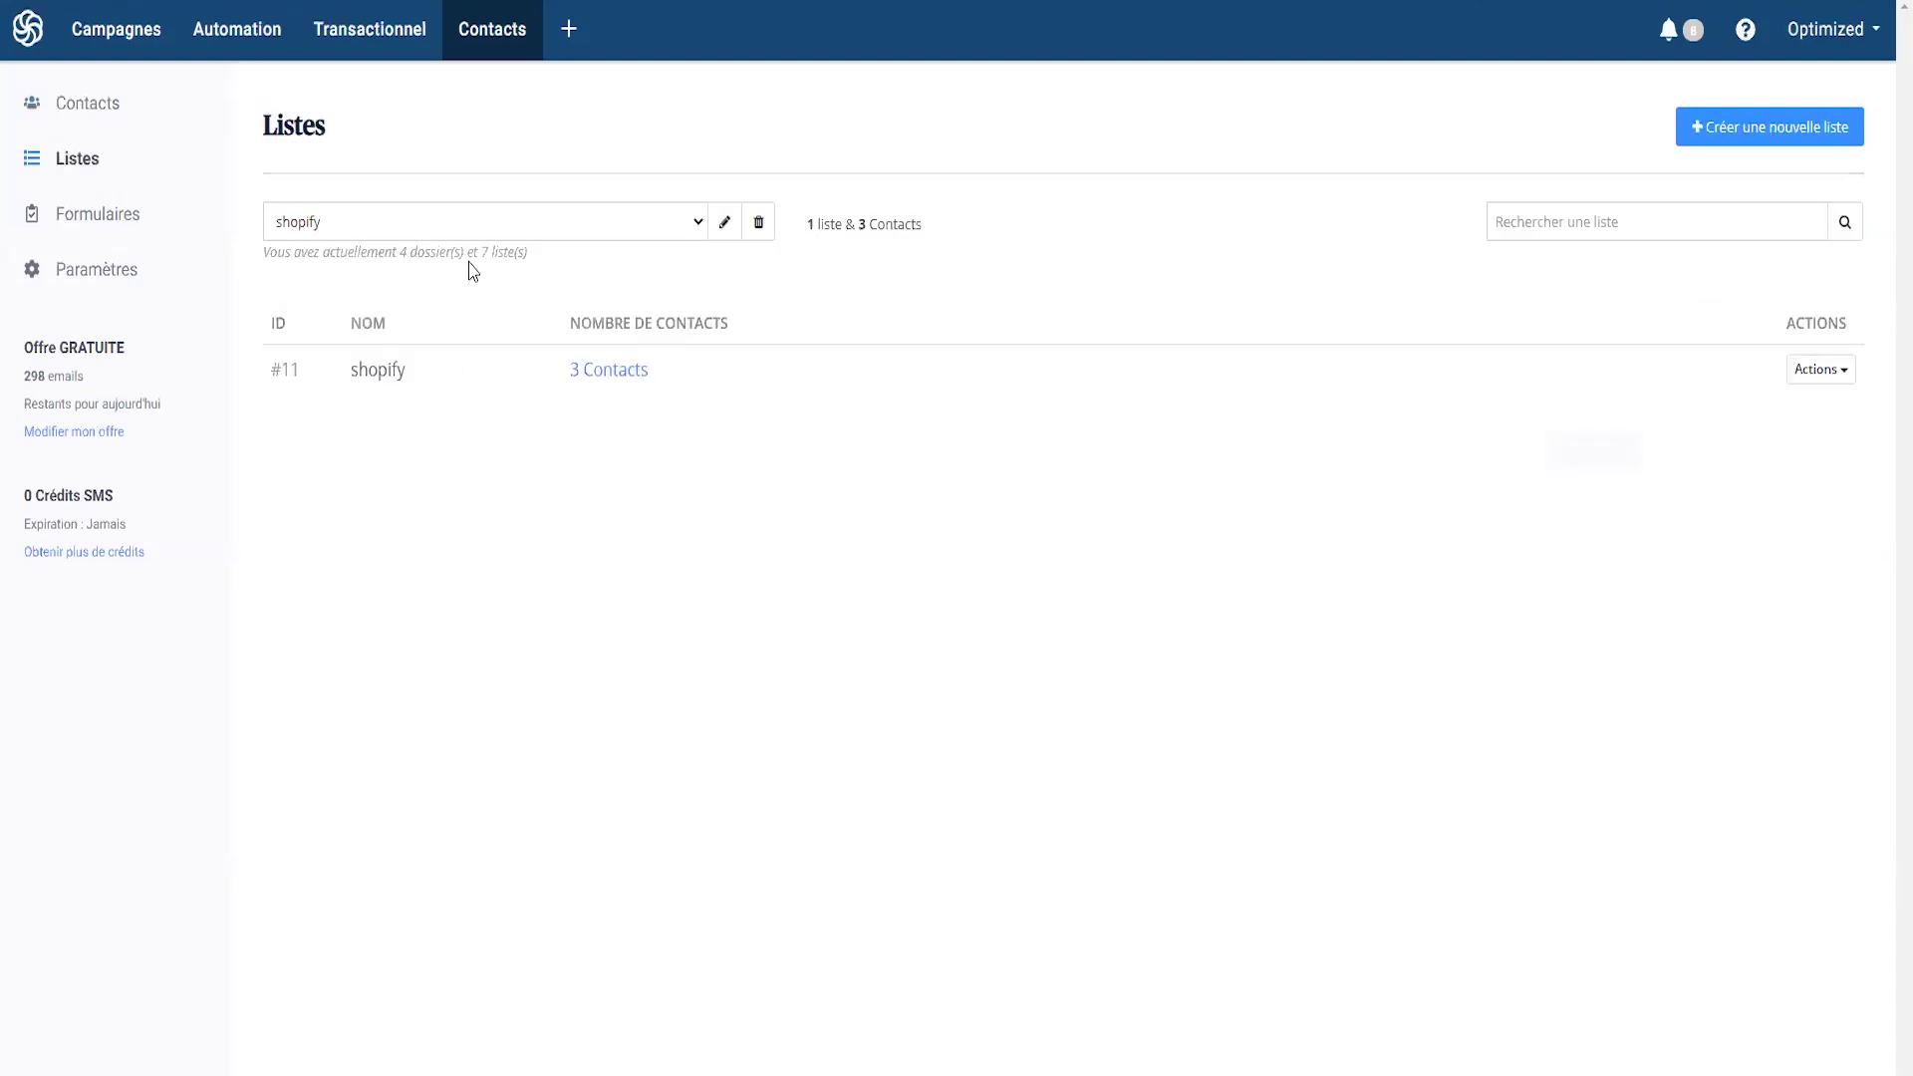
pyautogui.click(472, 222)
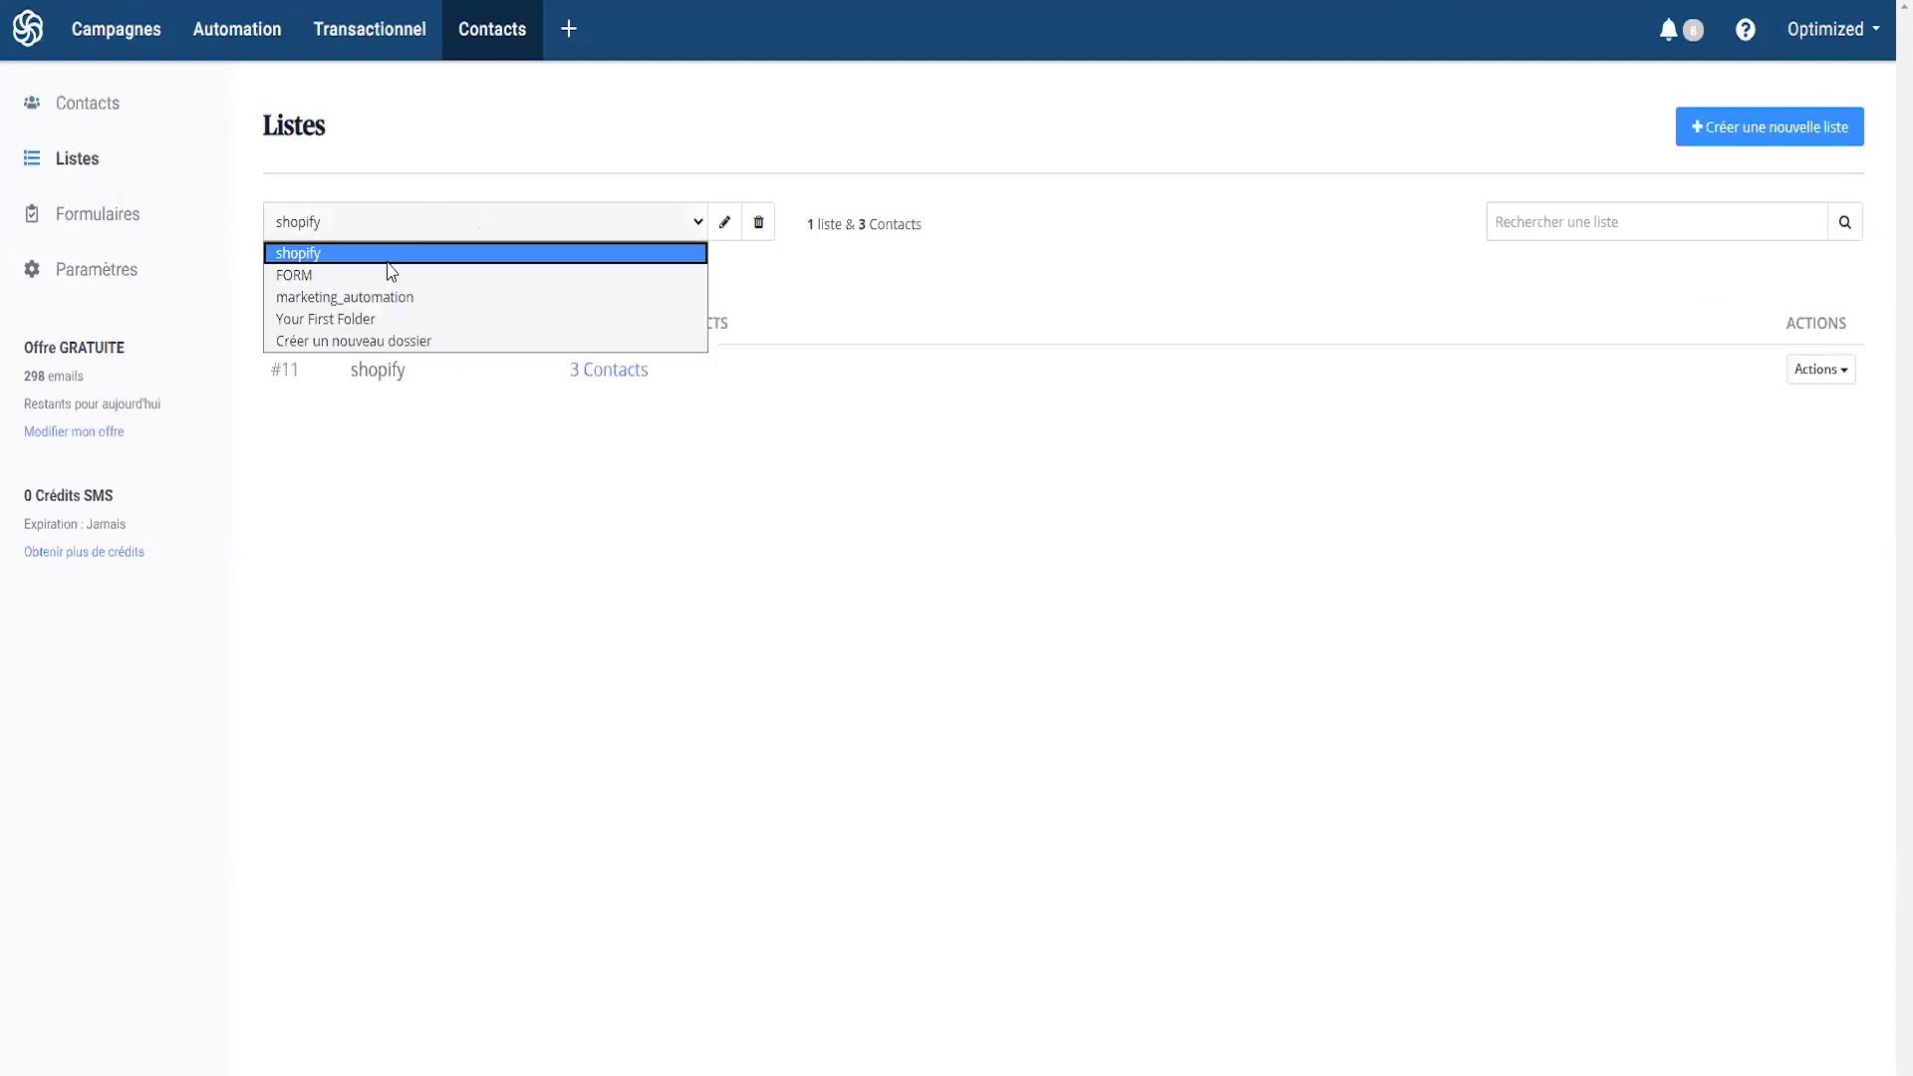
pyautogui.click(342, 319)
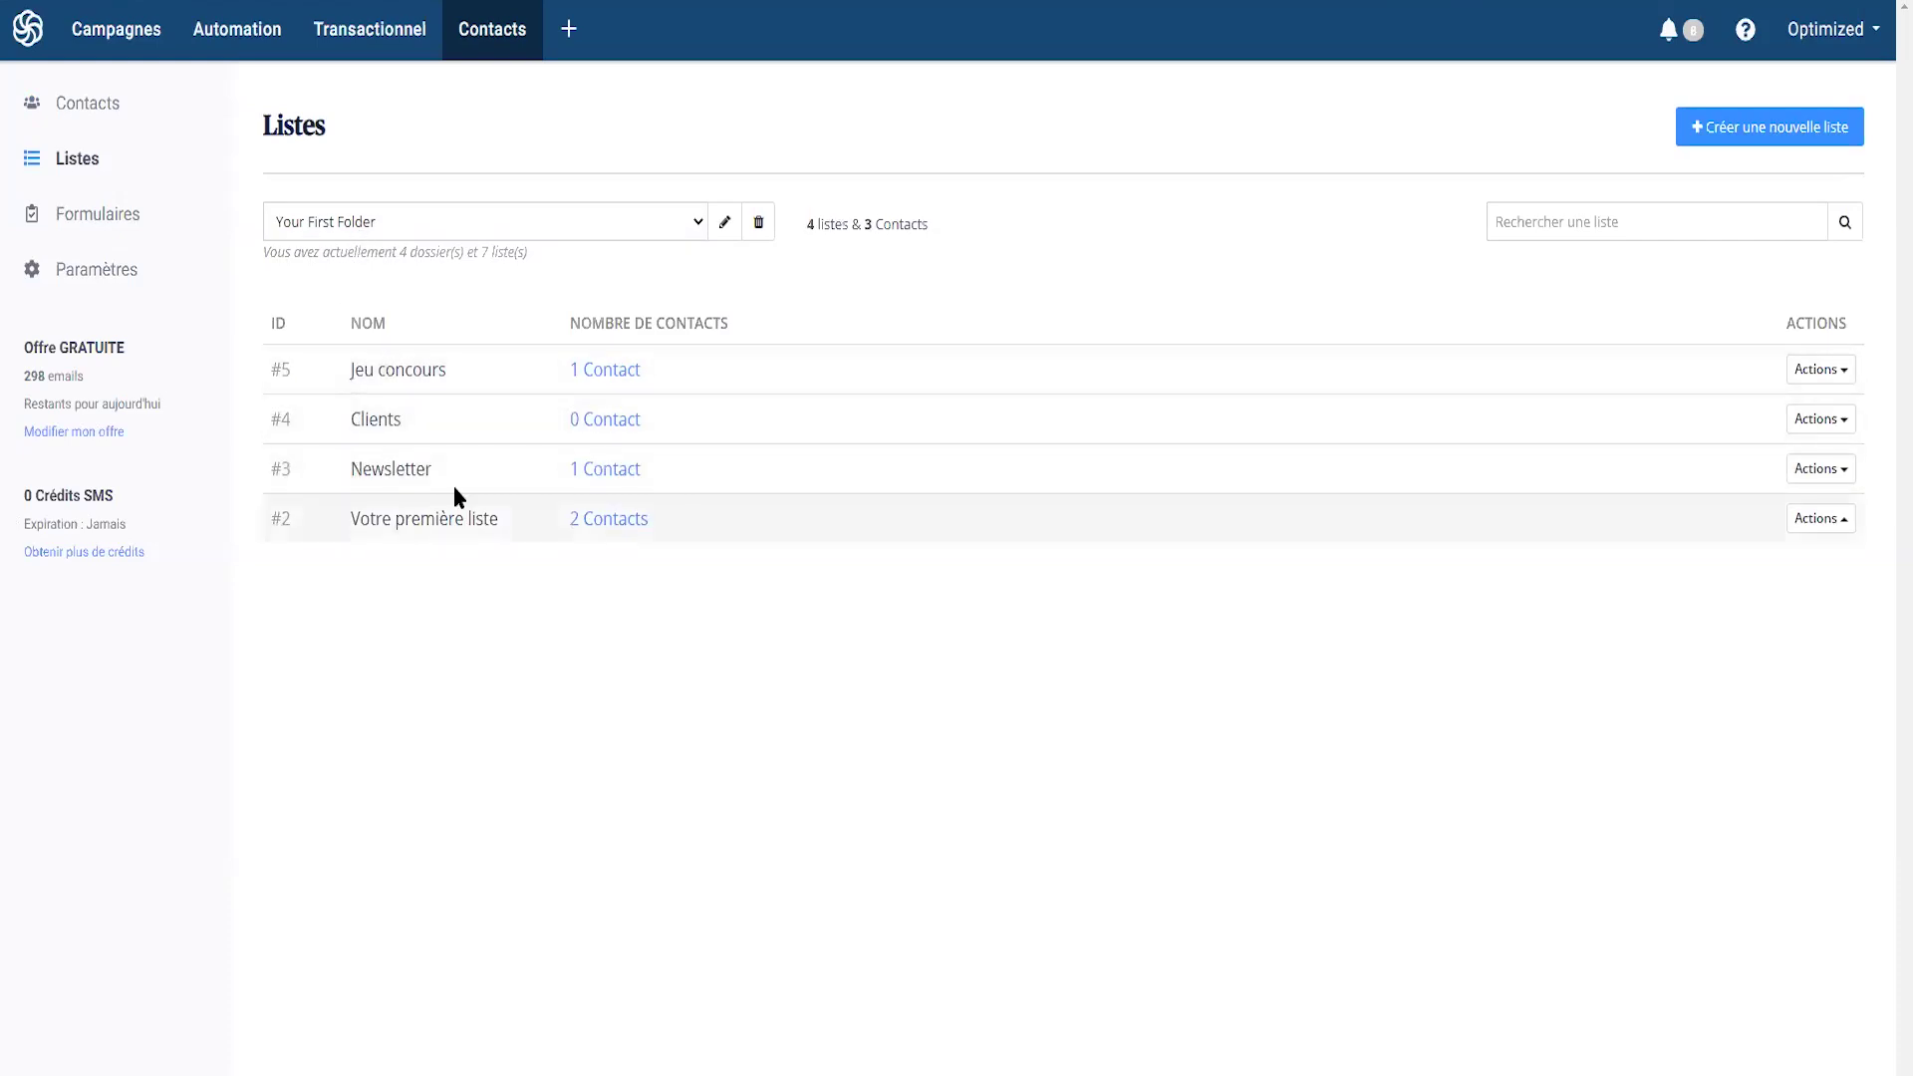
pyautogui.click(601, 470)
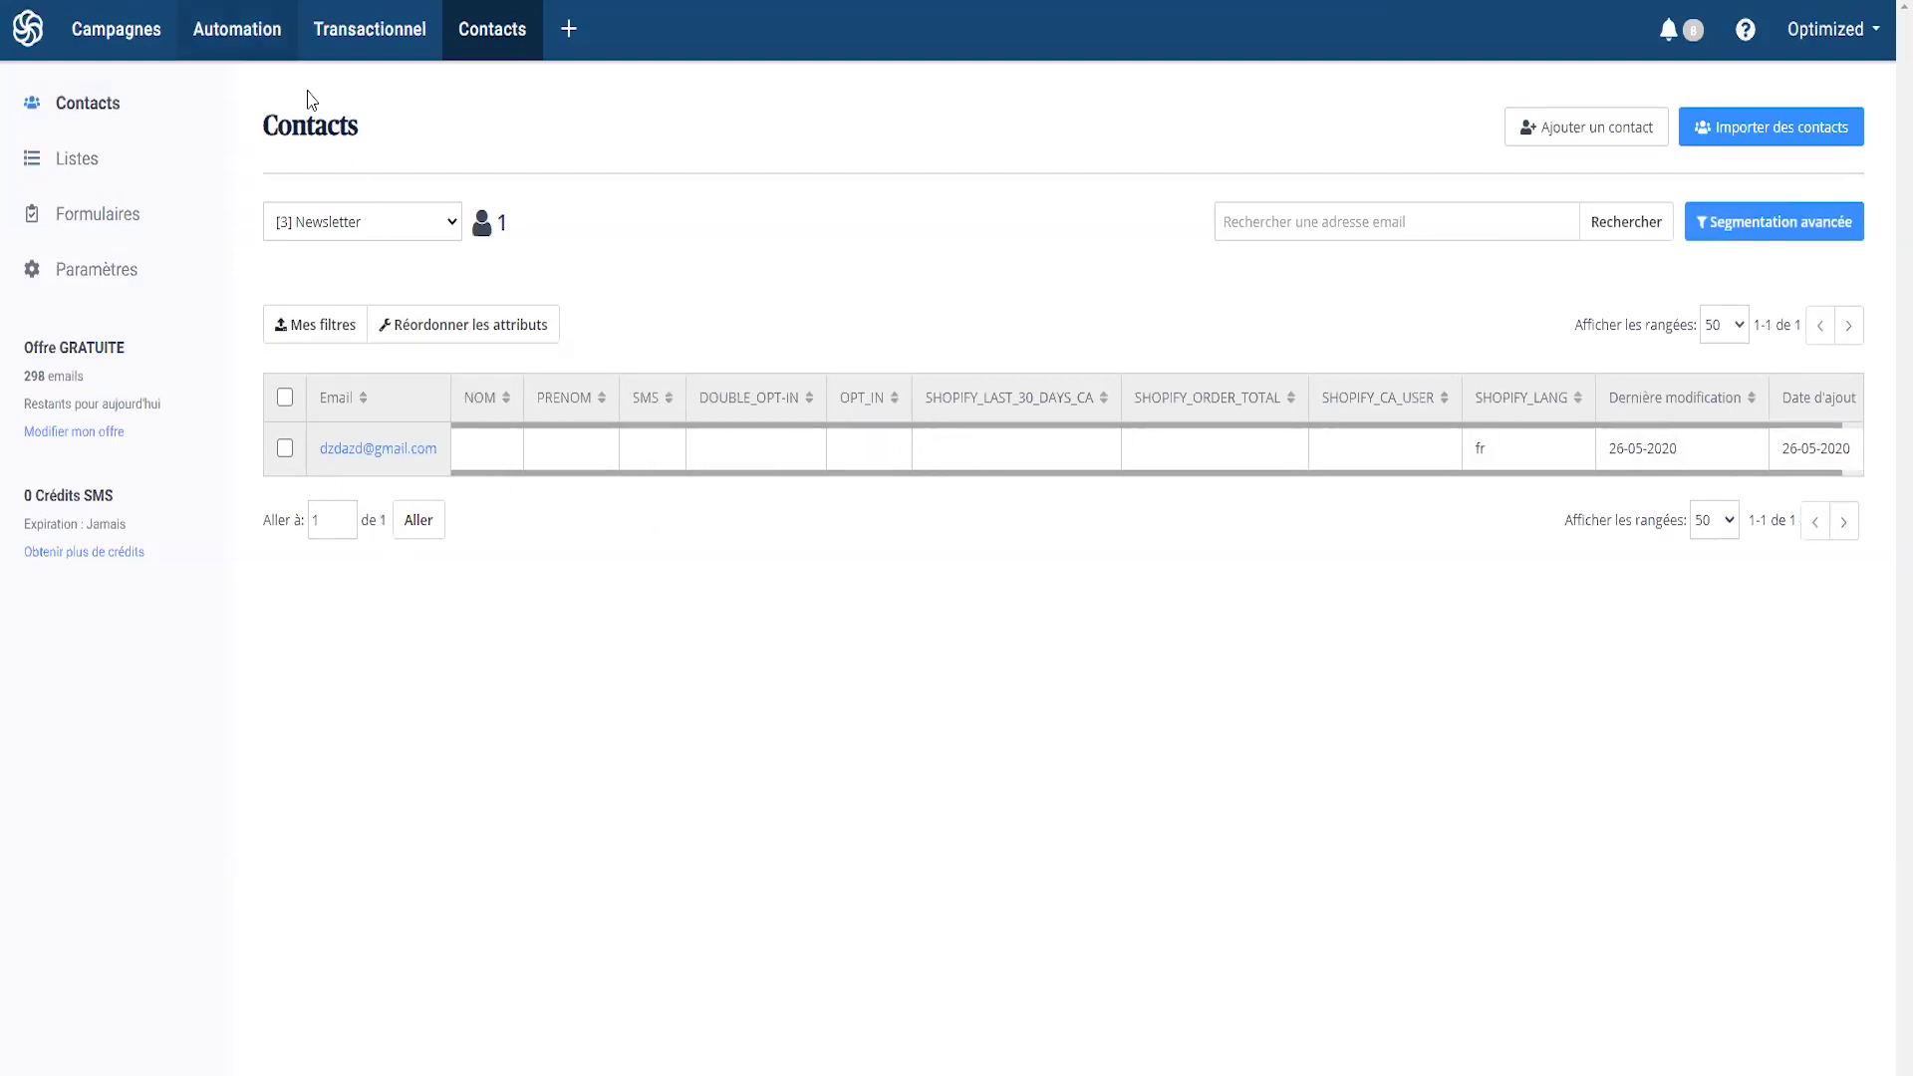
pyautogui.click(245, 28)
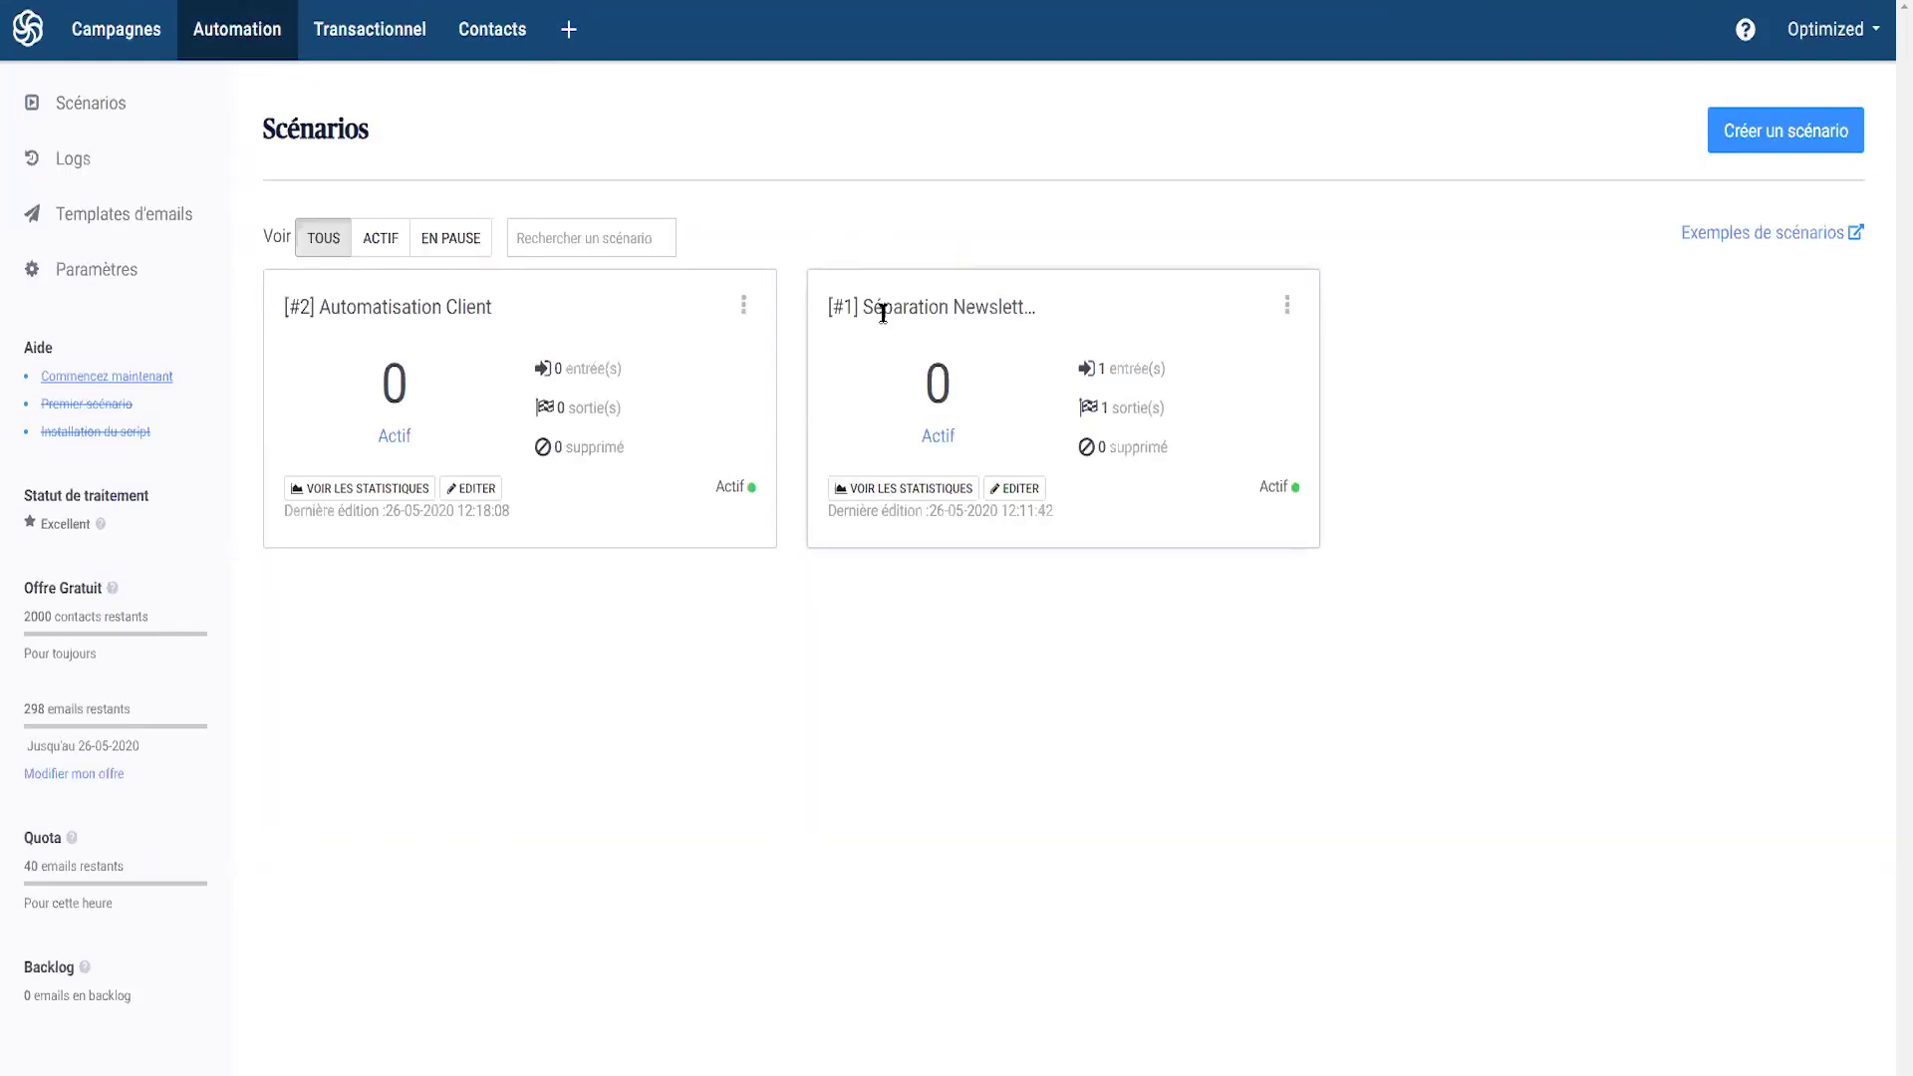